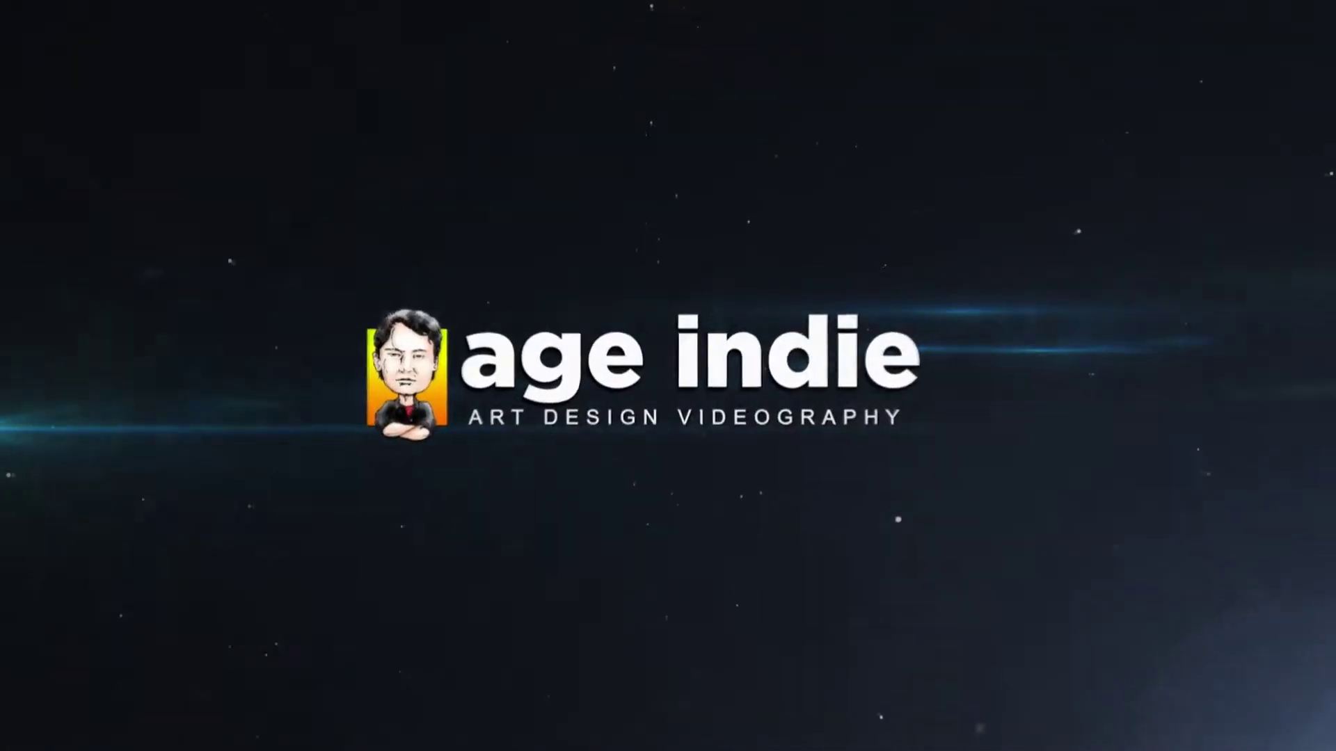
Step: Inspect the damaged portrait's mouth and chin up close, then bring up the Image menu
scroll(581, 404, "up", 2)
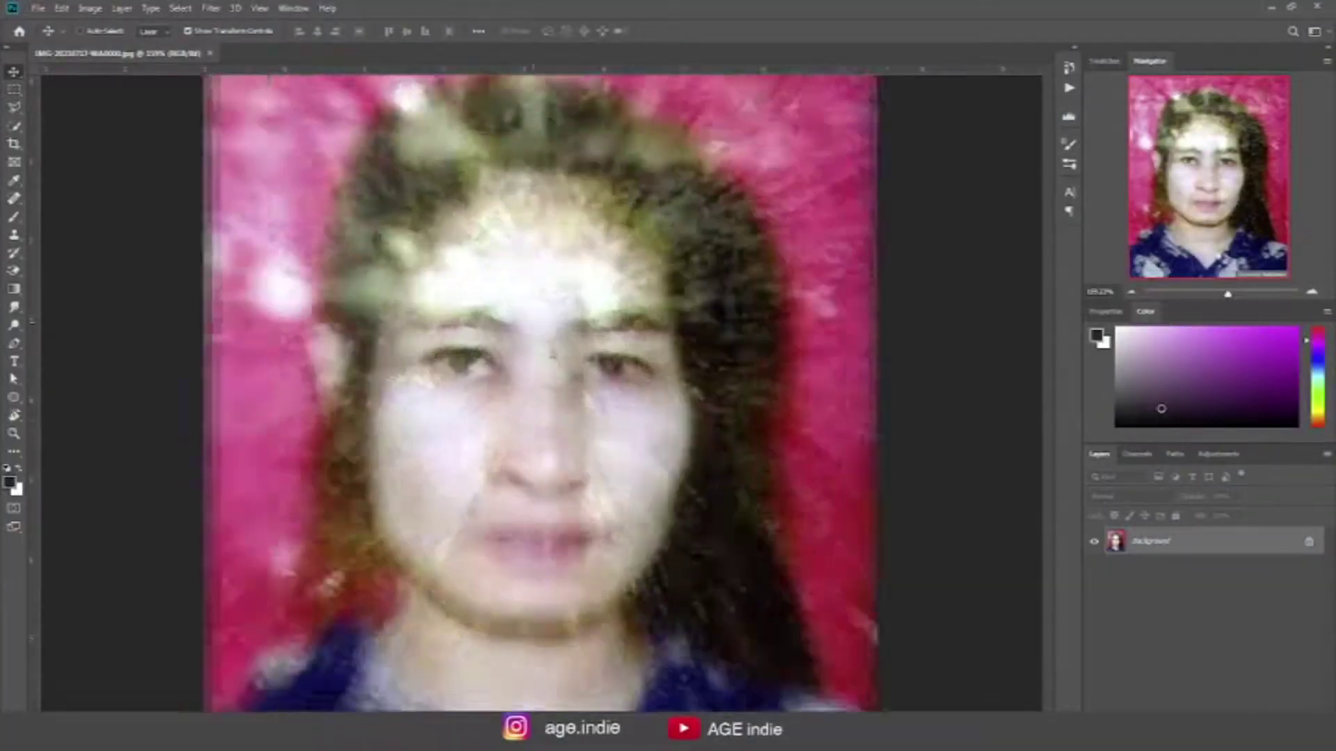
scroll(581, 403, "up", 2)
scroll(581, 403, "up", 2)
scroll(561, 473, "up", 1)
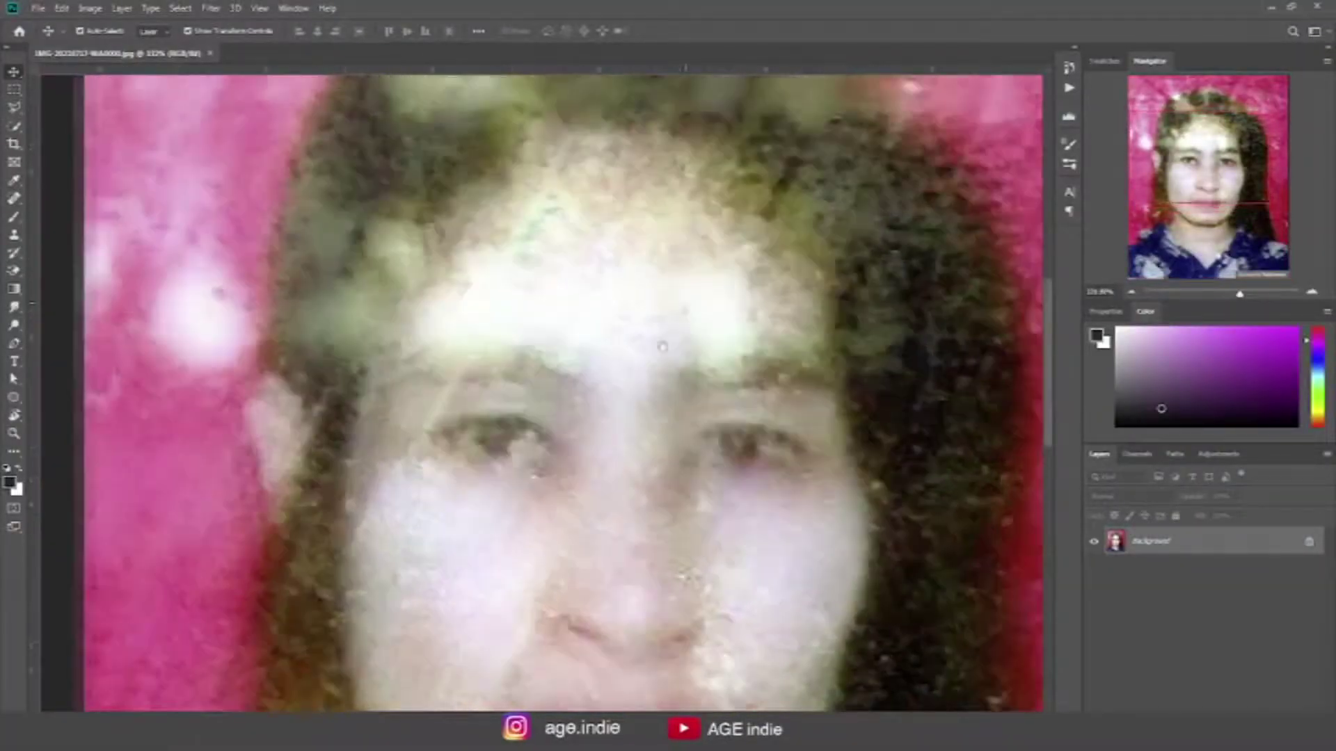
scroll(564, 480, "up", 3)
scroll(567, 491, "right", 2)
scroll(571, 500, "up", 2)
scroll(613, 479, "right", 2)
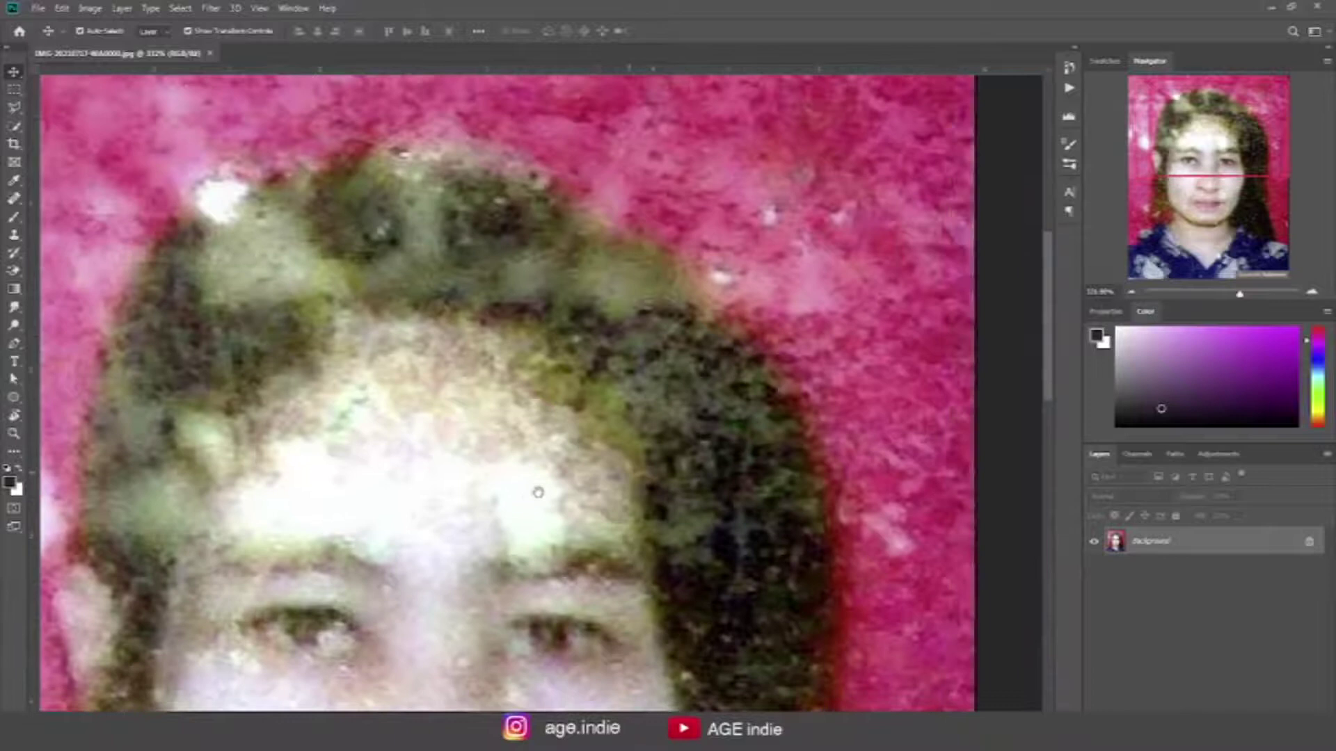
scroll(563, 431, "down", 5)
scroll(563, 431, "left", 2)
mouse_move(492, 574)
left_mouse_down()
mouse_move(528, 461)
mouse_move(603, 322)
left_mouse_up()
scroll(325, 492, "left", 2)
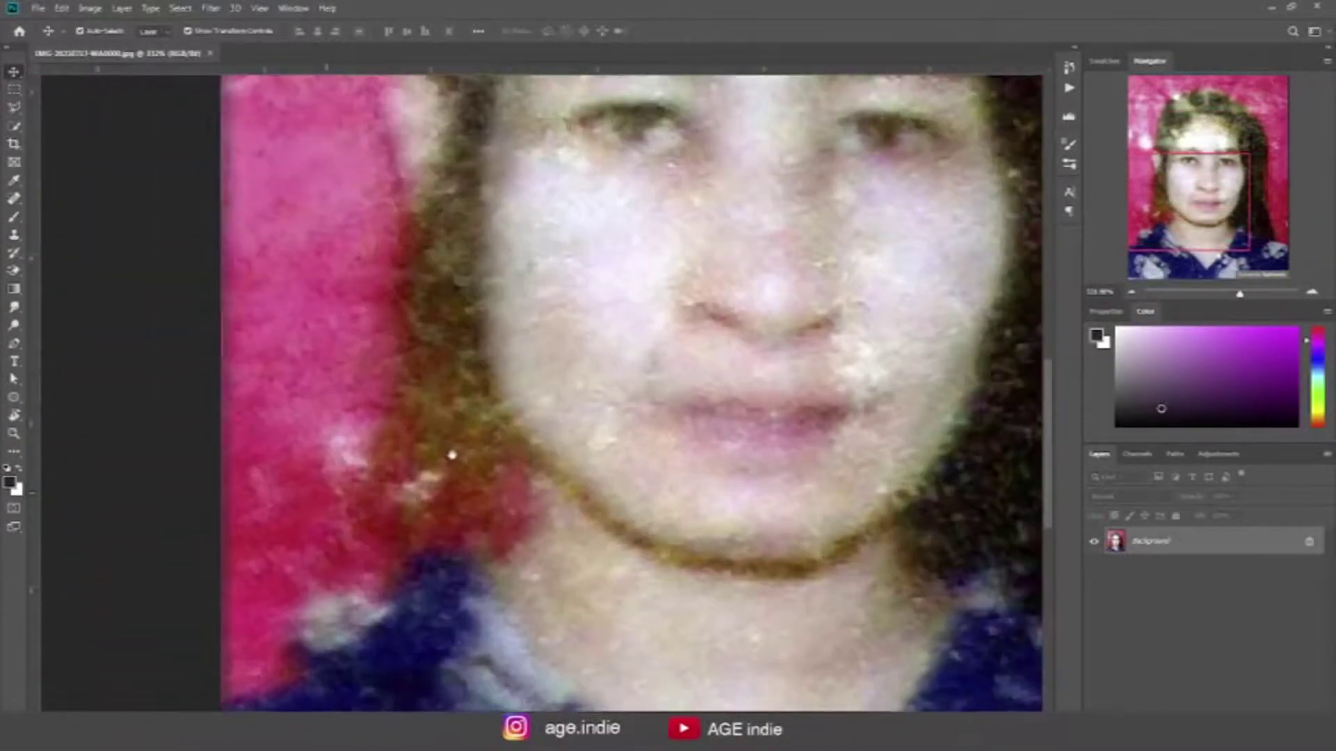
scroll(417, 480, "left", 1)
scroll(517, 460, "up", 2)
scroll(517, 460, "up", 1)
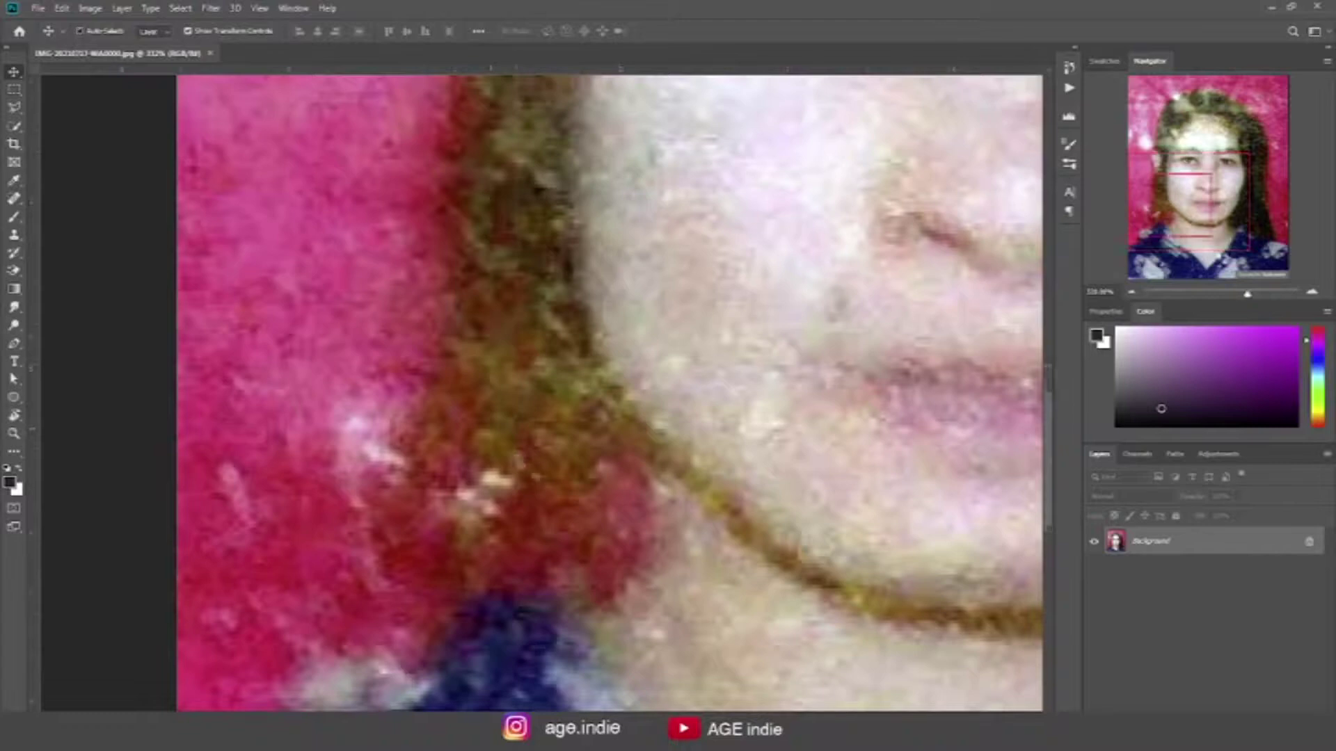
scroll(542, 393, "right", 2)
scroll(541, 393, "right", 2)
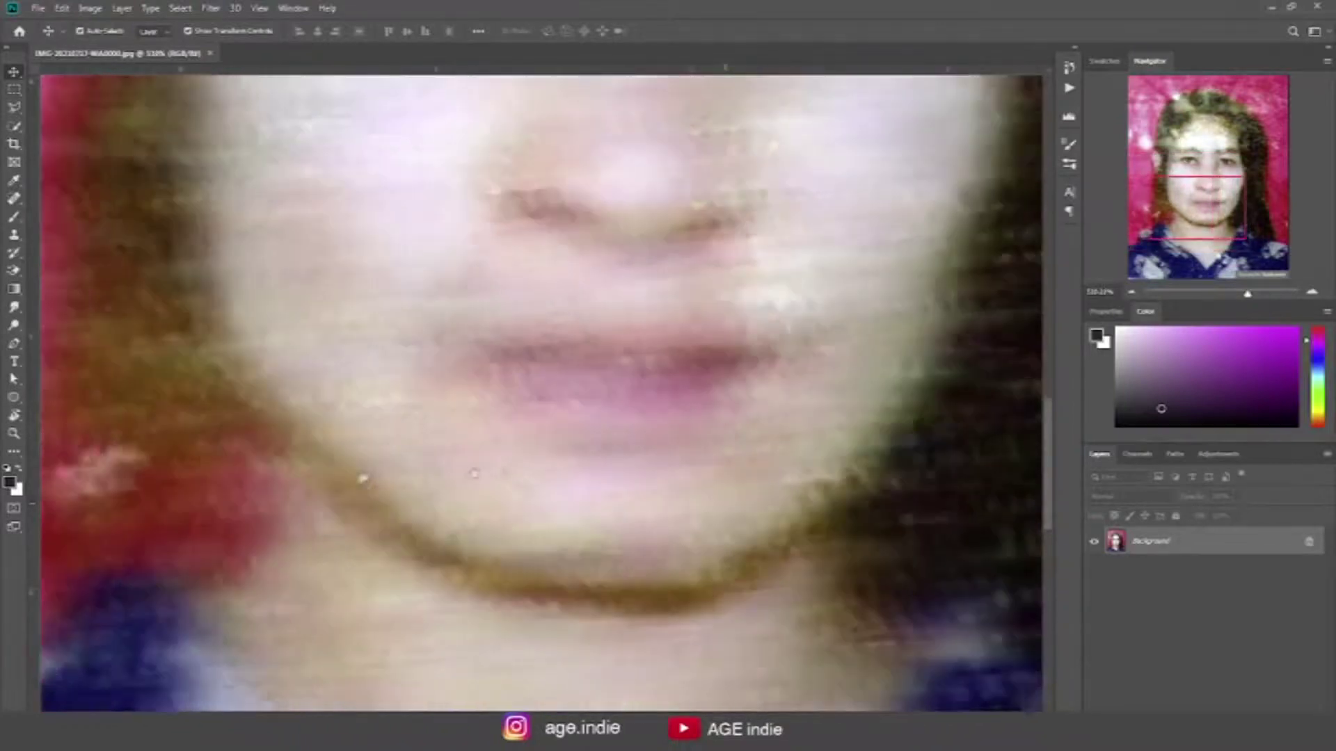
scroll(541, 393, "right", 2)
scroll(600, 479, "right", 2)
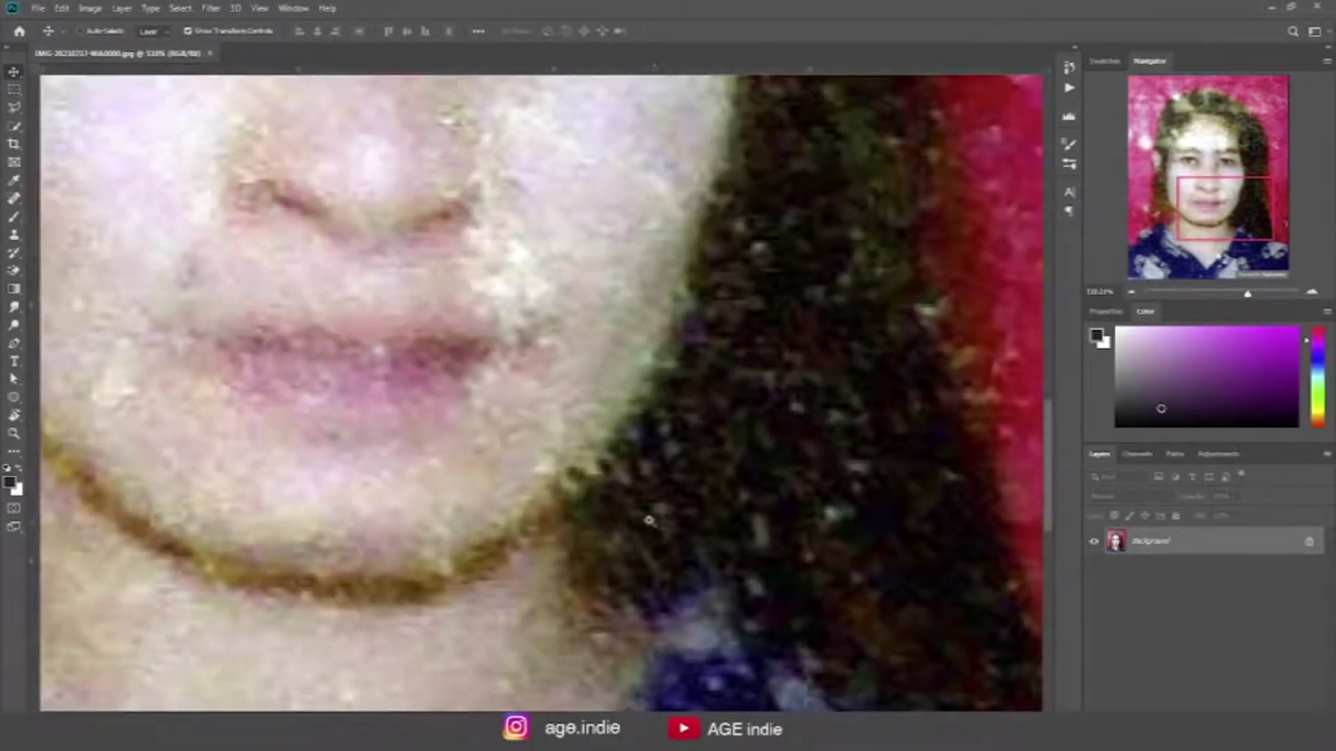
scroll(649, 521, "down", 3)
scroll(619, 498, "down", 1)
scroll(584, 474, "down", 2)
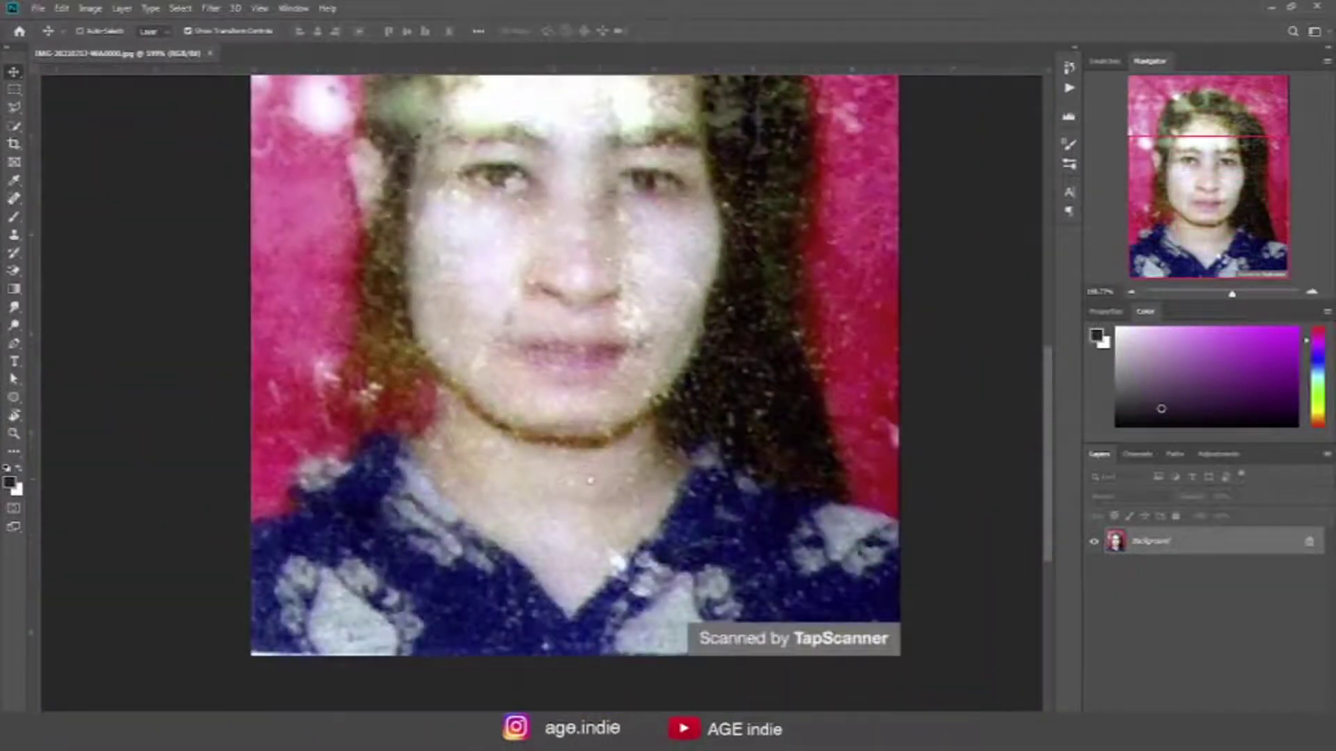
scroll(607, 457, "up", 3)
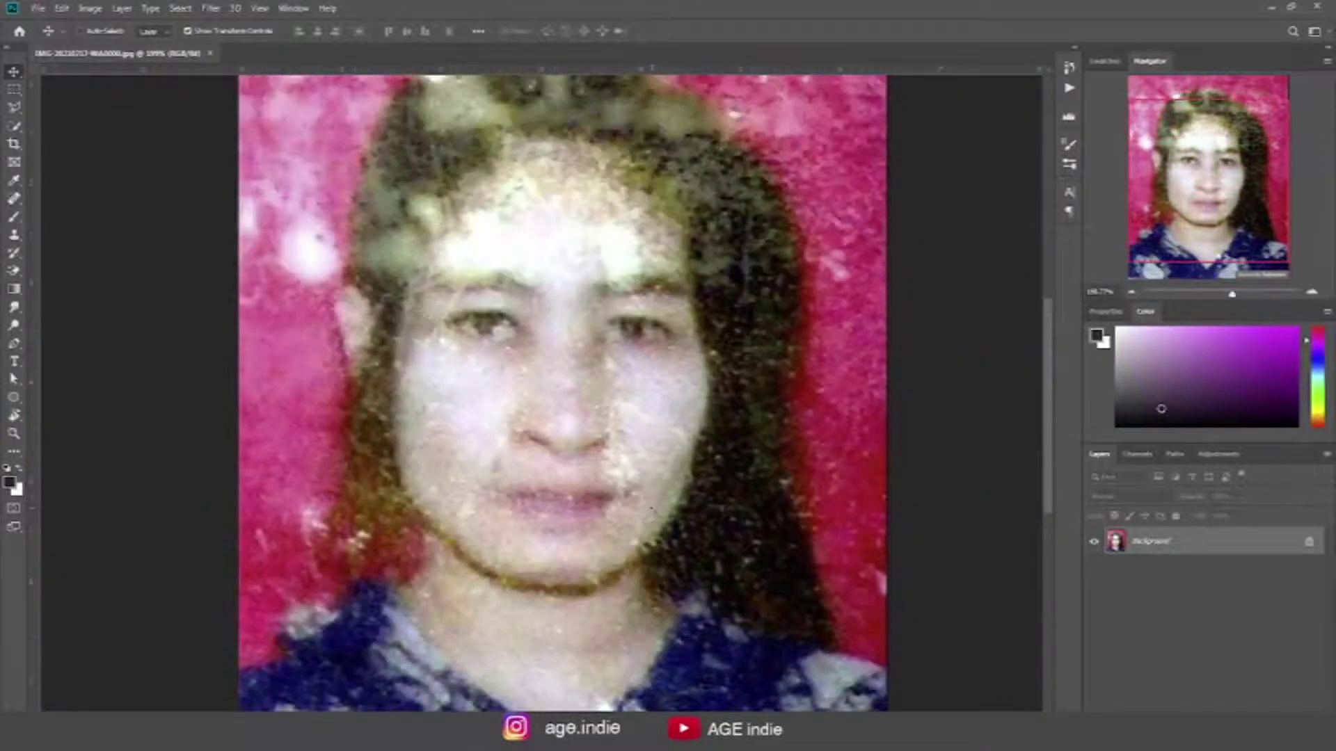
scroll(652, 510, "down", 3)
scroll(497, 482, "up", 1)
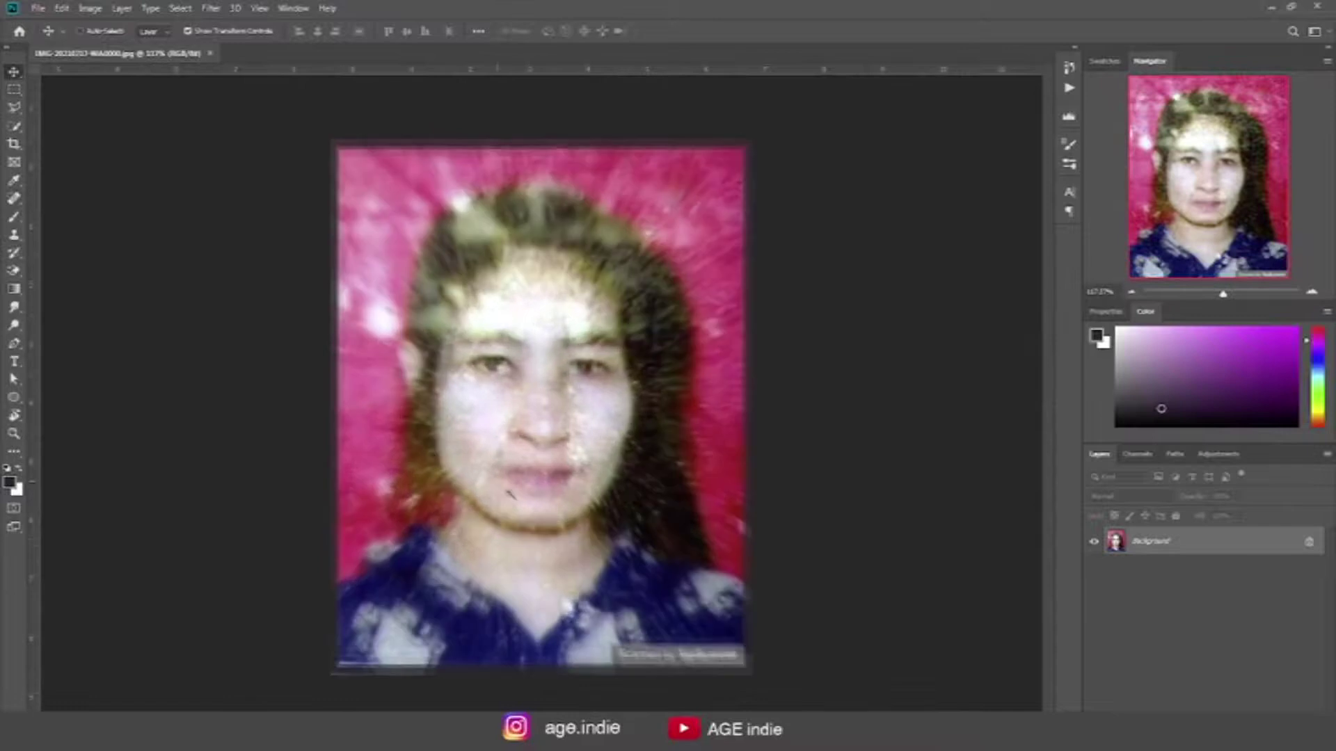
scroll(505, 490, "up", 1)
scroll(515, 501, "up", 1)
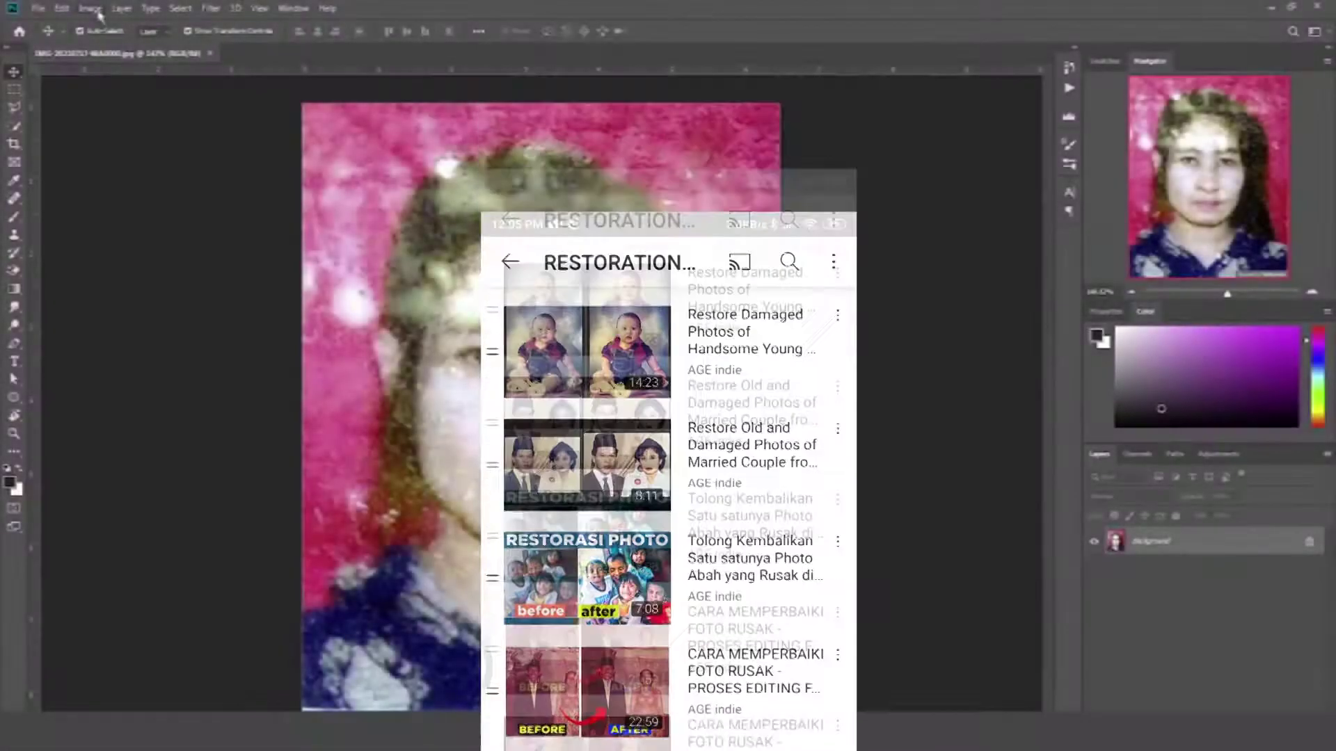
left_click(90, 9)
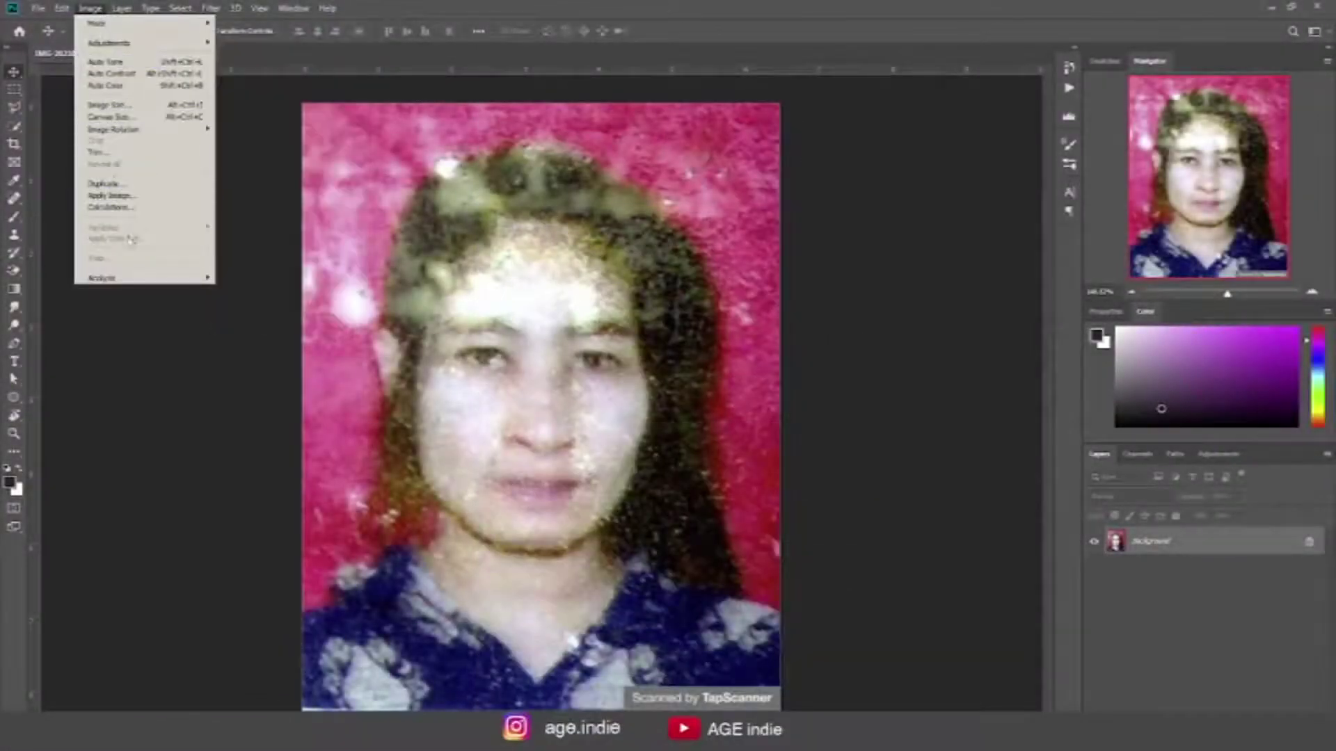
Step: Resize the portrait to 300 ppi resolution and fit the whole photo on screen
left_click(128, 104)
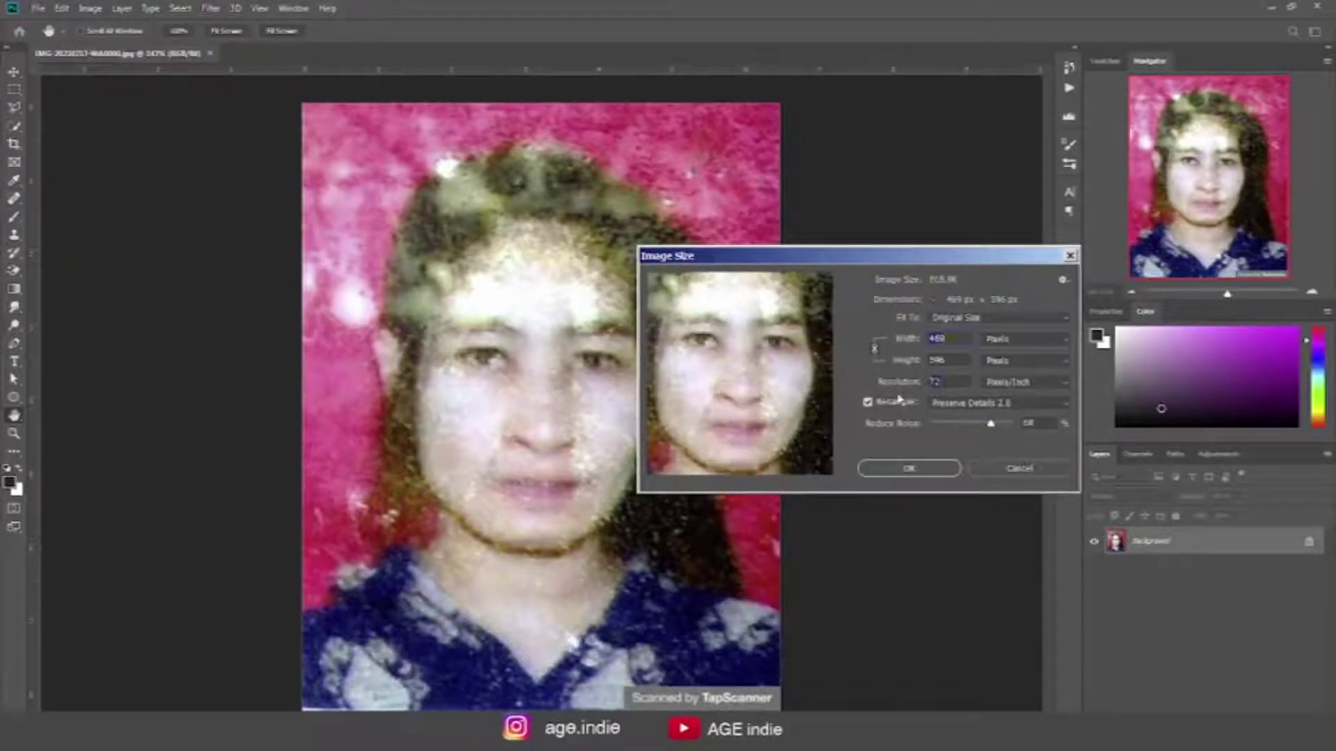
type("300")
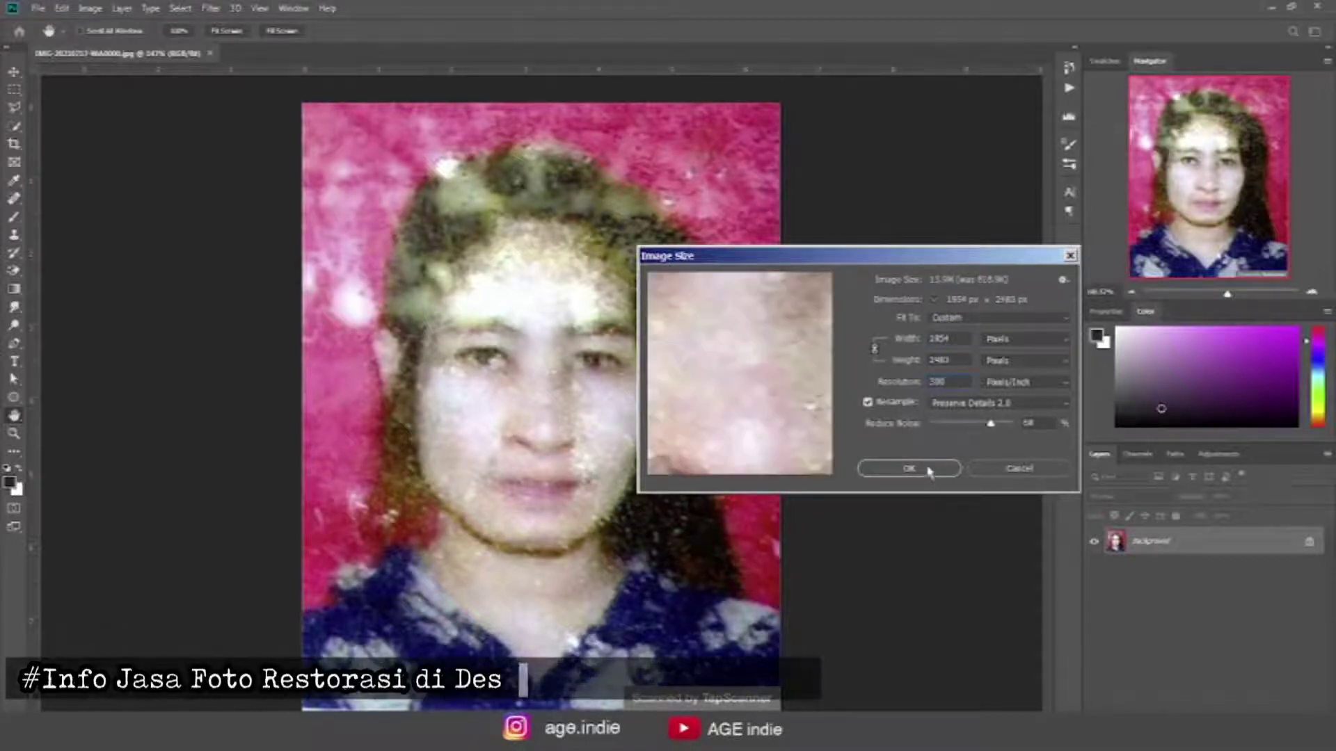
left_click(929, 471)
key("v")
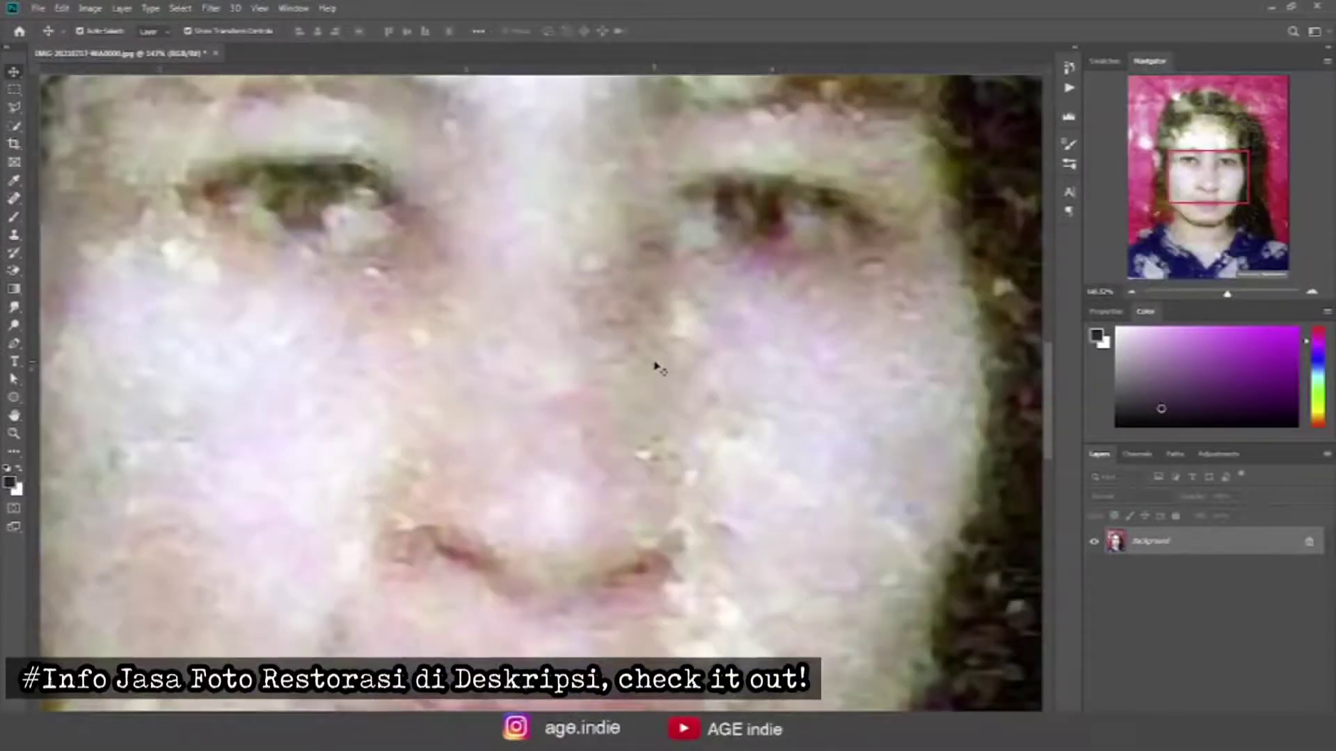
key("ctrl+0")
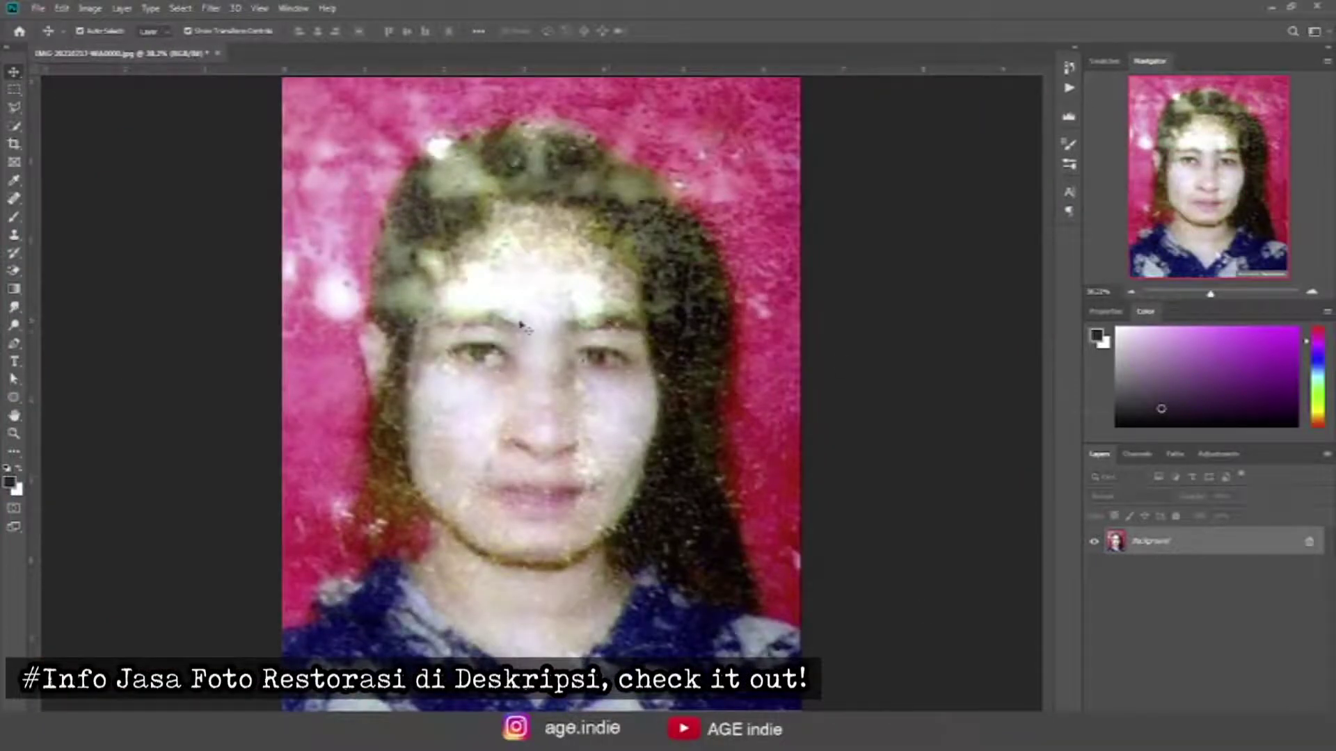
left_click(38, 8)
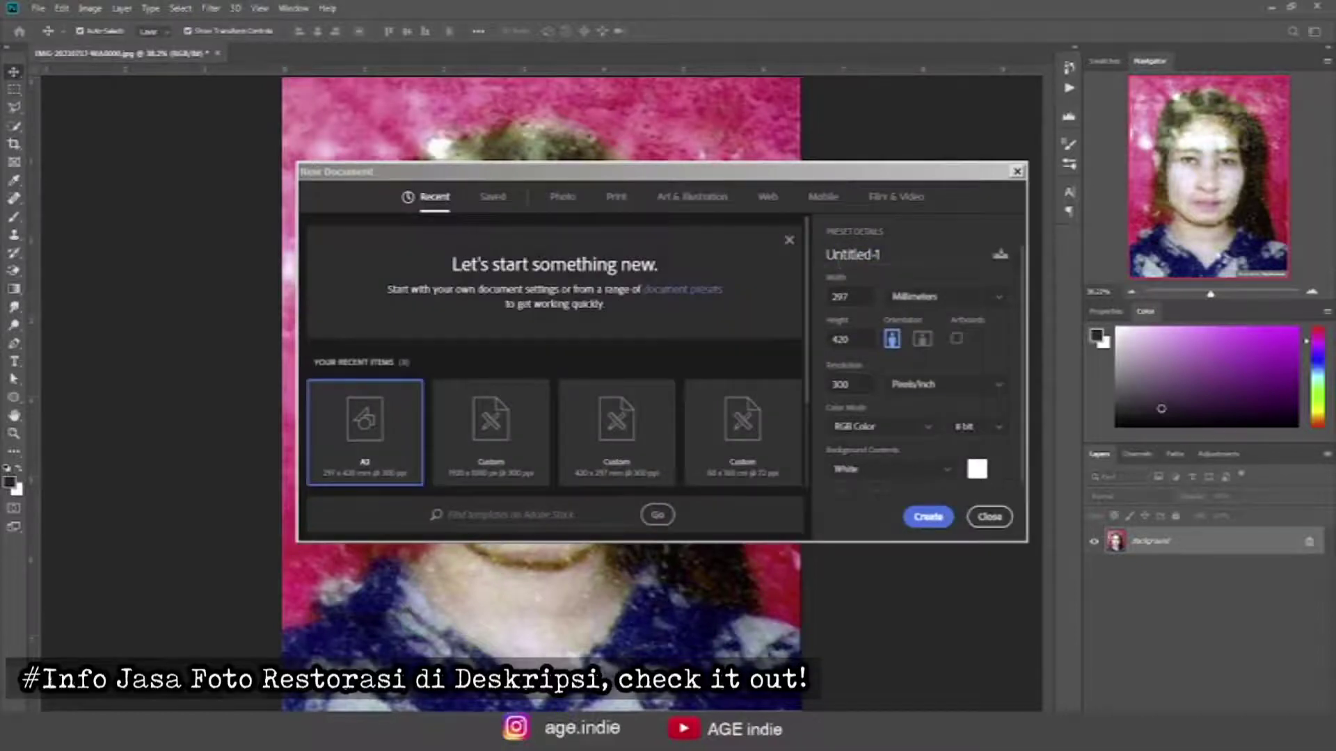
Step: Create an A3, 300 ppi blank document named RESTORASI 1, then return to the portrait
double_click(834, 256)
type("RESTORASI 1")
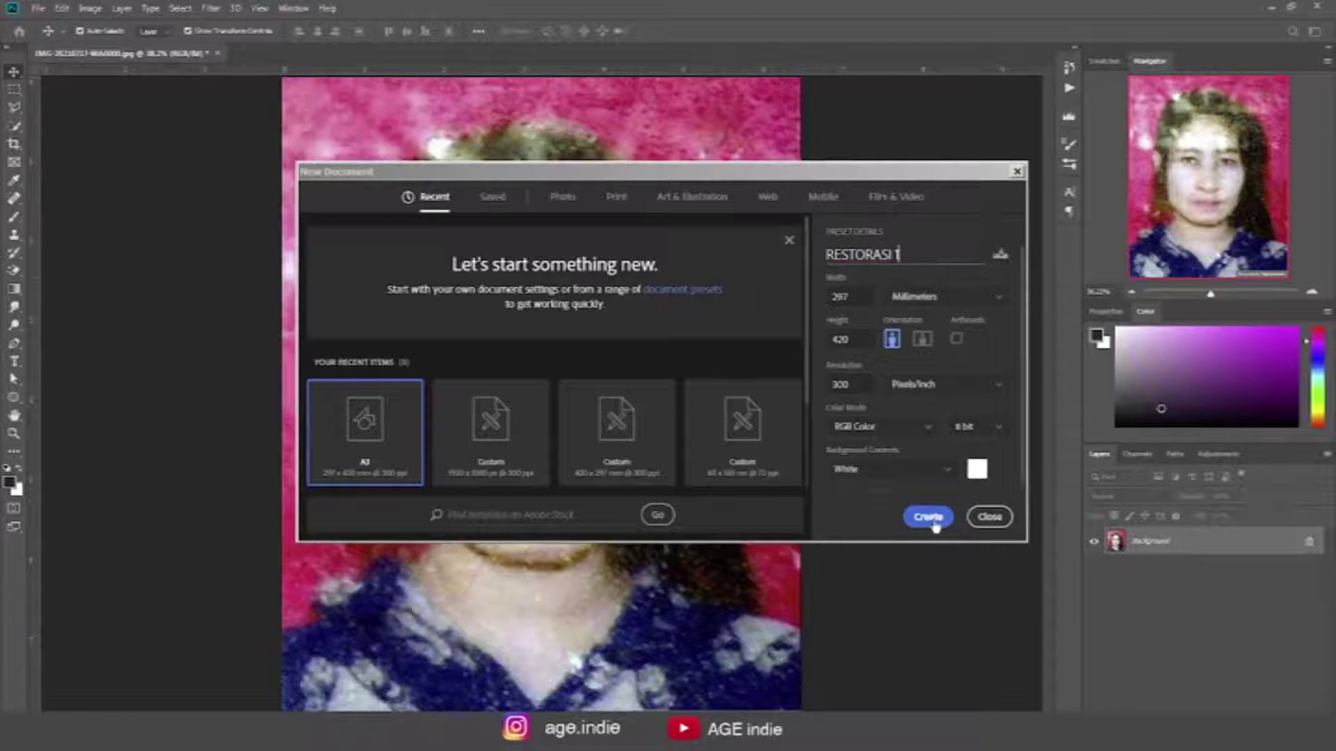
left_click(930, 517)
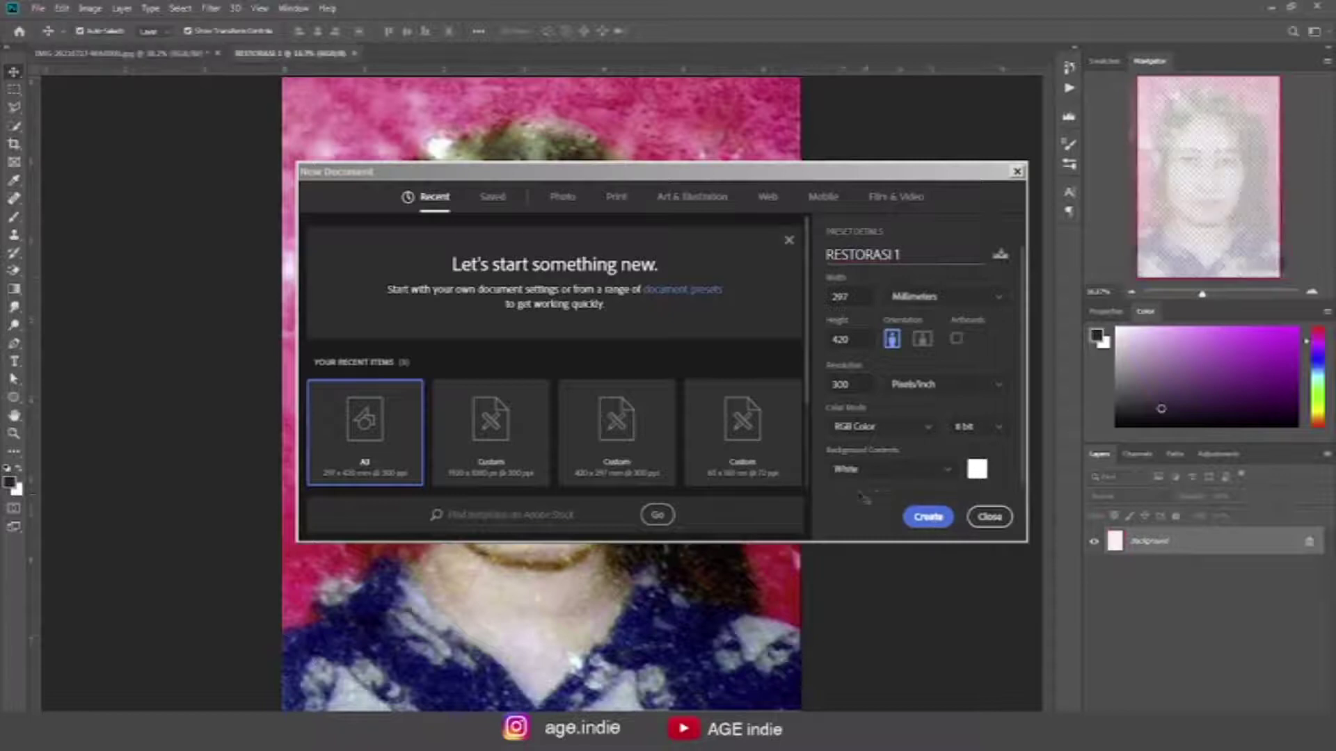
left_click(158, 55)
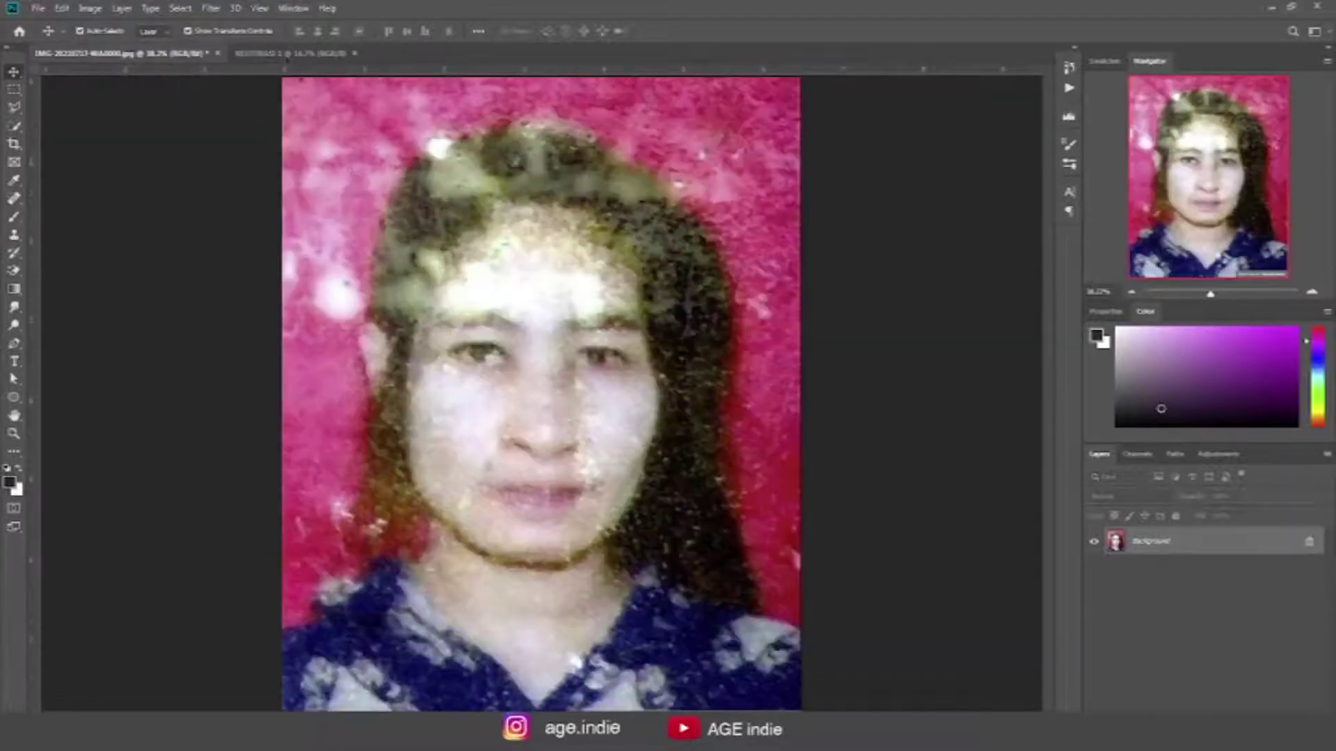
Step: Copy the portrait into RESTORASI 1 and scale it to fill the page width
left_click_drag(286, 59, 498, 268)
left_click_drag(556, 219, 511, 220)
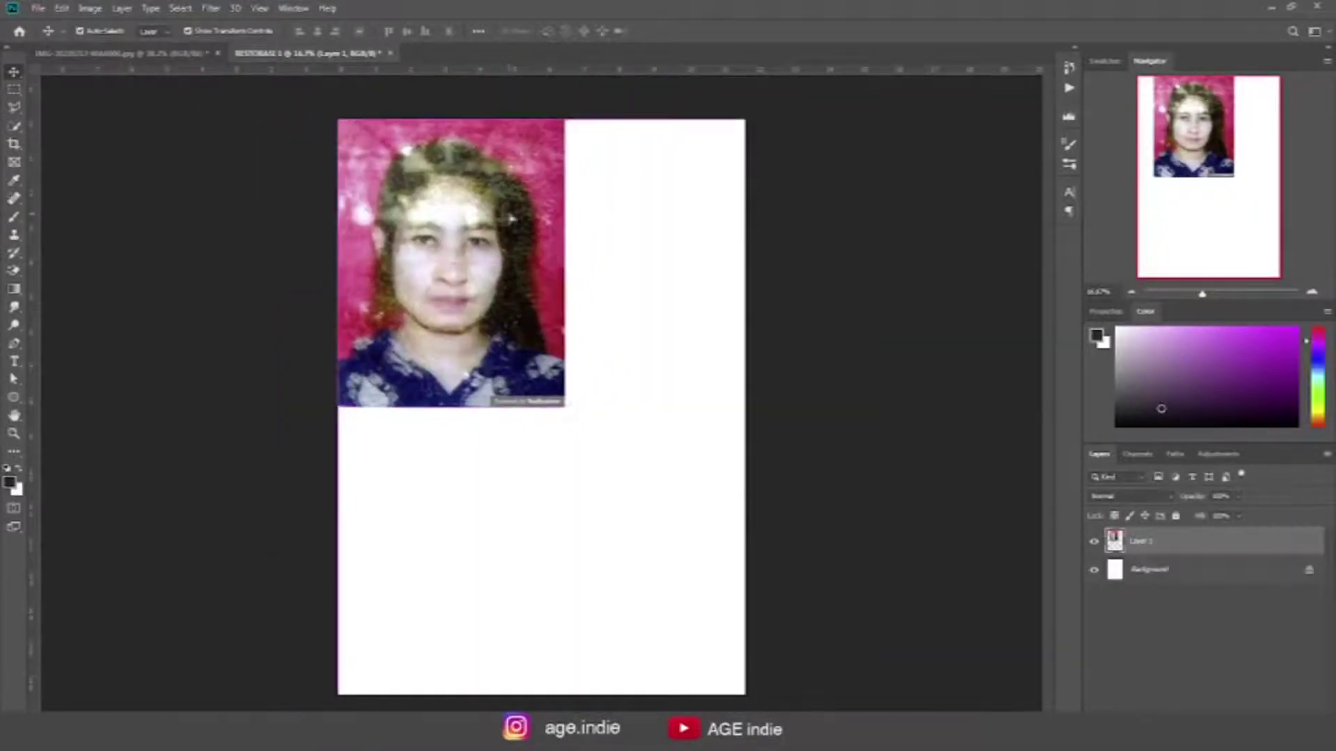
left_click(181, 55)
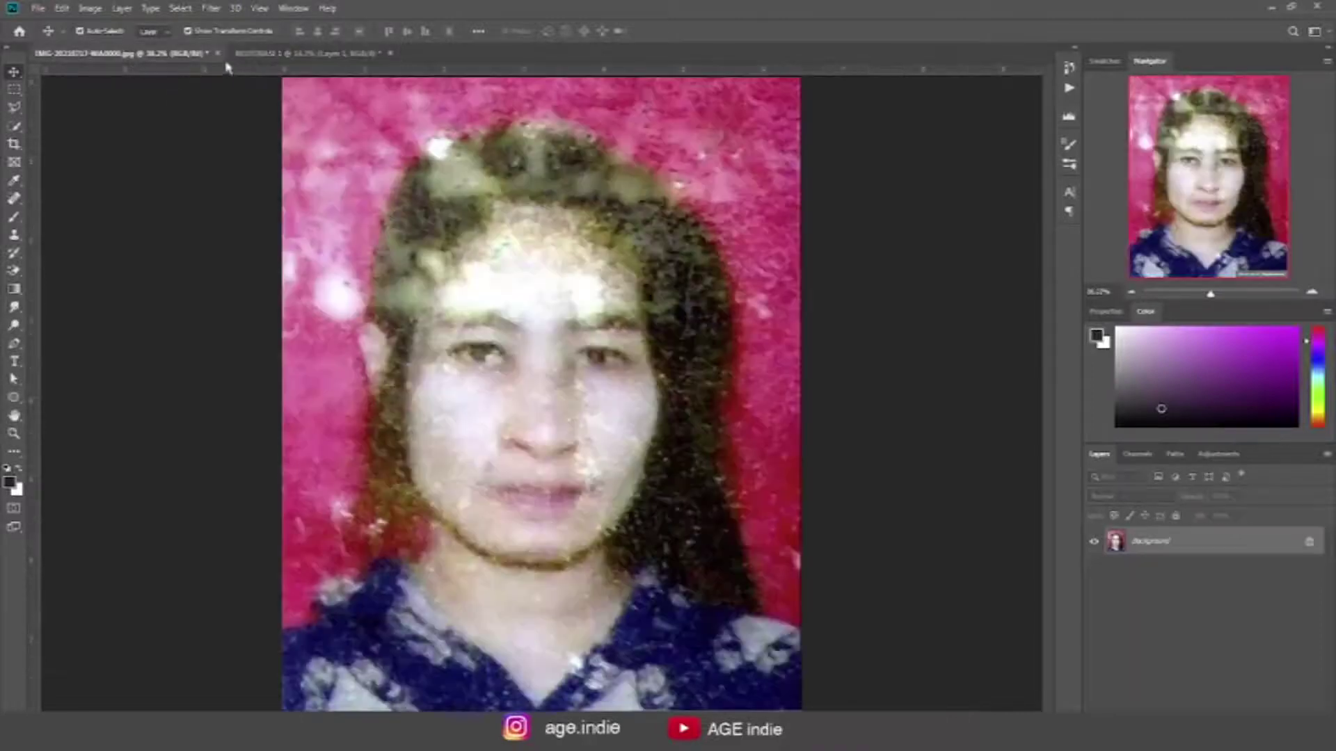
left_click(306, 54)
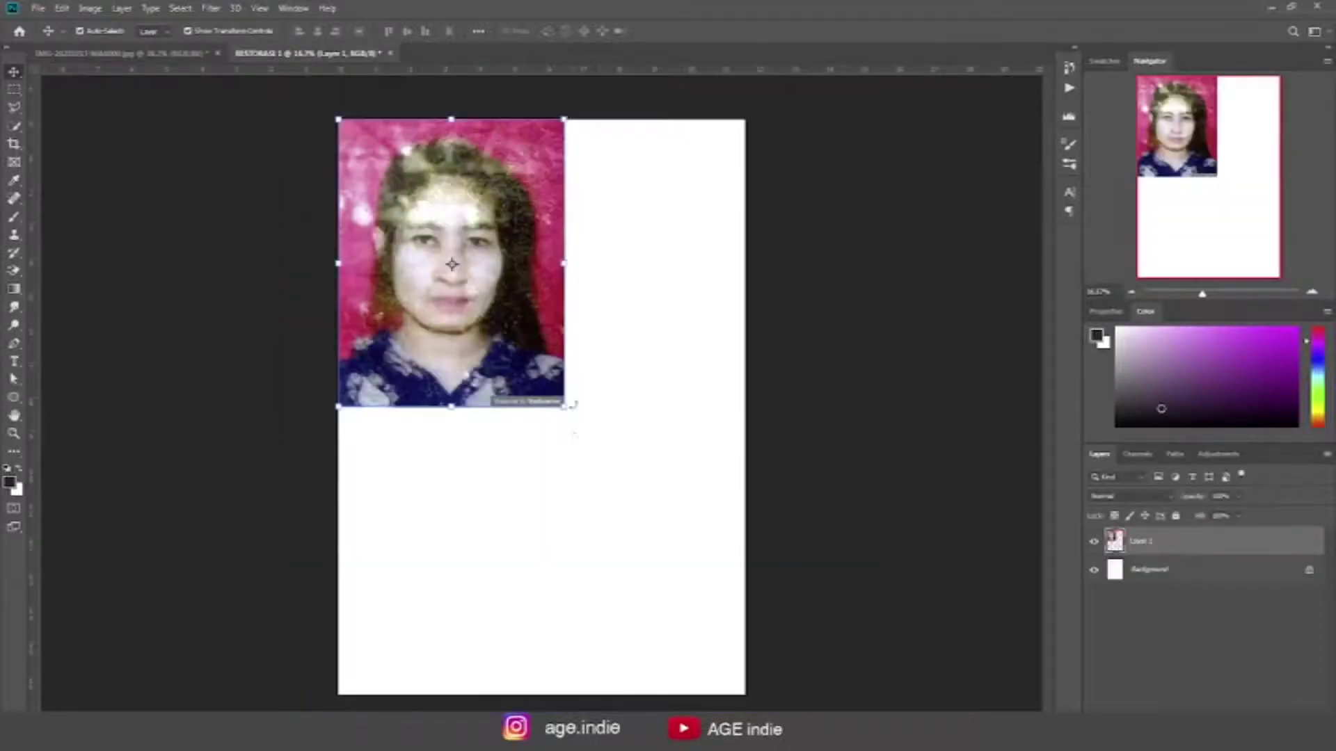
left_click_drag(564, 407, 745, 632)
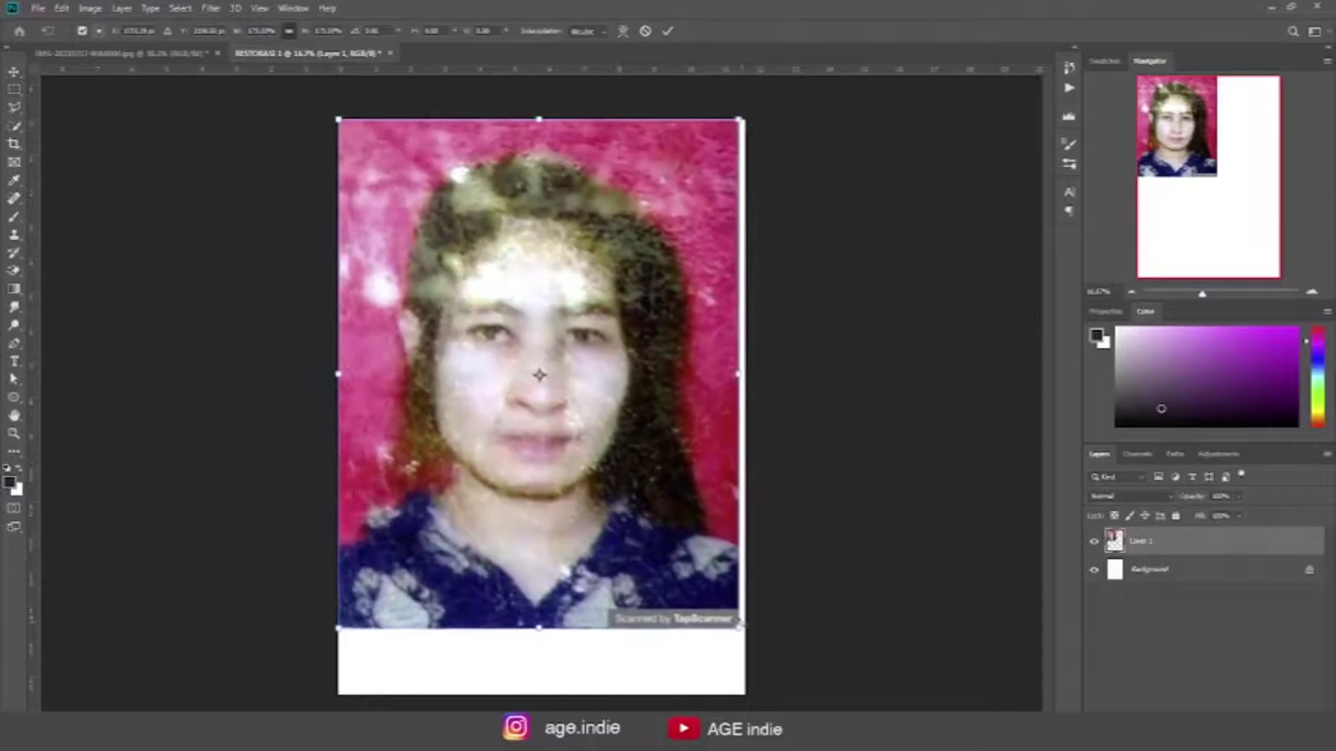
left_click_drag(670, 523, 664, 578)
key("Return")
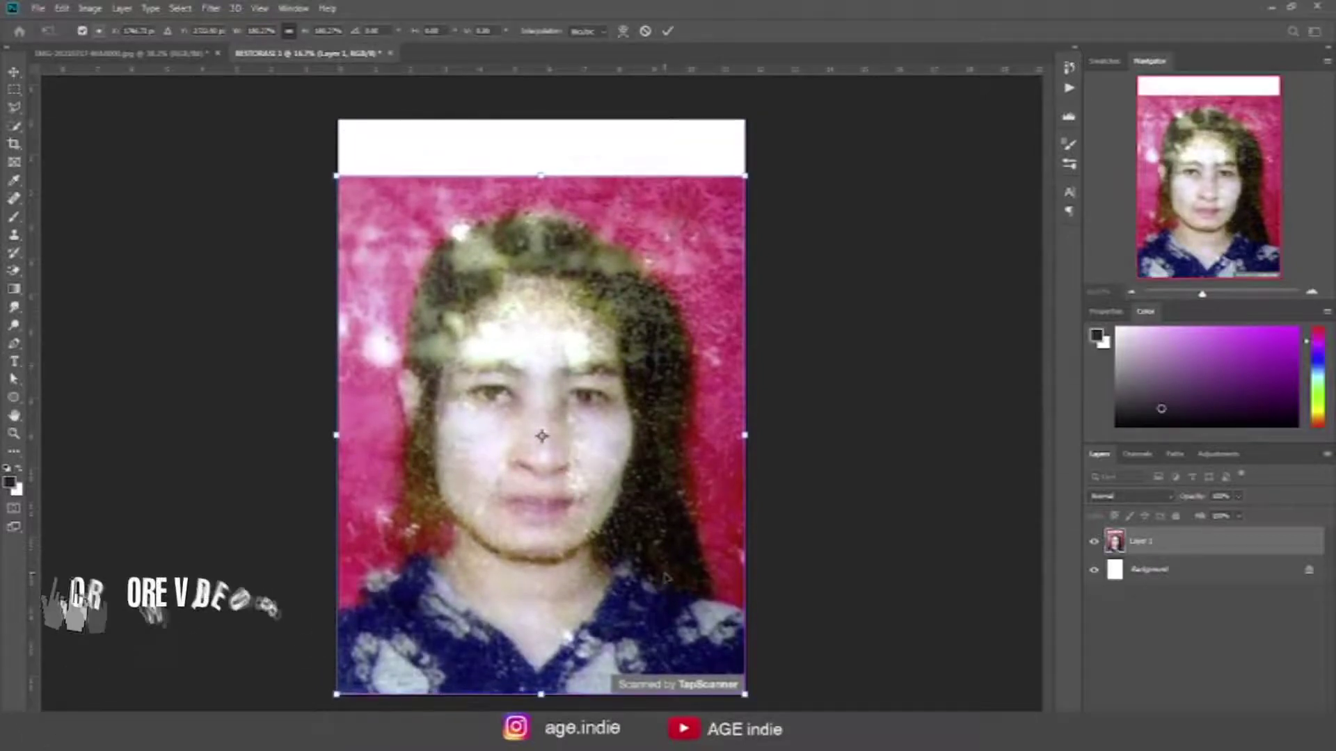
Step: Crop away the white strip above the photo on the RESTORASI 1 canvas
key("c")
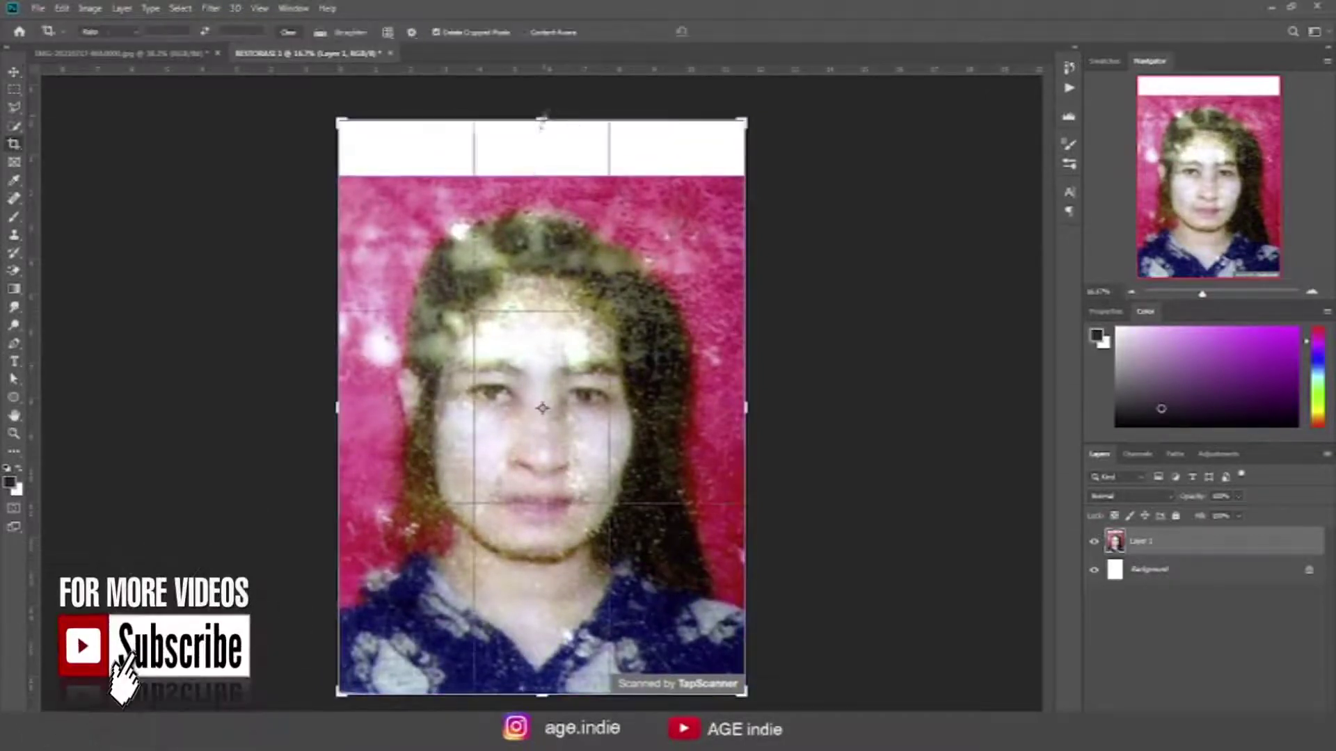
key("Return")
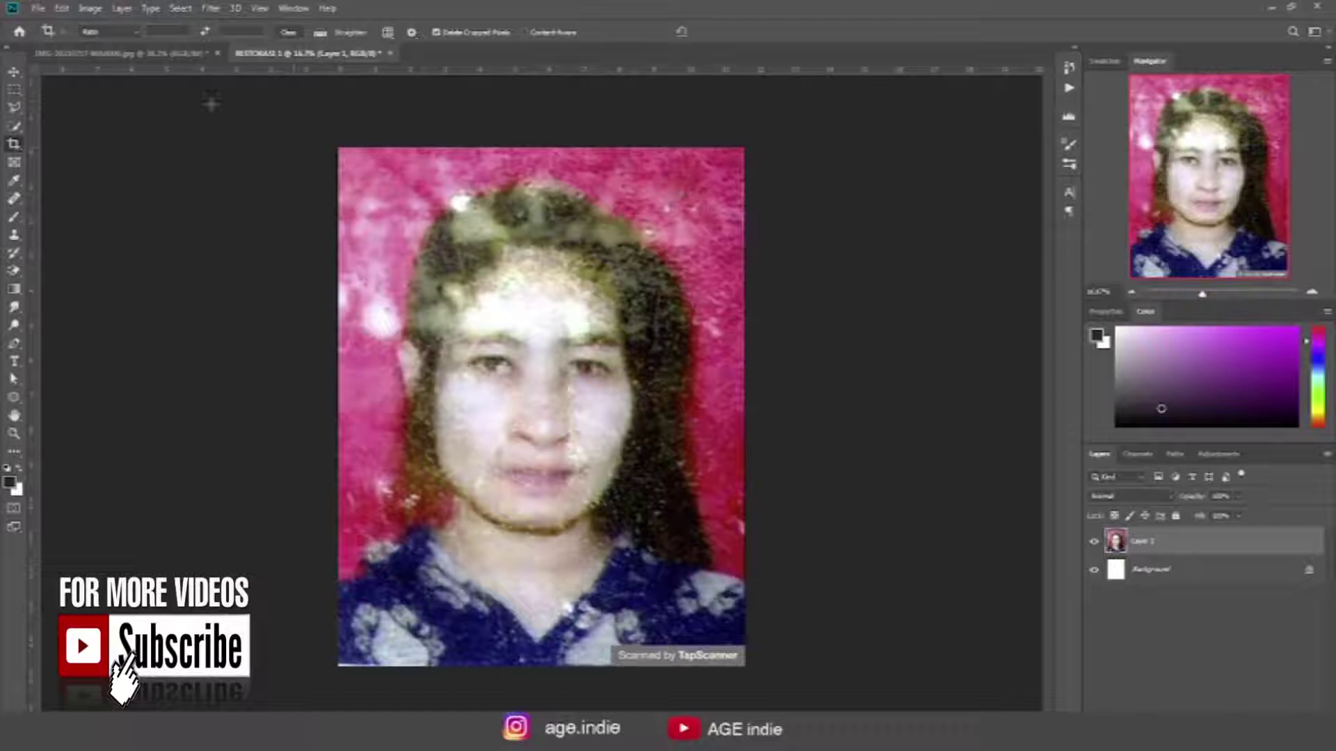
left_click(15, 72)
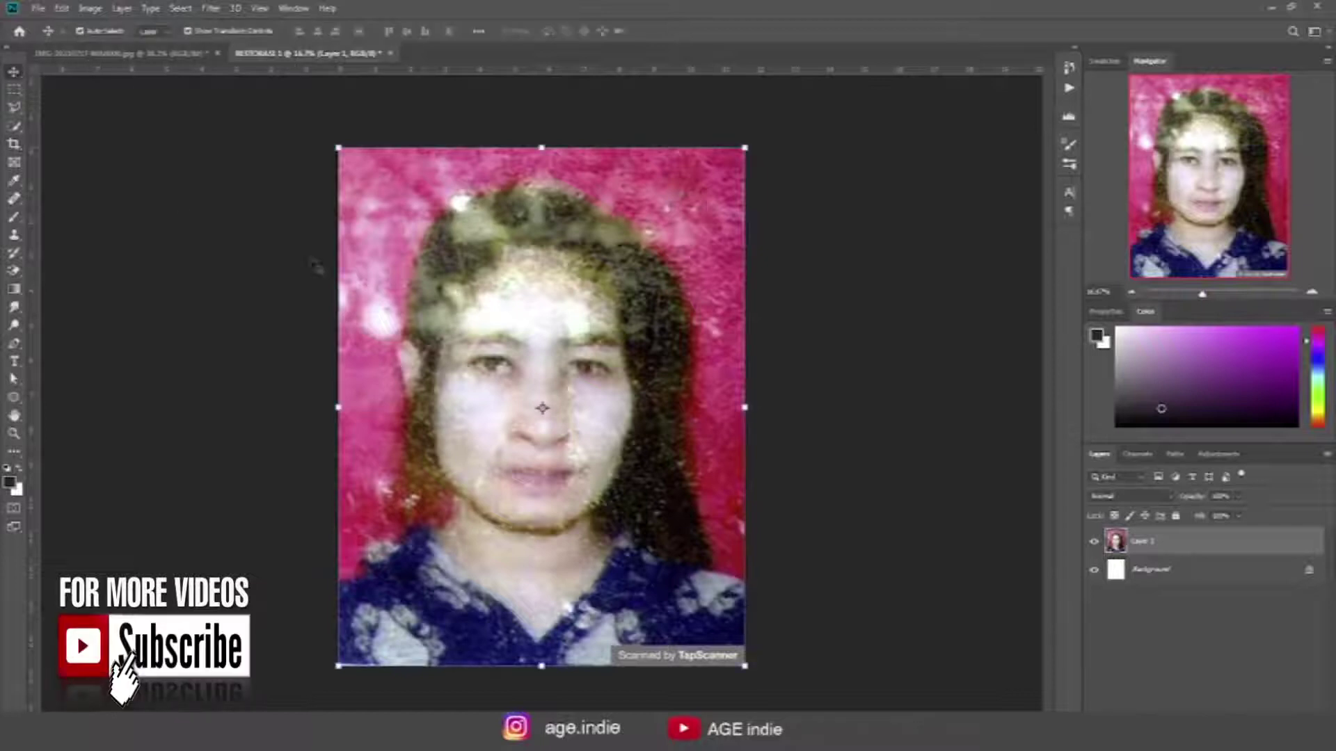
left_click(292, 7)
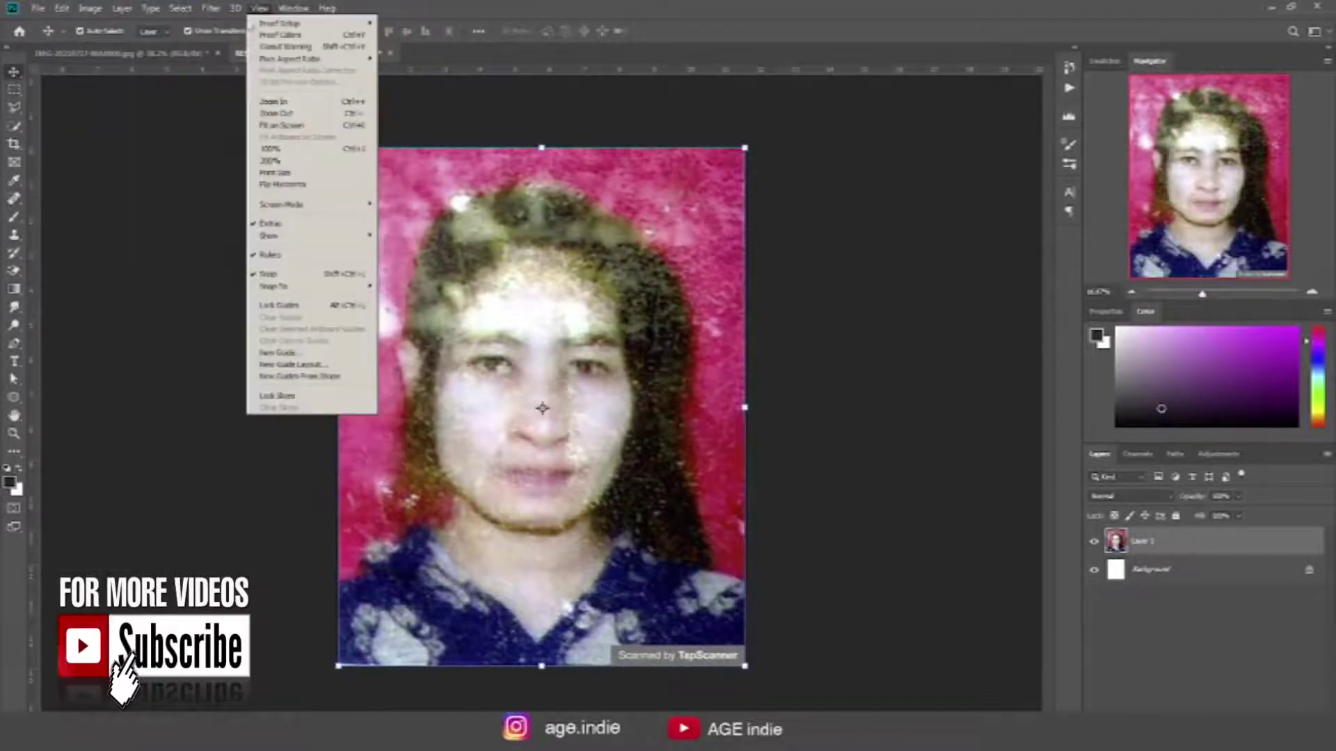
mouse_move(313, 23)
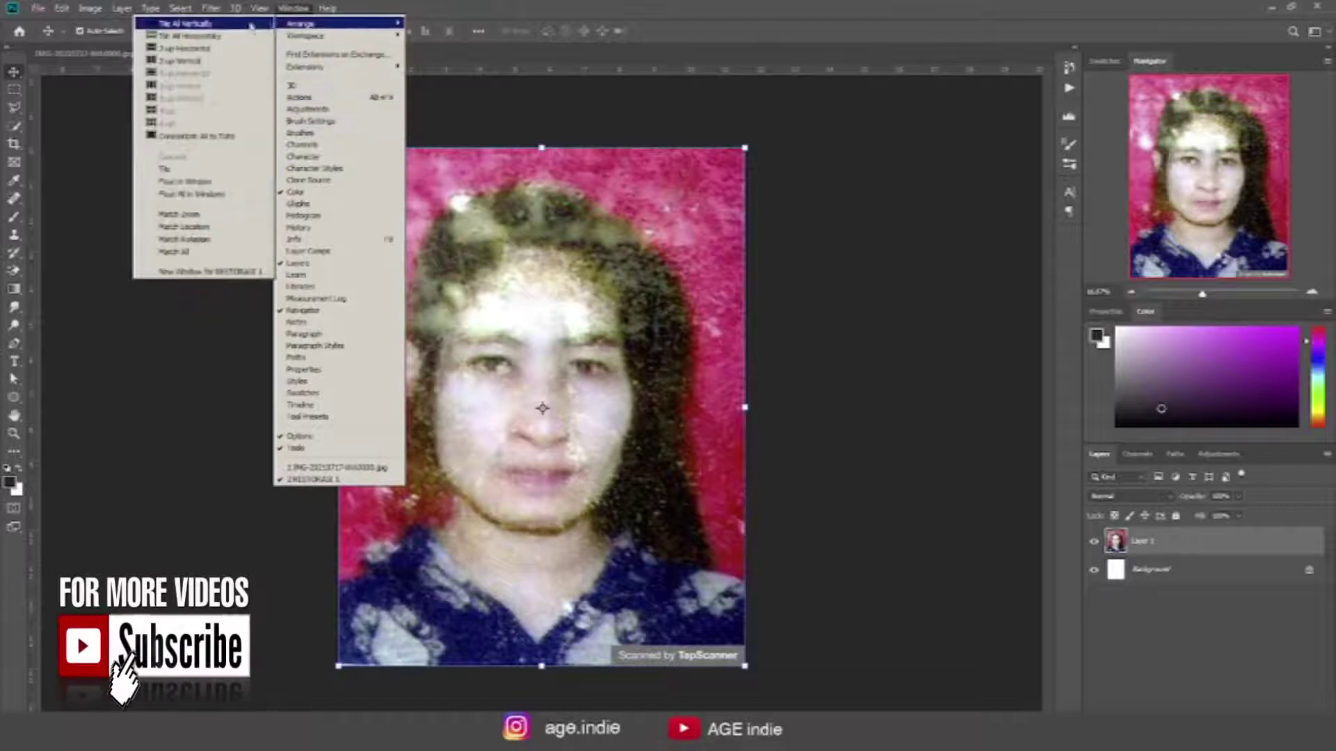
Step: Tile the two documents side by side and widen the damaged scan's window
left_click(252, 26)
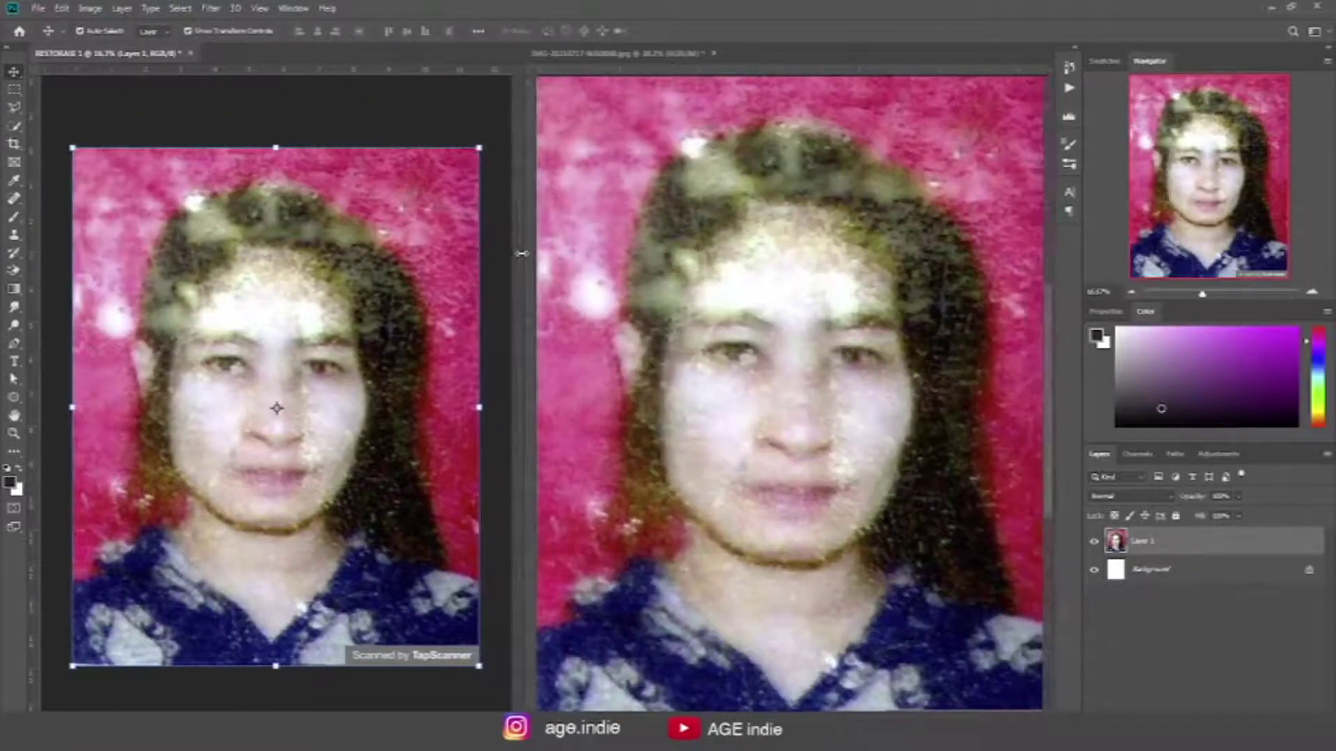
left_click_drag(541, 253, 487, 252)
left_click_drag(745, 334, 753, 340)
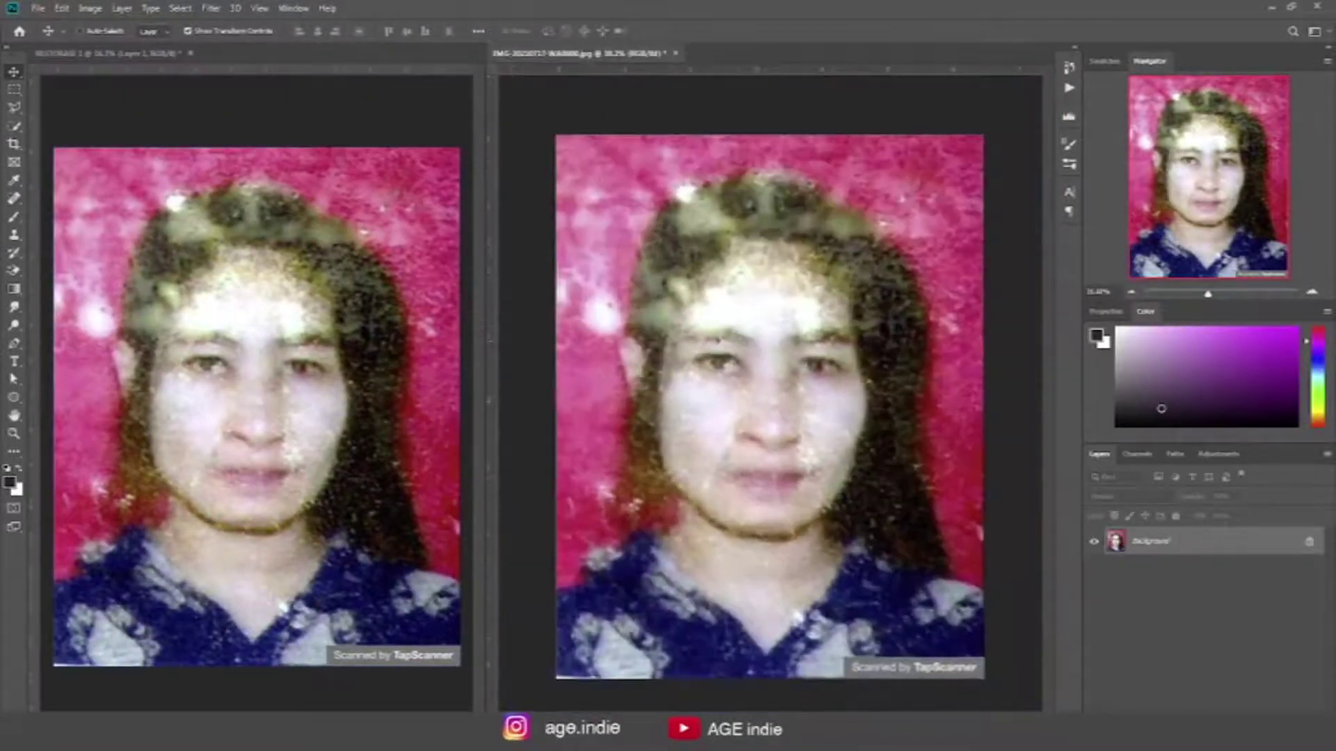
left_click_drag(485, 289, 446, 289)
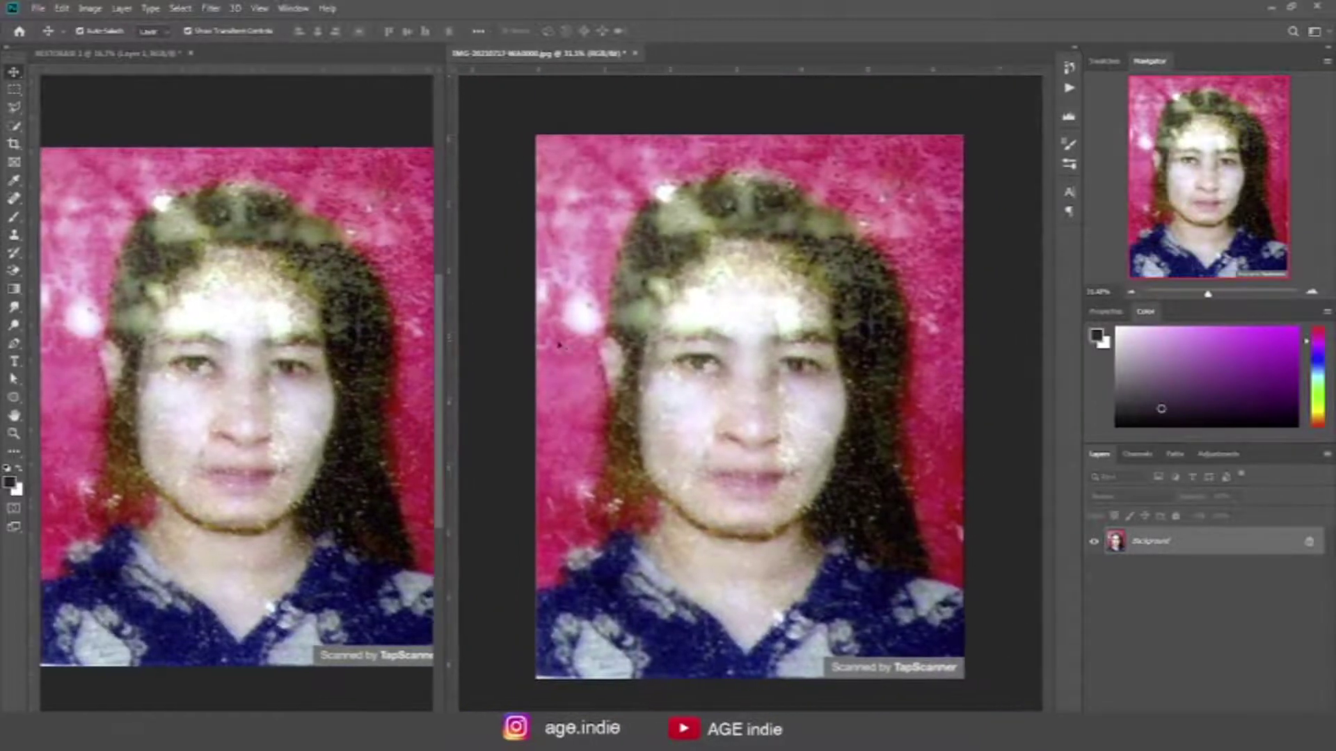
scroll(739, 361, "up", 1)
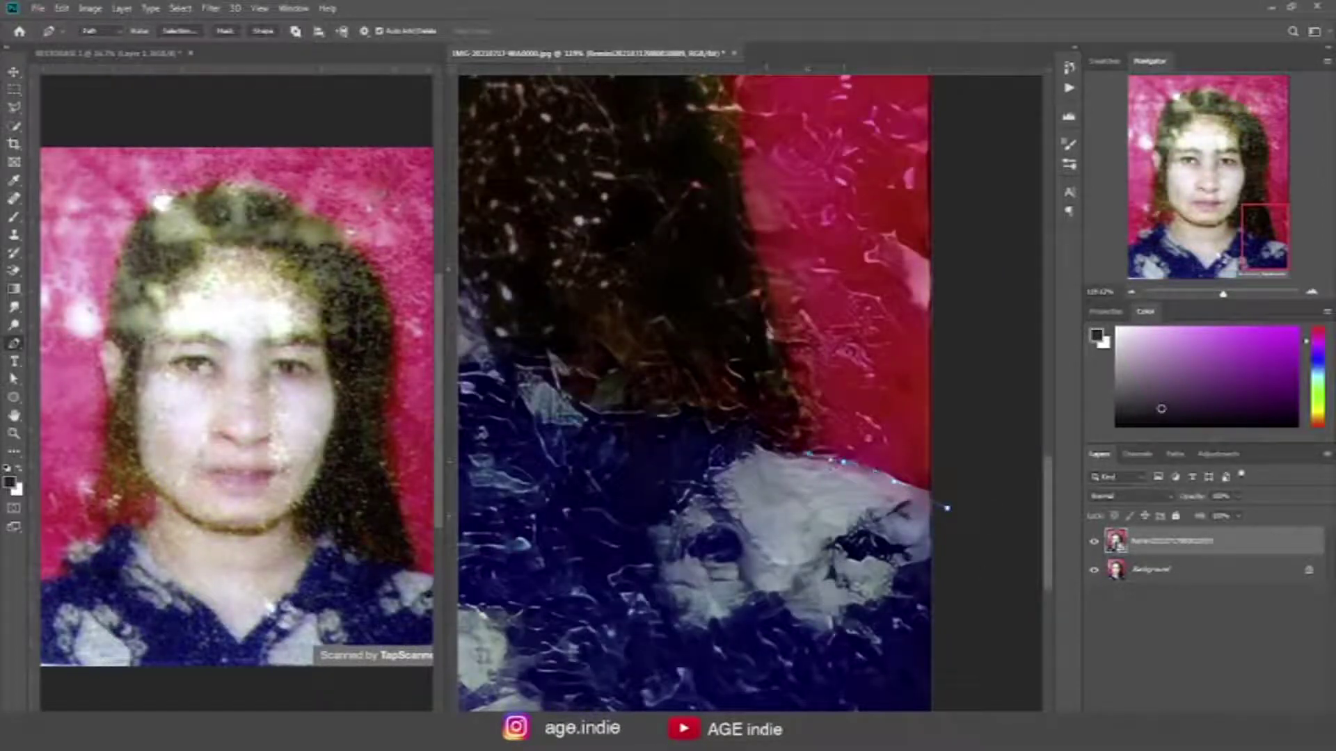
Step: Pen-trace the hair and shoulders, load the path as a selection and copy it to Layer 1
left_click_drag(772, 334, 796, 563)
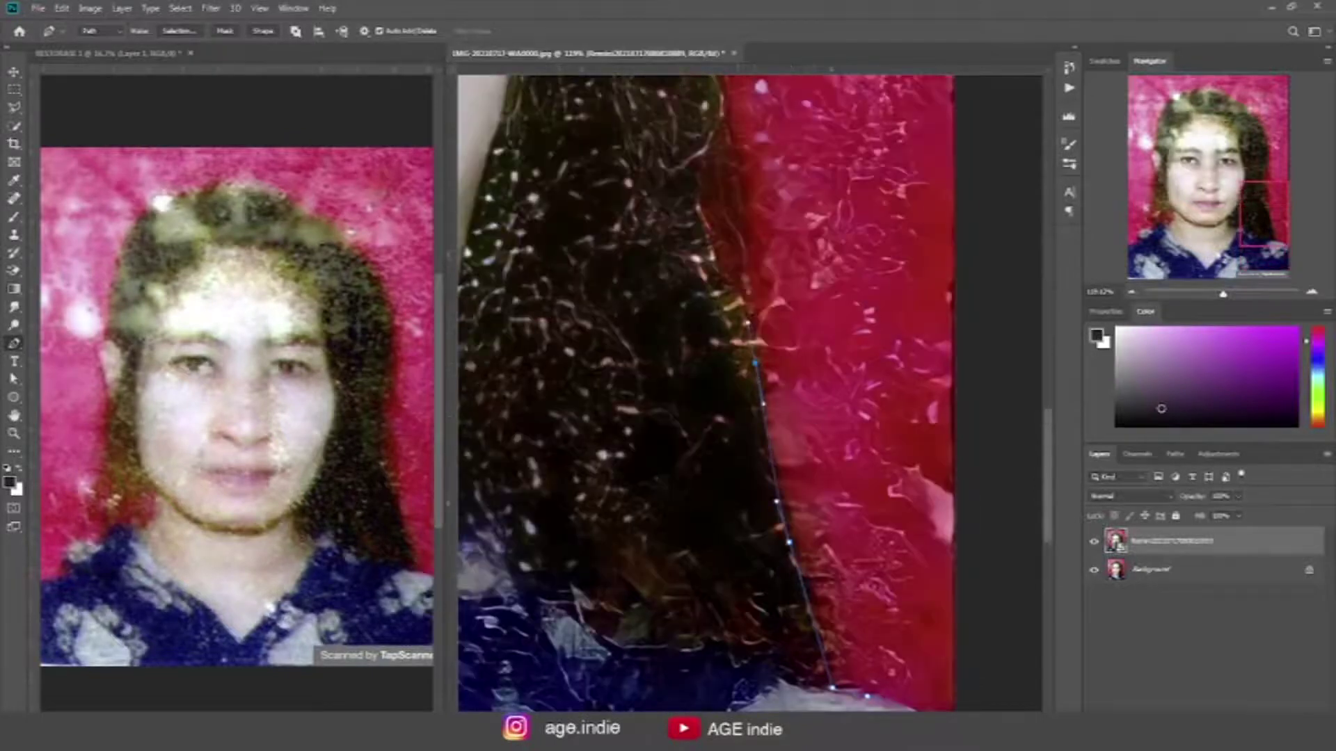
scroll(746, 285, "up", 3)
scroll(746, 286, "up", 3)
scroll(754, 279, "up", 3)
scroll(765, 269, "up", 3)
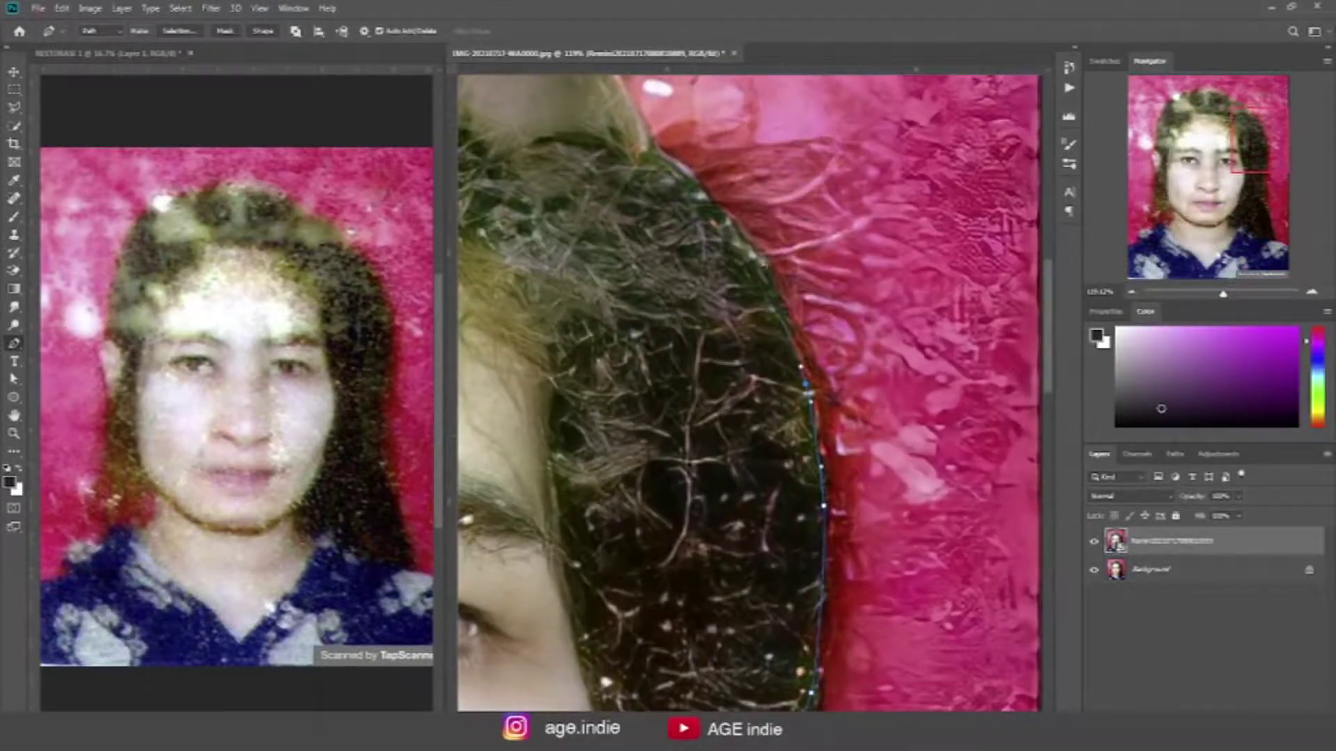
scroll(768, 269, "up", 3)
scroll(797, 371, "up", 3)
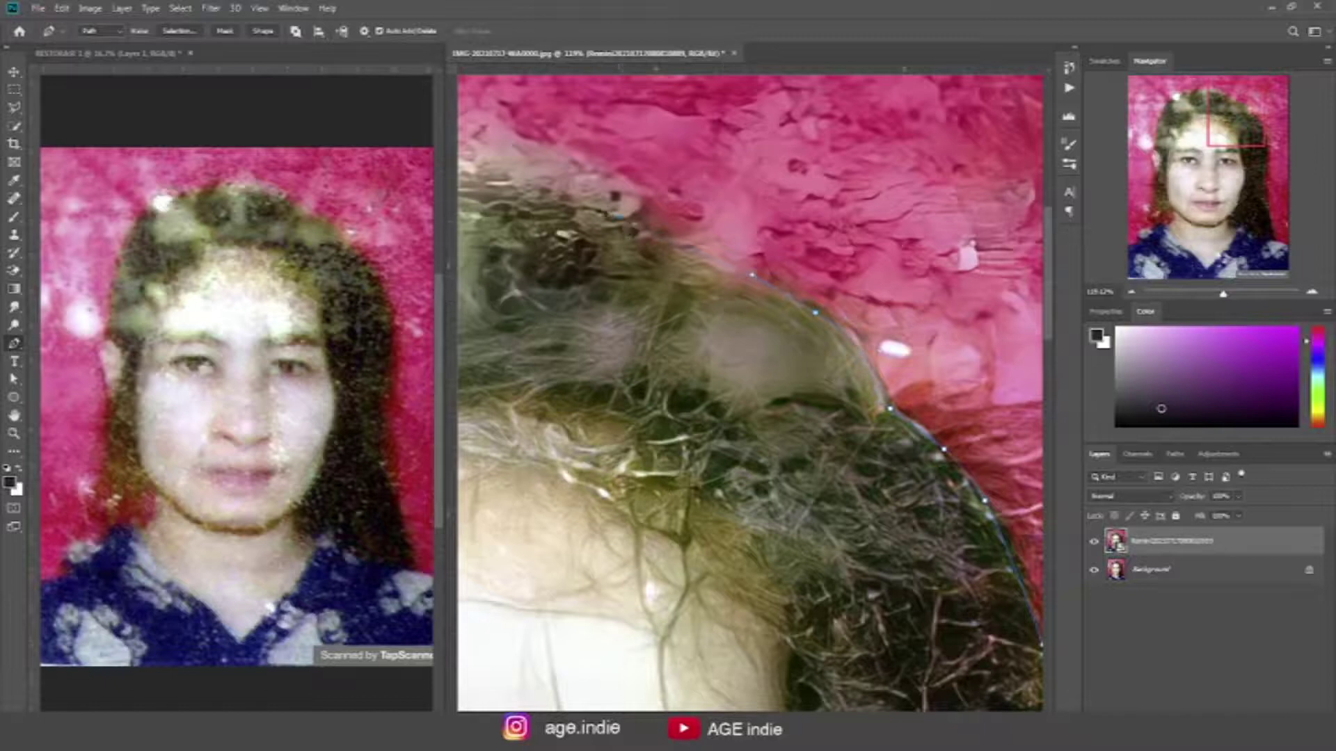
scroll(769, 324, "left", 3)
scroll(582, 392, "left", 3)
scroll(524, 551, "down", 3)
scroll(562, 465, "down", 1)
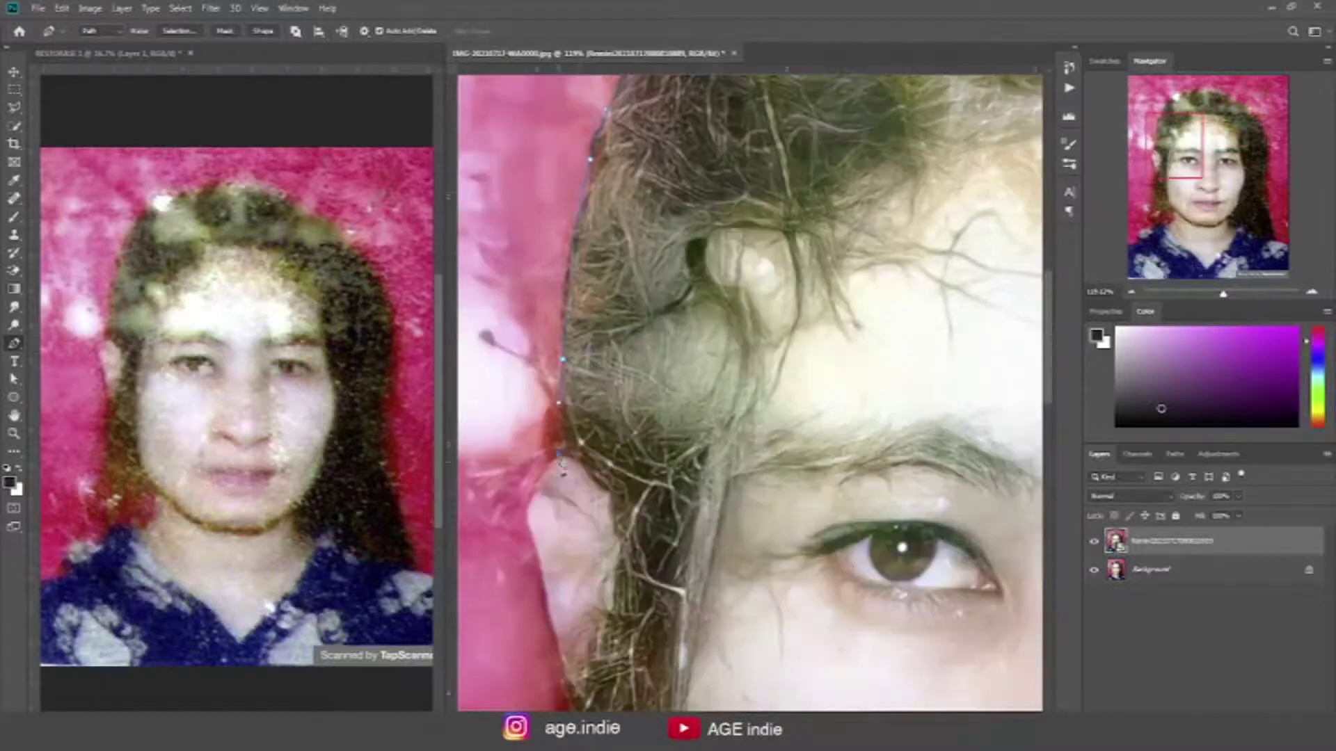
scroll(557, 487, "down", 3)
scroll(557, 487, "down", 3)
scroll(557, 487, "down", 3)
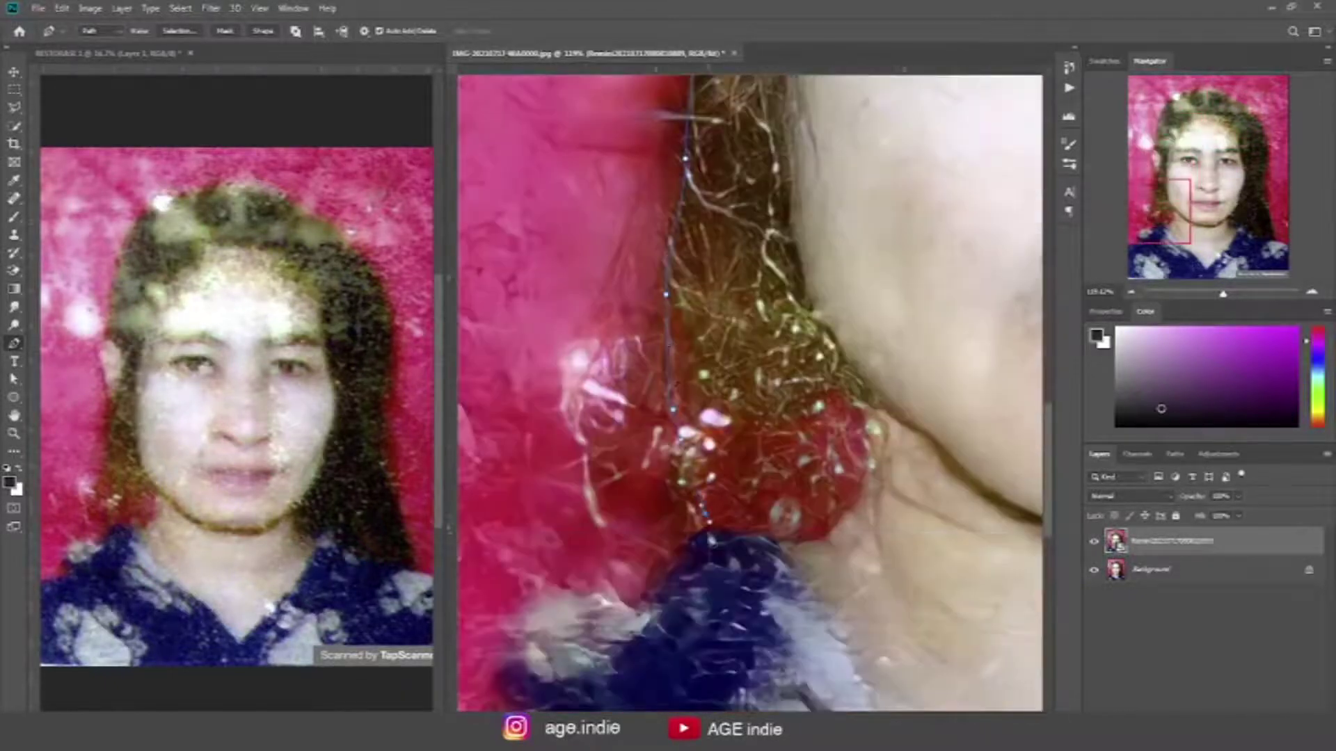
scroll(557, 487, "down", 3)
scroll(765, 390, "down", 3)
scroll(766, 389, "down", 3)
scroll(766, 390, "right", 3)
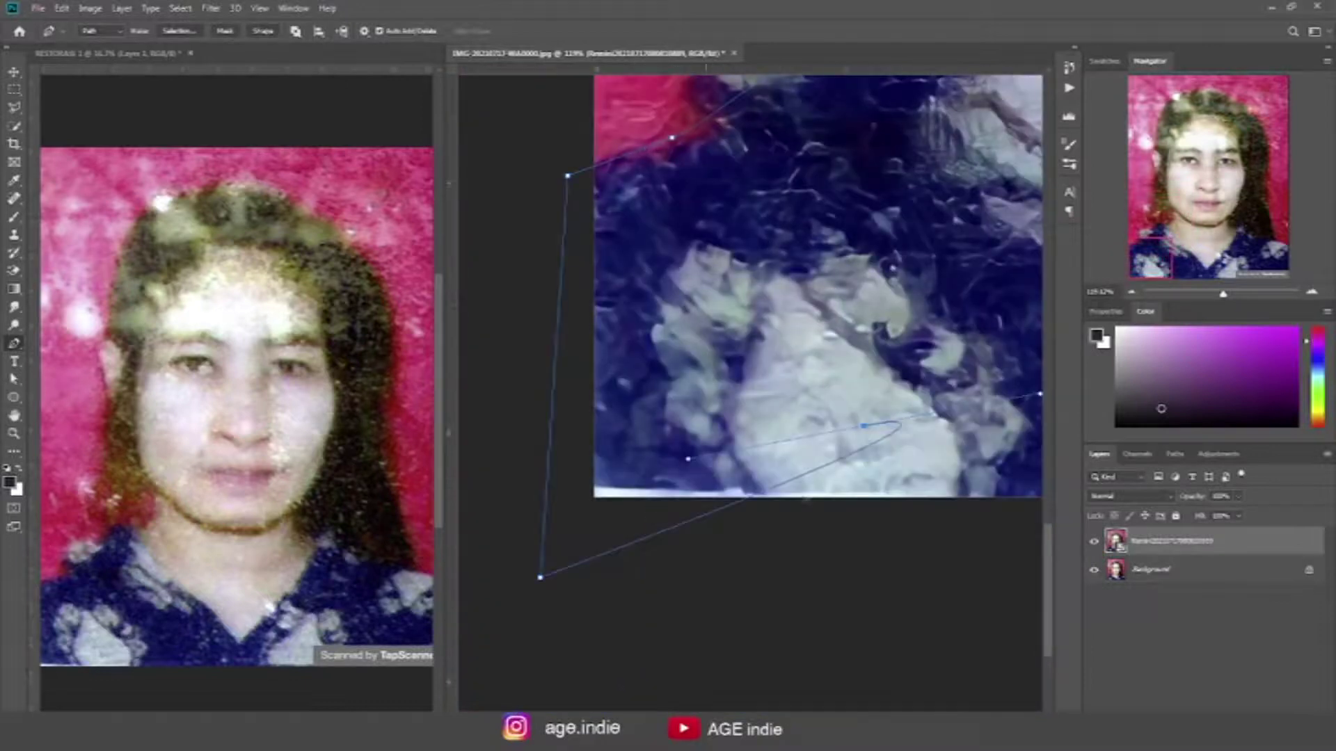
scroll(765, 389, "right", 3)
left_click(867, 571)
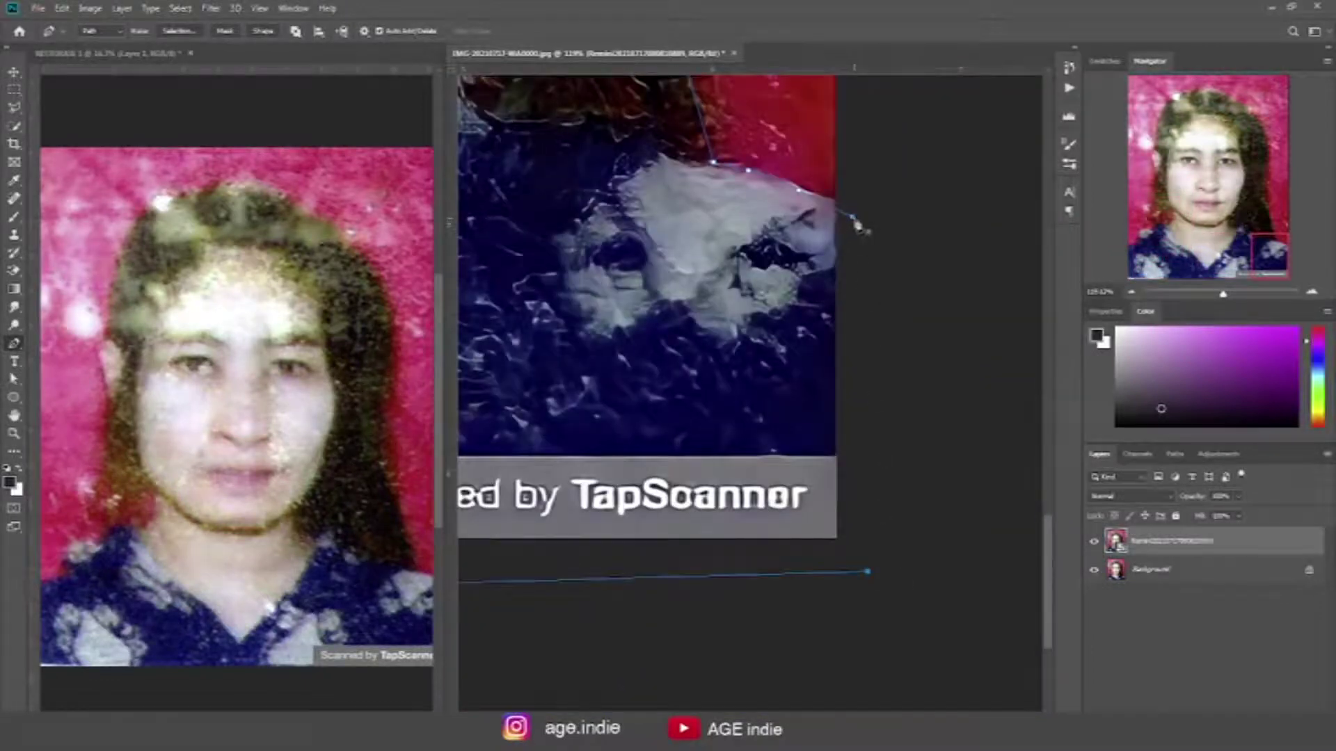
left_click(853, 217)
key("ctrl+Return")
key("ctrl+j")
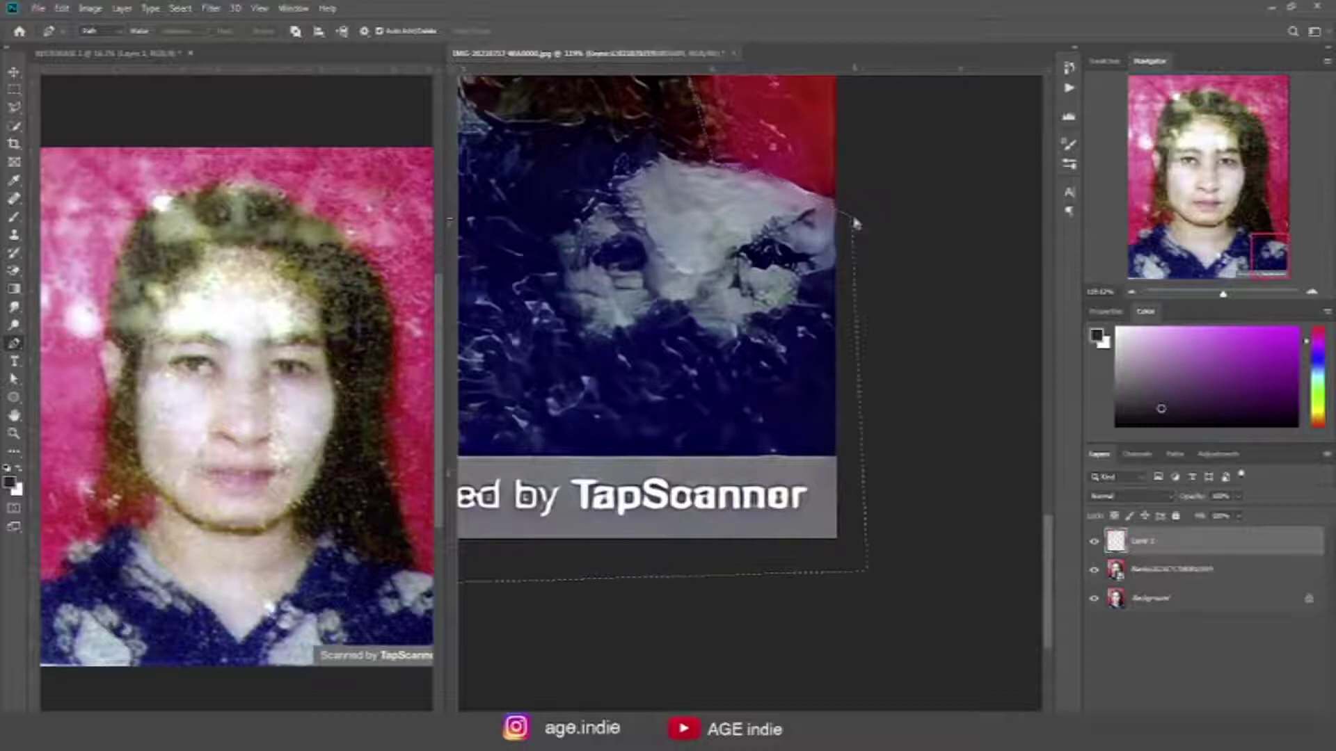
key("ctrl+0")
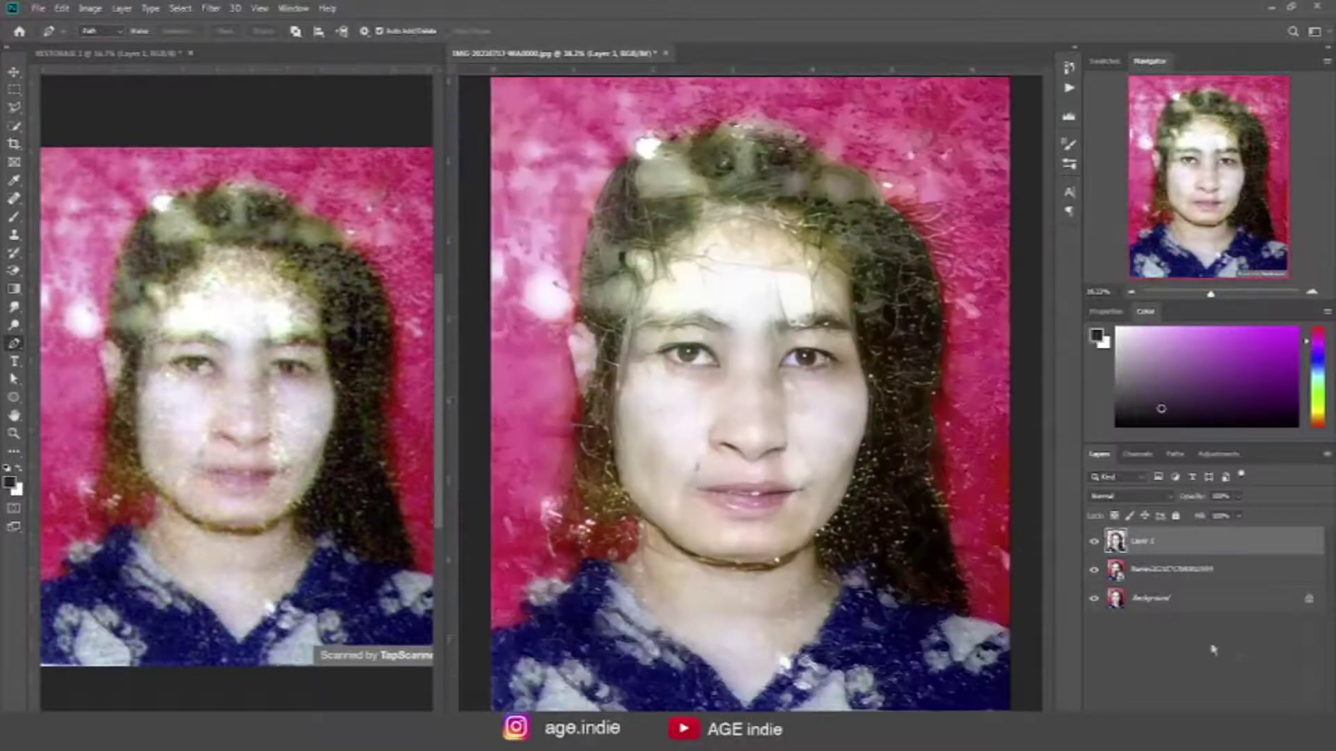
Step: Hide the Background layer and view the long-haired donor photo in full
left_click(1093, 598)
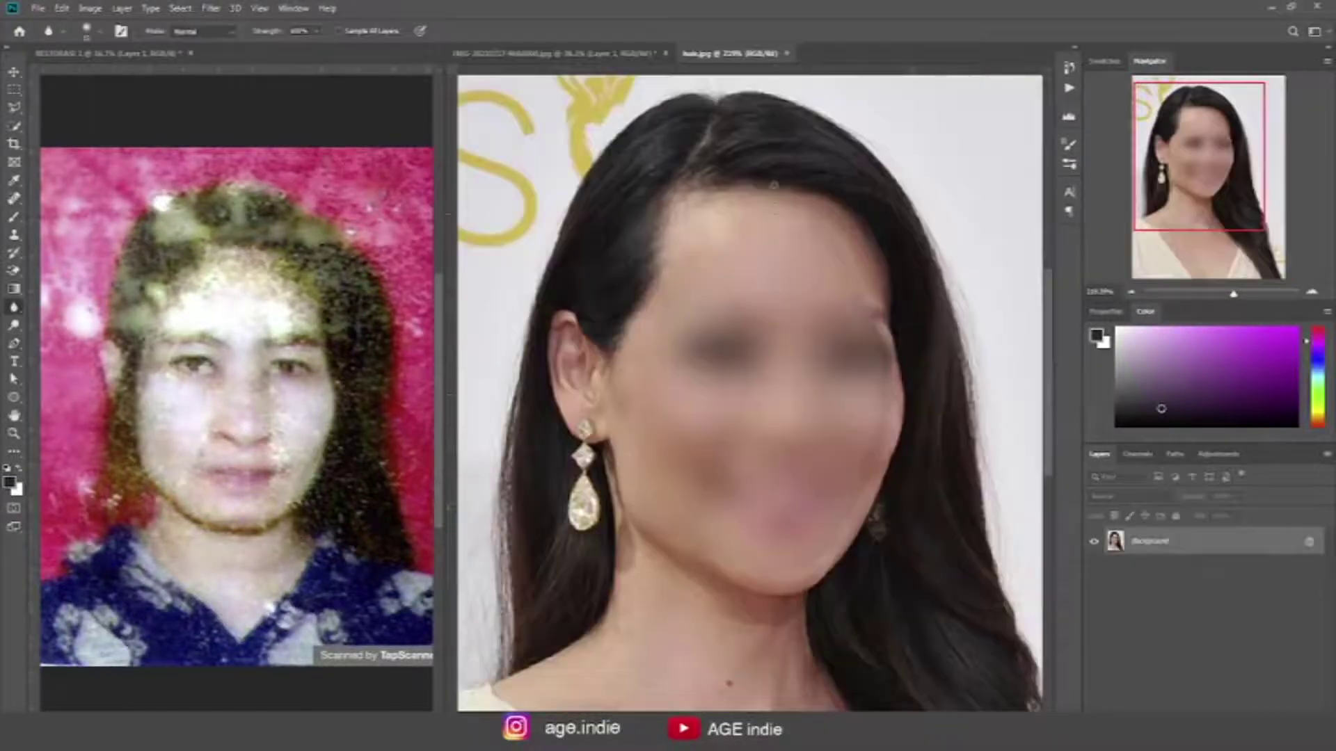
scroll(774, 185, "up", 3)
scroll(805, 304, "down", 1)
scroll(766, 295, "up", 3)
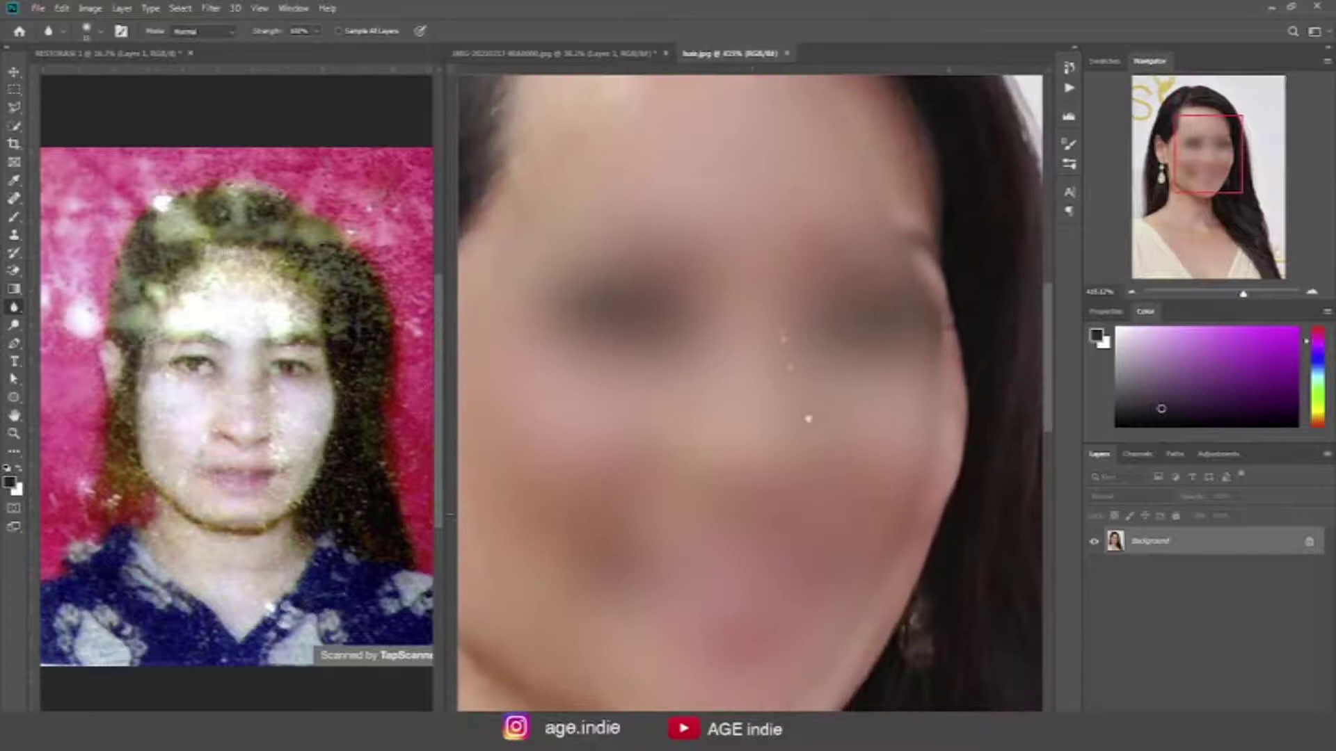
scroll(807, 419, "down", 2)
scroll(769, 536, "down", 1)
scroll(752, 550, "down", 1)
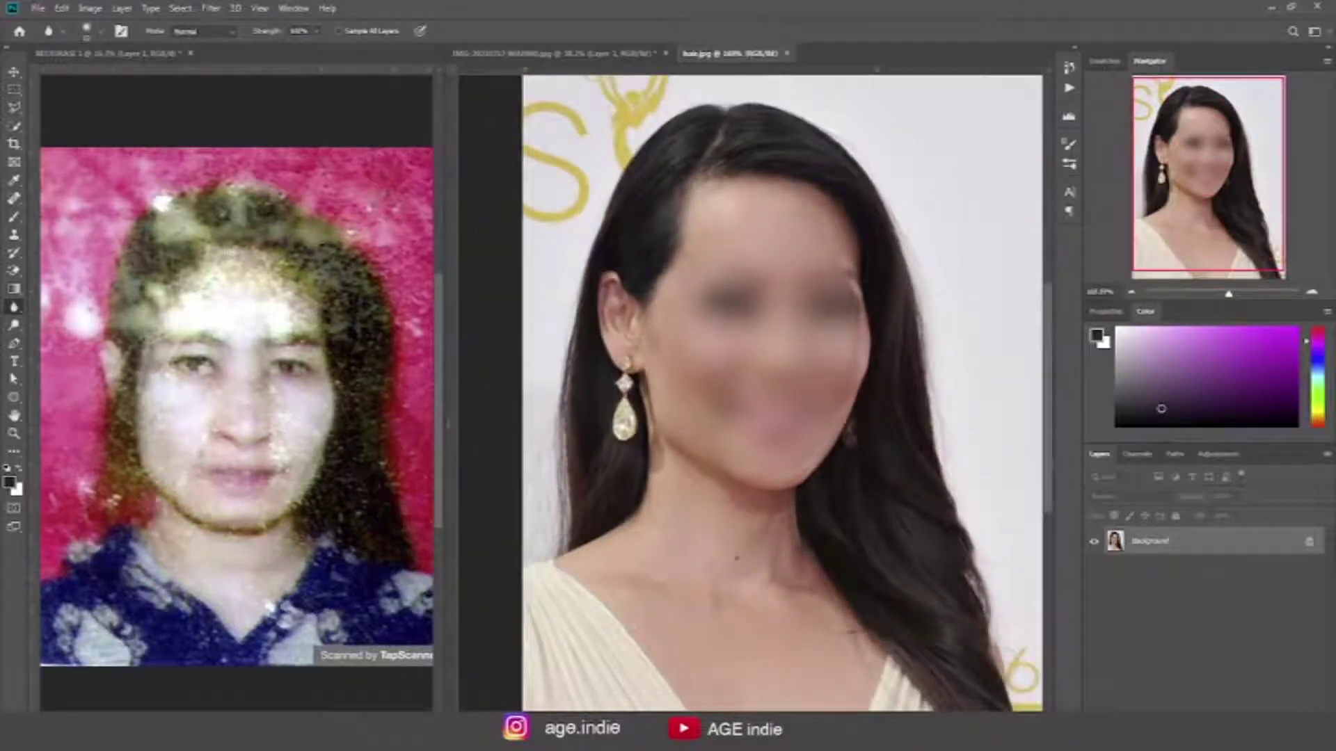
left_click(13, 128)
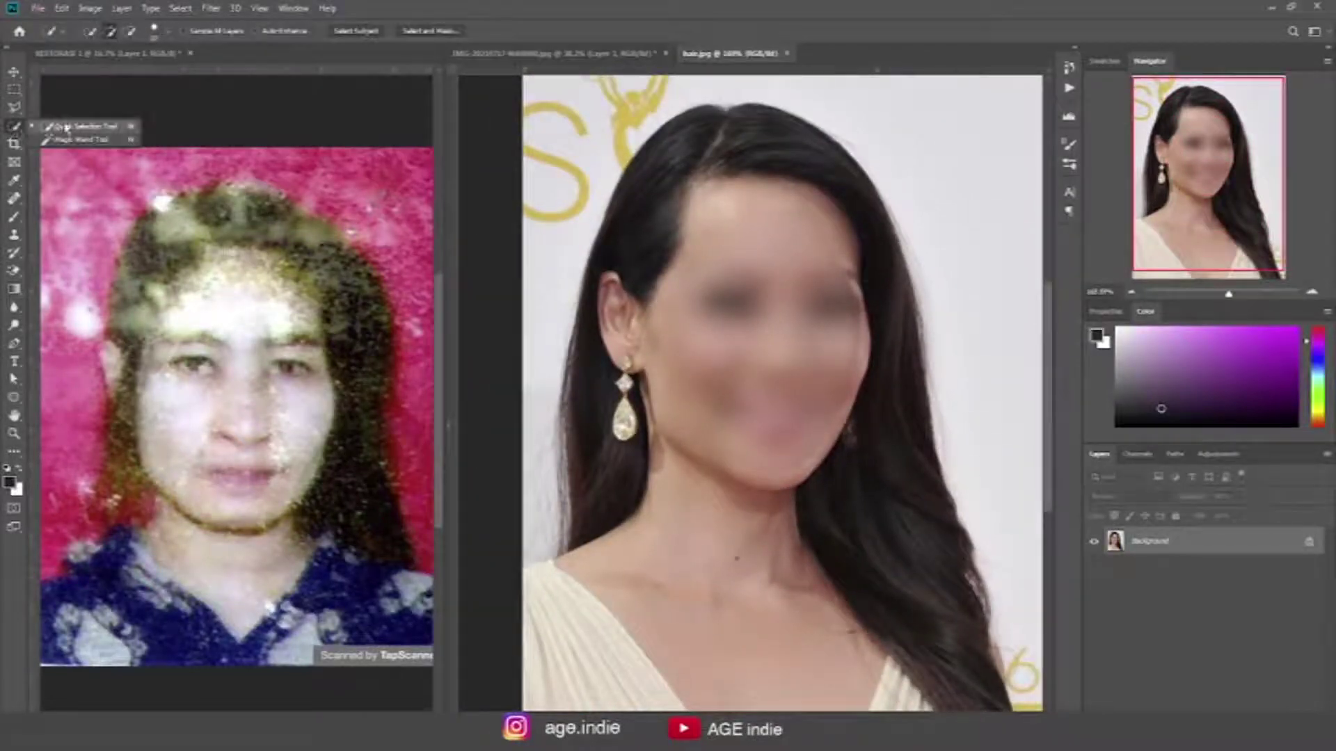
Step: Quick-select the donor's hair, face and ear, copy them to a new layer and hide the backdrop
left_click(70, 126)
left_click_drag(958, 595, 788, 160)
left_click_drag(707, 147, 640, 230)
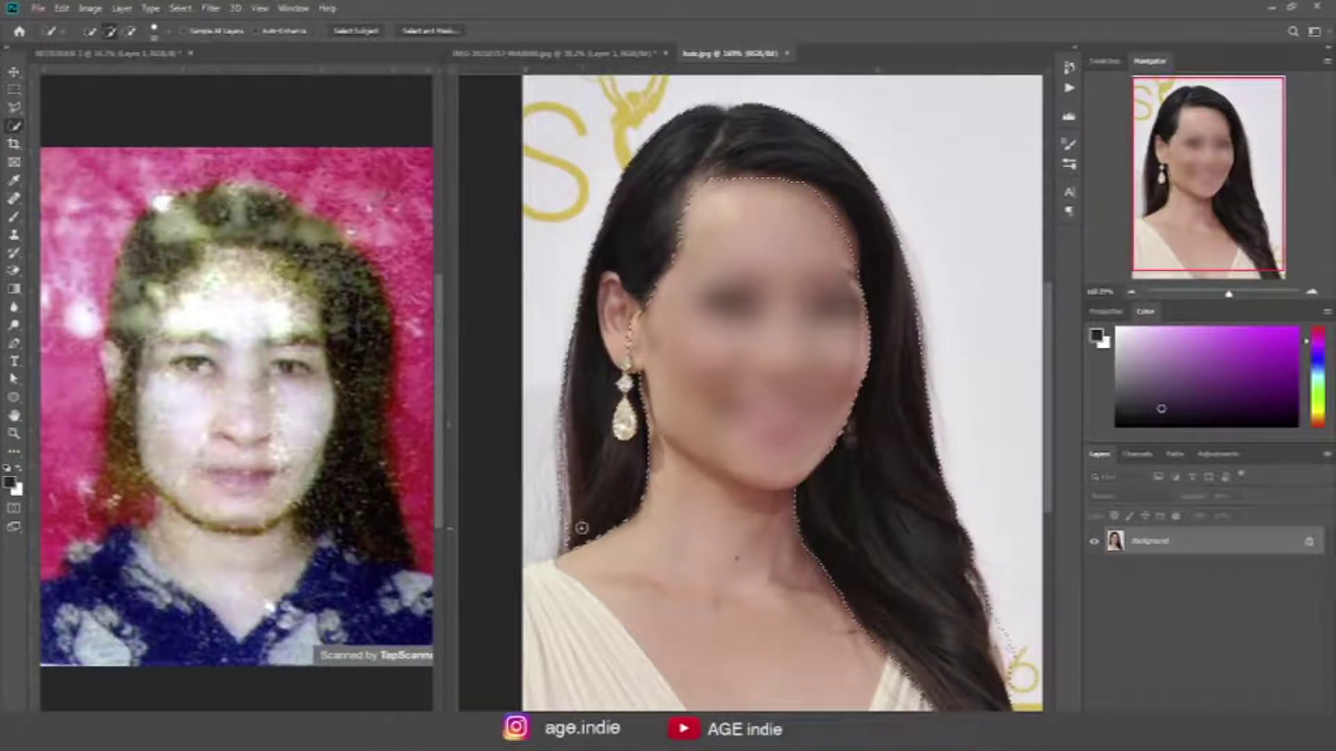
left_click_drag(581, 528, 724, 215)
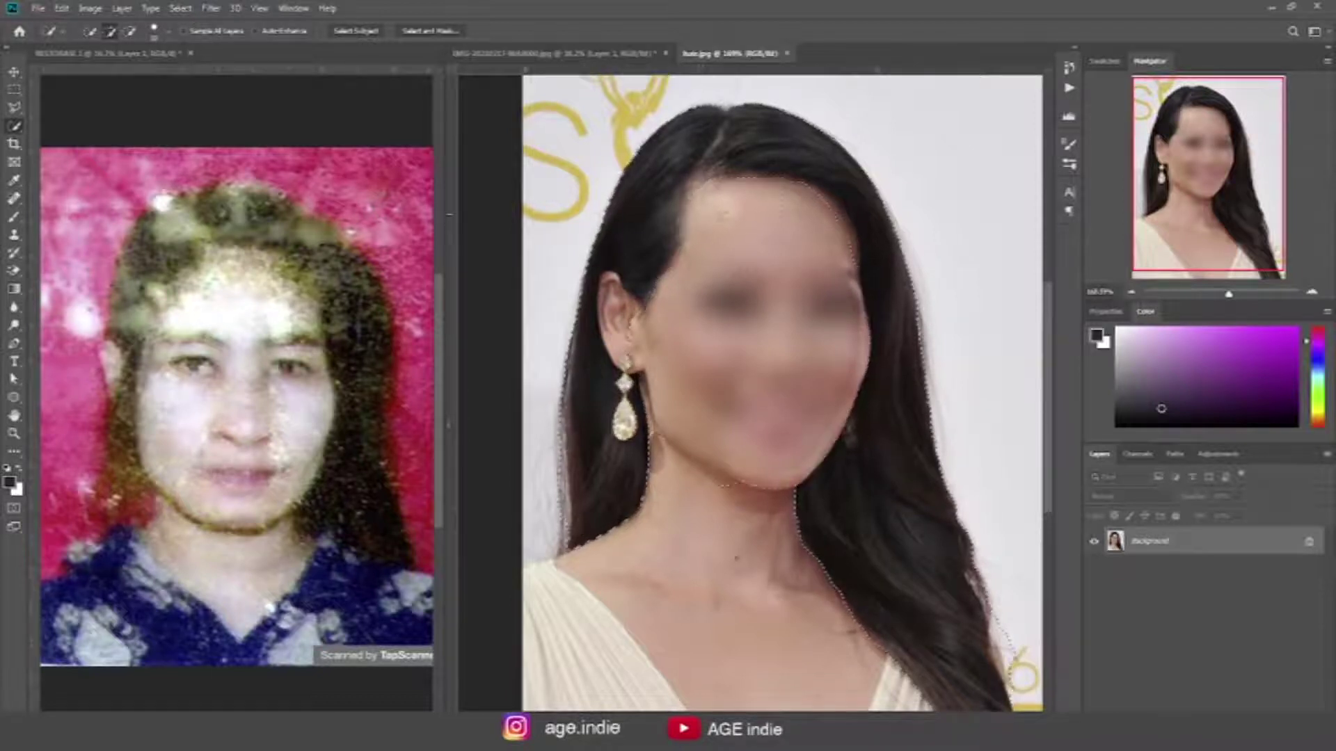
key("ctrl+j")
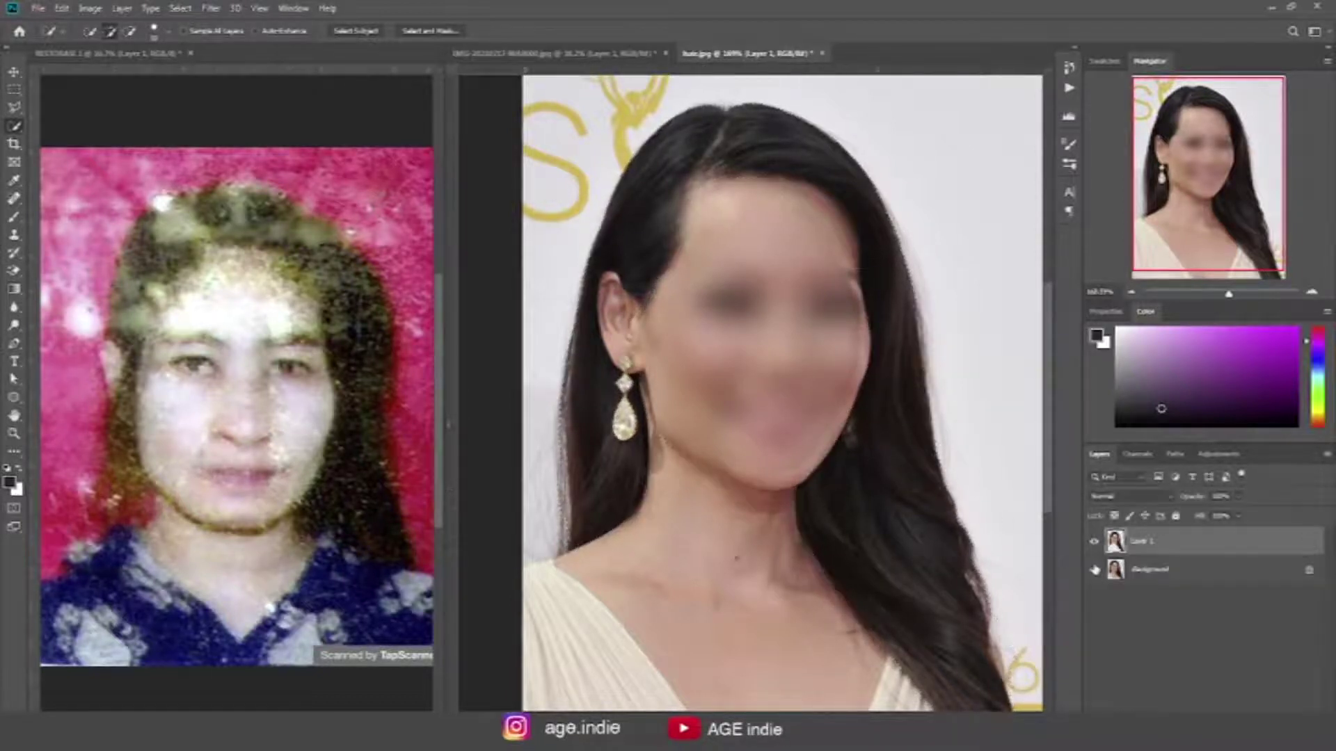
left_click(1095, 570)
left_click(14, 72)
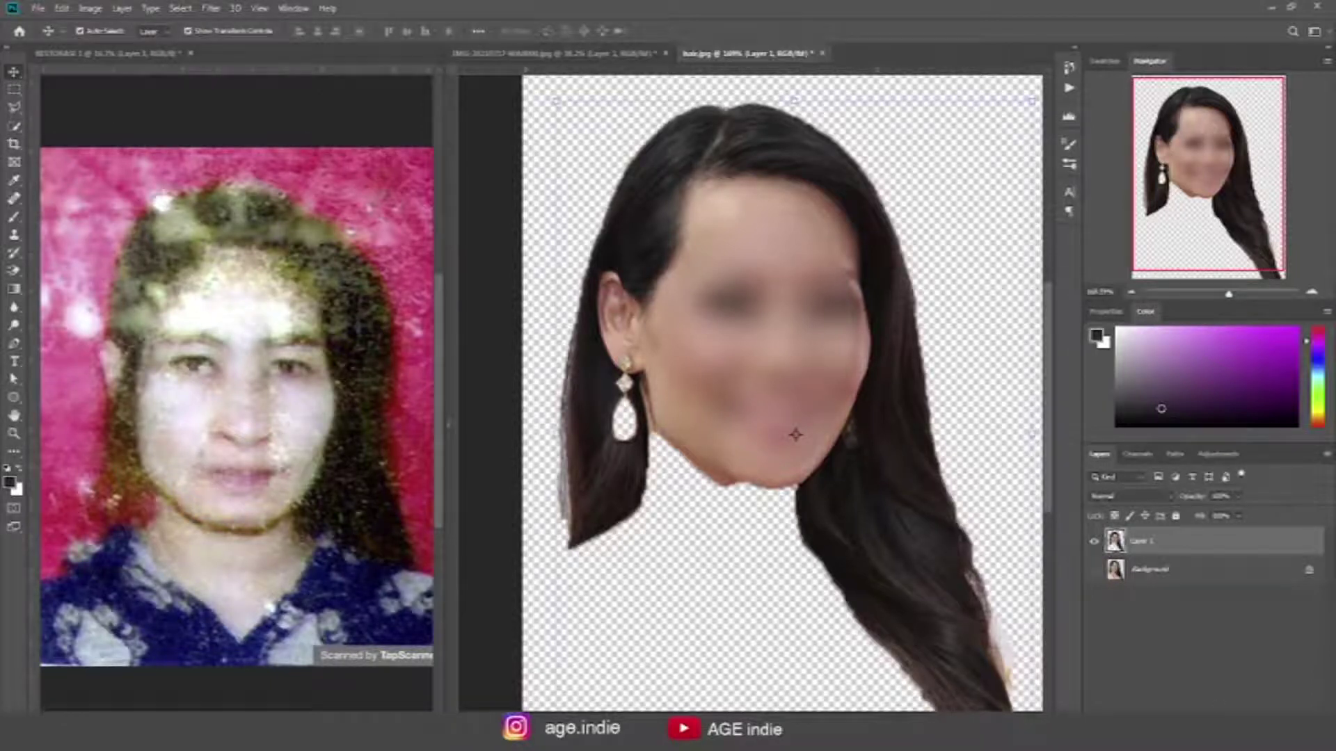
key("b")
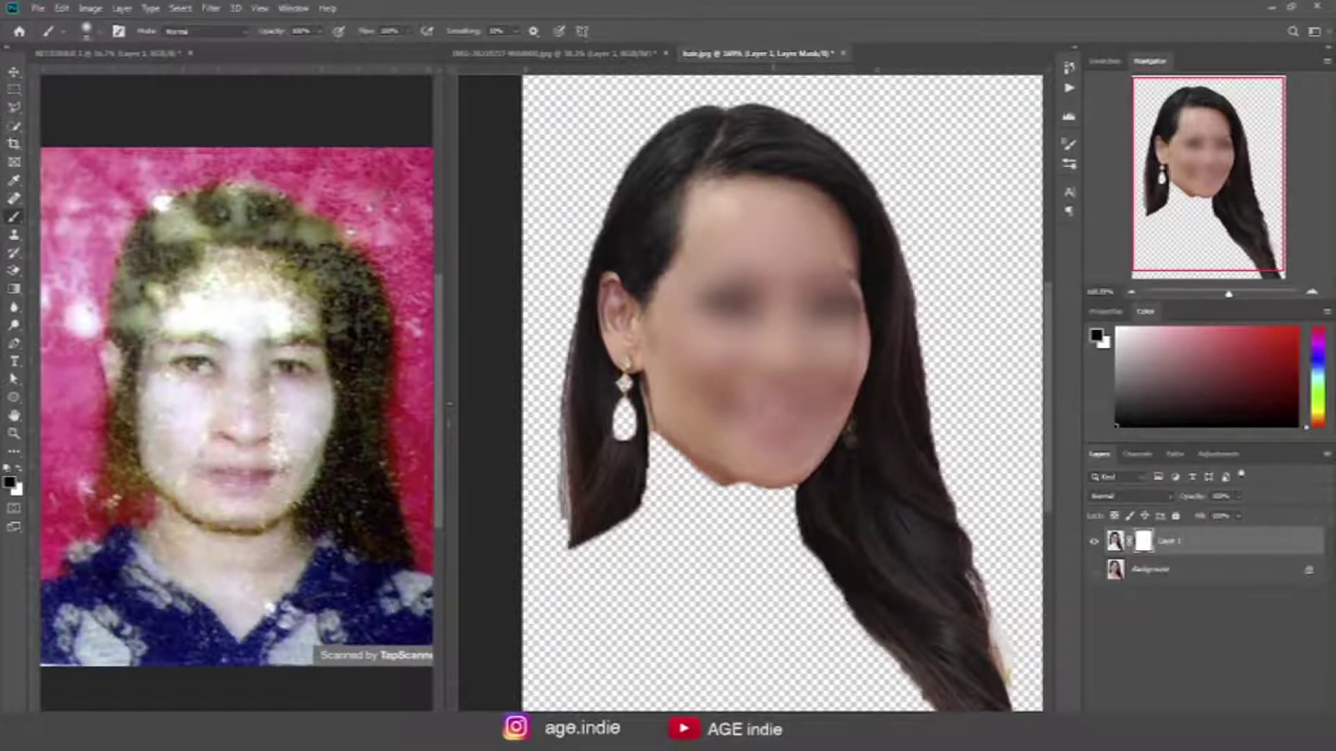
Step: Paint black on the mask over the donor's face, chin and neck skin, then swap to white
mouse_move(737, 480)
left_mouse_down()
mouse_move(731, 389)
mouse_move(689, 446)
mouse_move(696, 313)
left_mouse_up()
mouse_move(730, 390)
left_mouse_down()
mouse_move(717, 243)
mouse_move(689, 299)
mouse_move(765, 201)
mouse_move(779, 223)
mouse_move(745, 376)
left_mouse_up()
mouse_move(772, 285)
left_mouse_down()
mouse_move(779, 208)
mouse_move(807, 202)
mouse_move(841, 348)
mouse_move(793, 473)
mouse_move(758, 487)
mouse_move(772, 334)
mouse_move(755, 376)
mouse_move(786, 264)
mouse_move(807, 320)
left_mouse_up()
left_click_drag(800, 243, 797, 327)
left_click_drag(811, 274, 790, 431)
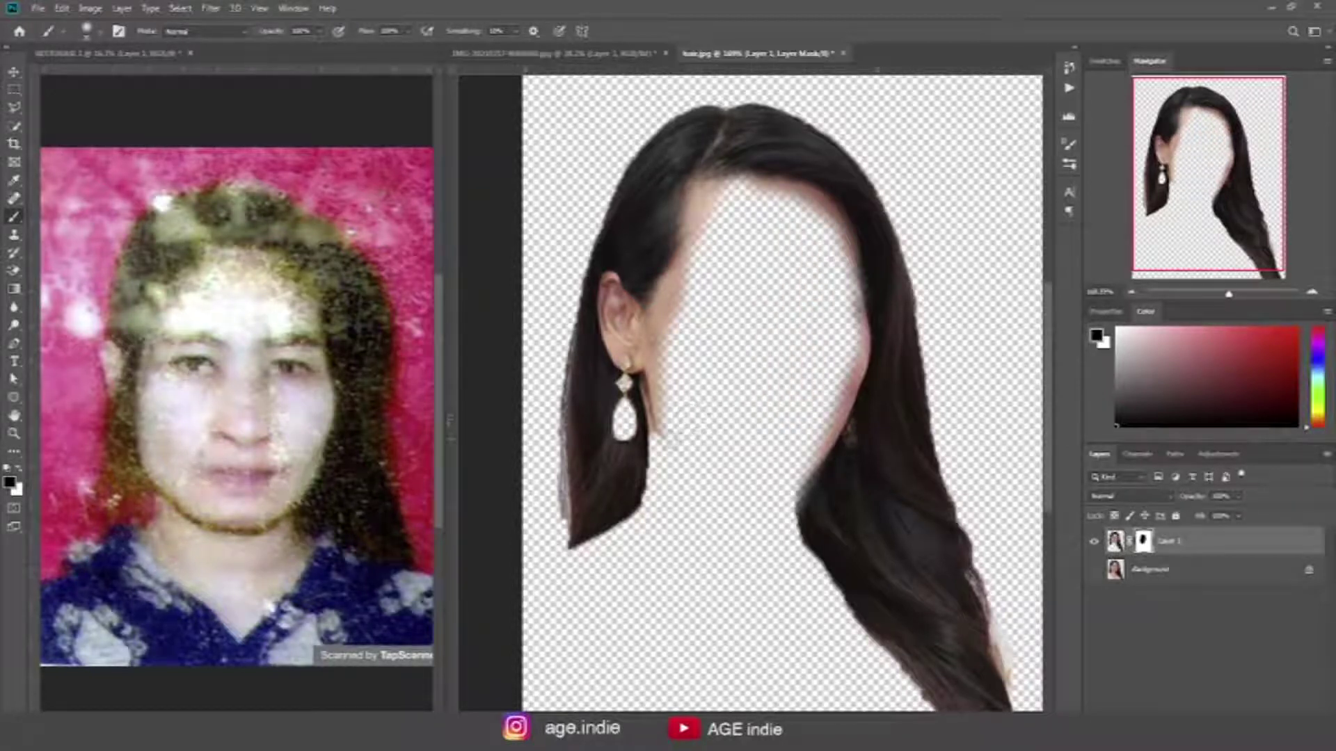
left_click_drag(650, 428, 665, 373)
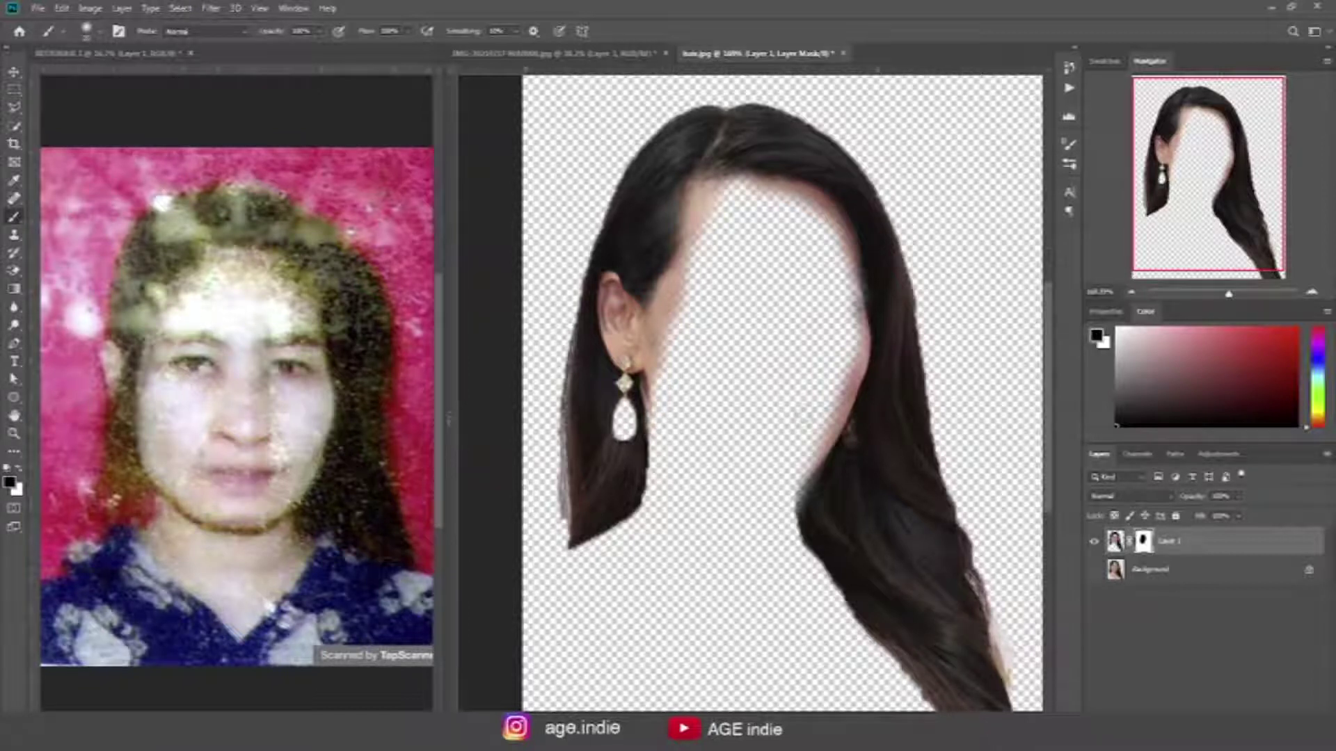
key("x")
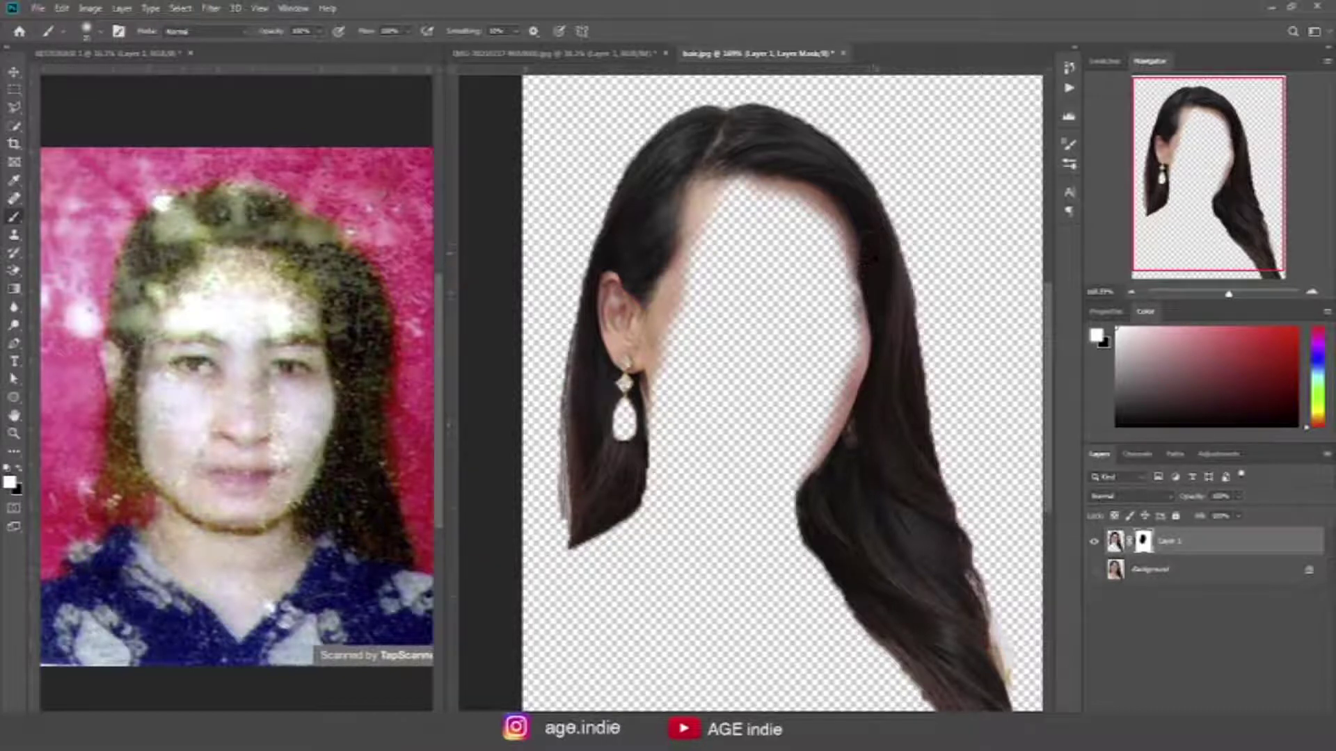
Step: Bring the donor hair into the portrait as Layer 2 and scale it to frame the face
key("v")
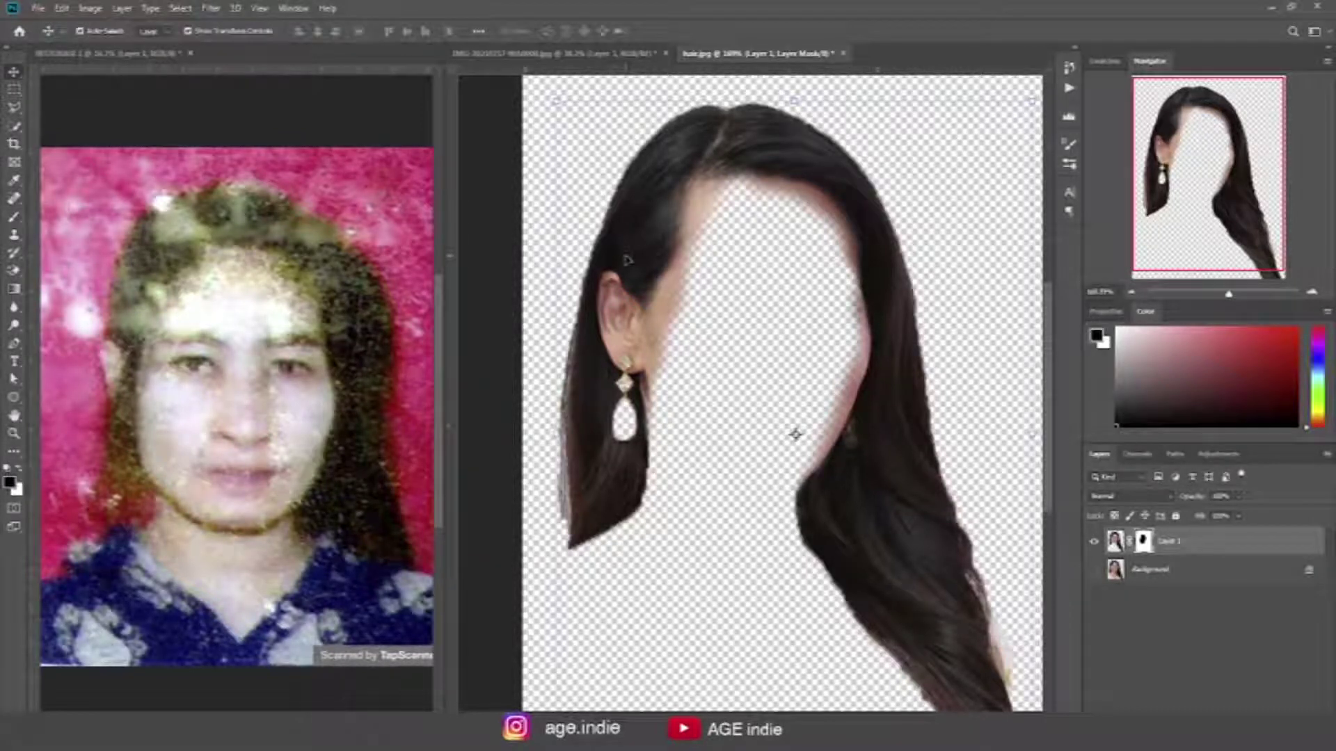
left_click_drag(706, 159, 741, 345)
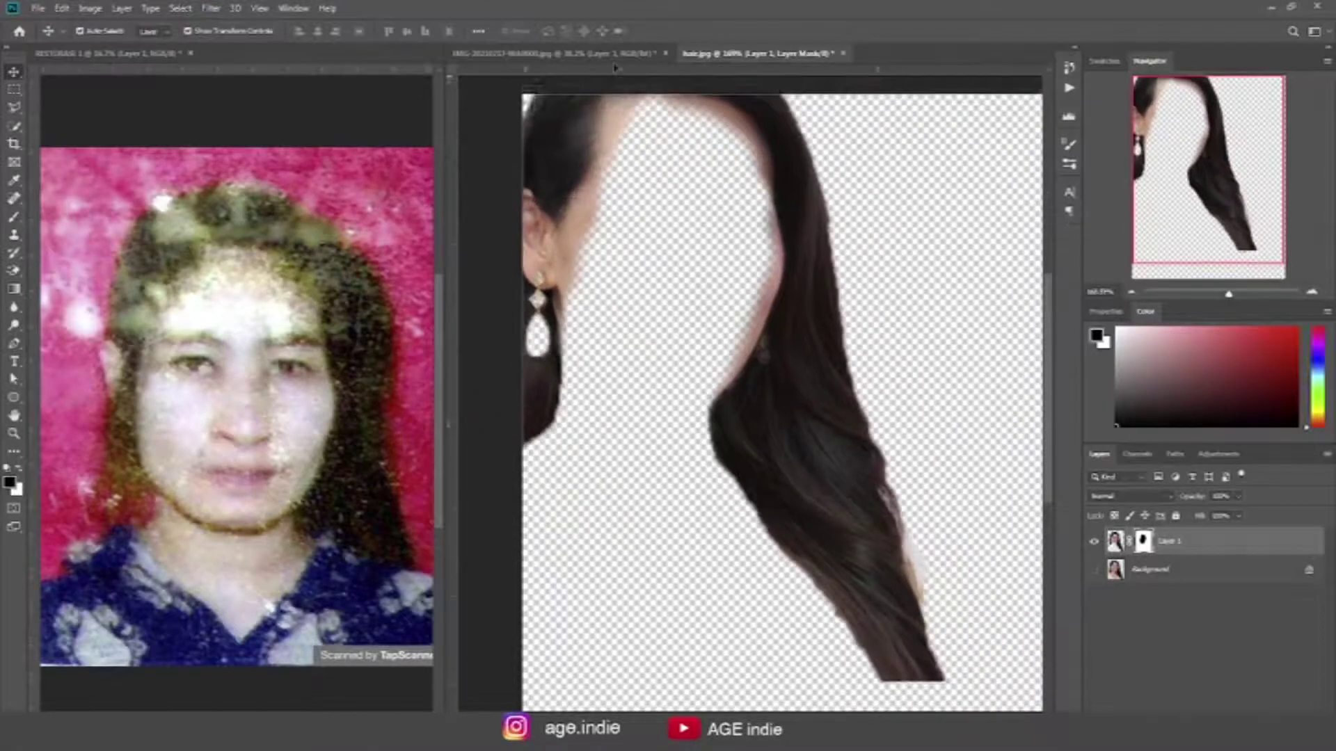
scroll(806, 437, "down", 3)
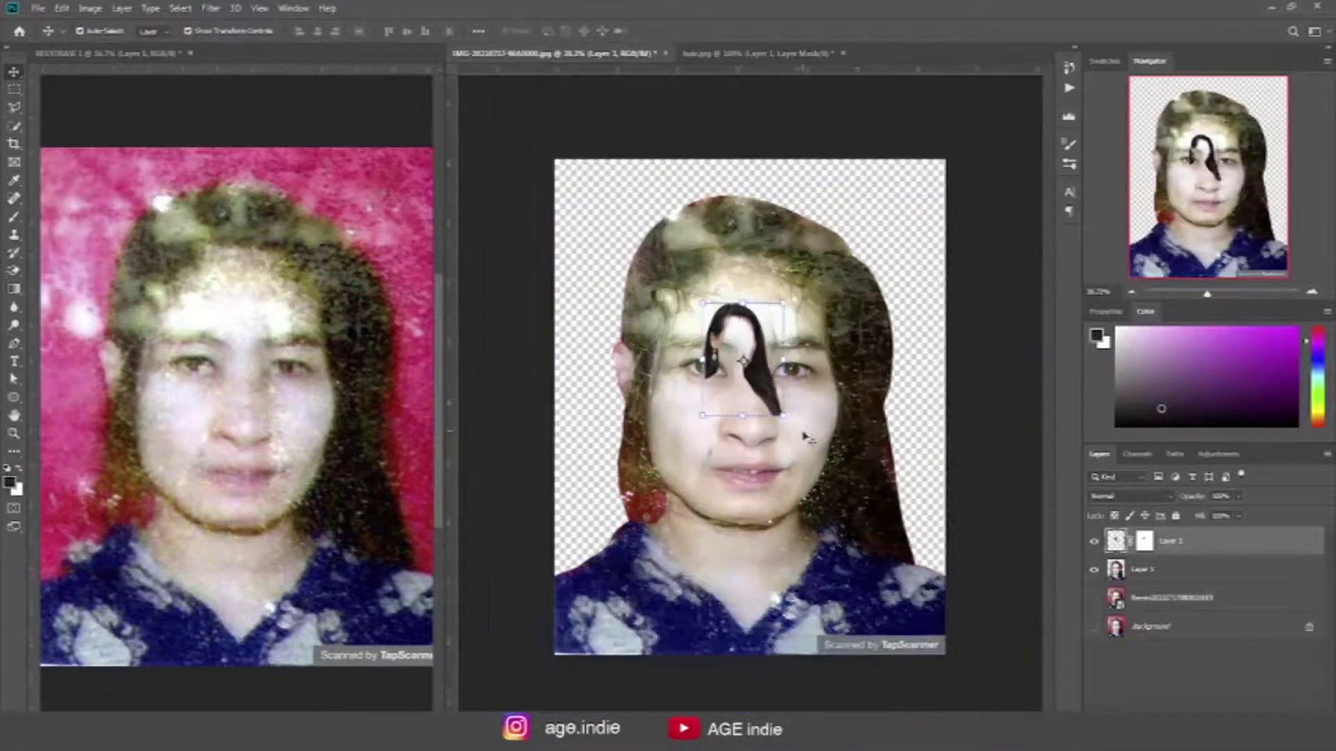
scroll(798, 452, "down", 1)
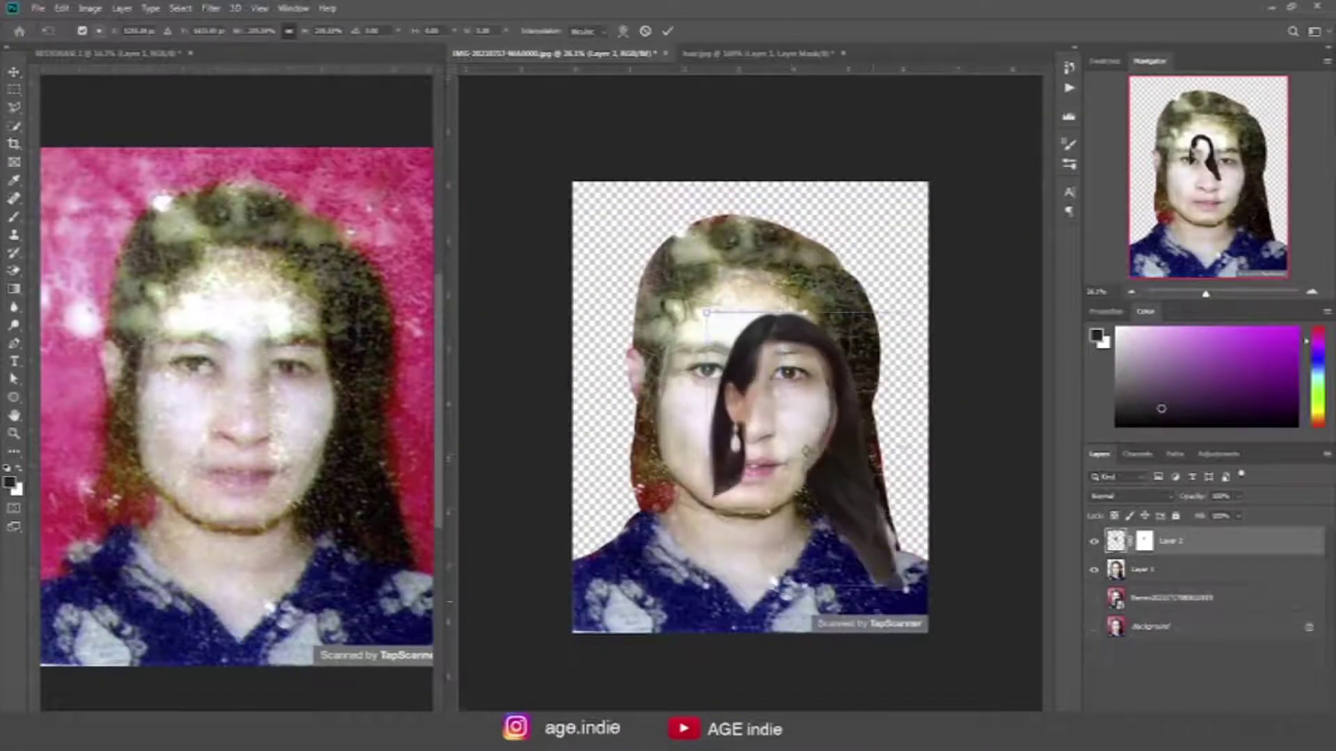
left_click_drag(784, 418, 946, 651)
mouse_move(854, 364)
left_mouse_down()
mouse_move(784, 283)
mouse_move(759, 285)
left_mouse_up()
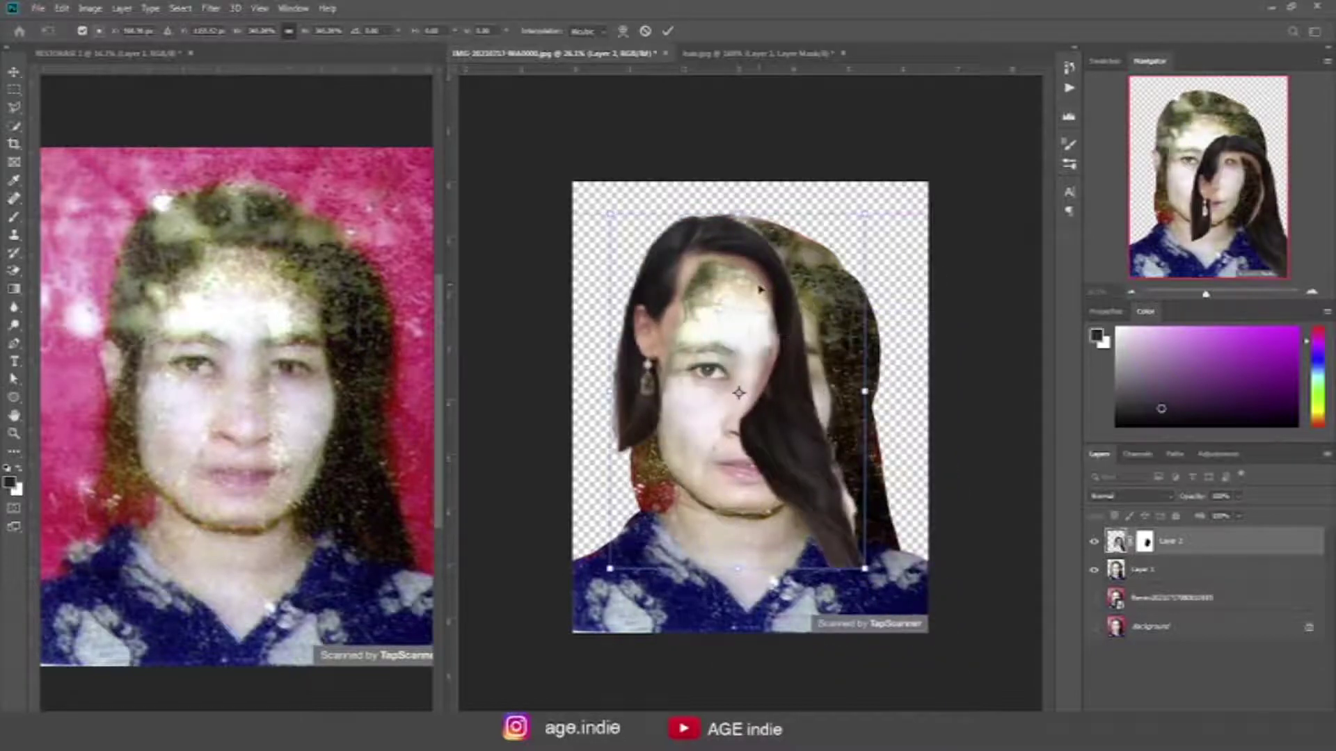
left_click_drag(865, 569, 957, 675)
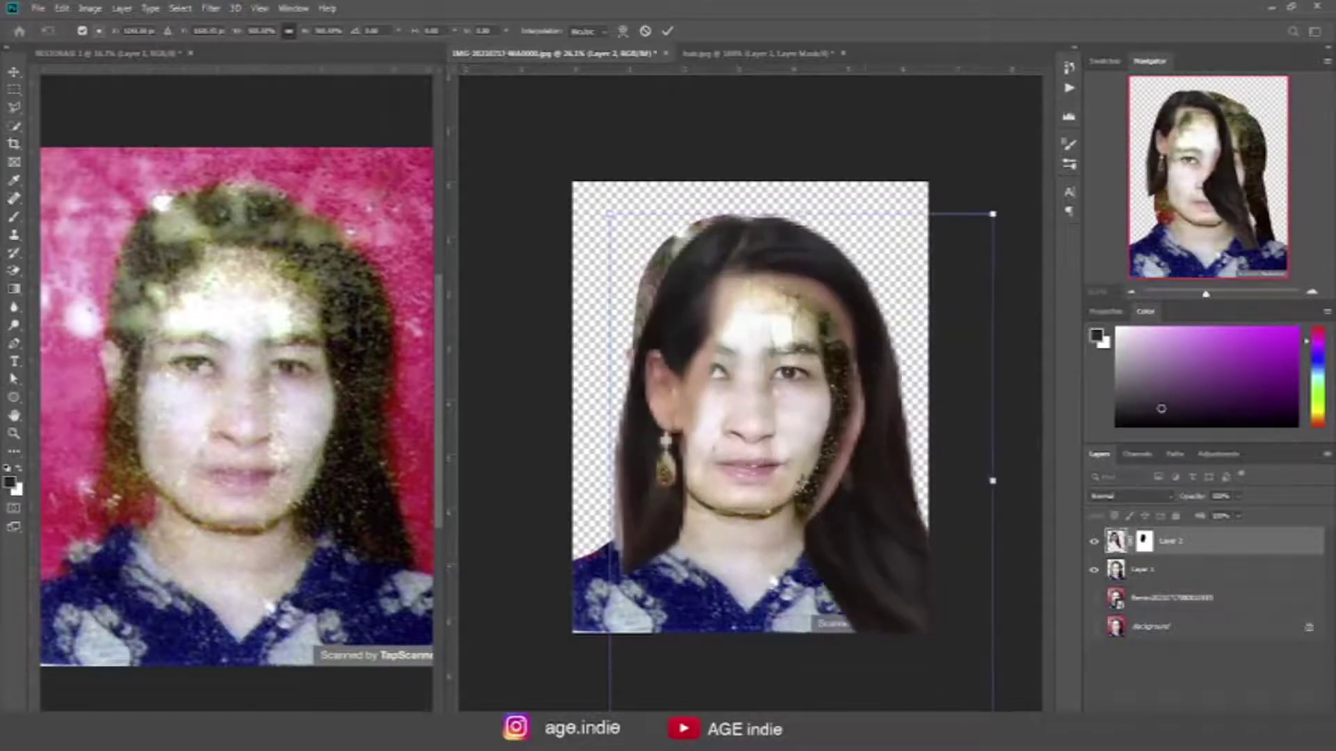
left_click_drag(765, 407, 779, 483)
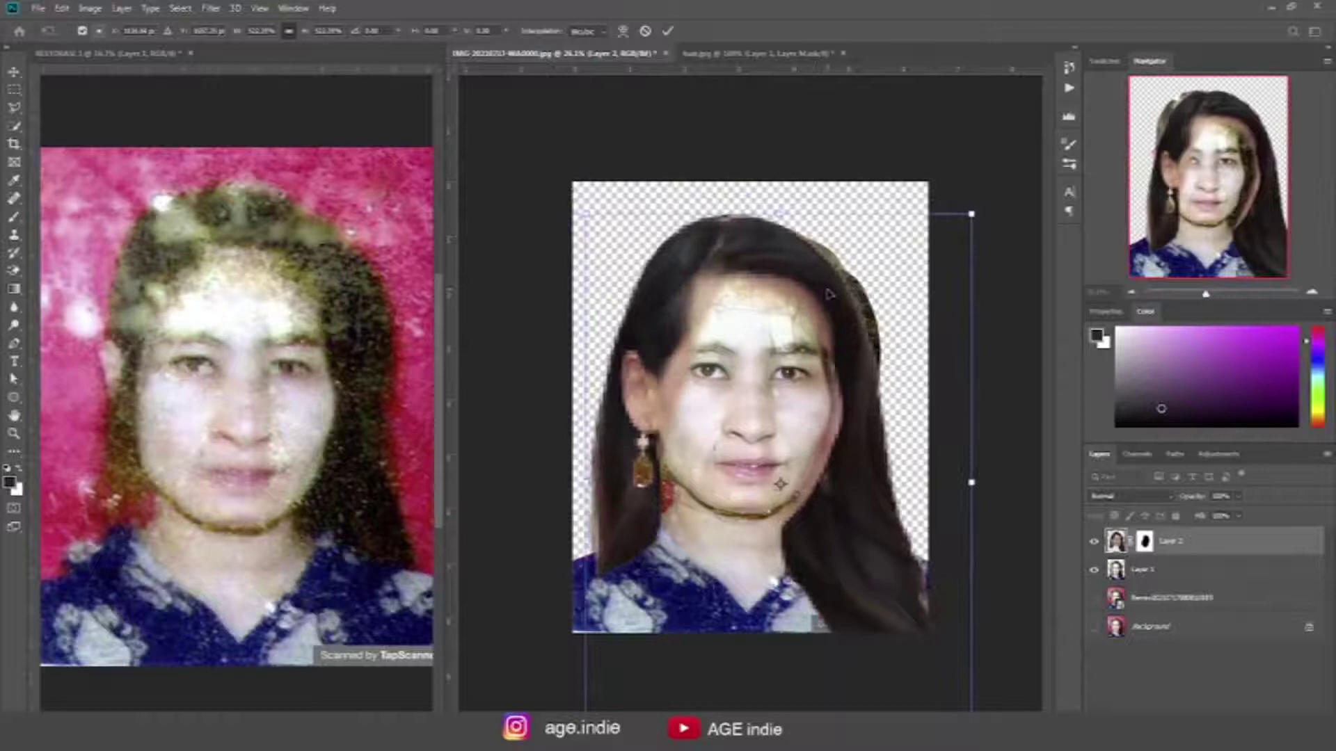
Step: Lower Layer 2 opacity to about 72% and align it over the portrait's face
left_click(1238, 496)
left_click_drag(1243, 519, 1217, 519)
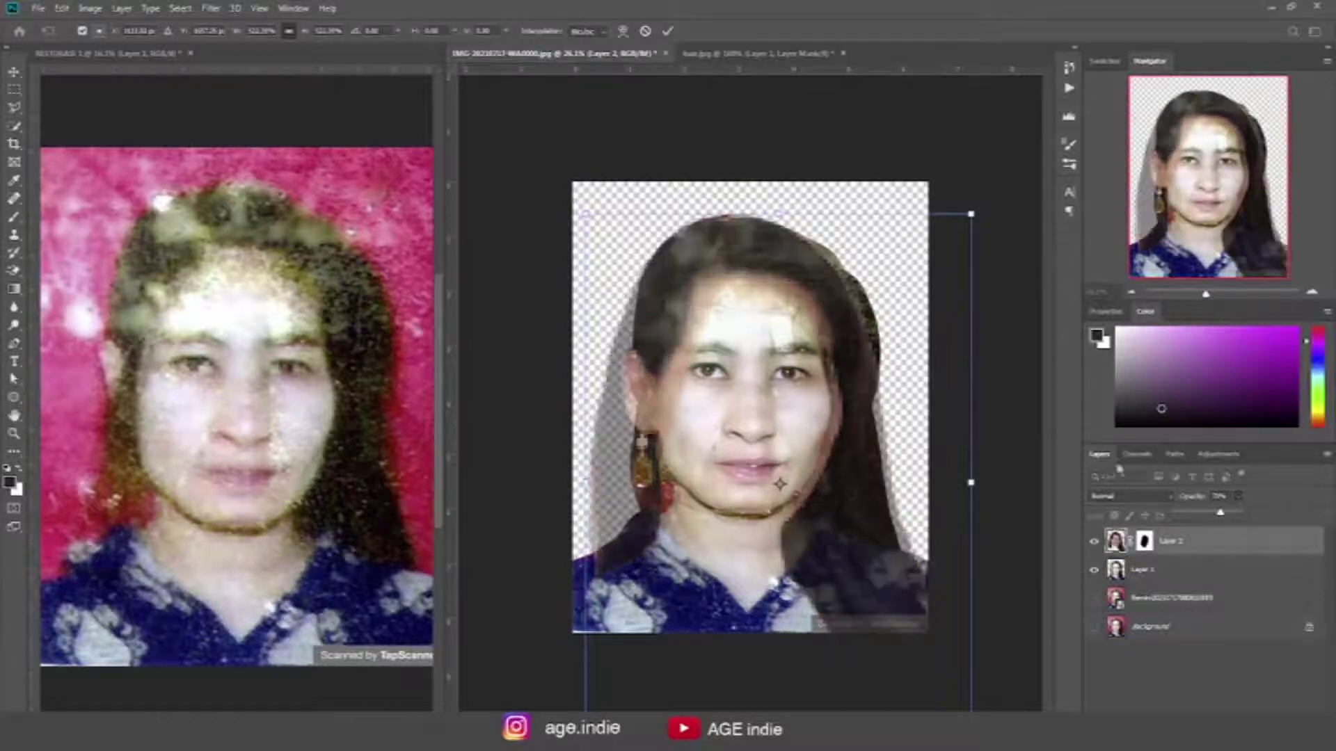
left_click_drag(778, 467, 766, 483)
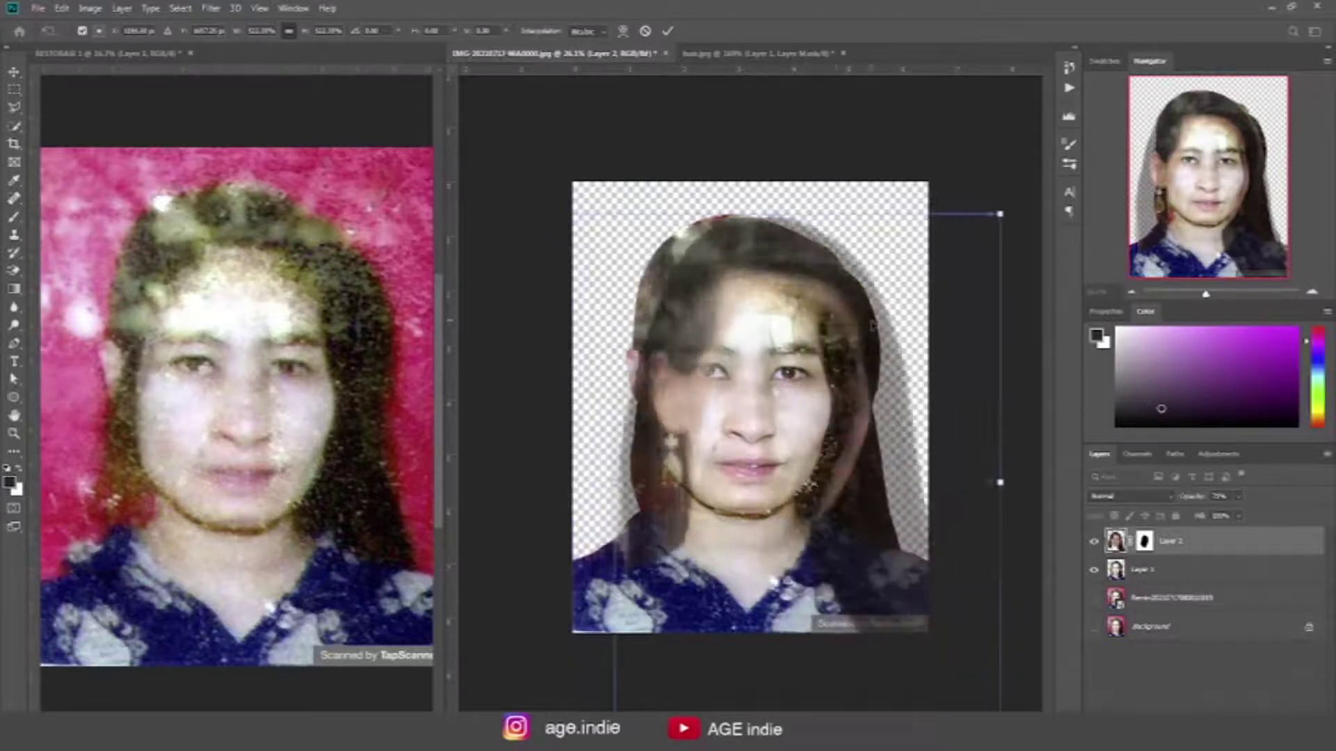
scroll(856, 369, "up", 1)
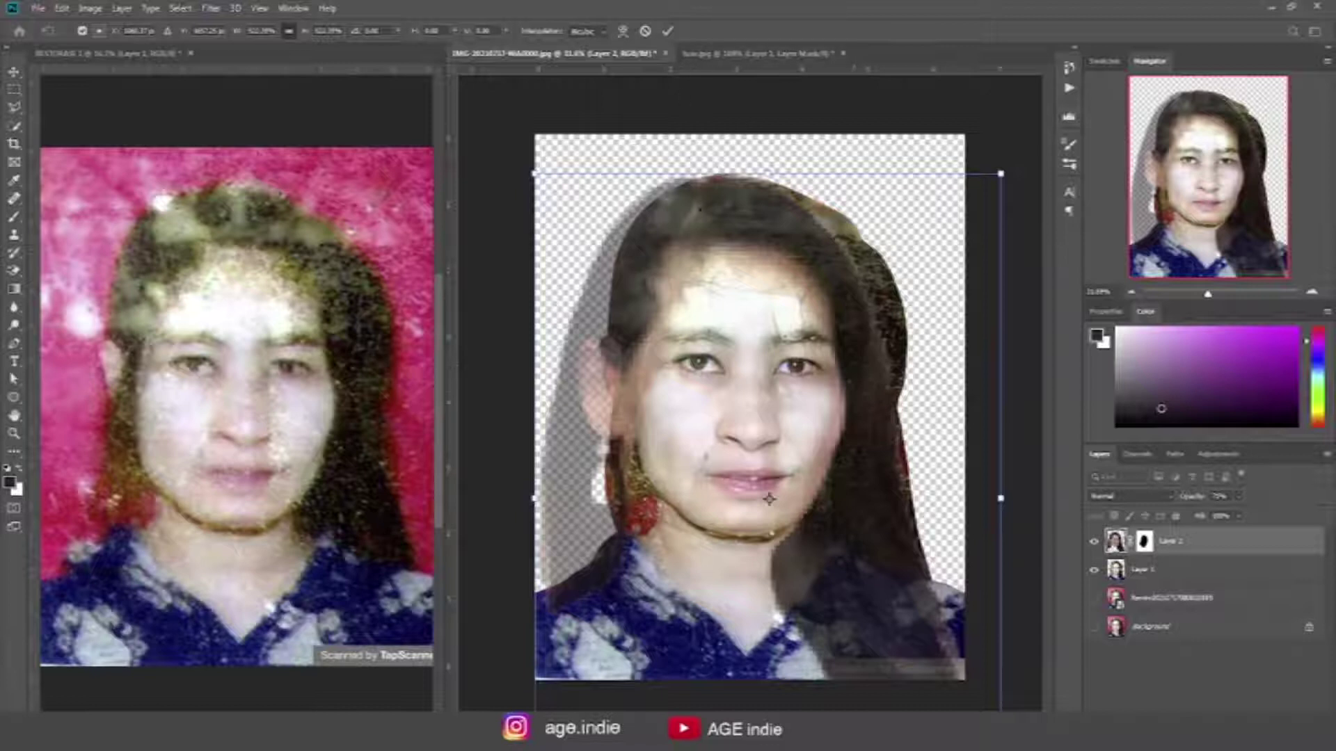
Step: Raise the donor hair layer's opacity and warp its edges, pulling the left hair and earring toward the face
left_click_drag(1241, 516, 1251, 518)
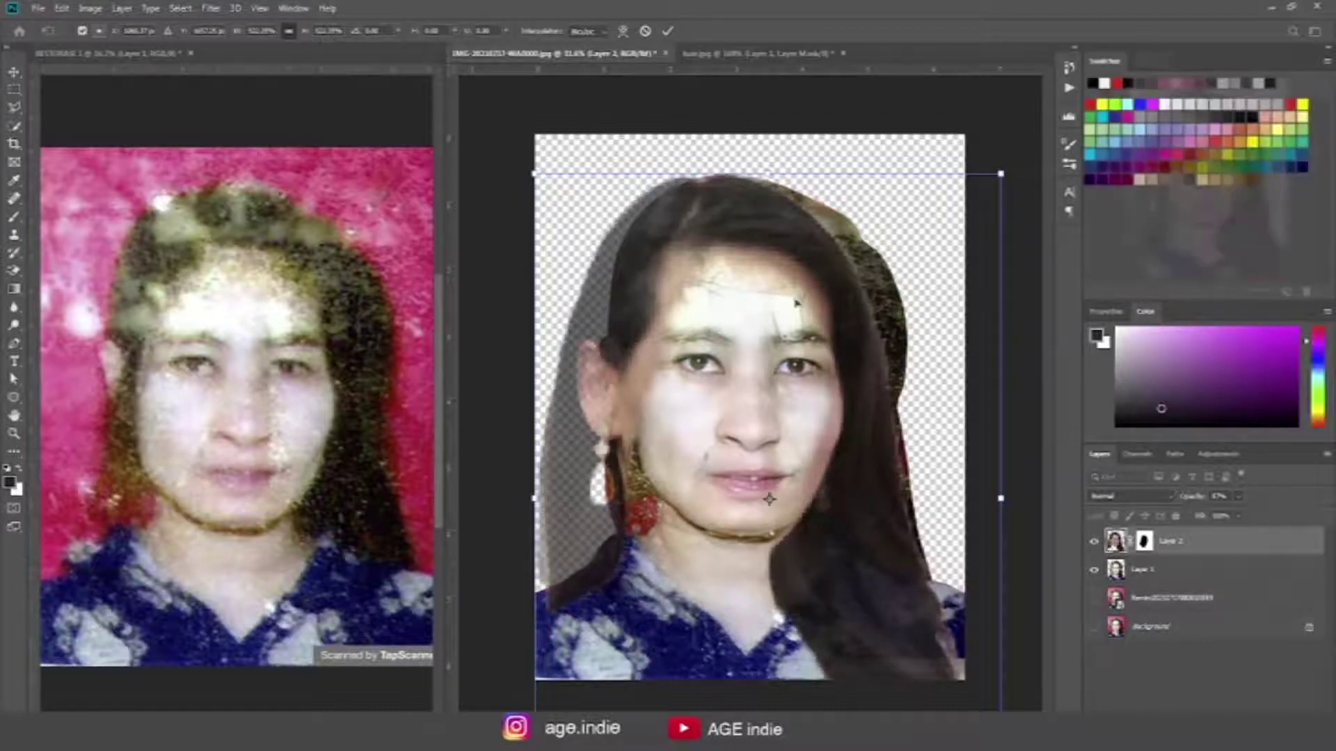
left_click(622, 31)
left_click_drag(831, 253, 835, 252)
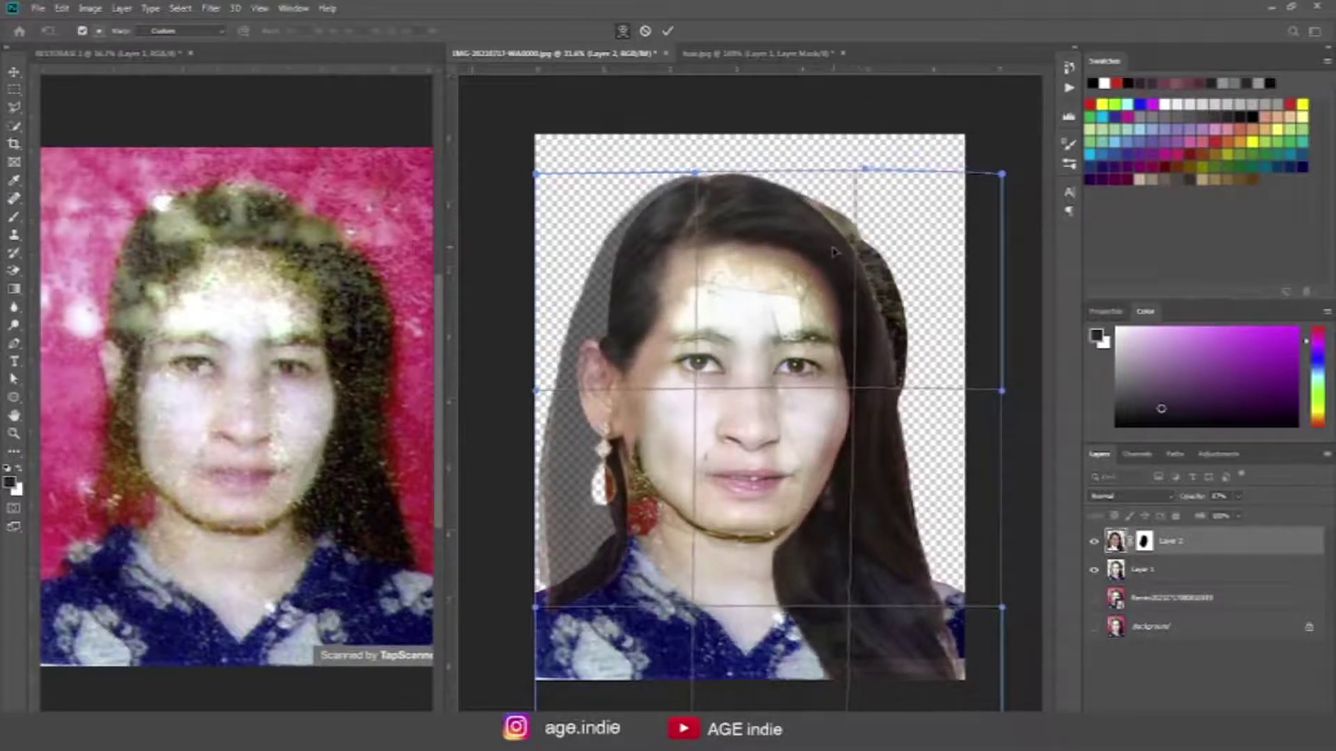
mouse_move(569, 434)
left_mouse_down()
mouse_move(659, 397)
mouse_move(619, 395)
left_mouse_up()
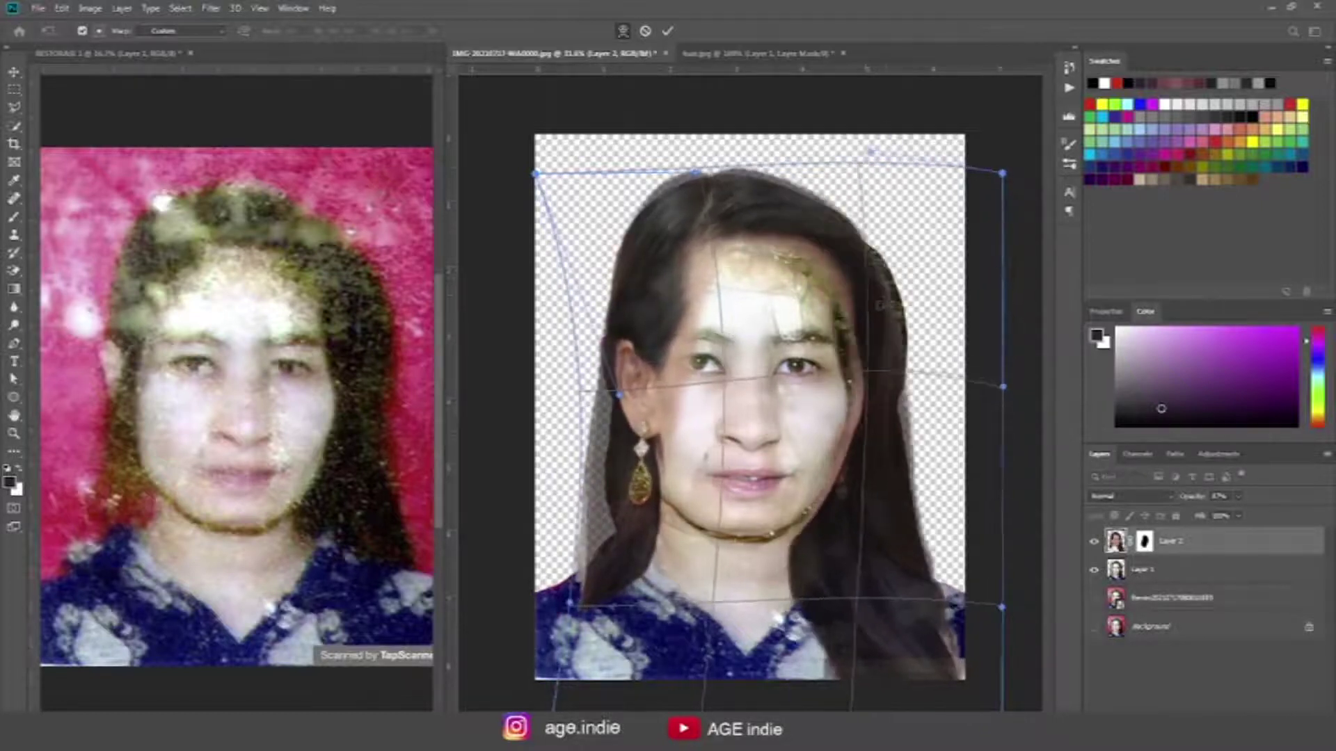
left_click_drag(854, 148, 833, 146)
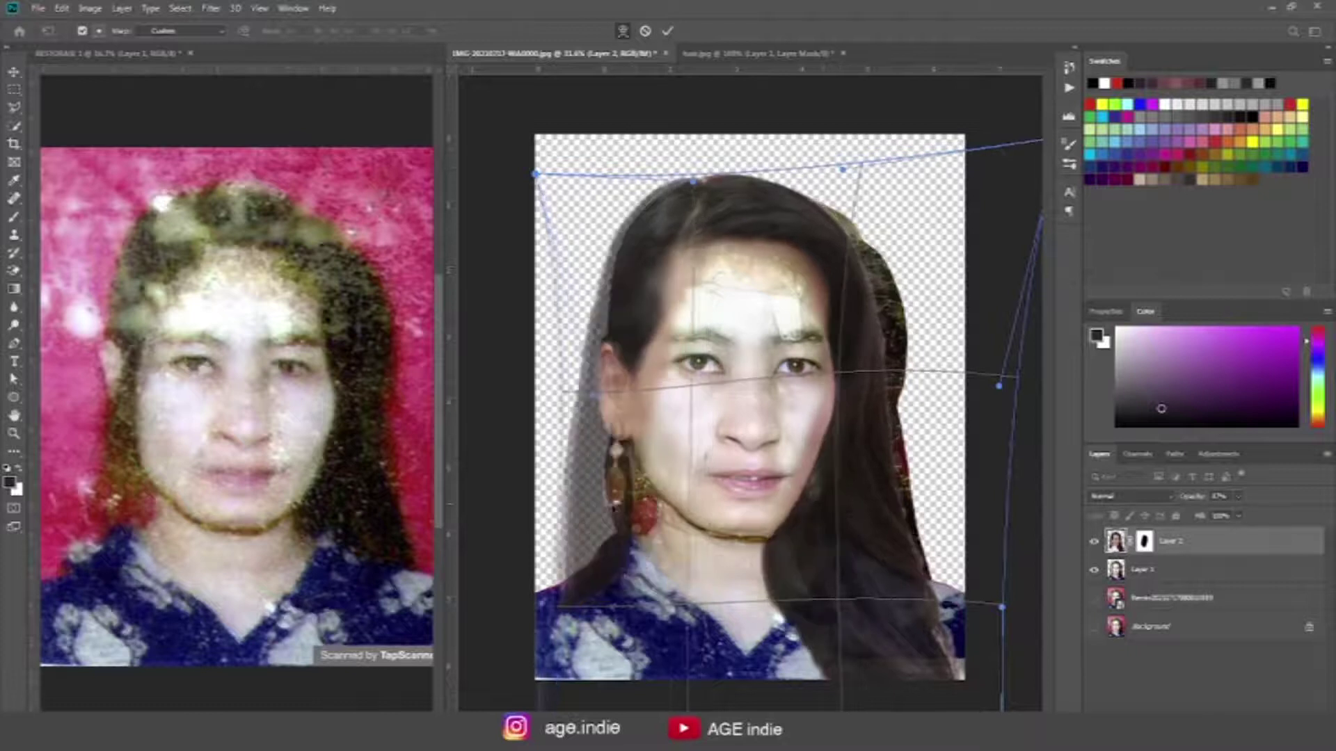
Step: Refine the warp of the left hair, the crown and the right-side hair, undoing the last adjustment
left_click_drag(619, 395, 640, 407)
left_click_drag(843, 169, 832, 154)
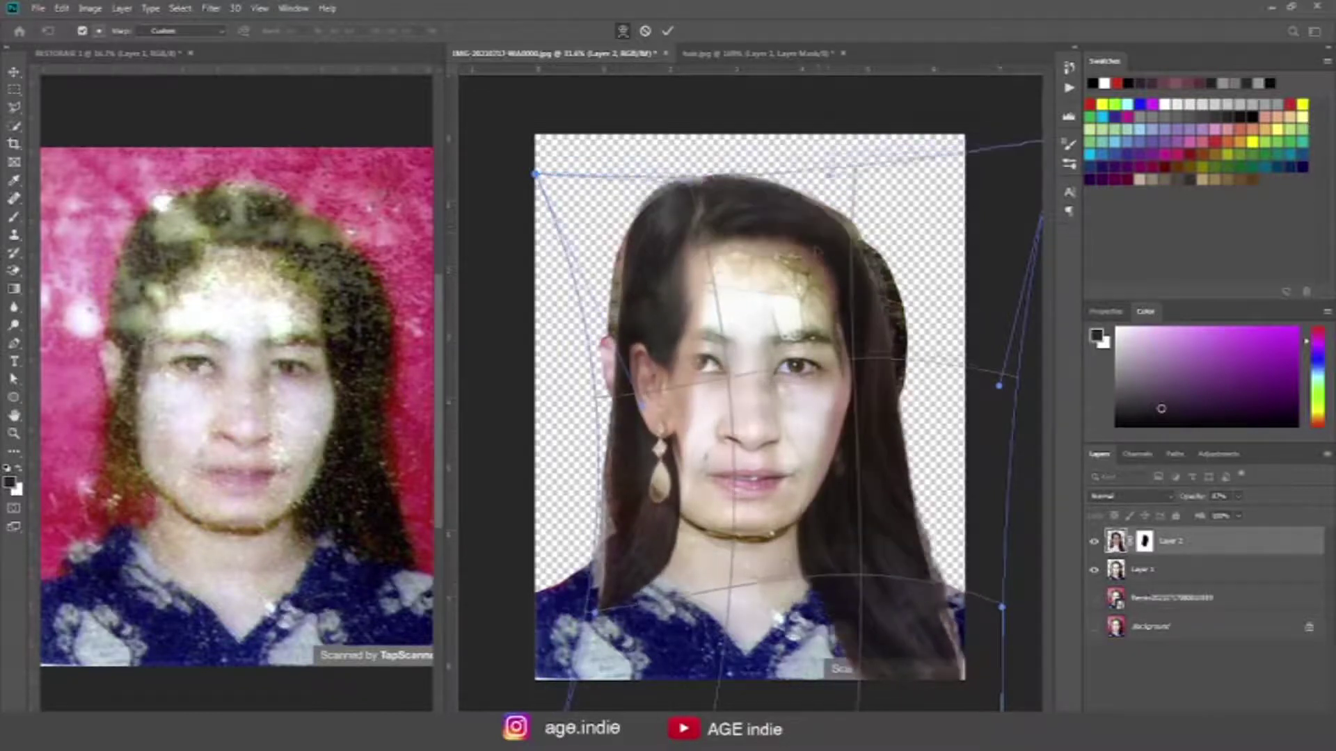
left_click_drag(1000, 387, 1092, 378)
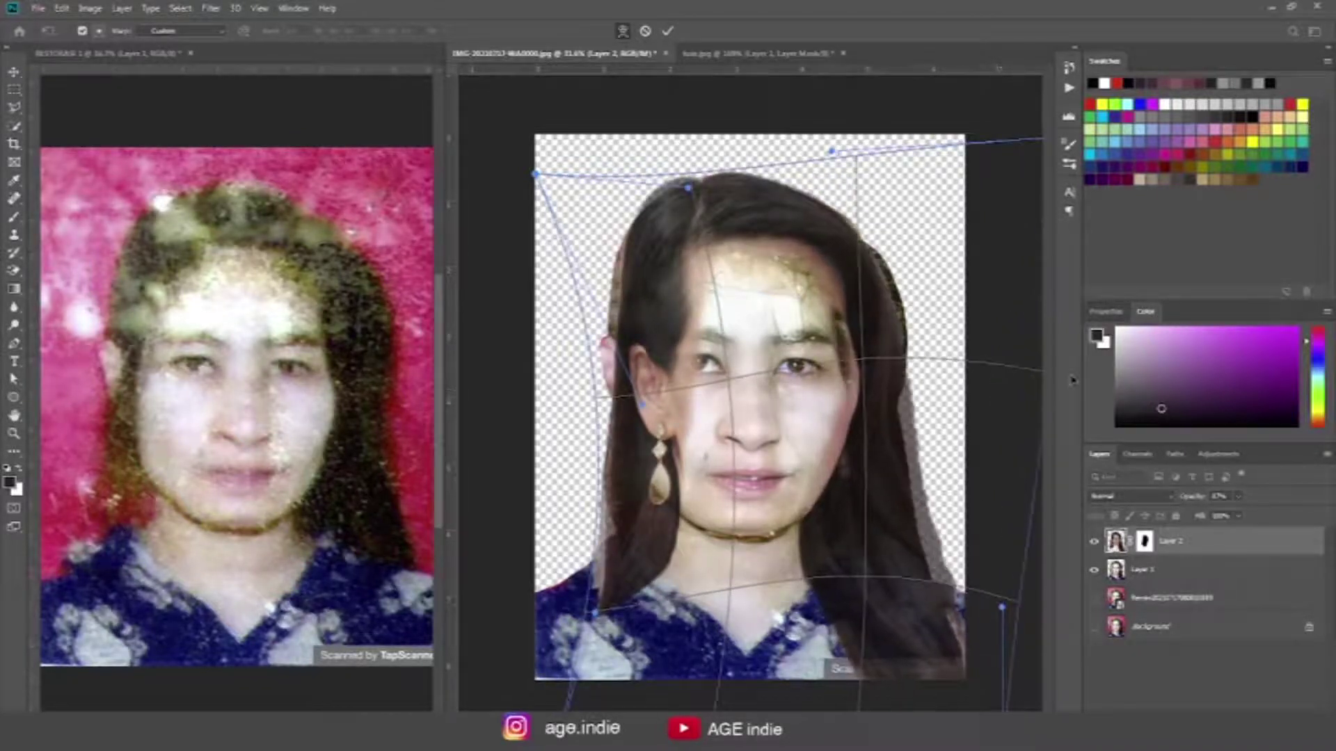
left_click_drag(865, 381, 850, 383)
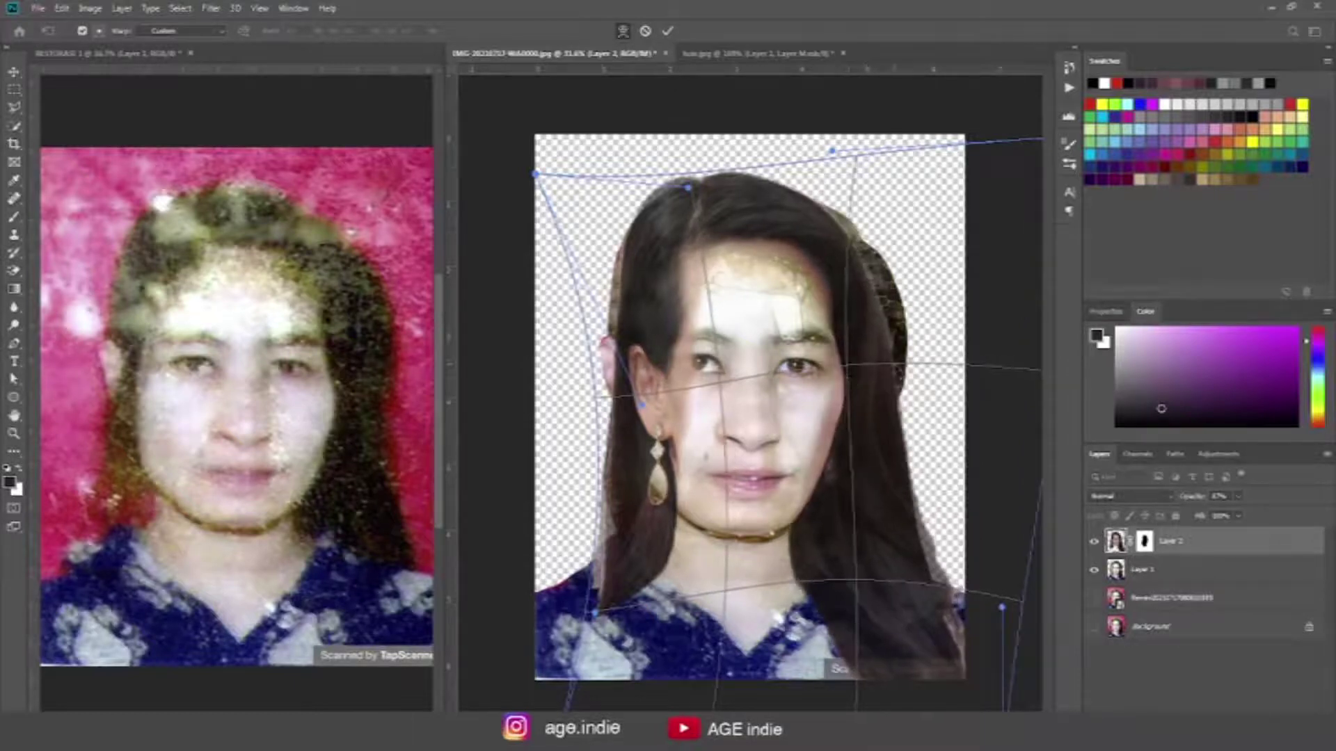
key("ctrl+z")
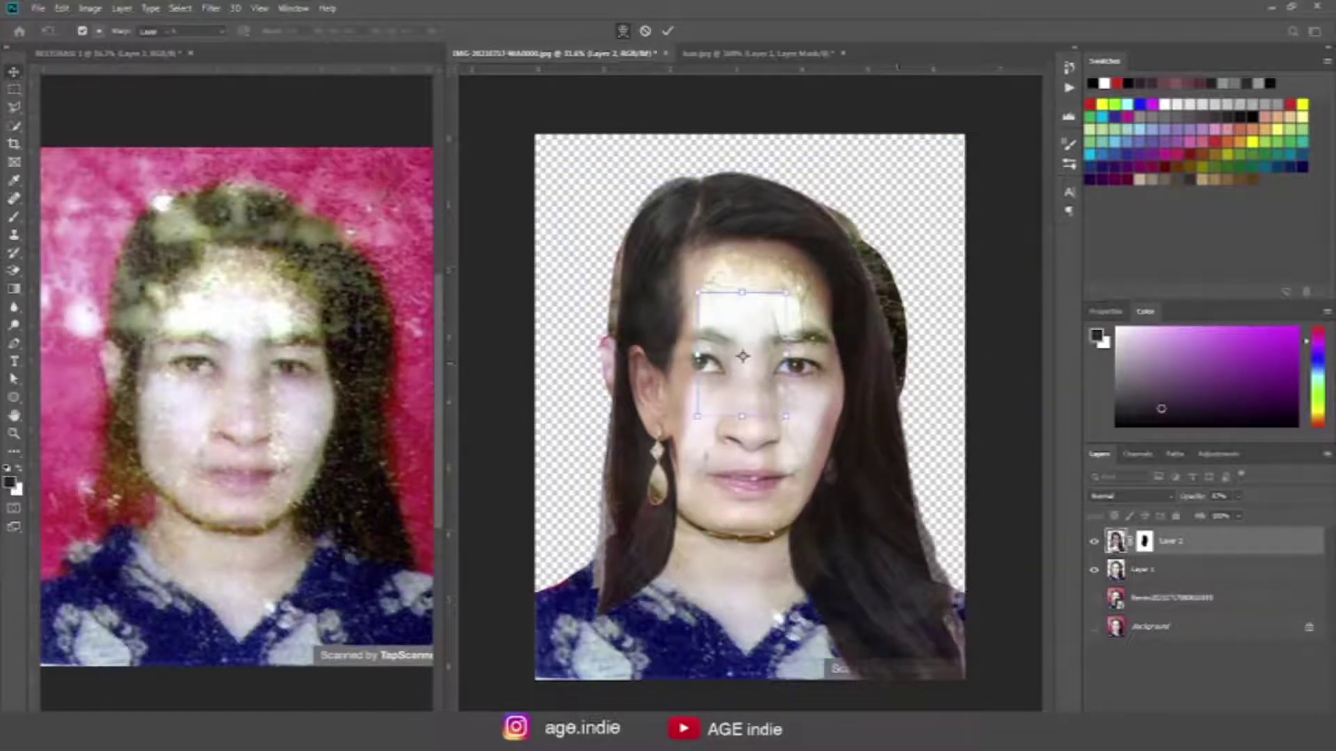
Step: Apply the warp, duplicate the hair layer, and ready a brush on Layer 2's mask
key("Return")
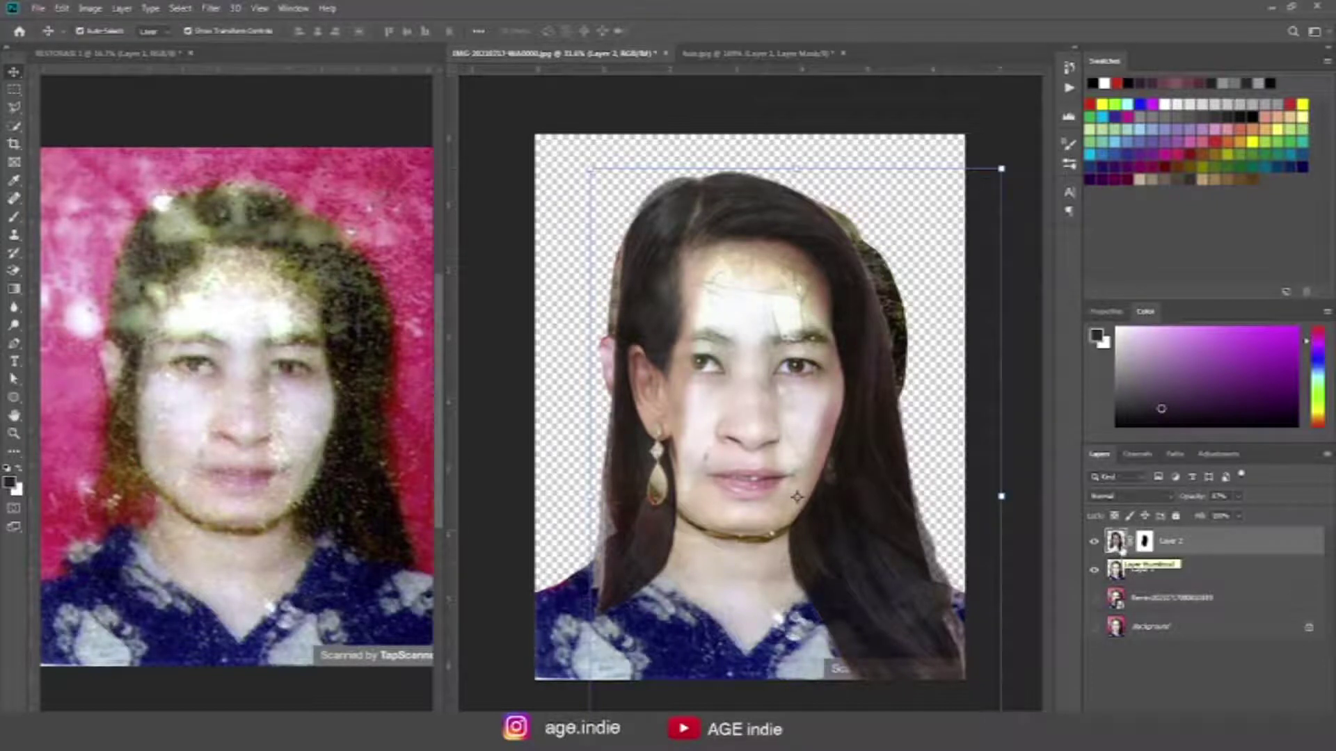
key("ctrl+j")
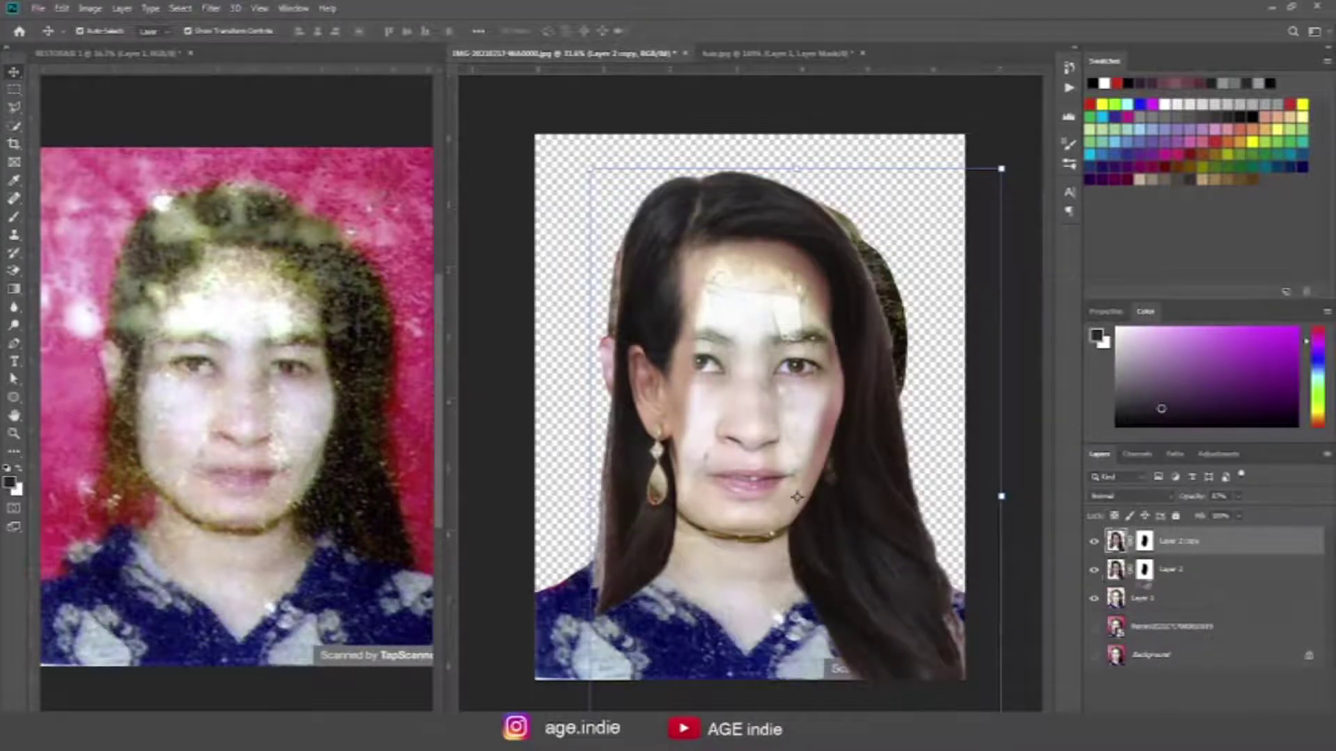
left_click(1143, 569)
key("b")
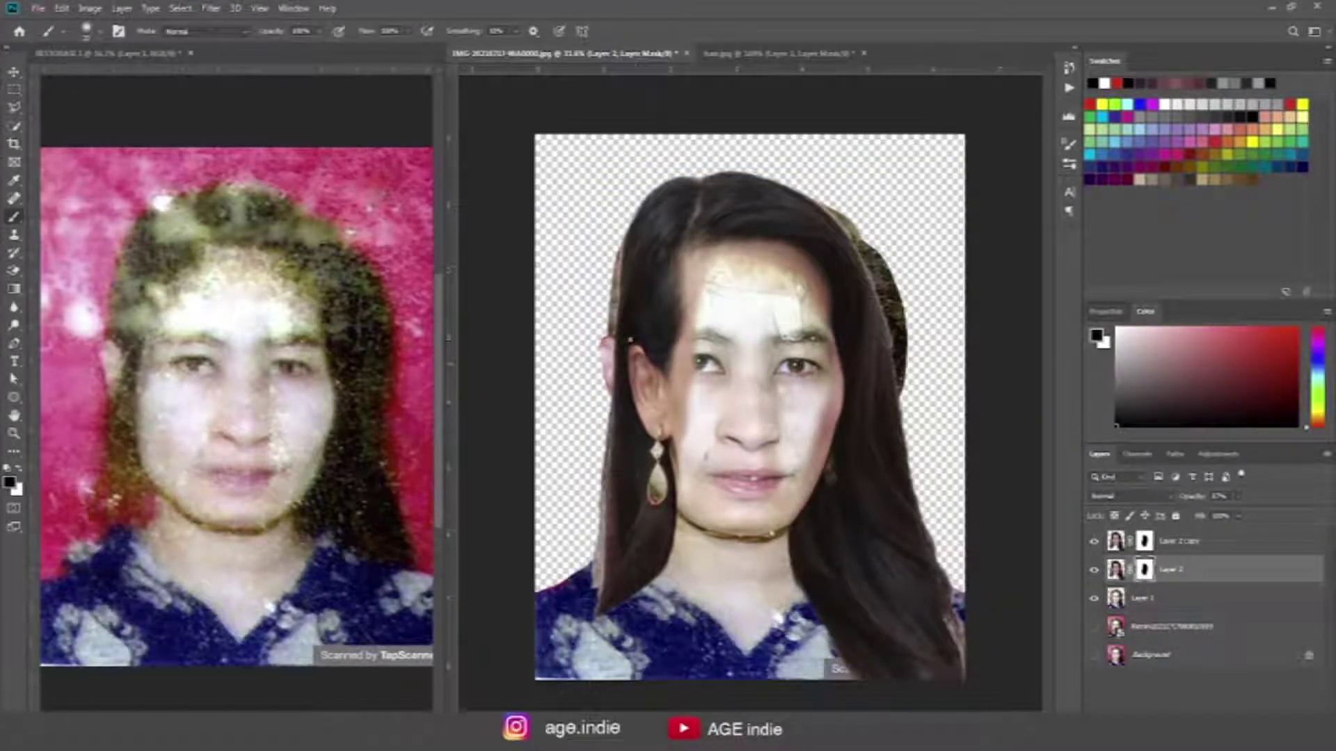
Step: Hide Layer 2 copy and mask out the earring and hair beside the cheek and forehead
left_click_drag(631, 339, 641, 298)
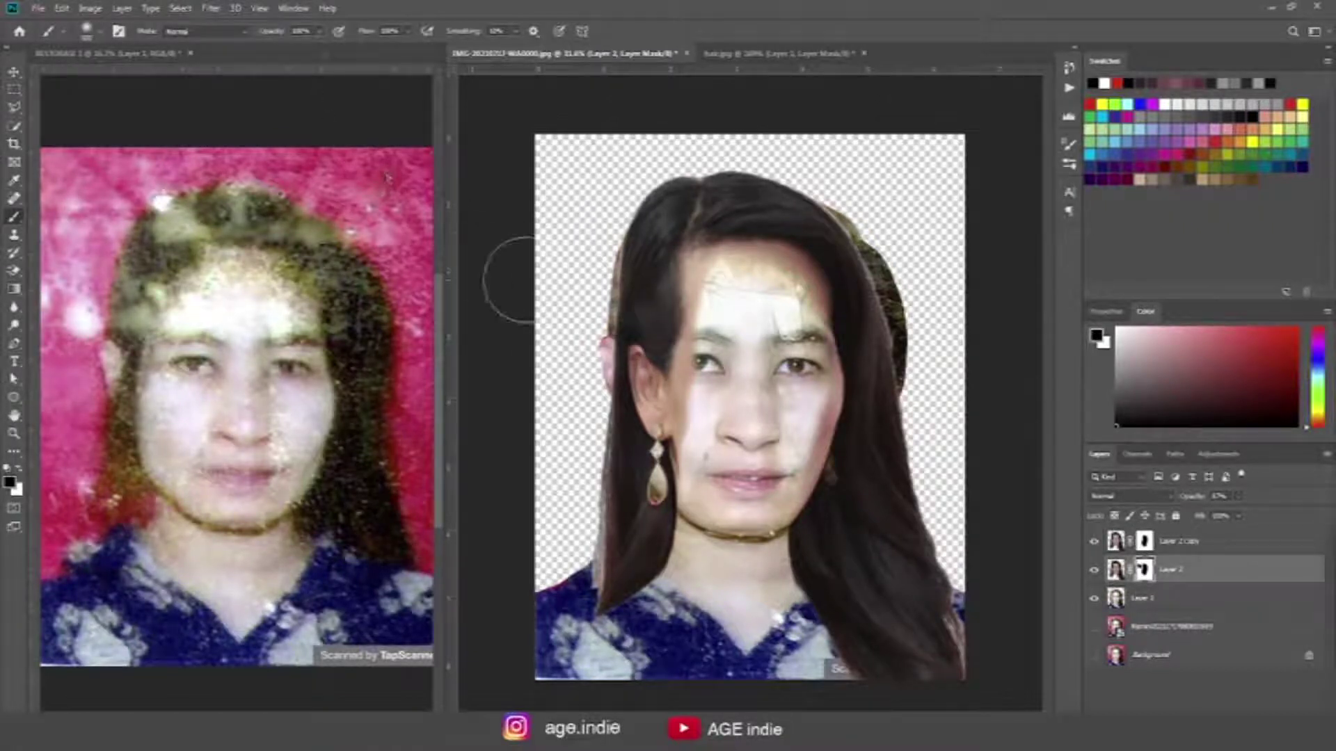
left_click(1094, 541)
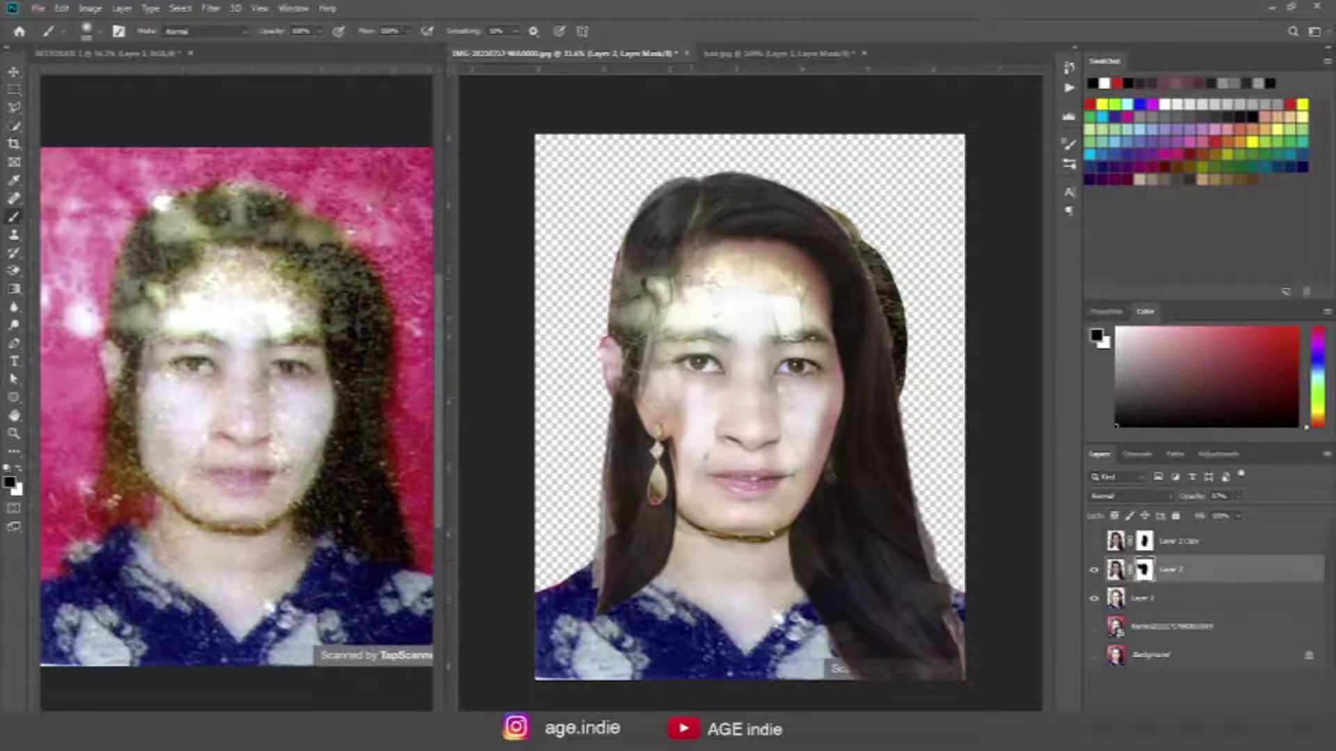
mouse_move(651, 400)
left_mouse_down()
mouse_move(626, 428)
mouse_move(665, 522)
mouse_move(647, 570)
mouse_move(612, 529)
mouse_move(605, 473)
left_mouse_up()
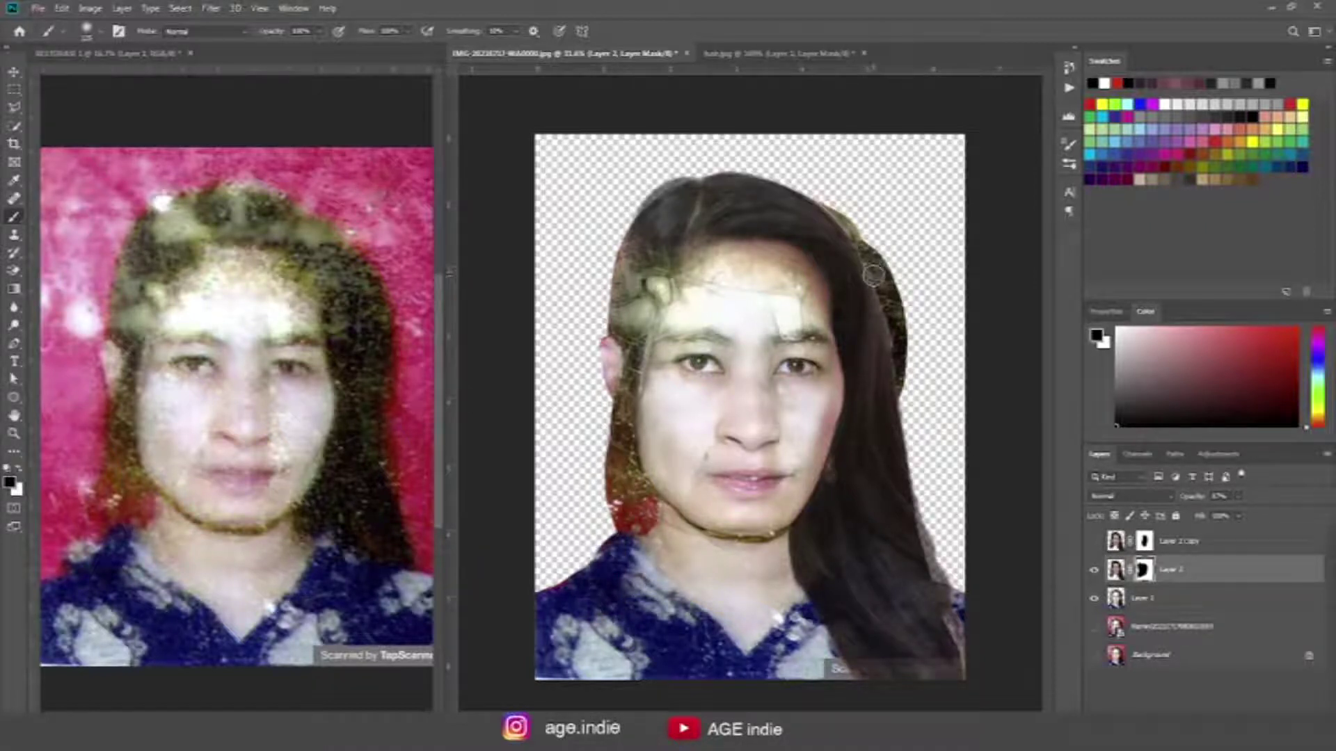
left_click_drag(878, 295, 891, 324)
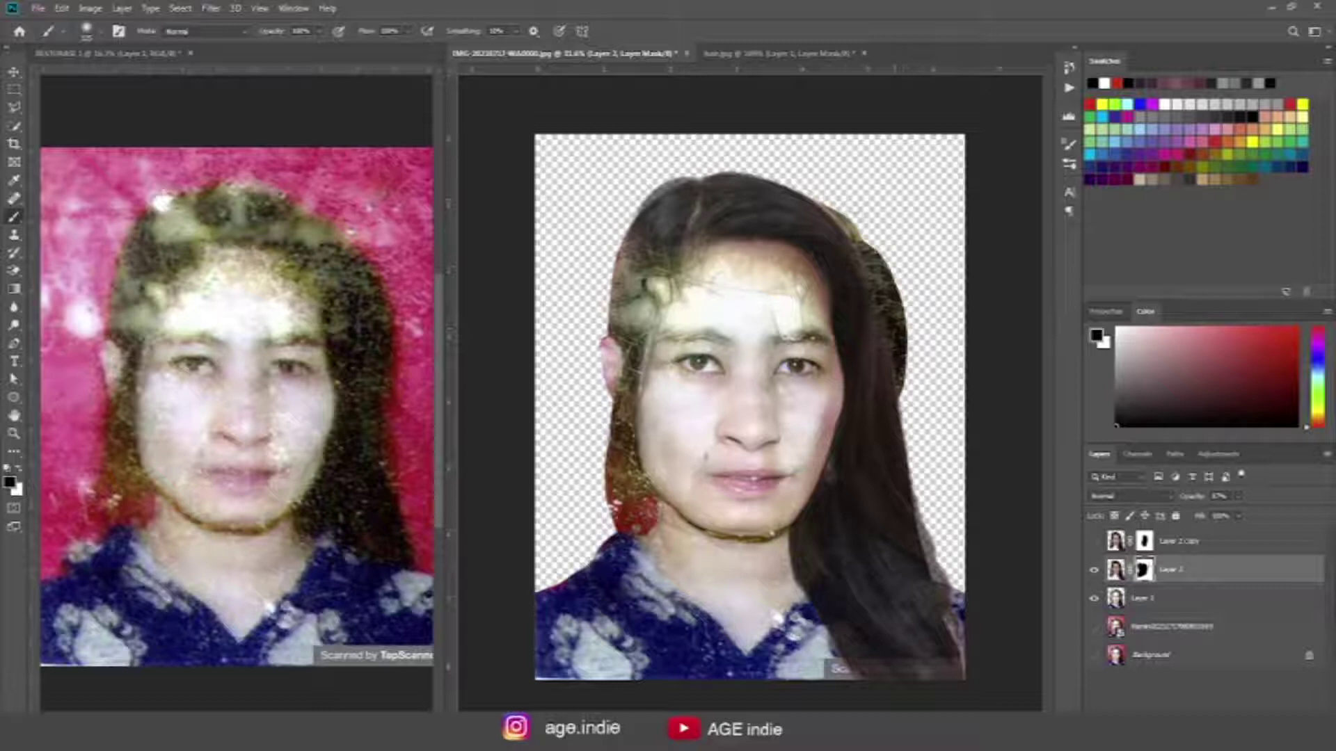
left_click_drag(878, 271, 887, 351)
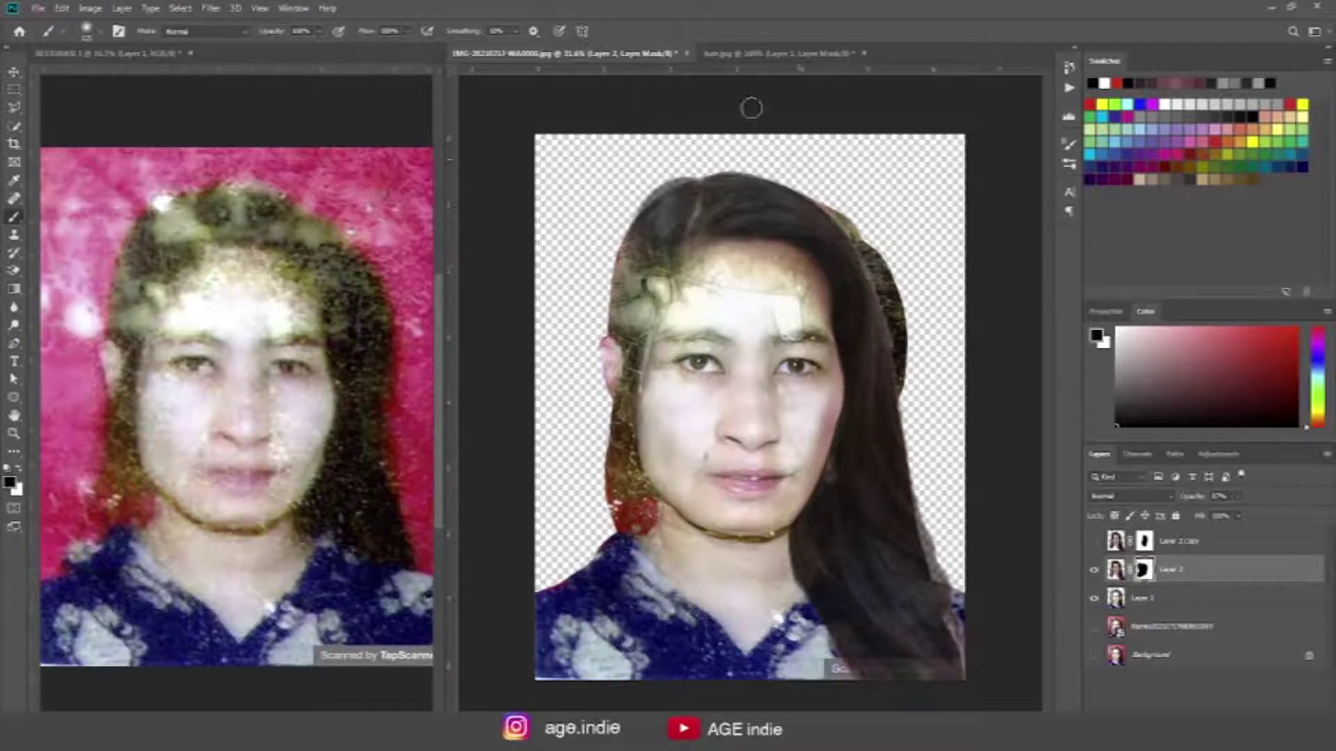
key("ctrl+t")
Step: Warp the right-side hair inward, lower its top, and commit the warp
left_click(622, 30)
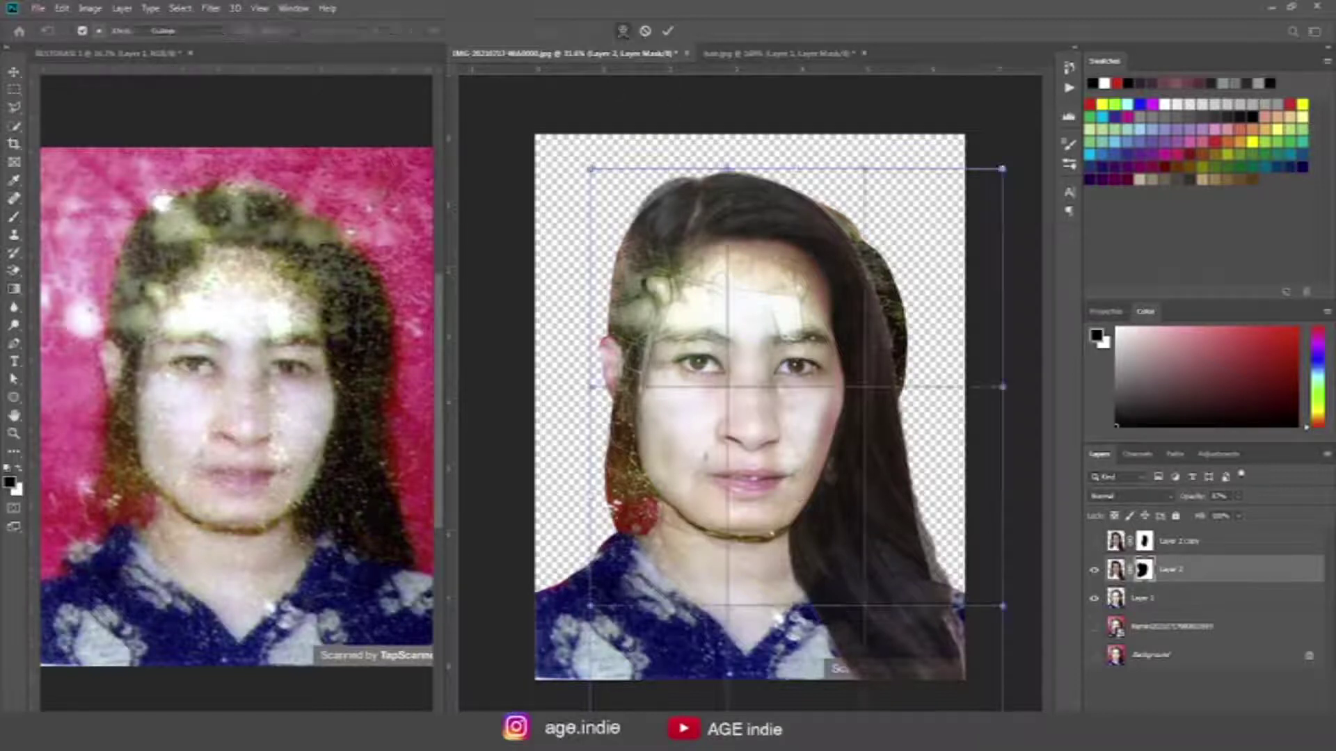
left_click_drag(904, 383, 869, 368)
left_click_drag(884, 417, 868, 418)
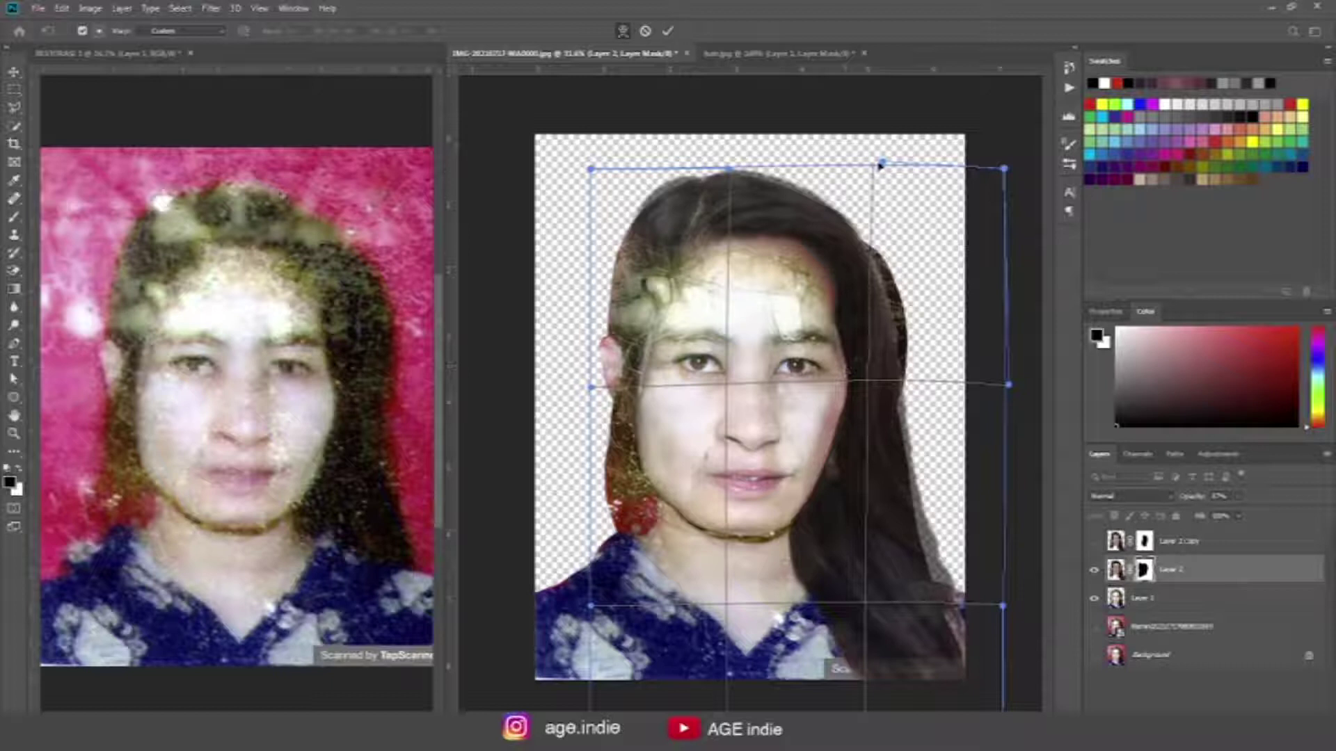
left_click_drag(881, 165, 881, 182)
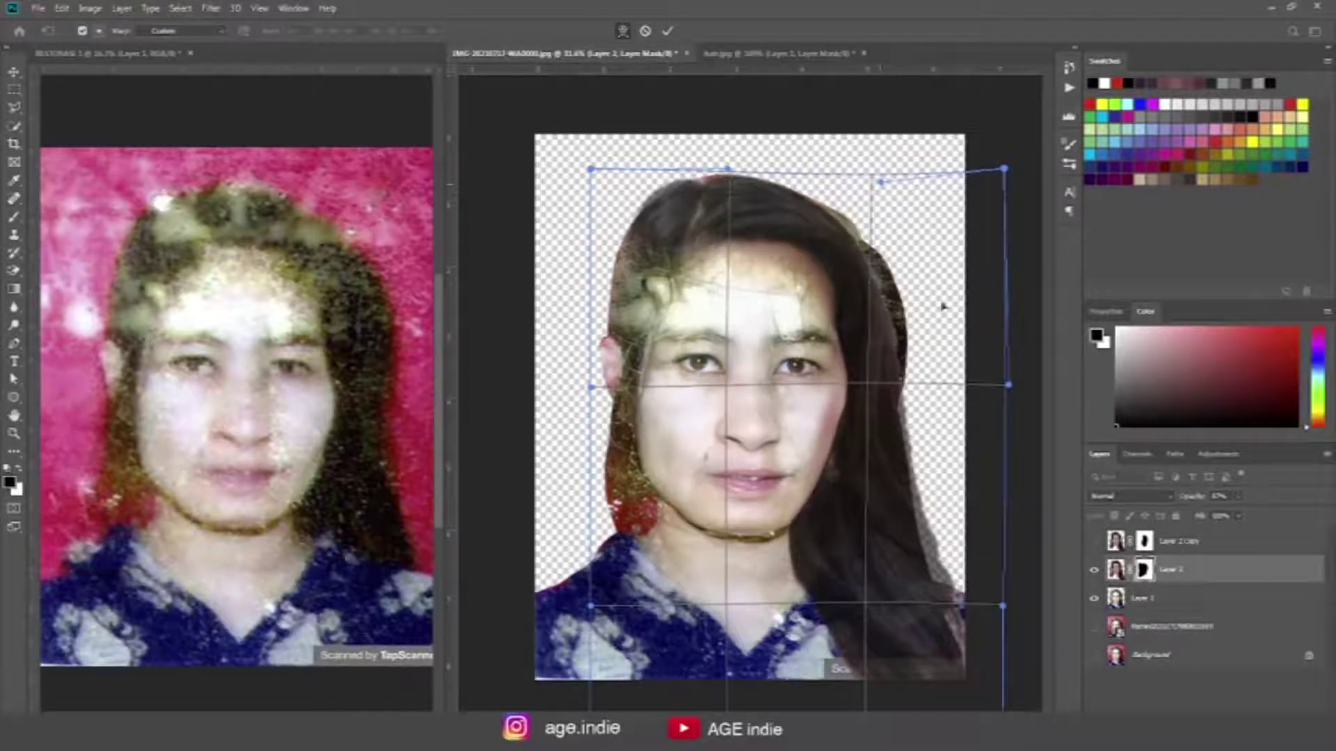
key("Return")
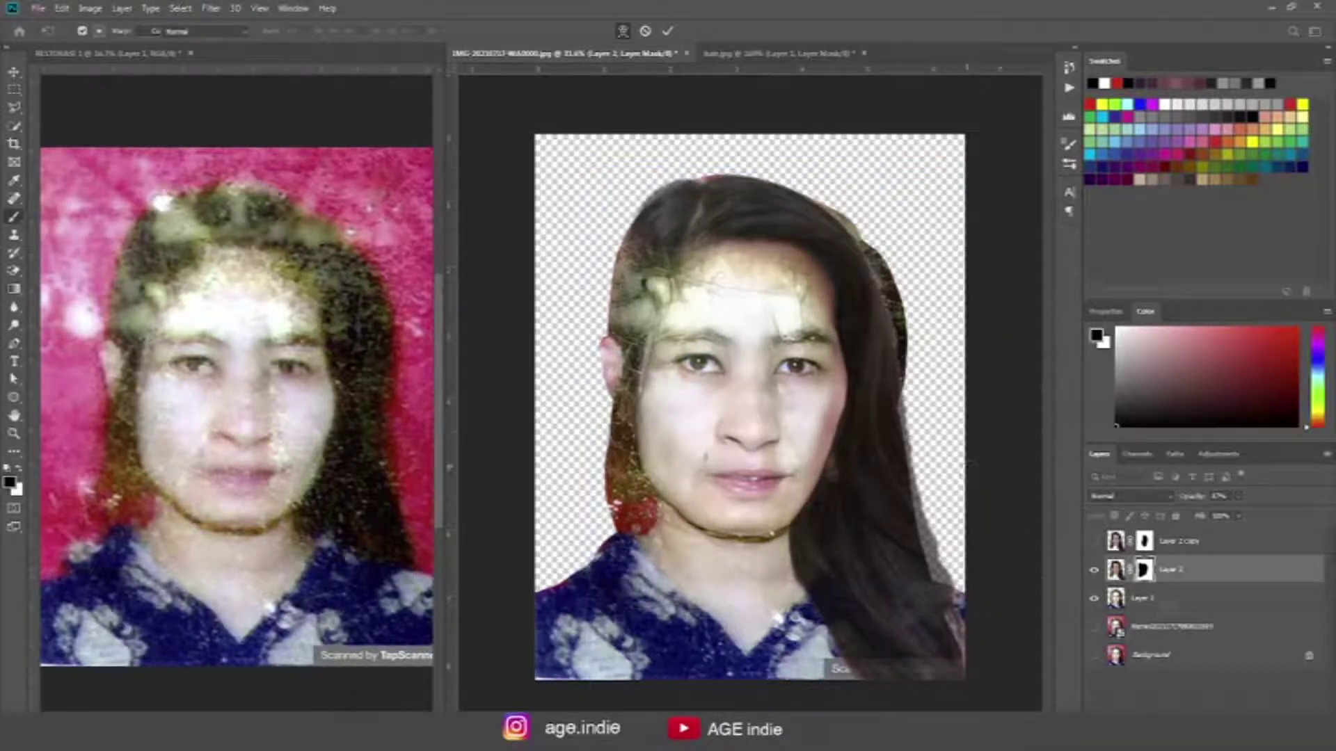
Step: Paint Layer 2's mask to trim the lower right hair and reveal the blouse shoulder
left_click(1145, 575)
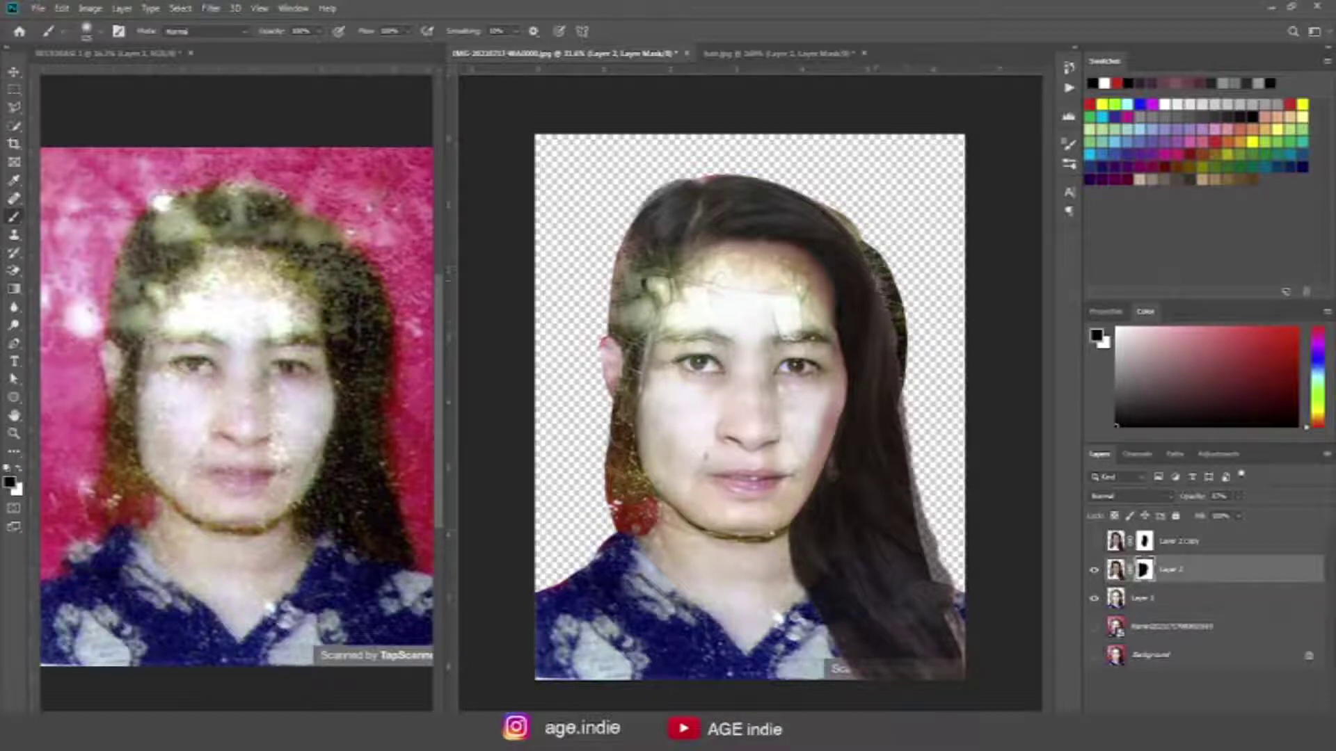
left_click_drag(913, 510, 843, 680)
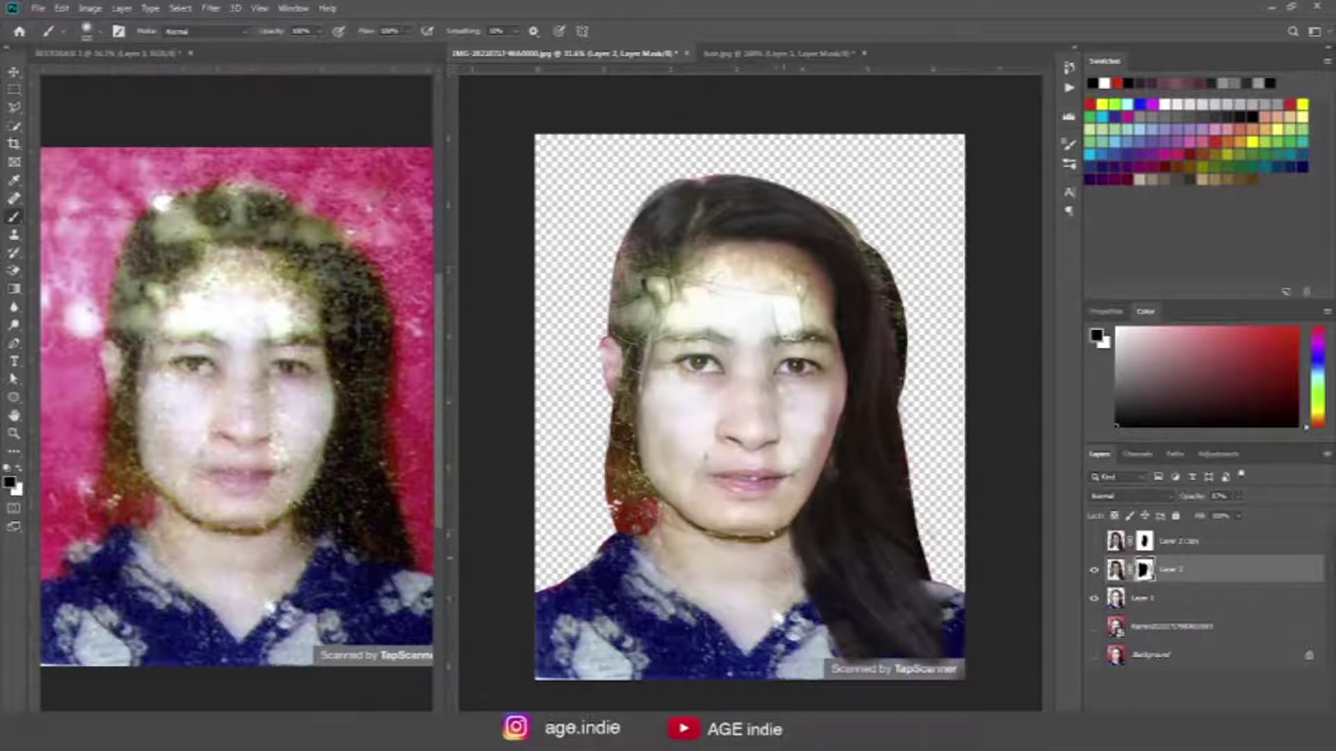
mouse_move(838, 630)
left_mouse_down()
mouse_move(852, 654)
mouse_move(932, 630)
mouse_move(854, 611)
left_mouse_up()
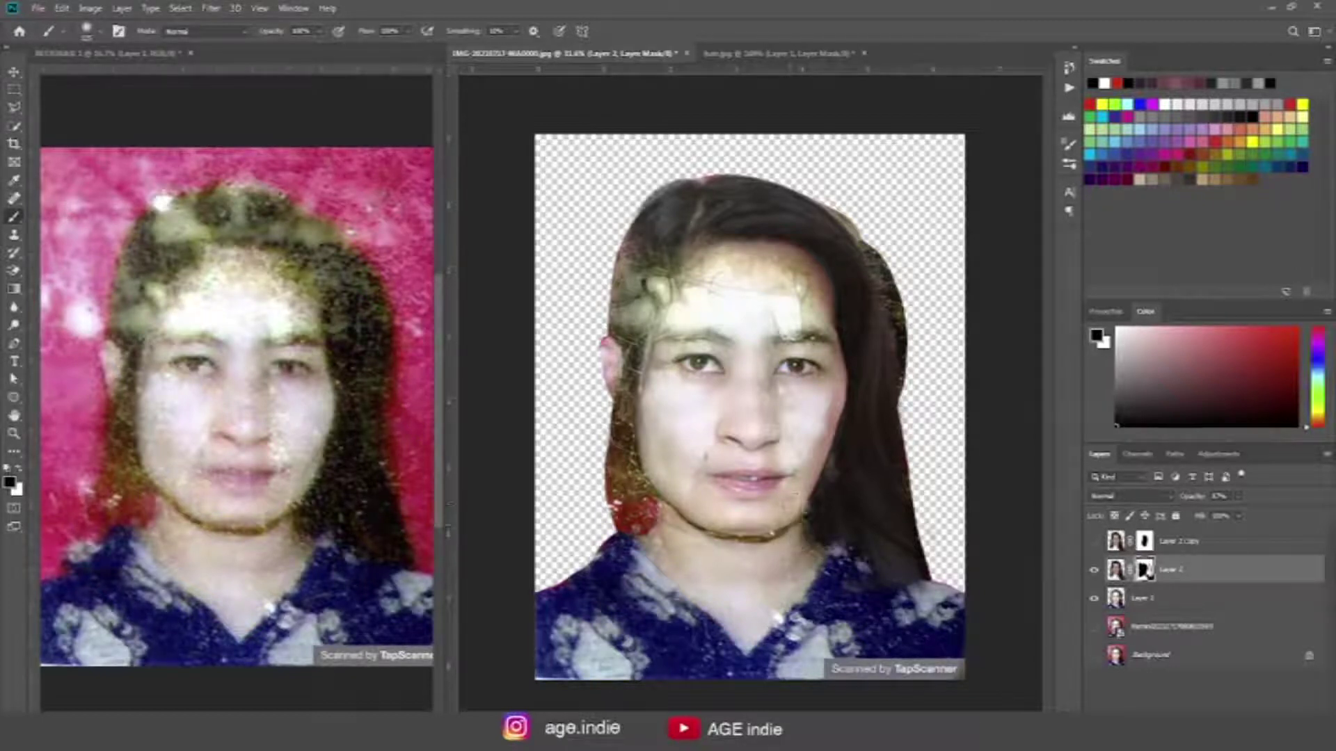
Step: Mask the hair edges over the shoulder, jaw and cheek to reveal skin
left_click_drag(869, 556, 912, 588)
scroll(779, 329, "up", 5)
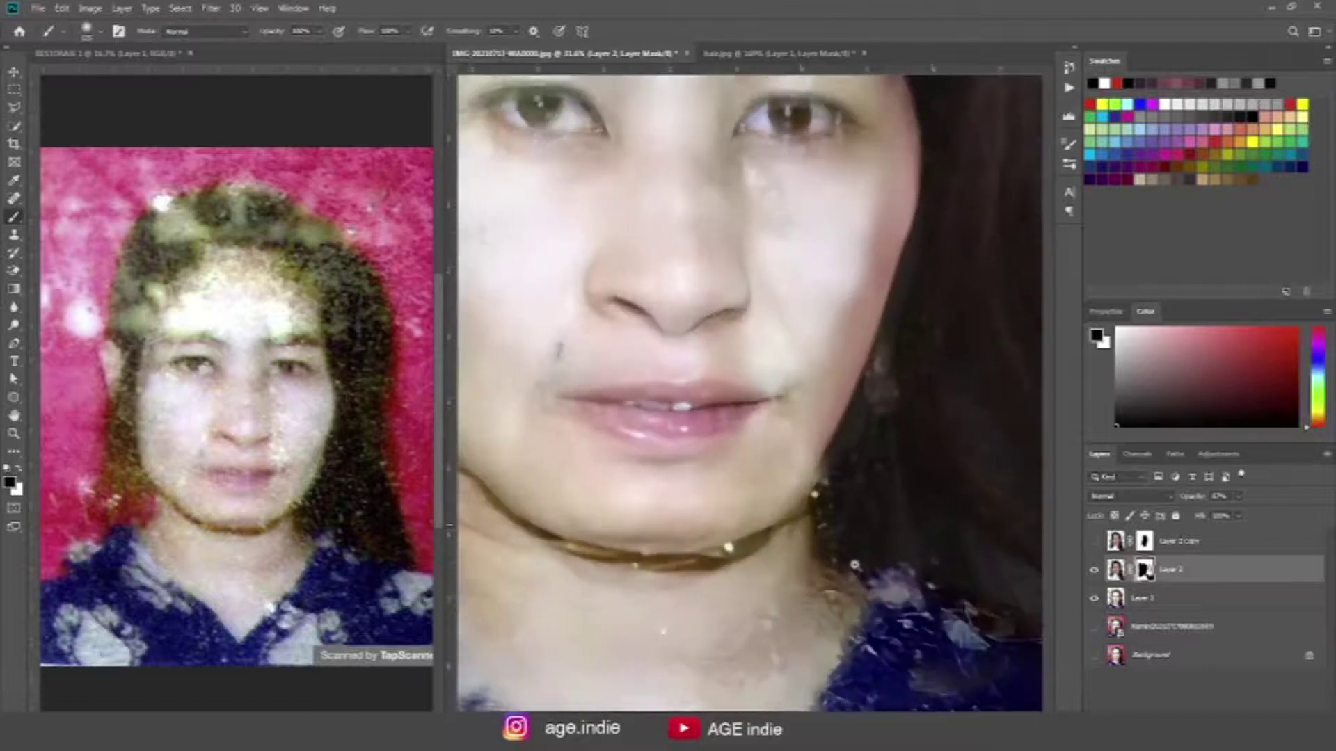
scroll(779, 329, "up", 3)
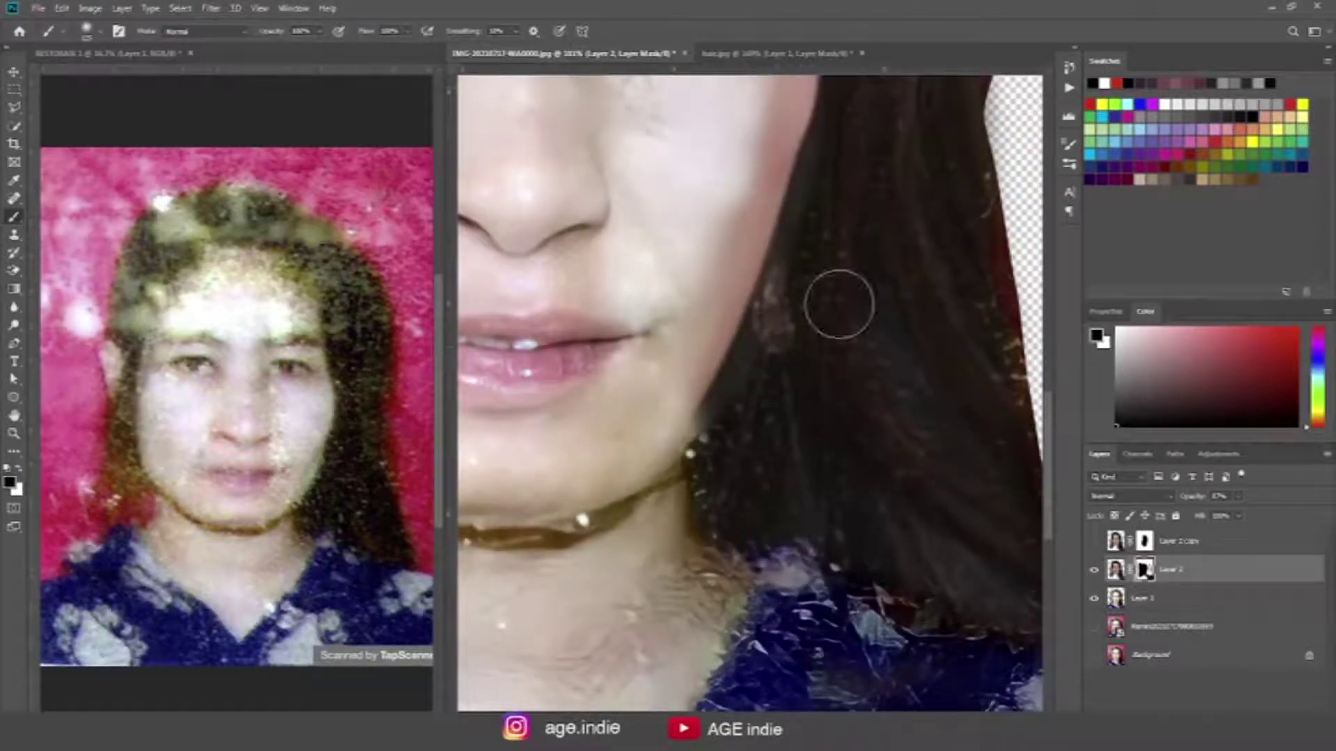
left_click_drag(751, 348, 702, 452)
mouse_move(748, 320)
left_mouse_down()
mouse_move(693, 418)
mouse_move(731, 278)
mouse_move(696, 449)
left_mouse_up()
mouse_move(710, 216)
left_mouse_down()
mouse_move(765, 333)
mouse_move(752, 376)
mouse_move(772, 250)
mouse_move(785, 301)
left_mouse_up()
left_click_drag(765, 174, 772, 265)
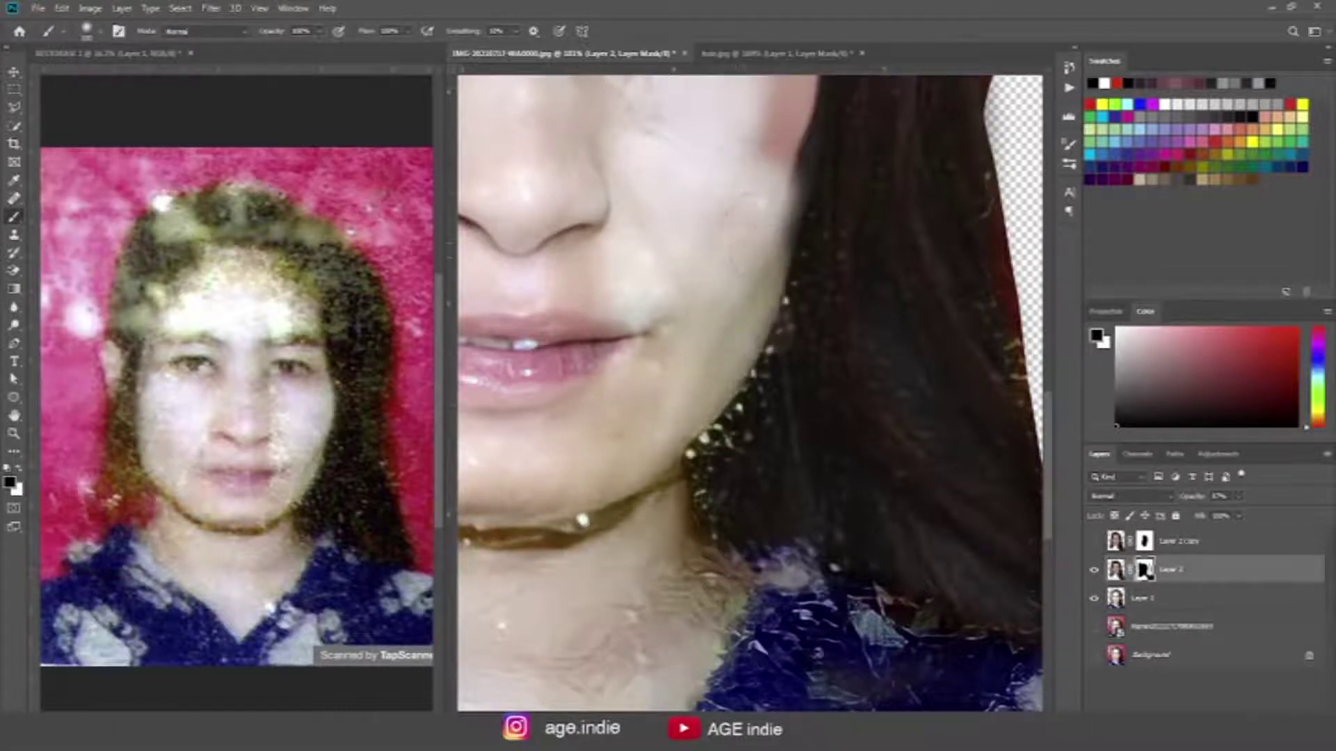
Step: Clean hair off the right cheek edge and along the eyebrow on the mask
scroll(765, 313, "up", 4)
left_click_drag(800, 320, 793, 393)
mouse_move(765, 327)
left_mouse_down()
mouse_move(814, 250)
mouse_move(818, 348)
mouse_move(793, 236)
mouse_move(731, 222)
left_mouse_up()
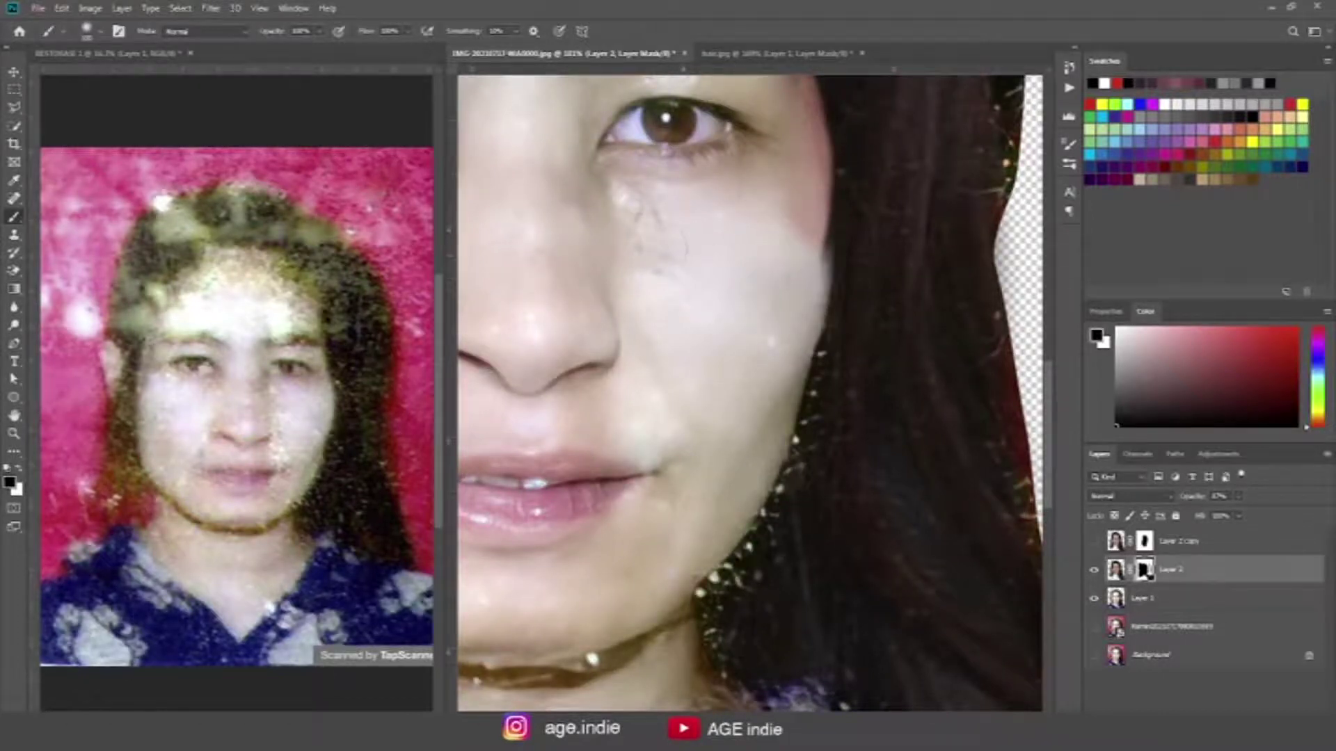
scroll(670, 270, "up", 4)
mouse_move(814, 369)
left_mouse_down()
mouse_move(852, 324)
mouse_move(862, 393)
left_mouse_up()
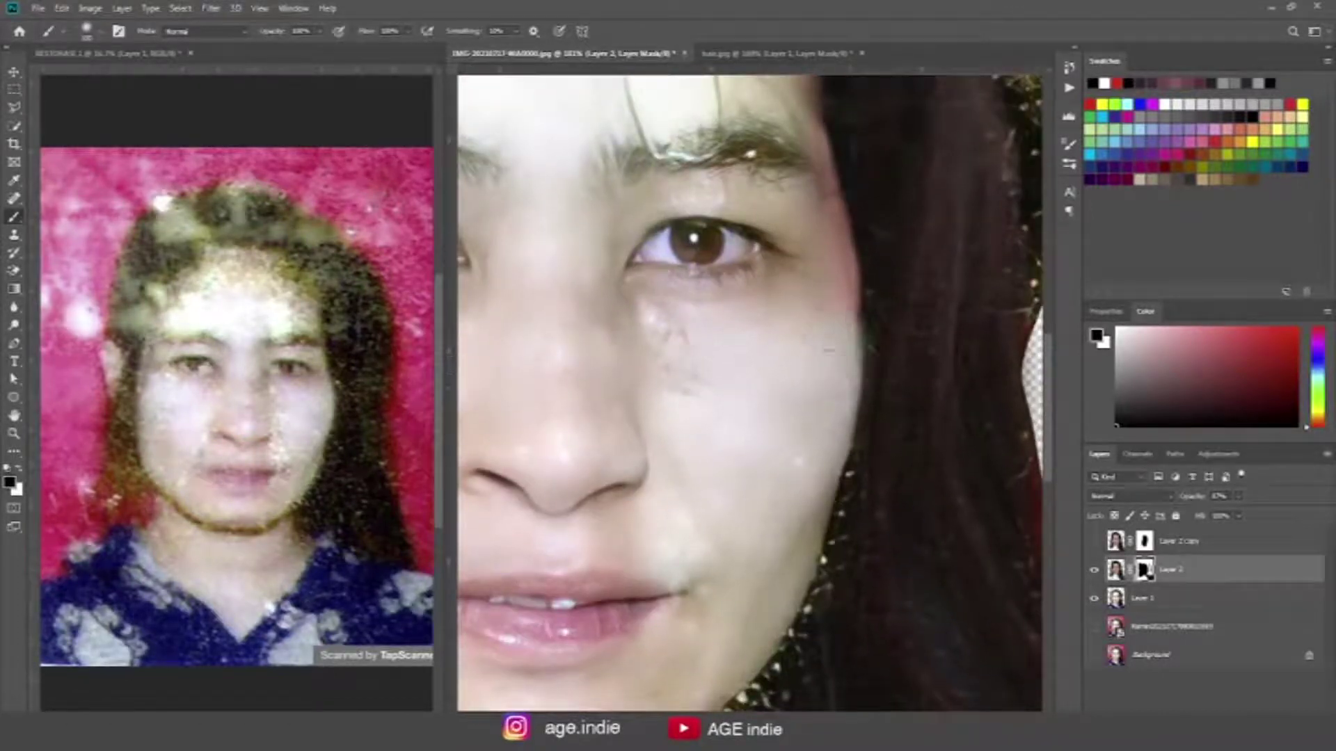
left_click_drag(838, 299, 821, 223)
scroll(856, 376, "up", 4)
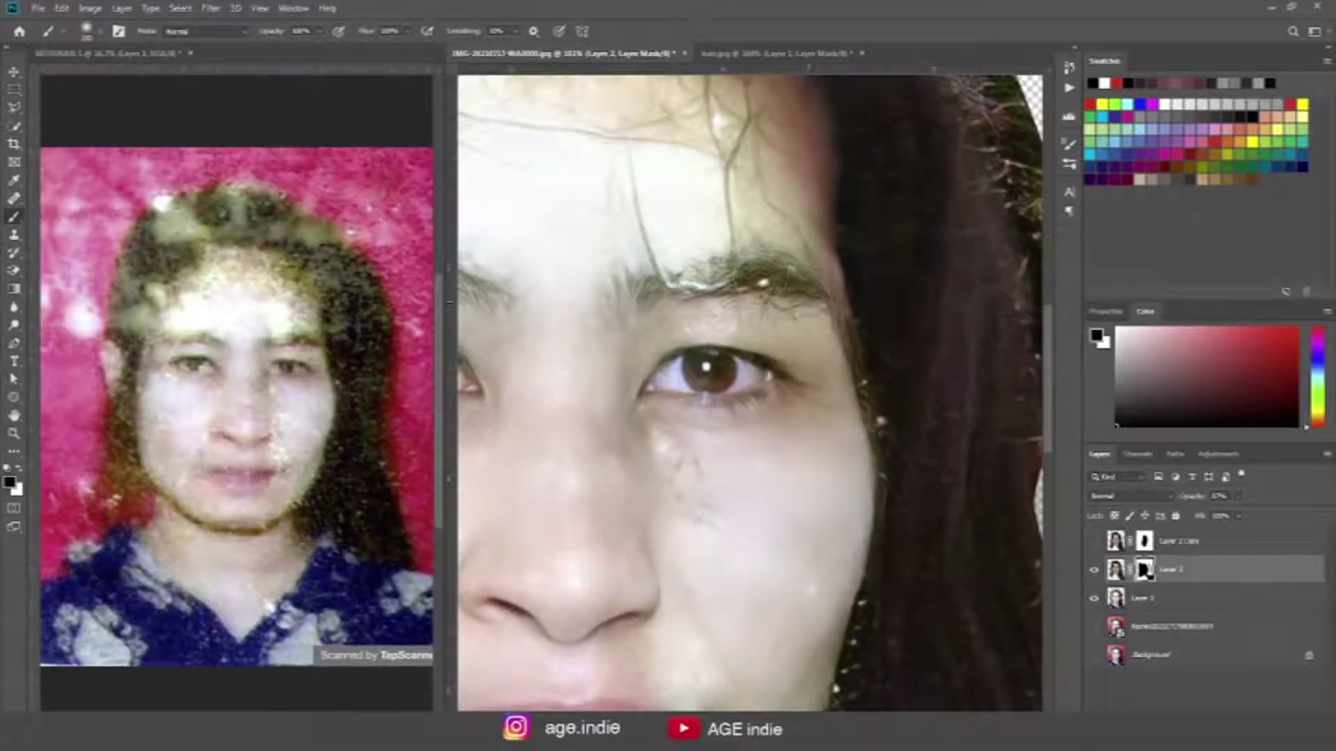
left_click_drag(832, 261, 850, 348)
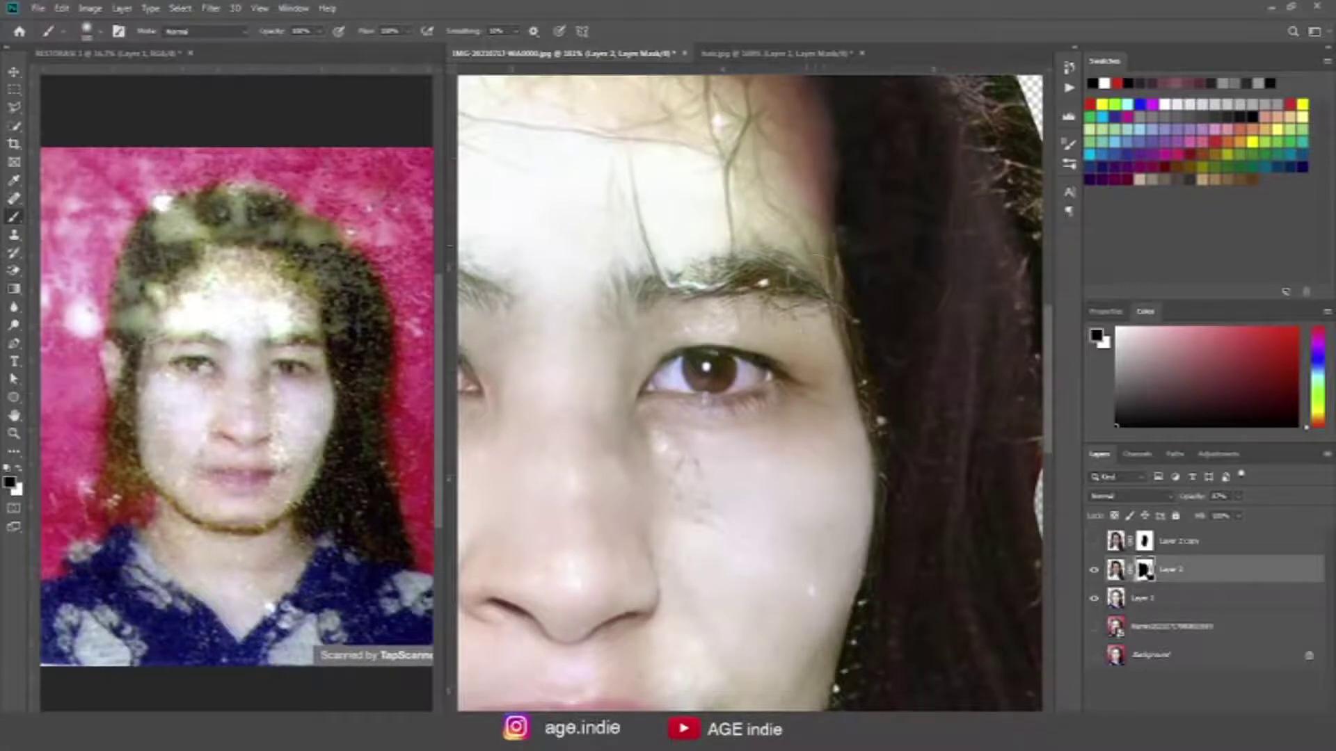
scroll(633, 284, "up", 5)
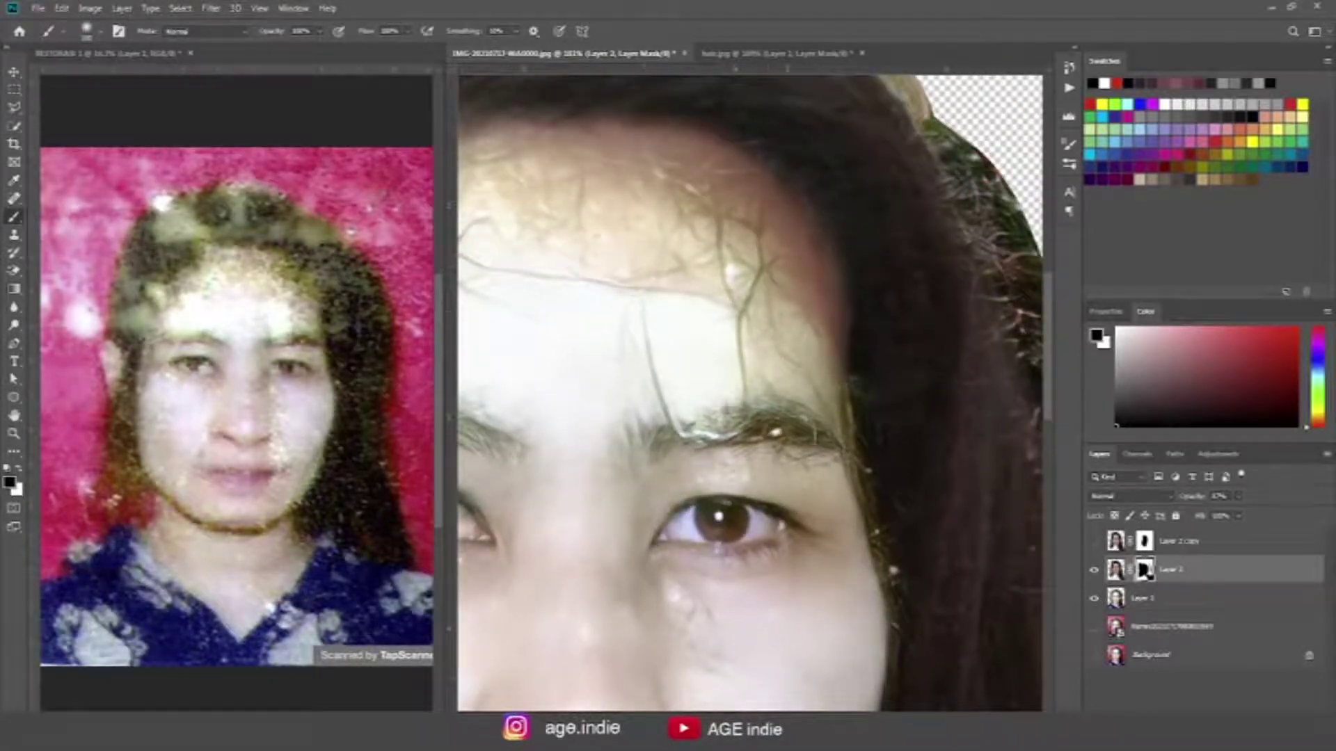
Step: Swap brush colours and mask out hair beside the eye to reveal skin
key("x")
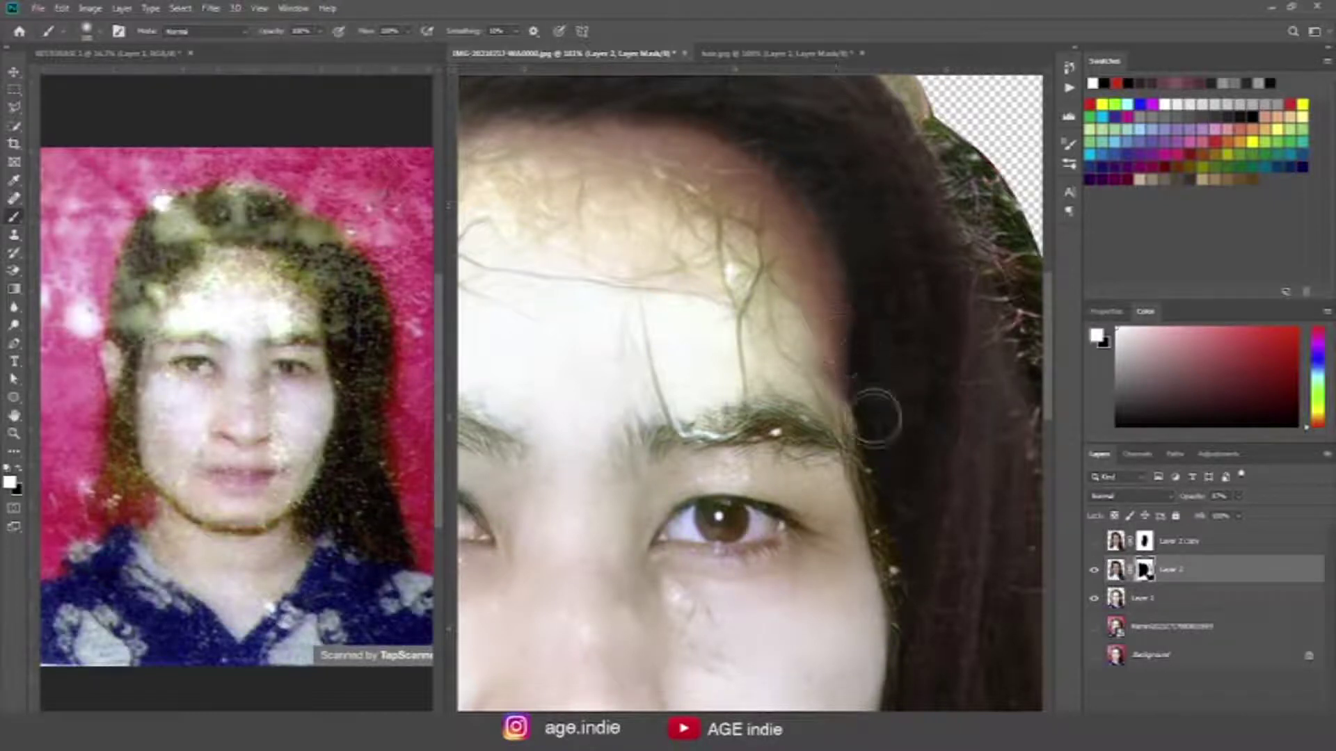
key("x")
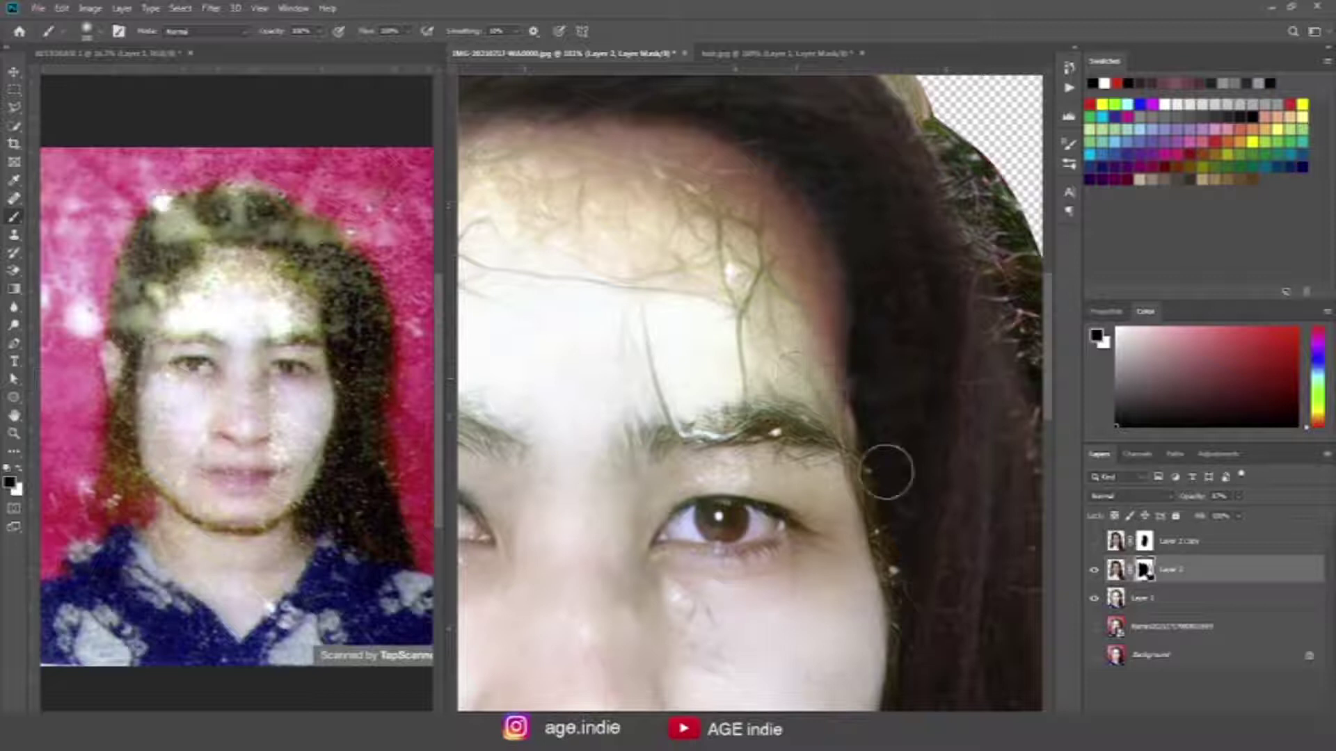
key("x")
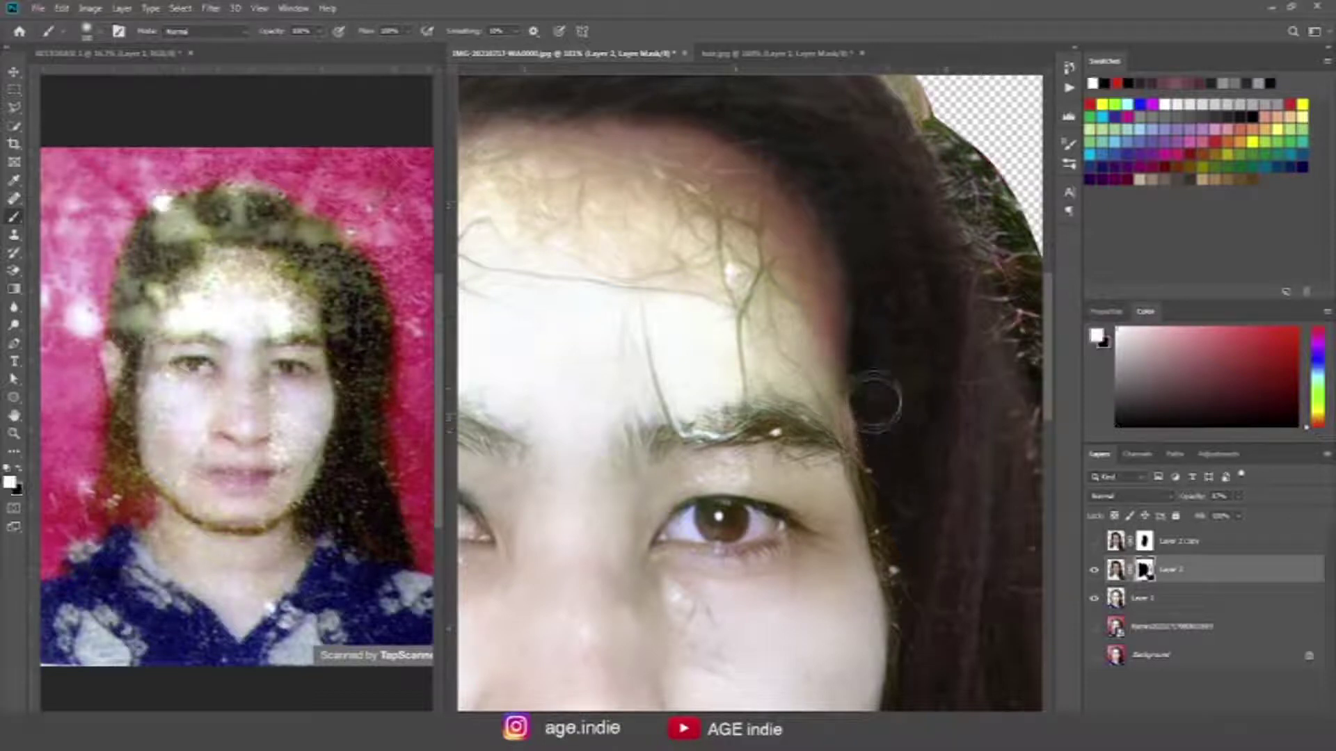
left_click_drag(878, 395, 819, 232)
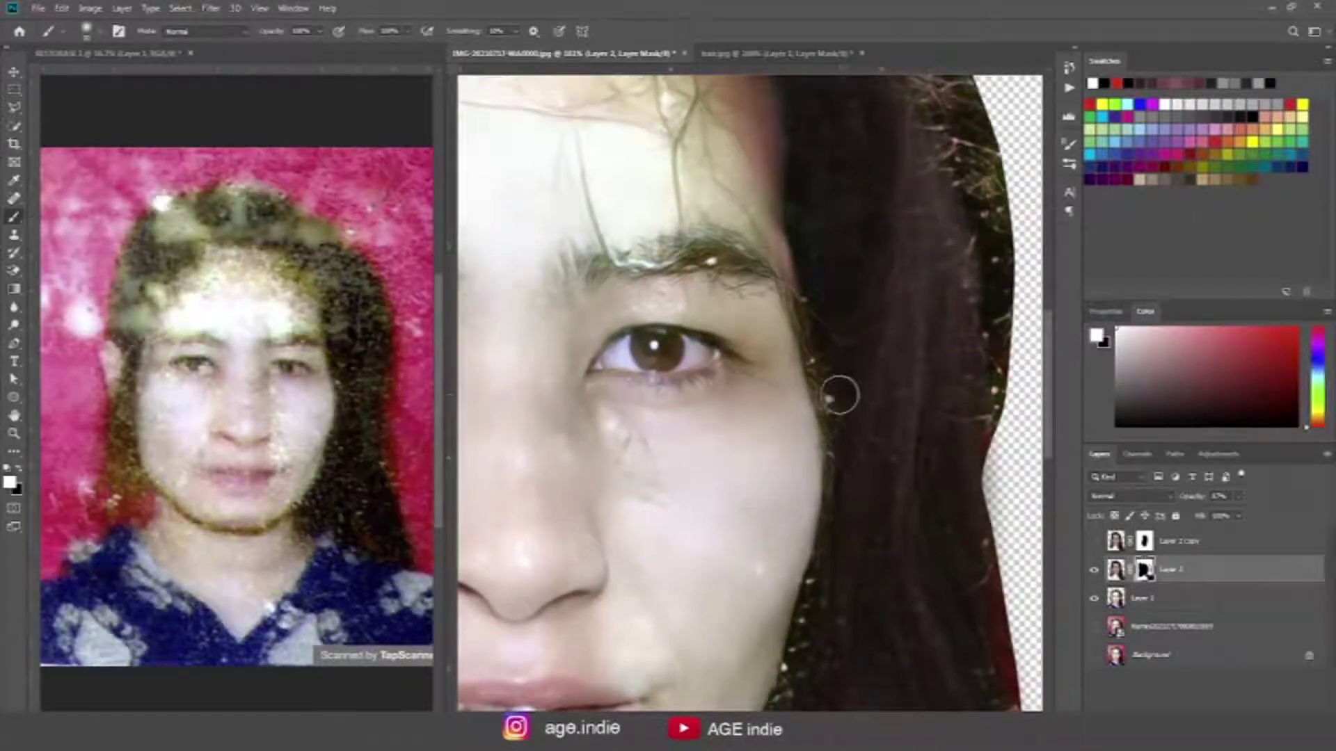
mouse_move(824, 340)
left_mouse_down()
mouse_move(826, 364)
mouse_move(814, 289)
mouse_move(772, 313)
left_mouse_up()
key("x")
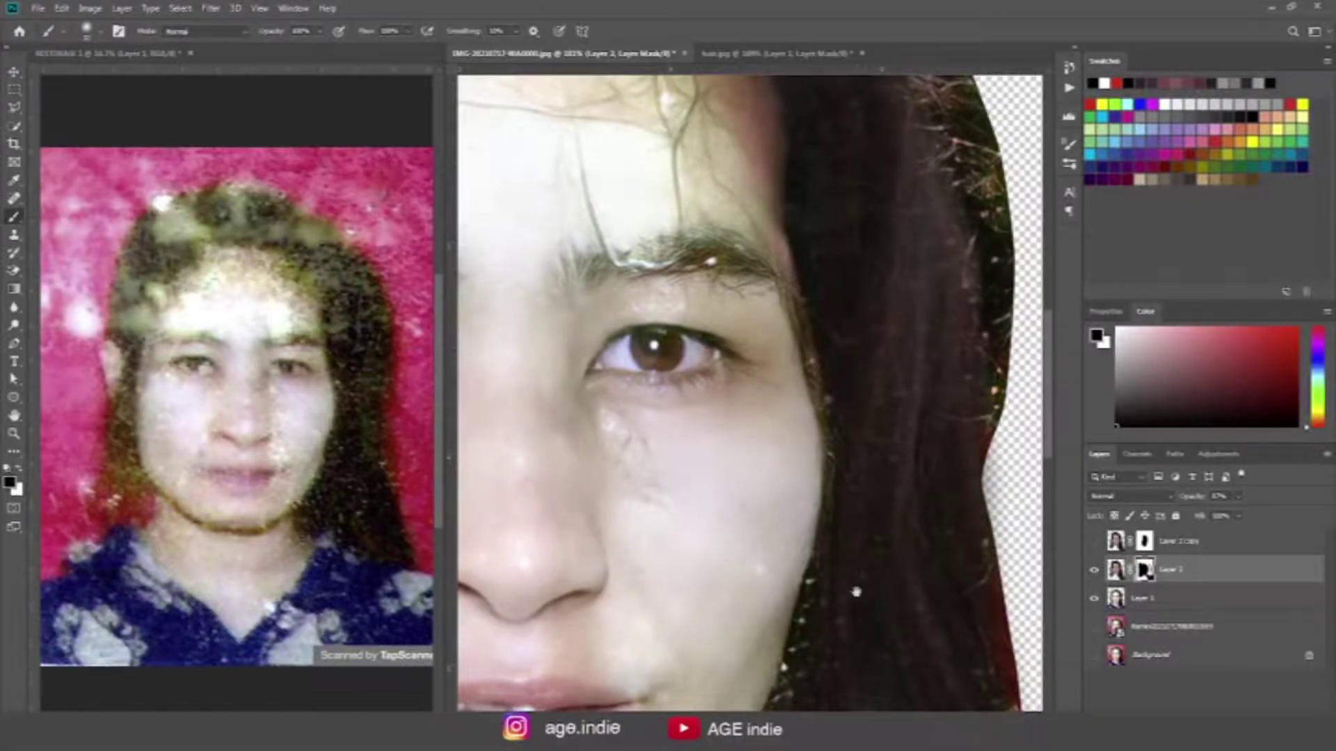
scroll(856, 592, "down", 5)
key("x")
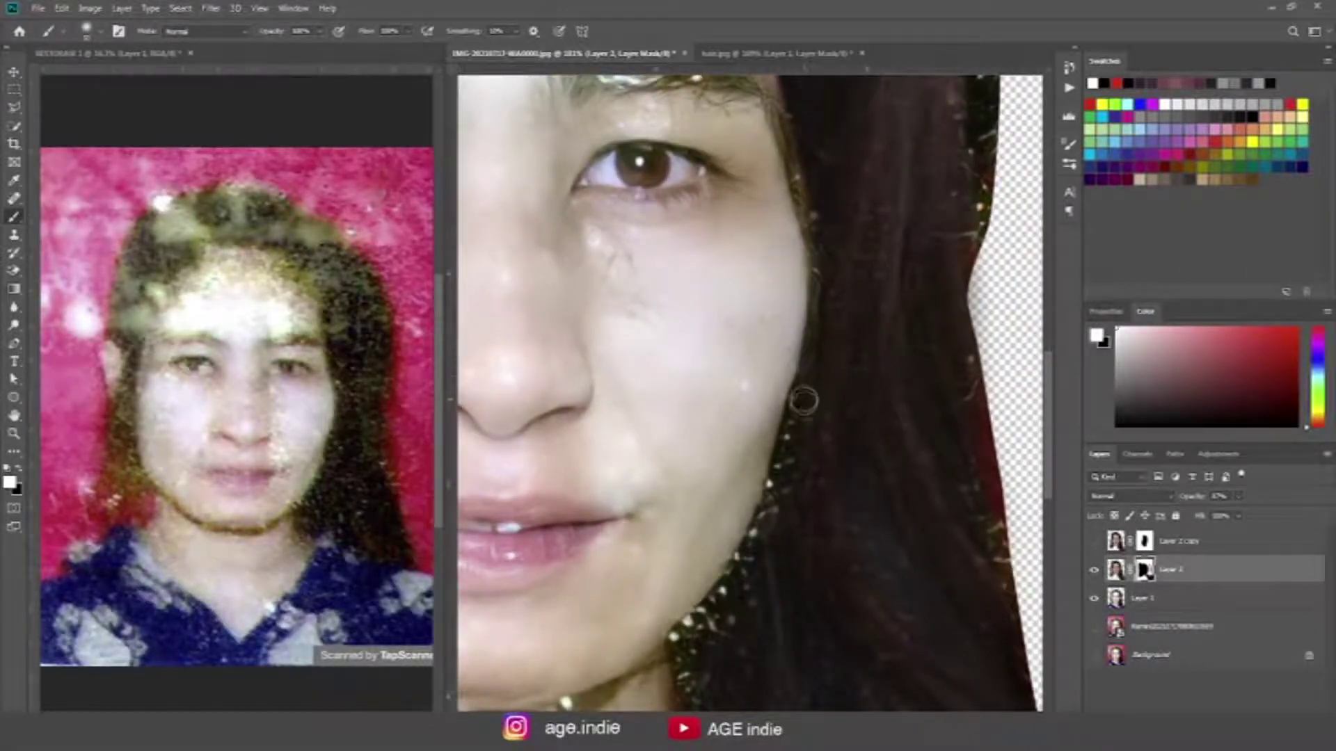
Step: Clean speckles from the mask along the cheek, hair and jaw edges
mouse_move(802, 411)
left_mouse_down()
mouse_move(739, 592)
mouse_move(680, 638)
mouse_move(692, 679)
mouse_move(665, 539)
left_mouse_up()
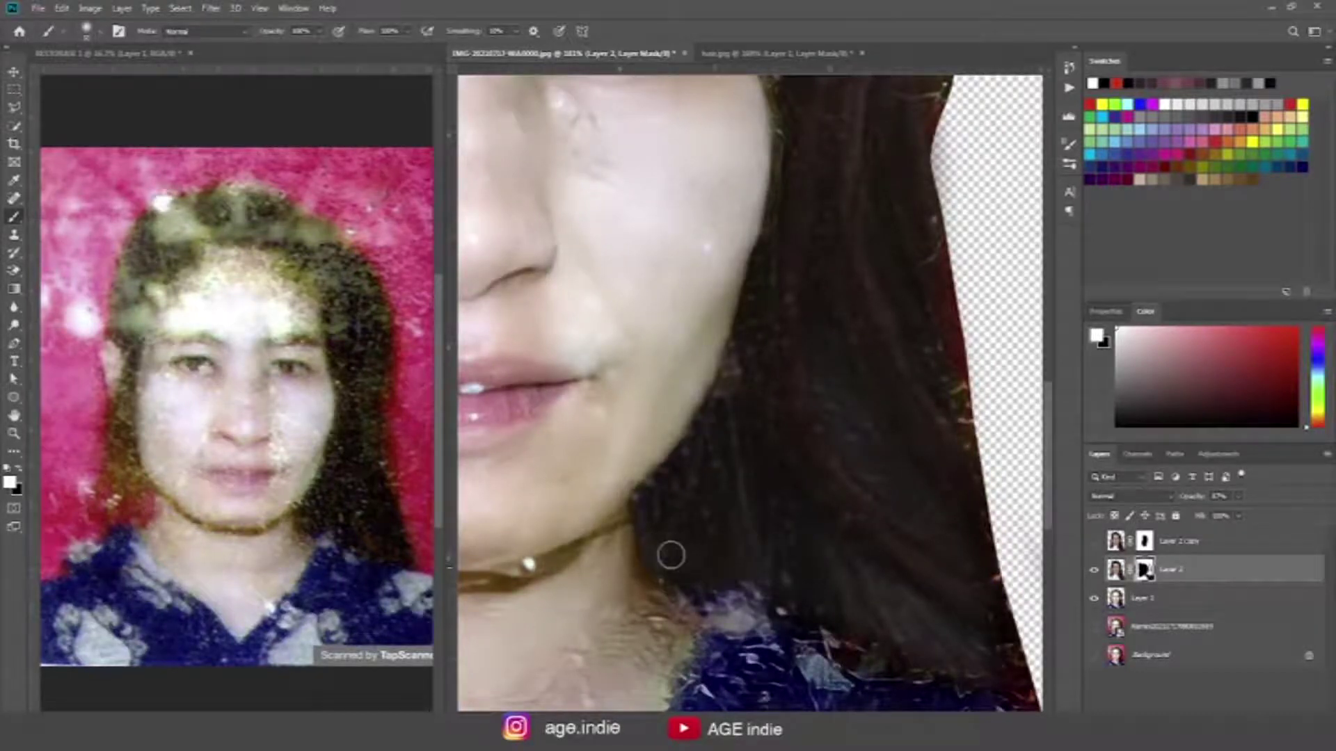
mouse_move(671, 564)
left_mouse_down()
mouse_move(790, 602)
mouse_move(807, 633)
mouse_move(865, 670)
mouse_move(967, 696)
left_mouse_up()
key("x")
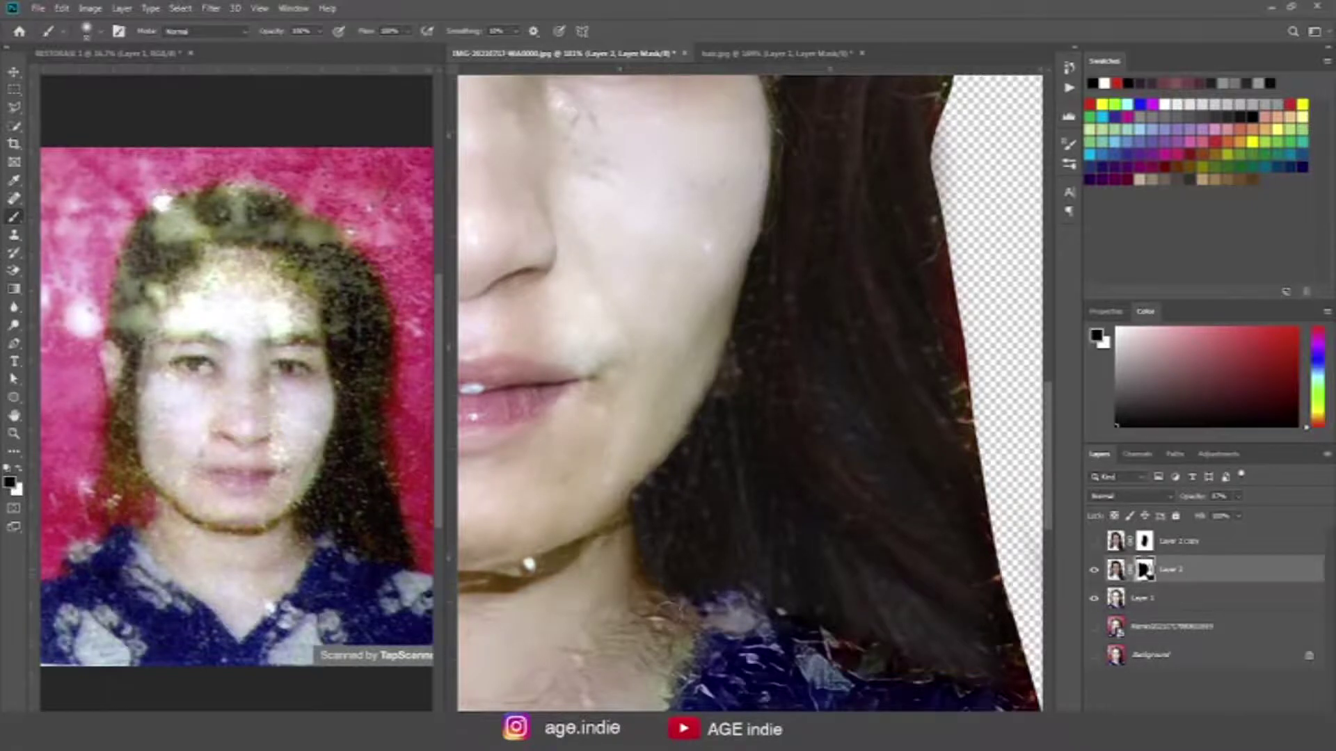
key("ctrl+0")
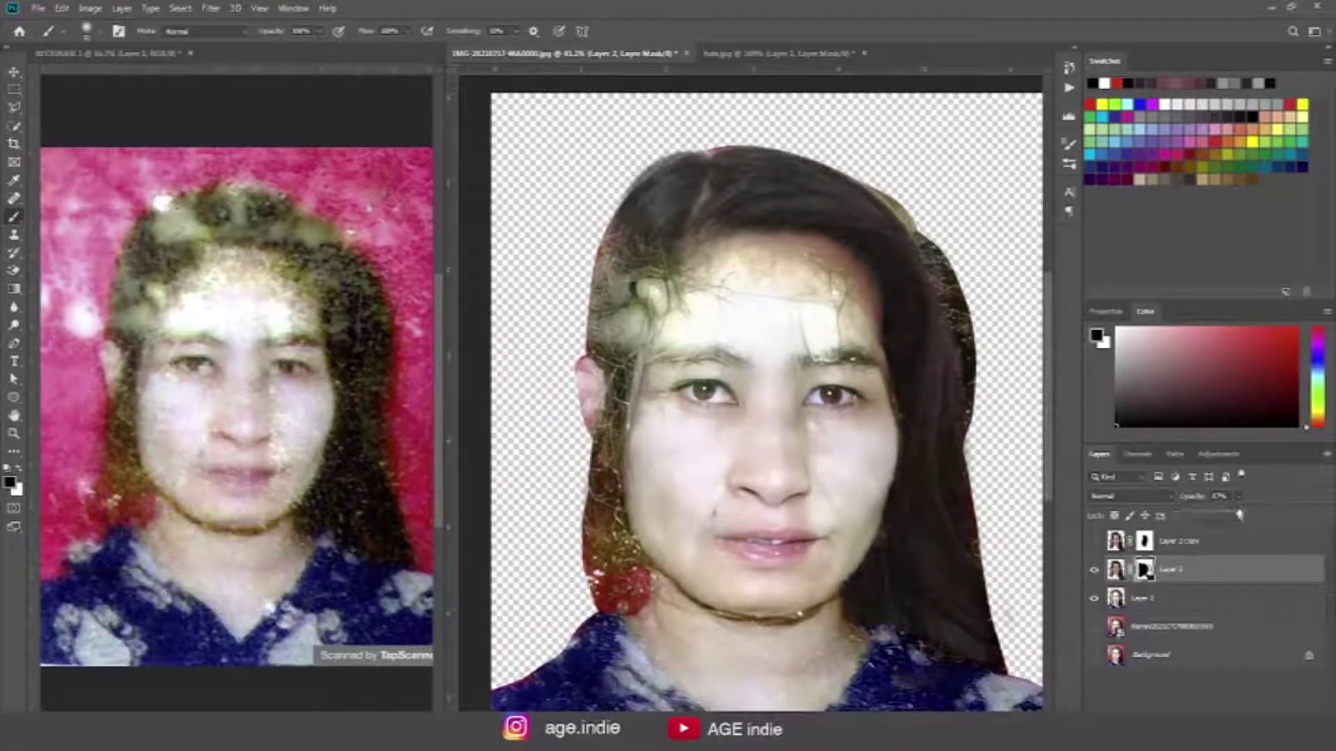
Step: Set Layer 2's opacity to 100% and inspect the eye and forehead hair edge
left_click_drag(1241, 516, 1264, 518)
scroll(895, 520, "up", 5, "alt")
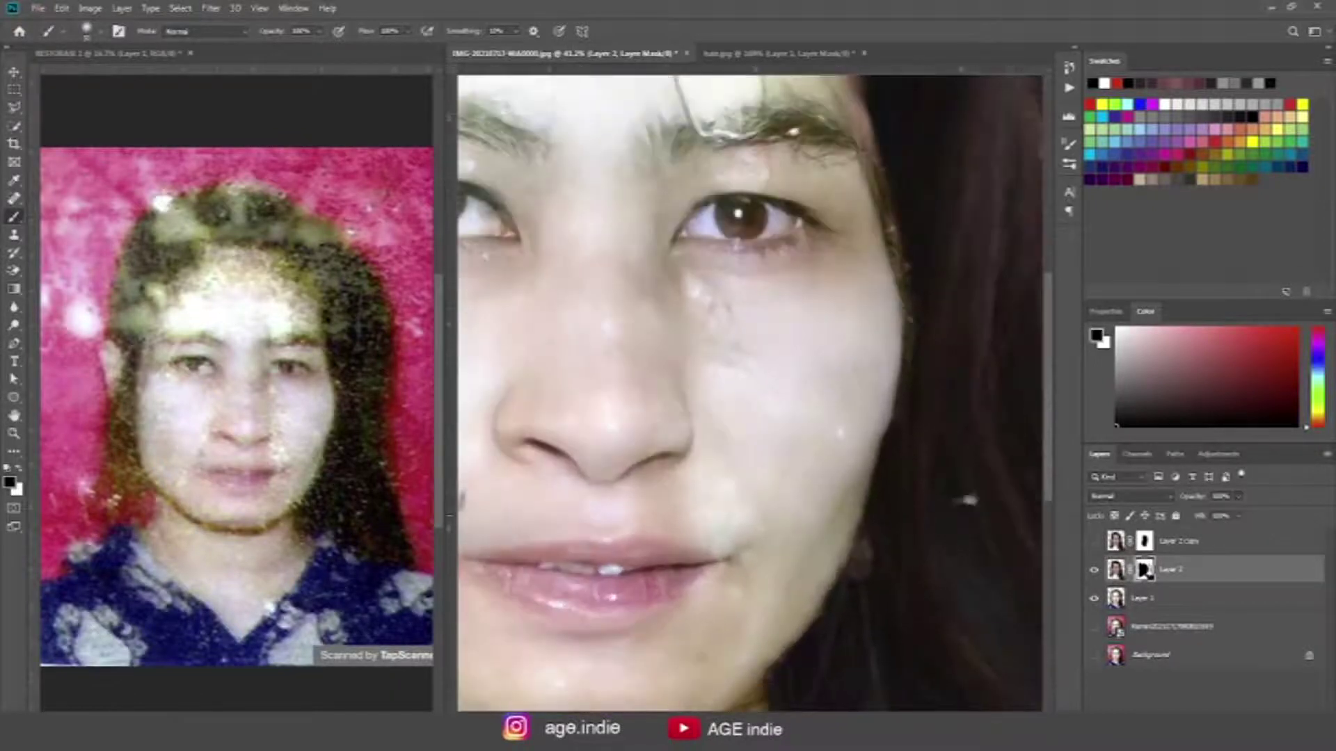
left_click_drag(895, 521, 692, 538)
left_click_drag(740, 421, 848, 435)
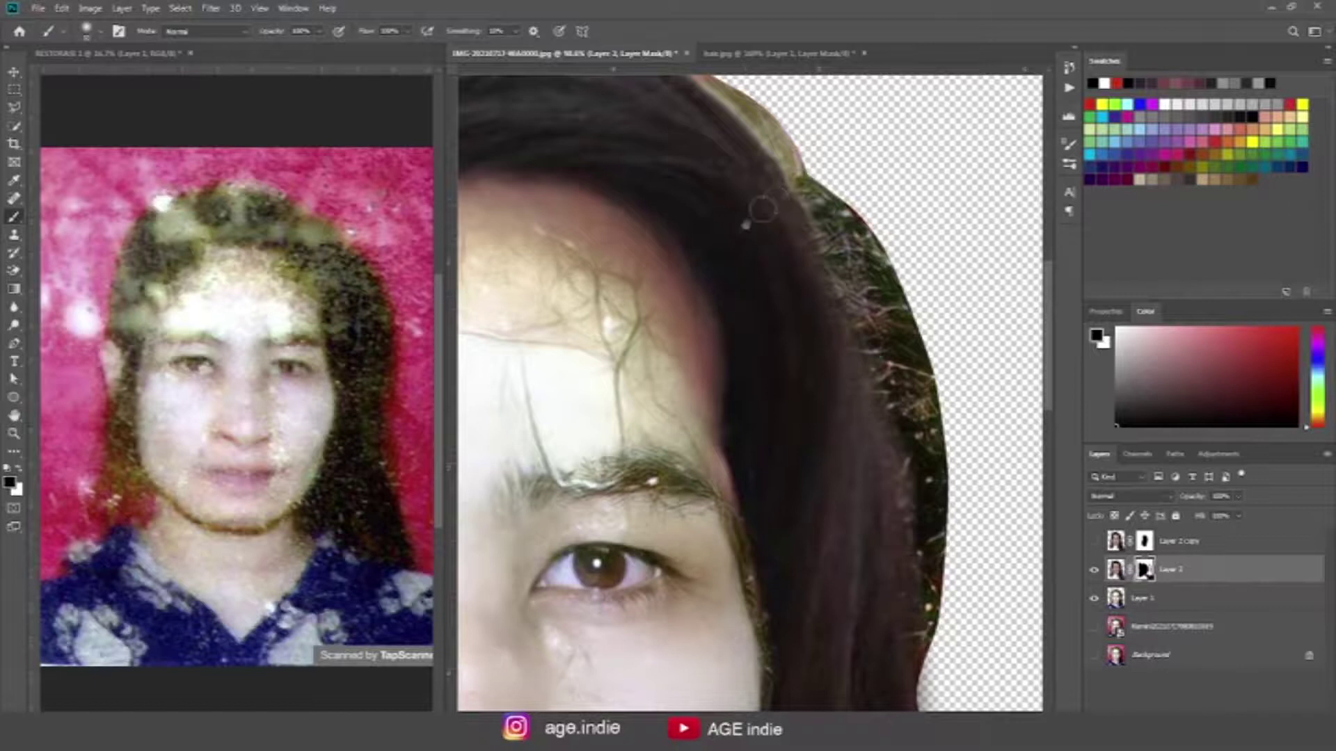
scroll(744, 298, "down", 2, "alt")
scroll(696, 348, "down", 2, "alt")
scroll(660, 407, "down", 1, "alt")
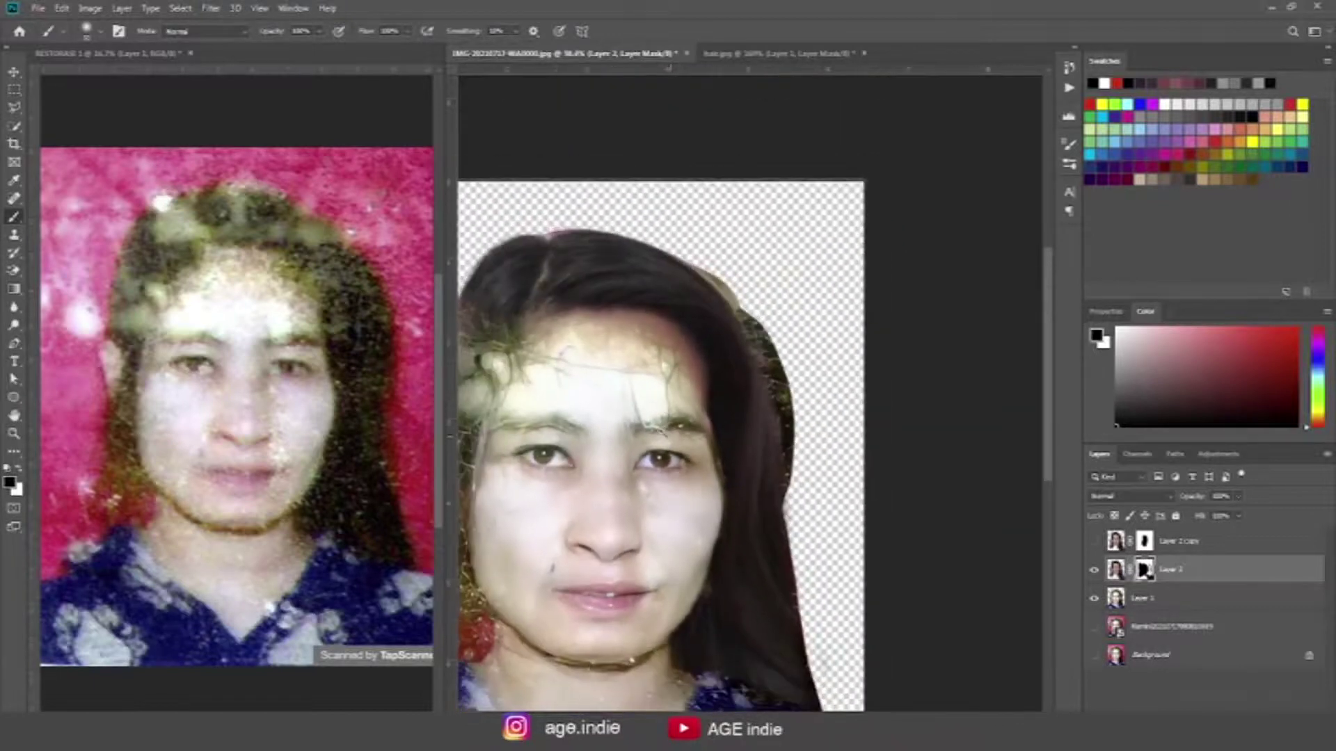
key("ctrl+0")
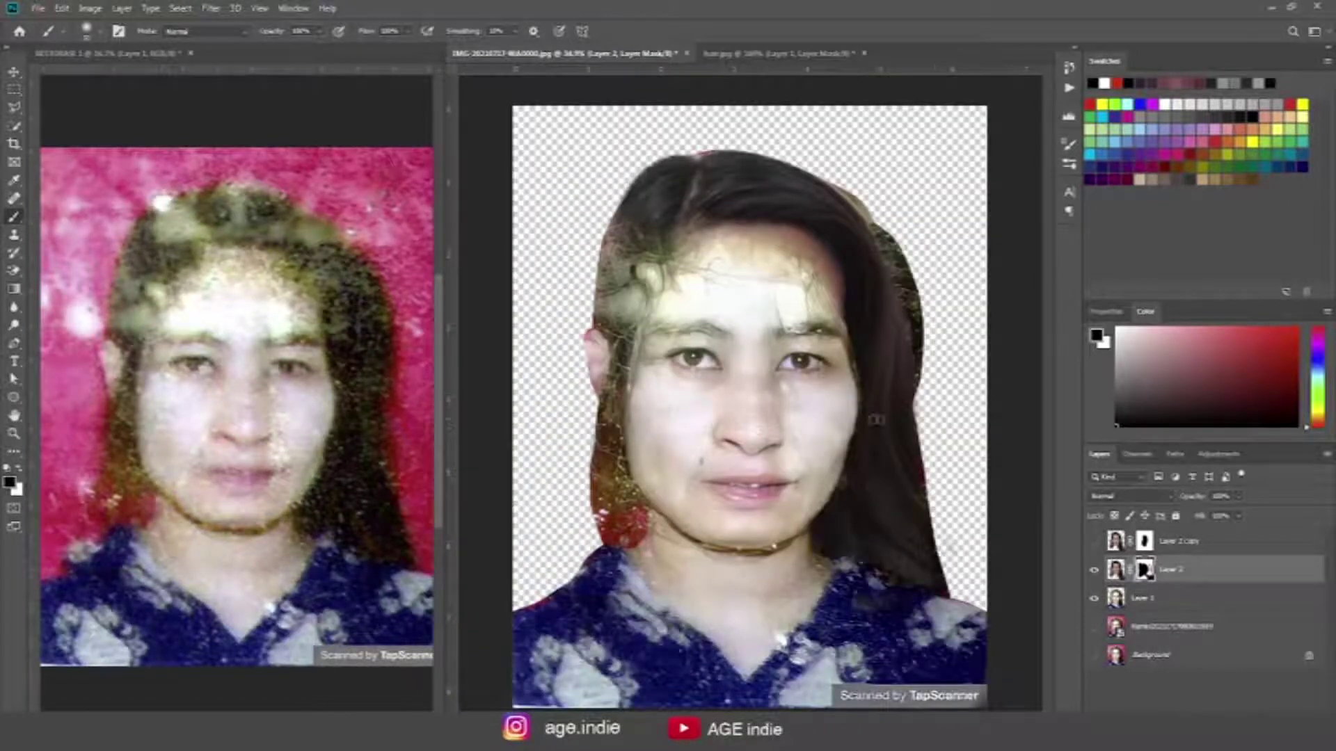
Step: Show and select Layer 2 copy, hide Layer 2, and paint its mask around crown and right side
left_click(1094, 541)
left_click(1183, 542)
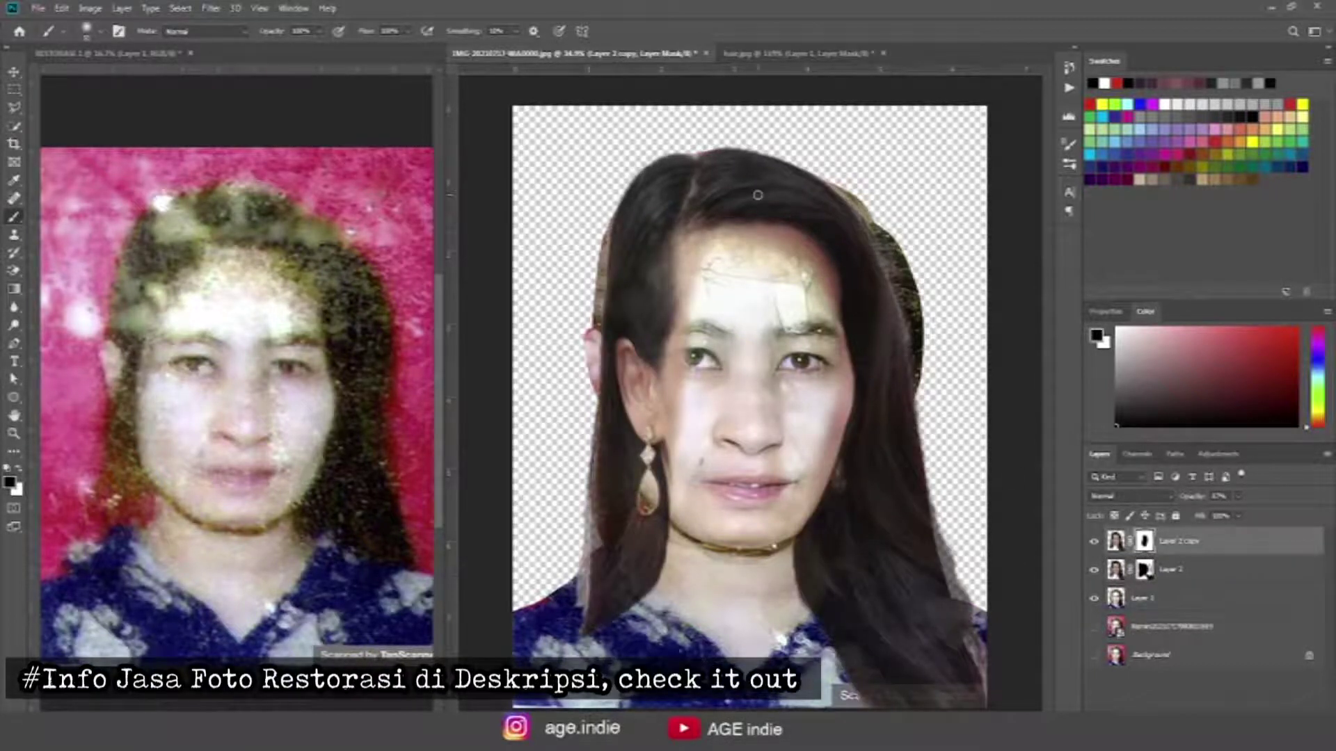
left_click_drag(757, 195, 745, 185)
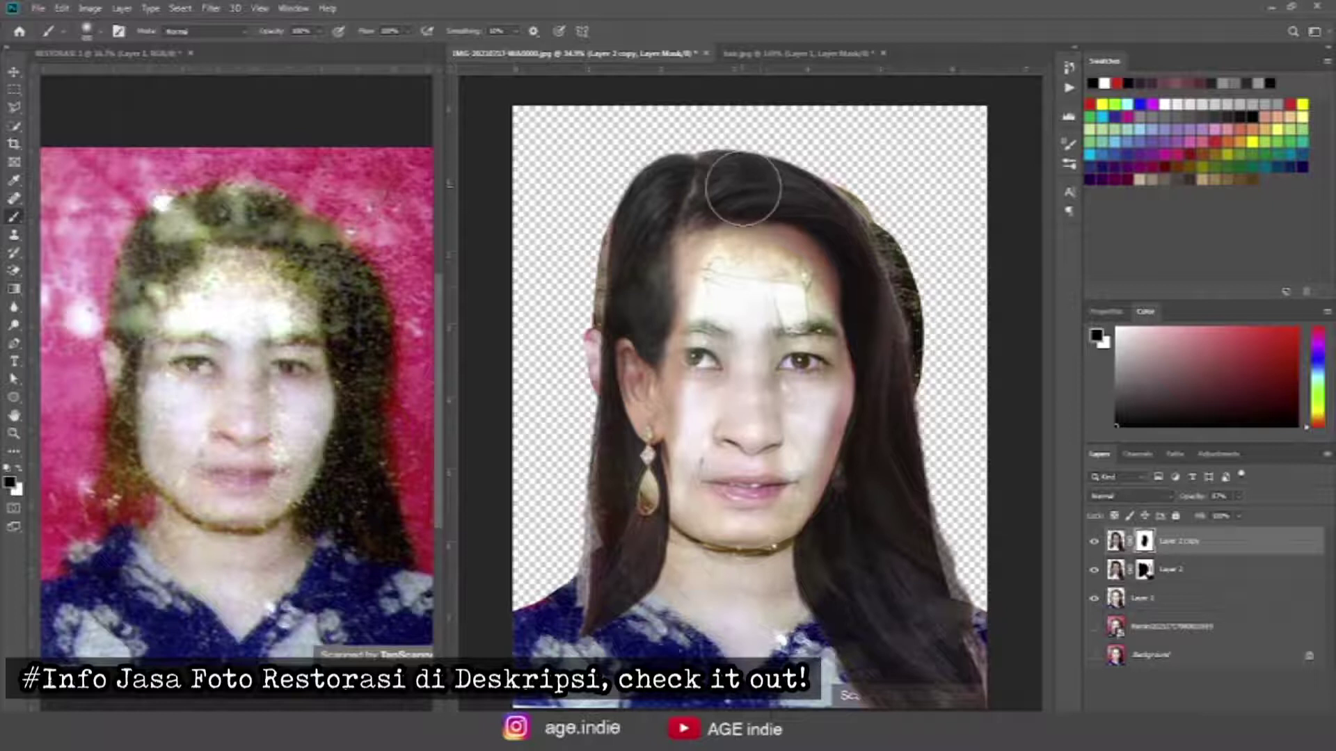
left_click(1093, 569)
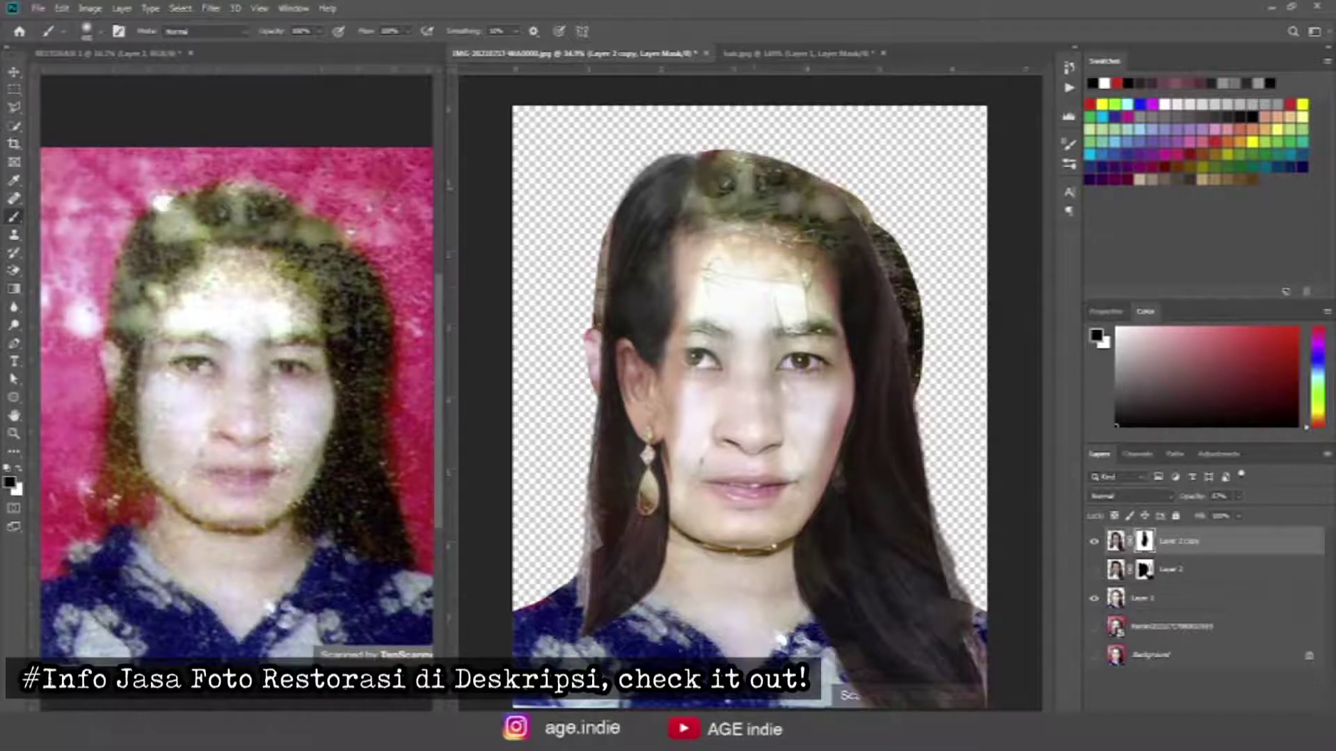
mouse_move(918, 445)
left_mouse_down()
mouse_move(834, 599)
mouse_move(873, 600)
left_mouse_up()
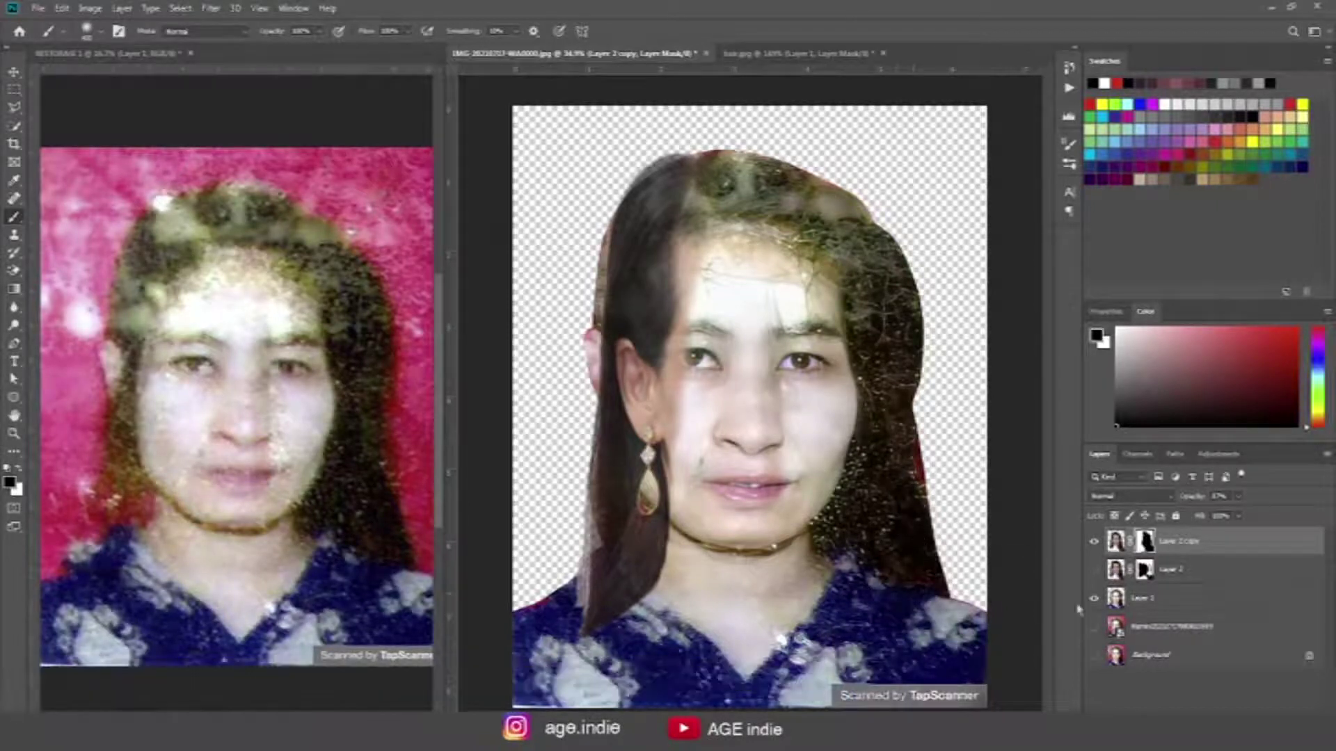
left_click(1095, 571)
left_click_drag(901, 427, 882, 281)
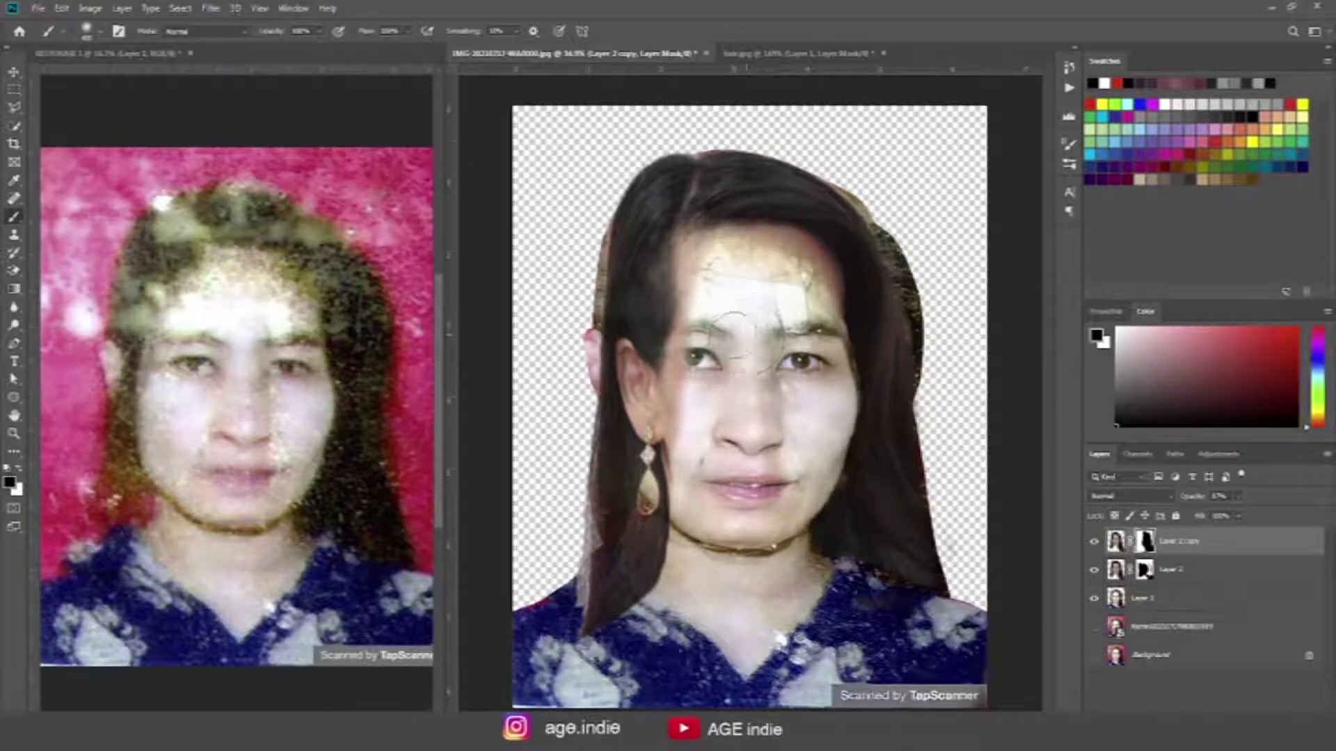
Step: Warp Layer 2 copy's image, bending its left hair outward and bowing its right edge slightly
key("ctrl+2")
key("ctrl+t")
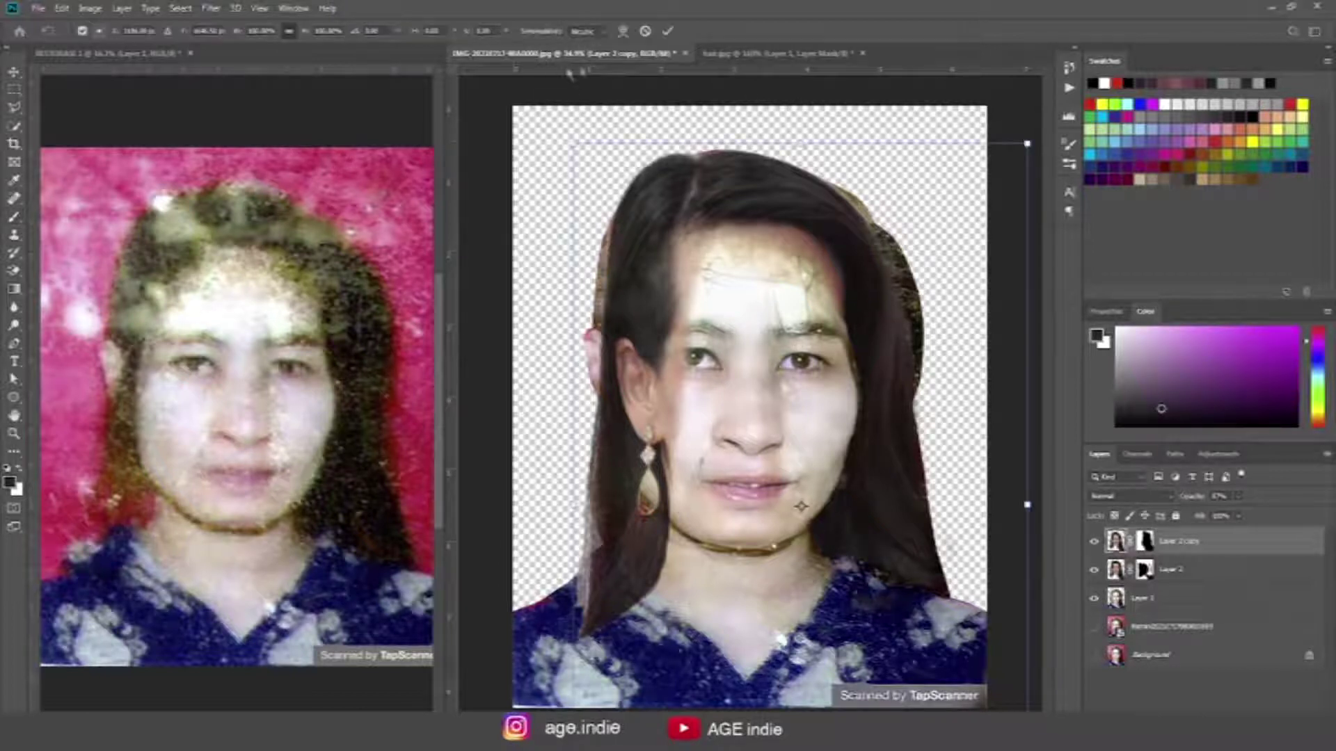
left_click(623, 32)
left_click_drag(575, 387, 530, 374)
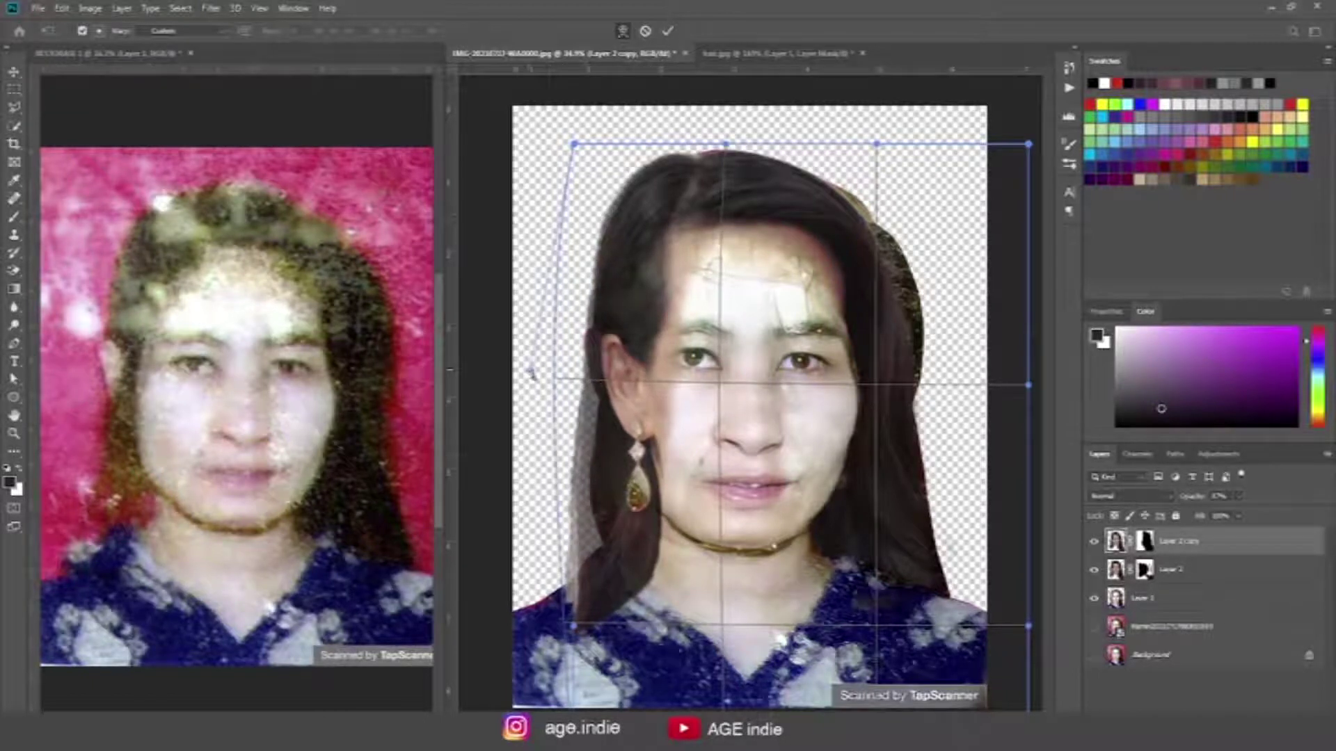
left_click_drag(1034, 398, 1043, 393)
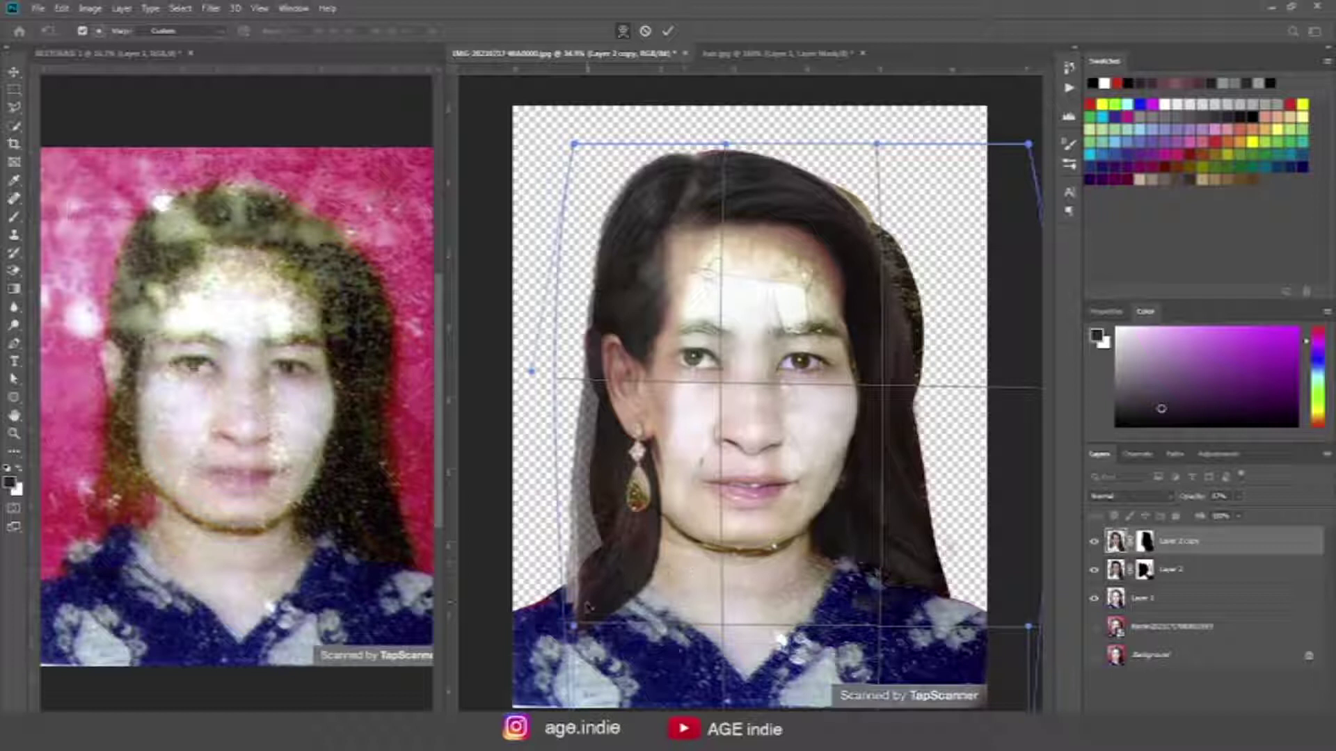
key("Return")
key("b")
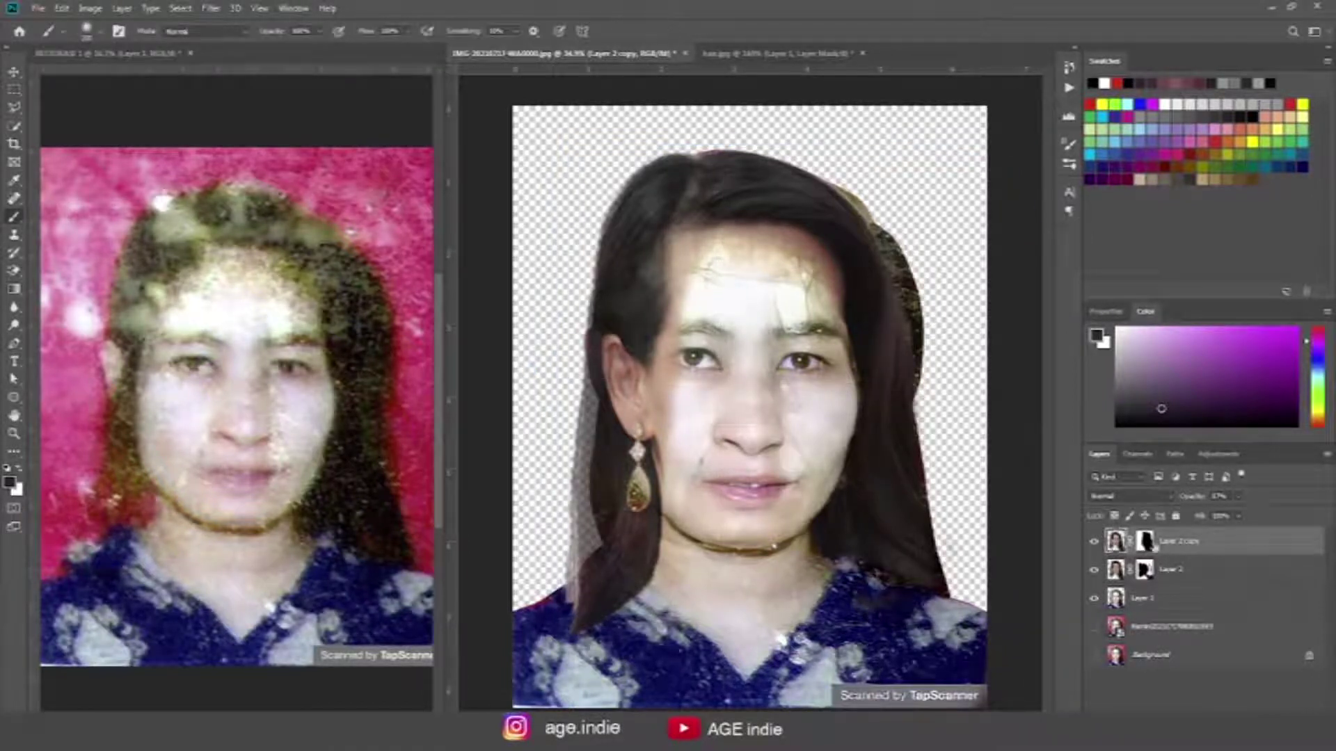
Step: Increase Layer 2 copy's opacity, target its mask, and zoom in on the face
left_click_drag(1241, 517, 1279, 533)
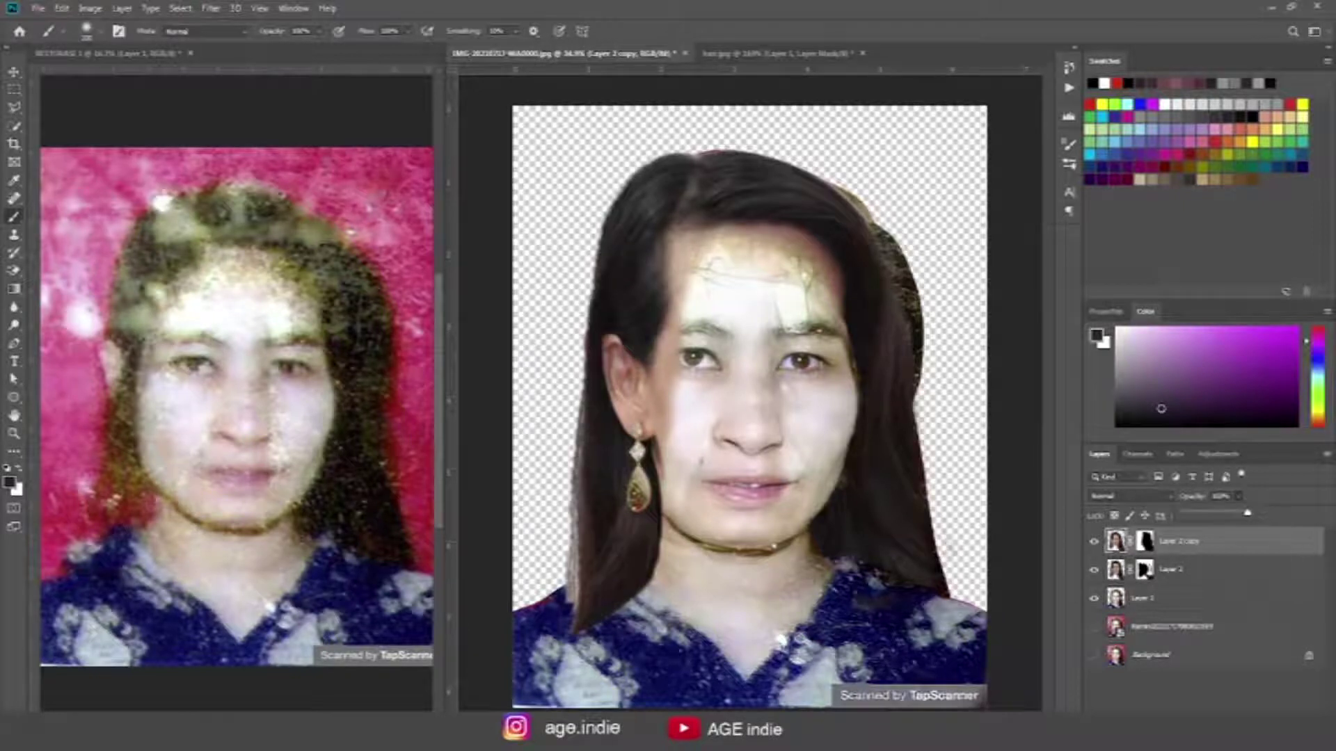
left_click(1145, 546)
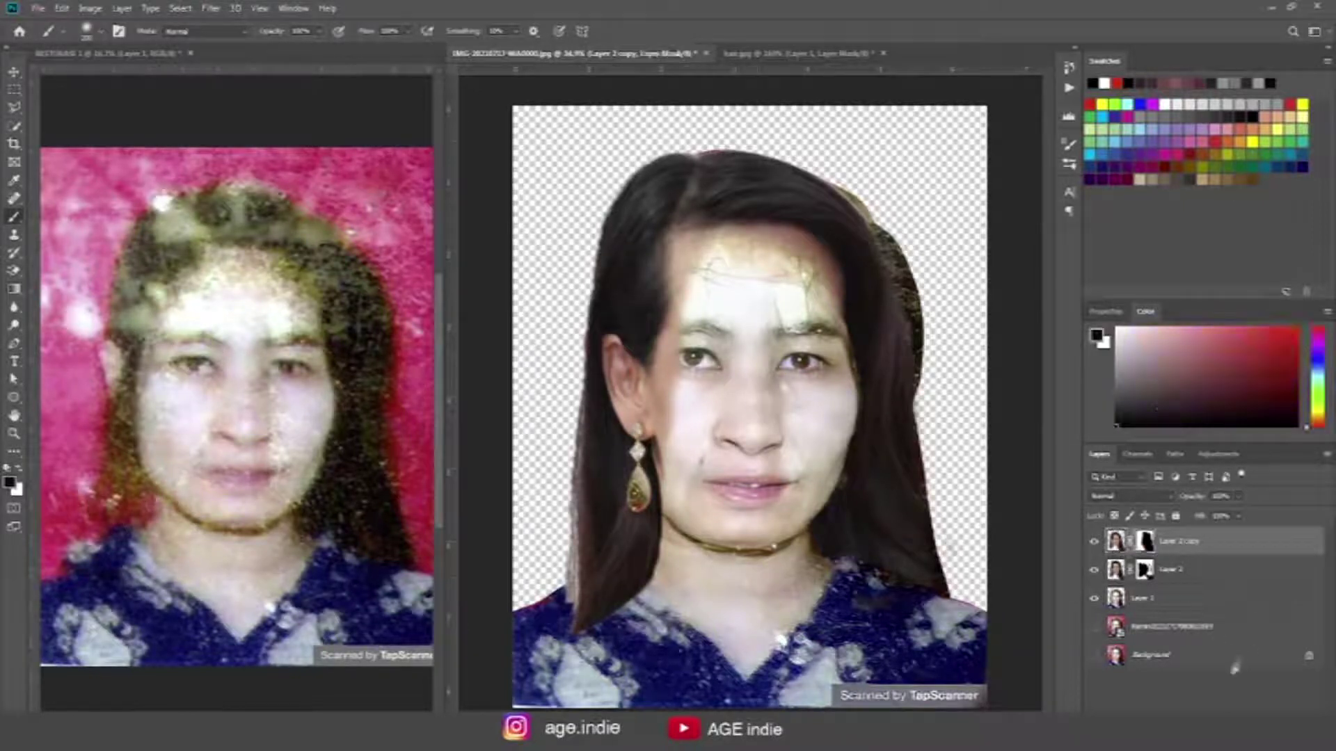
key("x")
key("ctrl+plus")
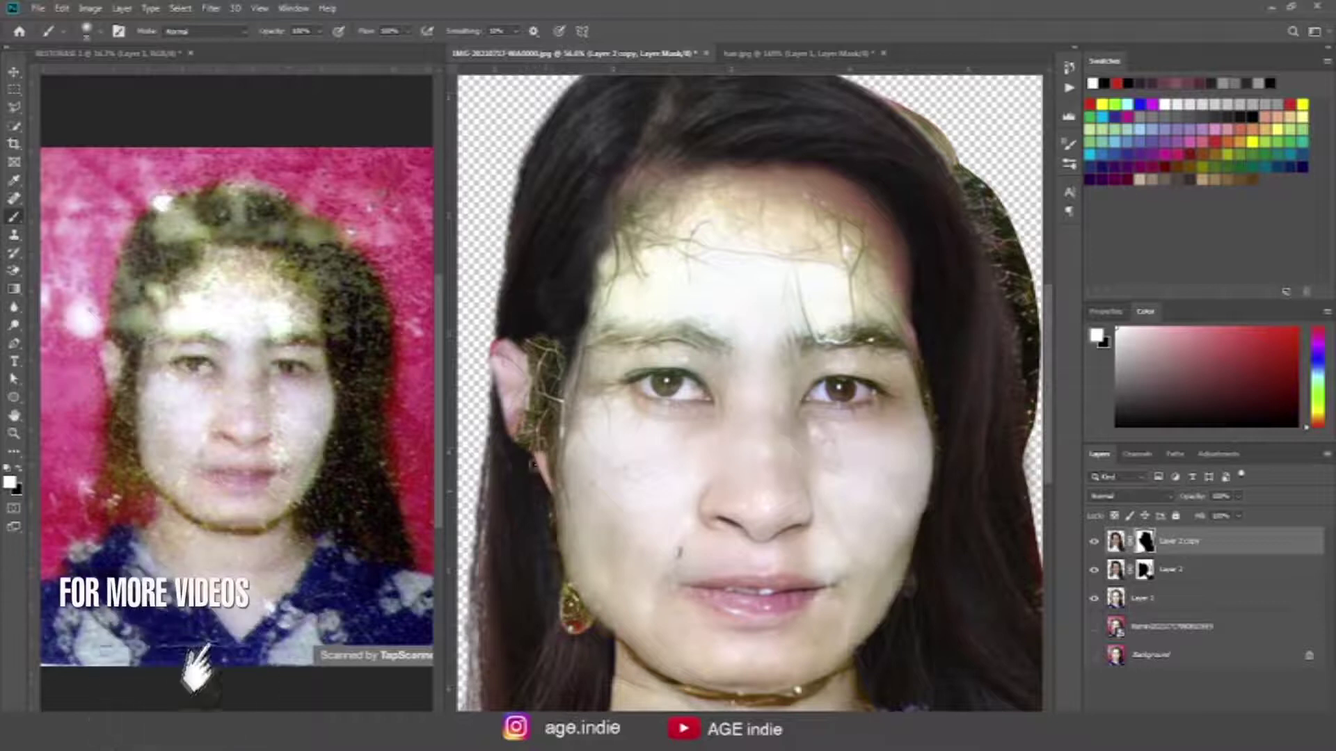
key("x")
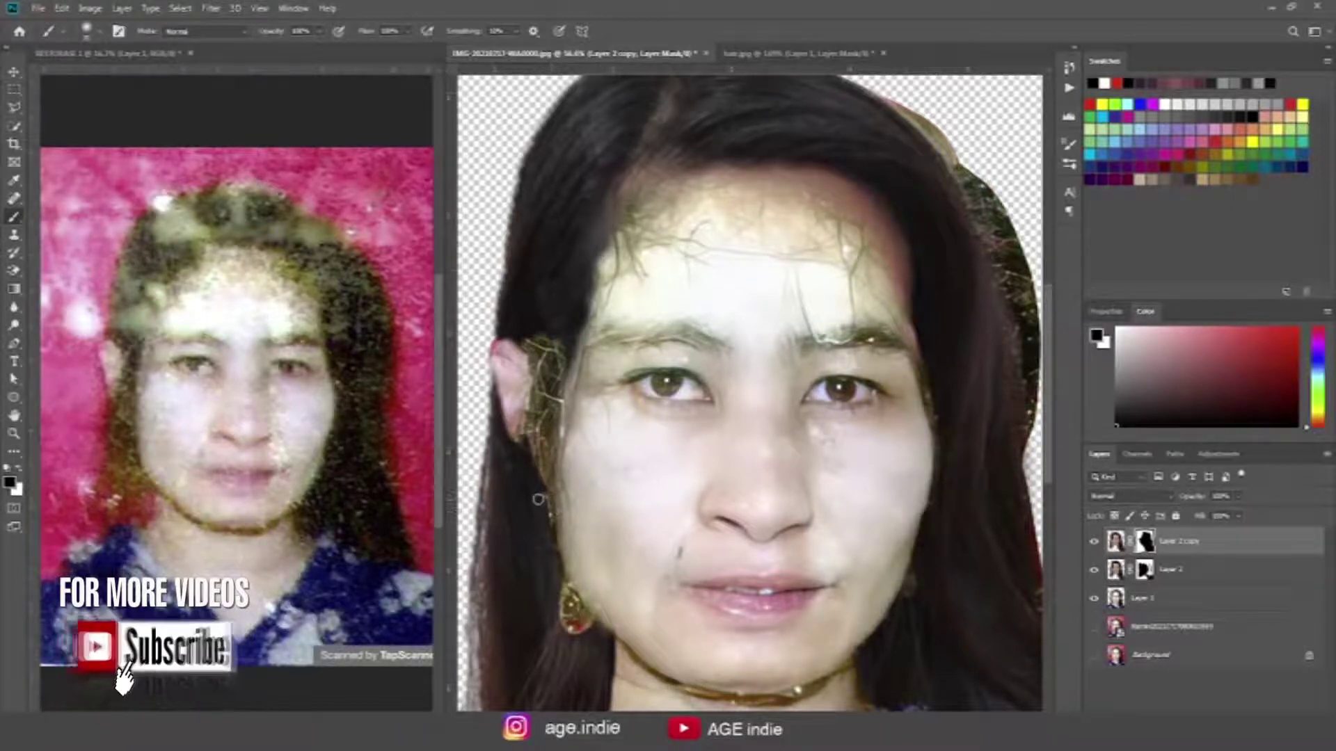
key("x")
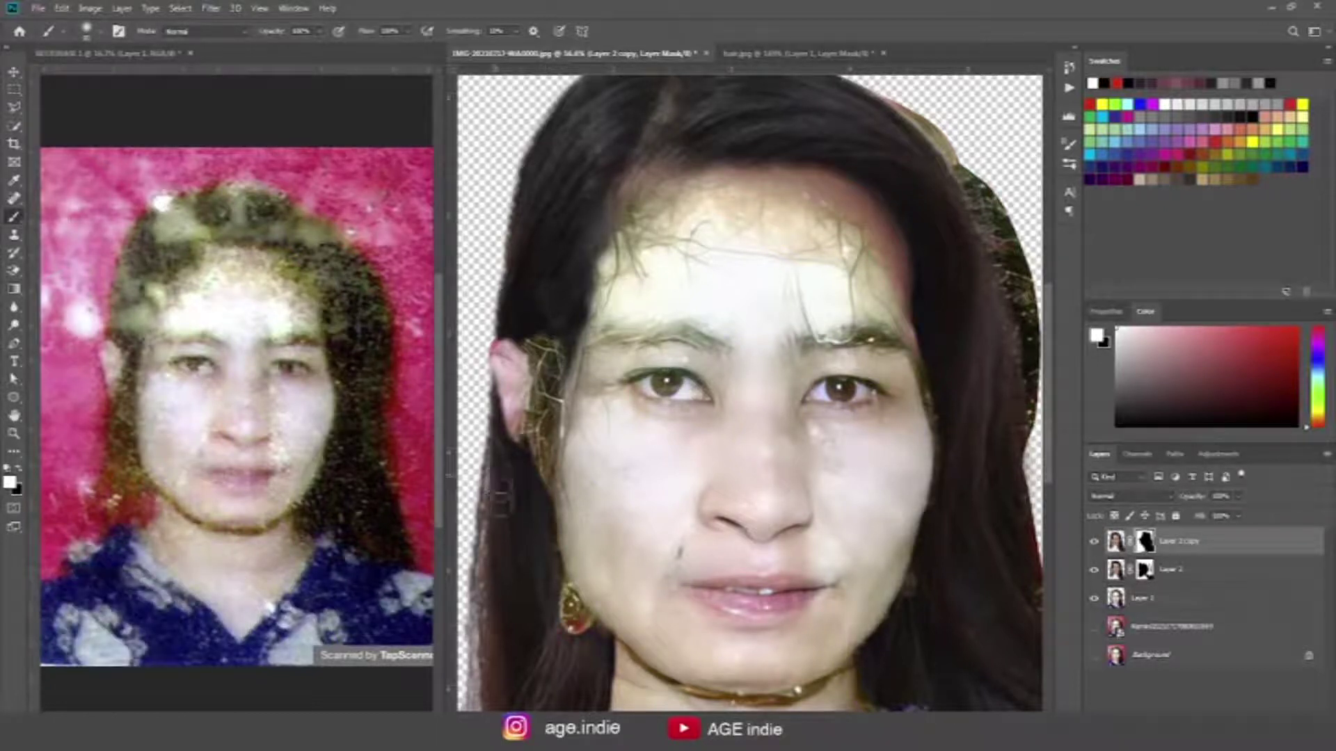
key("x")
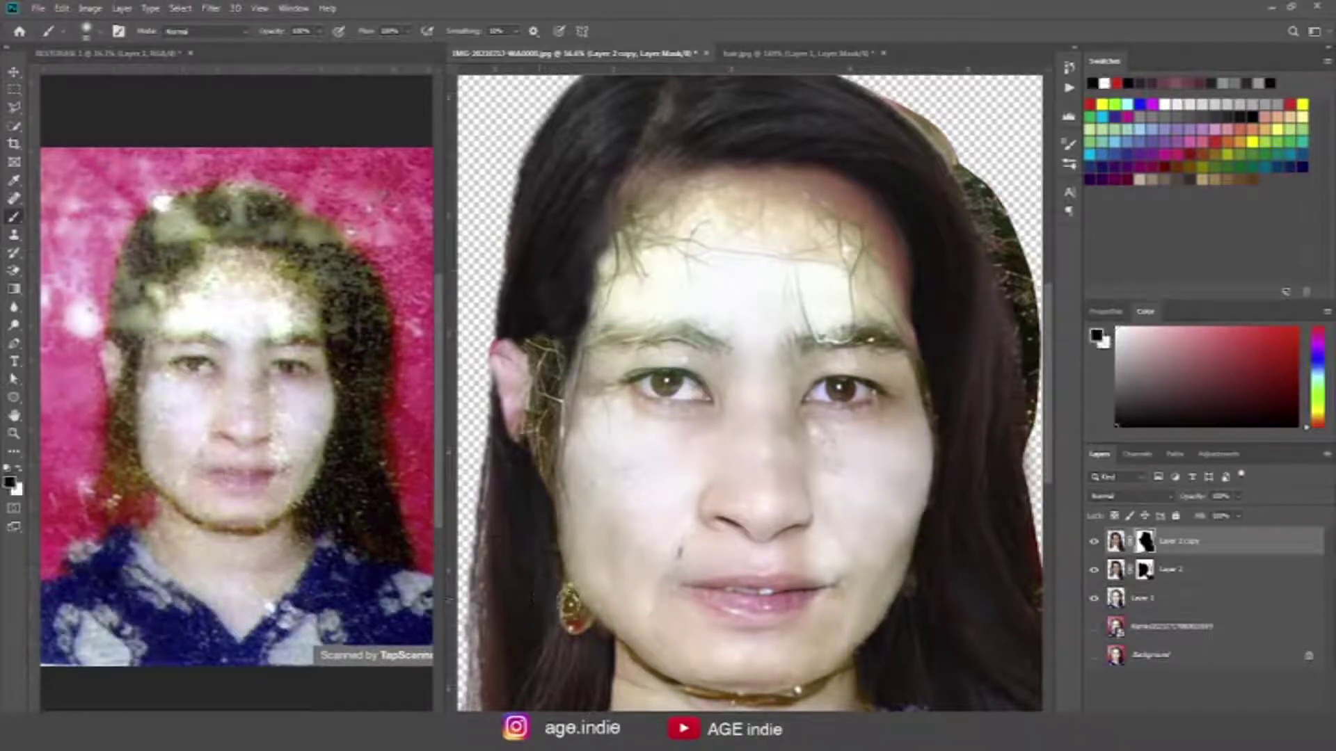
Step: Mask out hair and the red bead by the earring, revealing the neck and shirt shoulder
left_click_drag(567, 611, 578, 644)
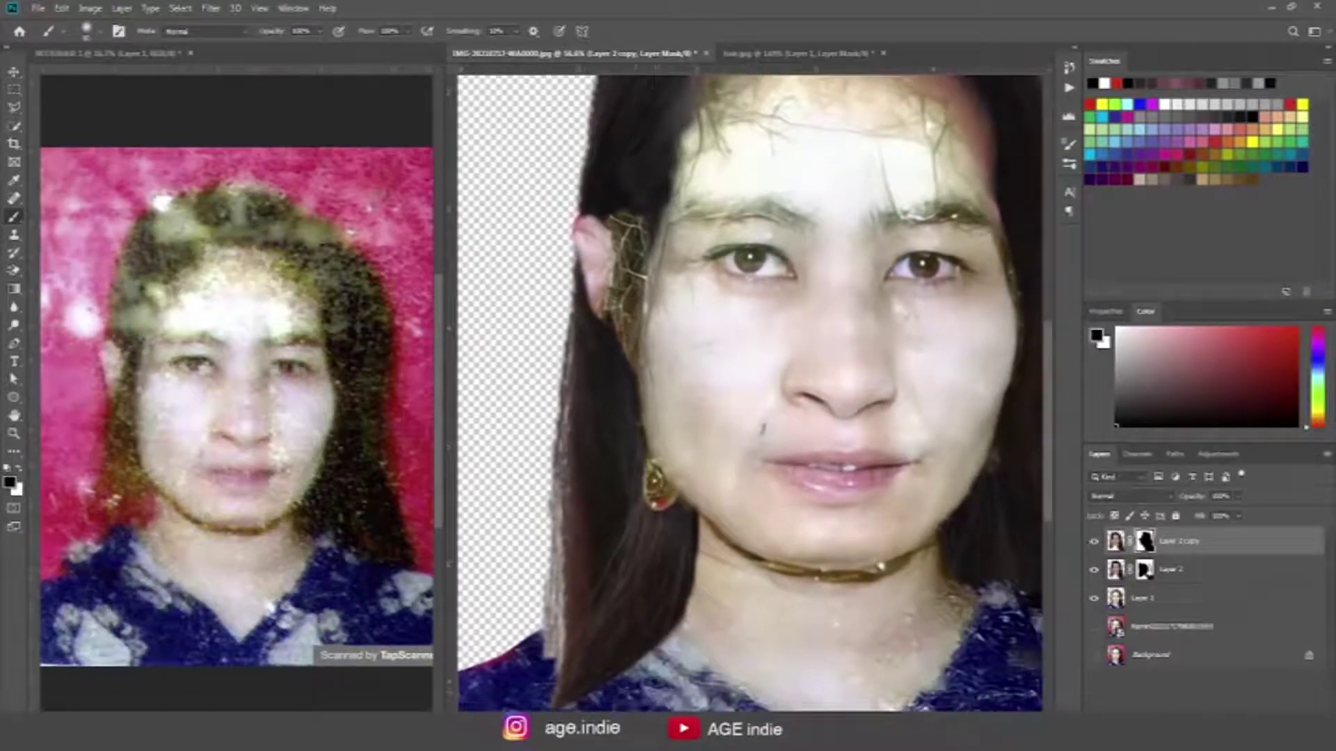
mouse_move(626, 668)
left_mouse_down()
mouse_move(643, 622)
mouse_move(548, 652)
mouse_move(650, 602)
left_mouse_up()
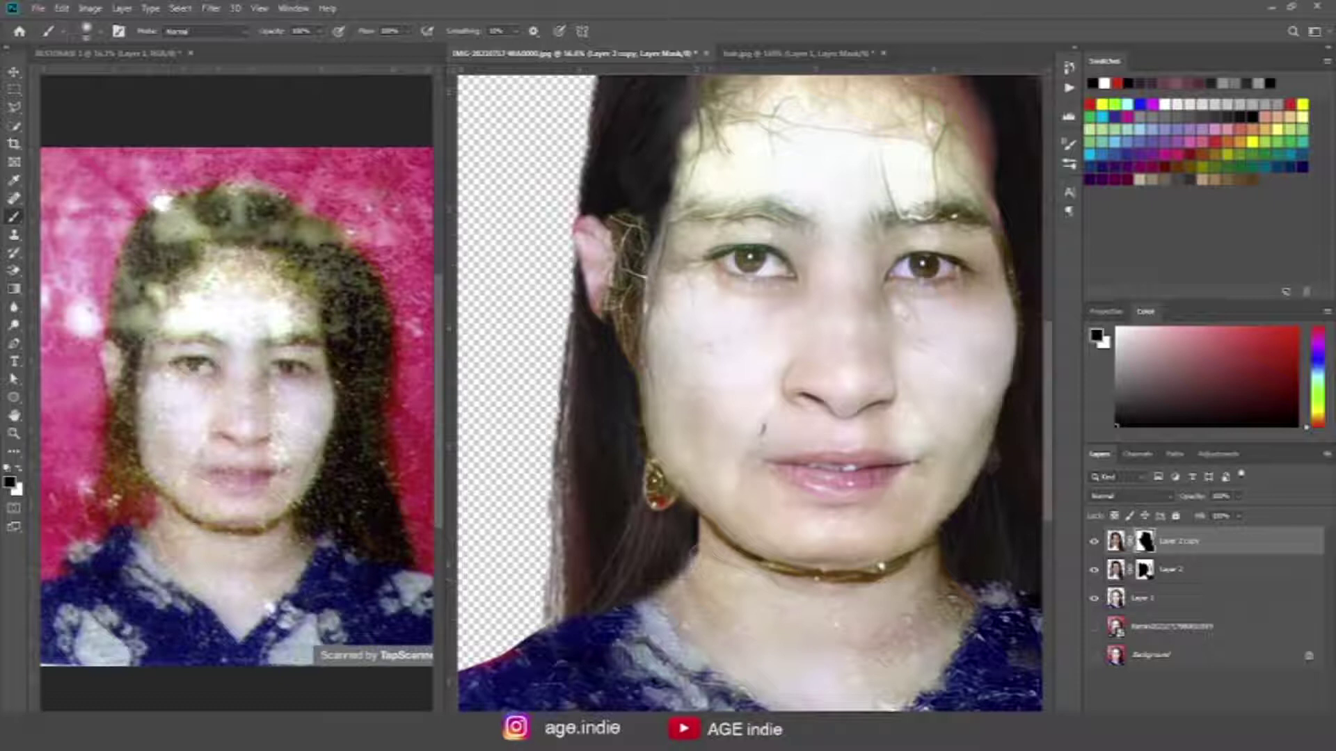
left_click_drag(620, 614, 586, 617)
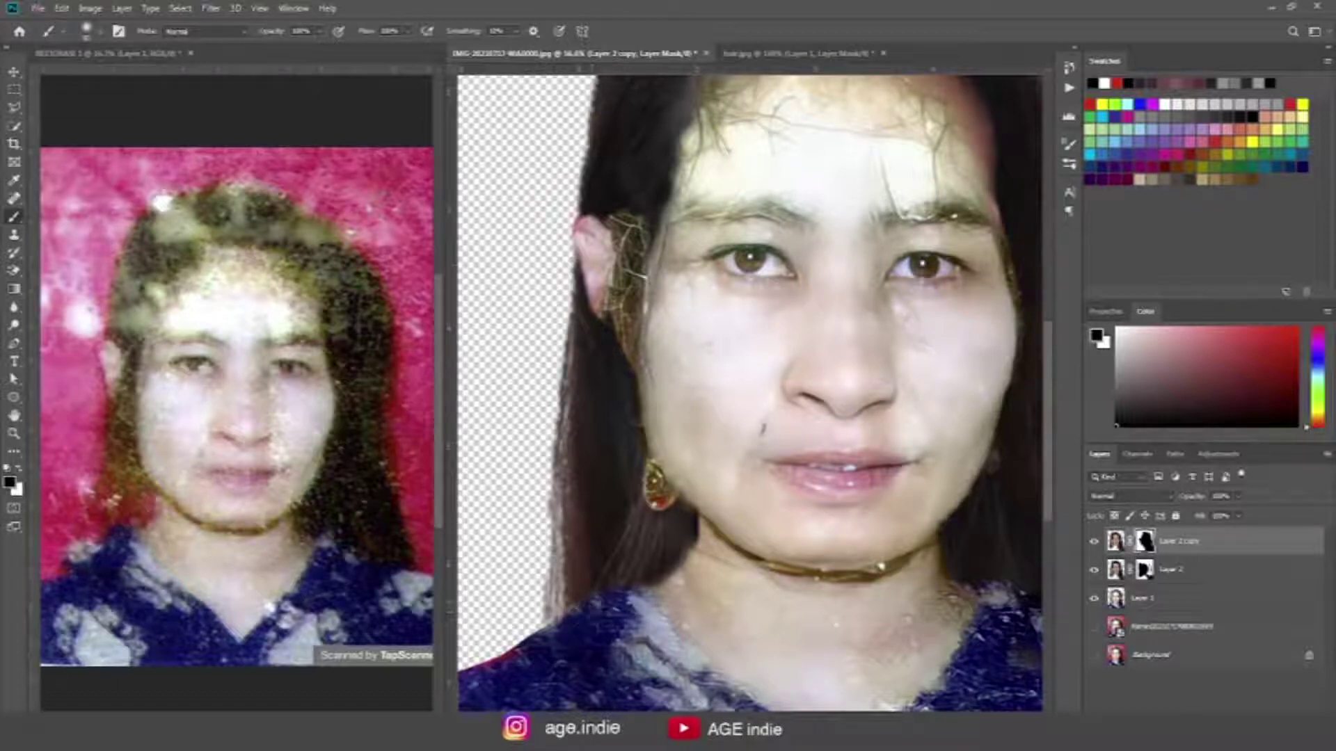
left_click_drag(772, 441, 720, 518)
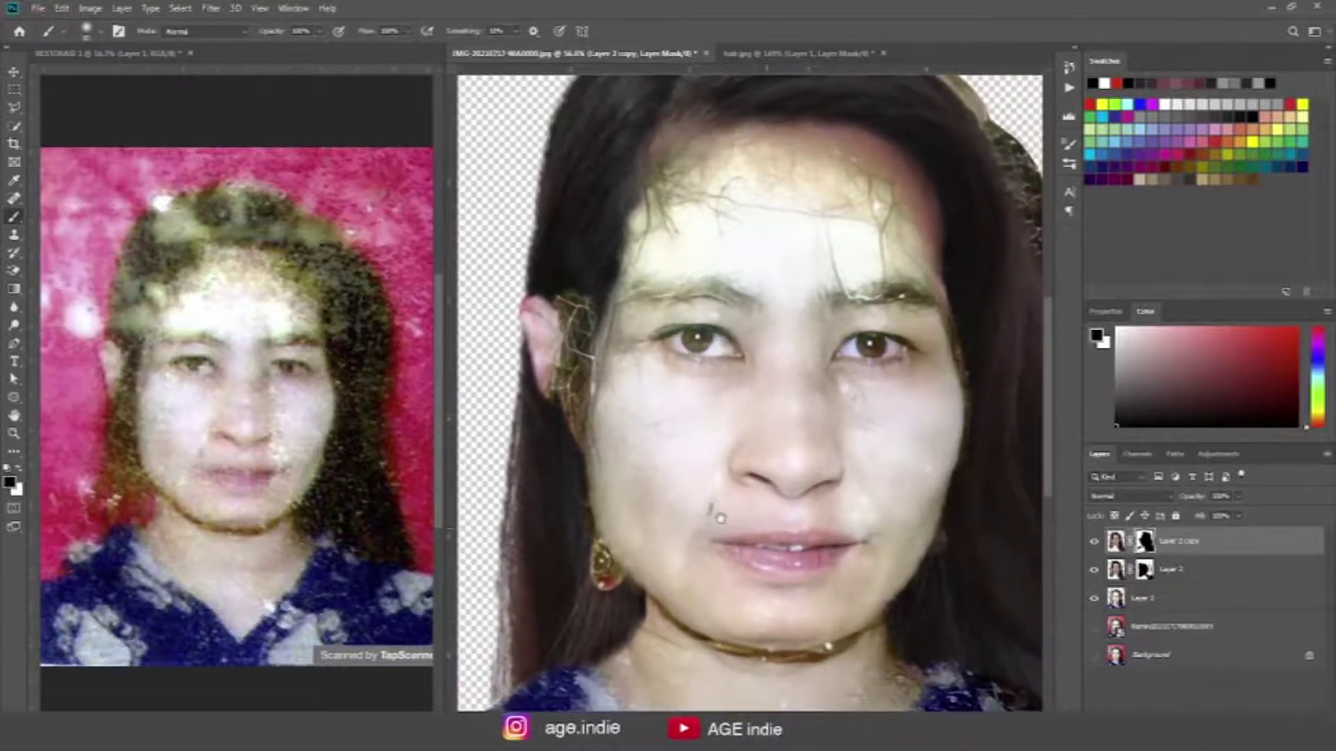
key("ctrl+minus")
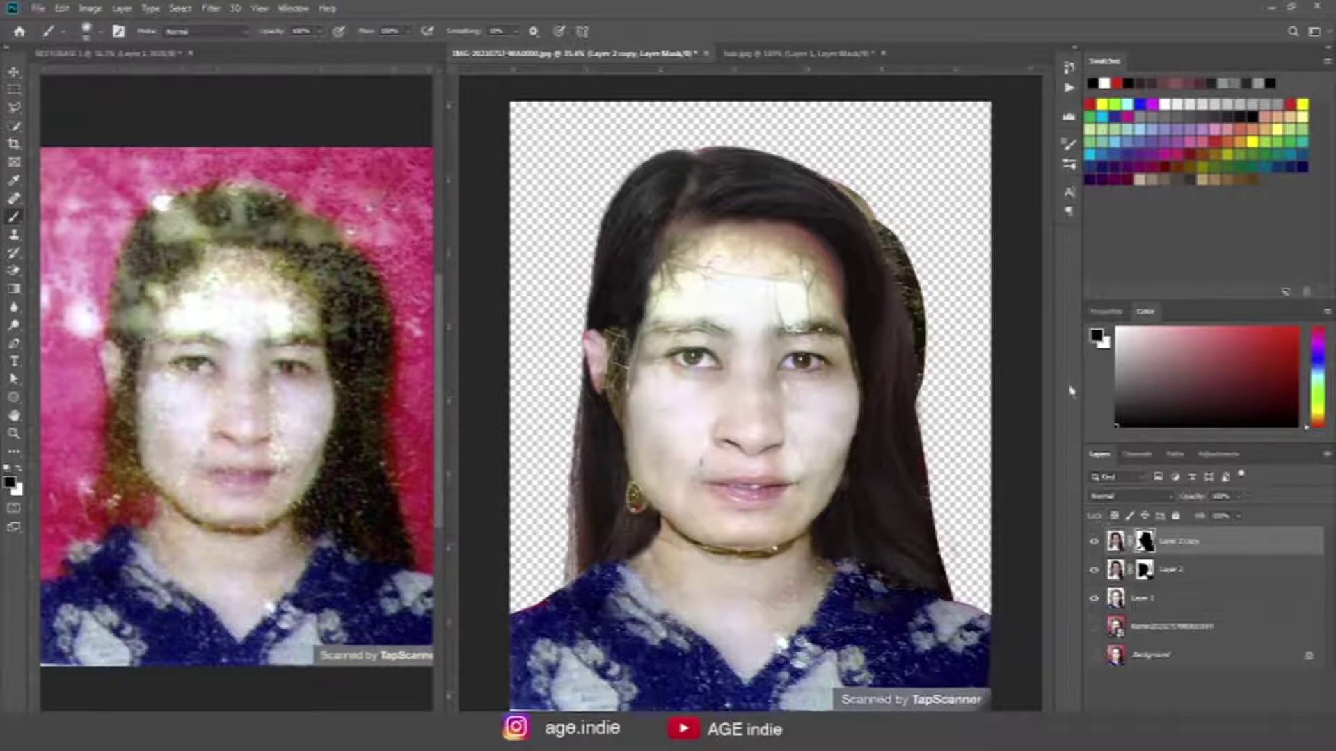
Step: Apply Layer 2's layer mask permanently
left_click(1183, 570)
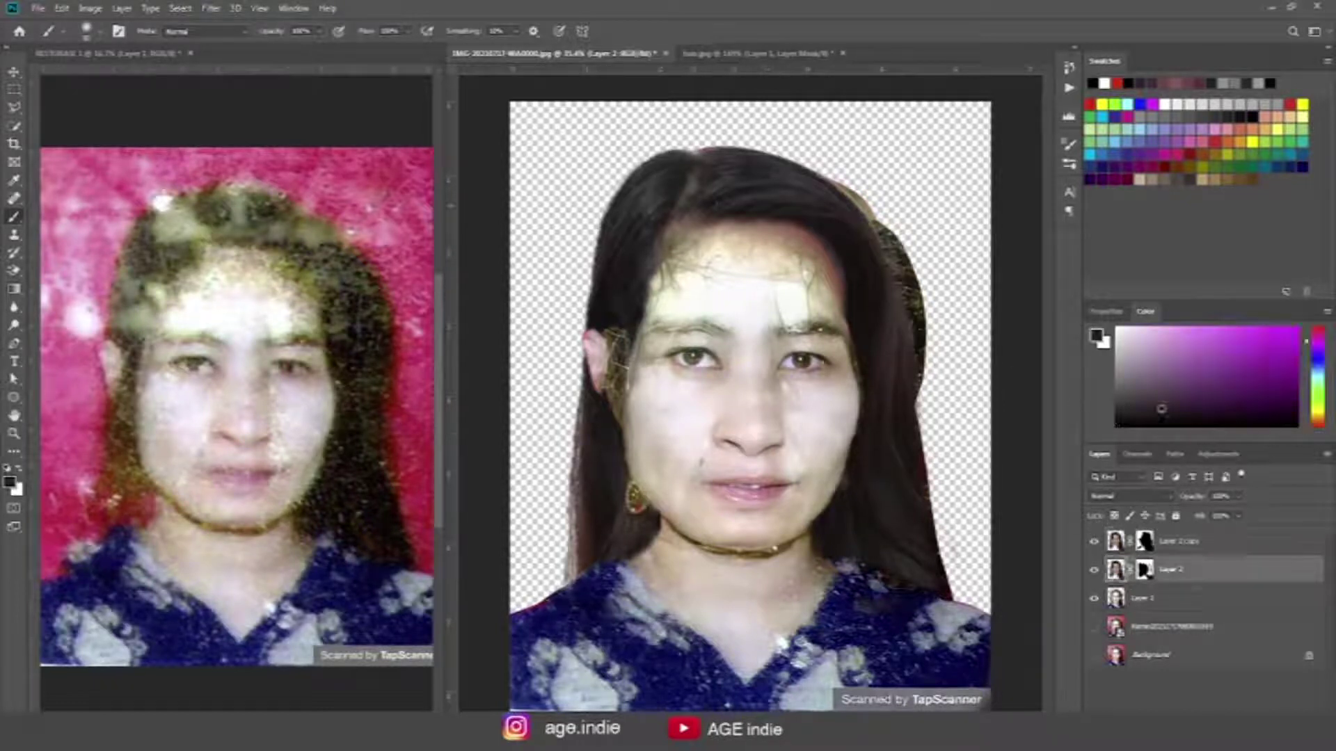
right_click(1144, 577)
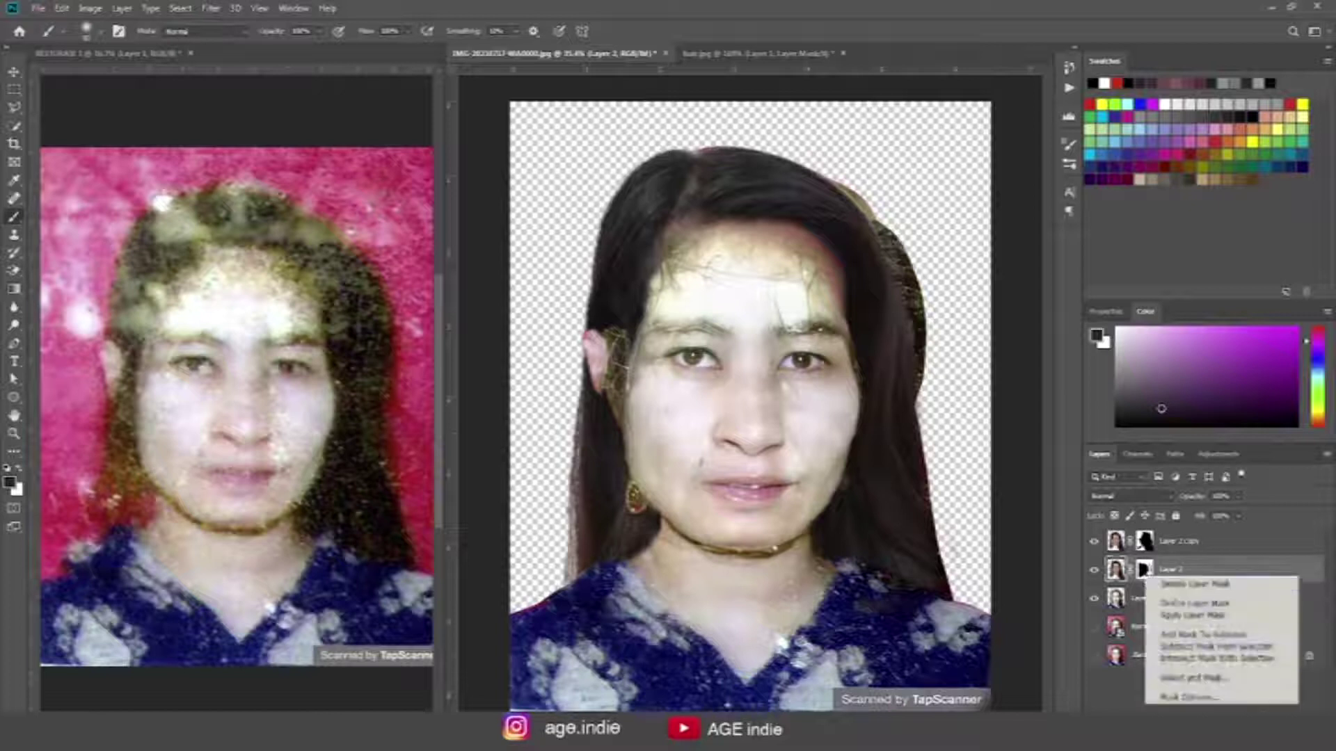
left_click(1214, 618)
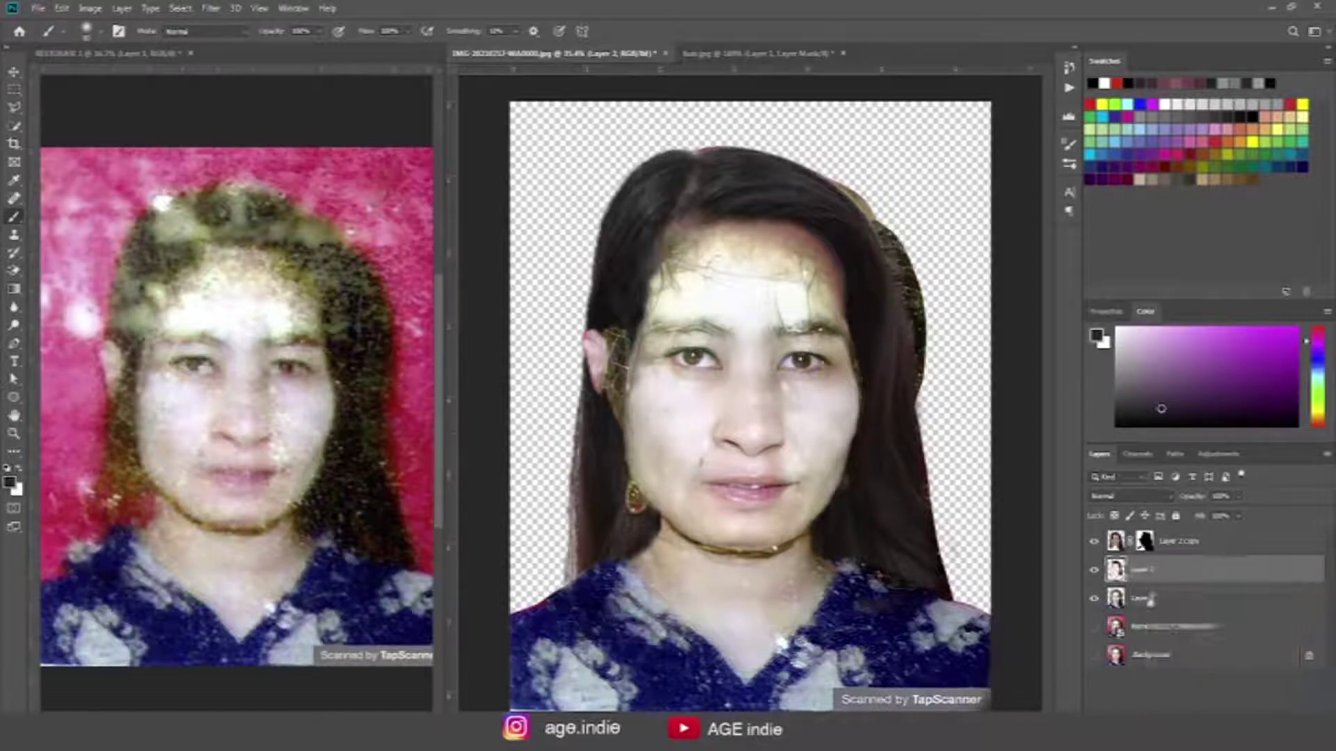
Step: Push Layer 2's right hair edge outward with an enlarged Liquify Forward Warp brush
left_click(211, 9)
left_click(230, 113)
key("ctrl+plus")
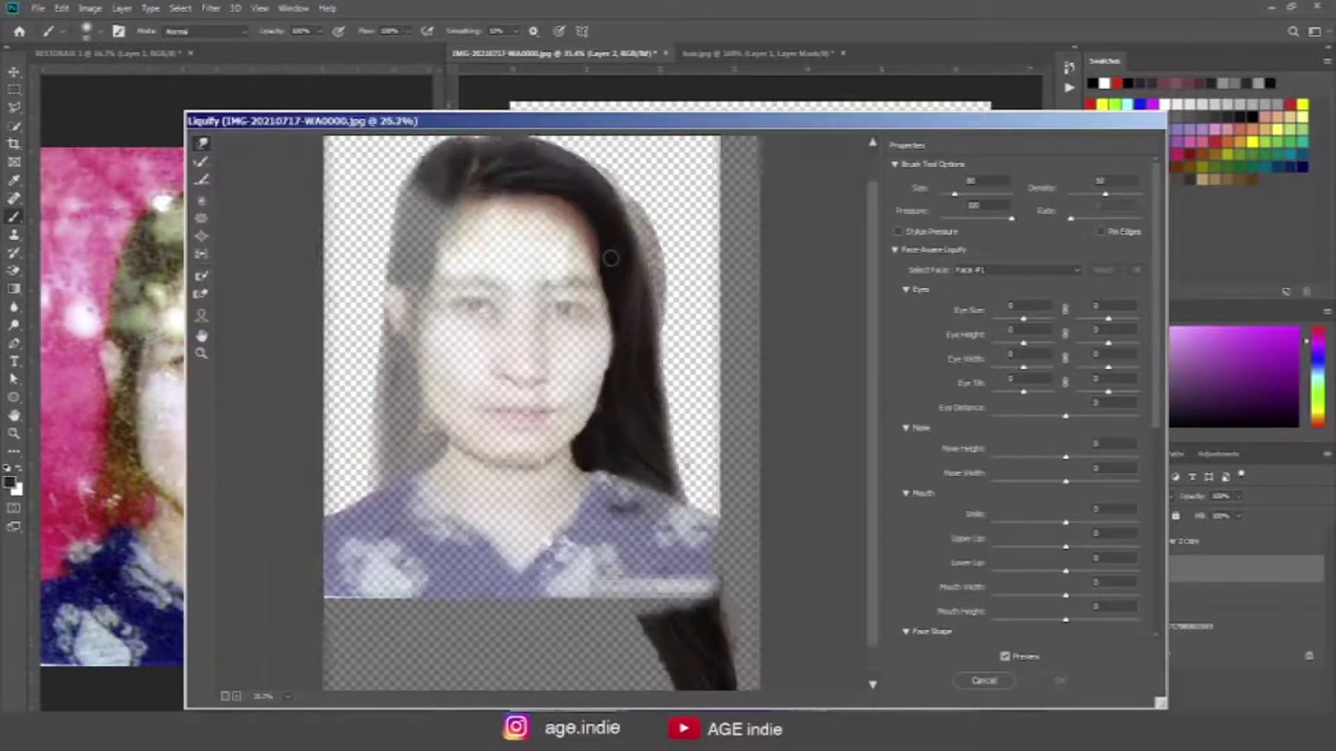
scroll(522, 411, "up", 5)
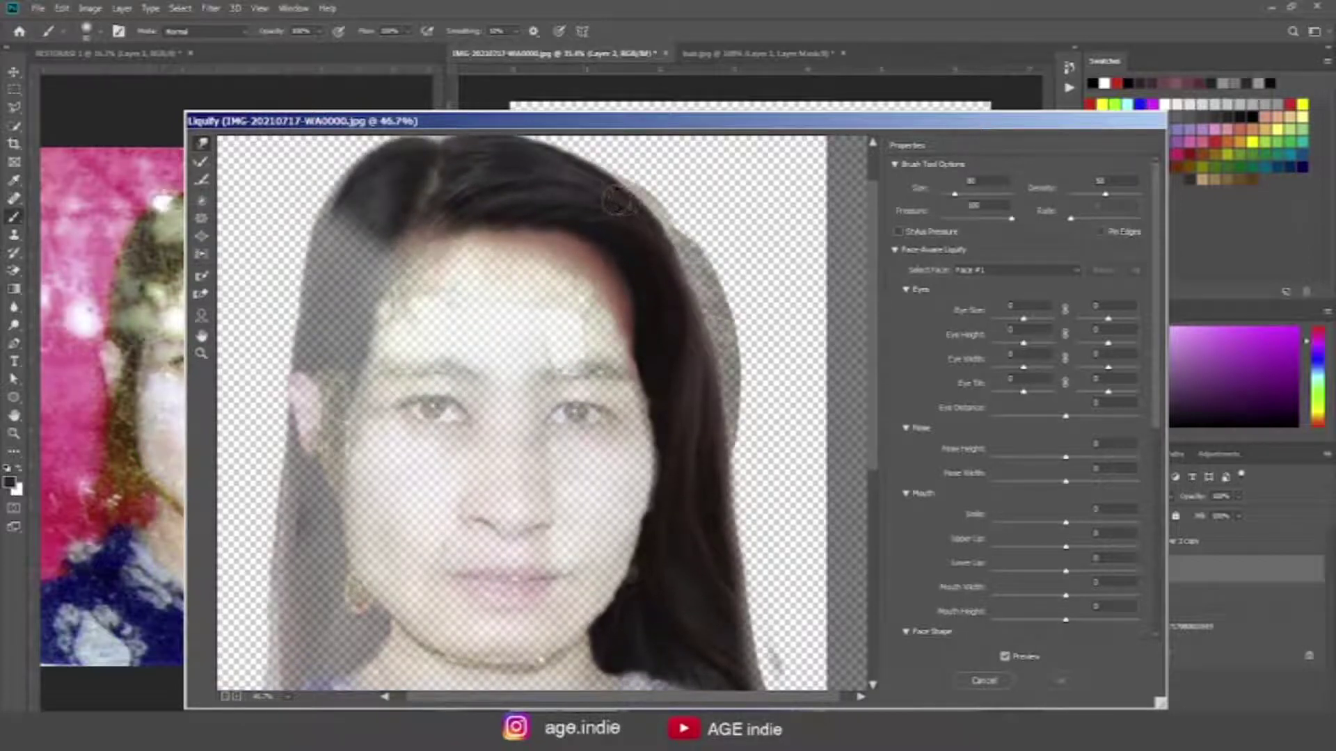
key("bracketright")
key("bracketright")
key("bracketright")
key("bracketright")
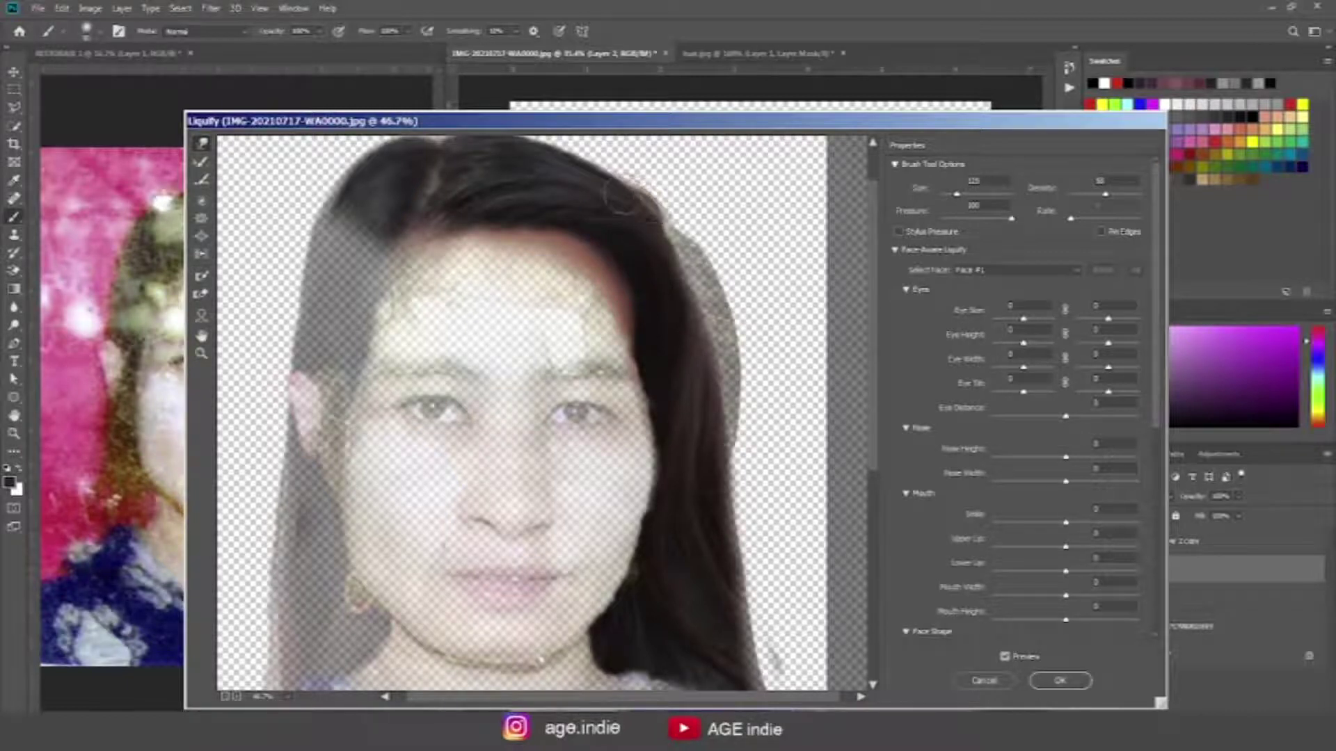
left_click_drag(658, 240, 672, 254)
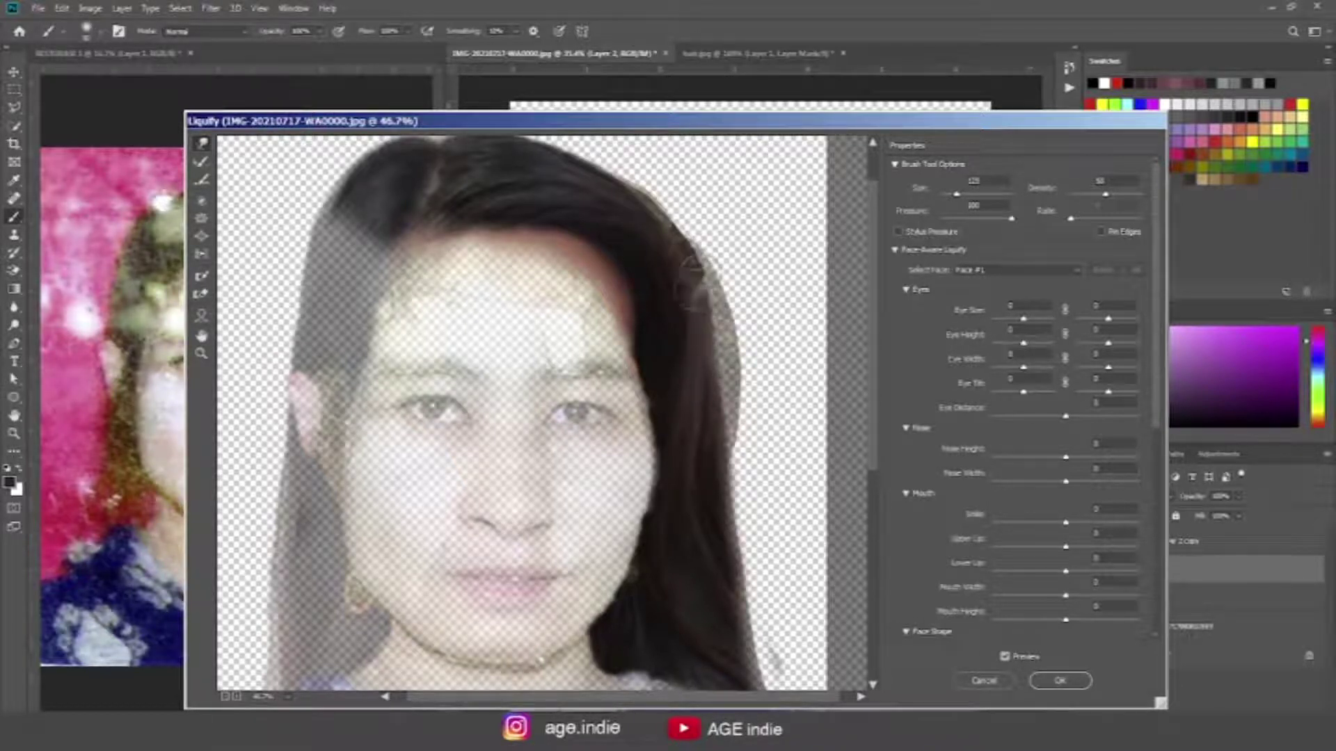
left_click_drag(691, 265, 702, 275)
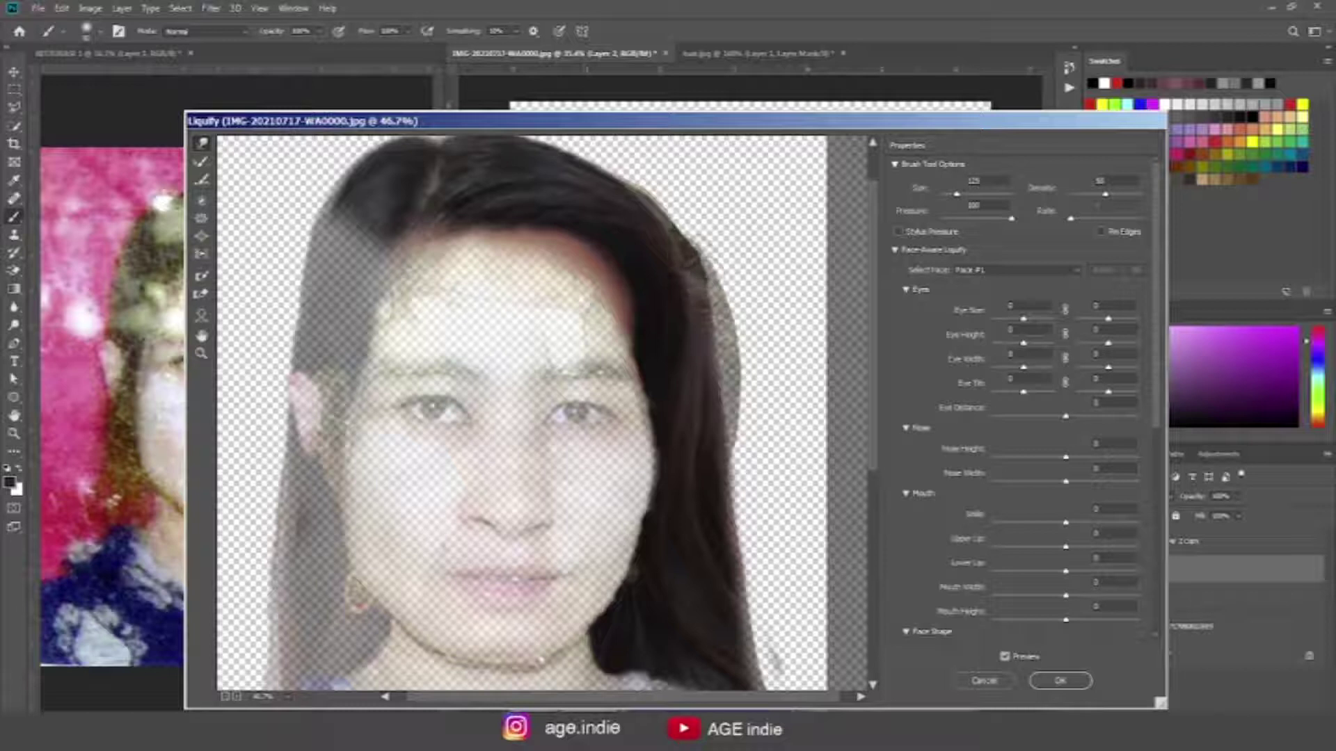
mouse_move(691, 323)
left_mouse_down()
mouse_move(711, 289)
mouse_move(689, 282)
mouse_move(704, 334)
mouse_move(729, 344)
mouse_move(716, 313)
mouse_move(695, 364)
mouse_move(717, 390)
mouse_move(707, 409)
mouse_move(724, 418)
mouse_move(707, 426)
mouse_move(716, 398)
mouse_move(695, 421)
mouse_move(660, 296)
left_mouse_up()
key("bracketright")
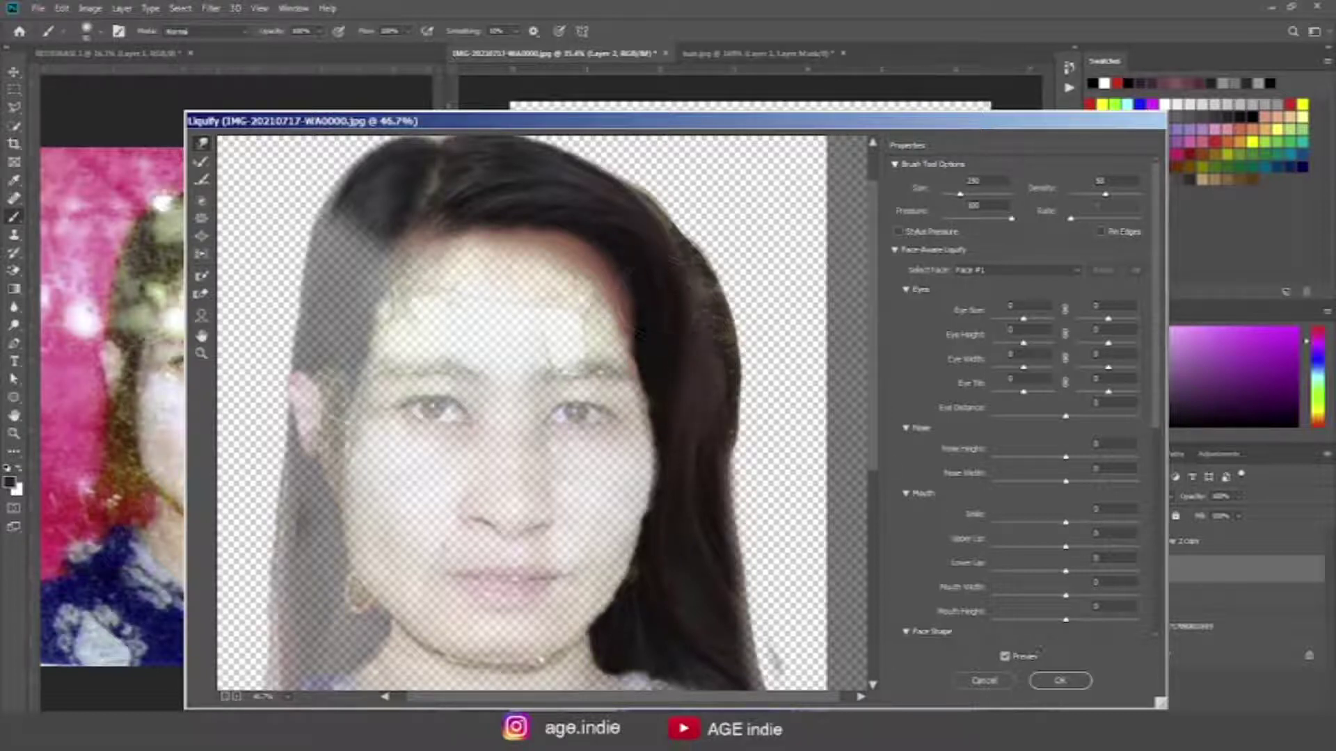
left_click(1060, 681)
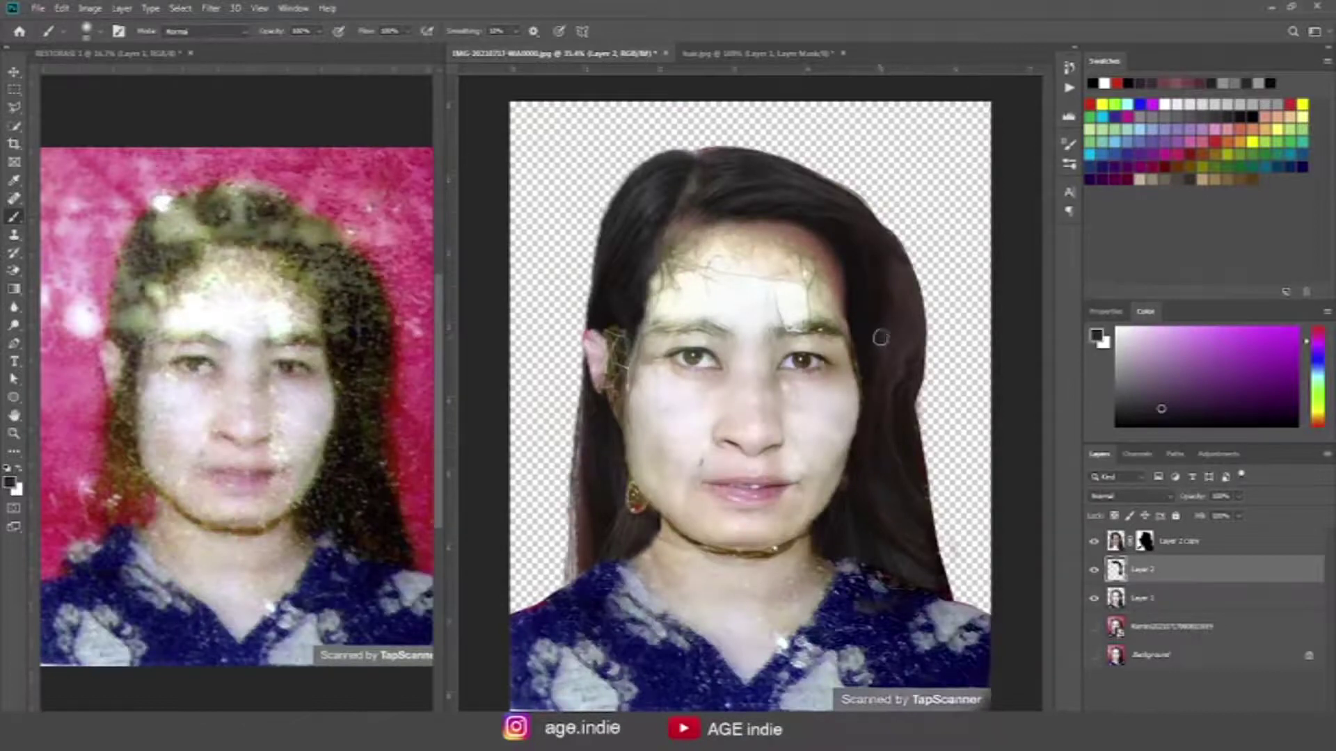
Step: Toggle Layer 1 off and on to check the hair, then select Layer 2 copy
scroll(880, 337, "up", 3)
scroll(909, 451, "down", 2)
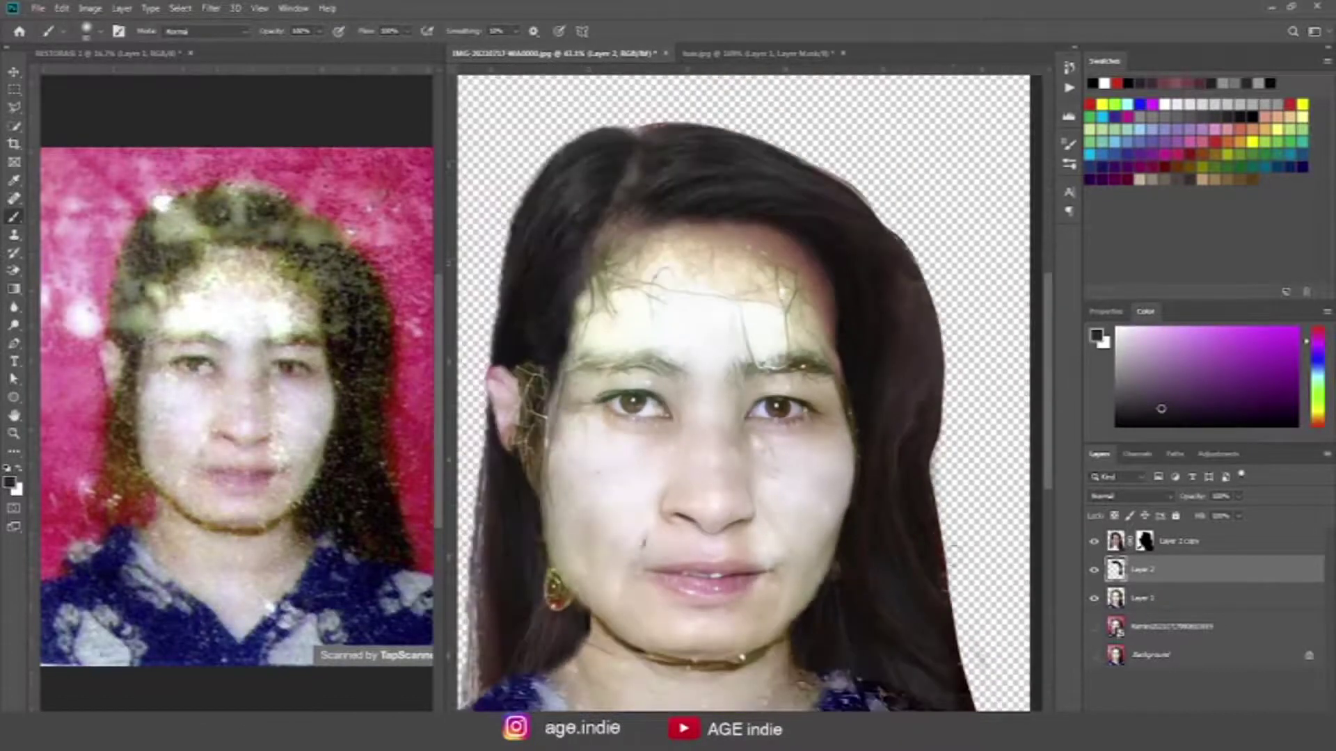
scroll(936, 567, "up", 3)
scroll(946, 623, "up", 2)
scroll(946, 623, "down", 1)
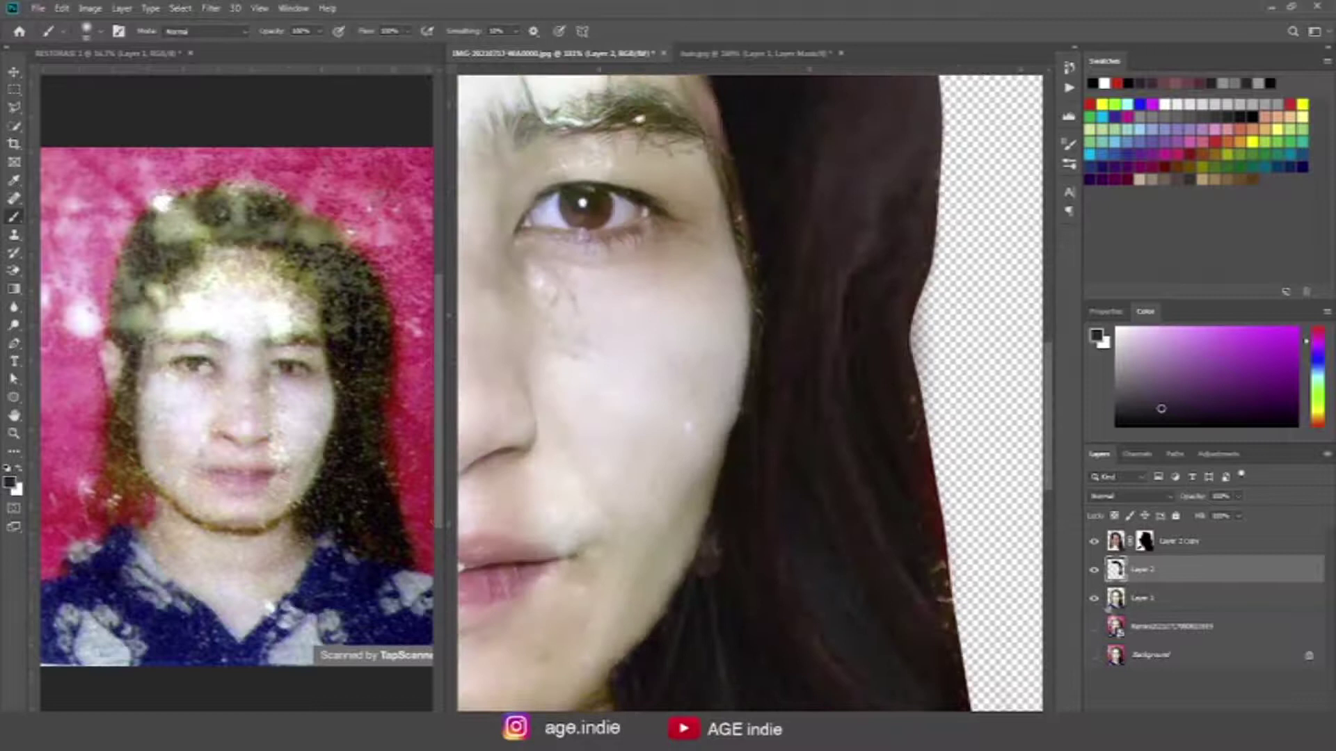
left_click(1093, 600)
left_click(1093, 599)
left_click(1183, 541)
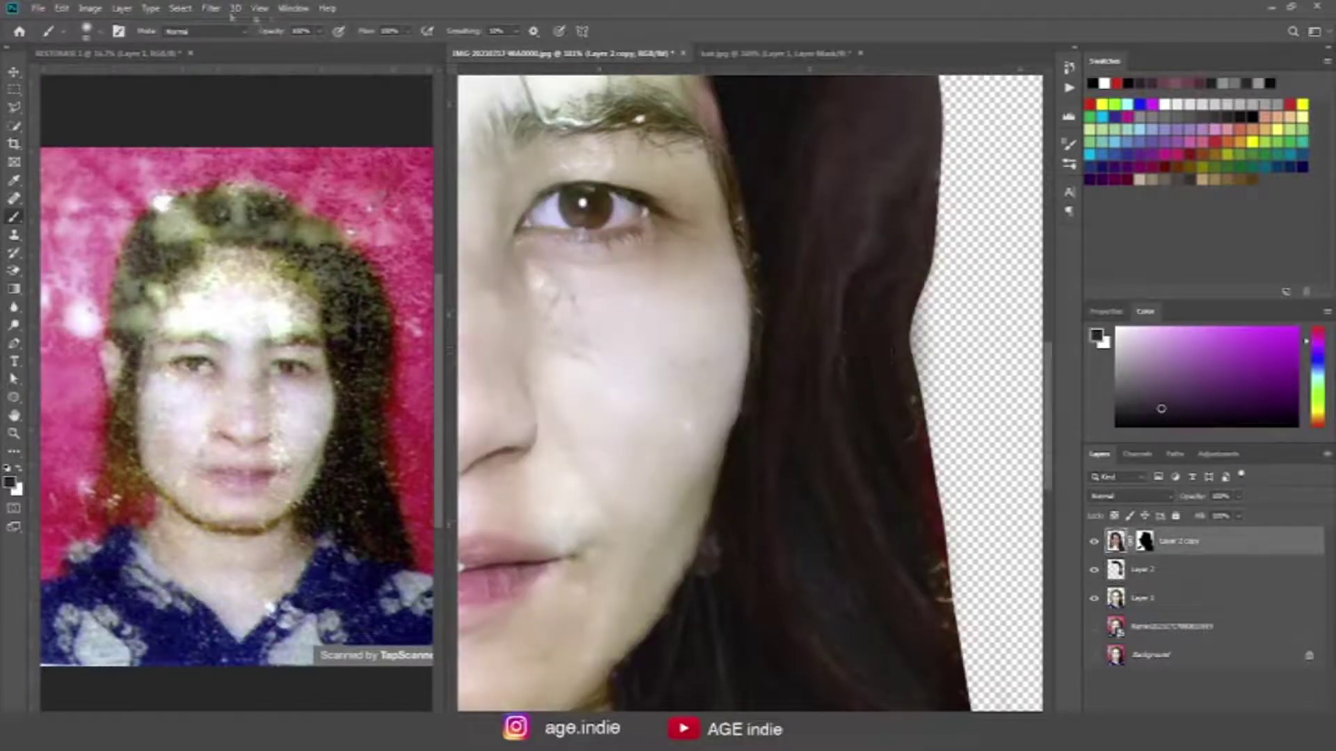
Step: In Liquify, push Layer 2 copy's right hair edge inward and tuck in the lower-right hair
left_click(211, 8)
left_click(229, 109)
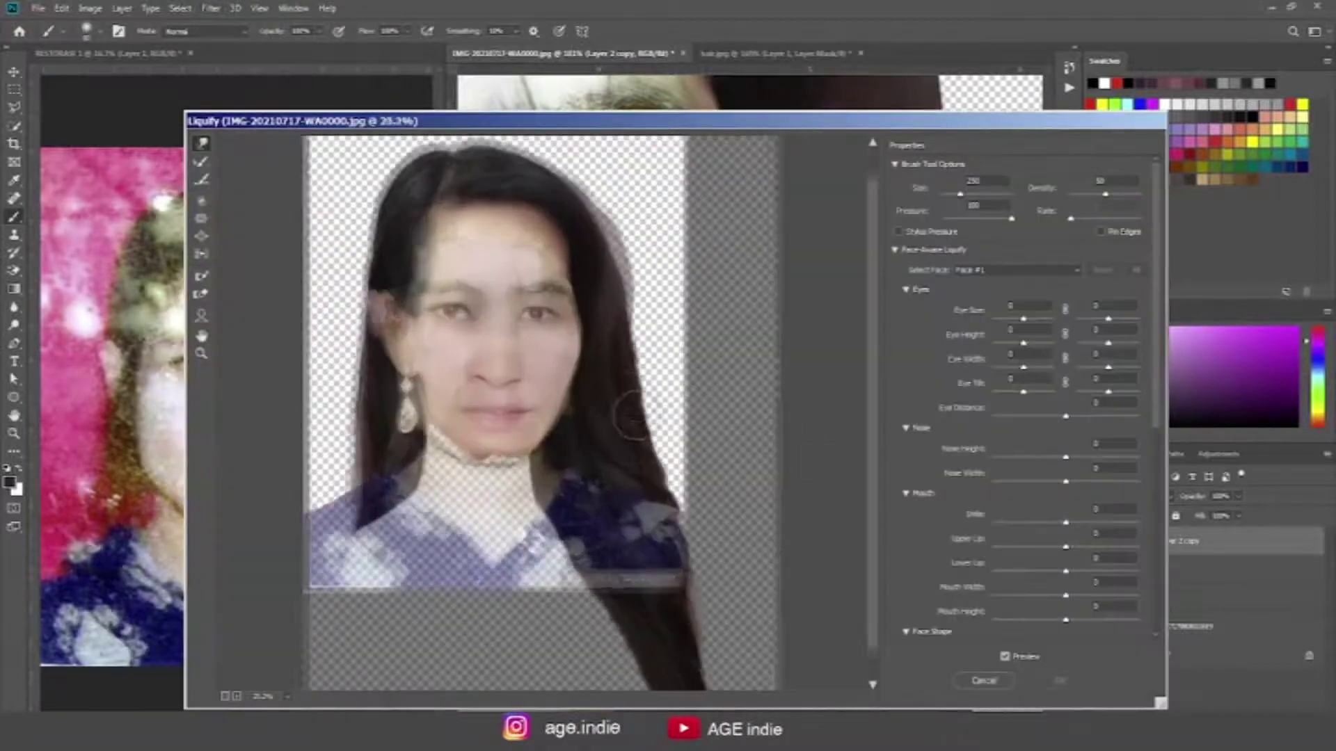
scroll(696, 431, "up", 5)
scroll(688, 428, "up", 1)
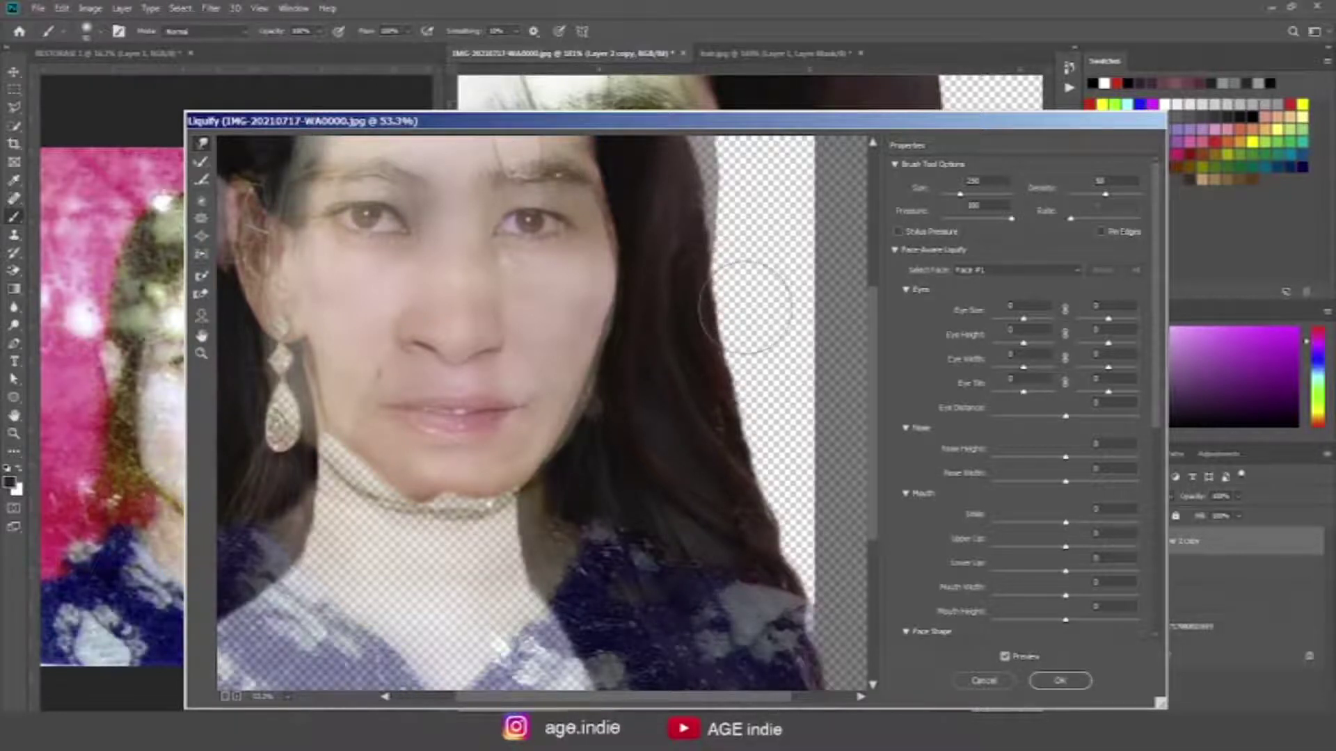
left_click_drag(730, 312, 720, 337)
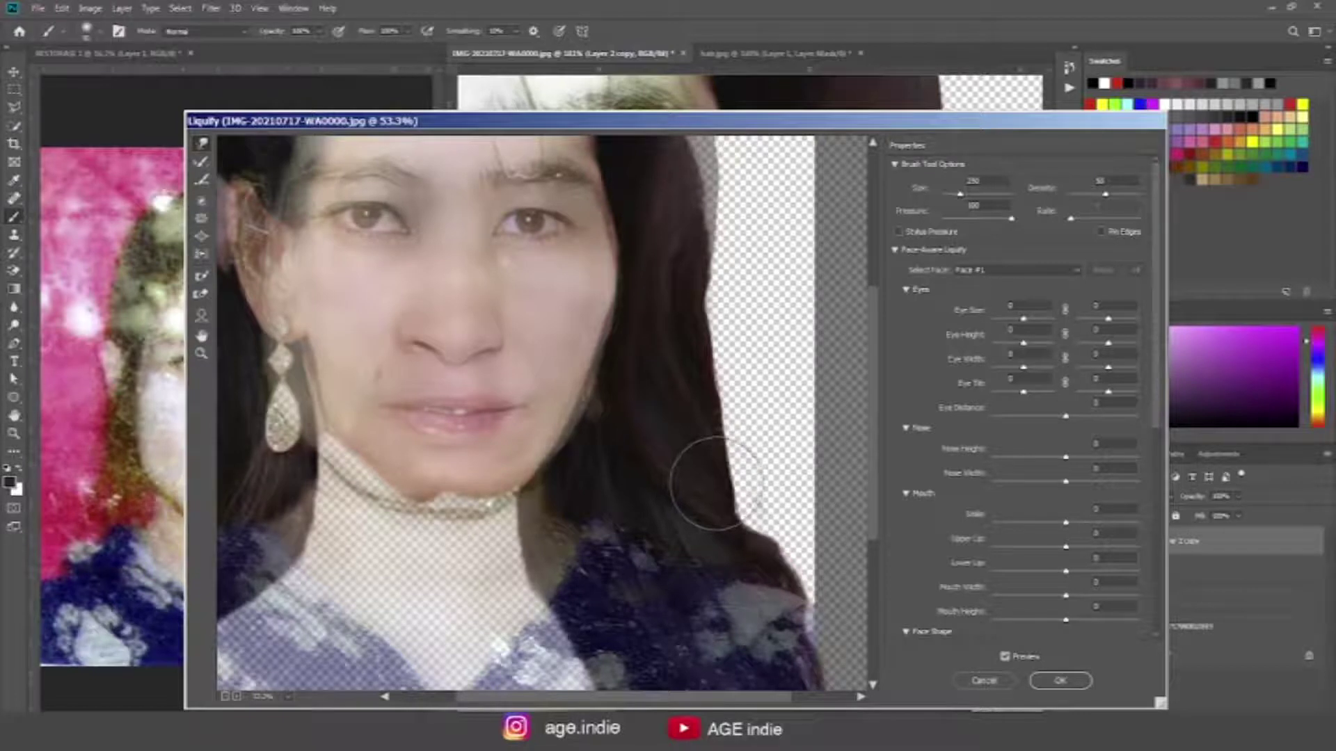
mouse_move(780, 508)
left_mouse_down()
mouse_move(735, 555)
mouse_move(746, 550)
left_mouse_up()
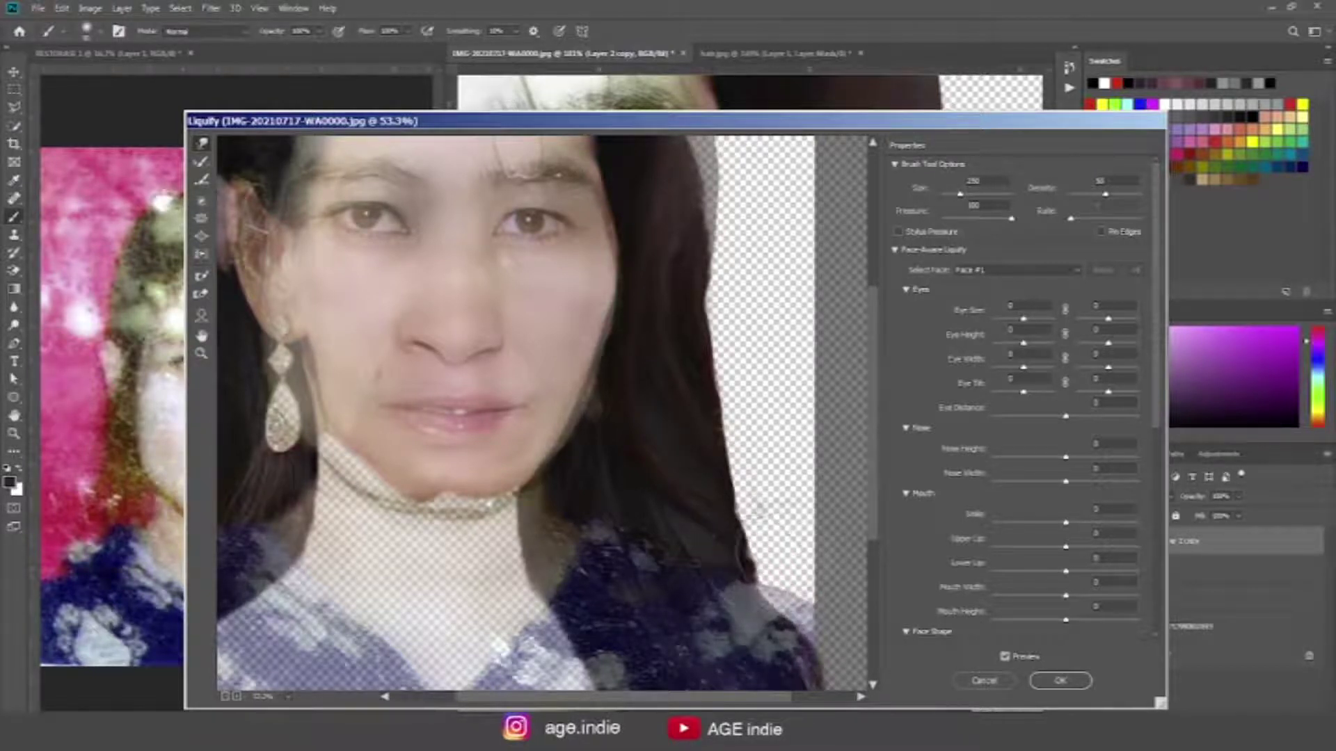
left_click_drag(739, 546, 734, 518)
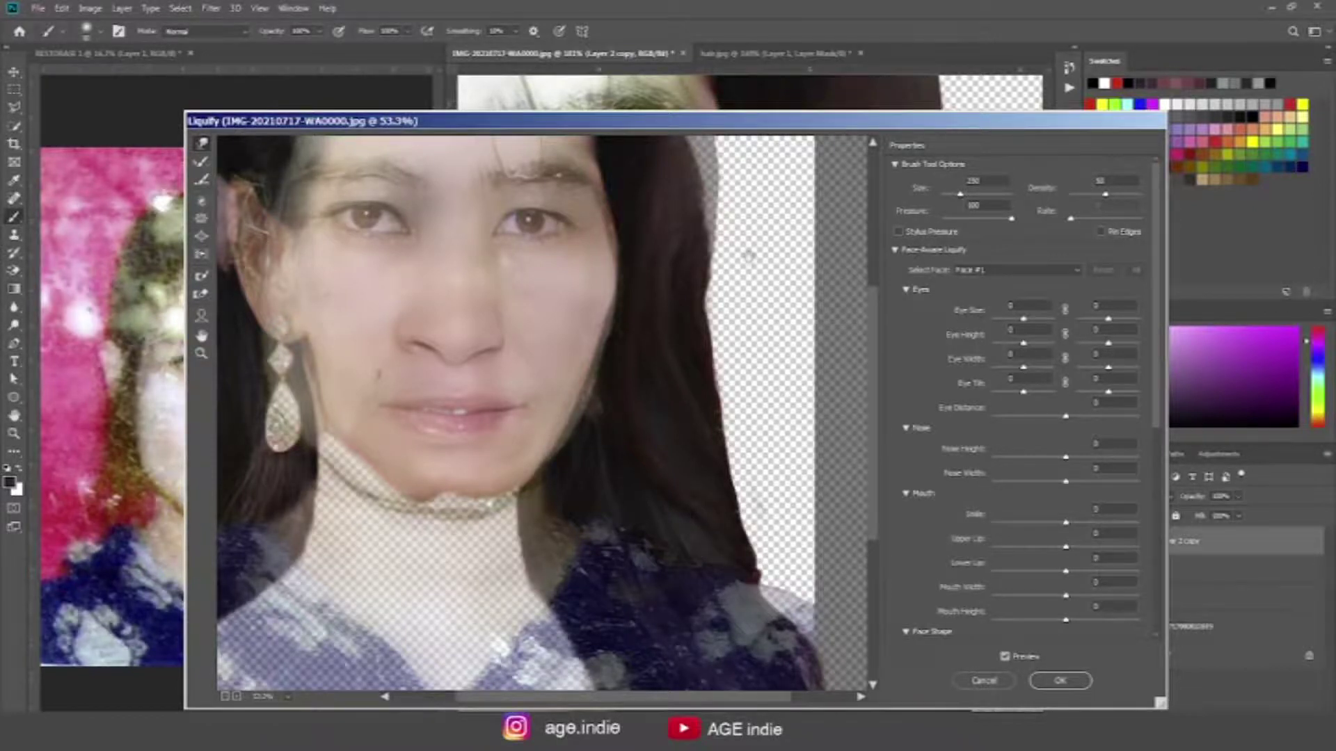
Step: Fill the faint right hair area, lift the hair near the parting, and accept Liquify
scroll(688, 429, "up", 5)
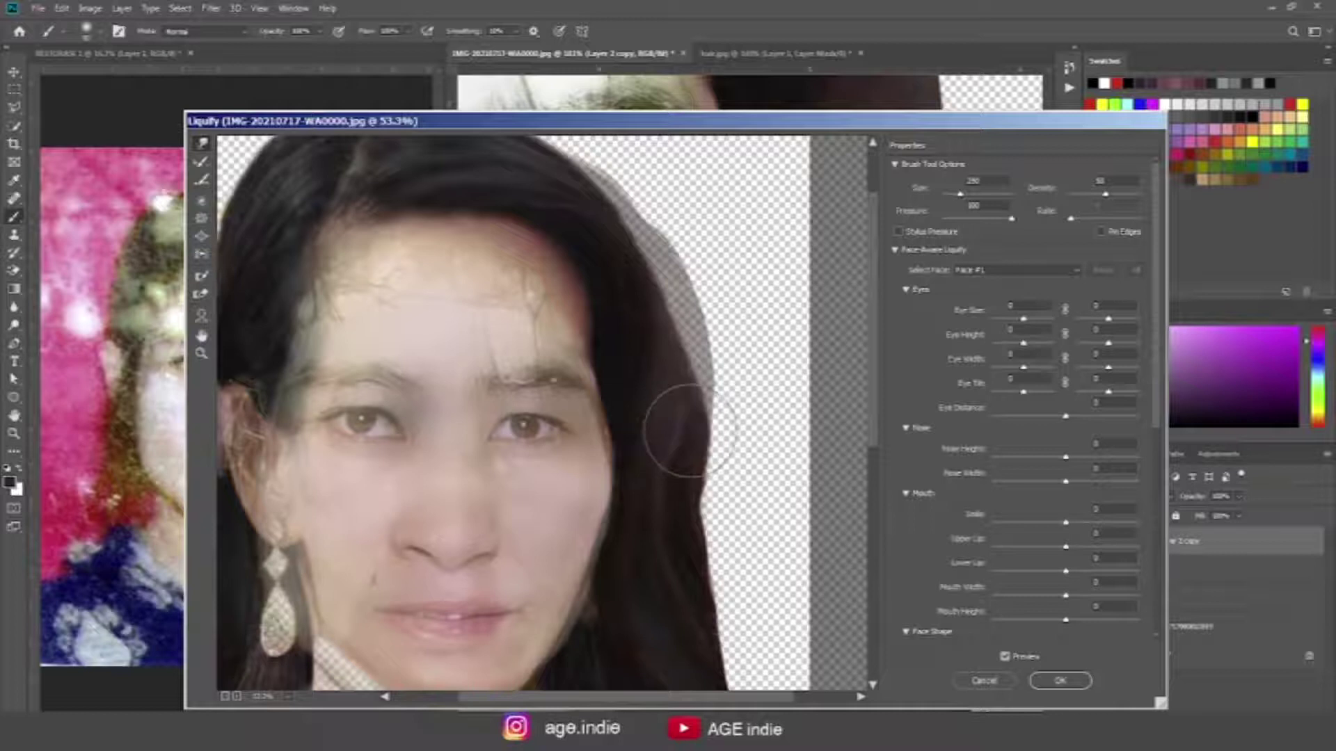
mouse_move(701, 376)
left_mouse_down()
mouse_move(678, 273)
mouse_move(642, 248)
mouse_move(701, 256)
mouse_move(717, 358)
left_mouse_up()
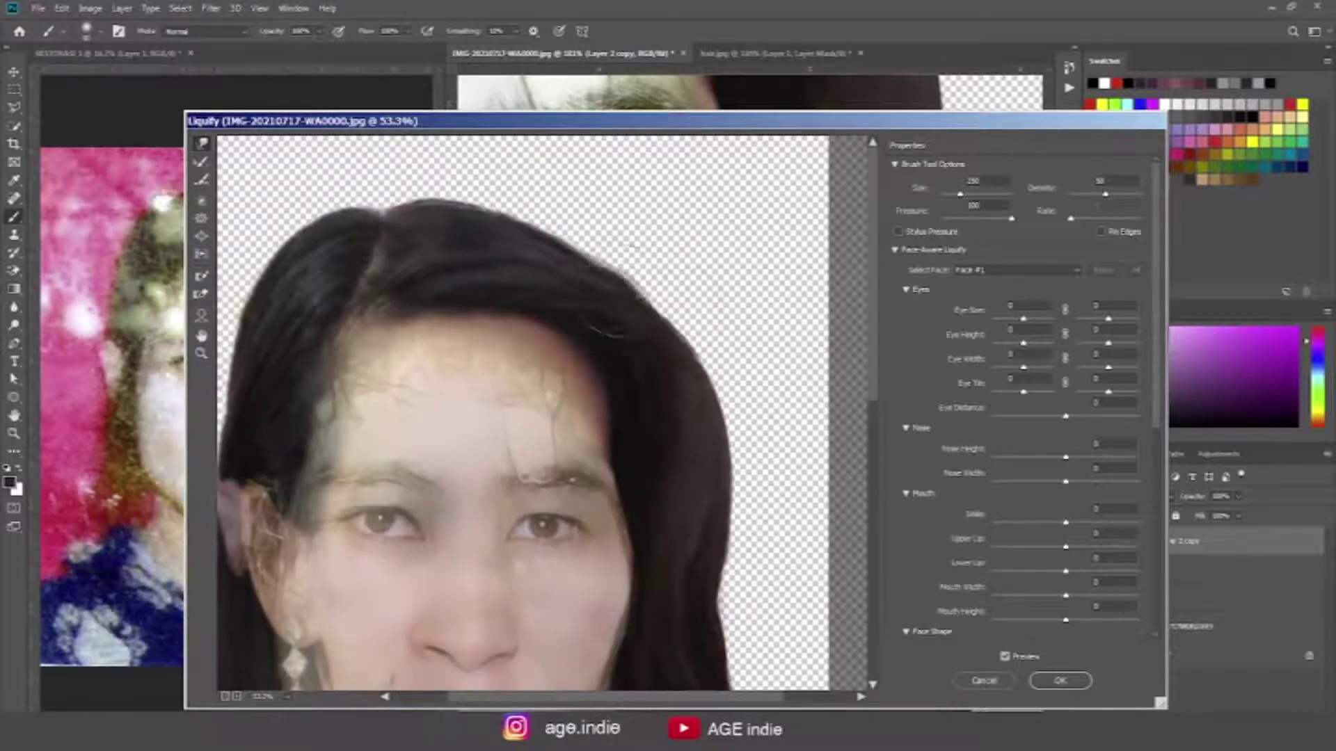
mouse_move(447, 239)
left_mouse_down()
mouse_move(403, 223)
mouse_move(470, 195)
mouse_move(529, 211)
left_mouse_up()
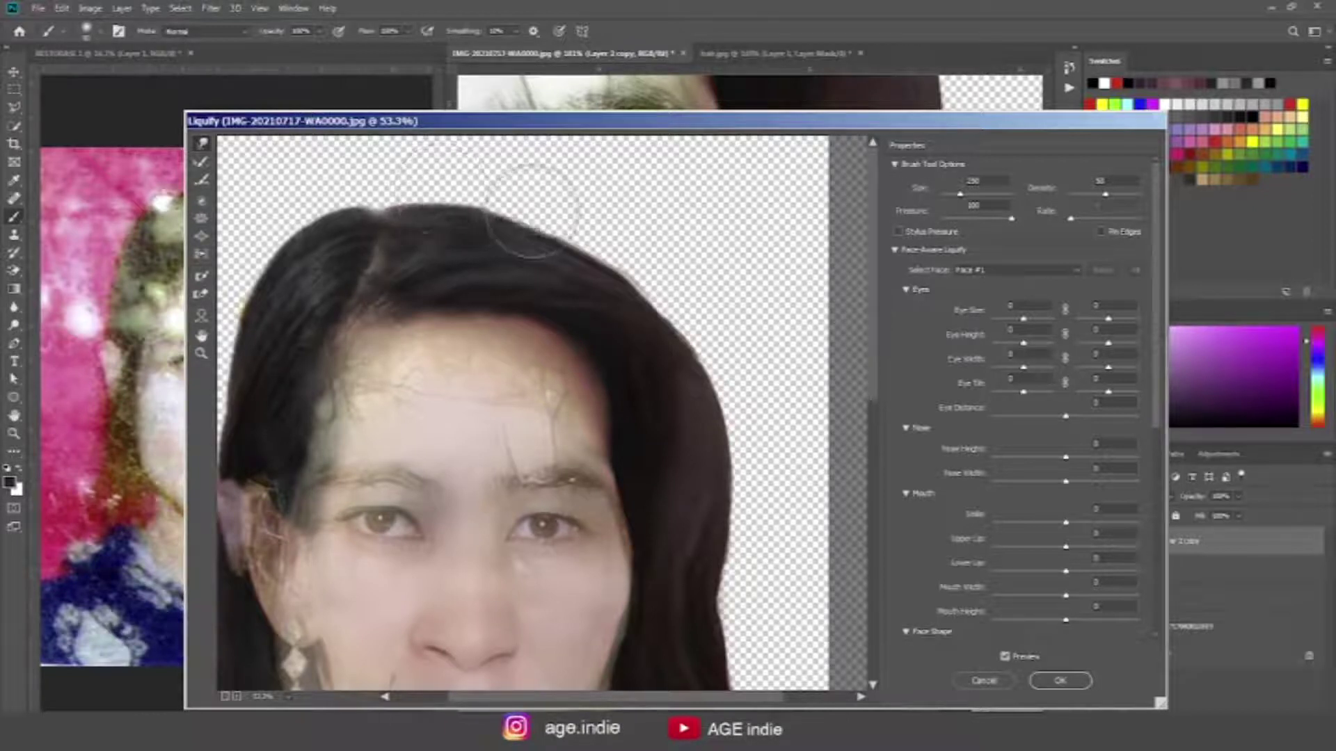
left_click_drag(428, 295, 539, 296)
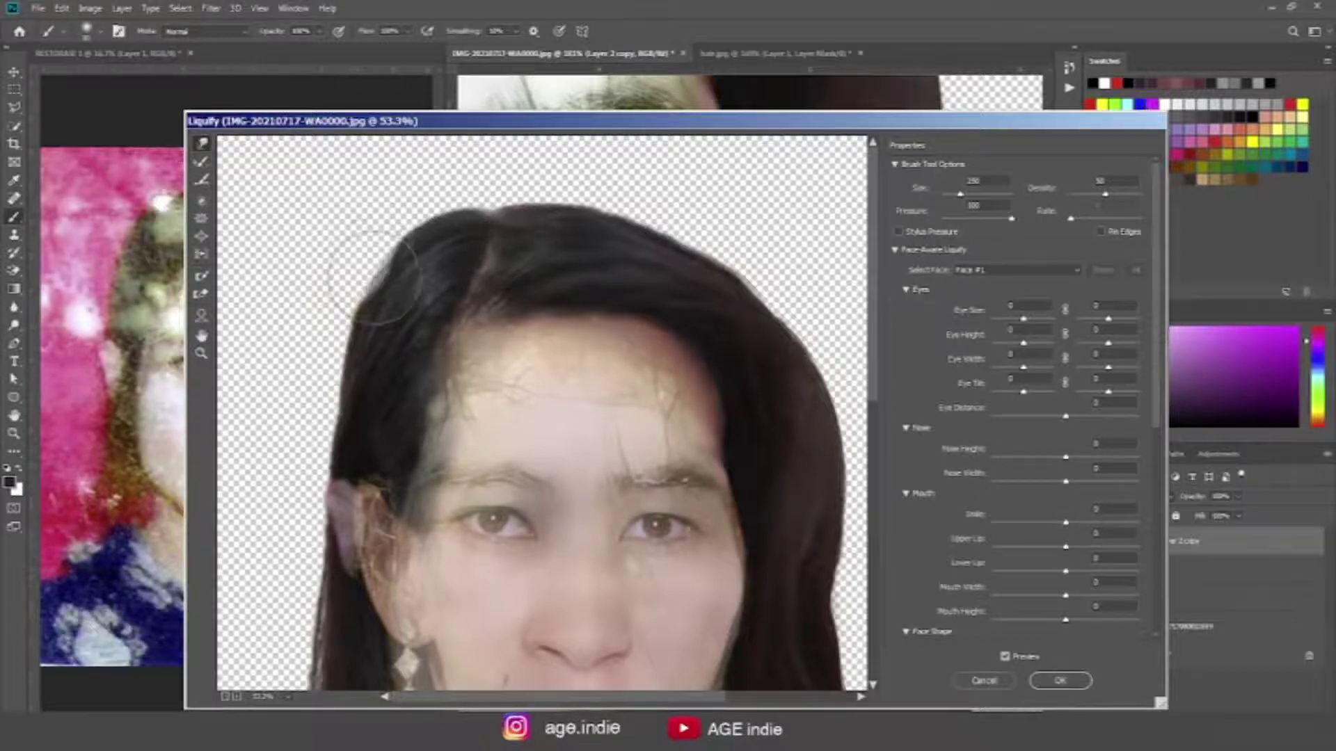
left_click_drag(375, 275, 313, 163)
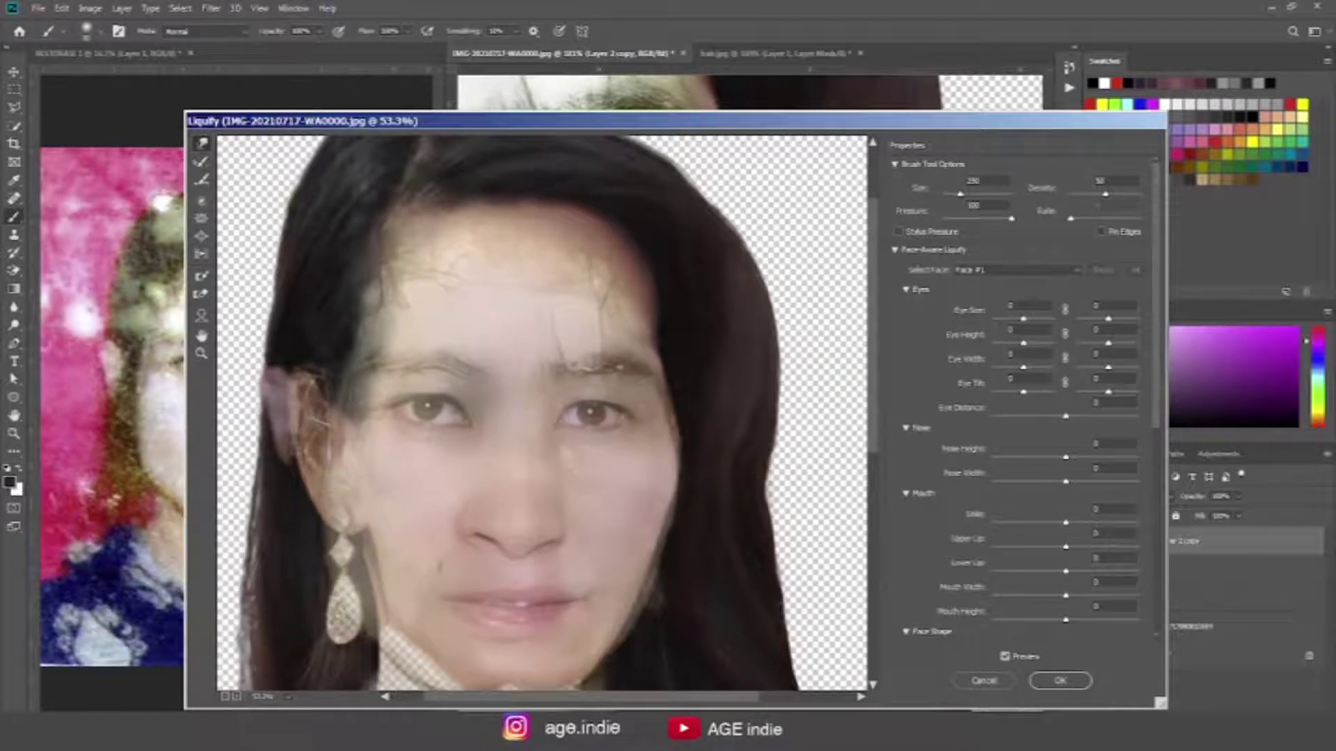
mouse_move(662, 617)
left_mouse_down()
mouse_move(668, 513)
mouse_move(680, 507)
mouse_move(681, 526)
mouse_move(641, 447)
mouse_move(660, 469)
mouse_move(652, 417)
left_mouse_up()
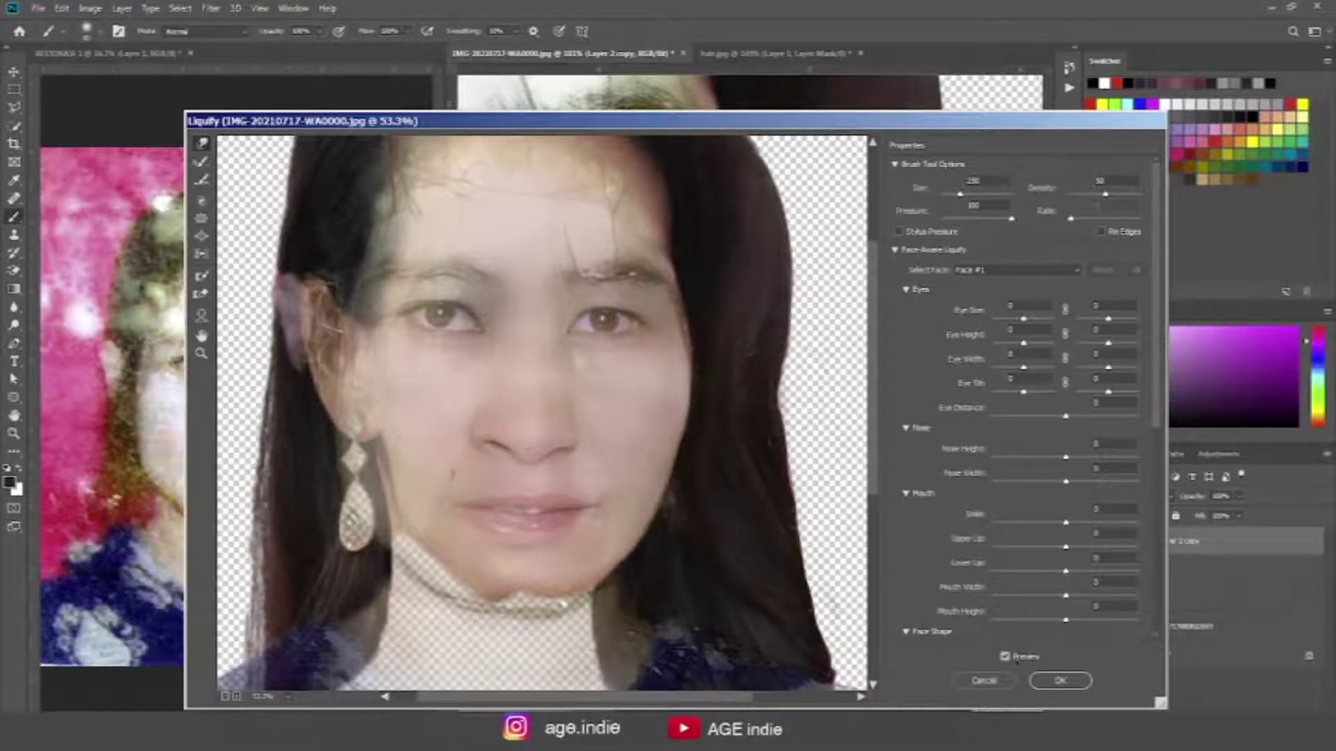
left_click(1074, 685)
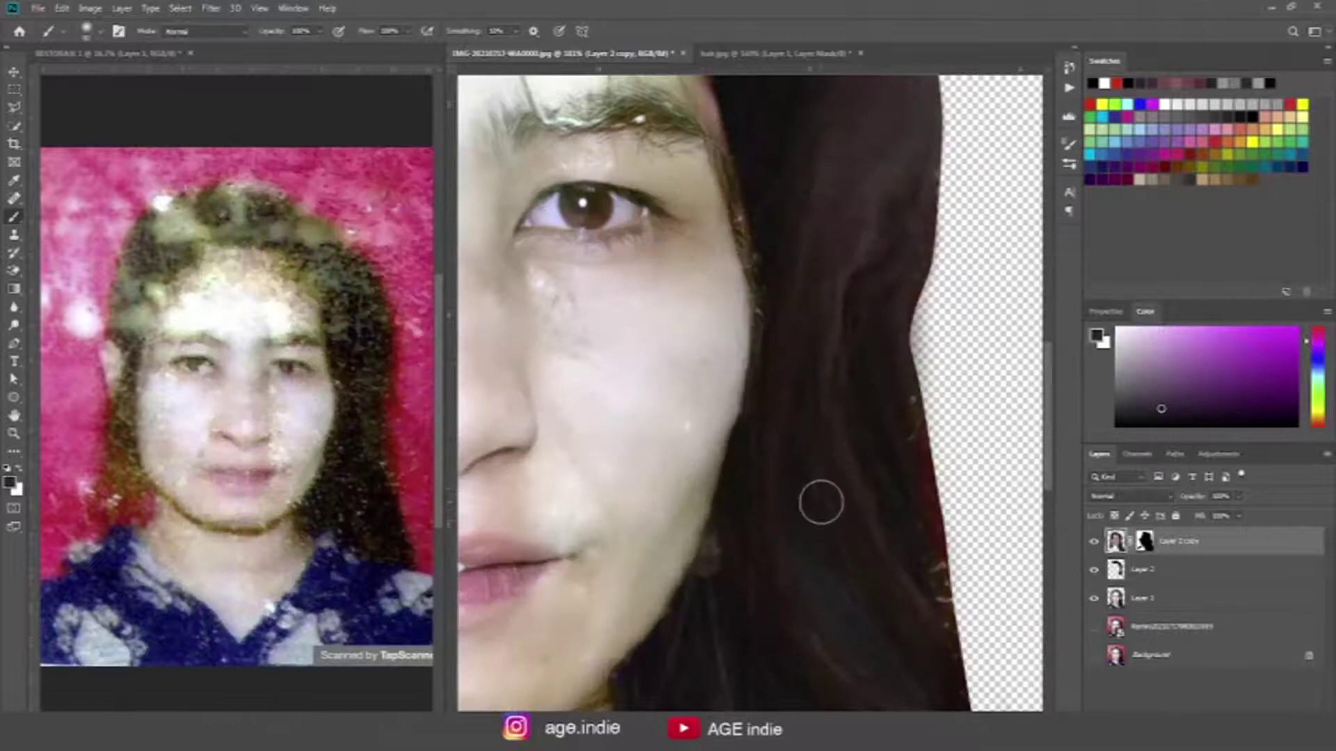
Step: Compare the portrait with and without Layer 2 copy, then apply its layer mask permanently
key("ctrl+0")
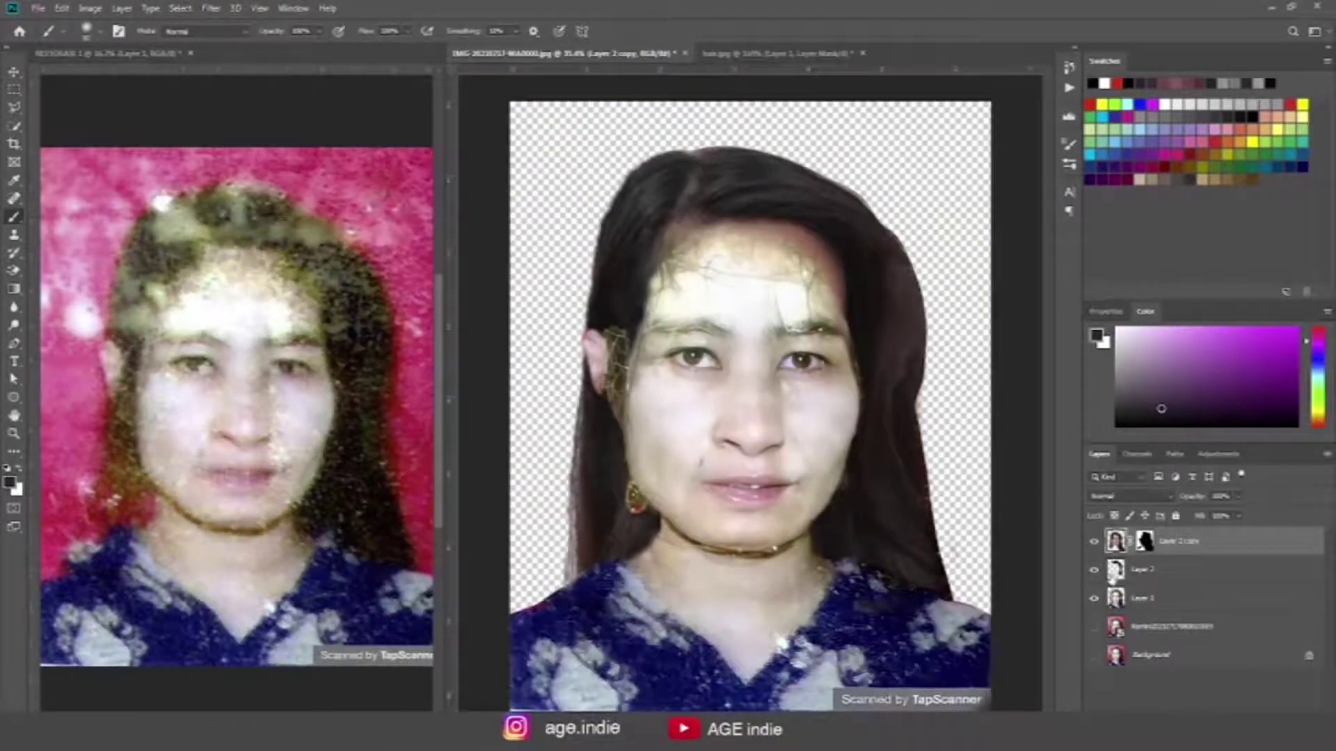
left_click(1092, 545)
left_click(1092, 545)
left_click(1092, 542)
right_click(1144, 543)
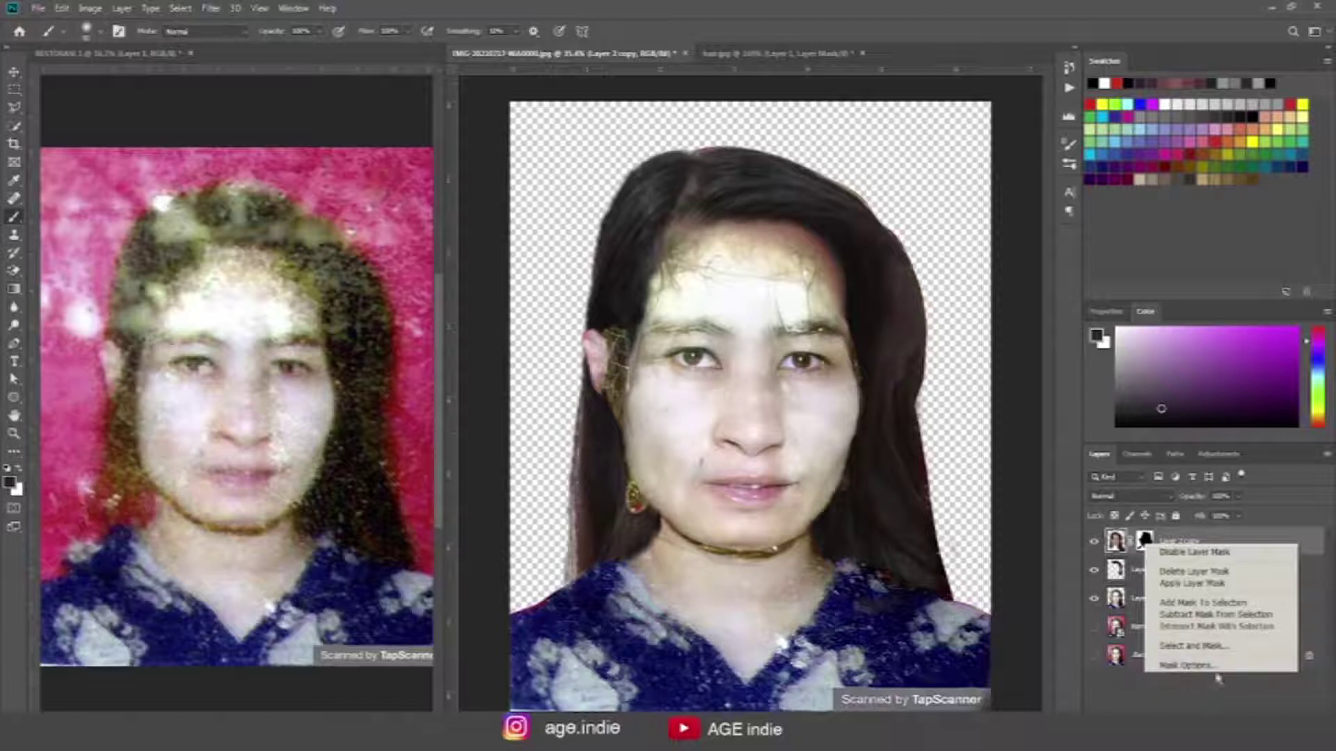
left_click(1186, 579)
Step: Zoom to the left ear and outline the hair strip beside it as a Pen-path selection
key("ctrl+plus")
scroll(619, 306, "up", 2)
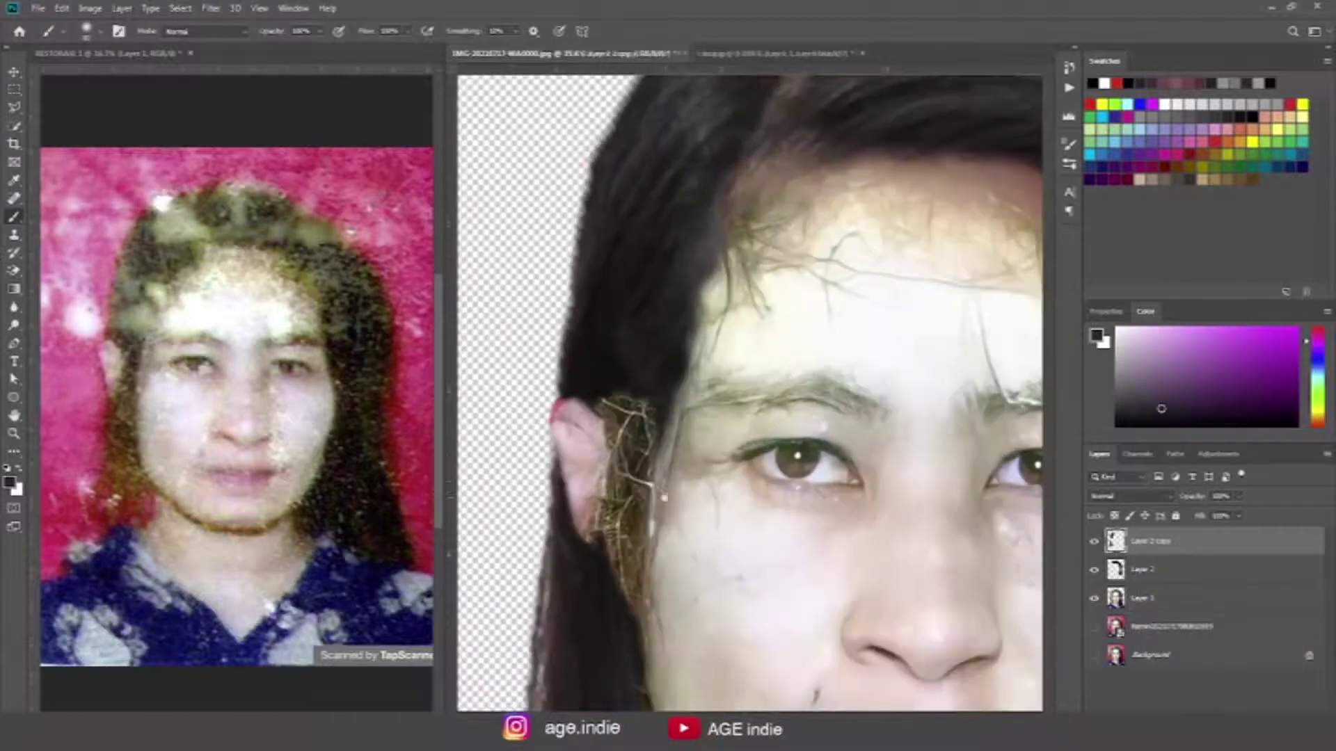
scroll(689, 393, "up", 1)
left_click_drag(696, 418, 675, 480)
key("l")
key("p")
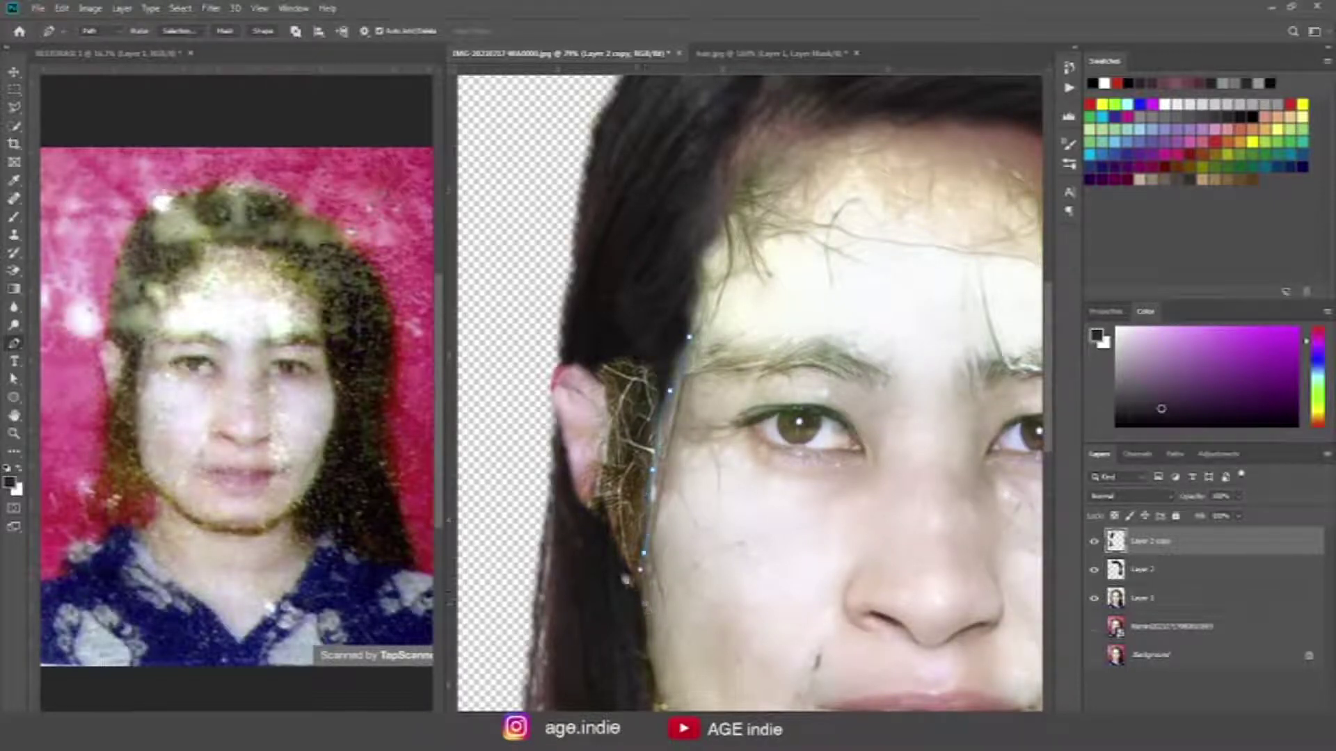
left_click_drag(608, 650, 578, 592)
left_click(578, 591)
left_click(604, 509)
left_click(587, 364)
left_click(604, 288)
left_click(673, 285)
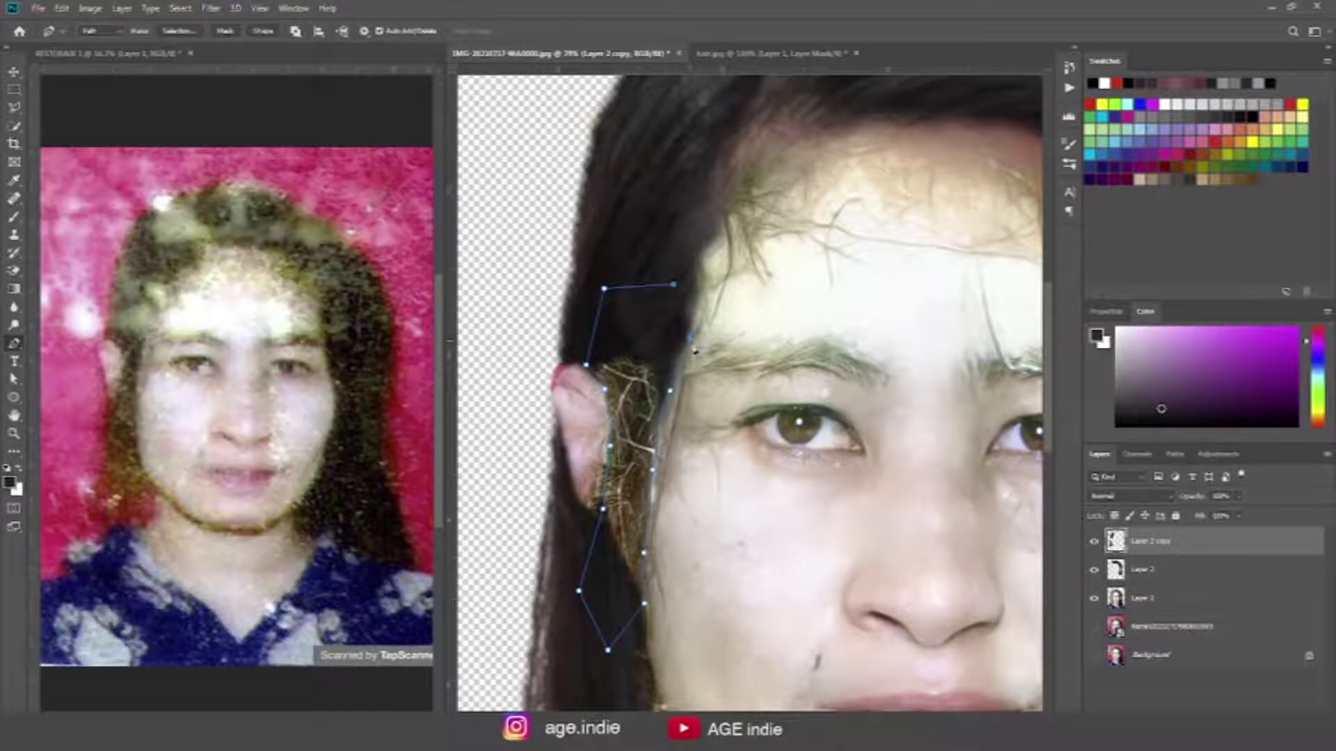
key("ctrl+Return")
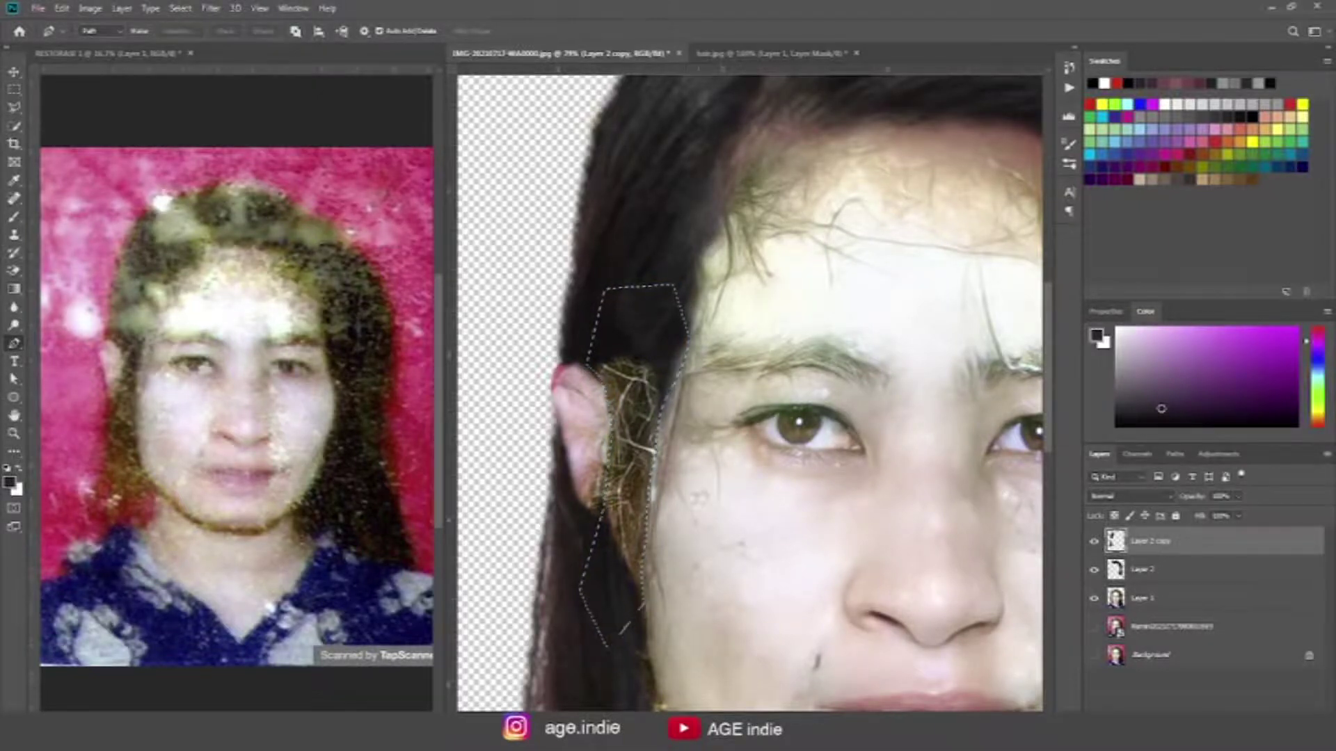
Step: Clone Stamp dark hair over the pale strands on the ear, then deselect
scroll(765, 473, "up", 3)
scroll(798, 508, "down", 1)
scroll(779, 521, "down", 1)
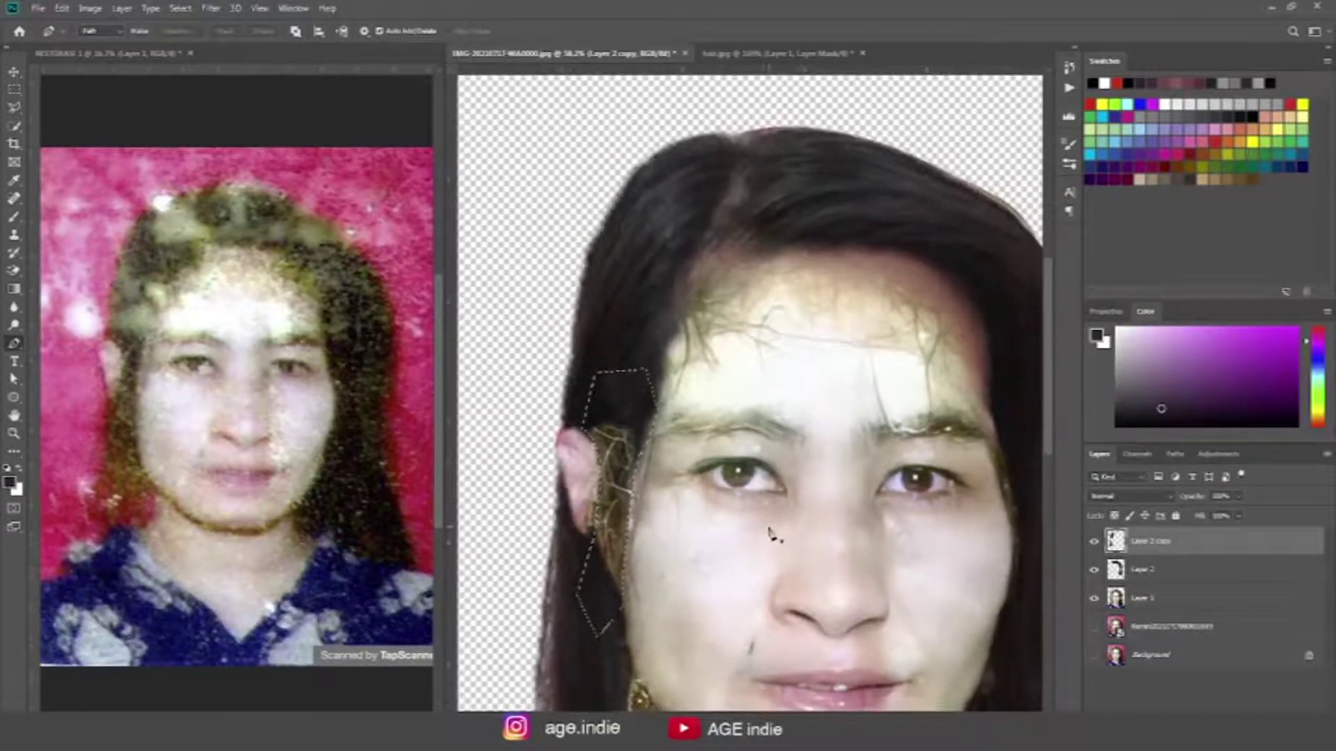
key("s")
left_click(624, 290, "alt")
left_click_drag(606, 425, 609, 591)
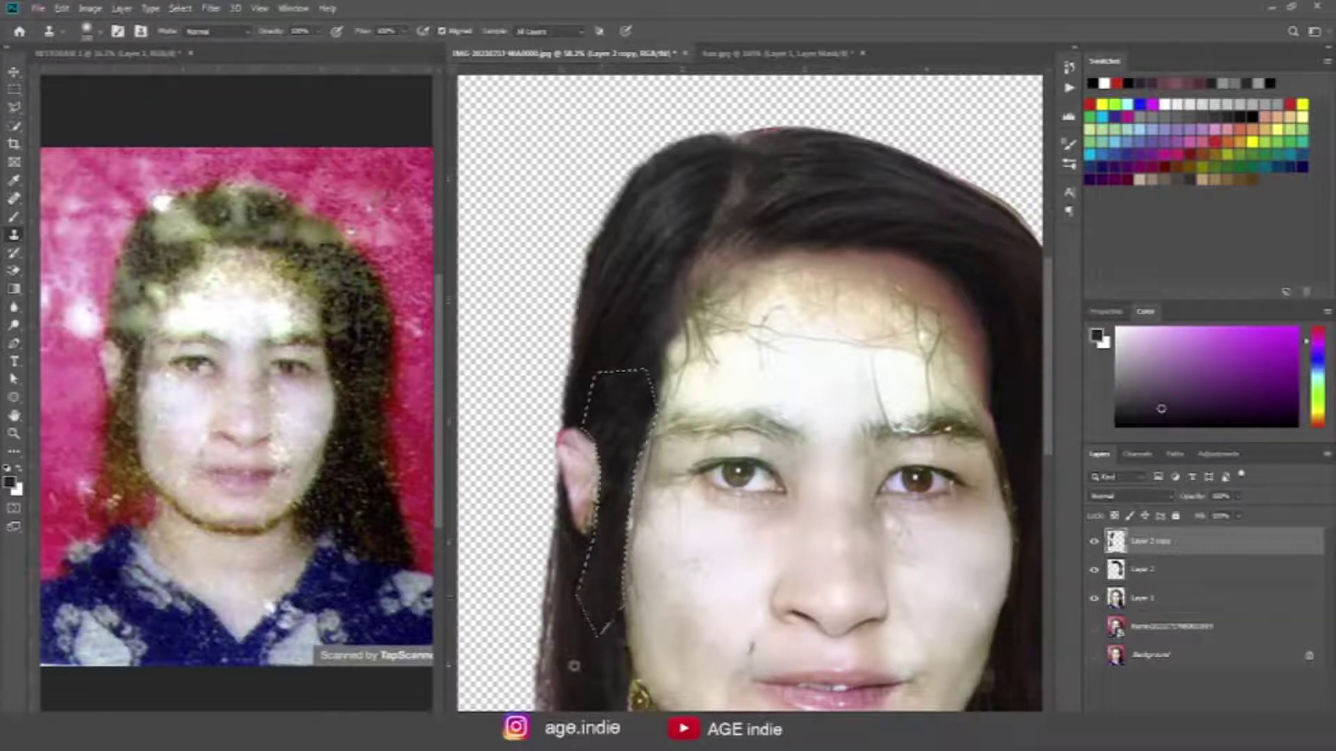
key("ctrl+d")
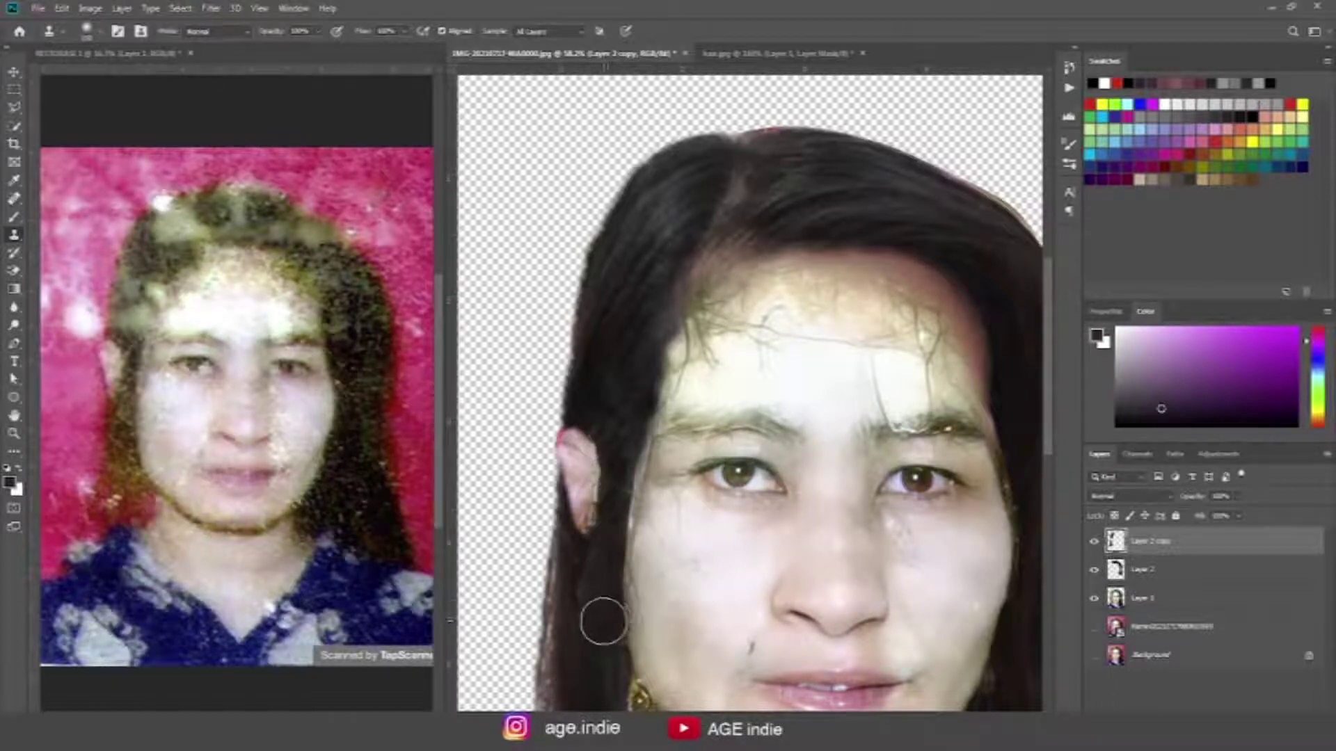
Step: Even out and spot-heal the hair strip below the ear
left_click_drag(591, 619, 579, 564)
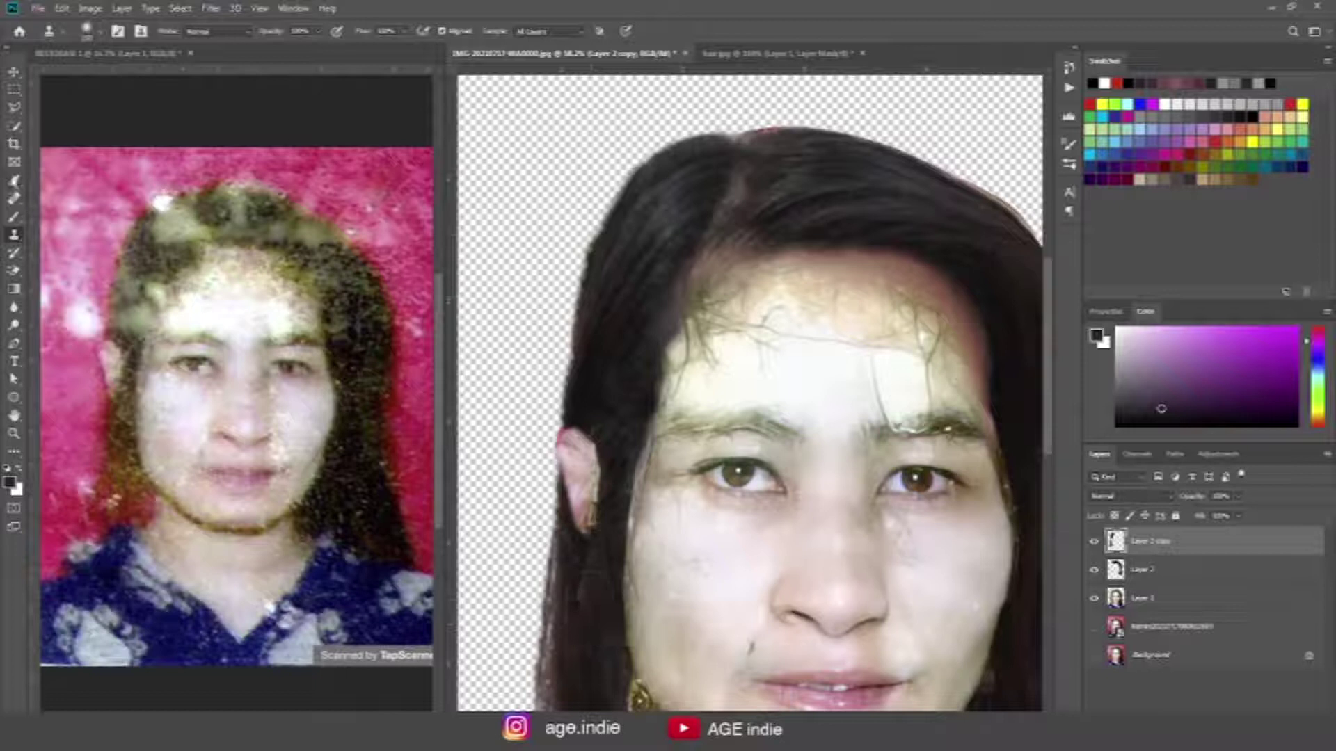
left_click(14, 198)
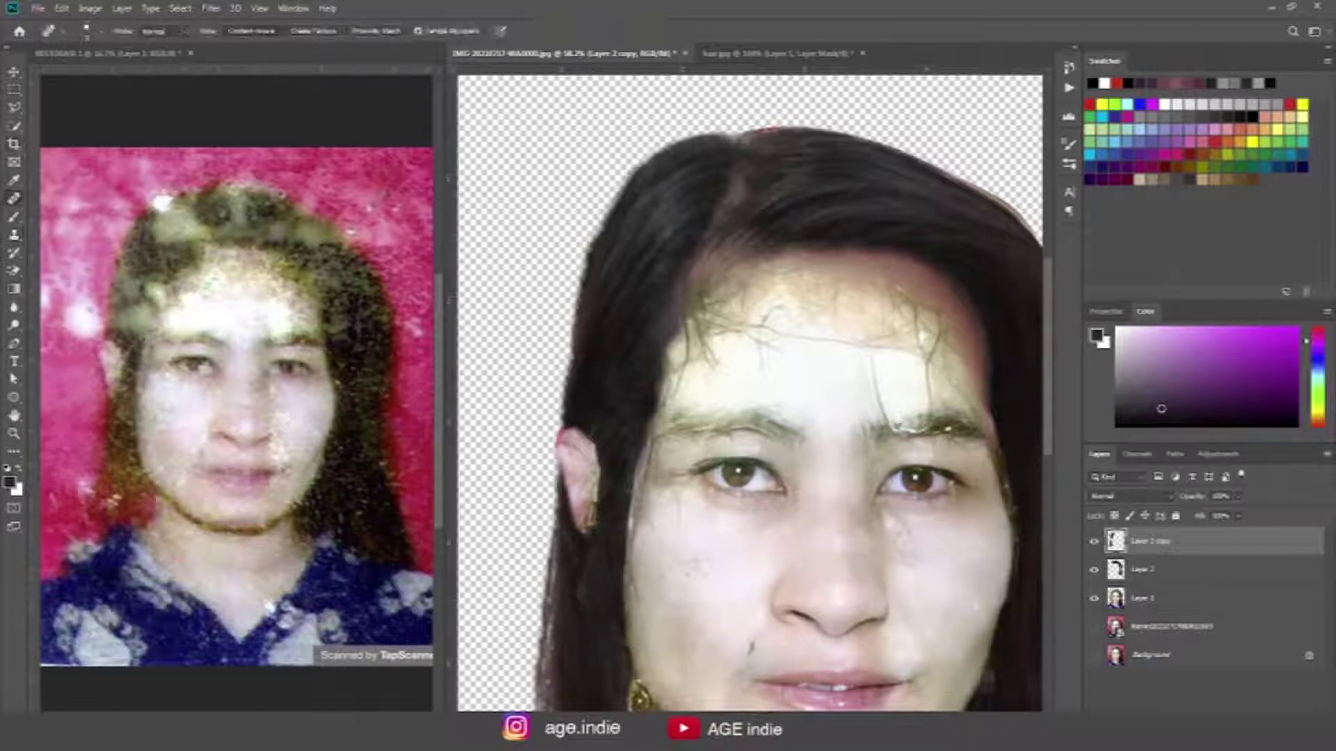
left_click_drag(583, 559, 595, 577)
scroll(703, 98, "down", 2)
scroll(703, 97, "down", 2)
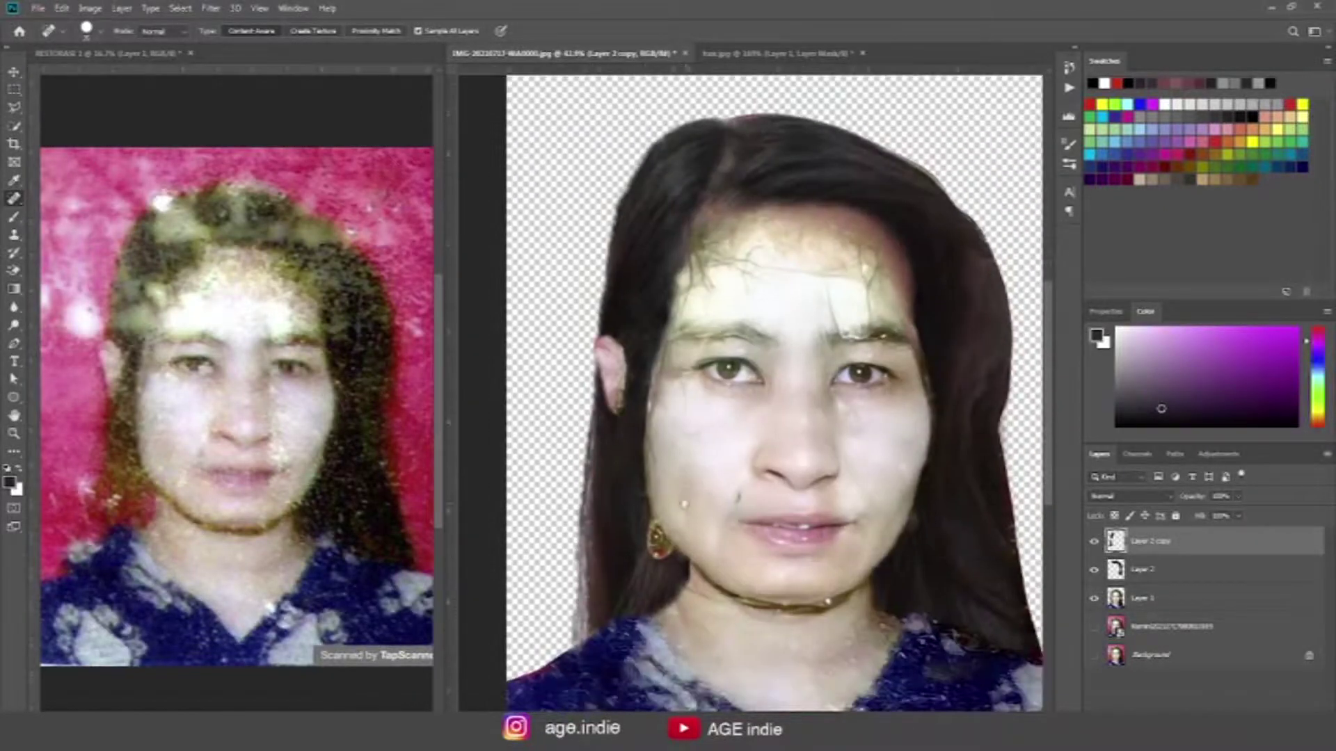
scroll(663, 462, "up", 1)
Step: In hair.jpg, trace the donor ear with the Pen tool and copy it to its own layer
left_click(13, 72)
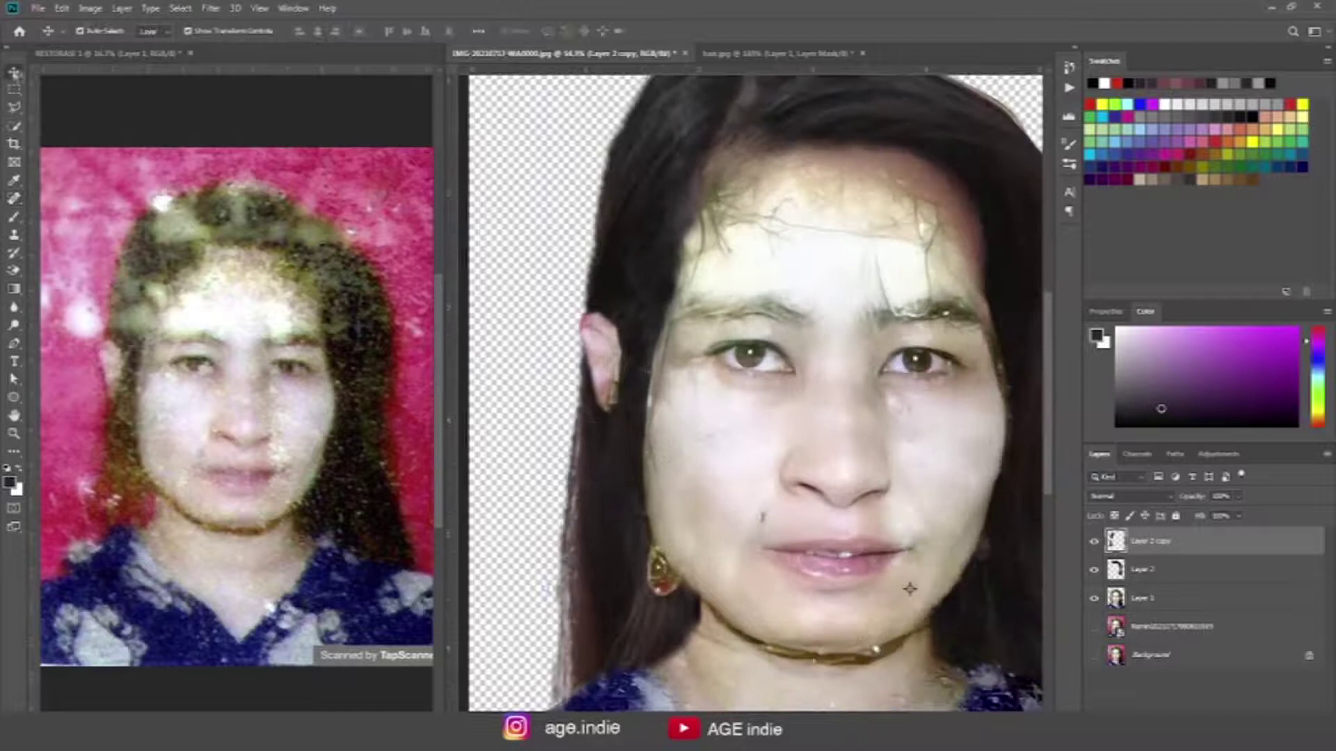
left_click(773, 53)
scroll(654, 296, "up", 2)
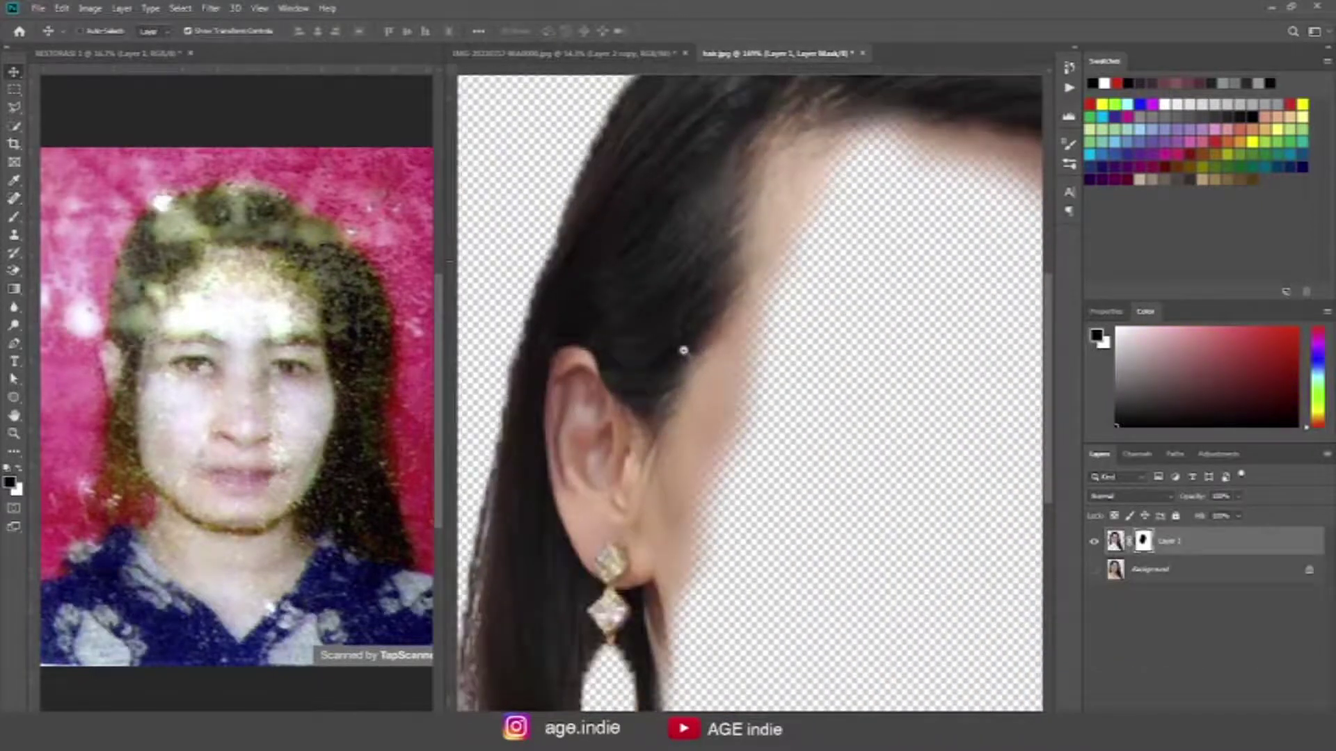
key("p")
left_click(643, 429)
mouse_move(603, 337)
left_mouse_down()
mouse_move(588, 330)
mouse_move(542, 355)
left_mouse_up()
left_click_drag(530, 454, 528, 478)
left_click_drag(547, 553, 558, 559)
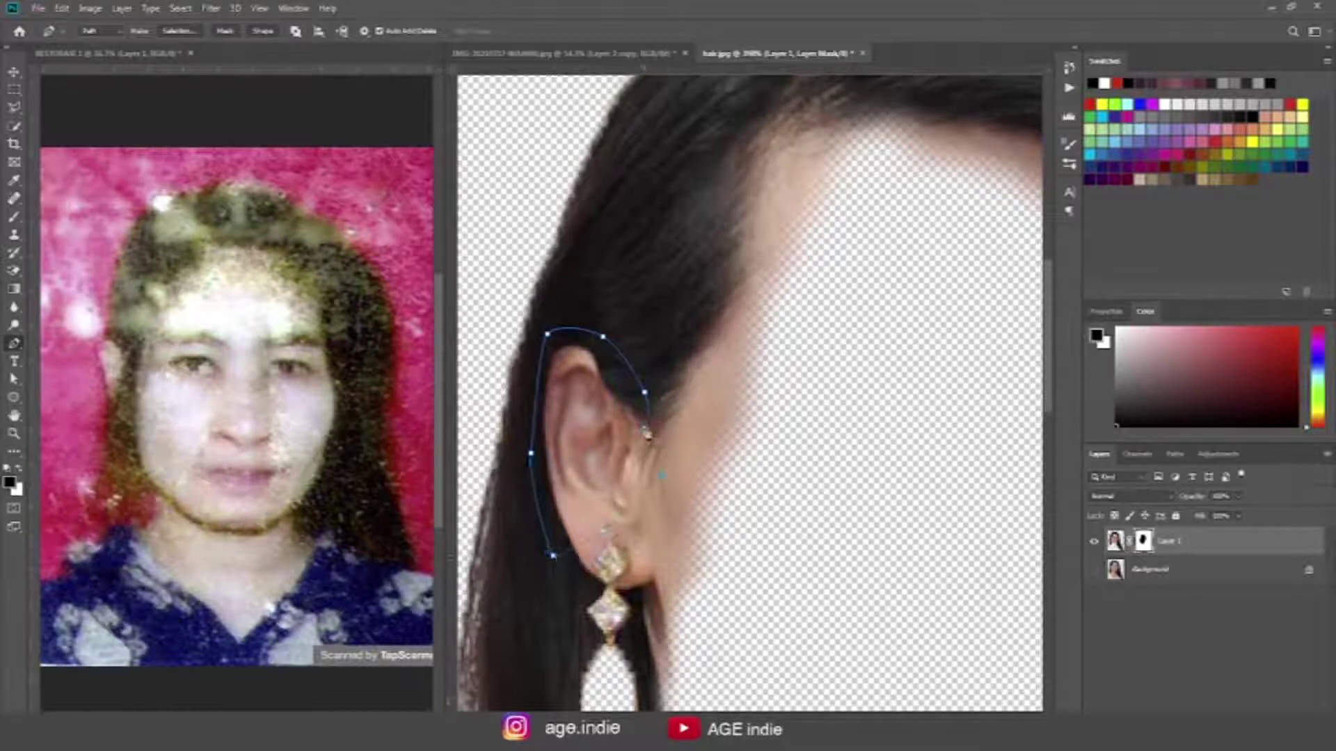
left_click(647, 434)
key("ctrl+Return")
key("ctrl+j")
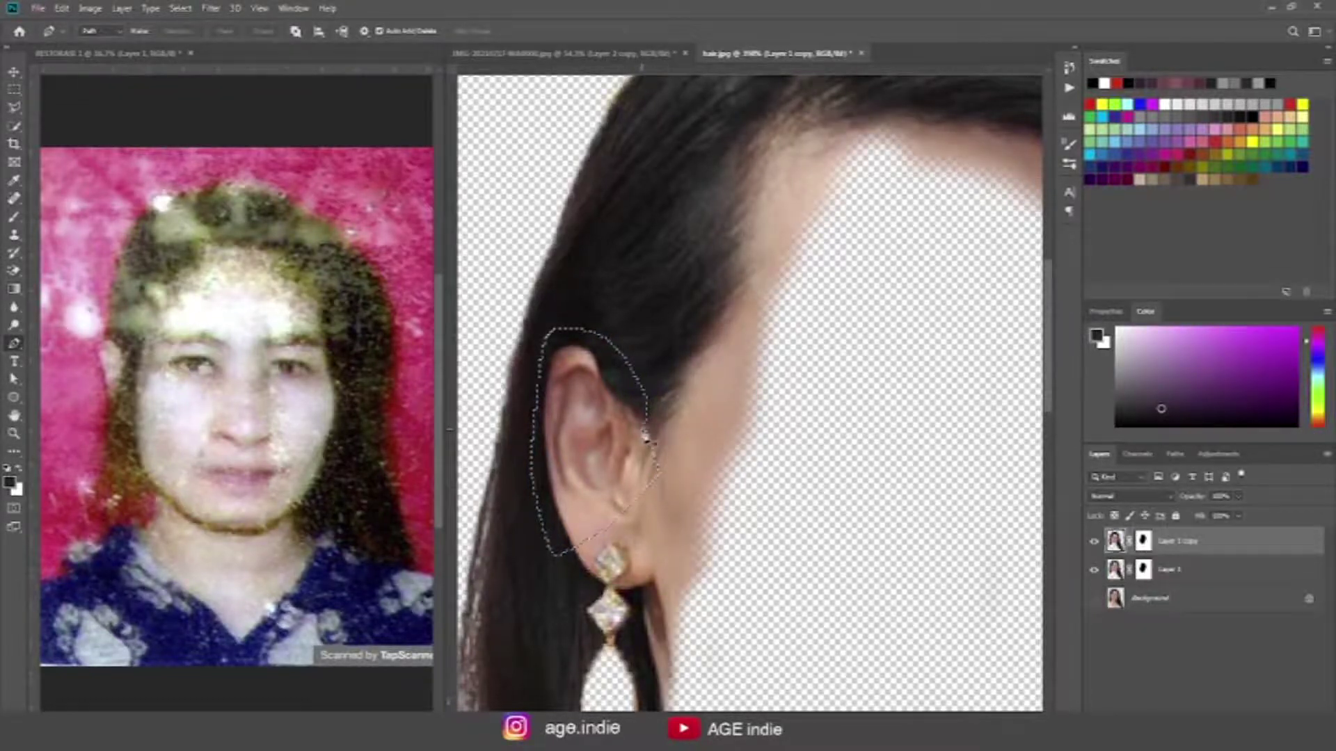
Step: Drag the ear layer into the portrait and enlarge it beside the left eye
key("v")
mouse_move(576, 367)
left_mouse_down()
mouse_move(614, 363)
mouse_move(647, 458)
left_mouse_up()
key("ctrl+t")
mouse_move(619, 404)
left_mouse_down()
mouse_move(647, 355)
mouse_move(689, 334)
mouse_move(598, 358)
left_mouse_up()
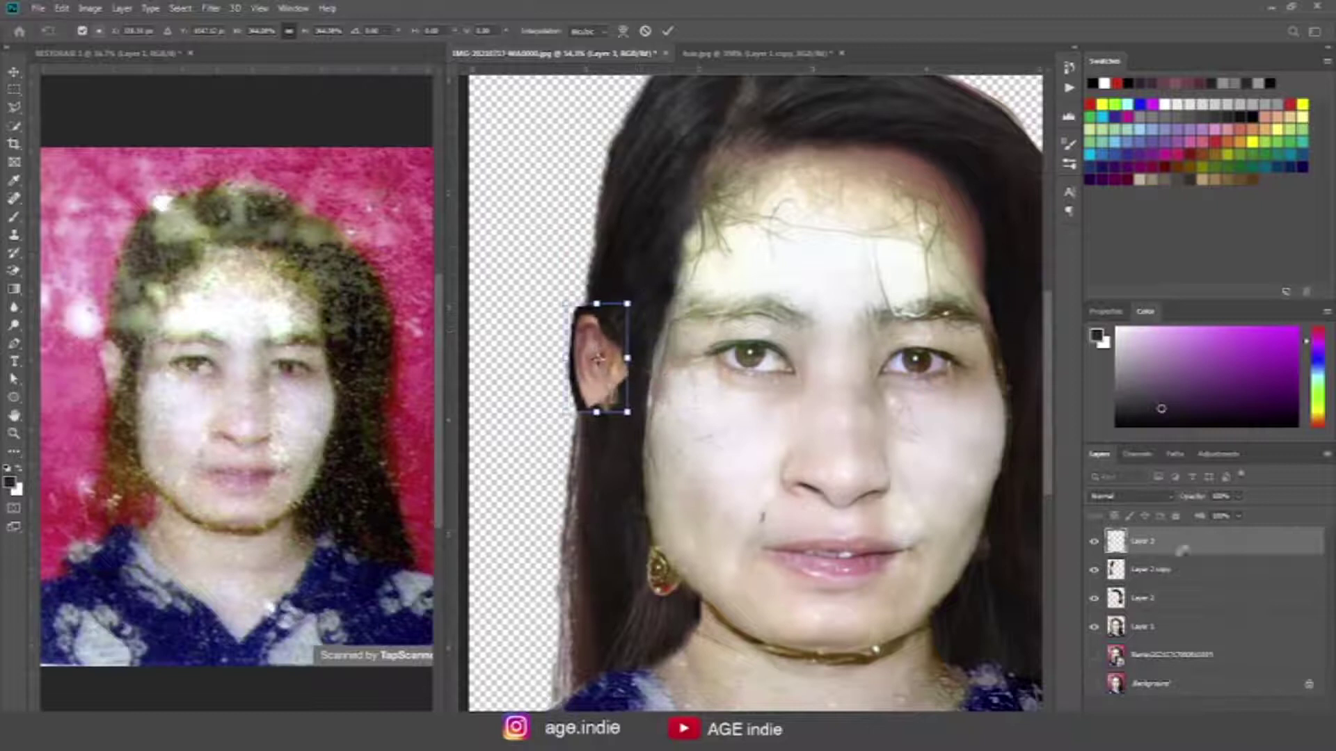
Step: Lower the ear layer's opacity, distort and resize it to fit the head, then raise its fill back up
left_click(1238, 497)
left_click_drag(1235, 515, 1223, 516)
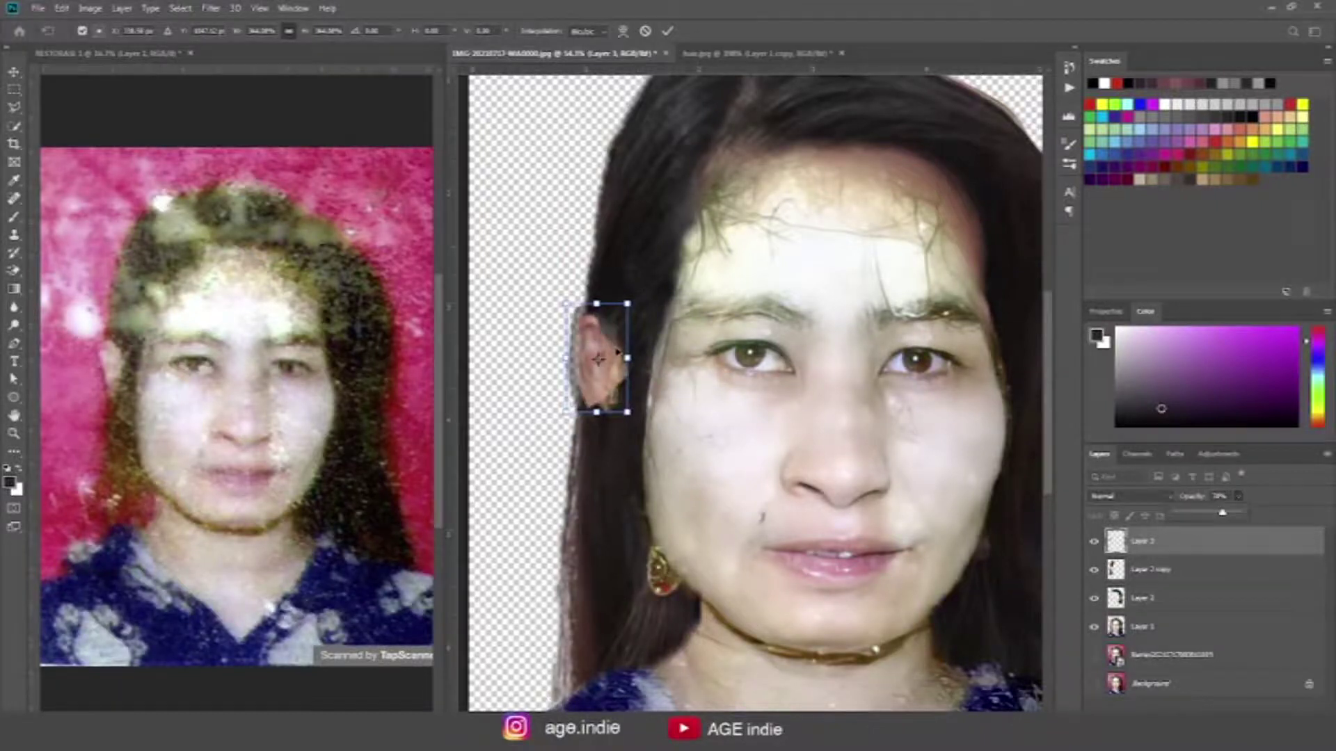
scroll(599, 359, "up", 2)
scroll(598, 376, "up", 1)
left_click_drag(626, 445, 583, 408)
mouse_move(662, 475)
left_mouse_down()
mouse_move(655, 494)
mouse_move(670, 509)
left_mouse_up()
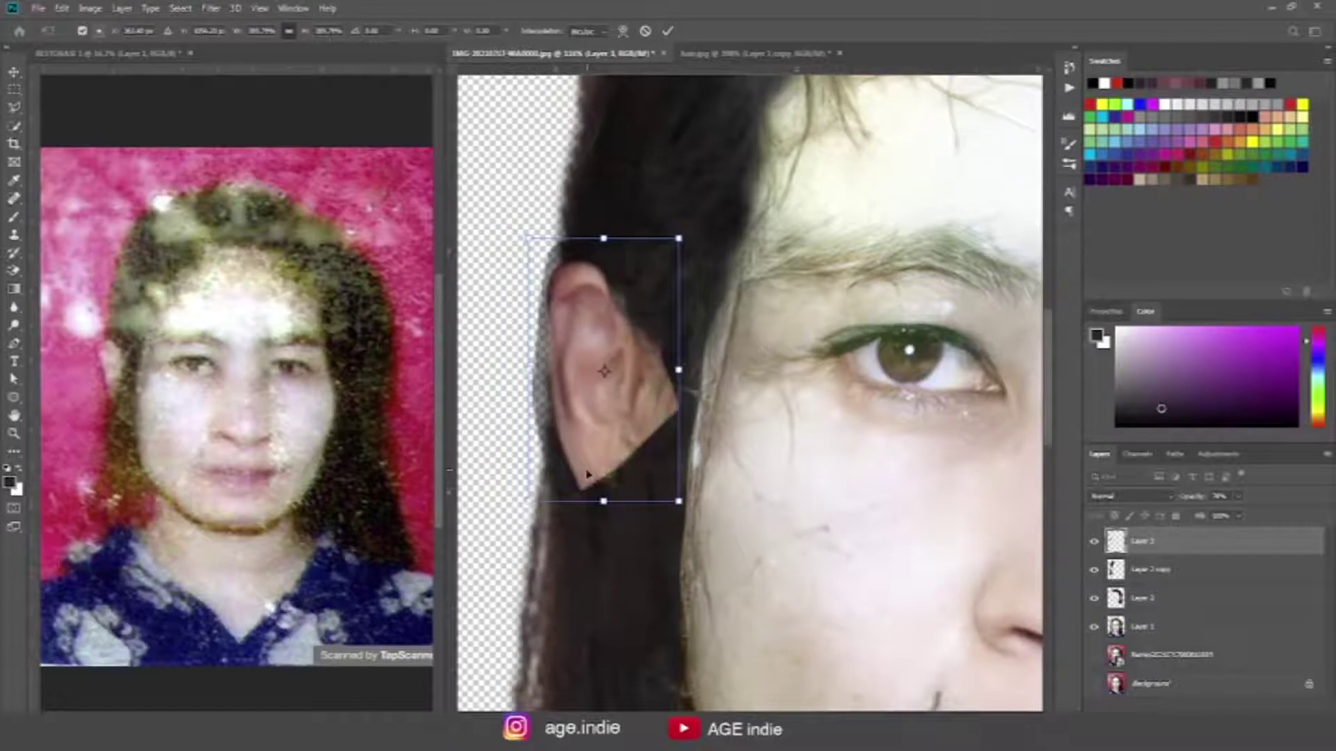
key("Return")
left_click(1239, 515)
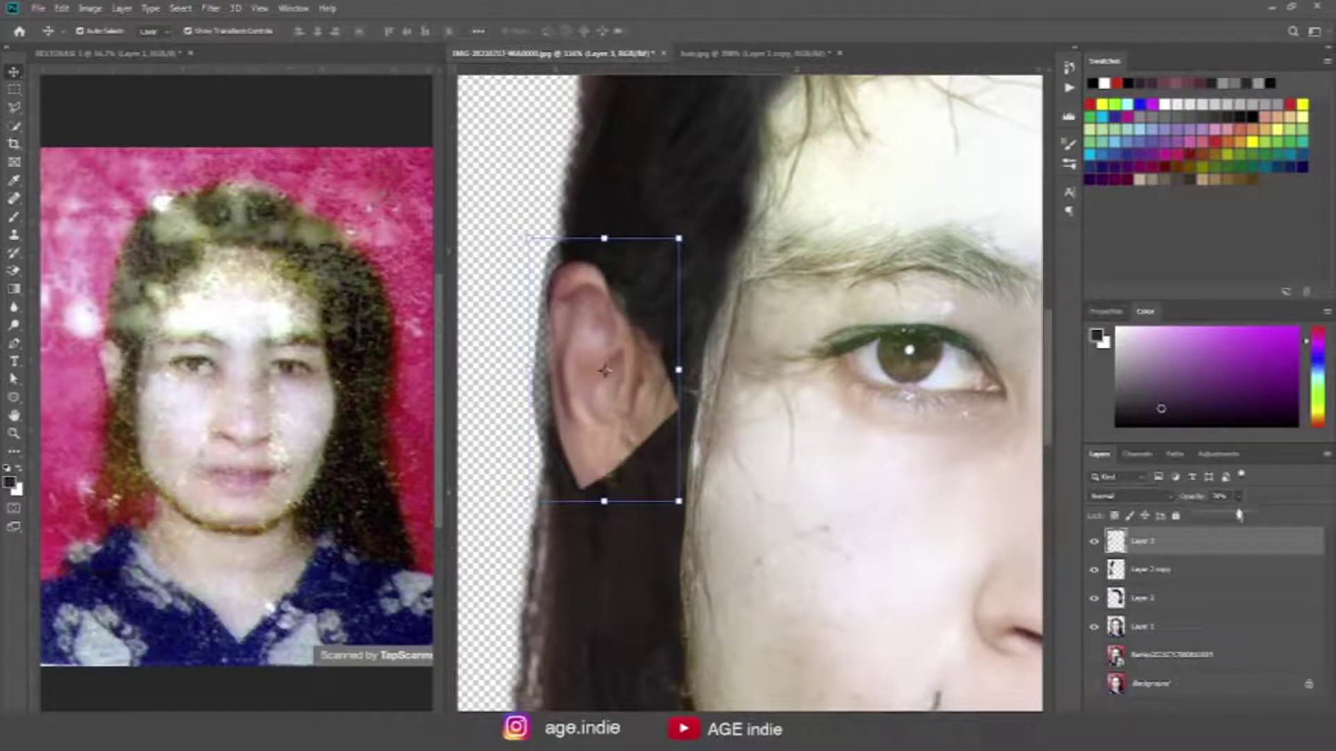
left_click_drag(1257, 520, 1265, 516)
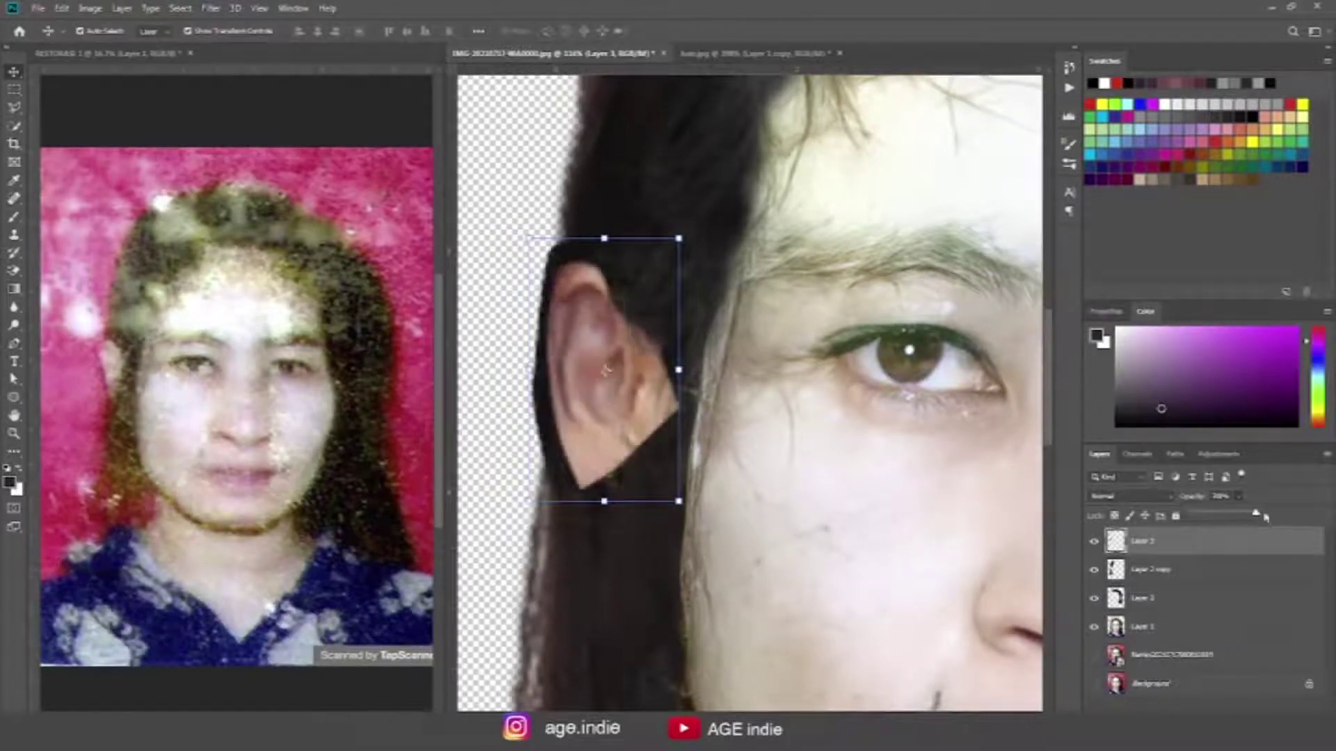
Step: Trace a Pen path around the black area at the ear's top and outer edge
key("l")
key("p")
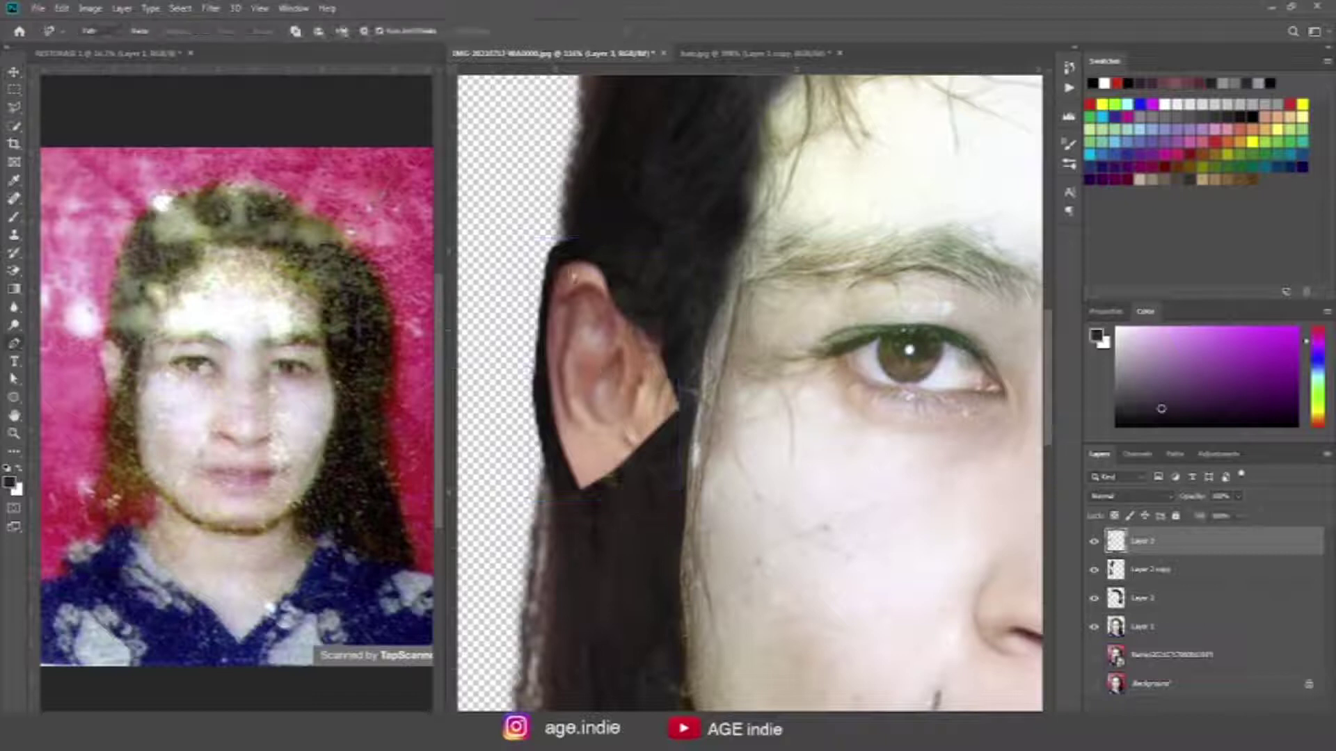
left_click_drag(569, 267, 561, 233)
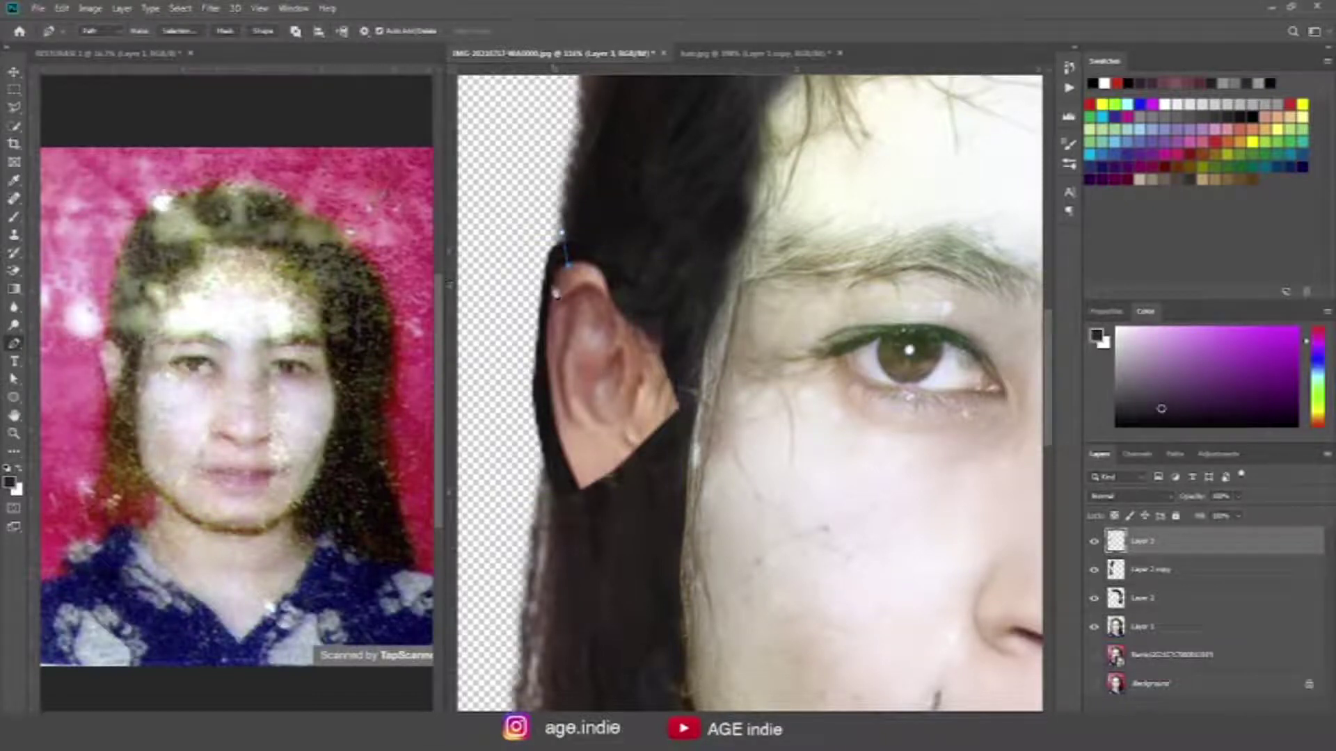
left_click(604, 240)
left_click(567, 454)
left_click(603, 528)
left_click(526, 546)
left_click(473, 223)
left_click(581, 159)
left_click(732, 188)
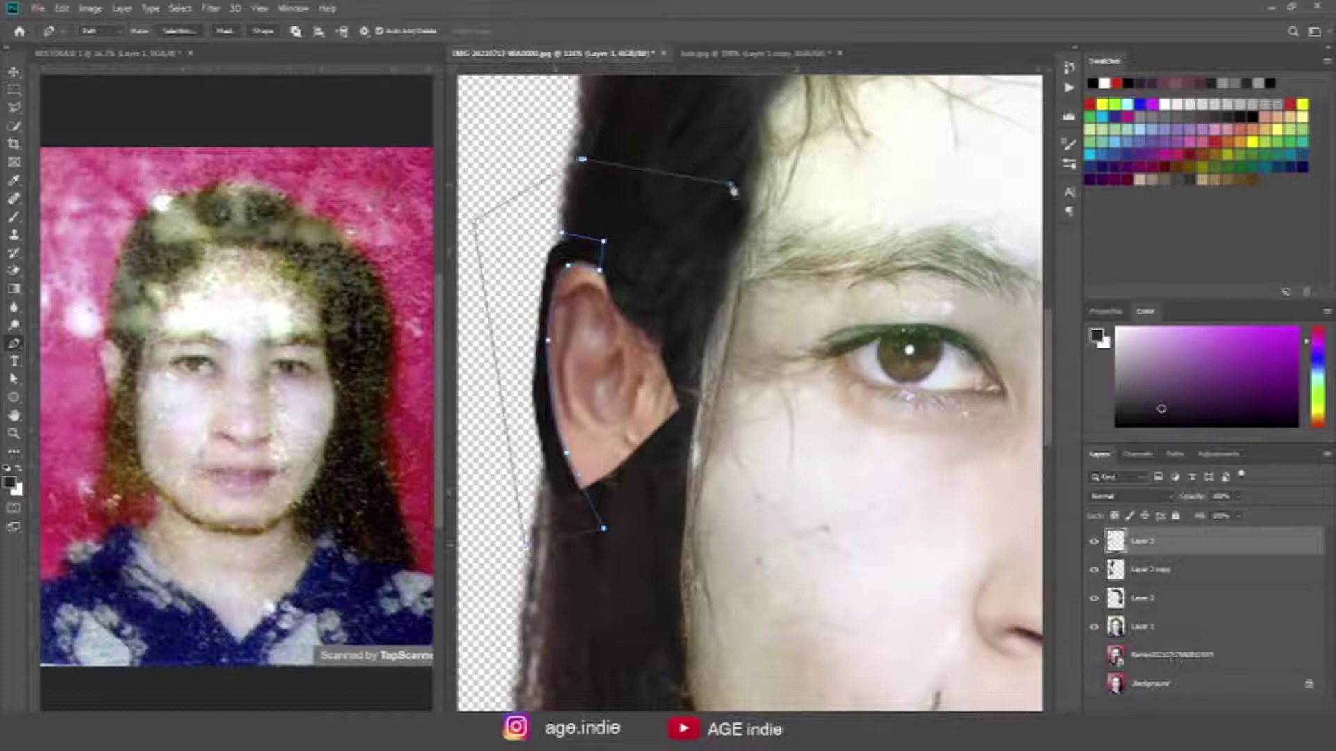
left_click(562, 235)
Step: Turn the outline into a selection and delete the black patch beside the ear
key("ctrl+Return")
key("Delete")
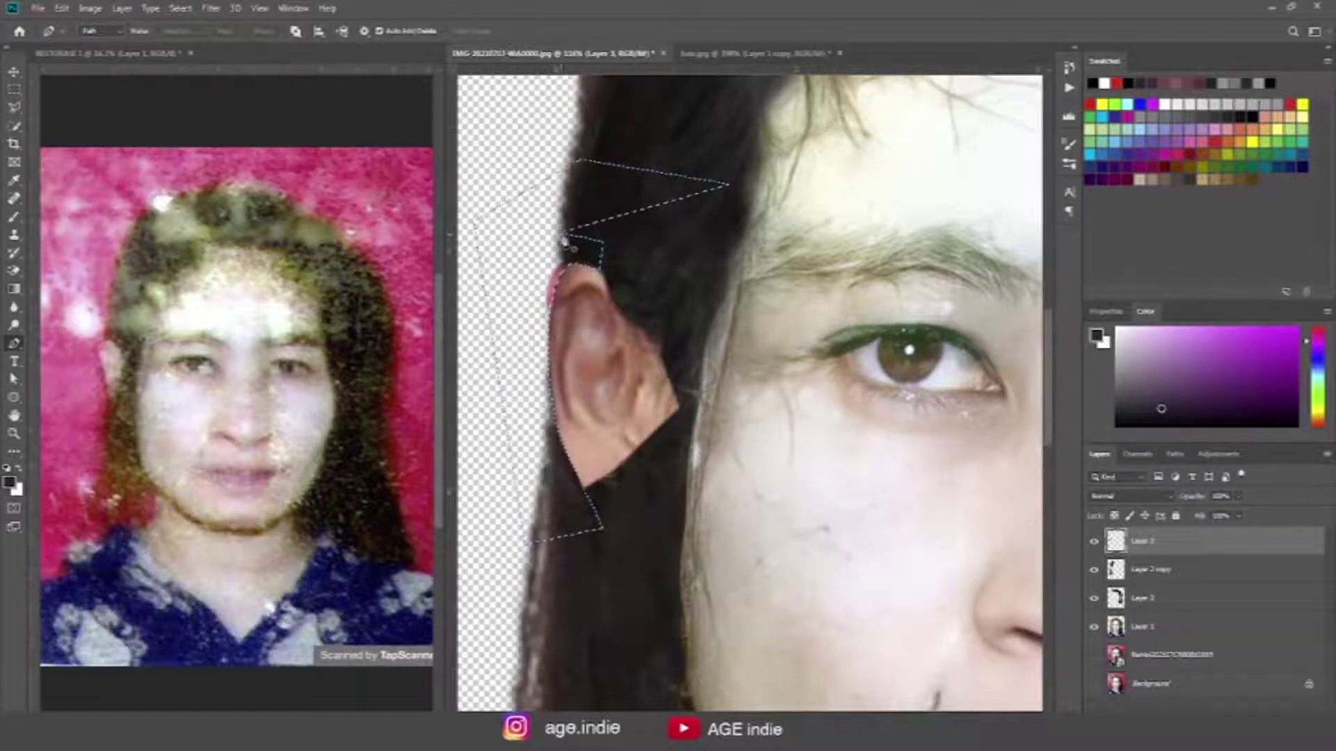
key("ctrl+d")
left_click(14, 72)
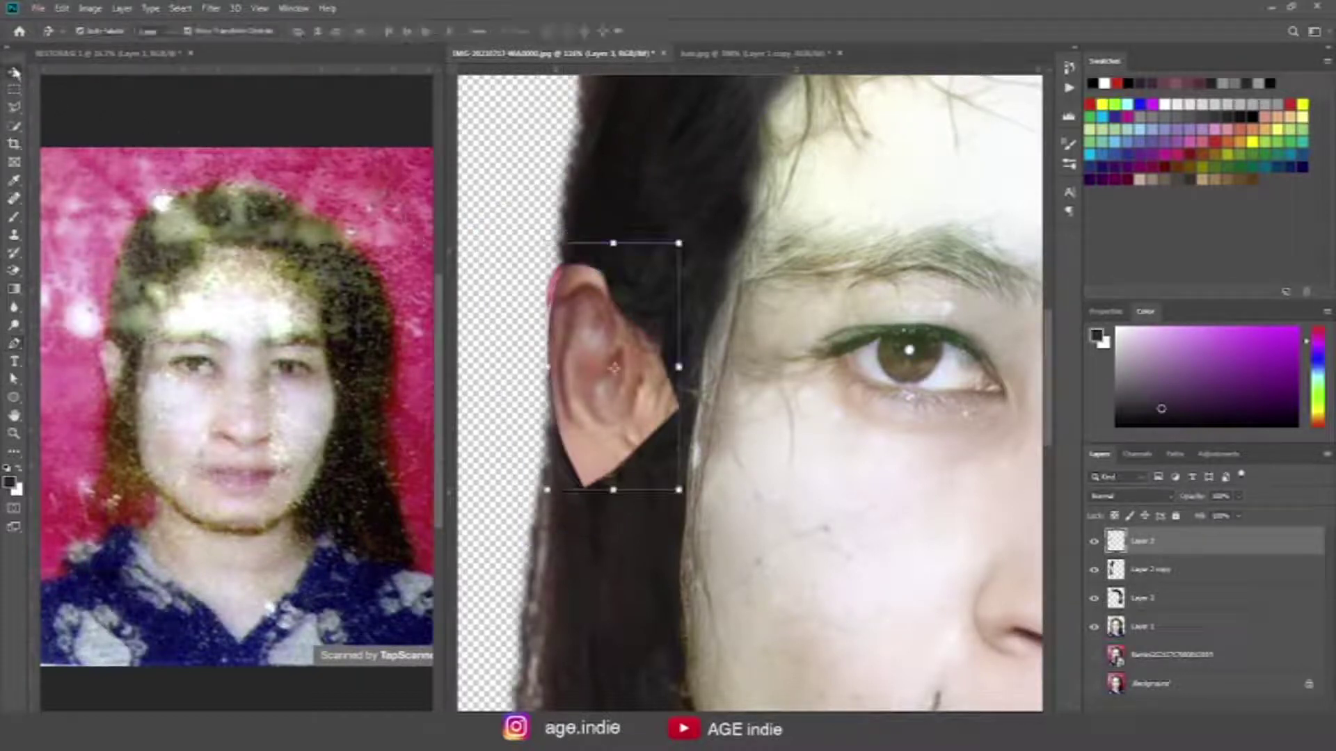
left_click(217, 11)
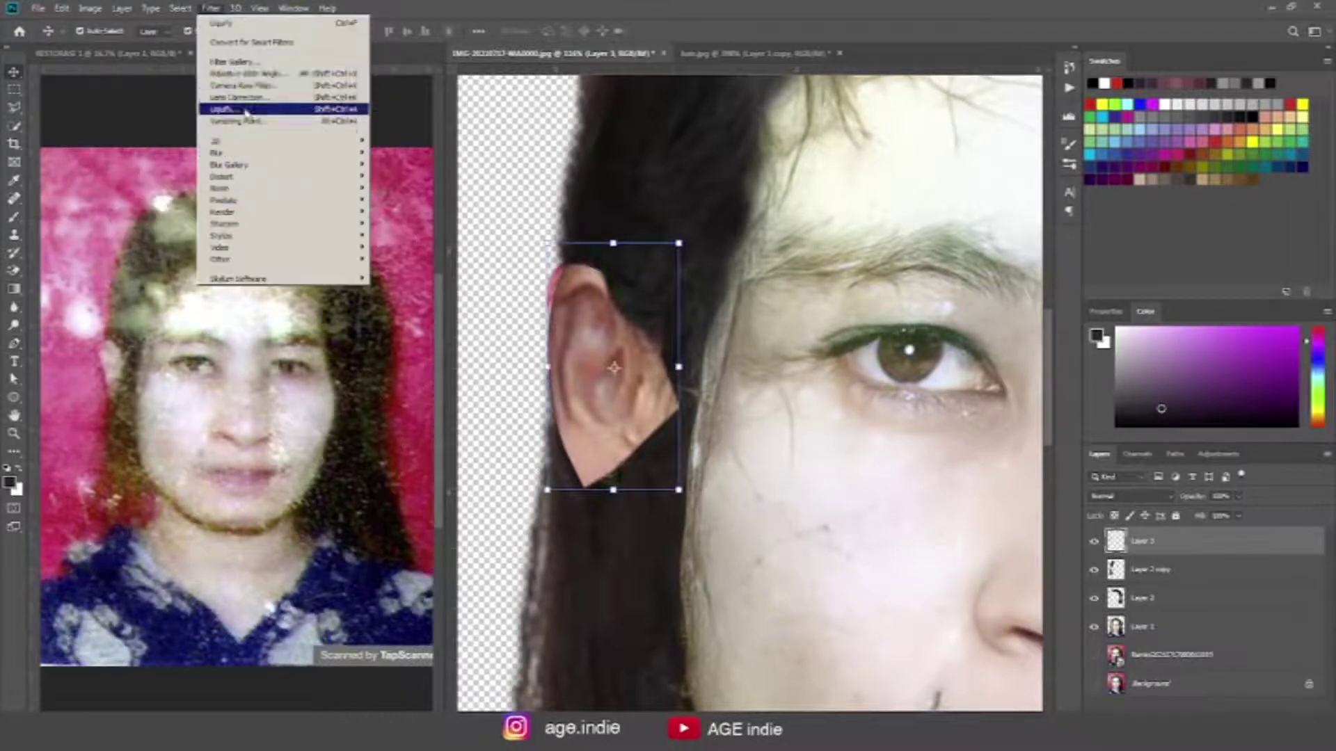
Step: In Liquify, push the ear's lower-left edge into shape with a smaller Forward Warp brush
key("Escape")
key("ctrl+shift+x")
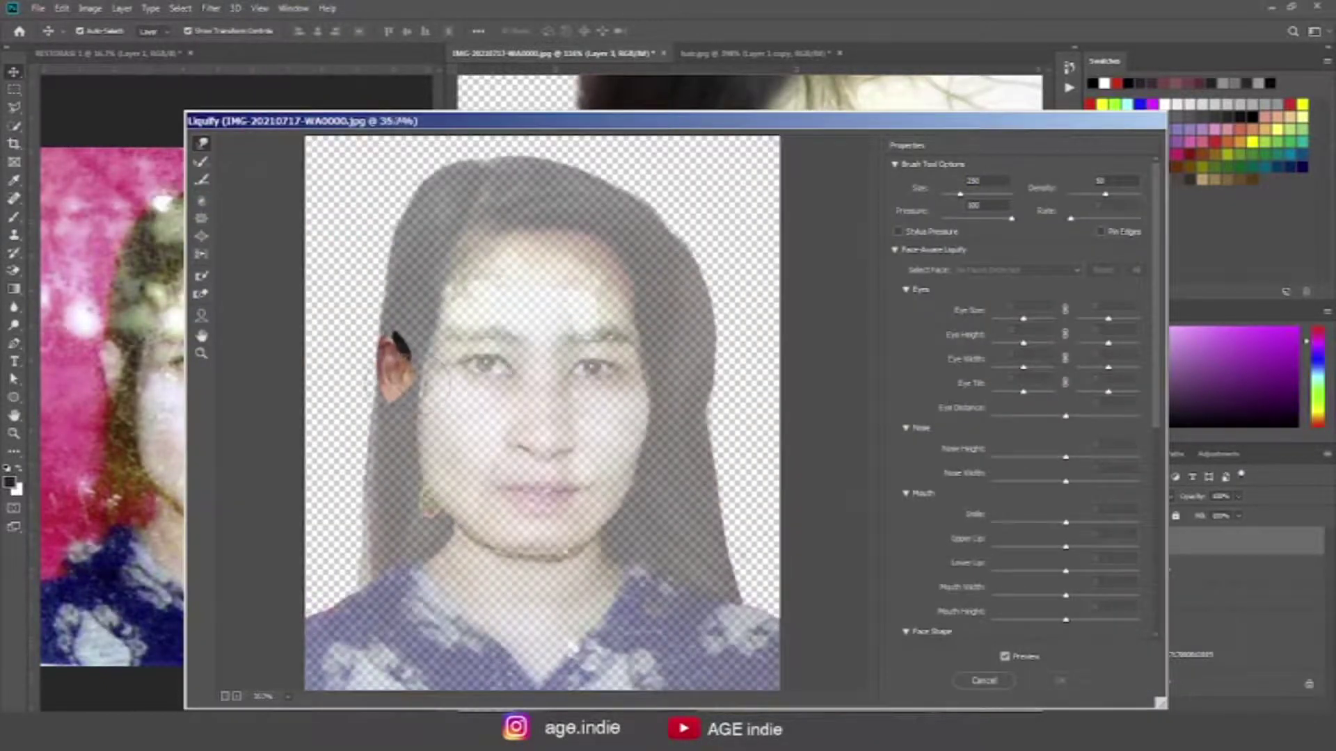
scroll(401, 391, "up", 3)
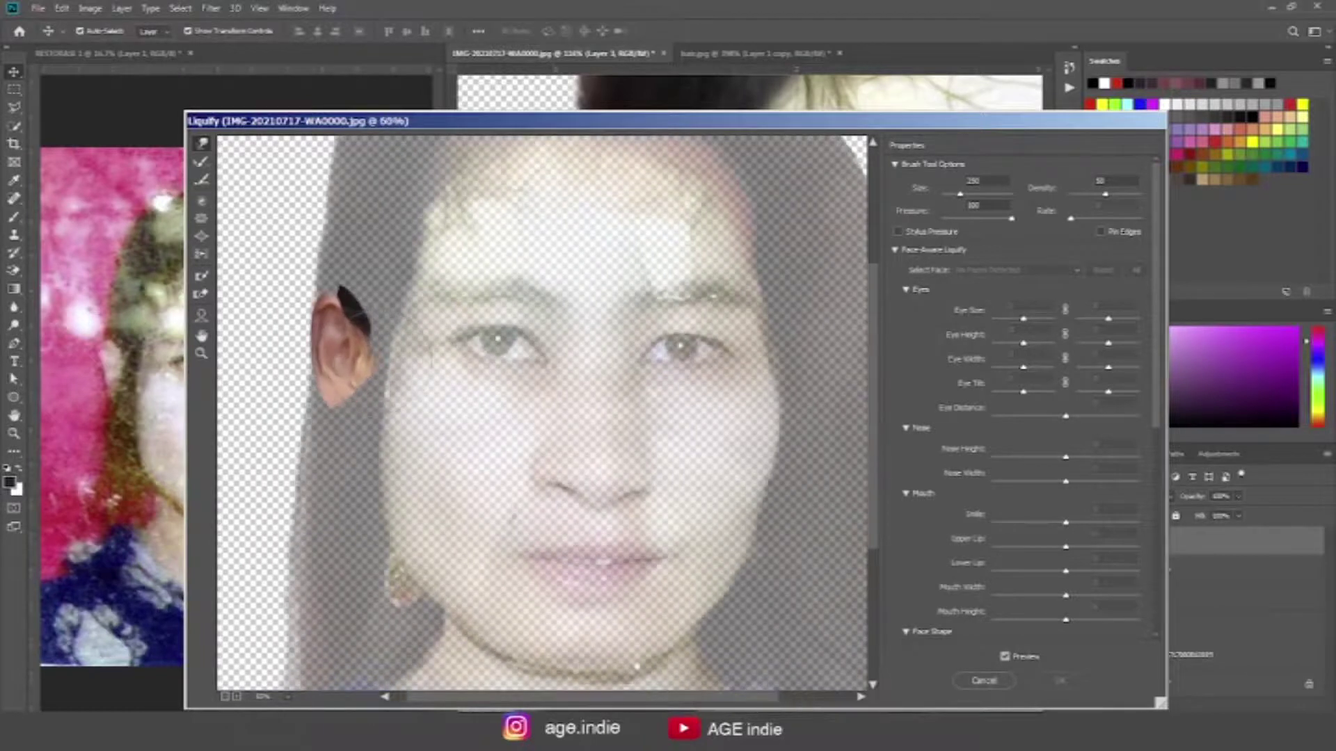
scroll(401, 391, "up", 2)
left_click_drag(401, 392, 589, 374)
key("bracketleft")
key("bracketleft")
key("bracketleft")
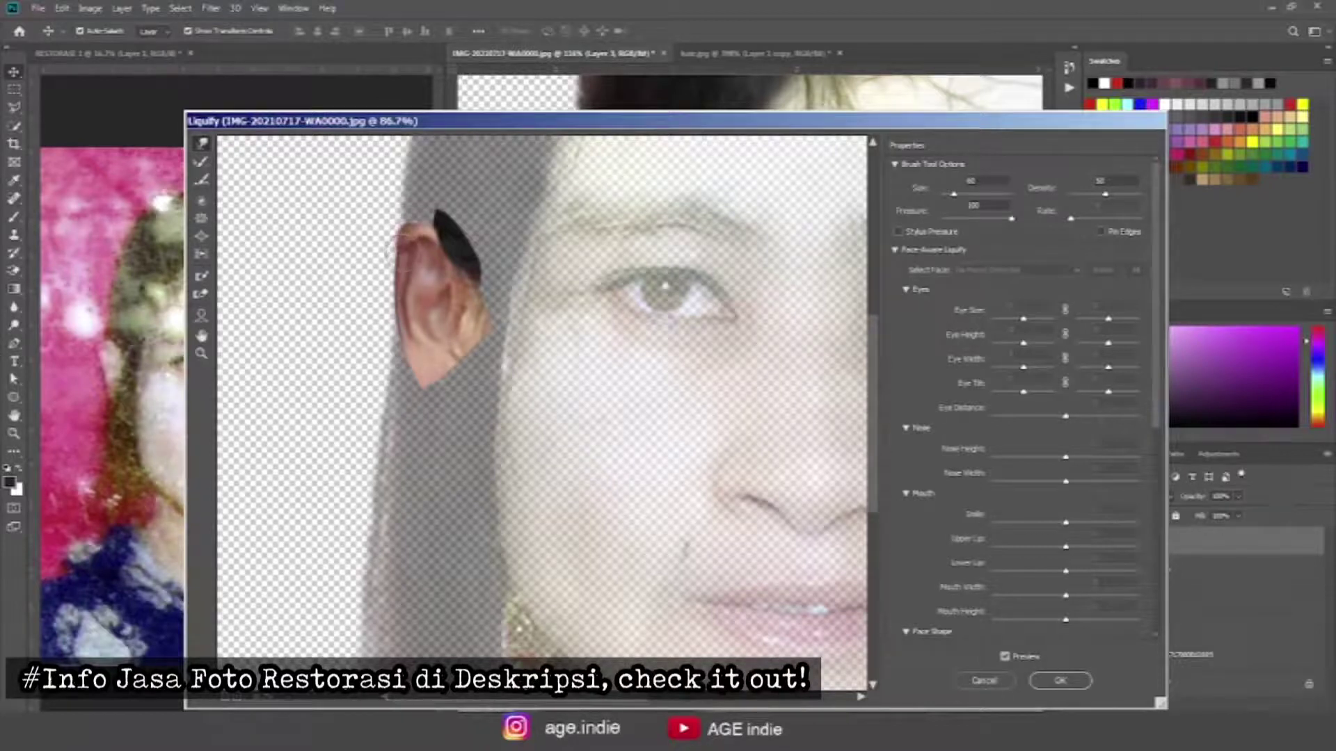
left_click_drag(405, 336, 386, 277)
left_click(1061, 679)
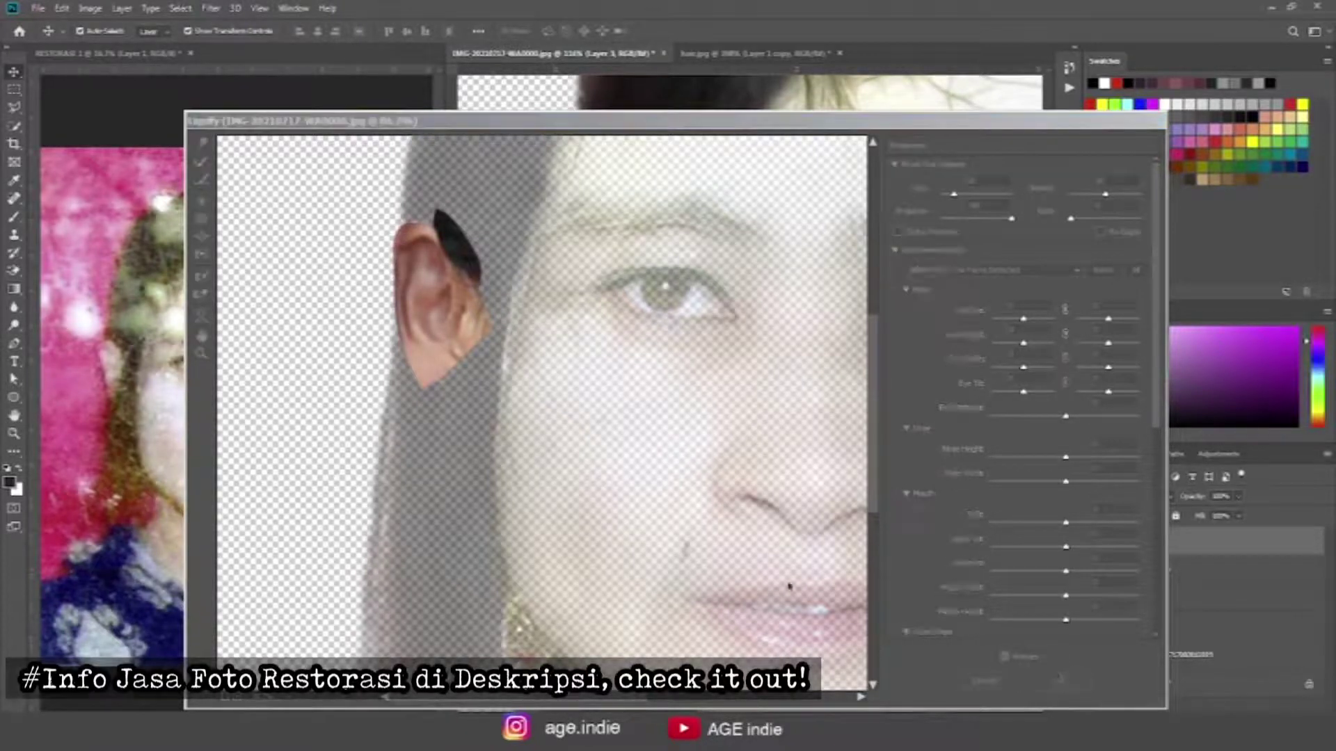
Step: Set the ear layer's opacity back to 100%
left_click(1238, 496)
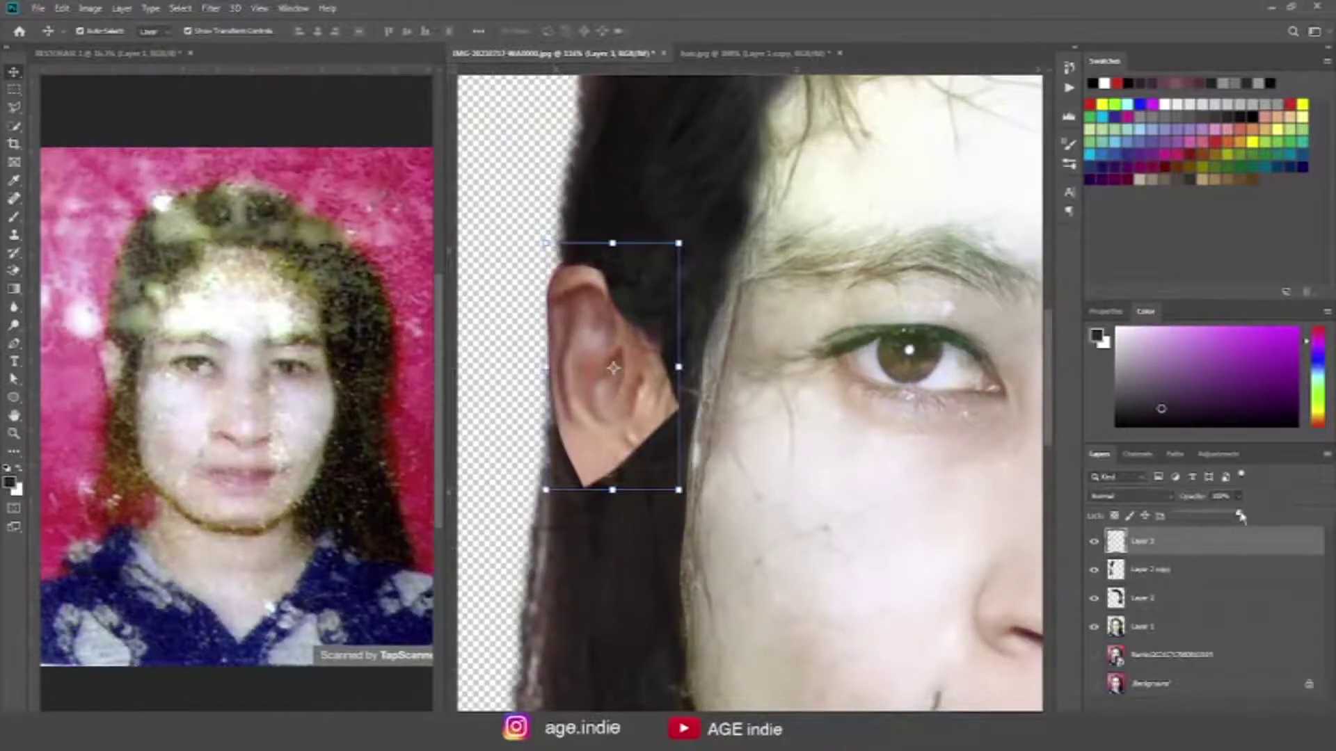
left_click_drag(1242, 515, 1209, 515)
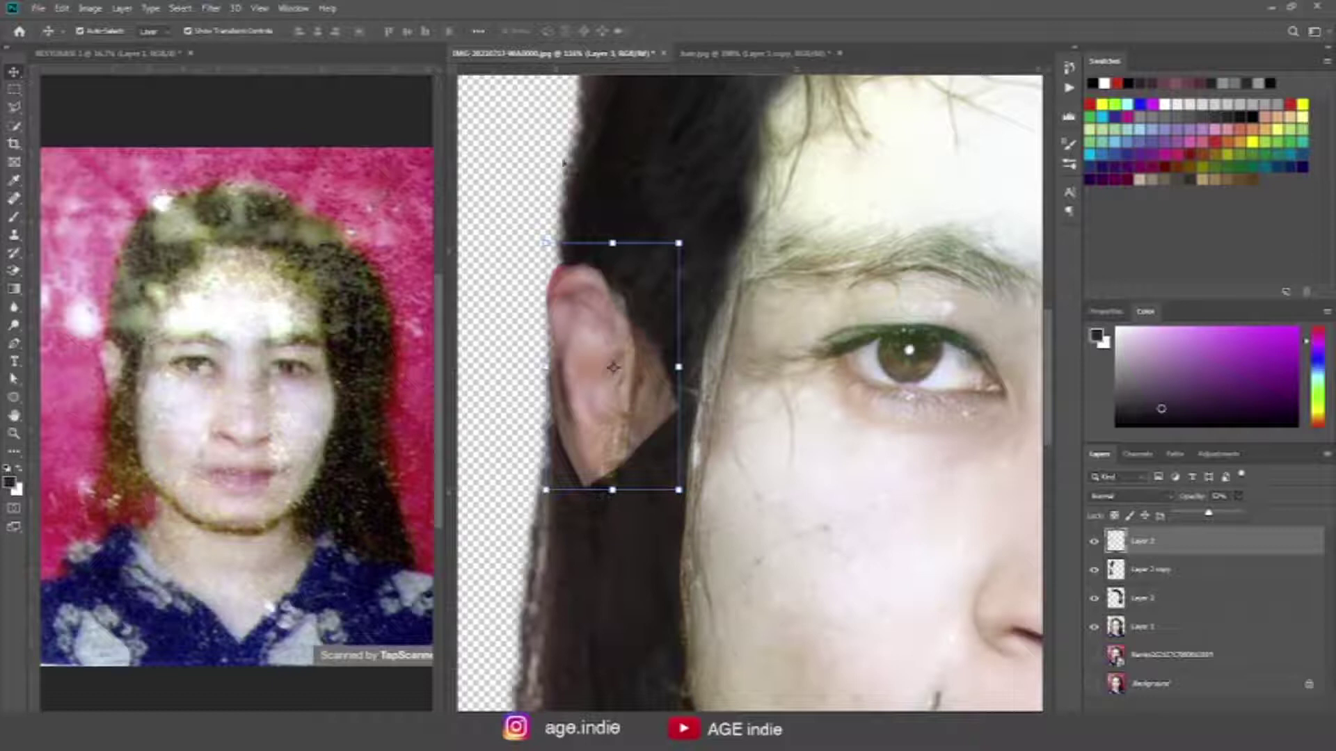
left_click_drag(1211, 517, 1248, 534)
Step: Apply a Liquify warp pushing the ear's left edge slightly inward
left_click(211, 9)
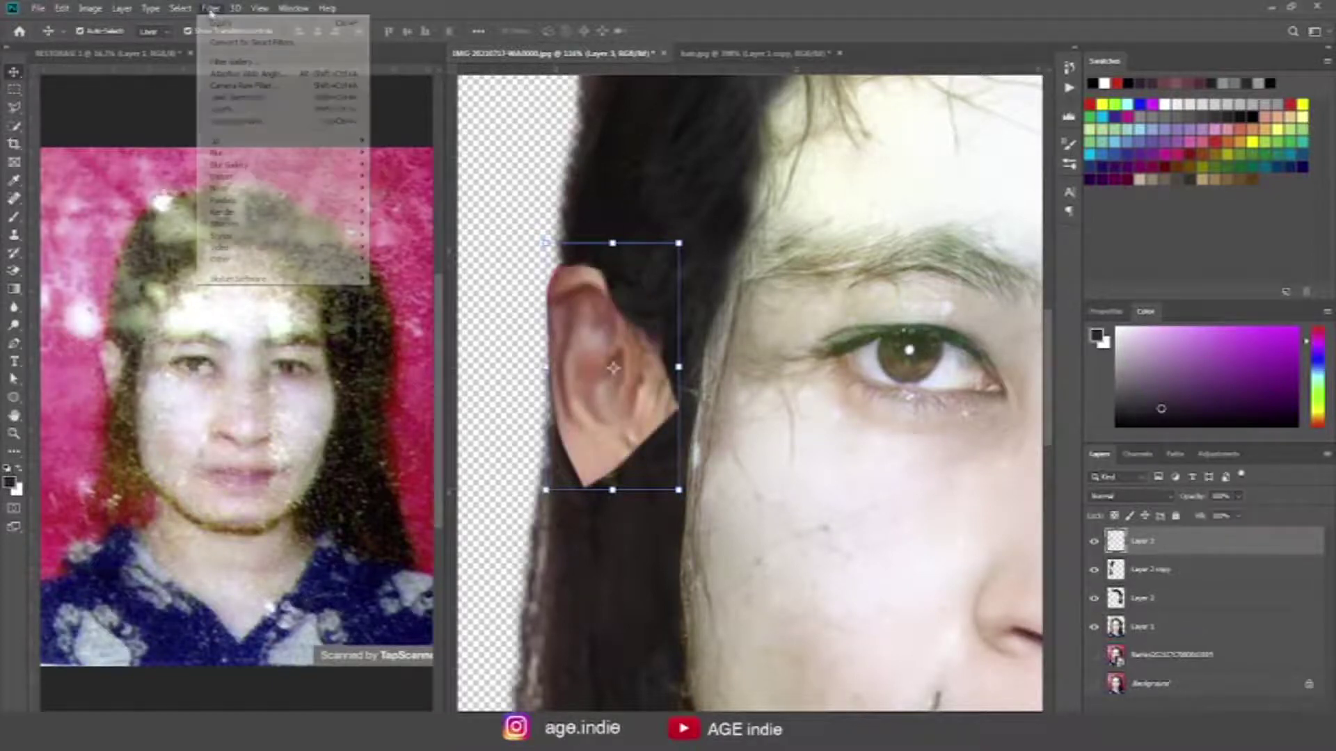
left_click(277, 114)
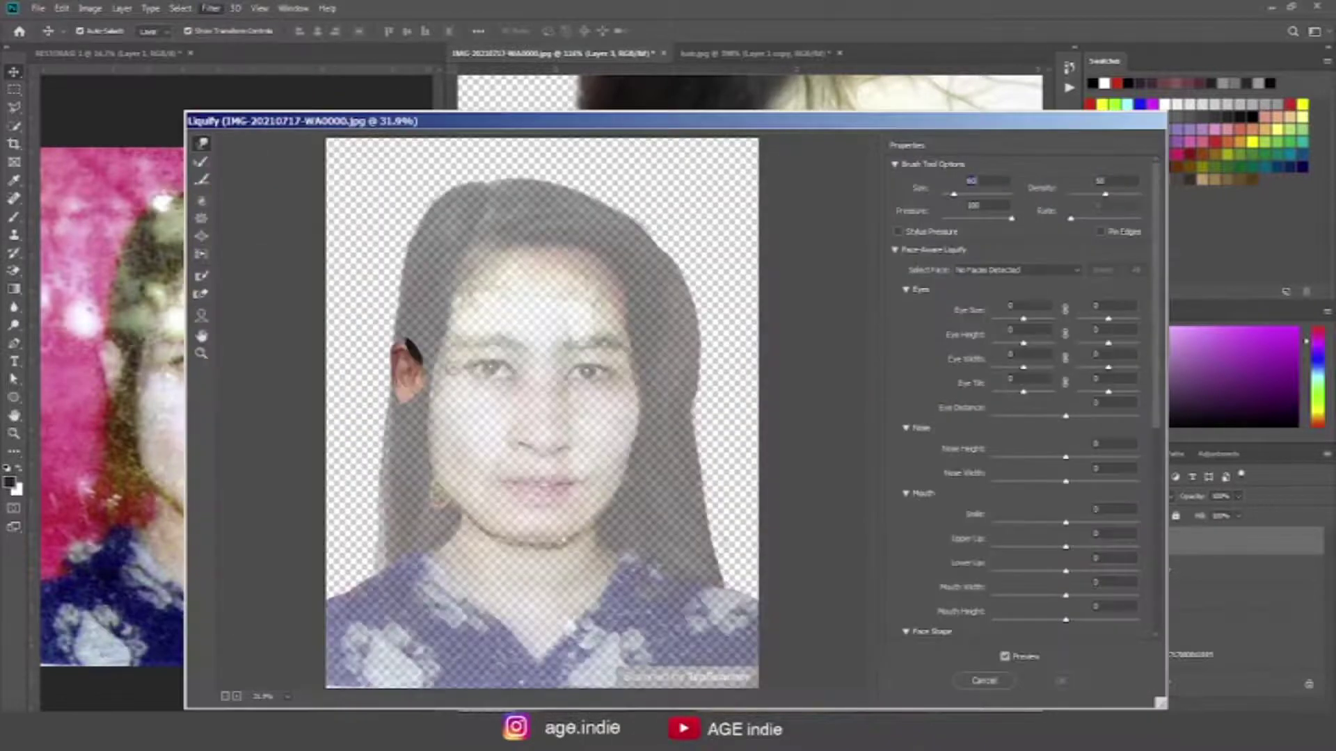
scroll(375, 393, "up", 5)
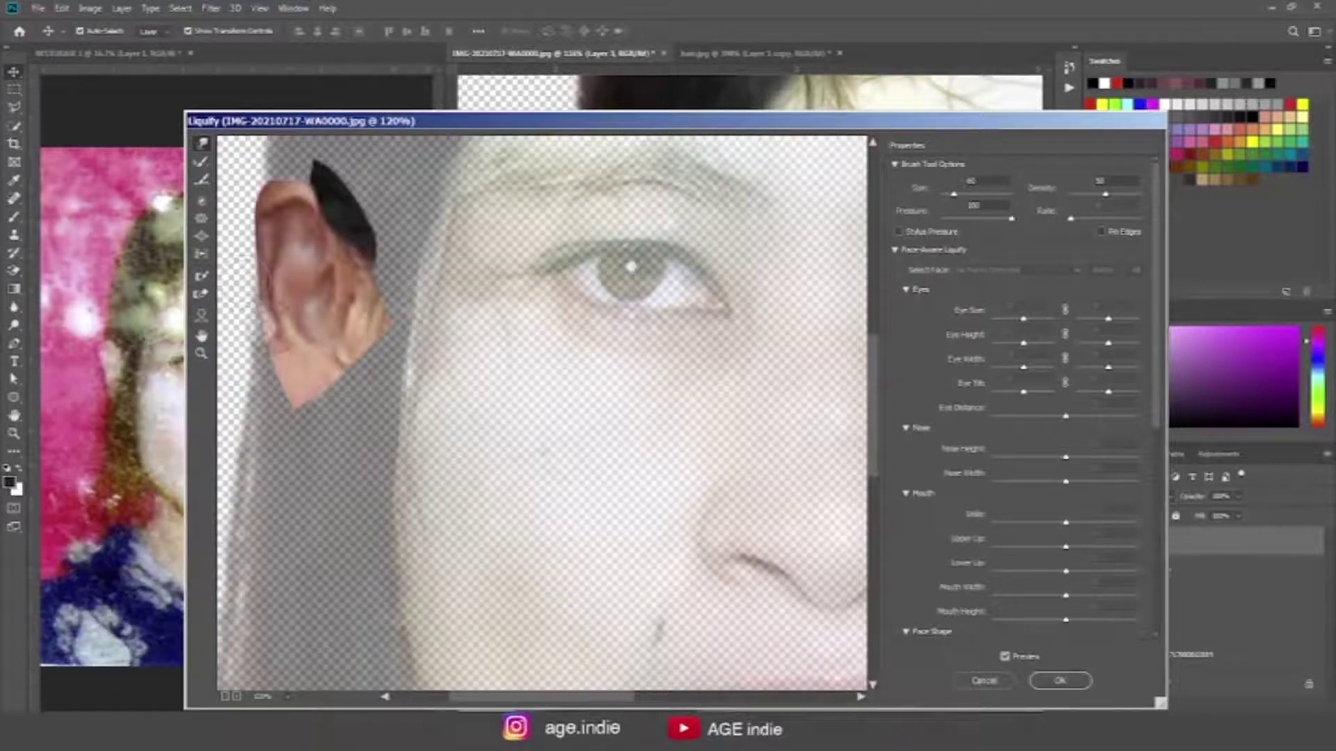
left_click_drag(251, 317, 249, 327)
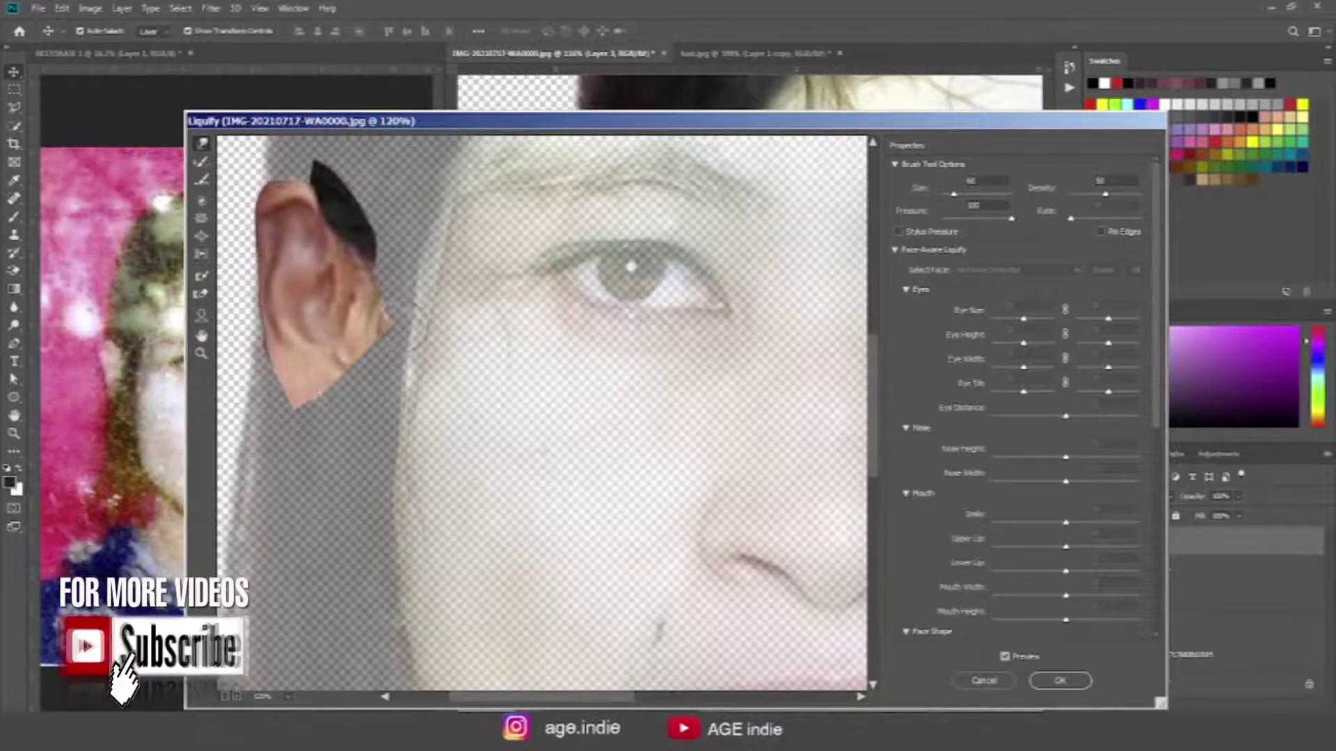
left_click(1060, 680)
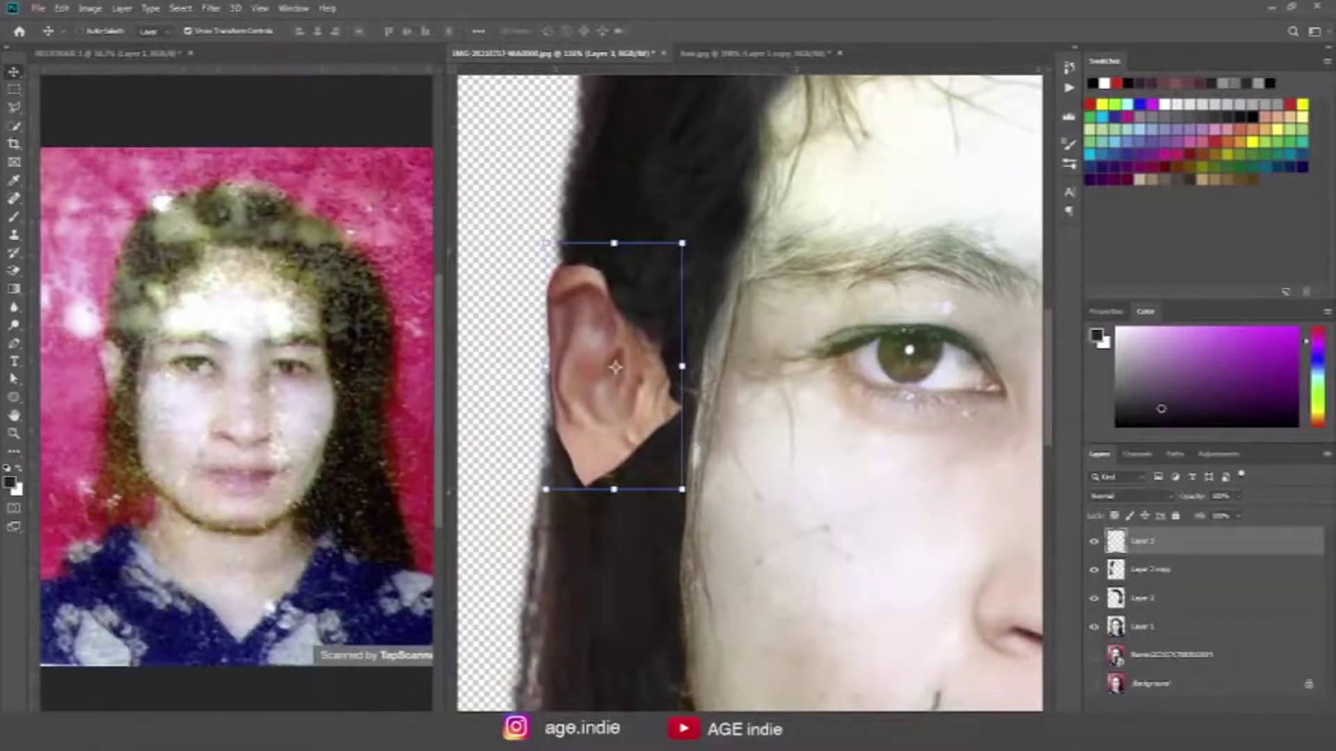
Step: Add a layer mask, lower the ear's opacity, and paint out its upper and back edges
key("ctrl+shift+m")
left_click(1237, 496)
left_click_drag(1242, 513, 1214, 513)
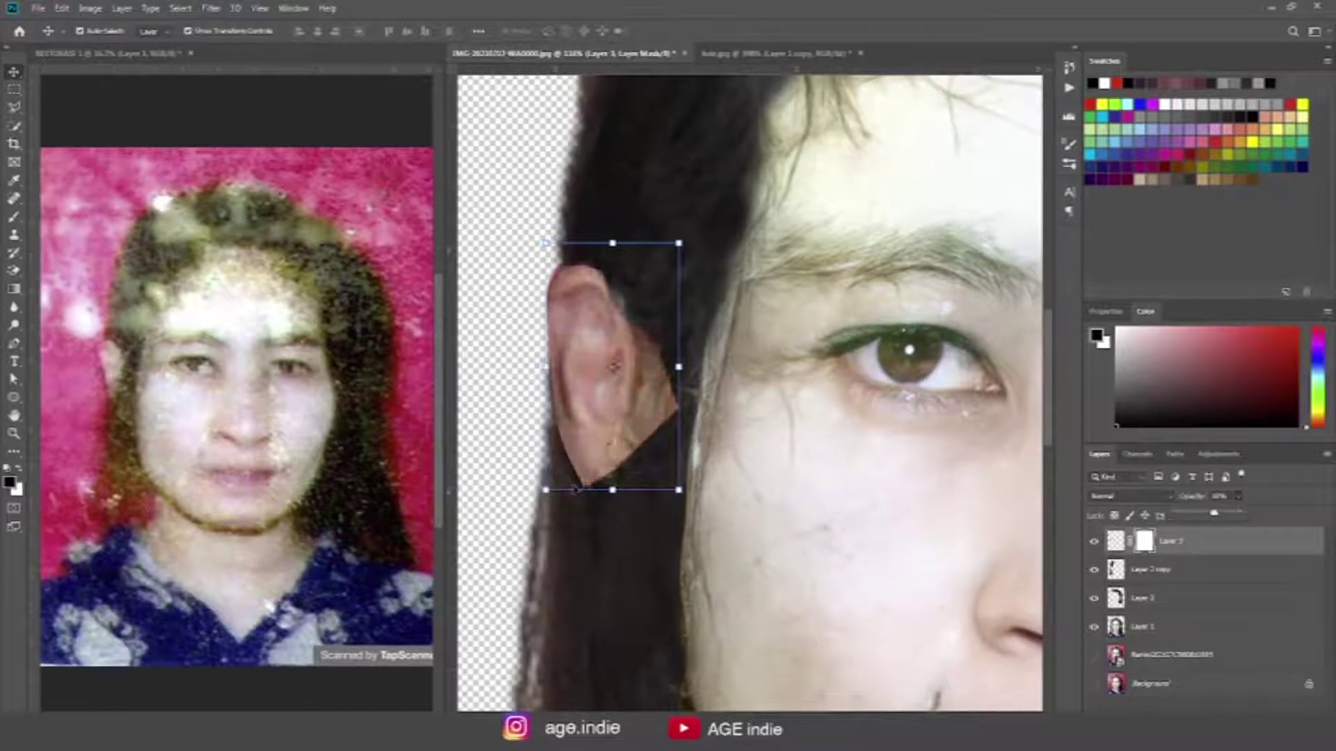
key("b")
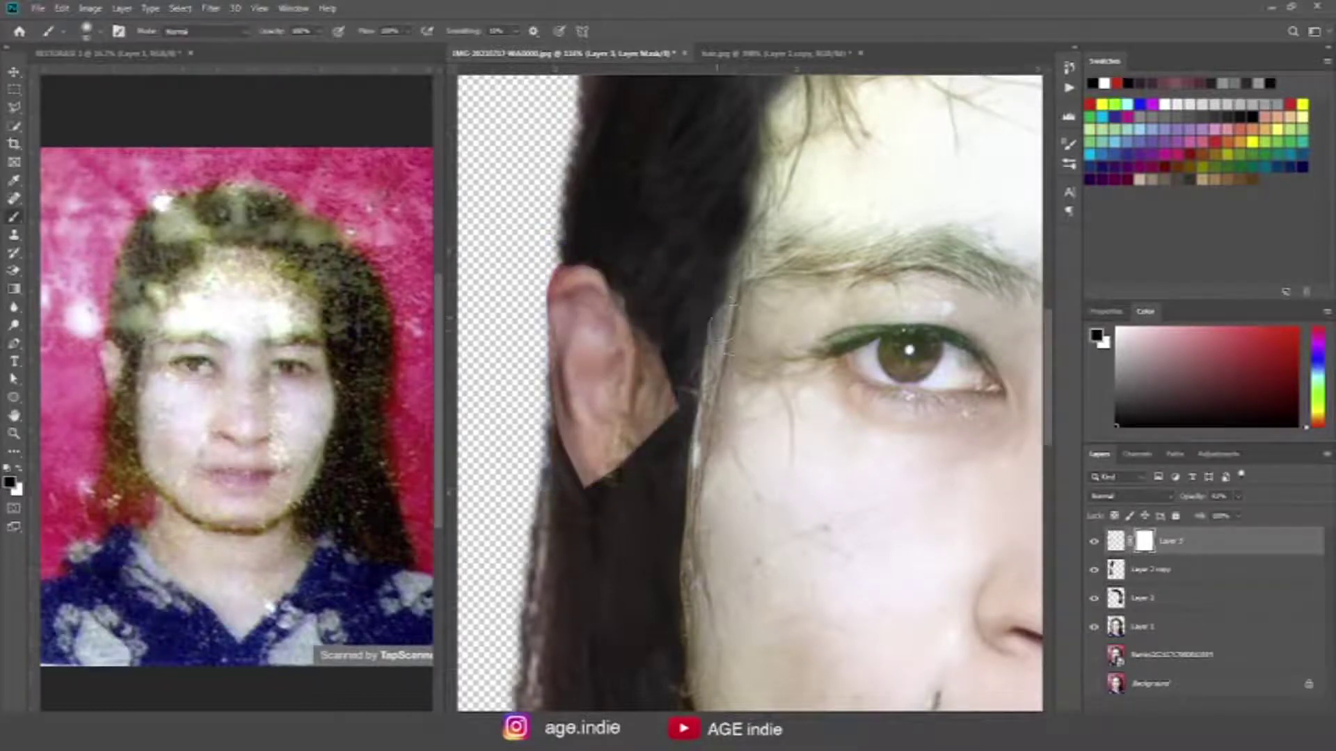
left_click_drag(630, 275, 593, 252)
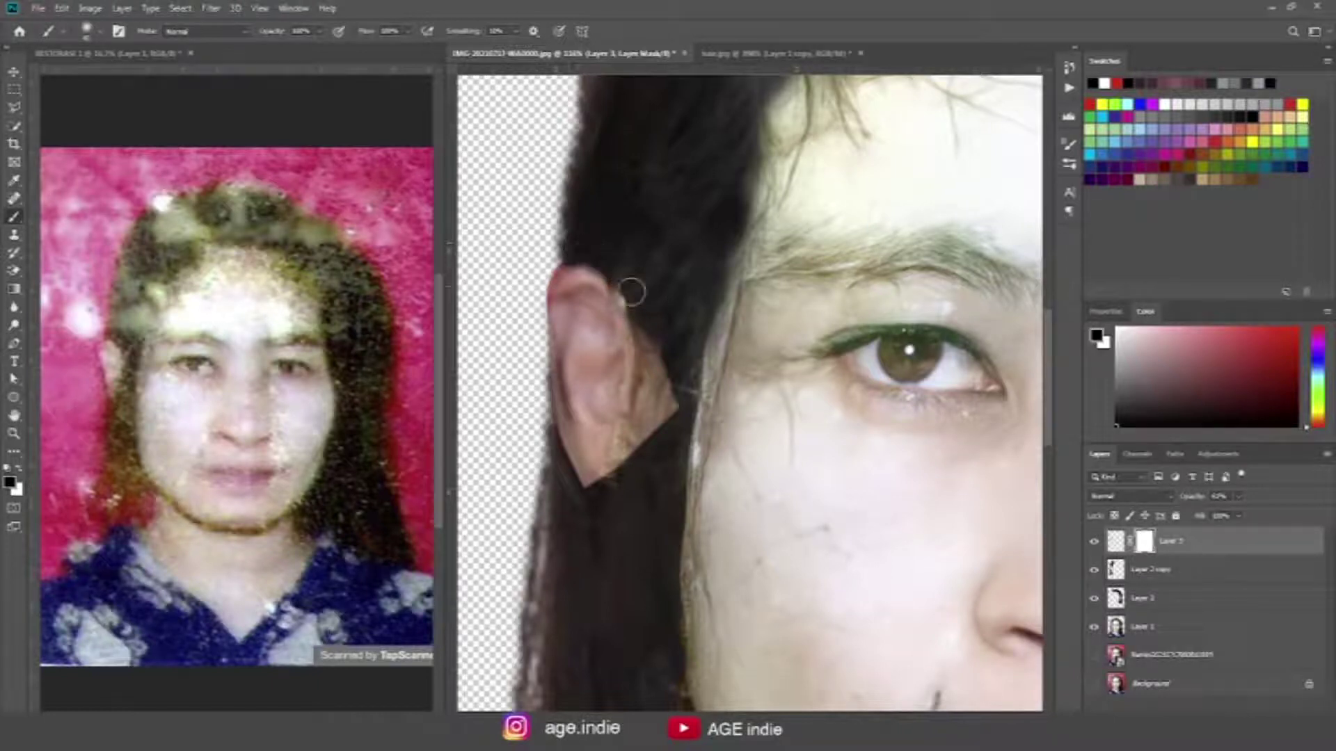
mouse_move(650, 328)
left_mouse_down()
mouse_move(669, 360)
mouse_move(661, 418)
mouse_move(649, 334)
mouse_move(657, 395)
mouse_move(650, 369)
mouse_move(635, 466)
mouse_move(606, 504)
mouse_move(560, 445)
mouse_move(565, 421)
mouse_move(577, 487)
mouse_move(602, 492)
left_mouse_up()
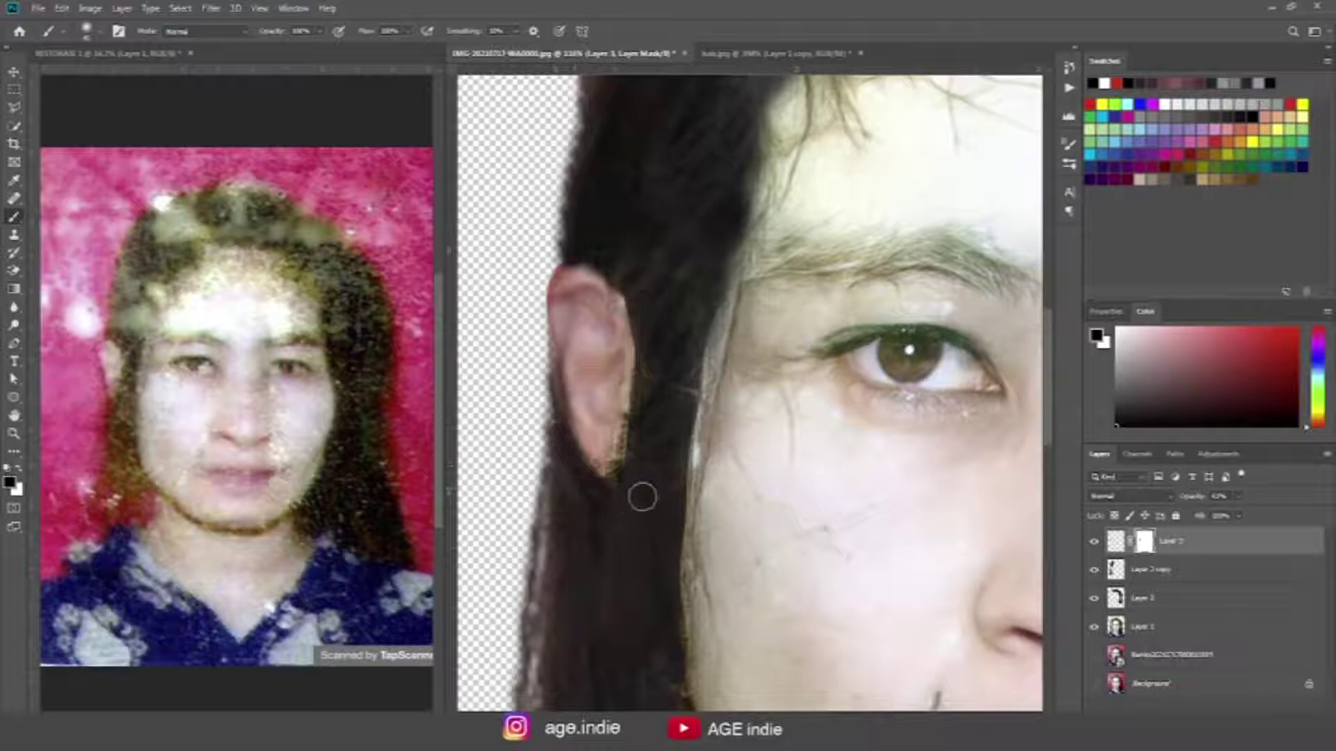
Step: Paint black on the mask to show hair below the earlobe
key("x")
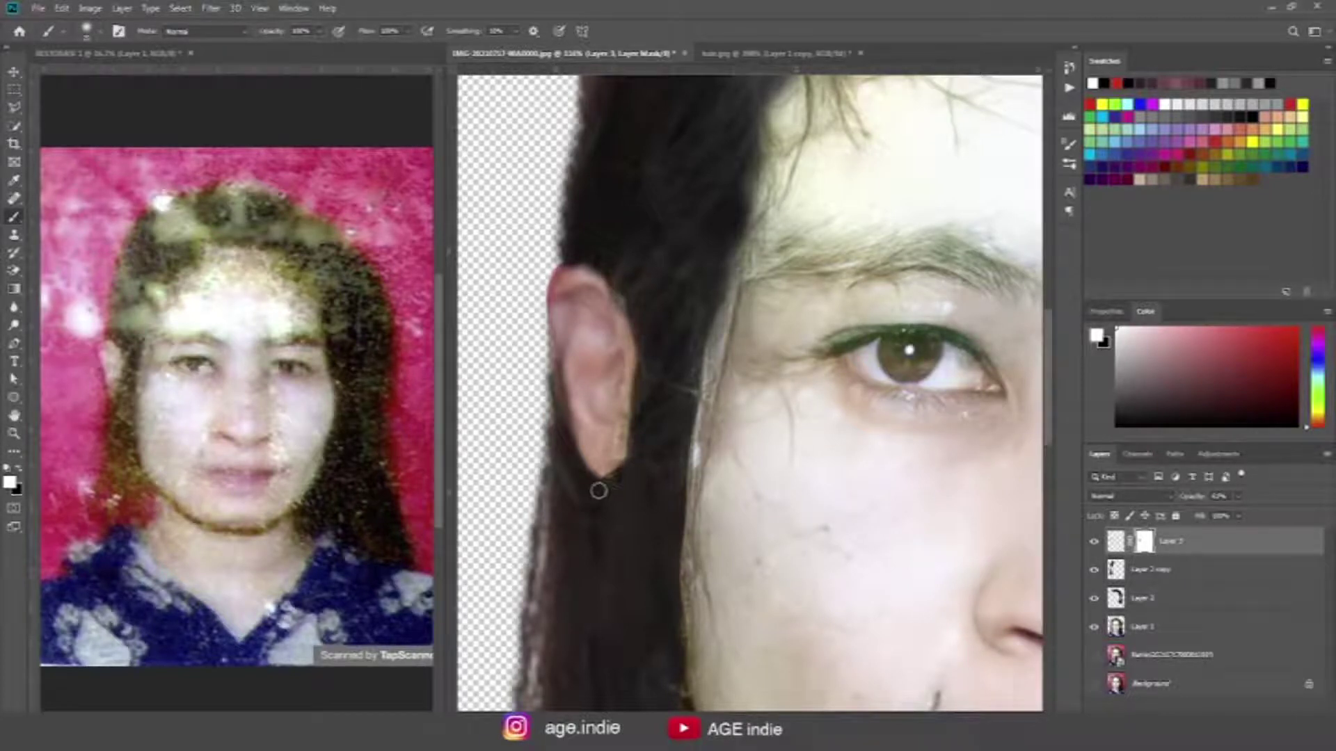
key("x")
left_click_drag(591, 477, 644, 472)
scroll(835, 479, "down", 5)
scroll(835, 479, "up", 1)
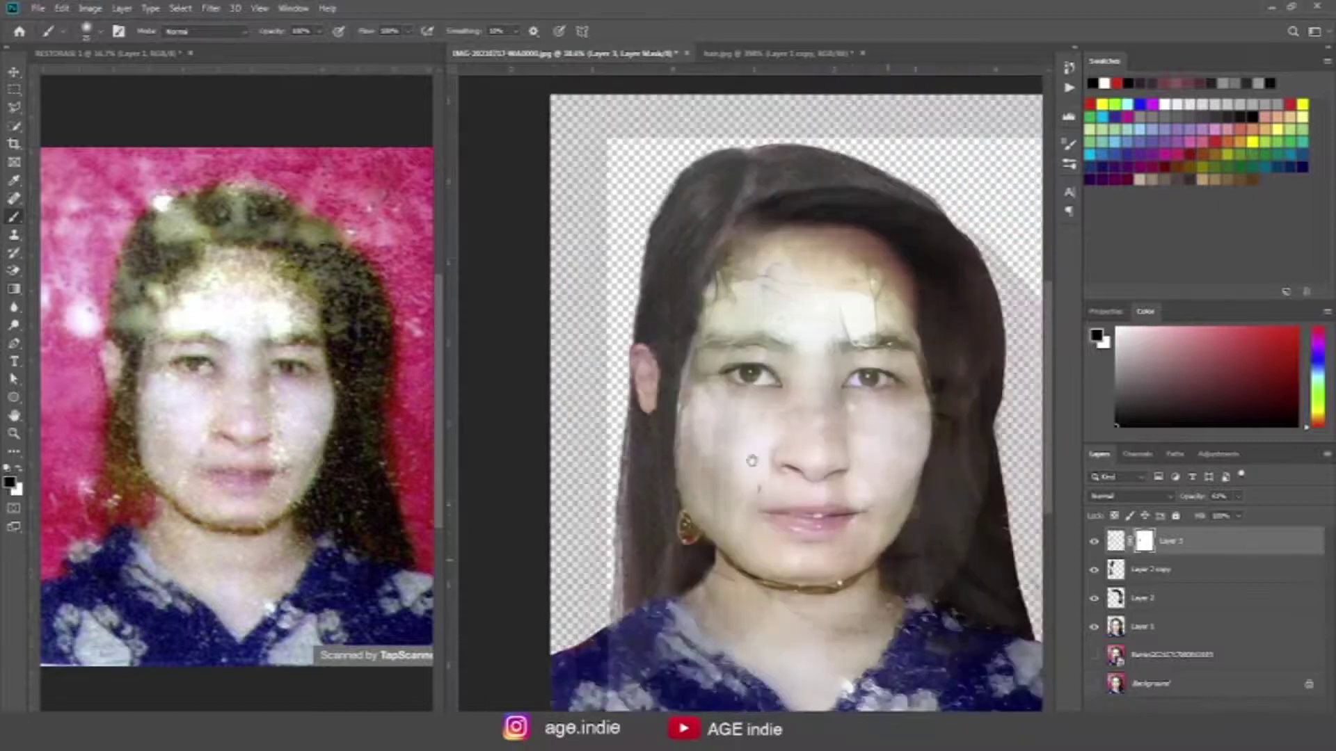
scroll(836, 478, "up", 1)
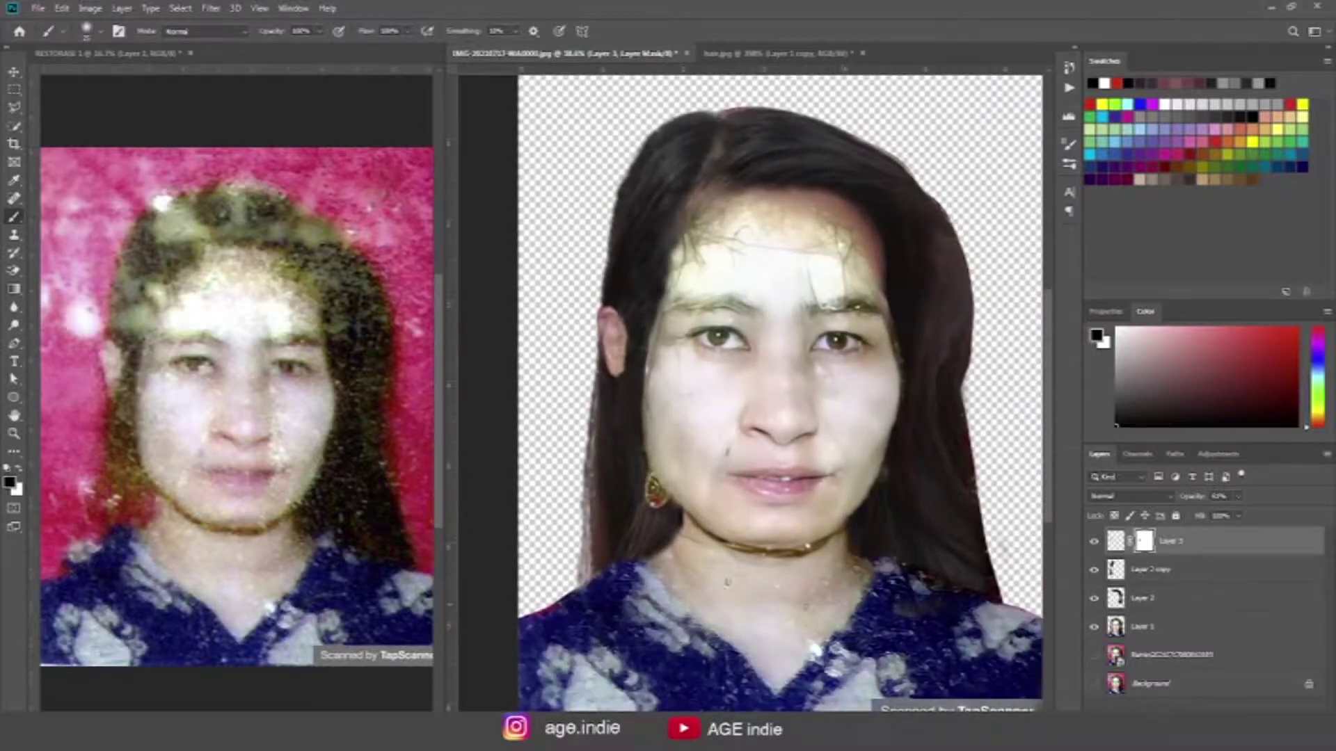
scroll(605, 348, "up", 3)
scroll(605, 348, "down", 2)
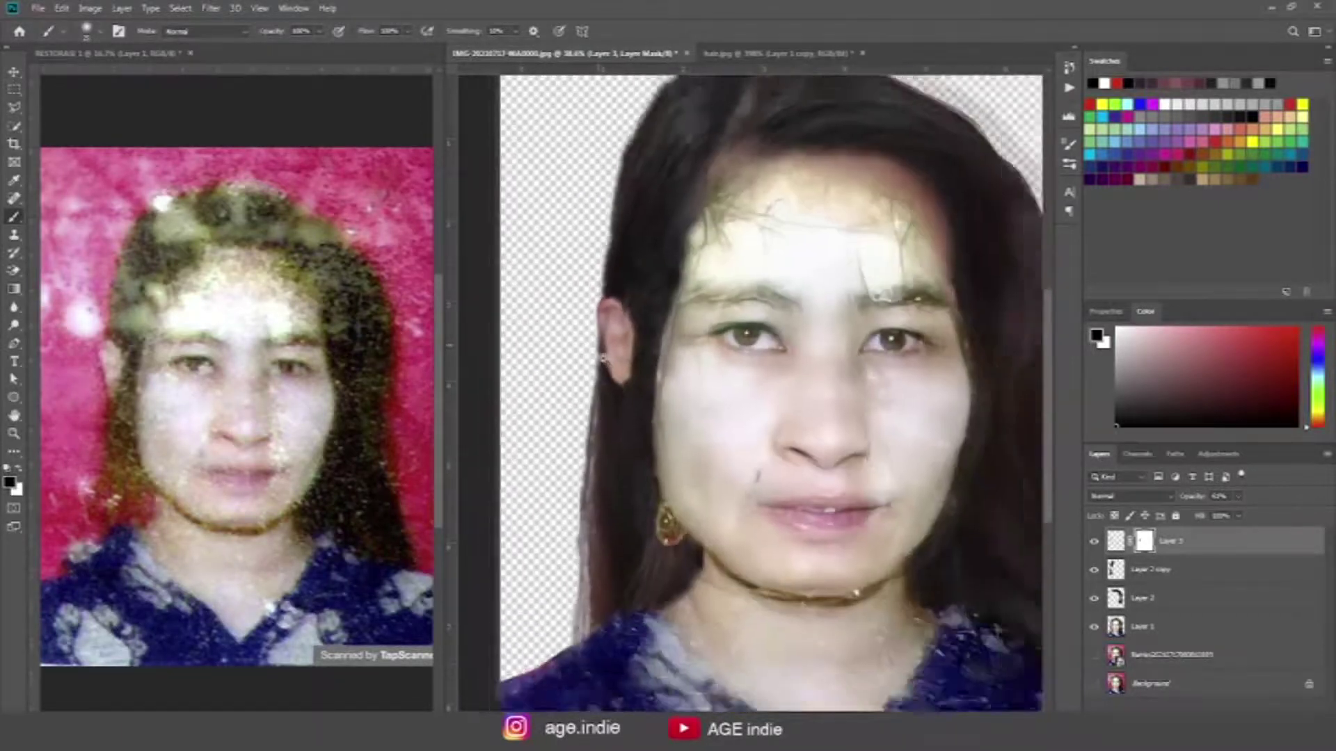
scroll(605, 348, "up", 3)
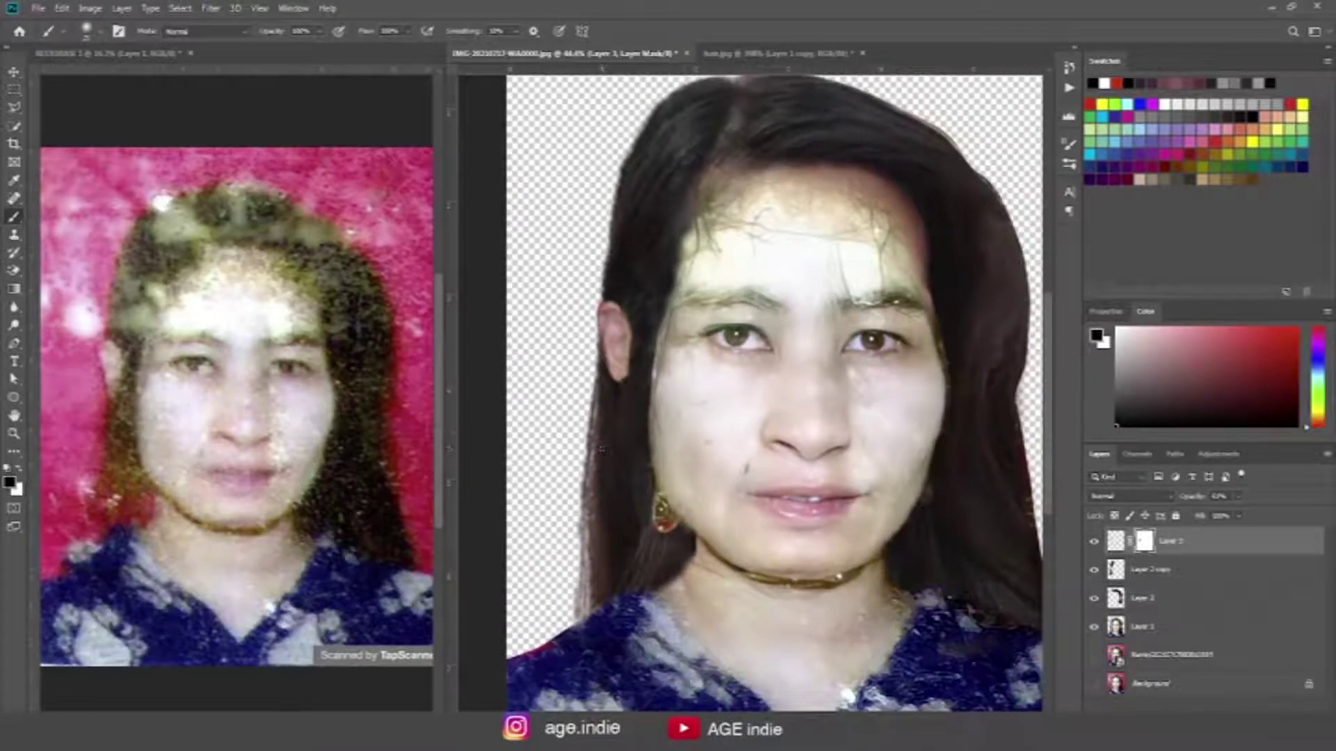
key("ctrl+t")
Step: Enlarge the ear downward and shift it slightly upward with Free Transform
left_click_drag(648, 386, 668, 426)
left_click_drag(633, 361, 631, 352)
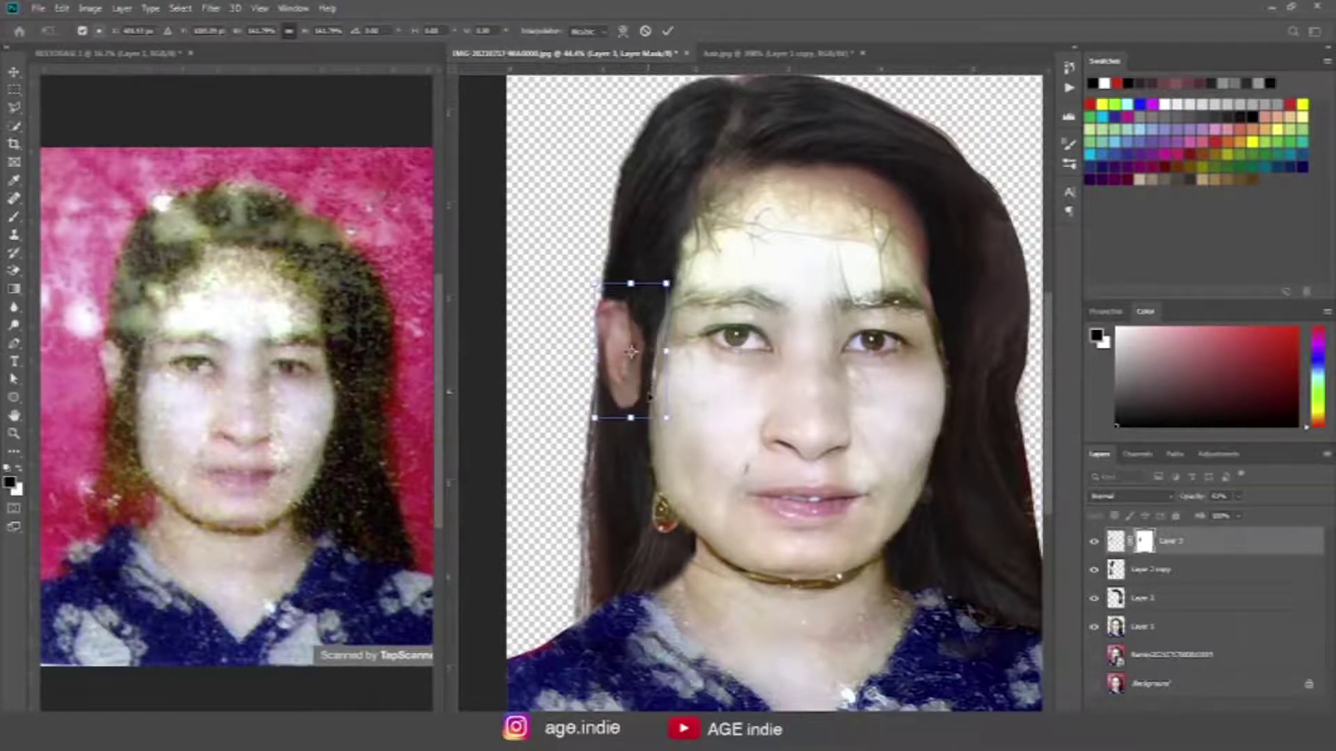
key("Return")
Step: Return the ear layer to full opacity
key("b")
scroll(606, 322, "up", 5)
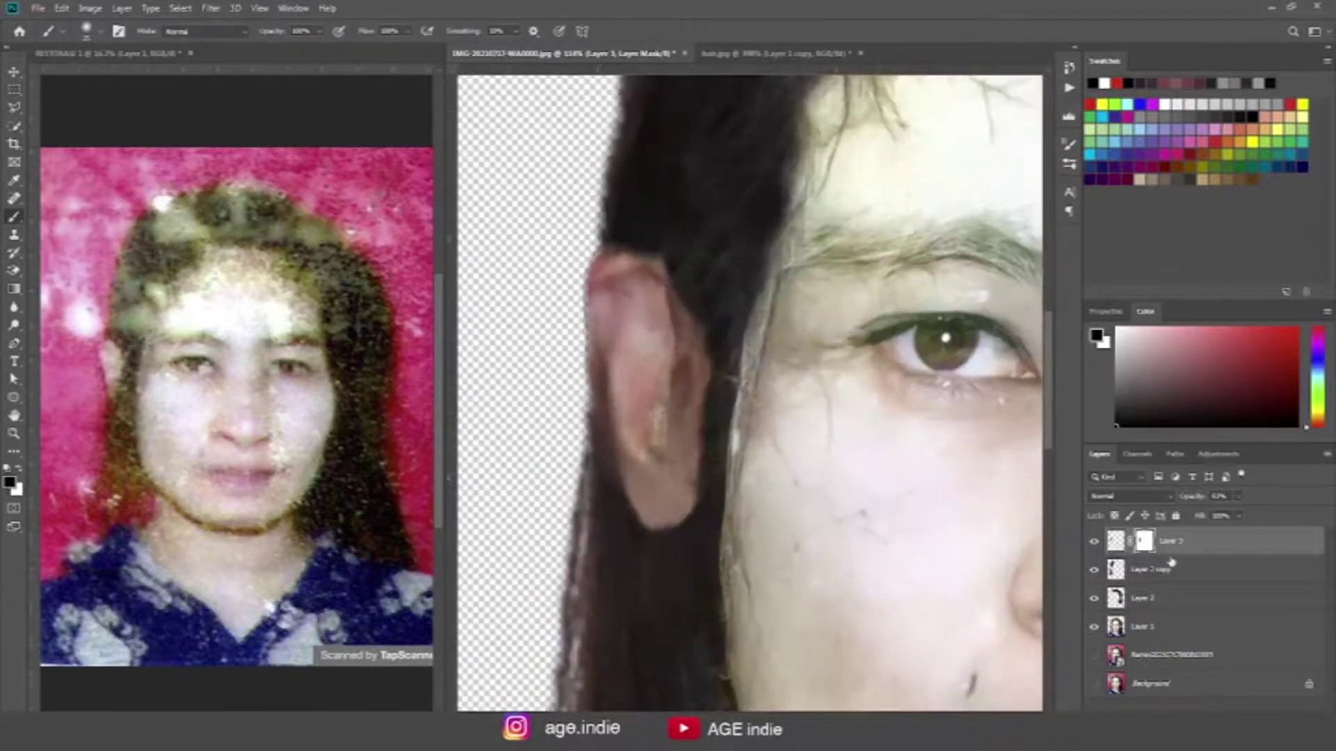
left_click_drag(1238, 496, 1254, 533)
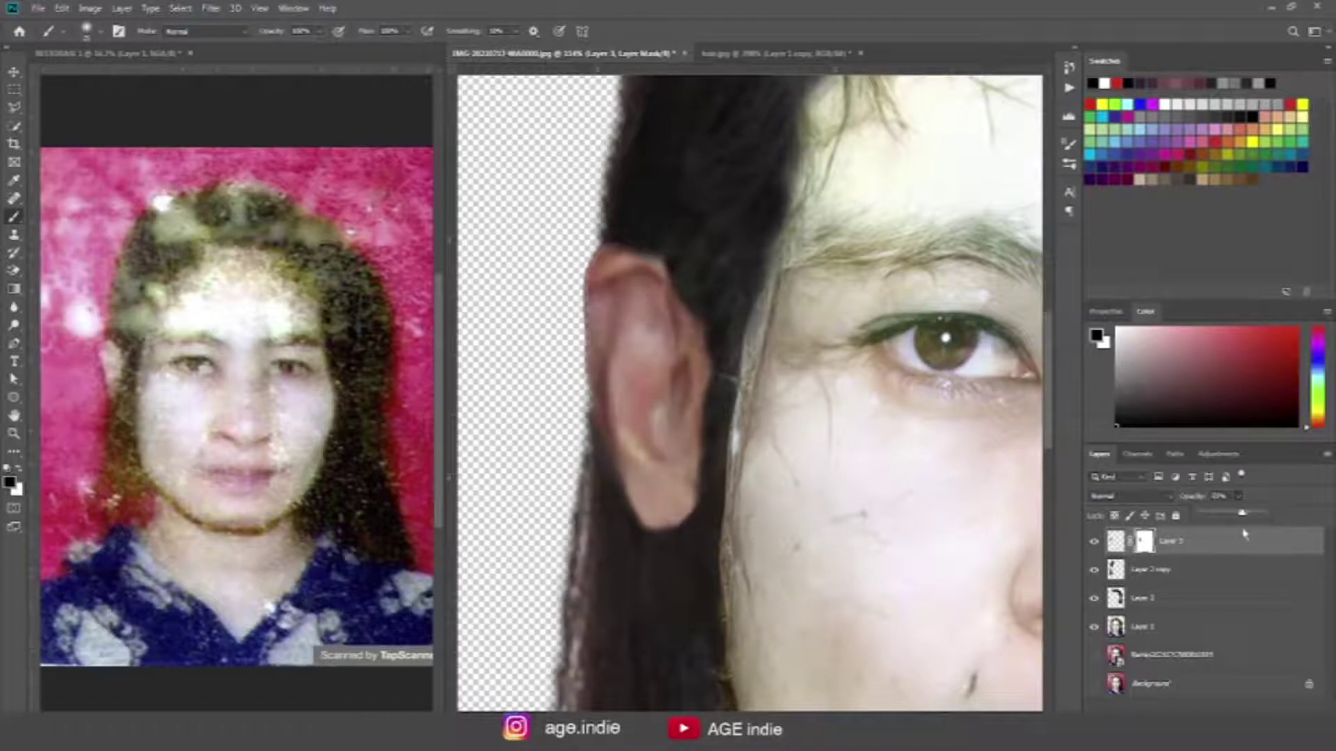
left_click_drag(1245, 533, 1263, 537)
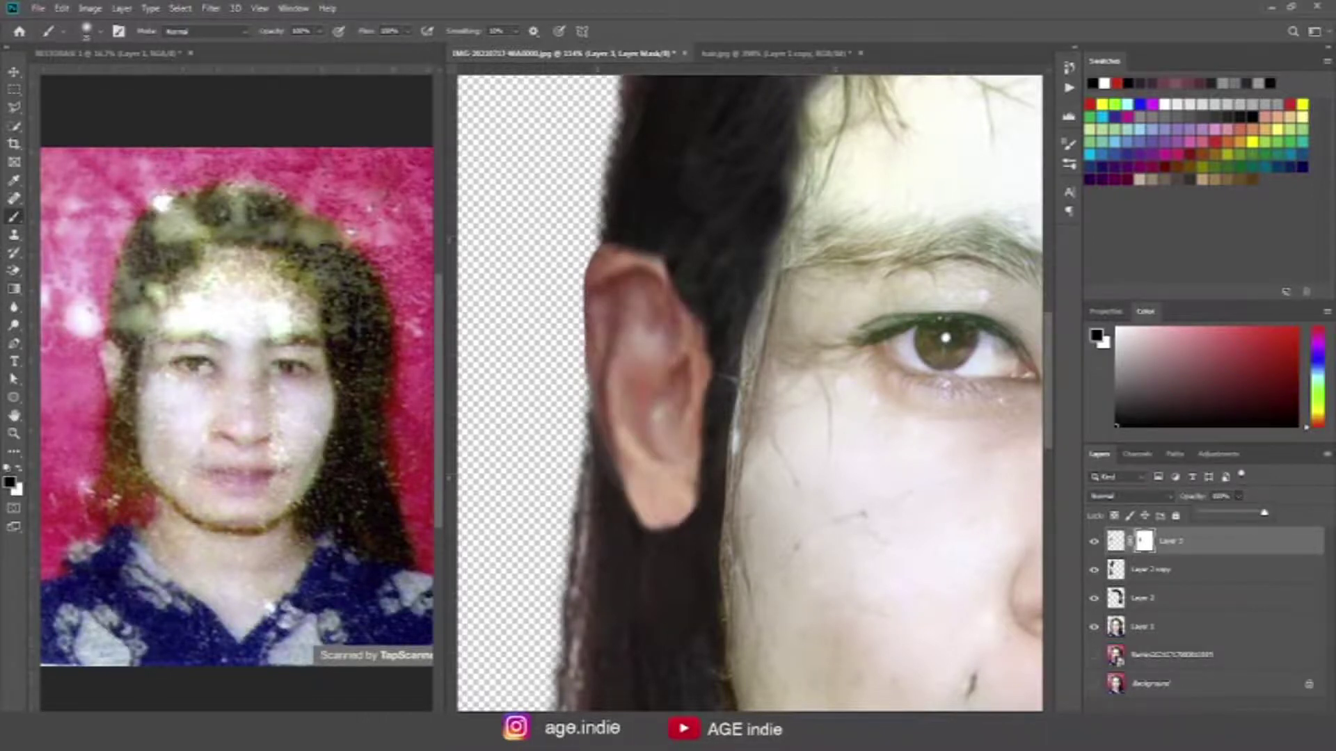
scroll(767, 528, "down", 5)
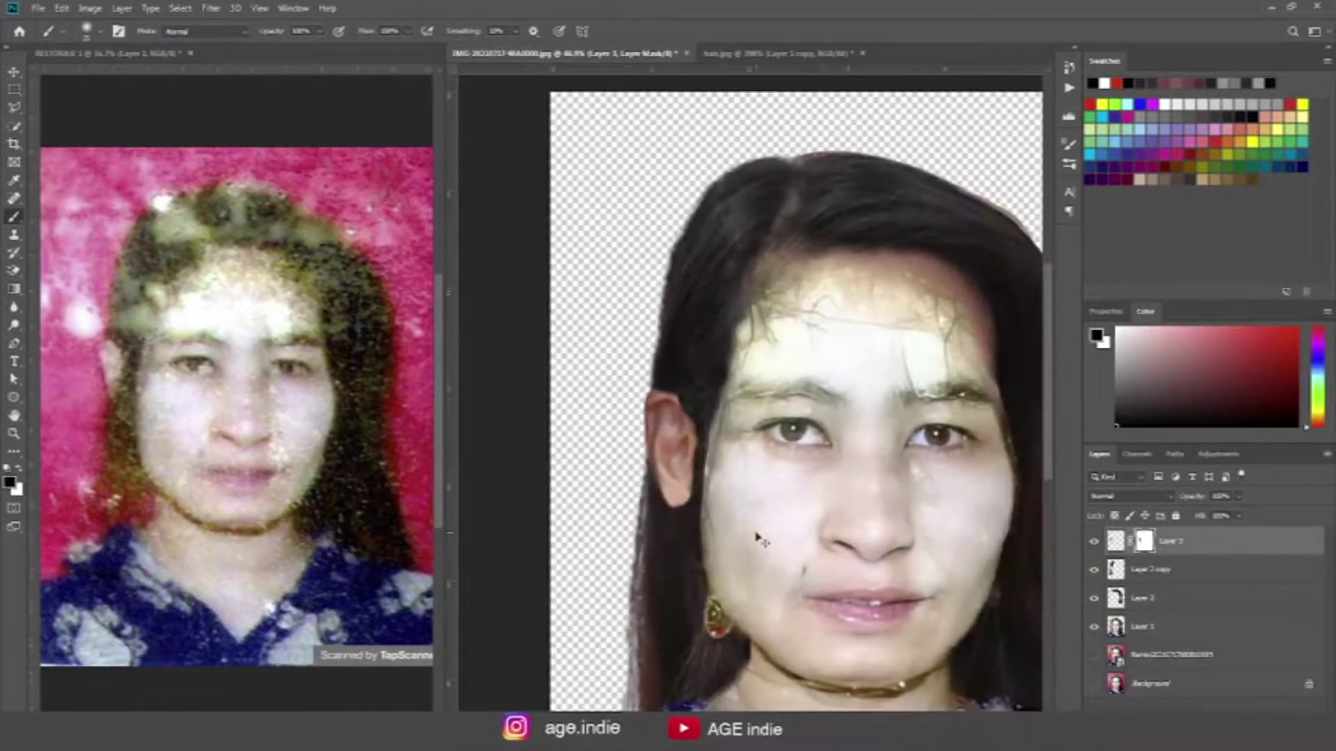
key("ctrl+t")
Step: Warp the ear's grid to narrow its bottom toward the lobe, and commit
left_click(623, 31)
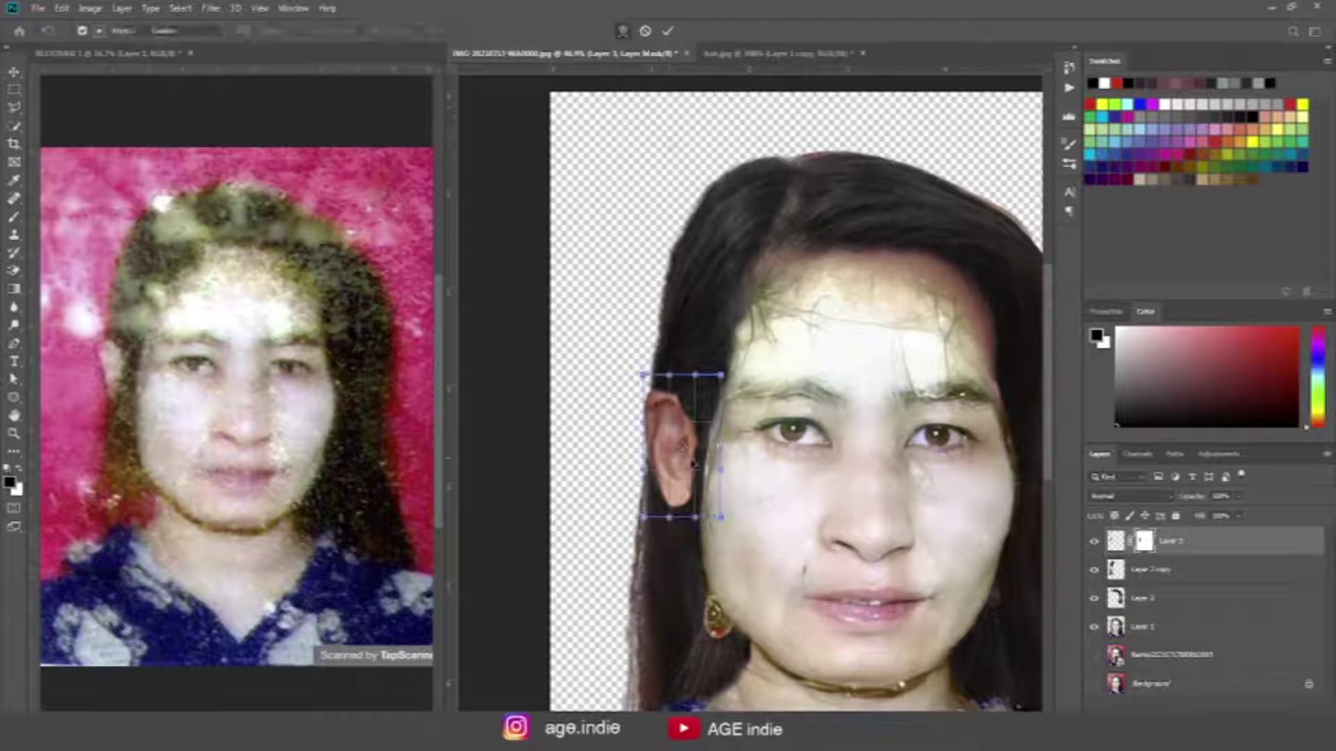
mouse_move(693, 464)
left_mouse_down()
mouse_move(678, 535)
mouse_move(654, 446)
mouse_move(689, 451)
left_mouse_up()
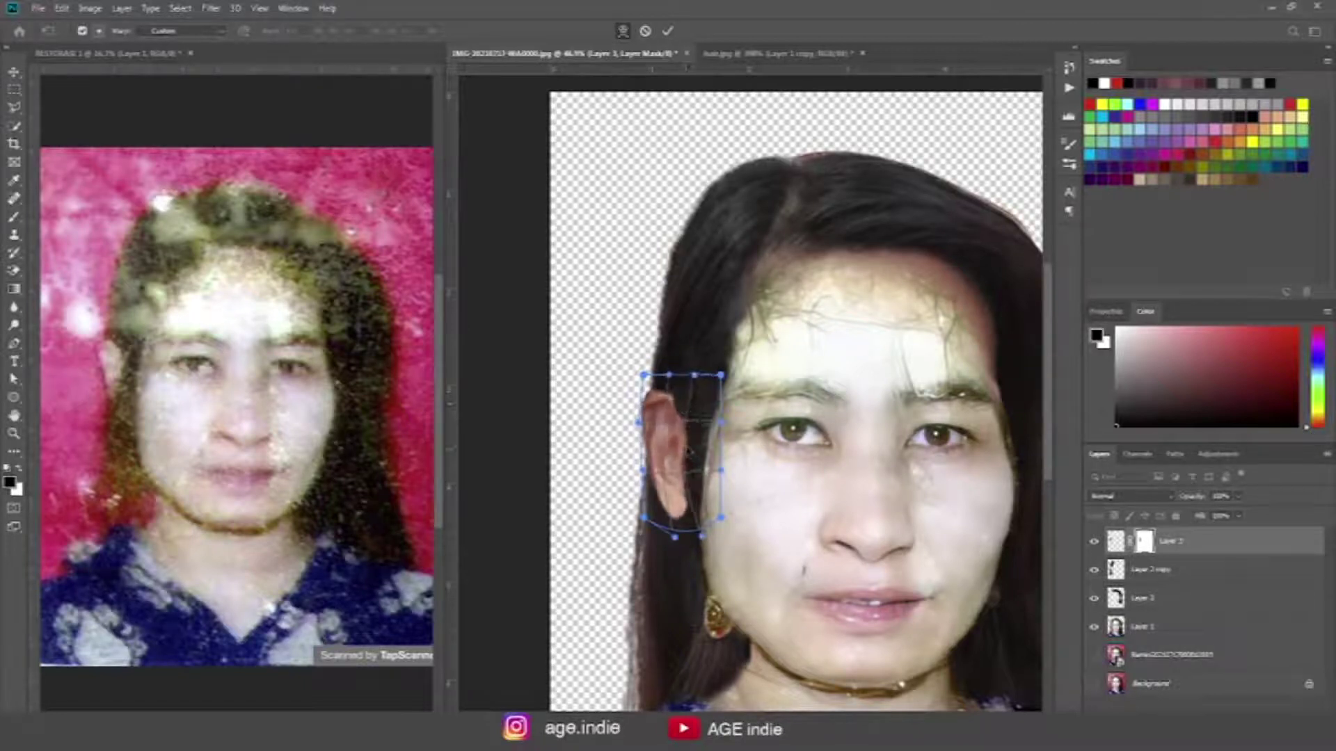
key("Return")
Step: Cover the earlobe's bottom with hair and reveal a crisp right ear edge on the mask
key("b")
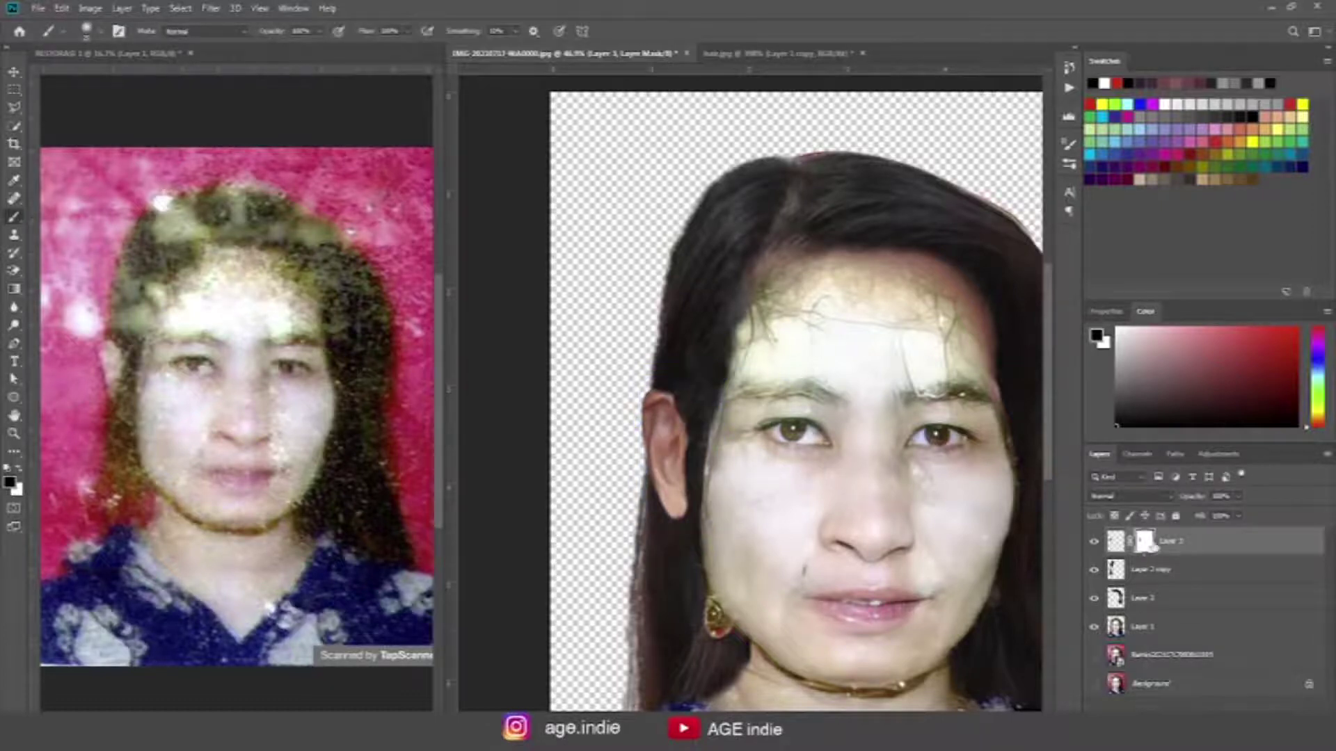
scroll(694, 526, "up", 3)
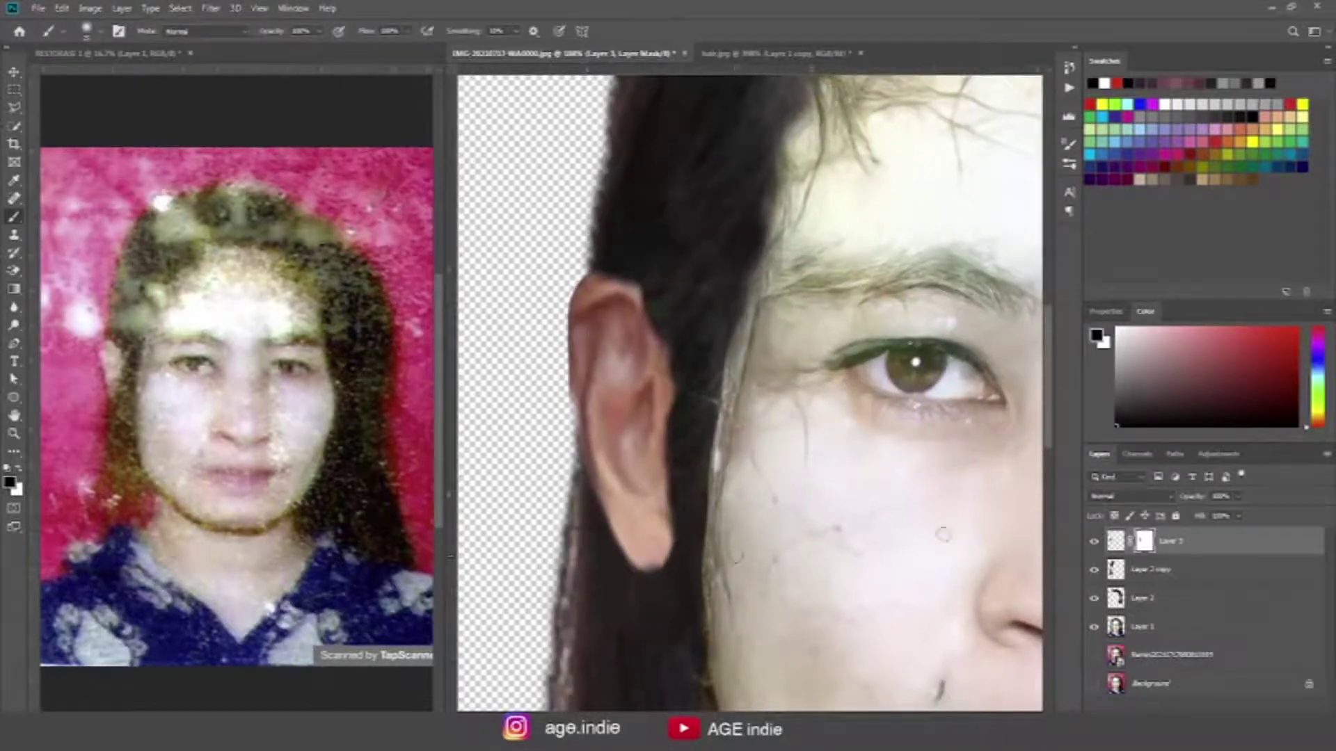
mouse_move(613, 565)
left_mouse_down()
mouse_move(669, 572)
mouse_move(597, 537)
mouse_move(580, 479)
mouse_move(661, 536)
mouse_move(692, 307)
mouse_move(662, 477)
mouse_move(640, 271)
mouse_move(612, 268)
mouse_move(662, 290)
mouse_move(618, 279)
left_mouse_up()
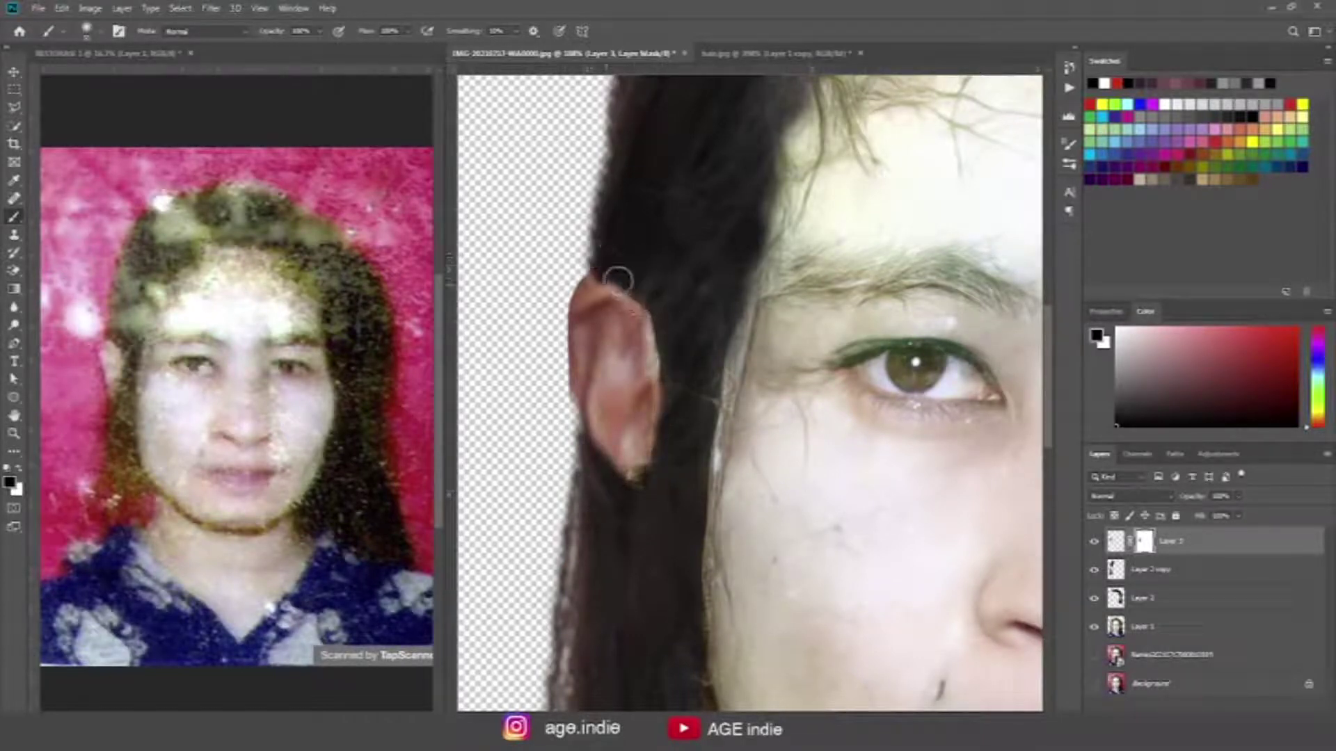
key("x")
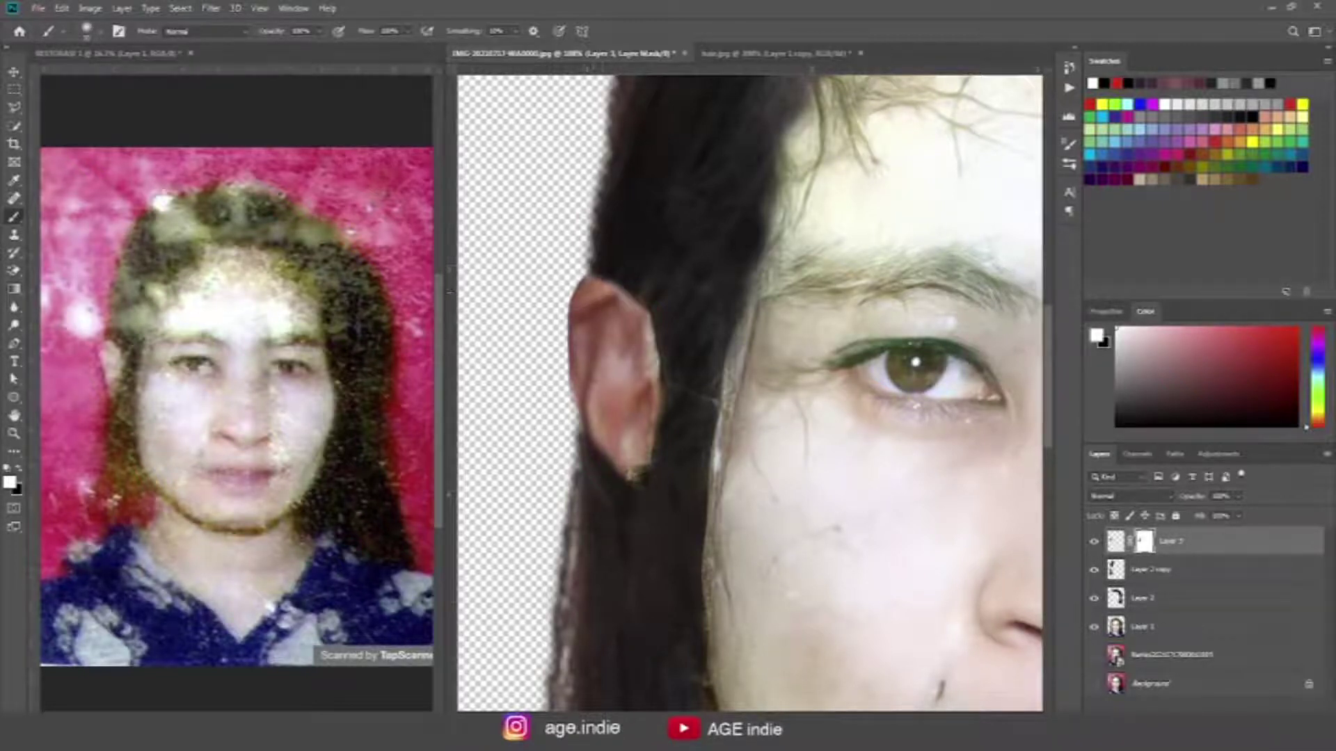
mouse_move(643, 320)
left_mouse_down()
mouse_move(654, 417)
mouse_move(634, 479)
mouse_move(599, 451)
left_mouse_up()
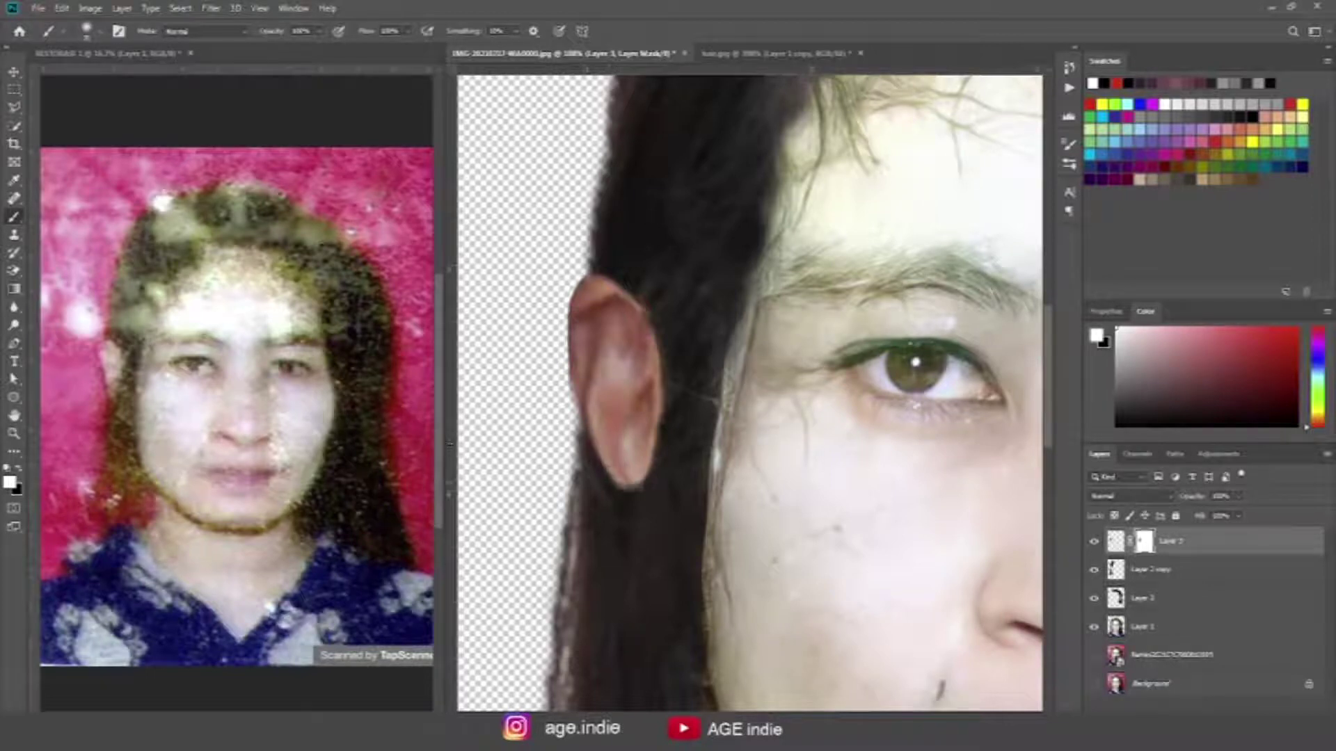
left_click_drag(680, 388, 667, 430)
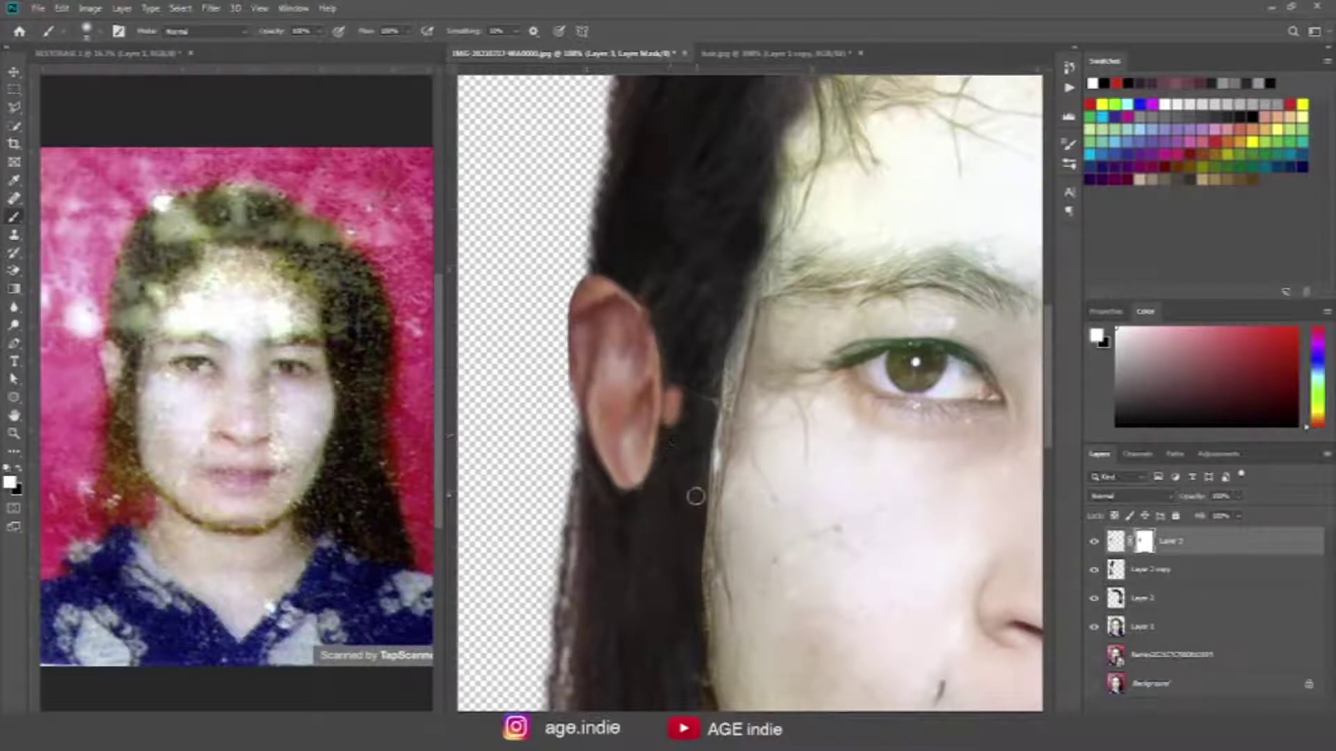
key("ctrl+z")
key("x")
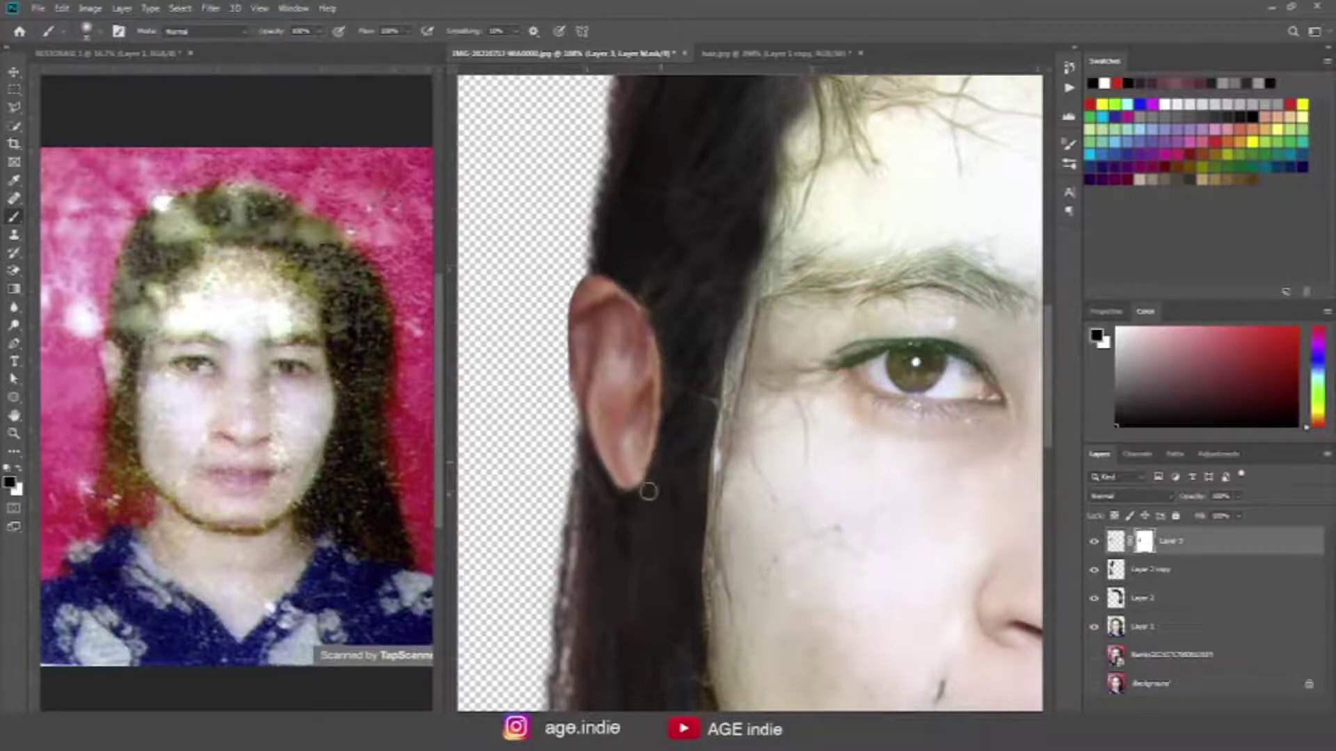
Step: Reveal the earlobe bottom and lower right edge, touching up a mistakenly hidden spot
key("ctrl+minus")
key("ctrl+minus")
key("ctrl+minus")
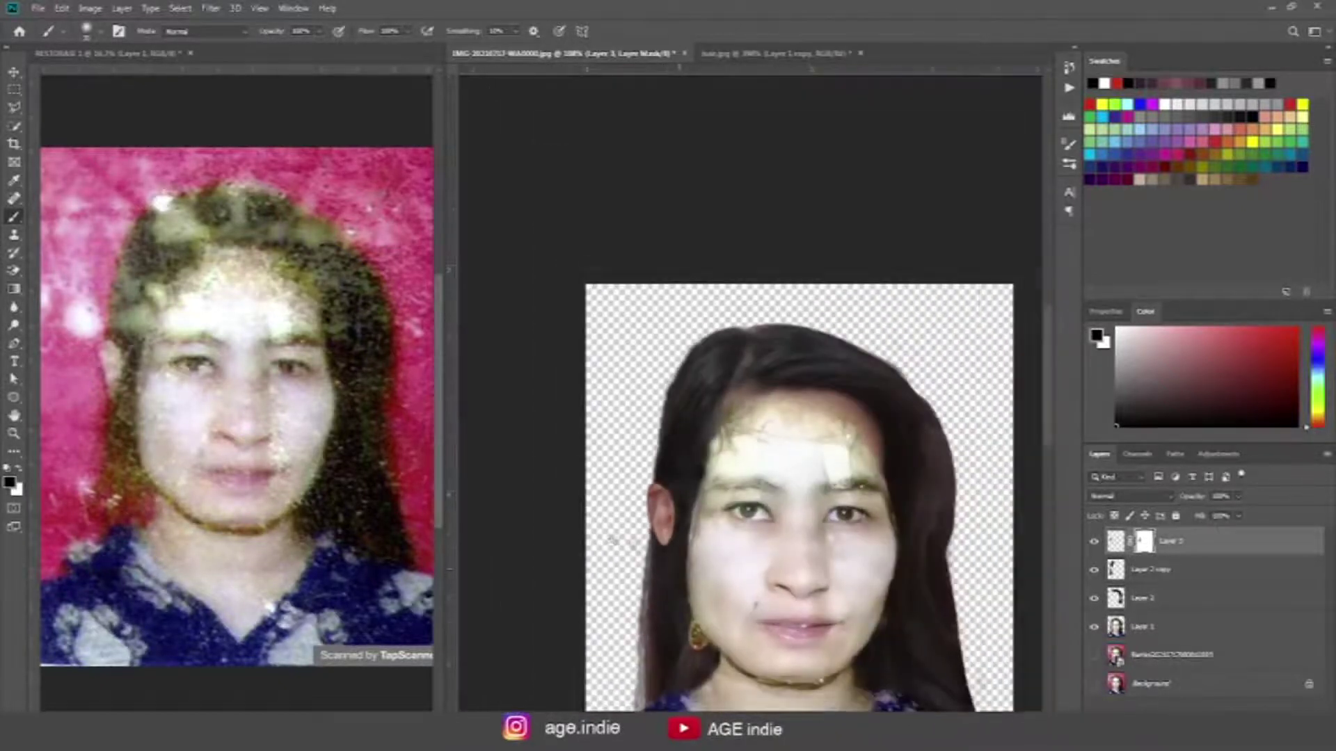
key("x")
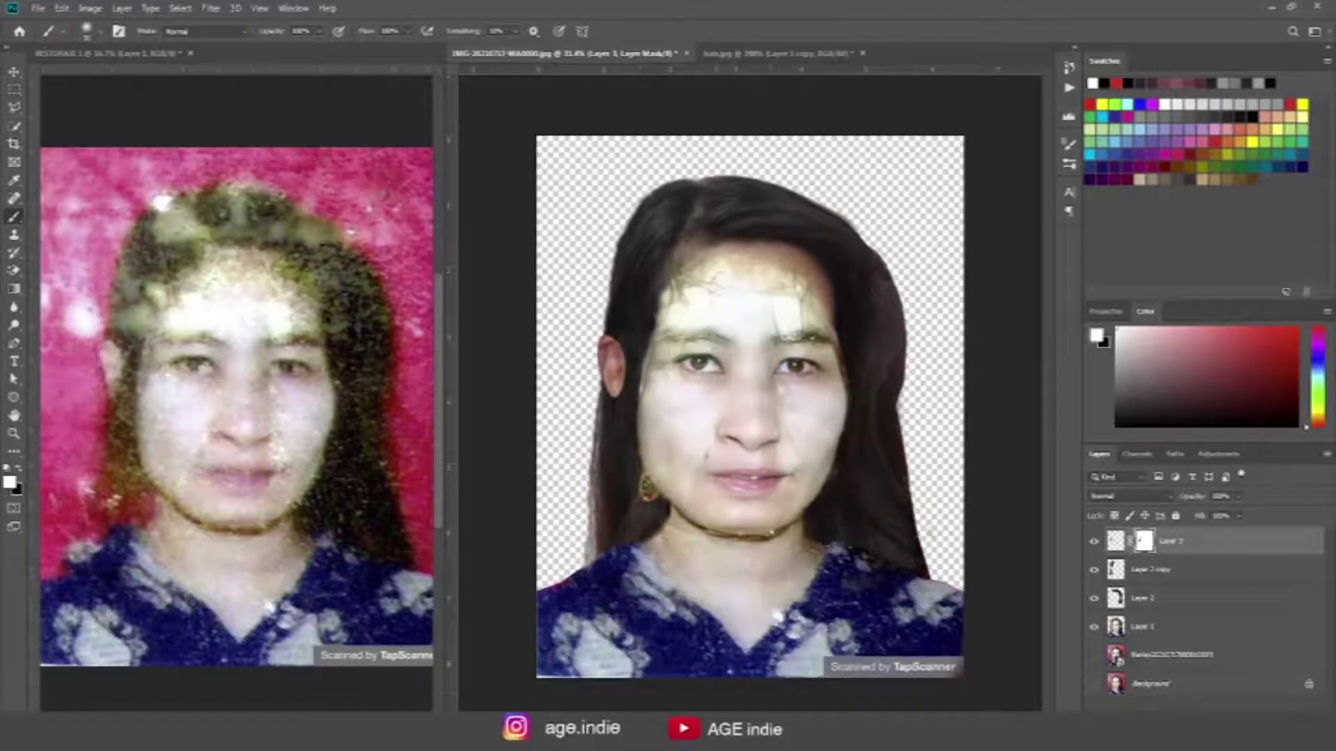
scroll(605, 397, "up", 2)
scroll(605, 396, "up", 2)
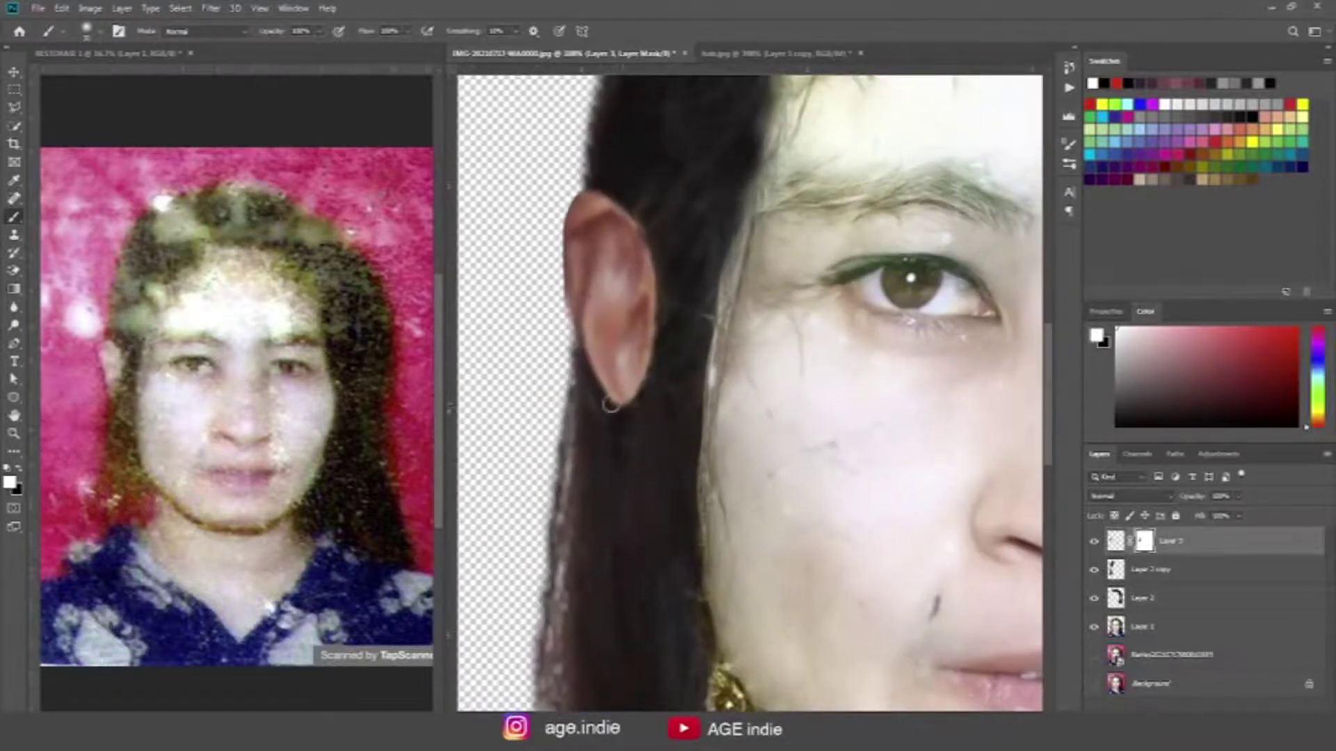
key("x")
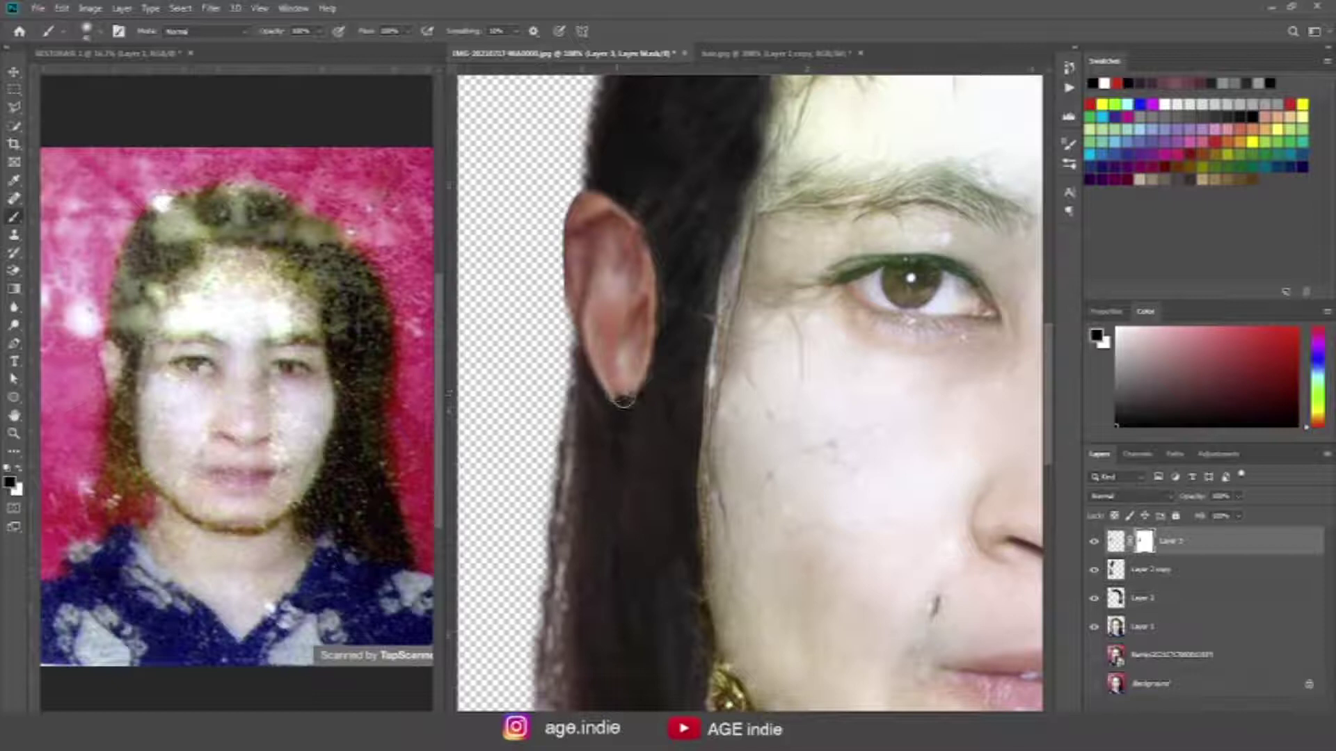
key("x")
mouse_move(626, 398)
left_mouse_down()
mouse_move(591, 351)
mouse_move(604, 417)
mouse_move(650, 344)
mouse_move(643, 427)
left_mouse_up()
left_click_drag(635, 313, 647, 435)
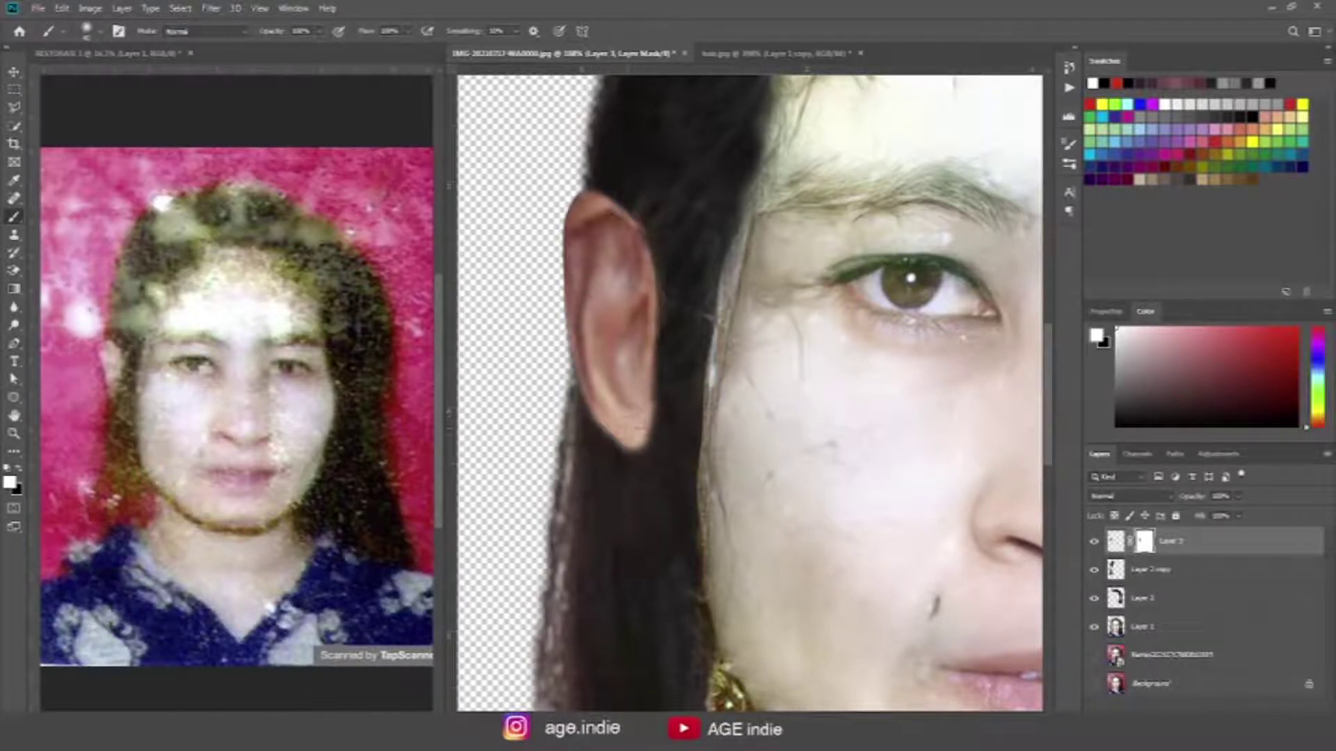
key("x")
left_click(645, 391)
key("x")
left_click_drag(675, 418, 649, 398)
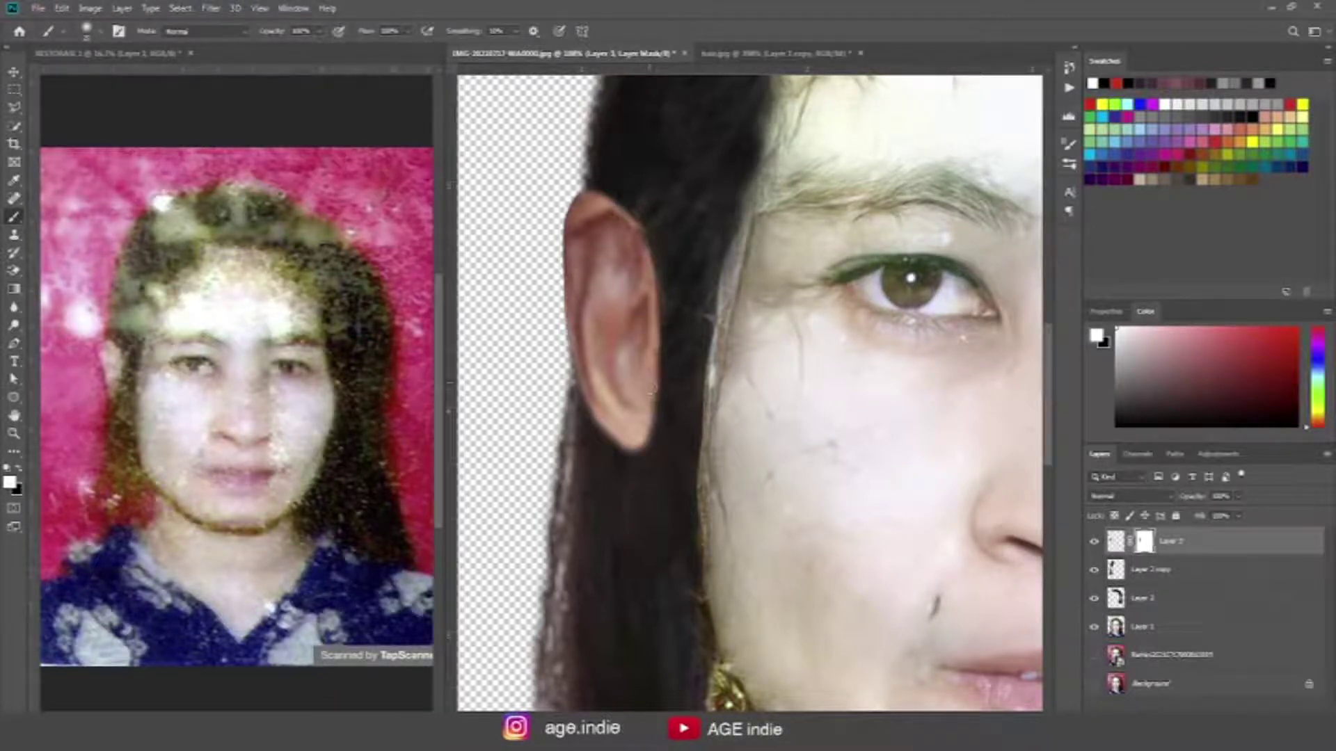
key("o")
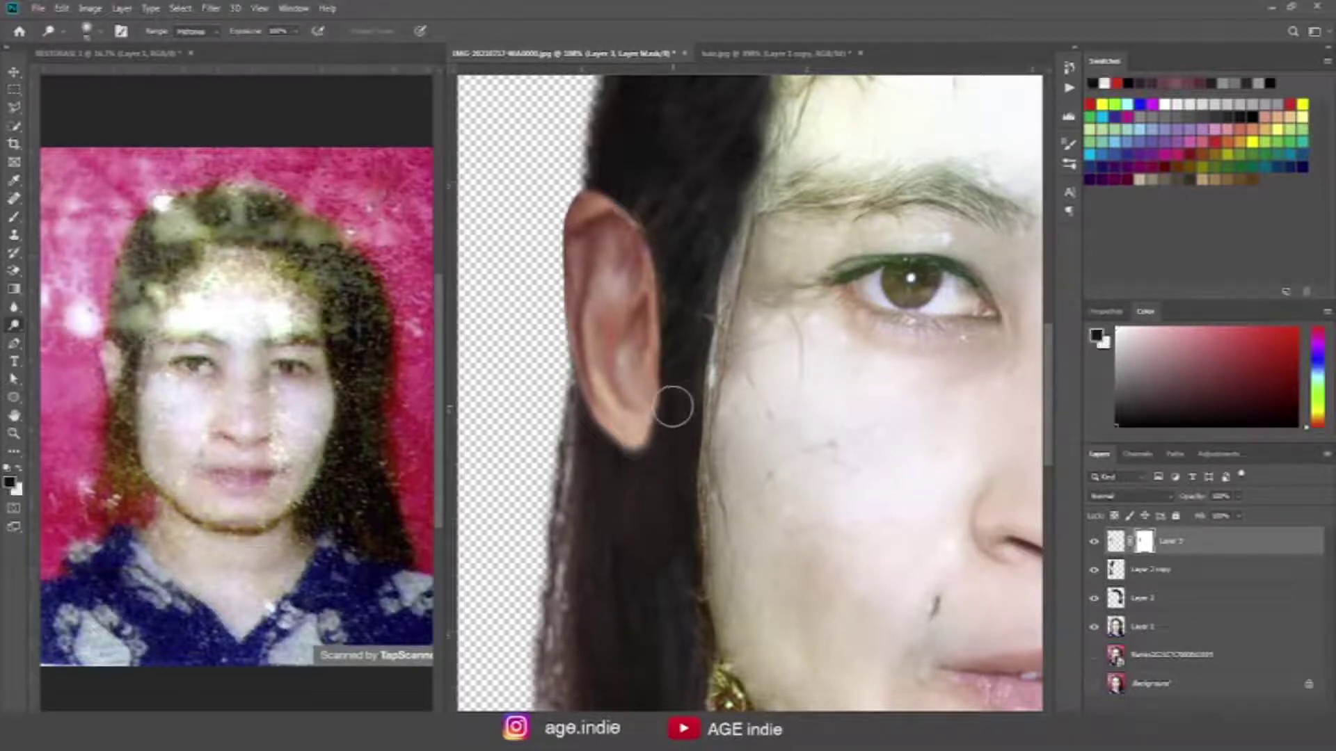
key("x")
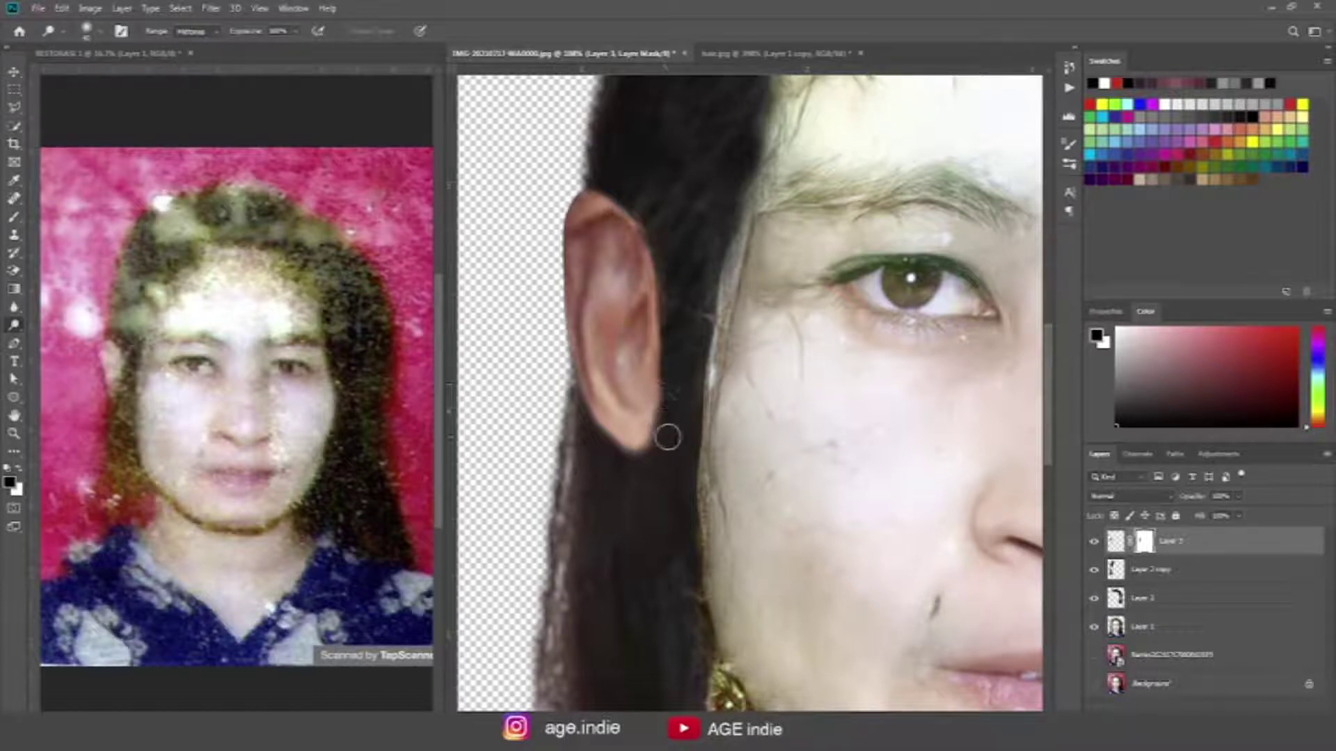
key("x")
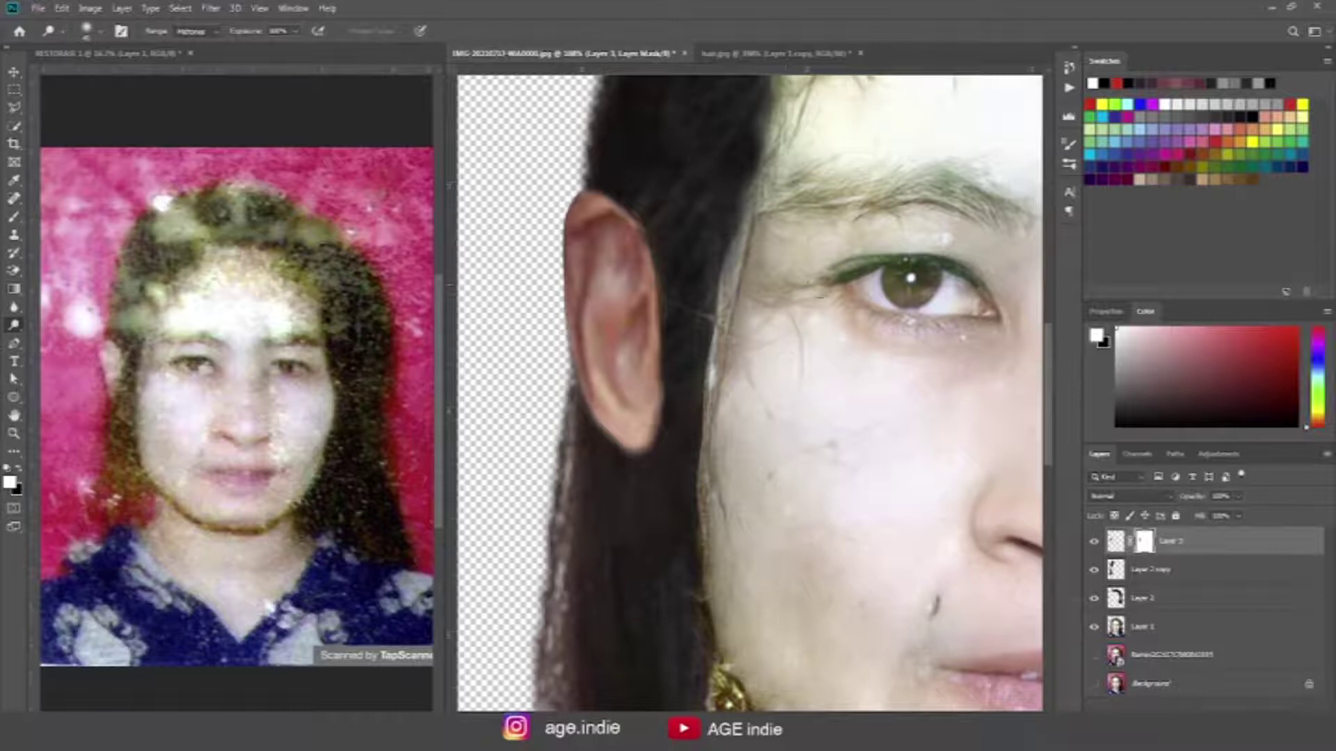
key("ctrl+minus")
key("ctrl+minus")
key("ctrl+minus")
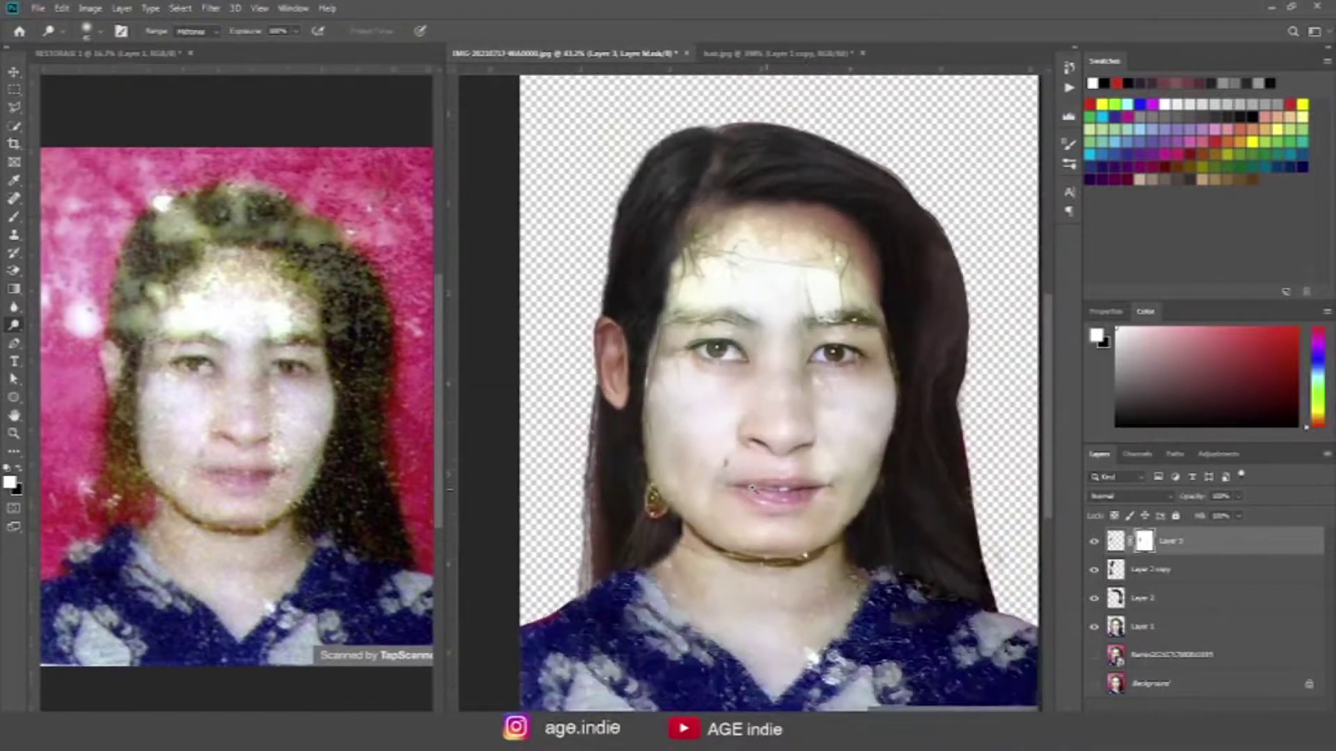
Step: Lasso the hair strip down the right cheek and copy it onto a new layer
scroll(752, 390, "right", 1)
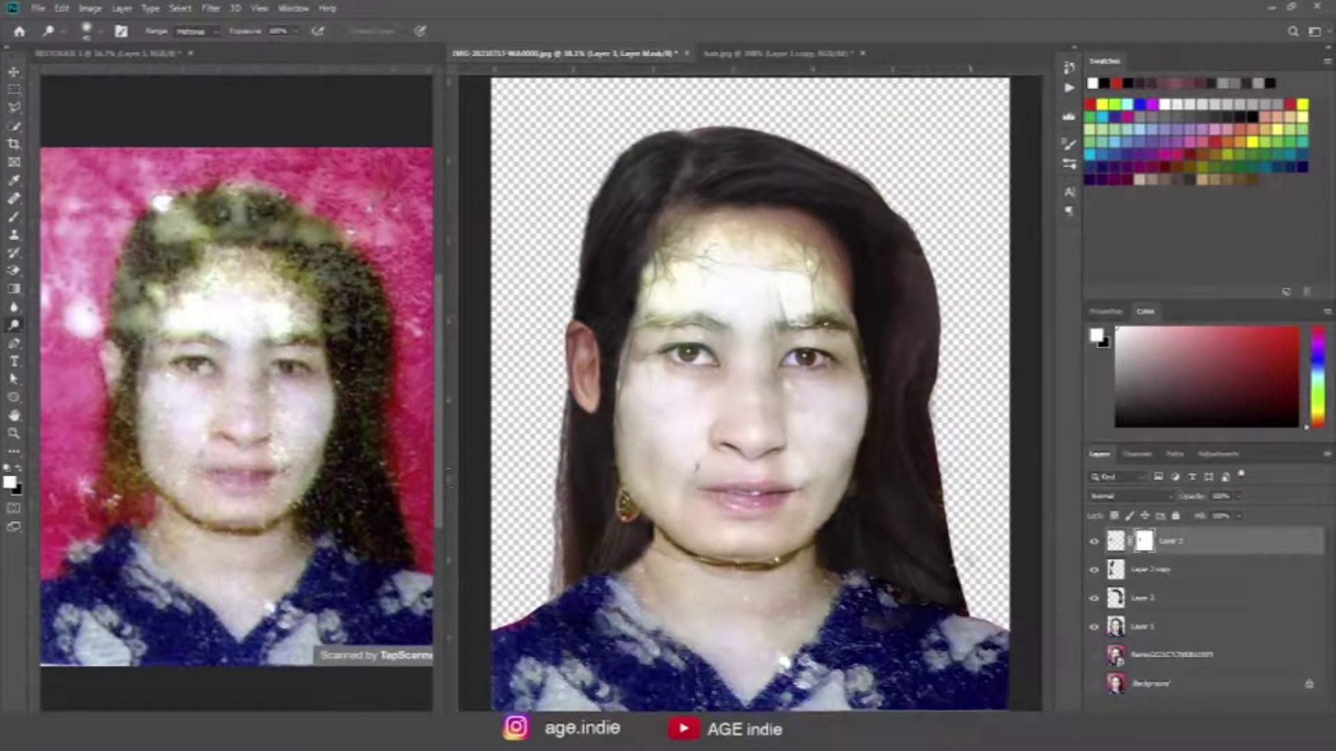
key("l")
mouse_move(874, 341)
left_mouse_down()
mouse_move(880, 437)
mouse_move(926, 432)
left_mouse_up()
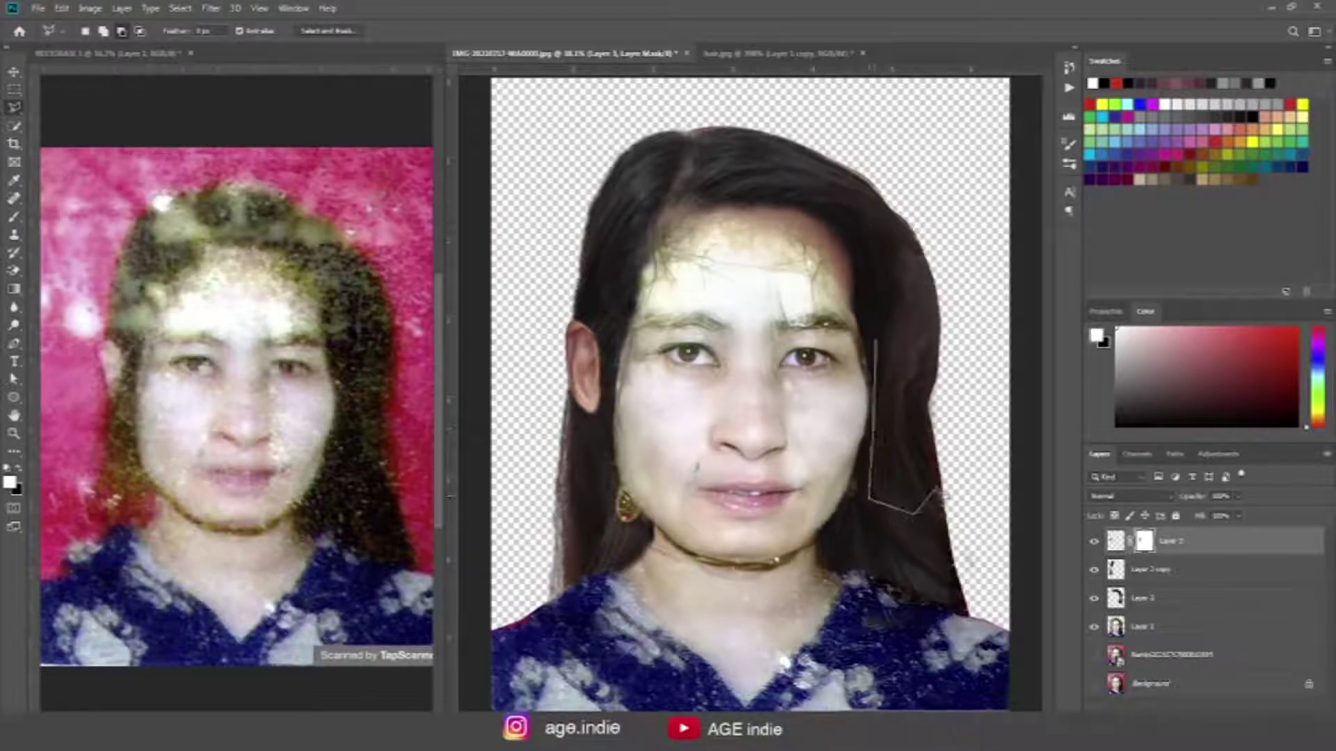
left_click_drag(928, 434, 880, 339)
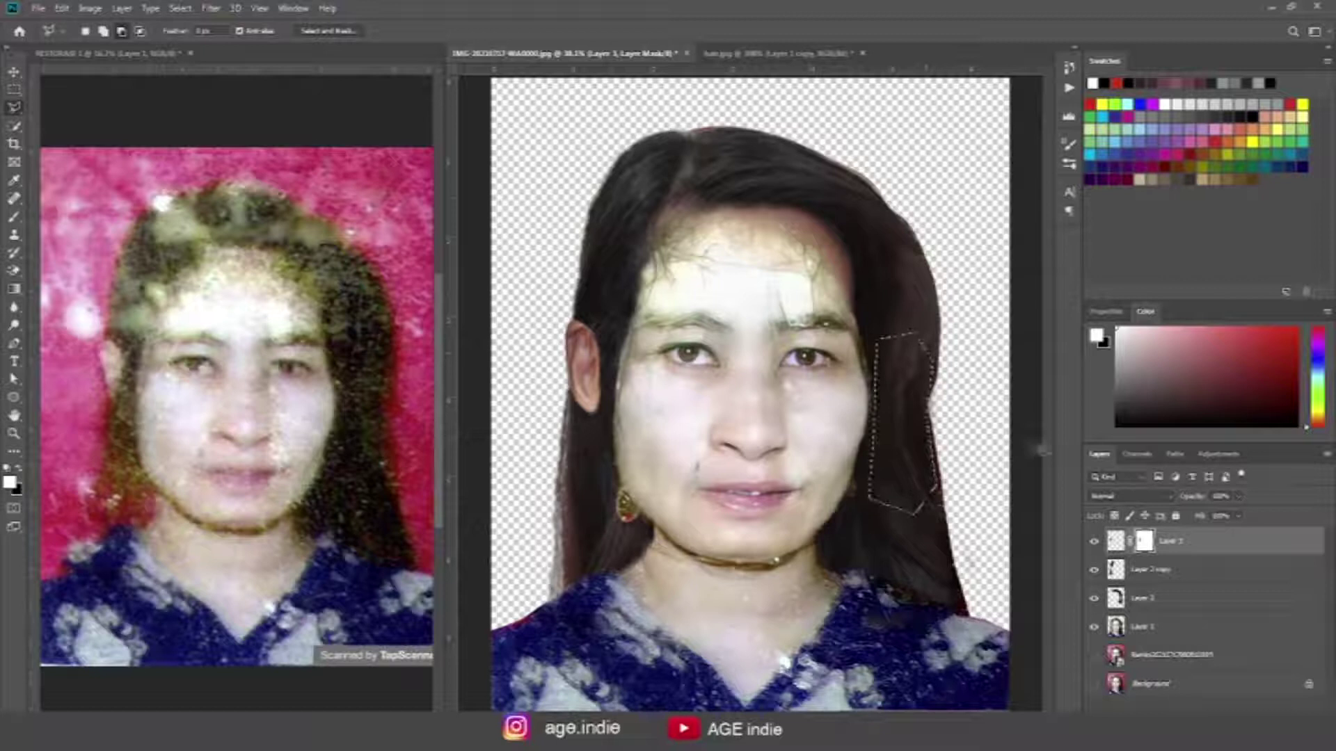
left_click(1148, 598)
key("ctrl+j")
Step: Move the copied hair piece to the canvas top-left and bring its layer to the top
key("ctrl+t")
key("v")
left_click_drag(904, 425, 547, 210)
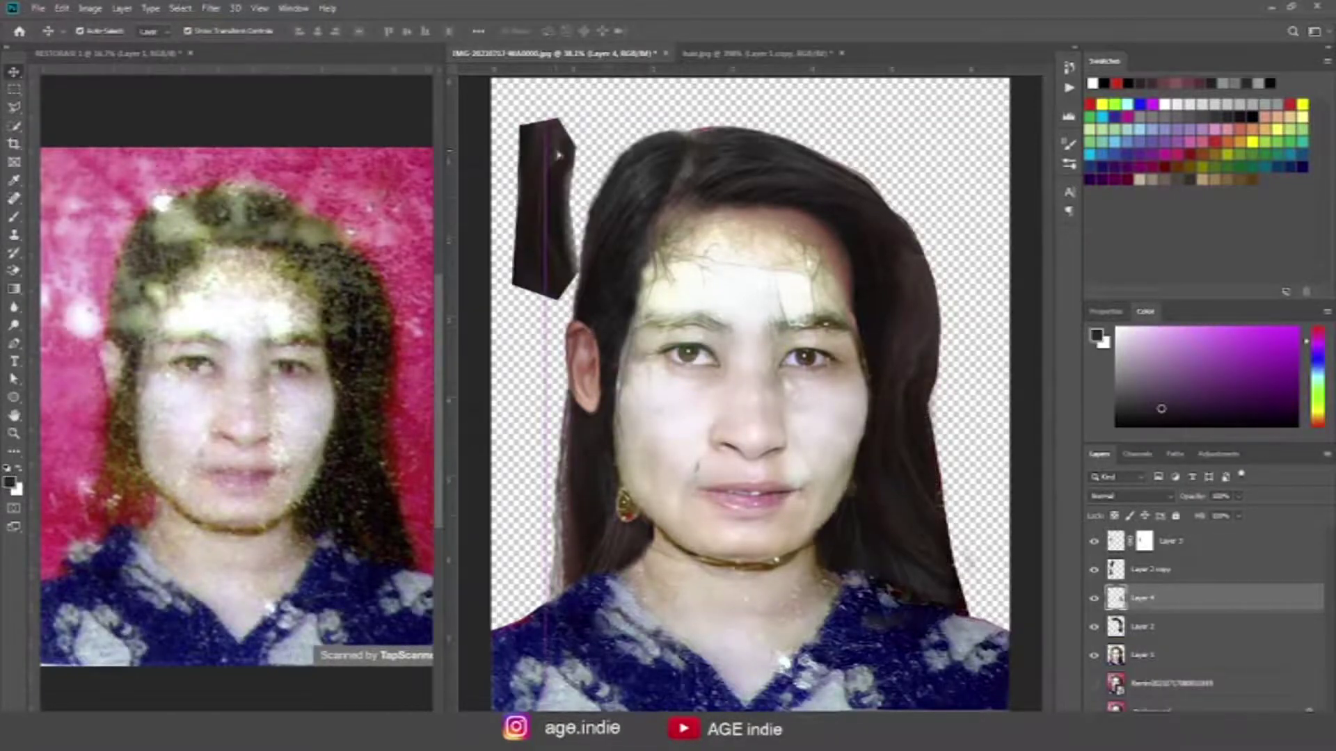
key("ctrl+shift+bracketright")
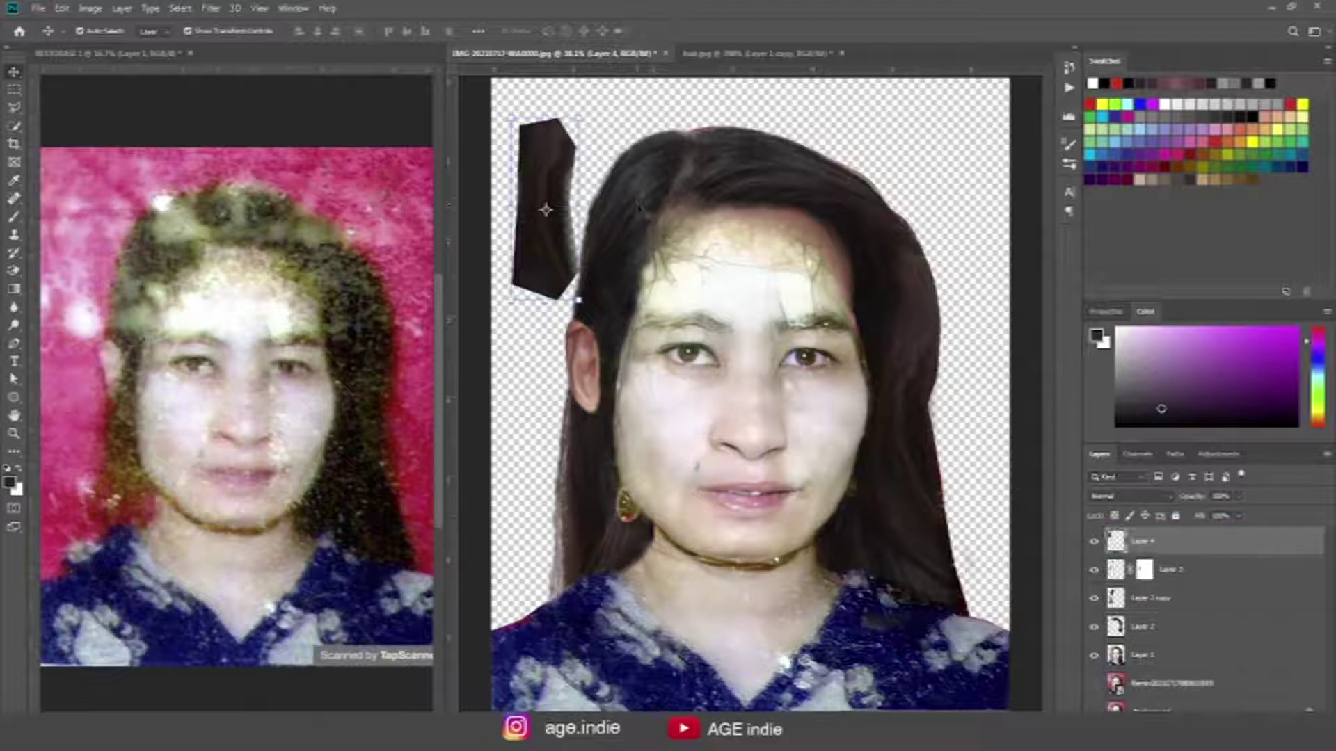
Step: Flip the hair piece horizontally and position it beside the left ear
key("ctrl+t")
right_click(550, 174)
left_click(612, 347)
mouse_move(567, 174)
left_mouse_down()
mouse_move(605, 293)
mouse_move(591, 348)
left_mouse_up()
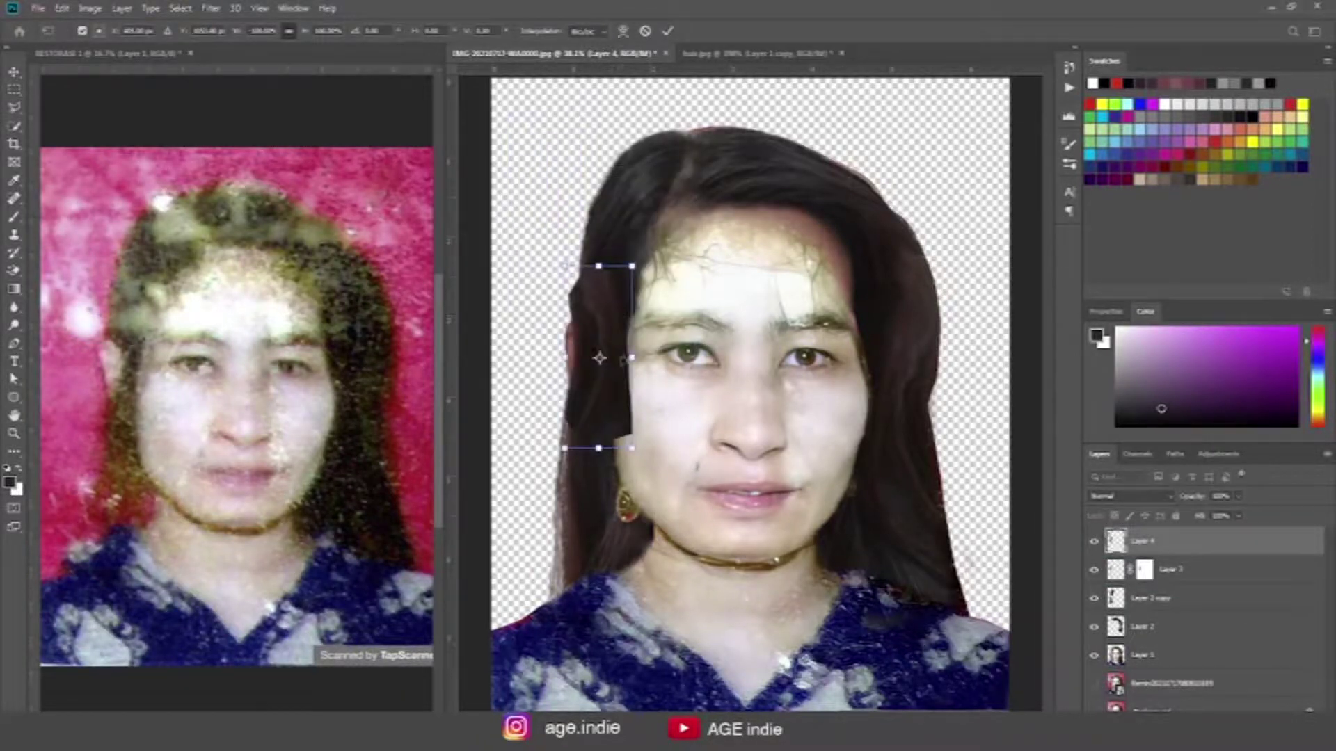
scroll(612, 337, "up", 2)
scroll(612, 337, "up", 1)
scroll(612, 338, "up", 1)
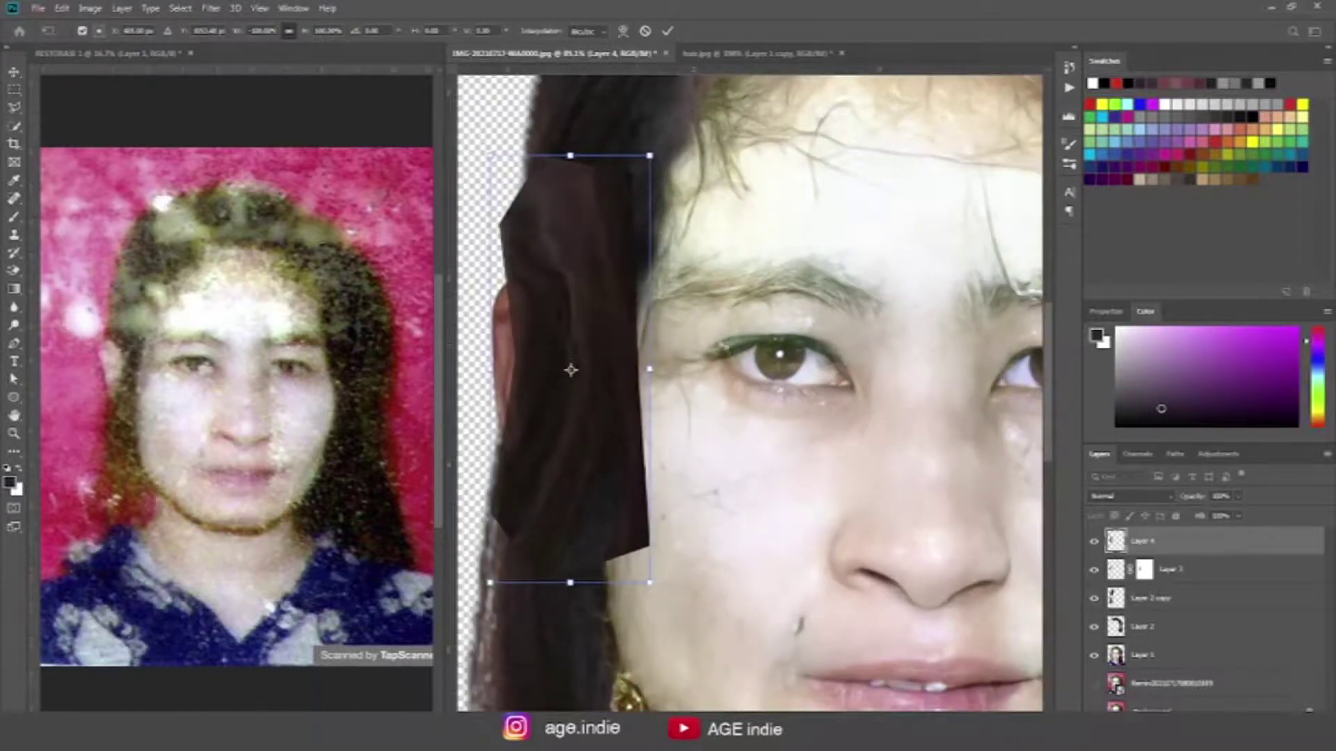
left_click_drag(571, 370, 667, 395)
mouse_move(676, 264)
left_mouse_down()
mouse_move(810, 384)
mouse_move(683, 322)
mouse_move(674, 214)
left_mouse_up()
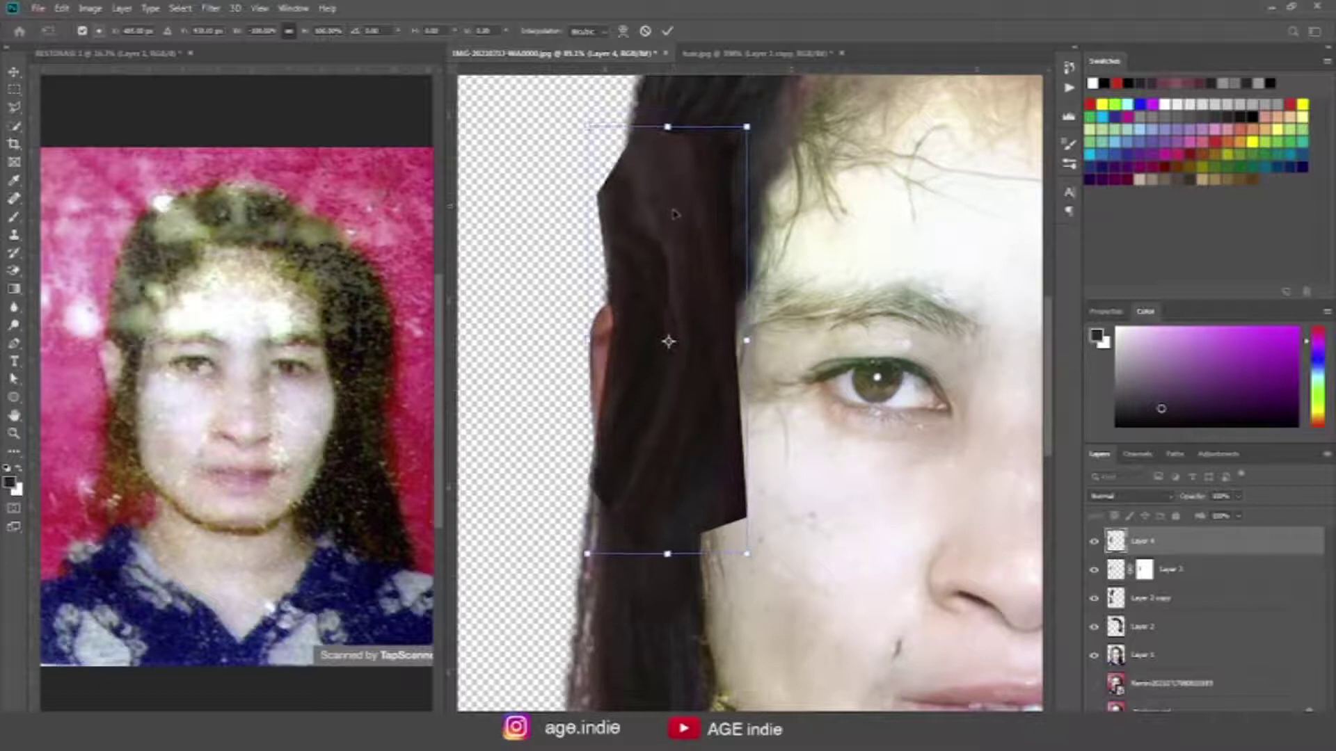
key("Return")
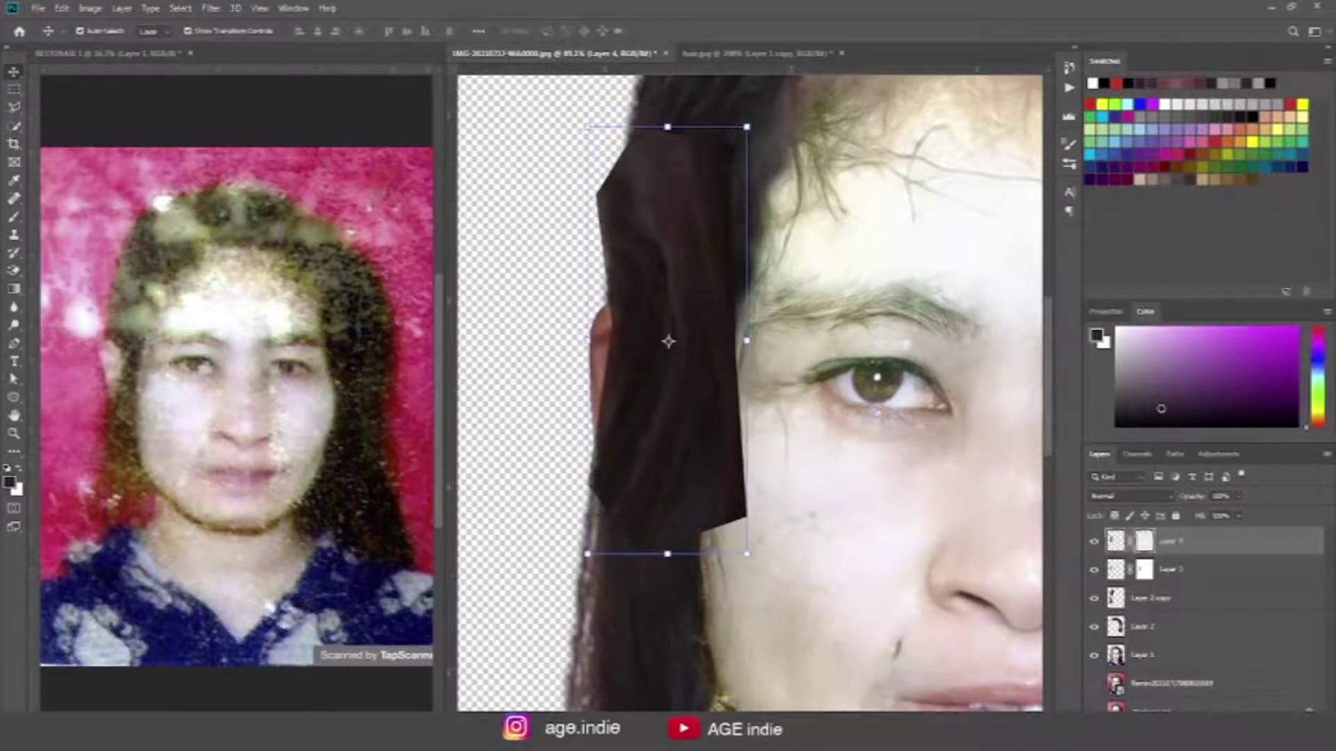
Step: Paint black on the mask to hide the patch's edges and uncover the full ear
key("x")
key("b")
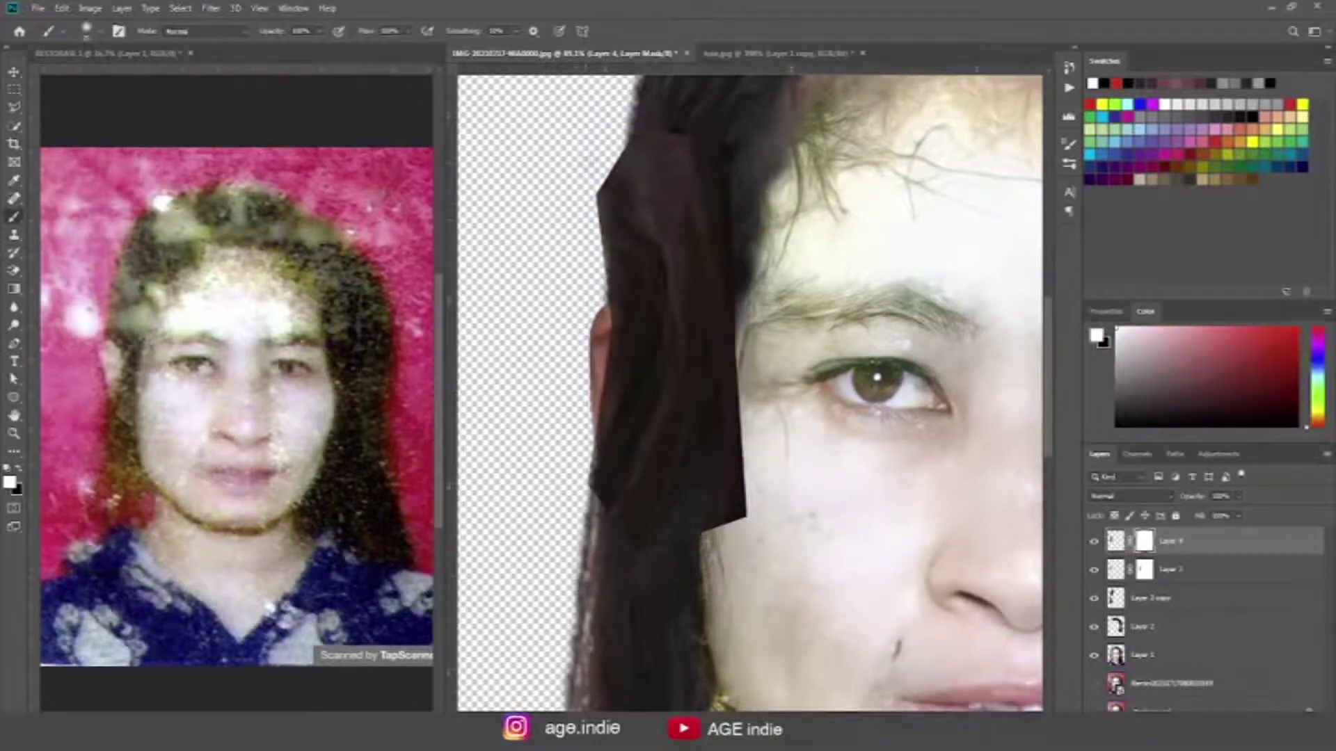
key("x")
mouse_move(599, 157)
left_mouse_down()
mouse_move(592, 278)
mouse_move(607, 223)
left_mouse_up()
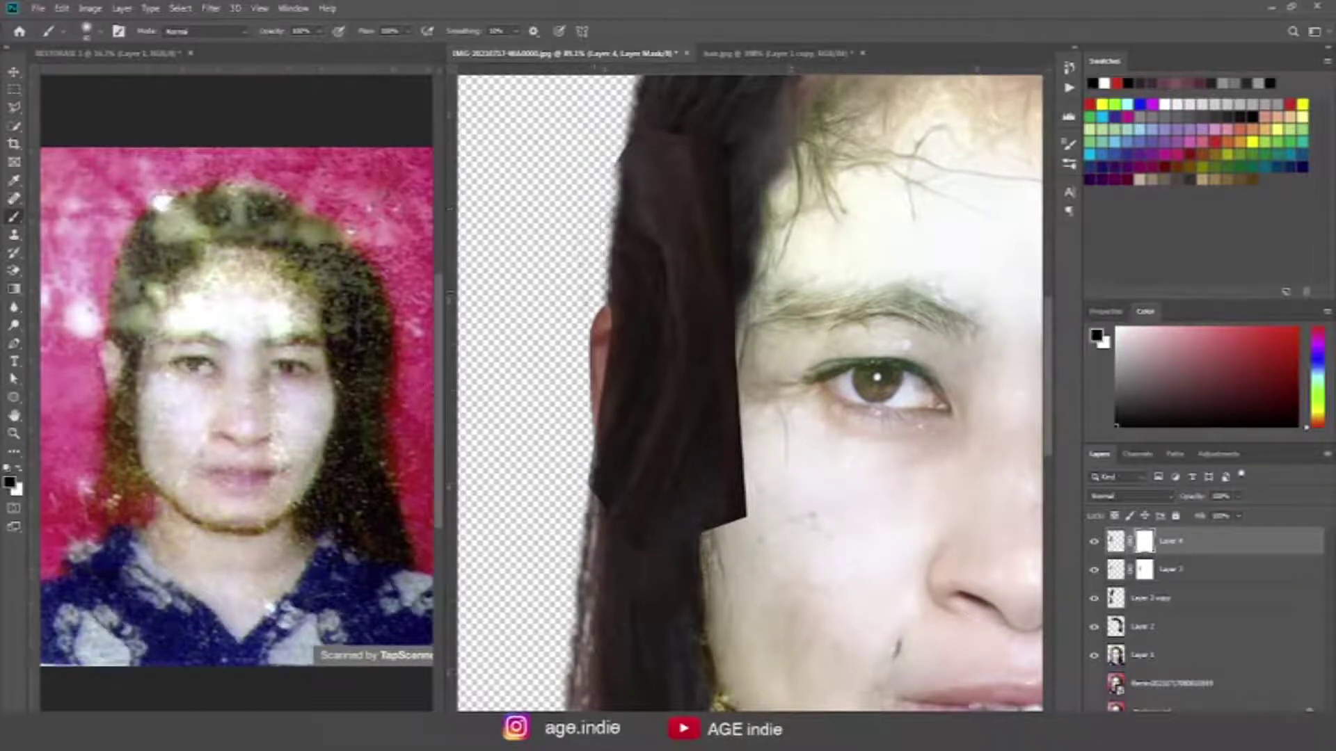
left_click_drag(608, 296, 634, 514)
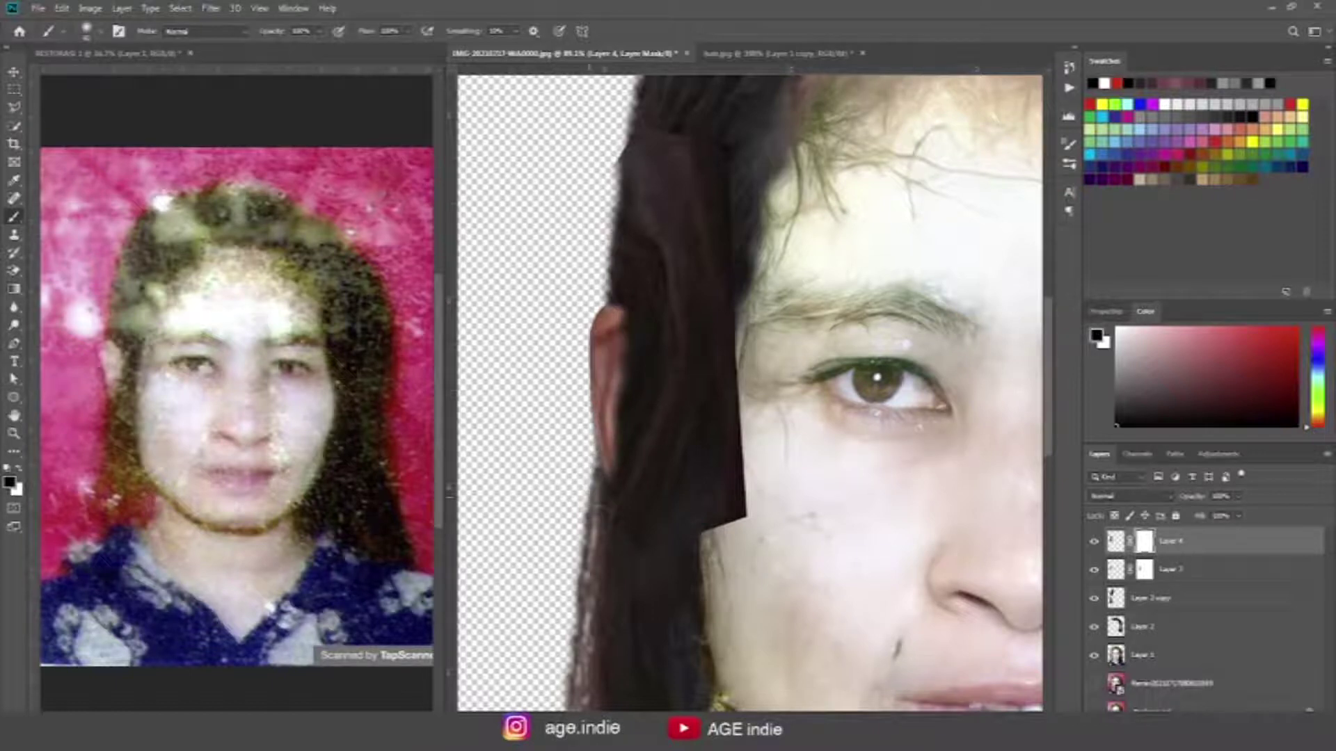
mouse_move(742, 491)
left_mouse_down()
mouse_move(727, 338)
mouse_move(713, 515)
left_mouse_up()
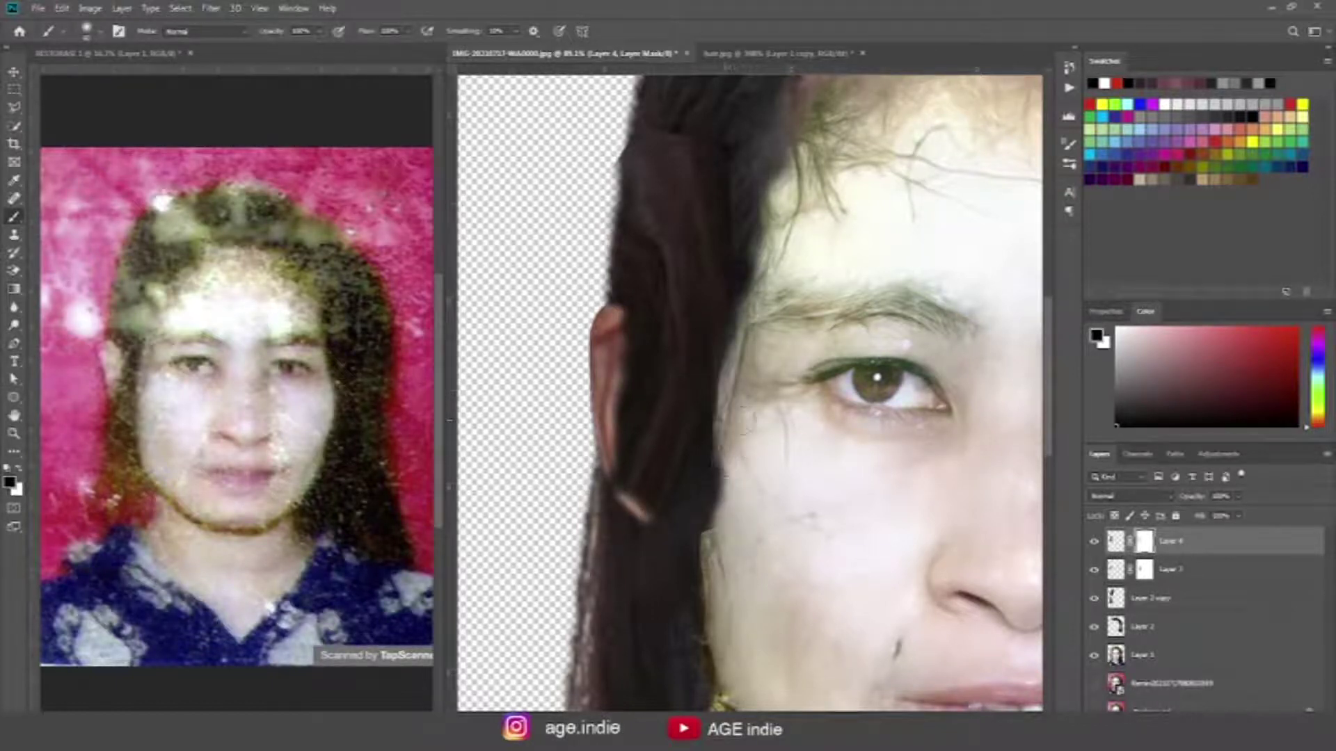
left_click_drag(716, 417, 715, 514)
mouse_move(622, 397)
left_mouse_down()
mouse_move(630, 494)
mouse_move(626, 334)
mouse_move(647, 424)
mouse_move(636, 505)
left_mouse_up()
Step: Restore hair beside the ear in white, then soften the patch edge against the forehead
key("x")
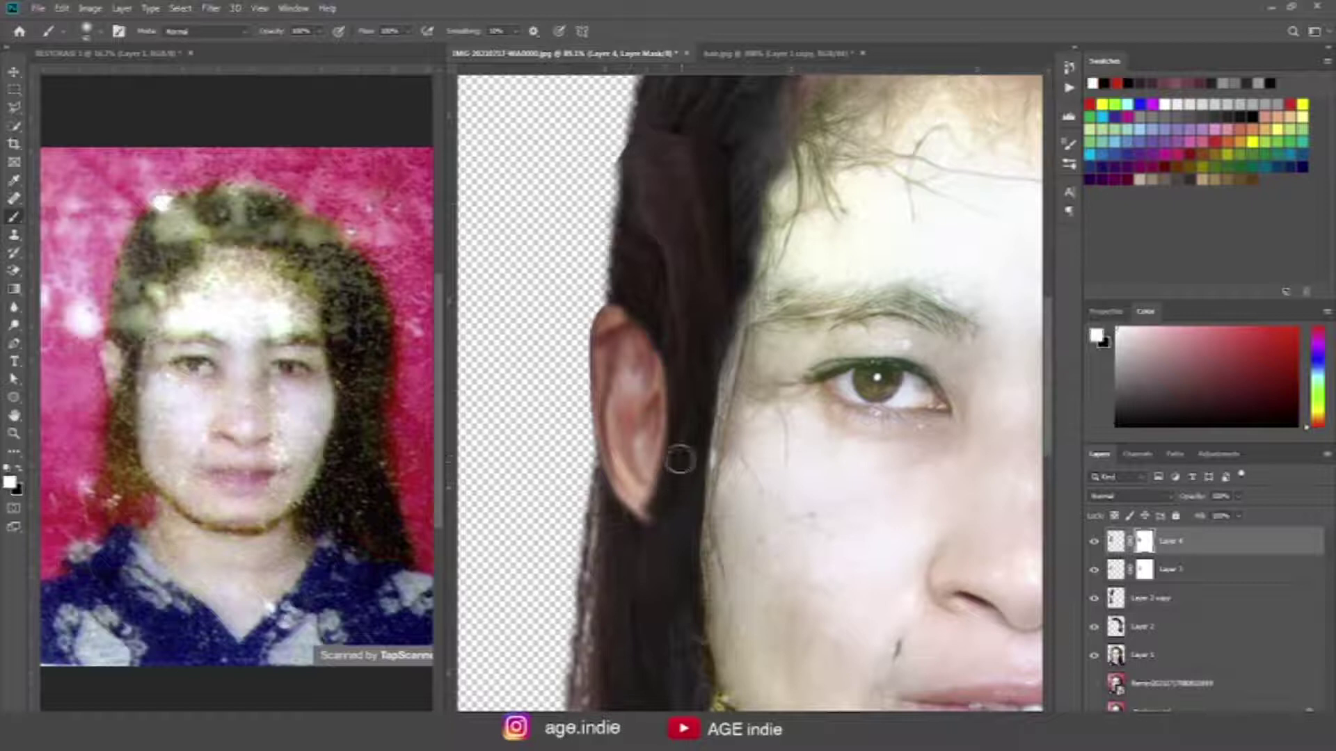
left_click_drag(680, 456, 639, 547)
mouse_move(700, 398)
left_mouse_down()
mouse_move(727, 324)
mouse_move(716, 322)
mouse_move(691, 402)
mouse_move(694, 476)
mouse_move(725, 403)
mouse_move(741, 286)
left_mouse_up()
key("x")
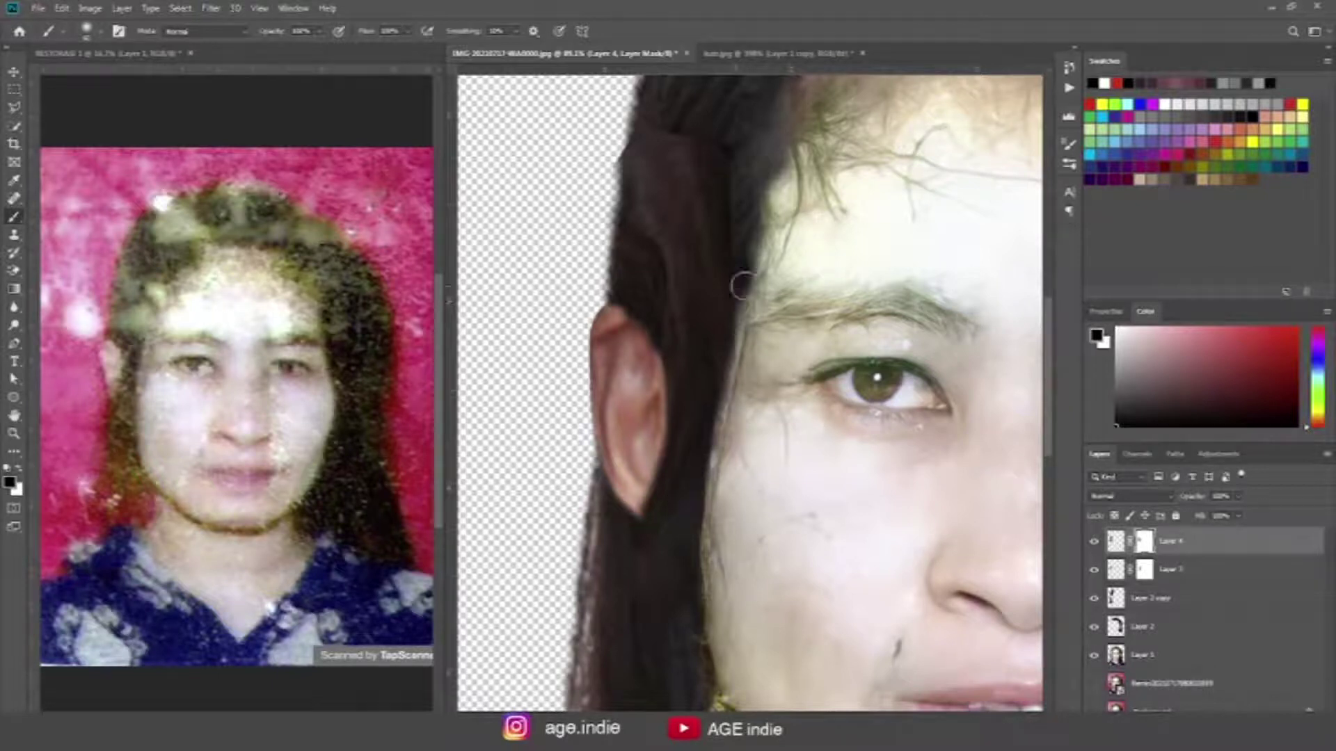
mouse_move(628, 156)
left_mouse_down()
mouse_move(629, 222)
mouse_move(679, 139)
mouse_move(714, 192)
mouse_move(751, 206)
left_mouse_up()
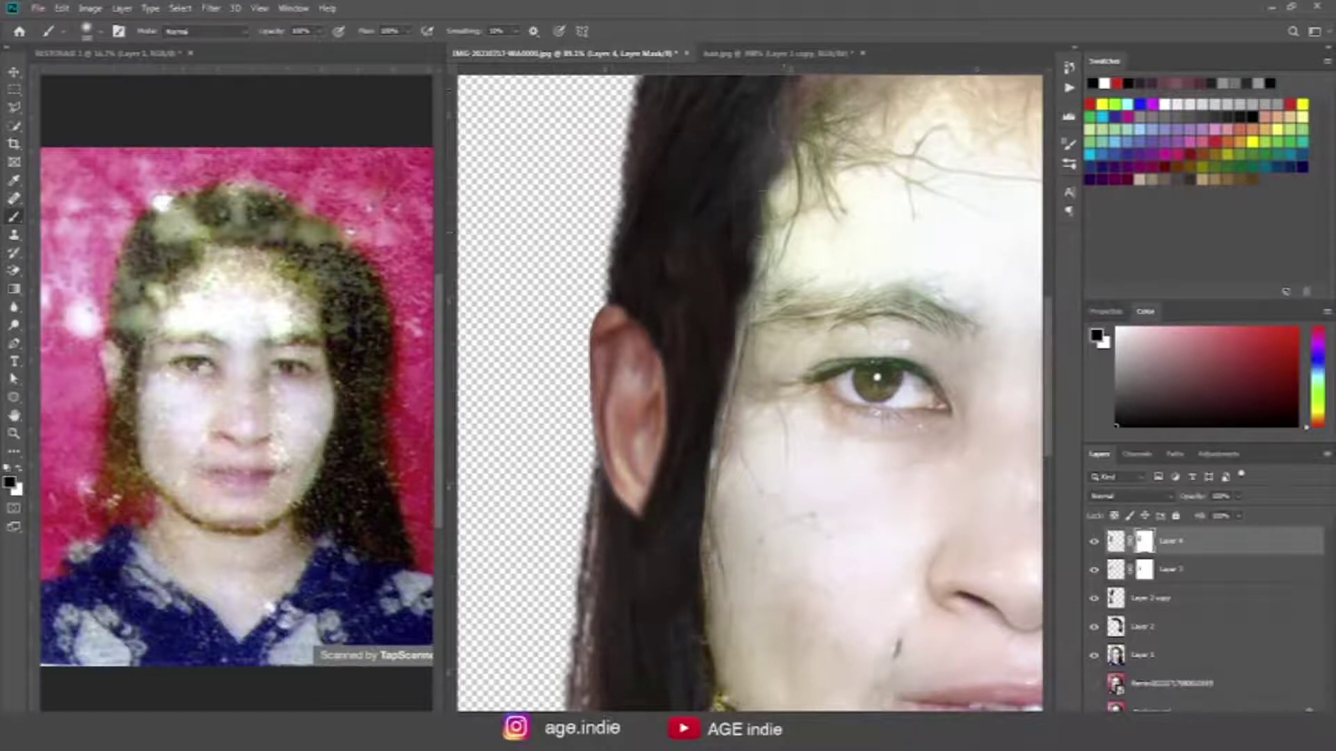
scroll(973, 409, "down", 3)
scroll(972, 409, "down", 2)
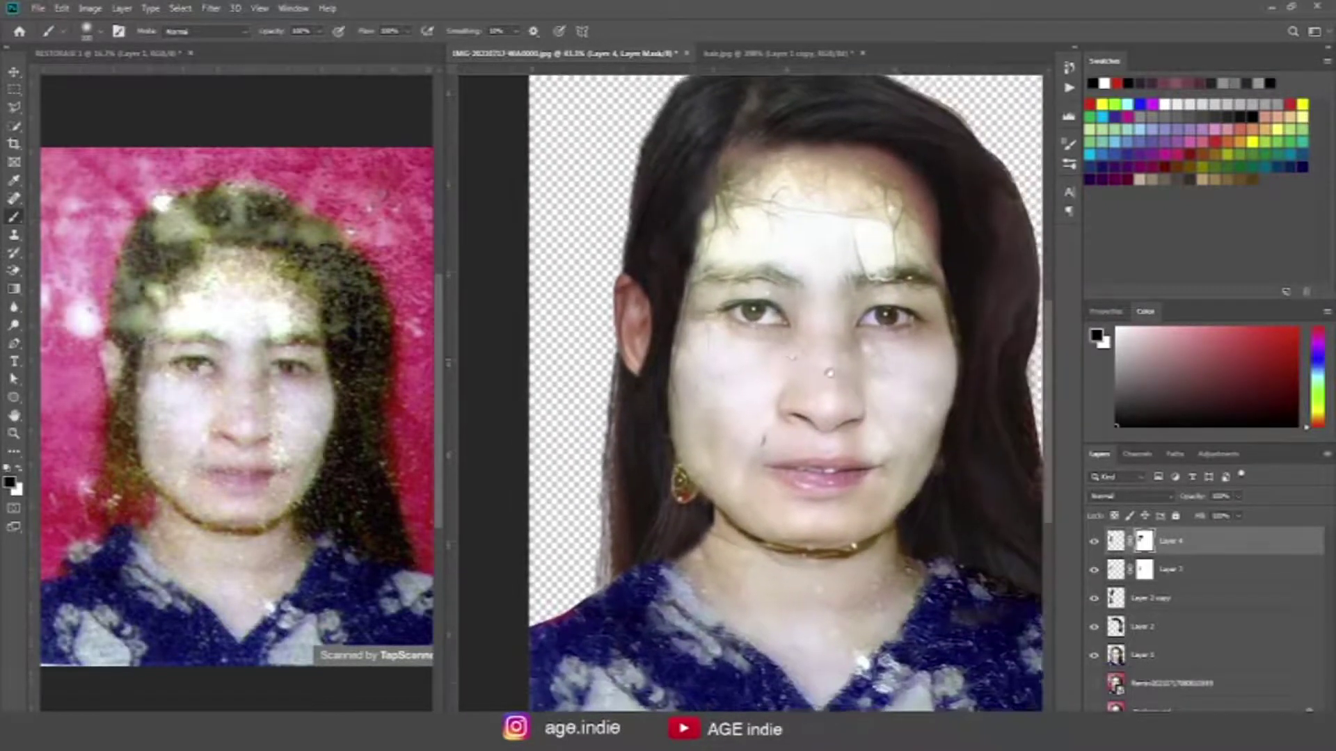
scroll(758, 208, "up", 1)
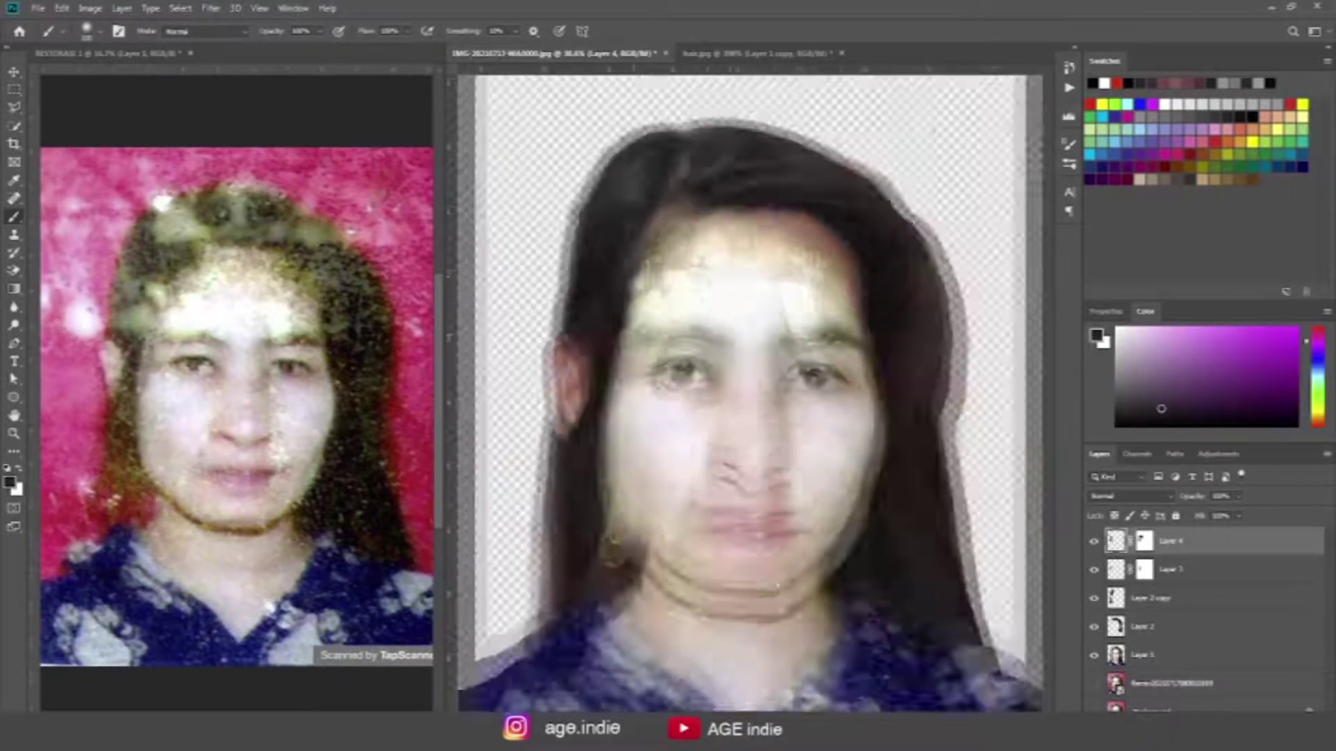
scroll(637, 341, "up", 3)
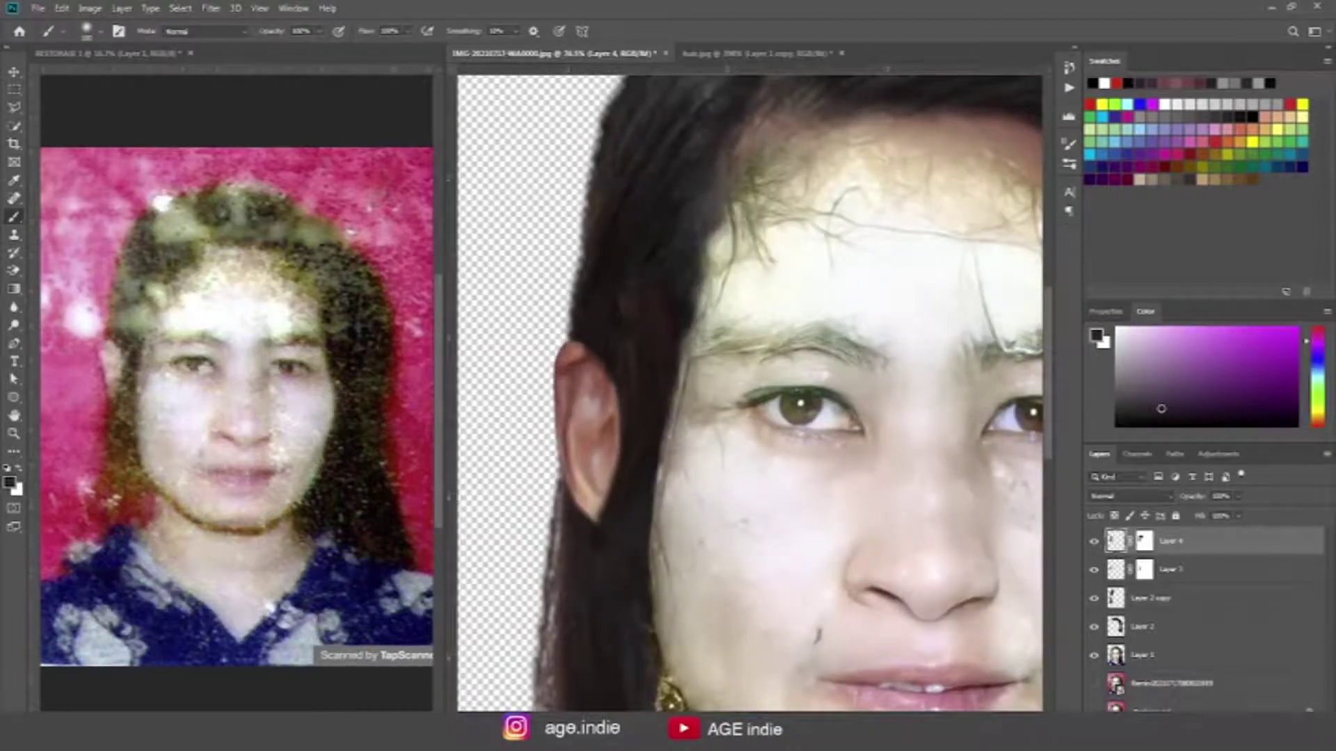
Step: Add a new empty top layer and set a Soft Round Pressure Size brush of about 40 px
key("ctrl+shift+alt+n")
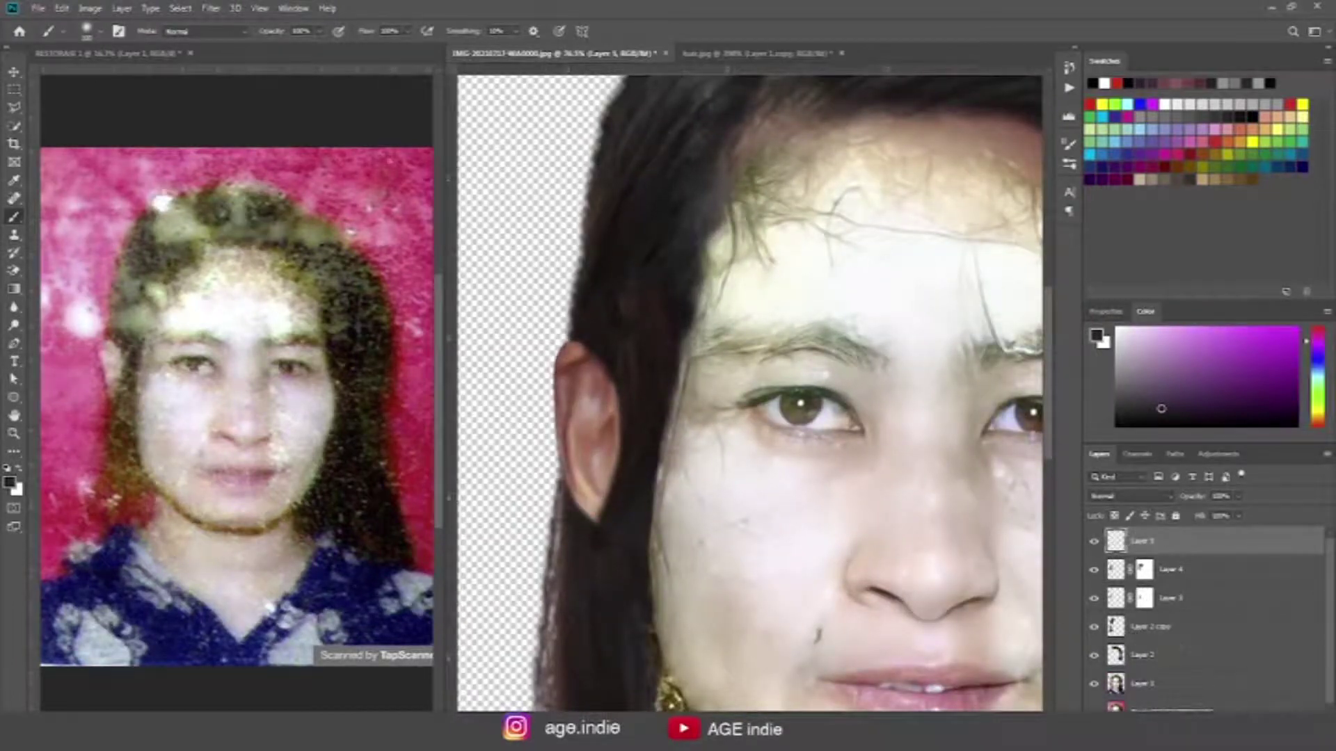
left_click(88, 32)
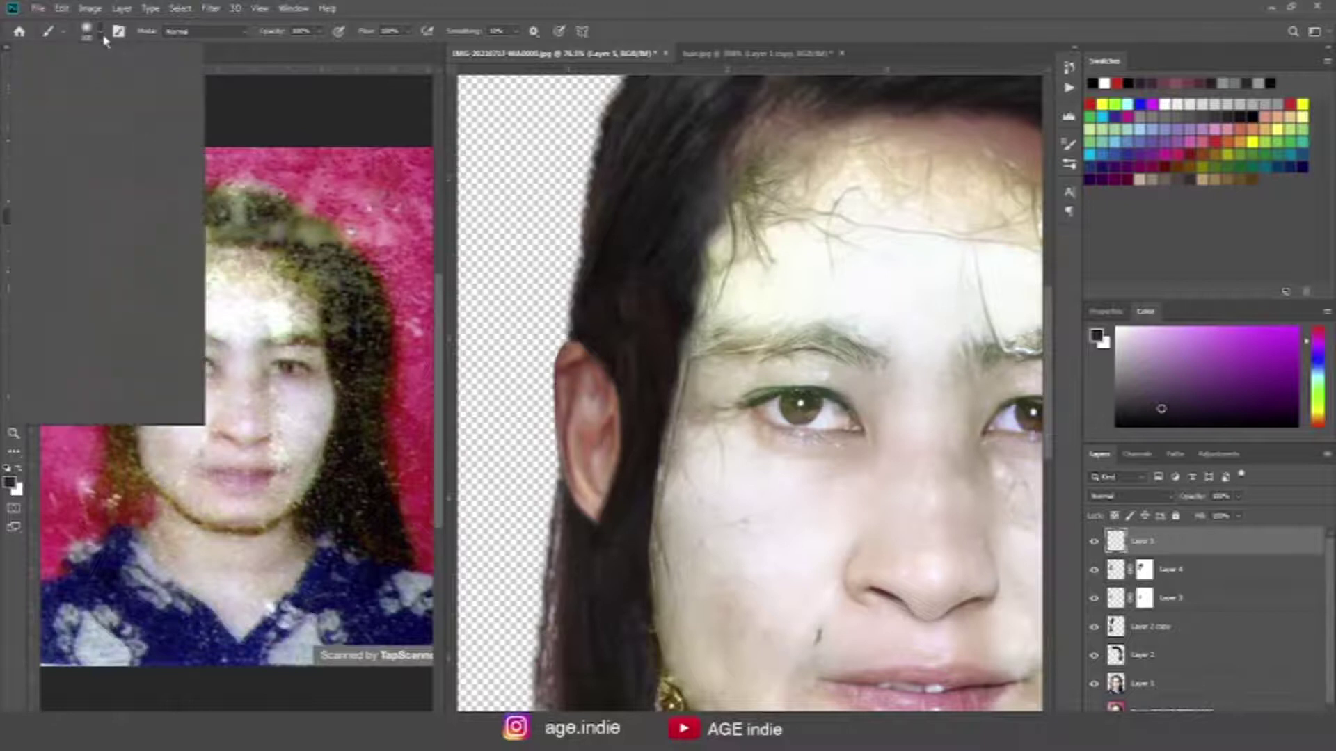
key("Escape")
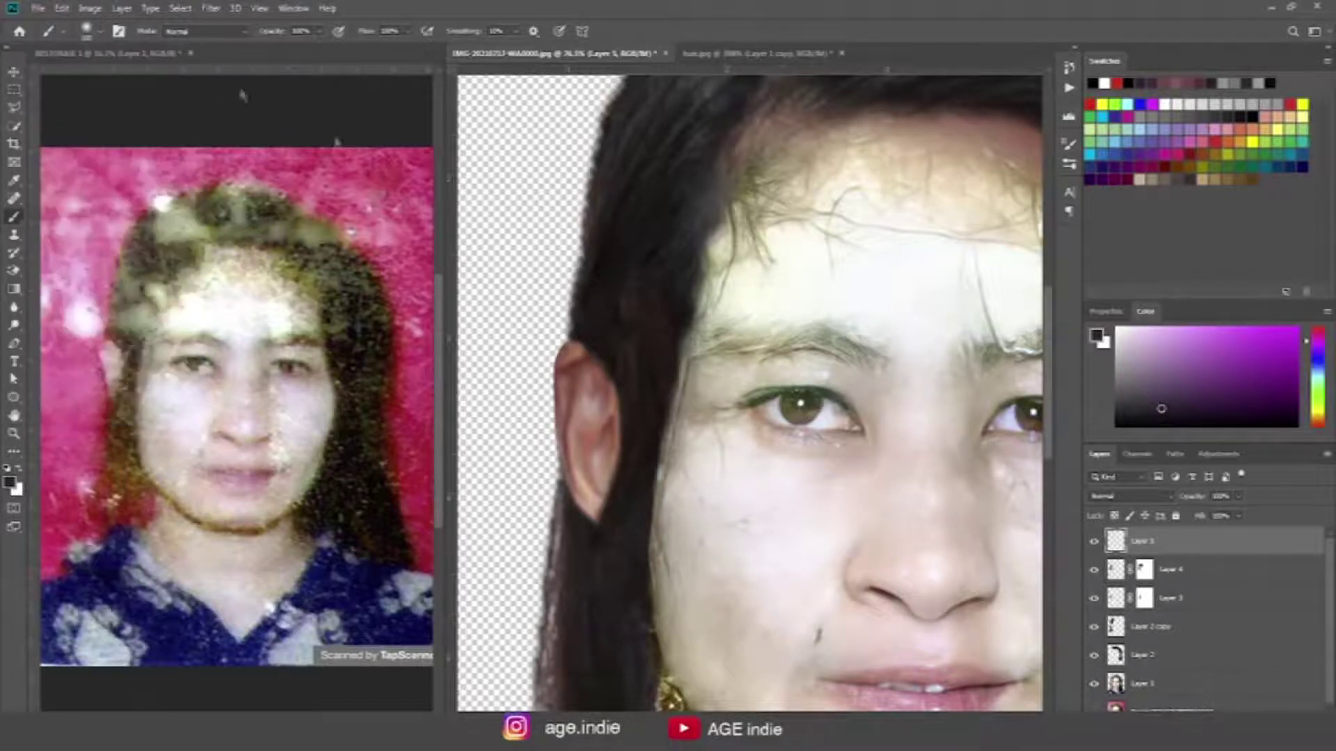
left_click(99, 32)
left_click_drag(123, 78, 99, 79)
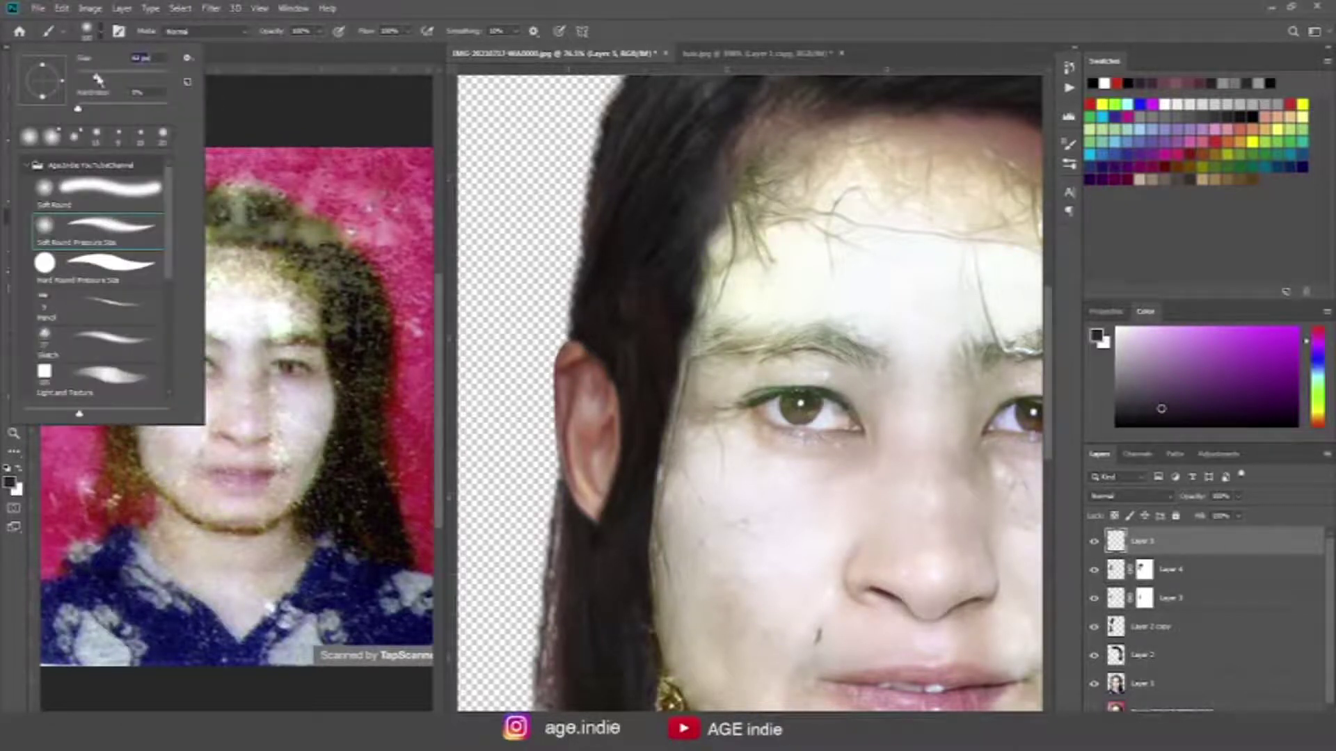
key("Return")
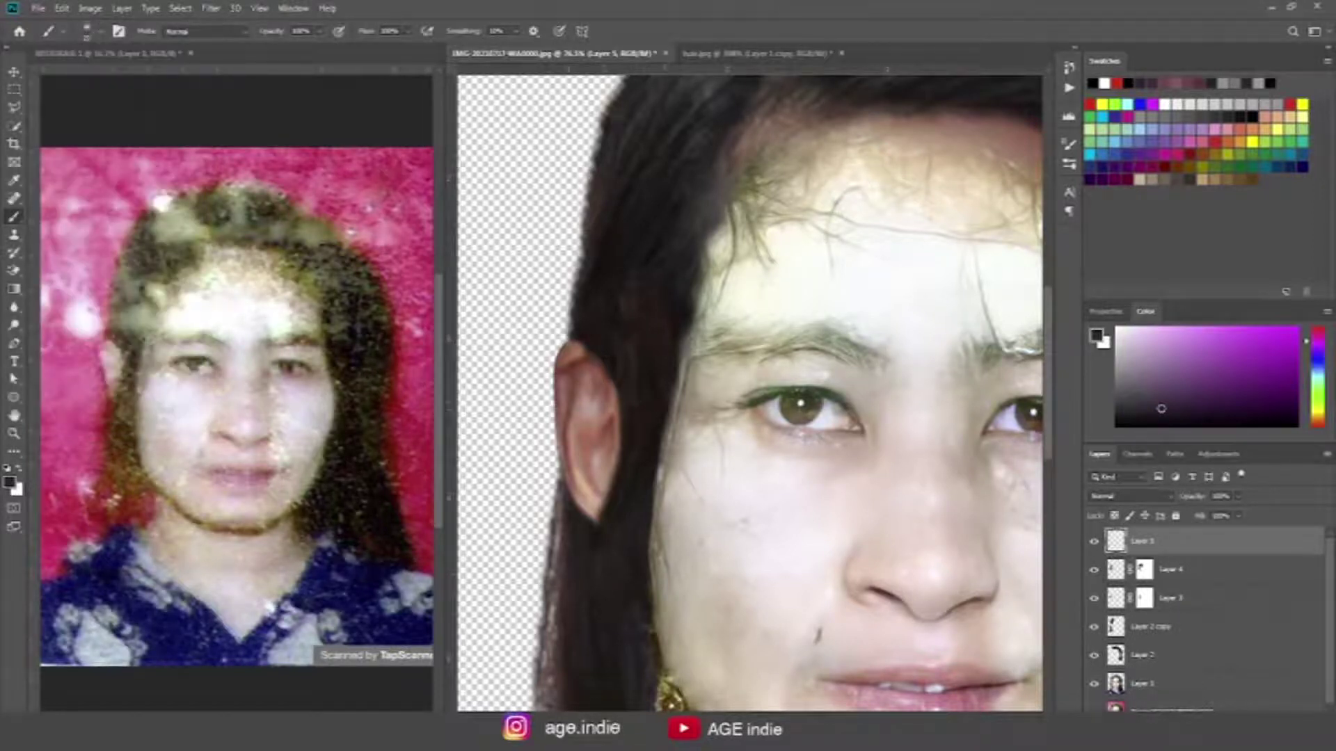
Step: Sample the hair colour and paint dark strands along and over the ear's edge
left_click(633, 325, "alt")
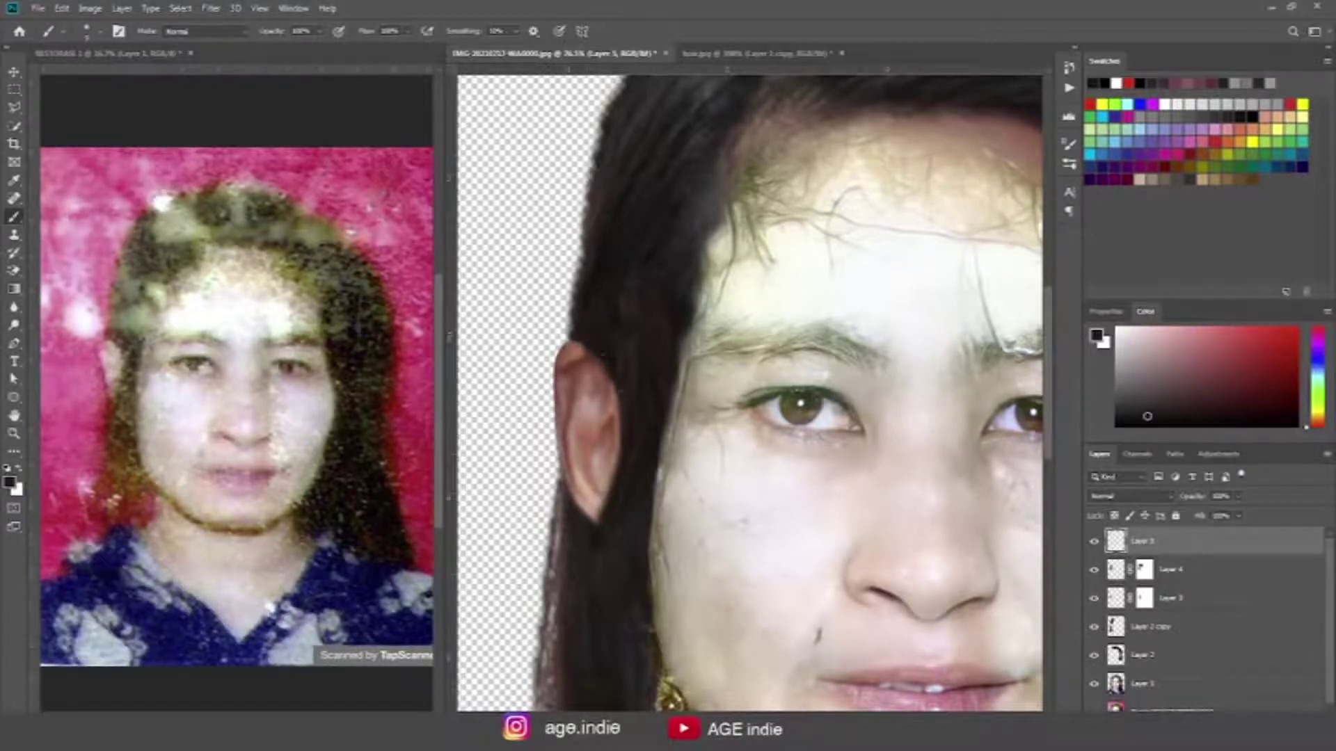
left_click_drag(619, 402, 611, 465)
left_click_drag(616, 452, 605, 503)
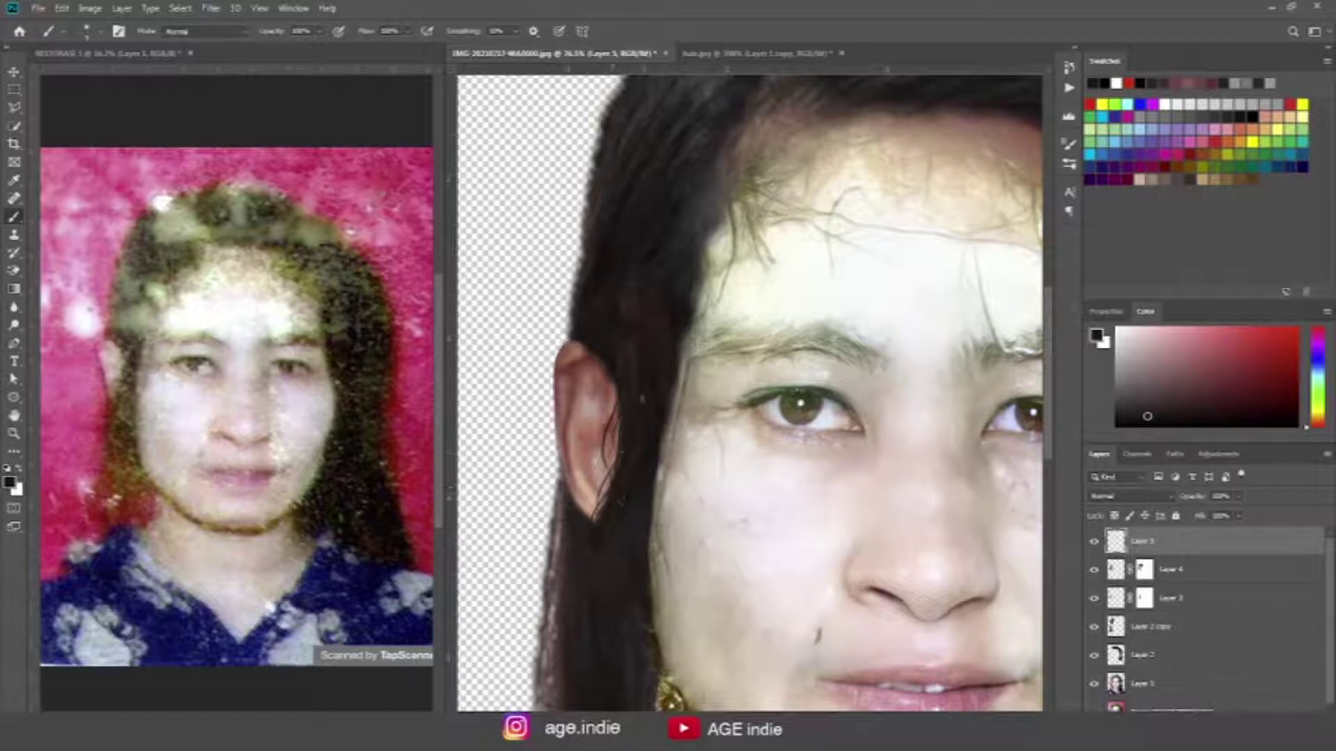
left_click_drag(614, 373, 594, 354)
left_click_drag(611, 348, 597, 422)
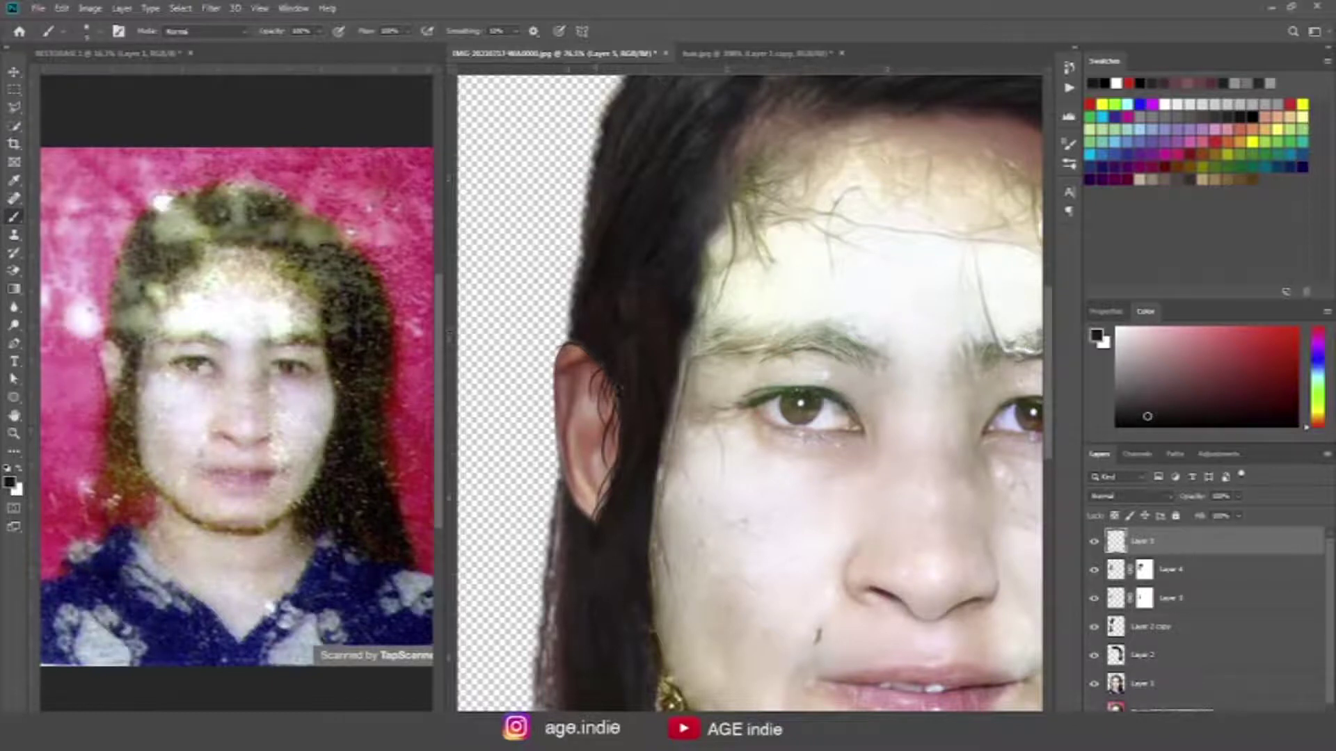
Step: Paint several thin hair strands beside the ear
left_click_drag(557, 476, 531, 577)
left_click_drag(560, 484, 542, 551)
left_click_drag(555, 495, 540, 575)
left_click_drag(560, 510, 537, 610)
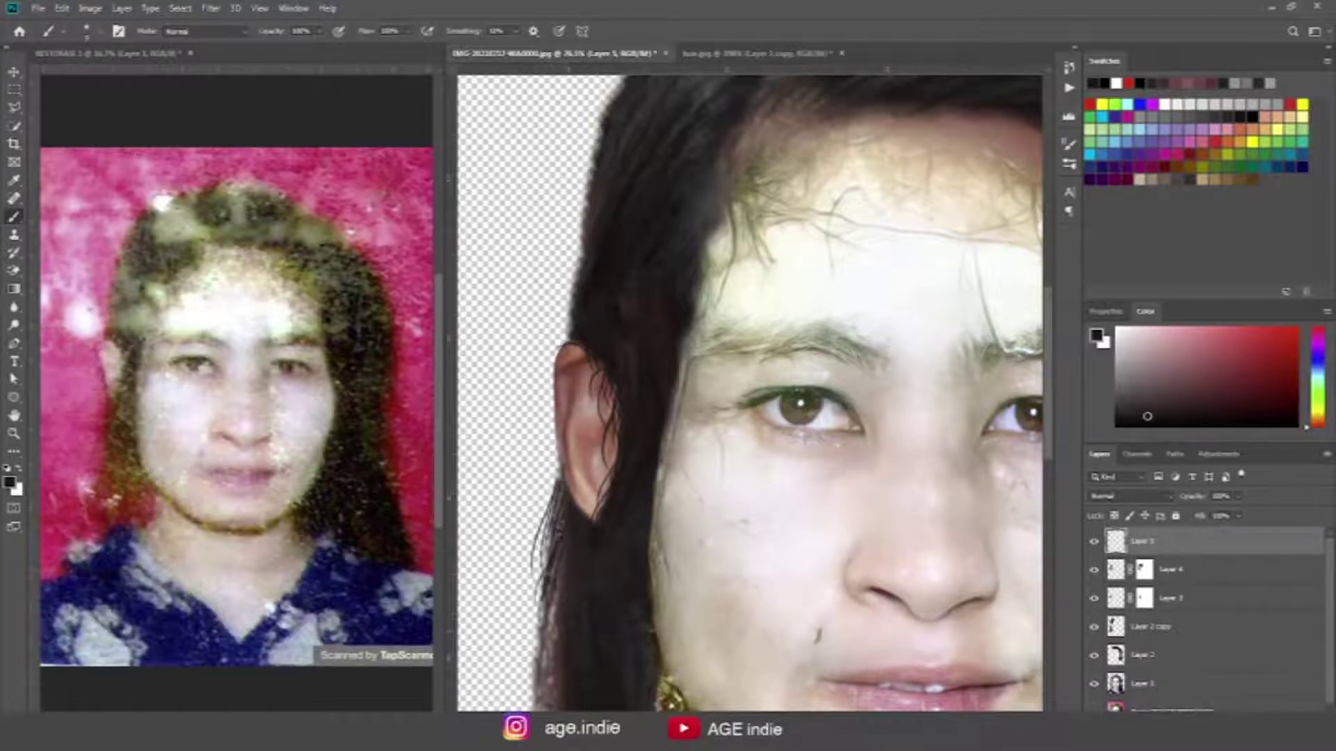
left_click_drag(564, 571, 543, 639)
scroll(750, 393, "down", 3)
Step: Paint thin strands down the hair's left edge toward the earring
left_click_drag(585, 454, 568, 498)
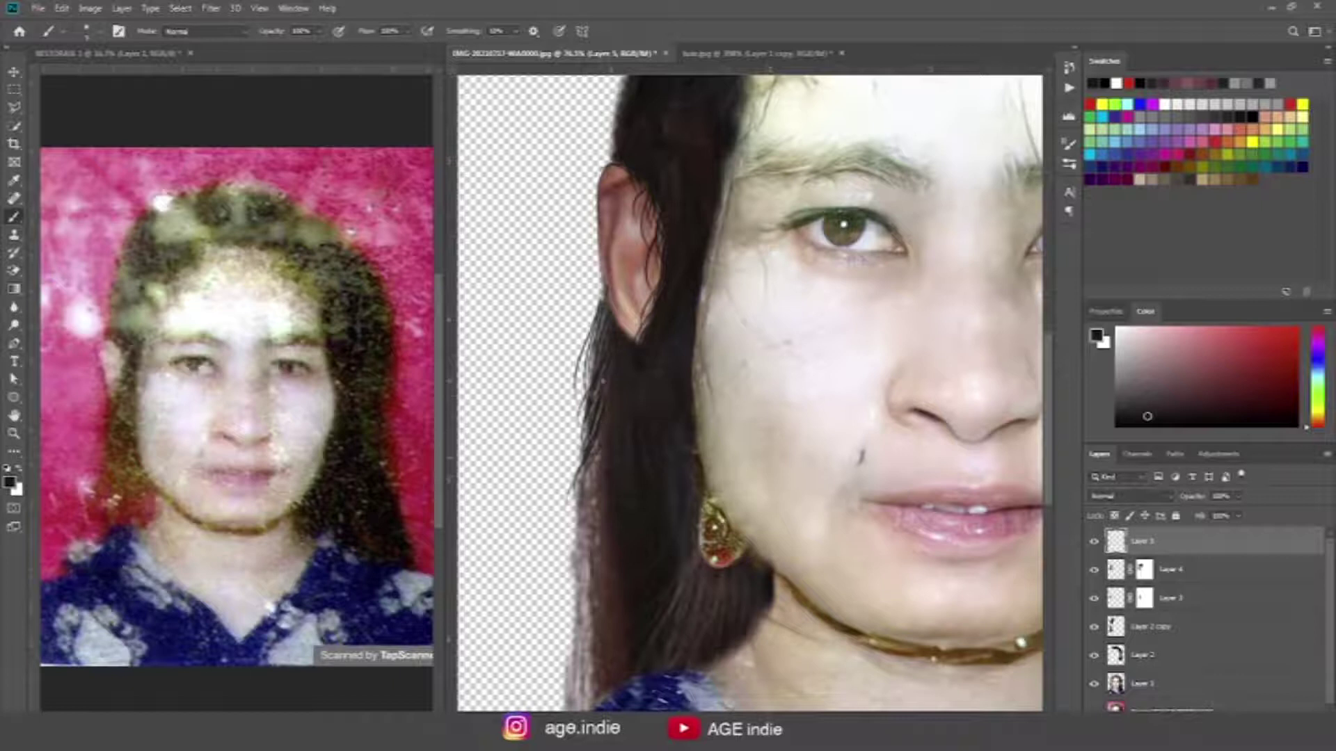
left_click_drag(600, 452, 576, 518)
left_click_drag(603, 430, 597, 439)
mouse_move(588, 458)
left_mouse_down()
mouse_move(571, 500)
mouse_move(593, 463)
left_mouse_up()
left_click_drag(587, 502, 575, 533)
left_click_drag(596, 481, 564, 576)
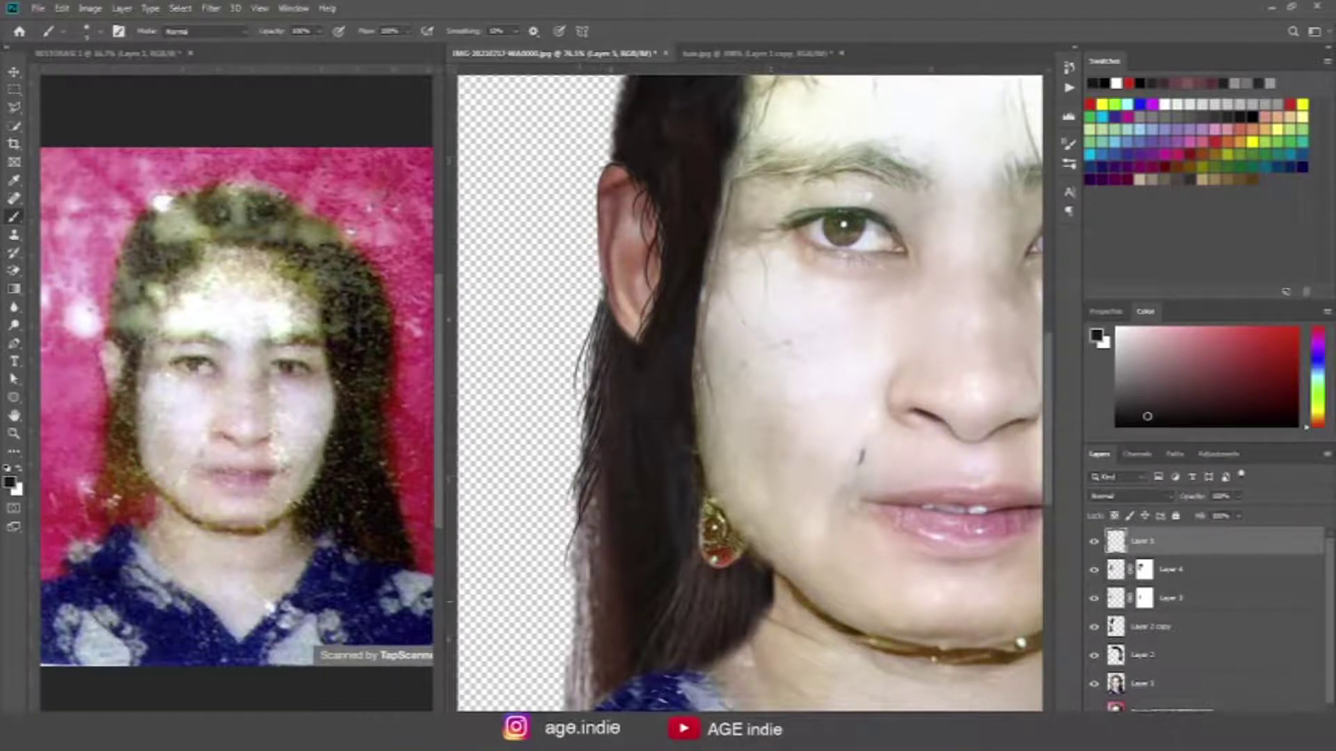
mouse_move(591, 496)
left_mouse_down()
mouse_move(565, 562)
mouse_move(579, 584)
left_mouse_up()
left_click_drag(598, 492, 579, 523)
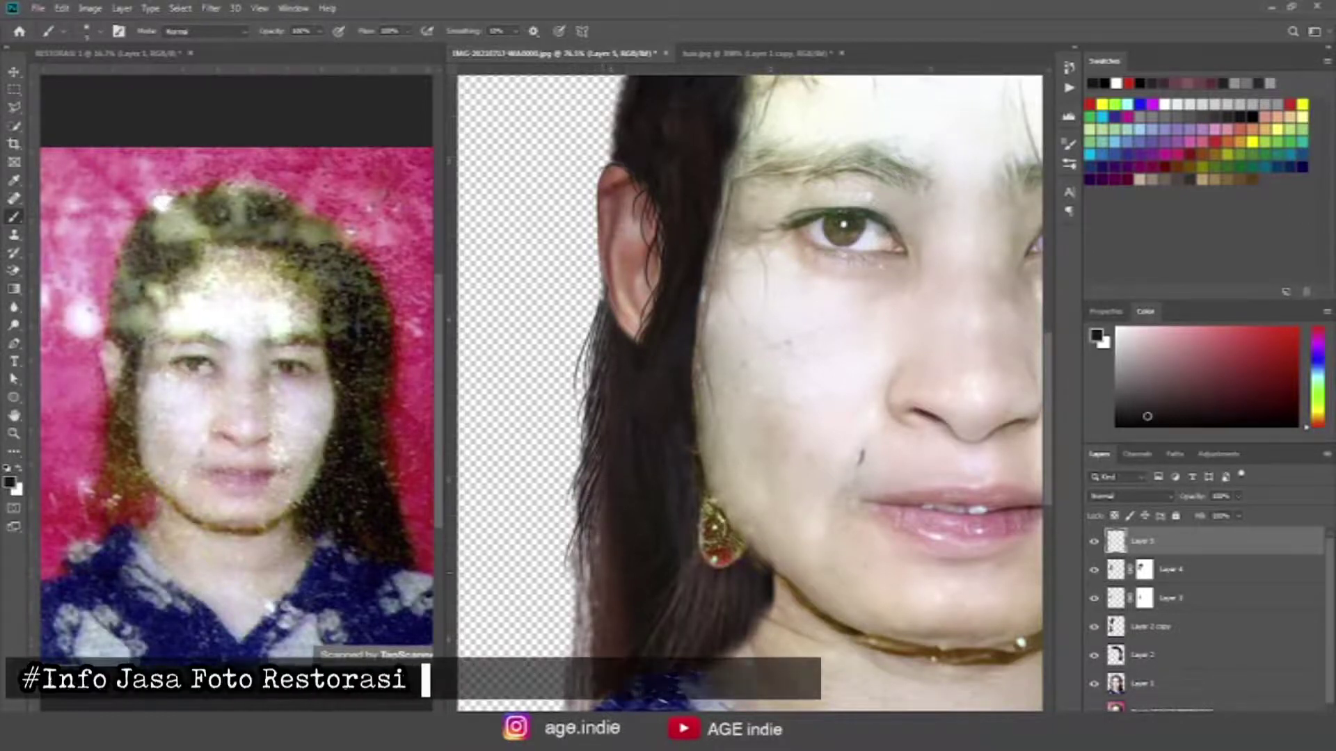
left_click_drag(588, 550, 572, 578)
left_click_drag(593, 537, 573, 633)
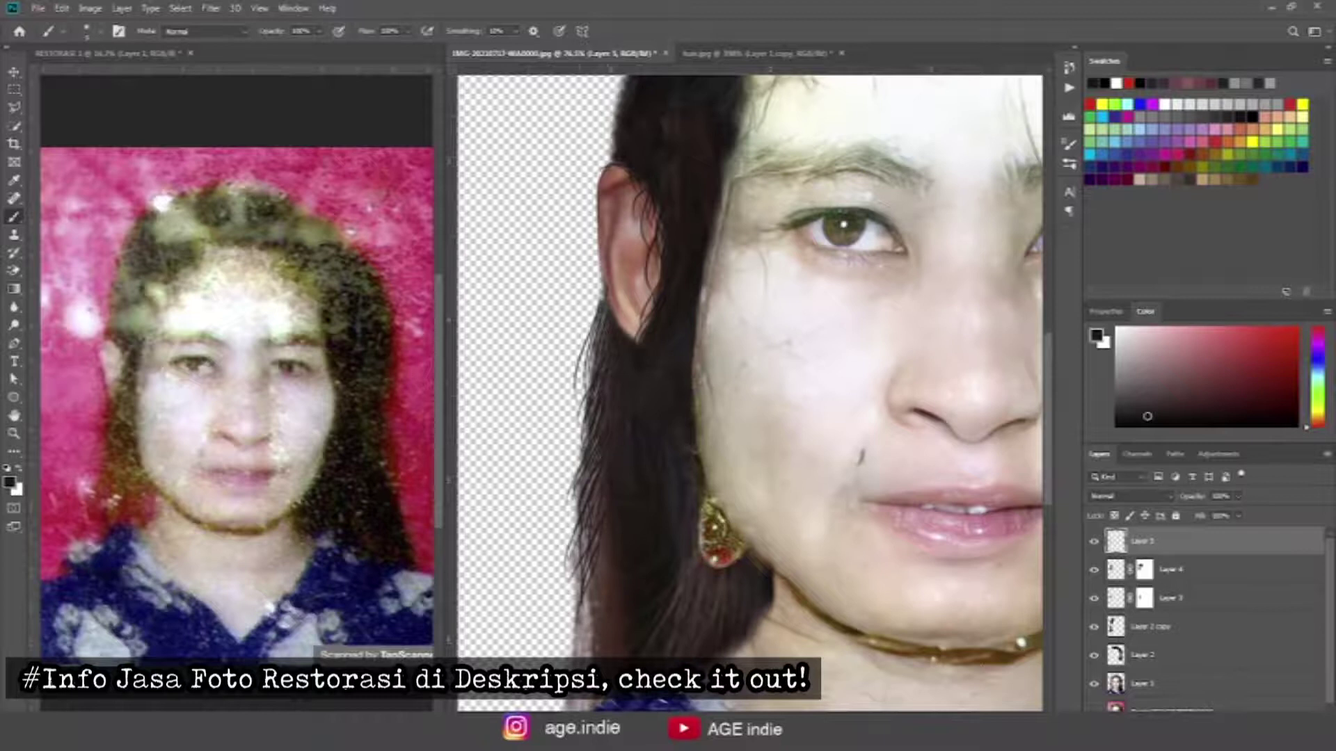
mouse_move(593, 569)
left_mouse_down()
mouse_move(564, 654)
mouse_move(578, 660)
left_mouse_up()
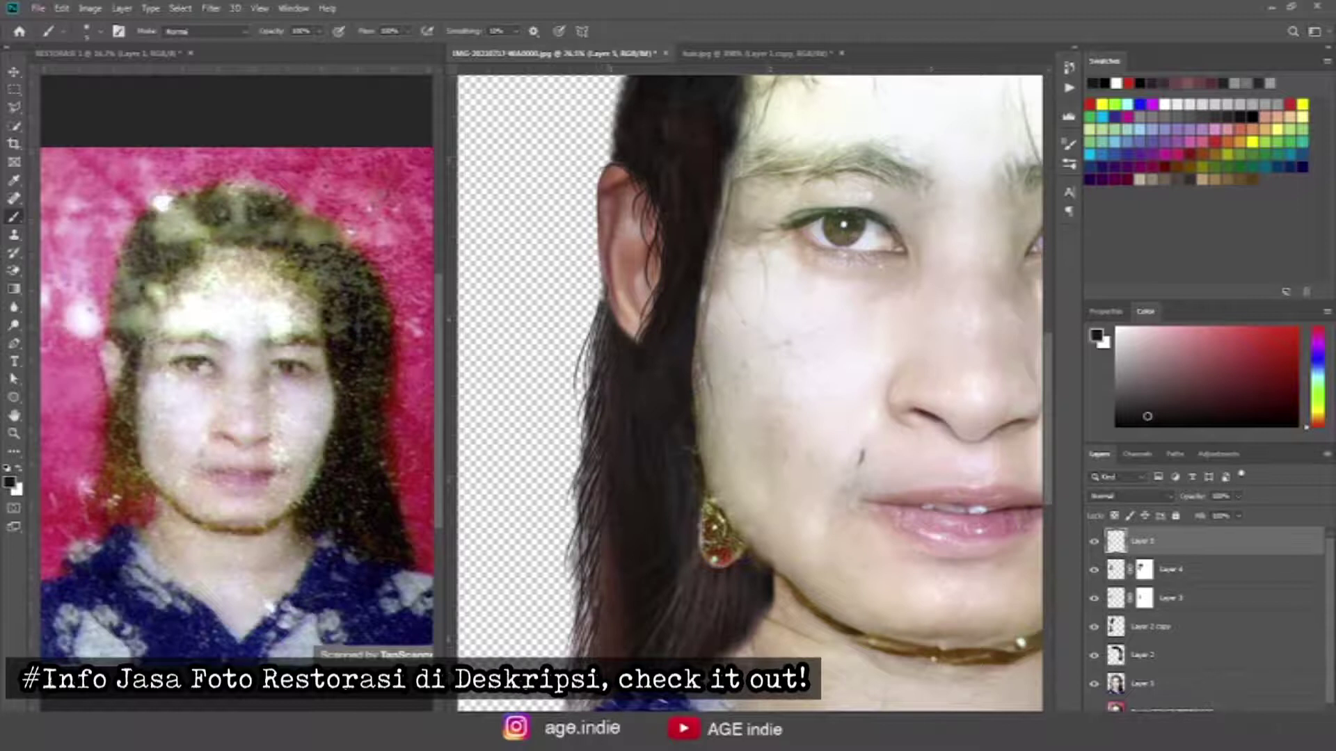
Step: Paint strands up the hair's left edge to the top-left of the head
scroll(750, 393, "up", 5)
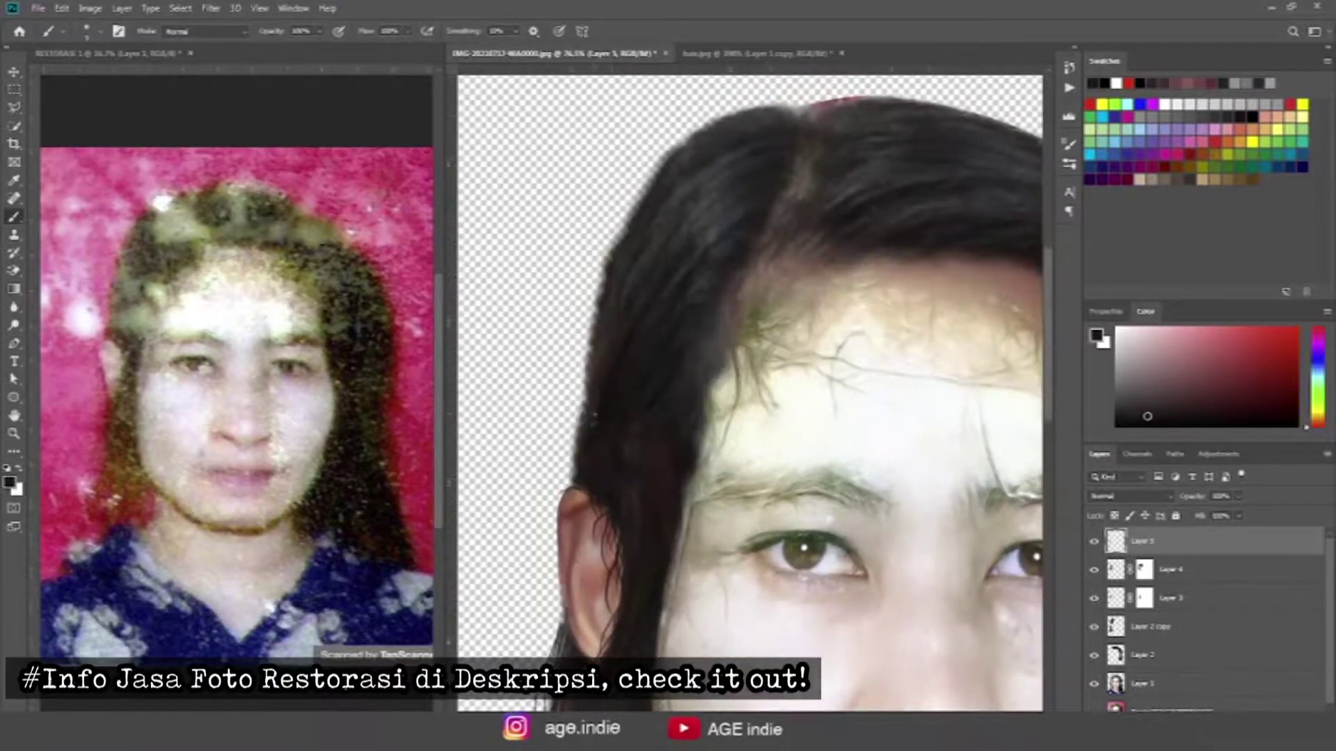
left_click_drag(592, 379, 579, 419)
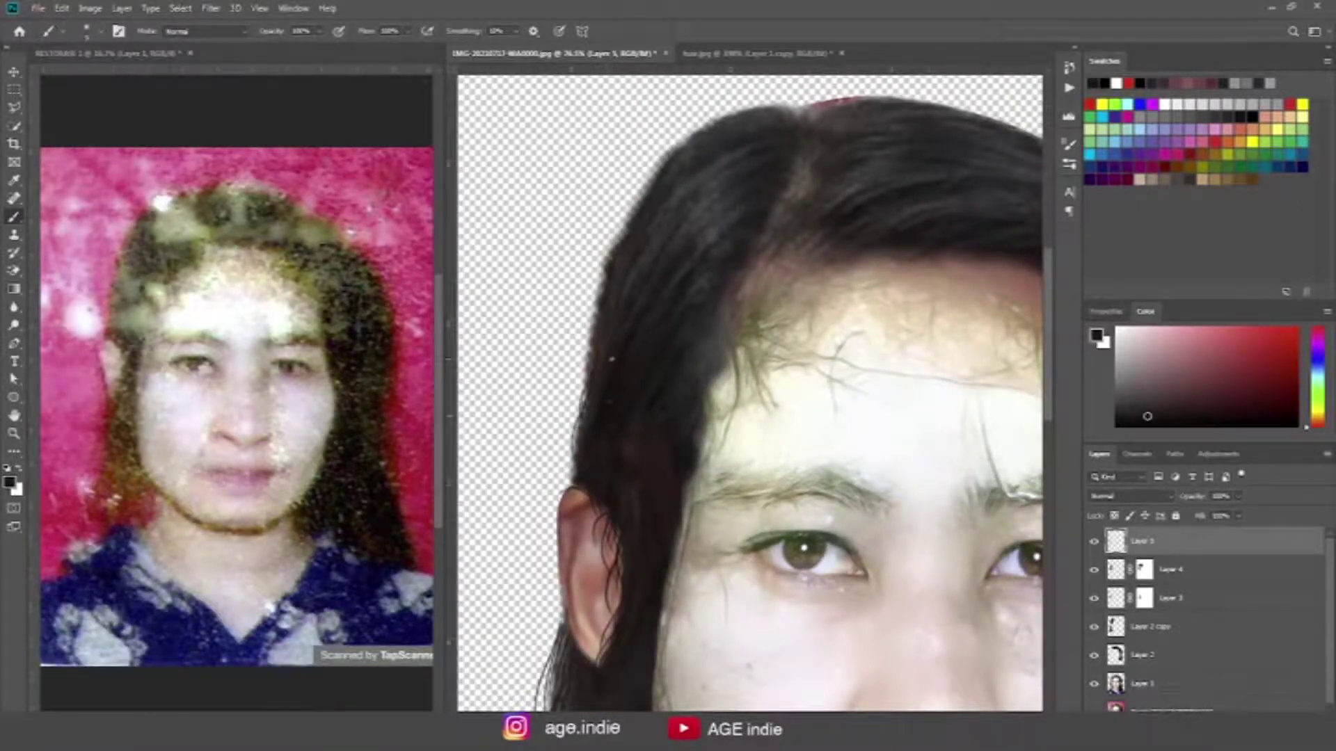
left_click_drag(597, 302, 576, 384)
left_click_drag(593, 335, 579, 401)
left_click_drag(603, 274, 591, 327)
left_click_drag(627, 224, 599, 277)
Step: Paint strands along the top of the hair, undoing a stray one, and down the right edge
left_click_drag(680, 206, 647, 317)
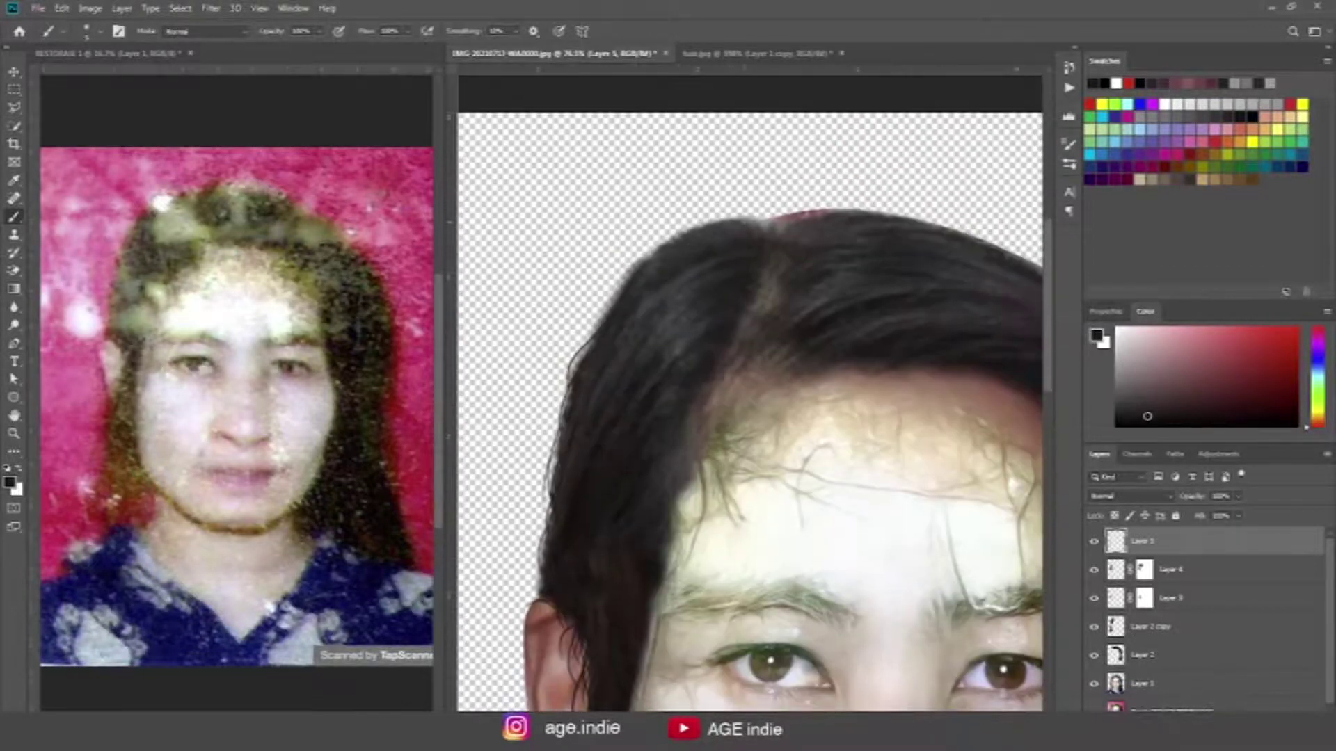
left_click_drag(756, 221, 692, 229)
key("ctrl+z")
key("ctrl+z")
mouse_move(756, 220)
left_mouse_down()
mouse_move(636, 257)
mouse_move(593, 331)
left_mouse_up()
left_click_drag(765, 348, 563, 410)
mouse_move(532, 275)
left_mouse_down()
mouse_move(668, 273)
mouse_move(758, 299)
mouse_move(897, 372)
mouse_move(954, 440)
mouse_move(800, 334)
left_mouse_up()
mouse_move(821, 326)
left_mouse_down()
mouse_move(905, 417)
mouse_move(941, 629)
left_mouse_up()
Step: Continue painting strands down the hair's right edge
scroll(897, 417, "down", 3)
left_click_drag(930, 414, 911, 606)
scroll(905, 556, "down", 3)
left_click_drag(895, 412, 894, 484)
left_click_drag(912, 557, 929, 622)
scroll(925, 626, "down", 3)
left_click_drag(936, 529, 970, 665)
left_click_drag(946, 585, 978, 679)
Step: Paint strands at the lower right hair near the shoulder
scroll(960, 557, "down", 3)
mouse_move(949, 560)
left_mouse_down()
mouse_move(988, 616)
mouse_move(963, 598)
left_mouse_up()
left_click_drag(943, 522, 971, 581)
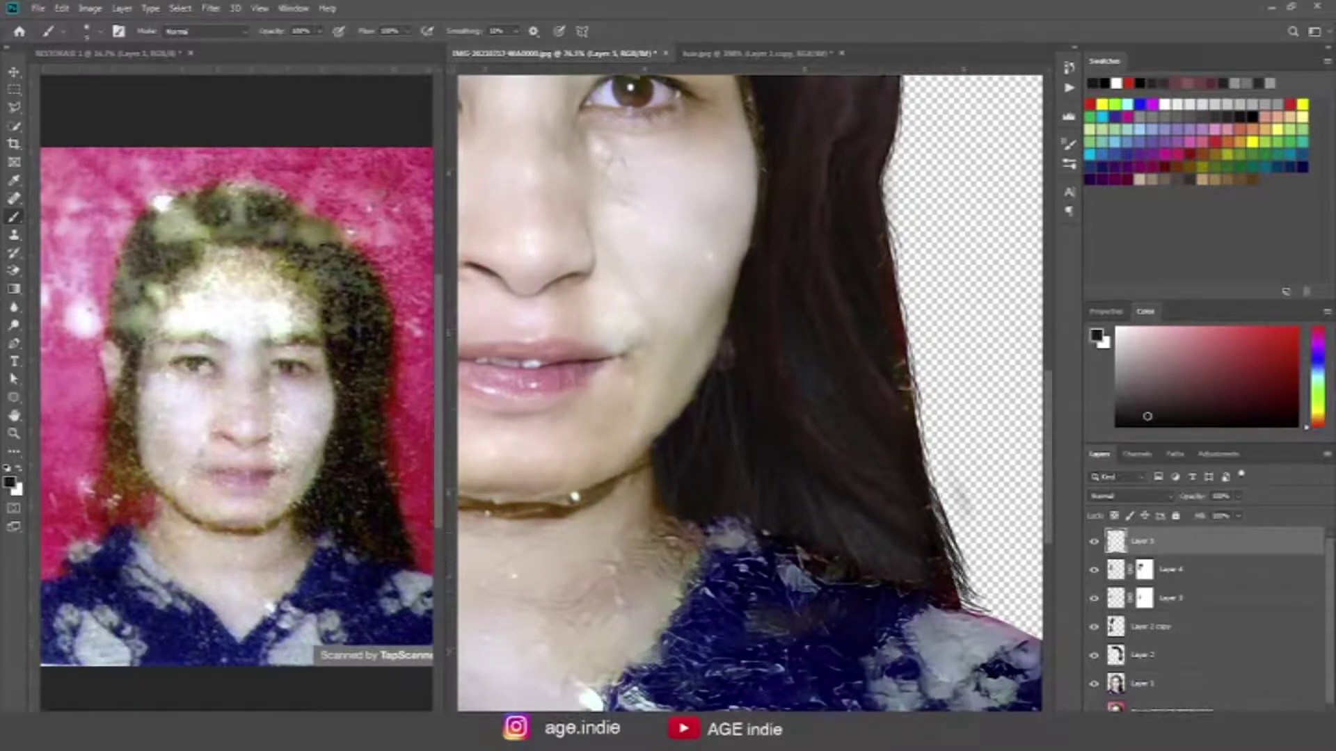
left_click_drag(918, 426, 939, 500)
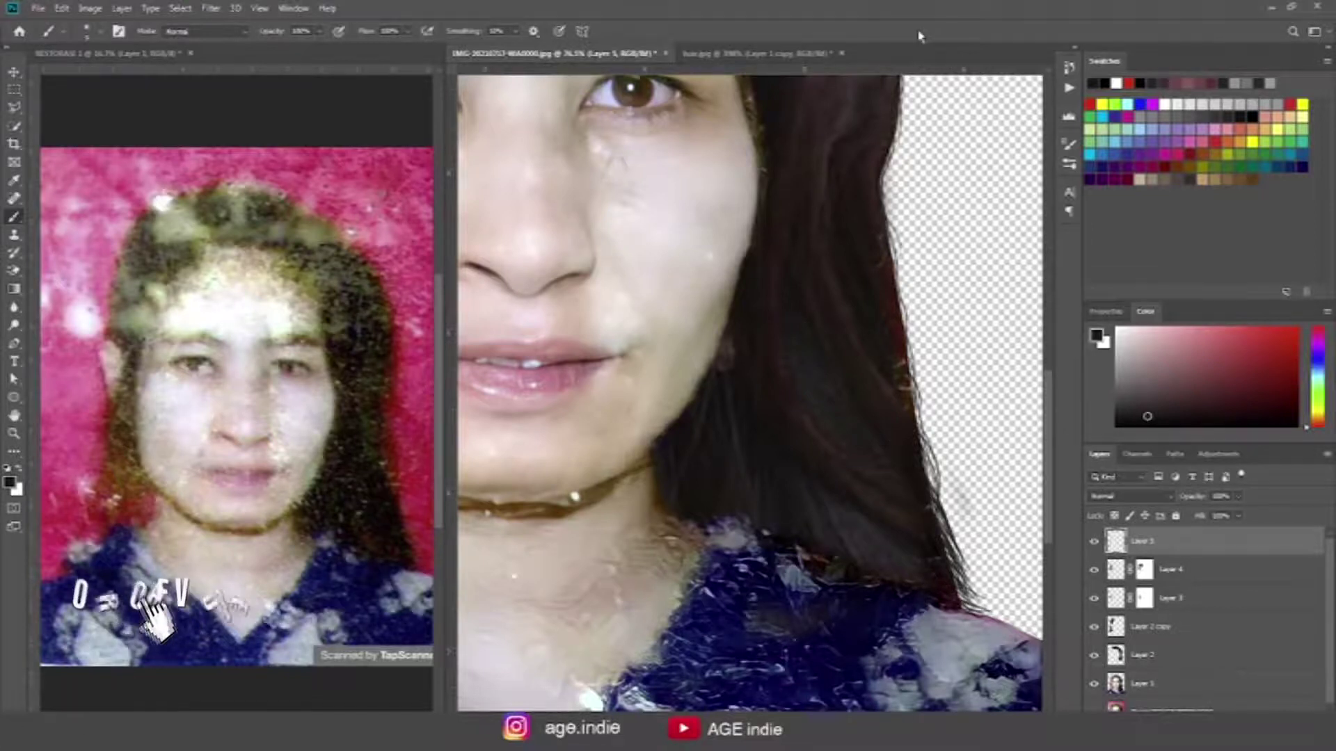
scroll(749, 393, "down", 5)
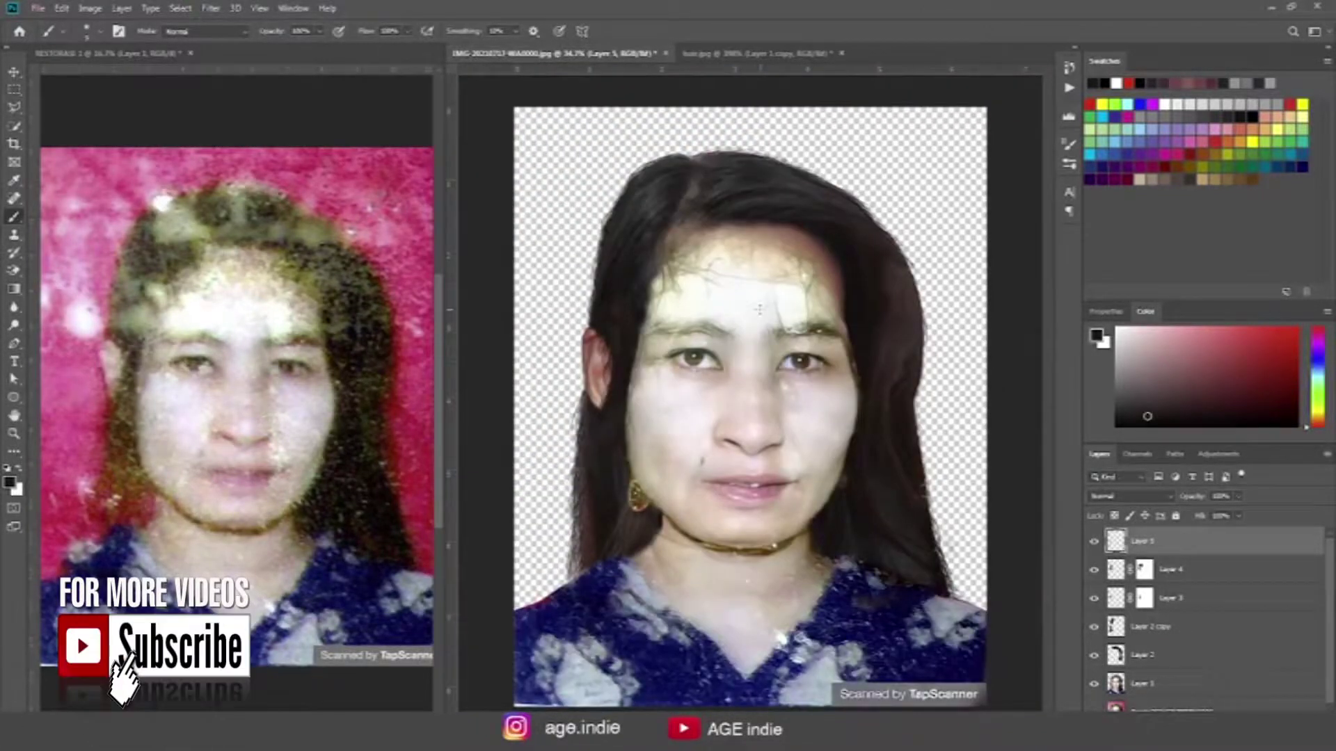
Step: Rename the strand layer to 'kecil' and add a new top layer named 'hair & smudge'
double_click(1142, 541)
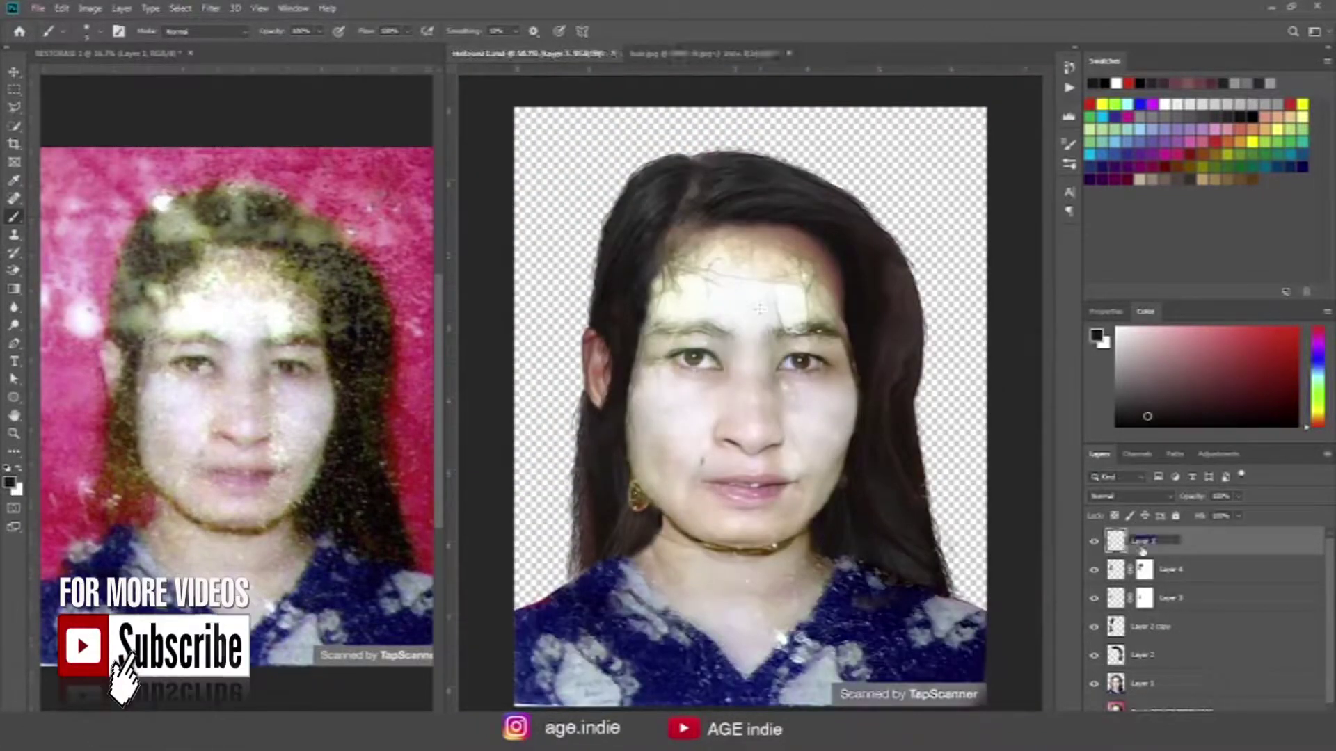
type("kecil")
key("Return")
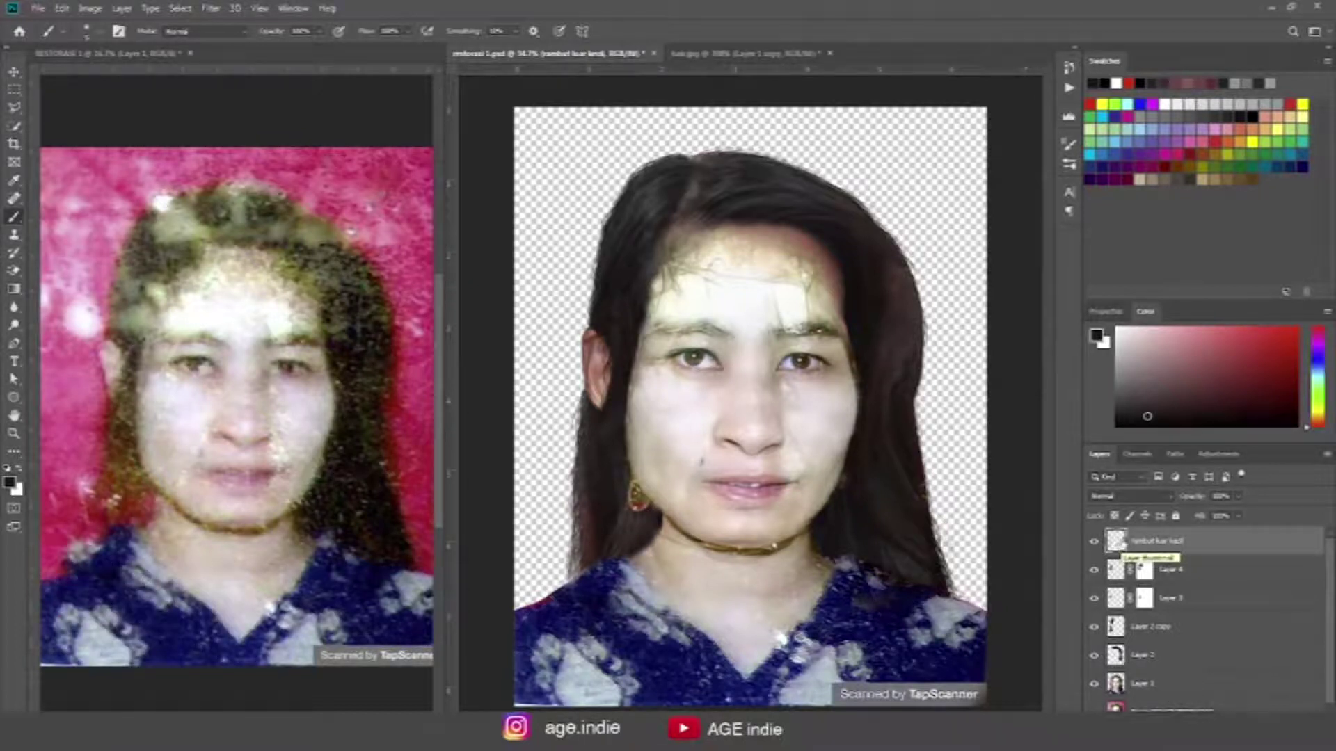
key("ctrl+shift+alt+n")
double_click(1148, 541)
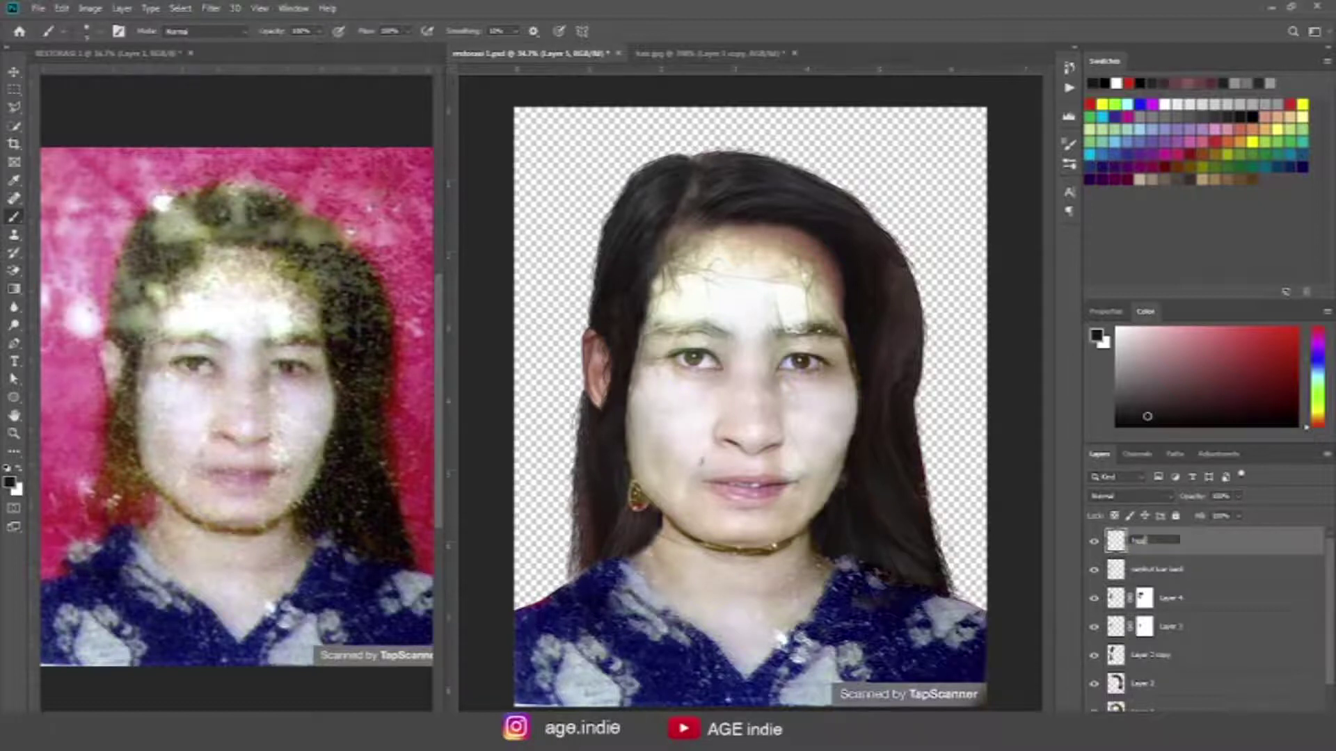
key("Return")
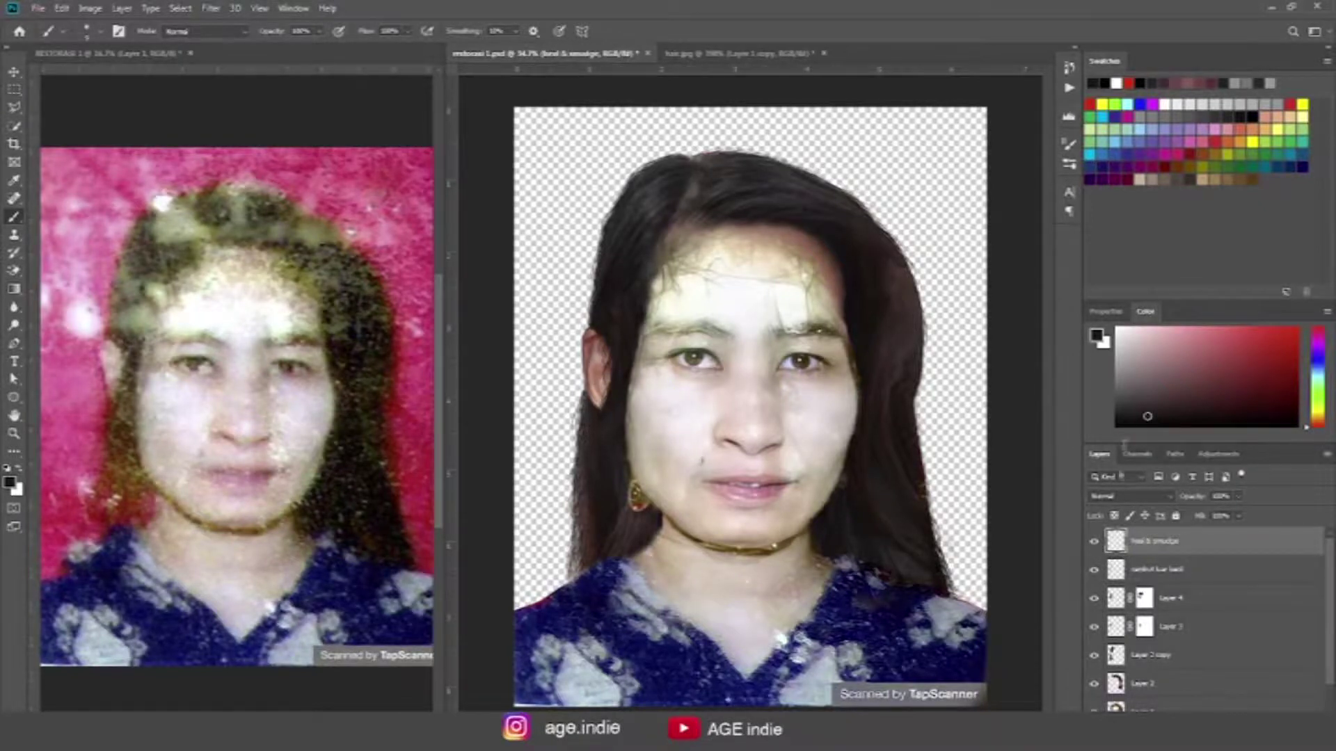
Step: Smudge the hair strands on the forehead with the Smudge tool
scroll(716, 244, "up", 2)
scroll(716, 244, "up", 2)
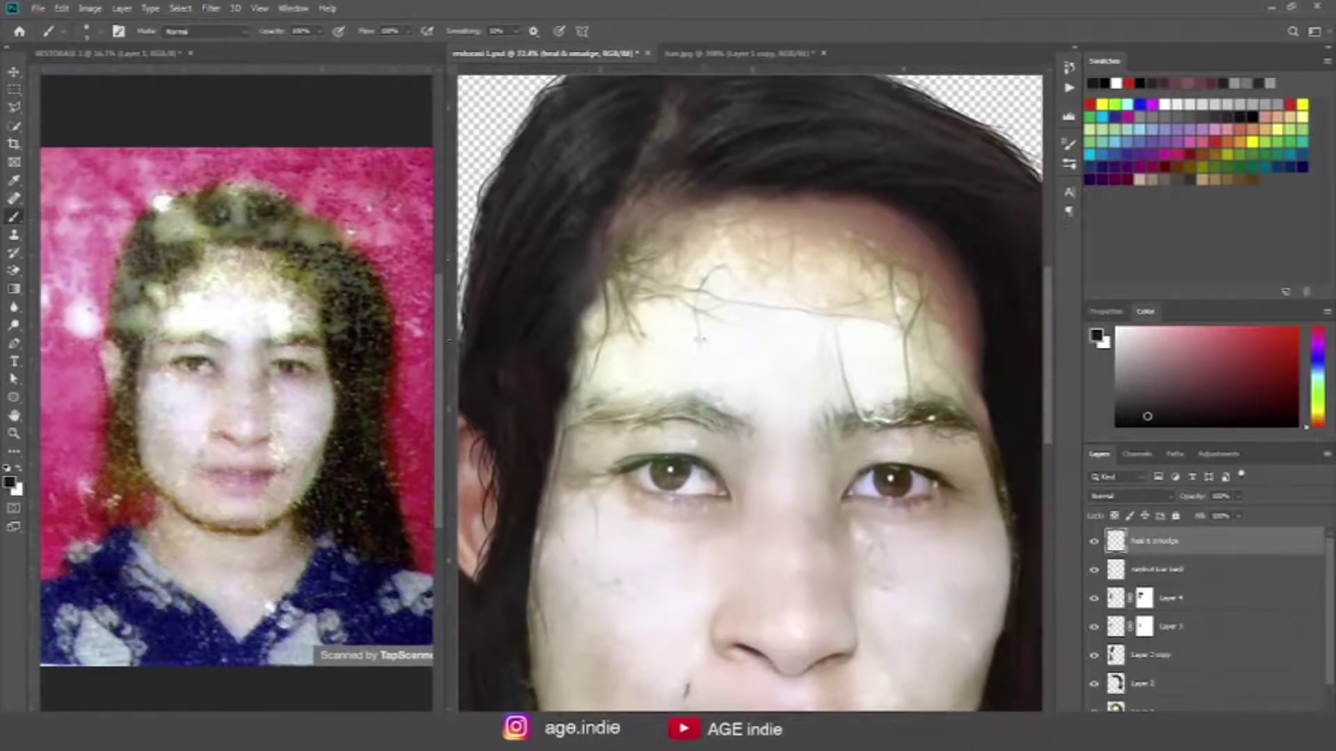
left_click(13, 307)
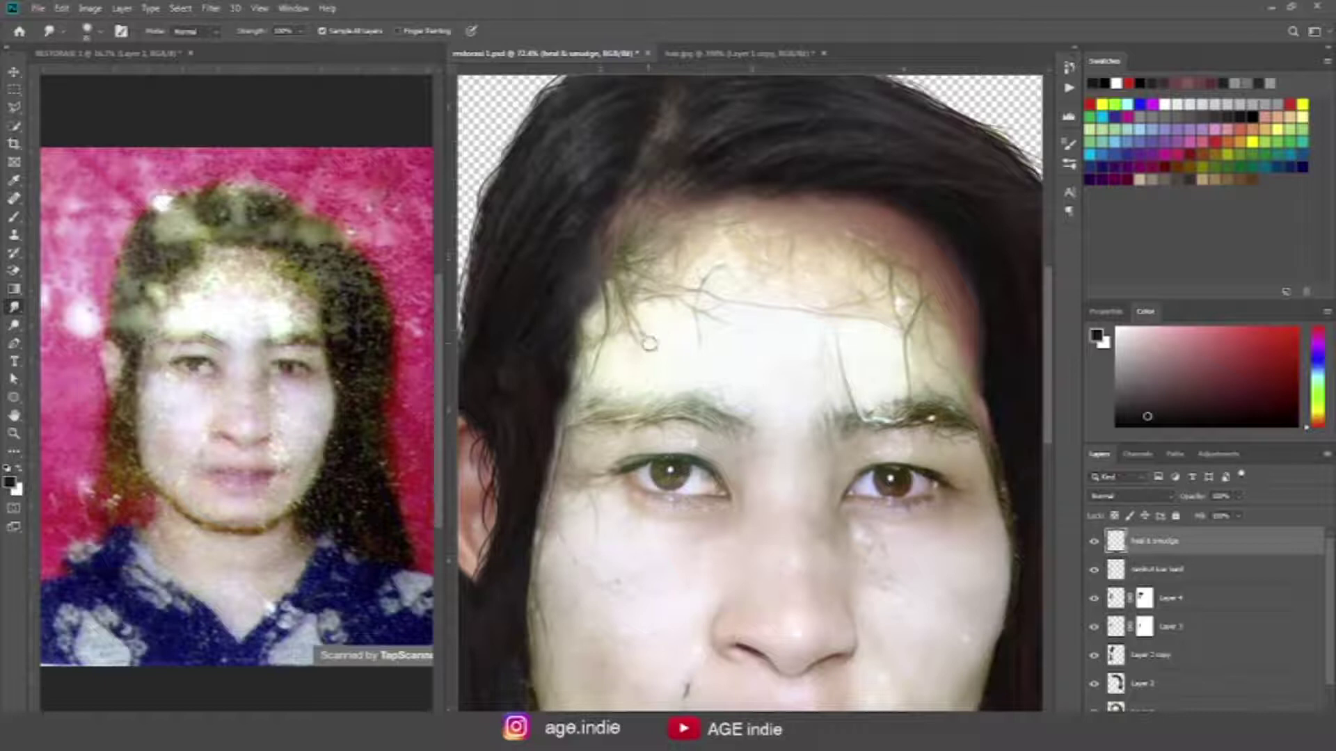
mouse_move(635, 353)
left_mouse_down()
mouse_move(655, 338)
mouse_move(615, 327)
mouse_move(589, 379)
left_mouse_up()
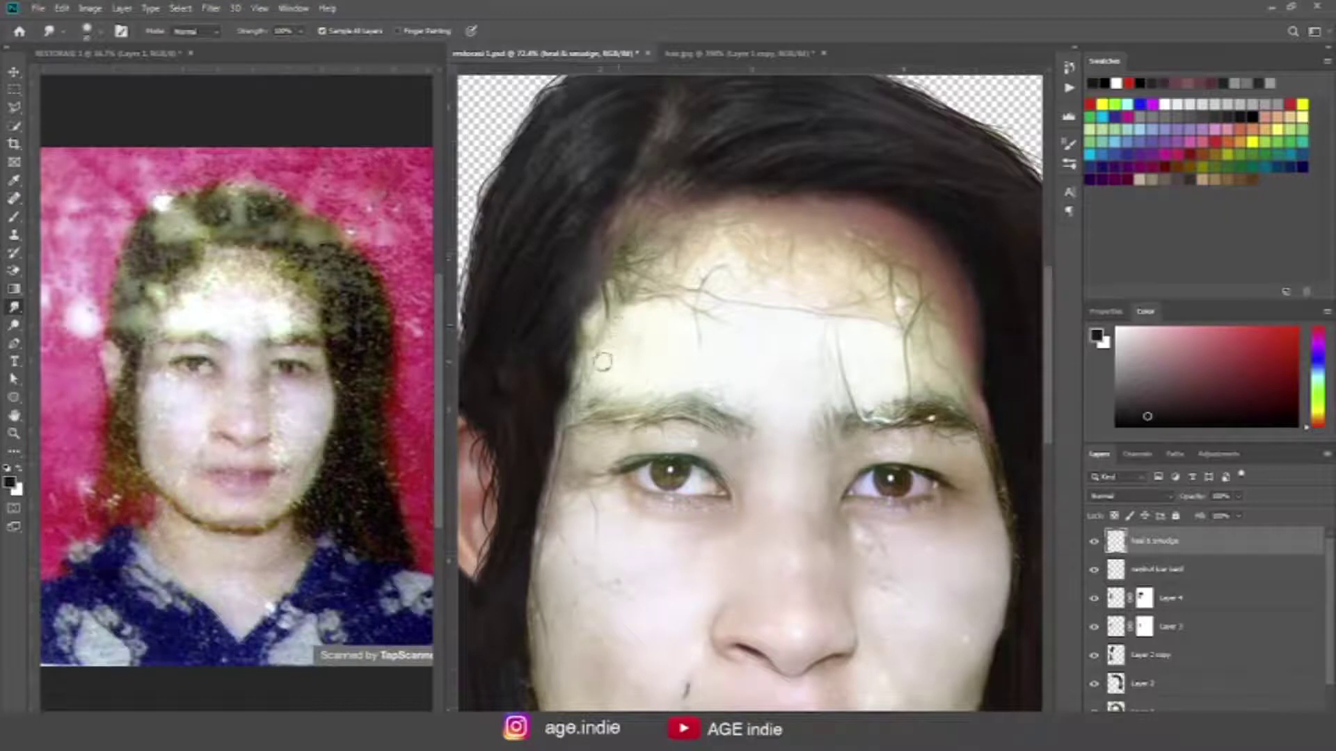
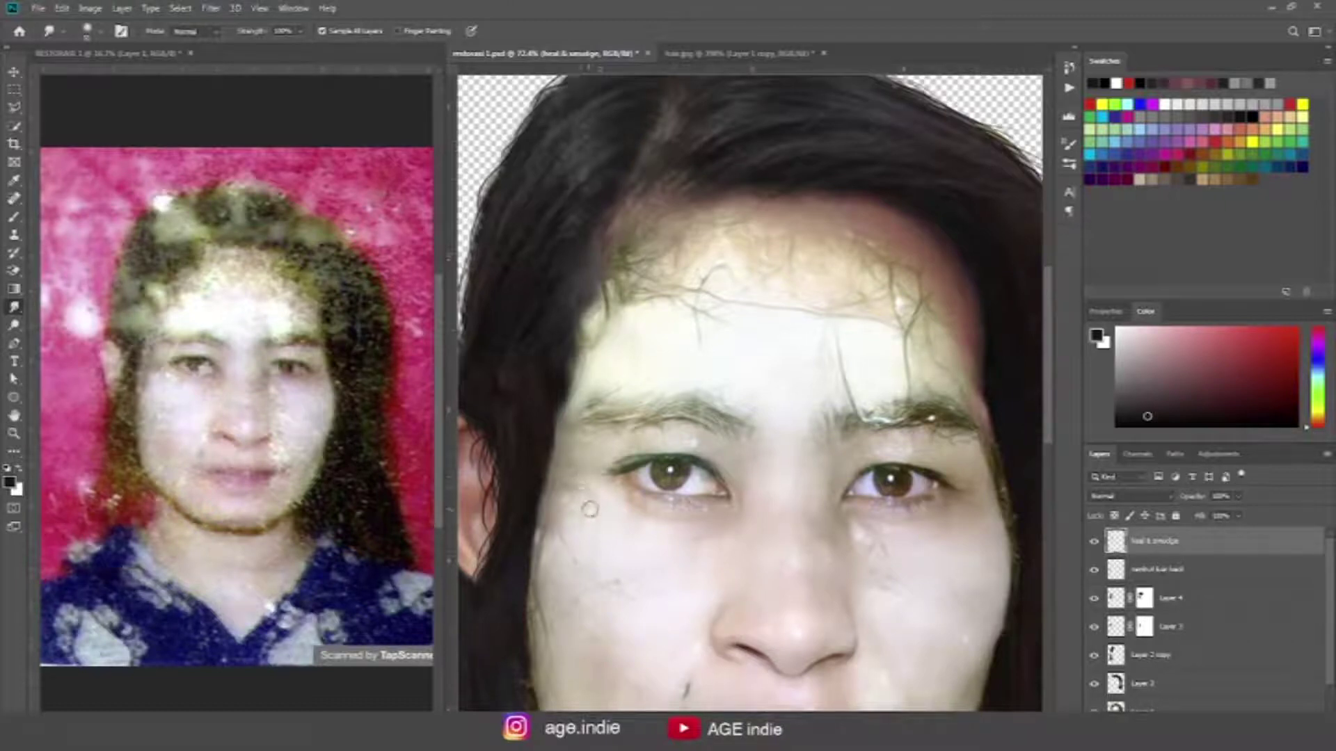
Step: Smudge away the dark blemish below the eye and the bright spot above it
left_click_drag(586, 514, 601, 501)
left_click_drag(681, 444, 688, 444)
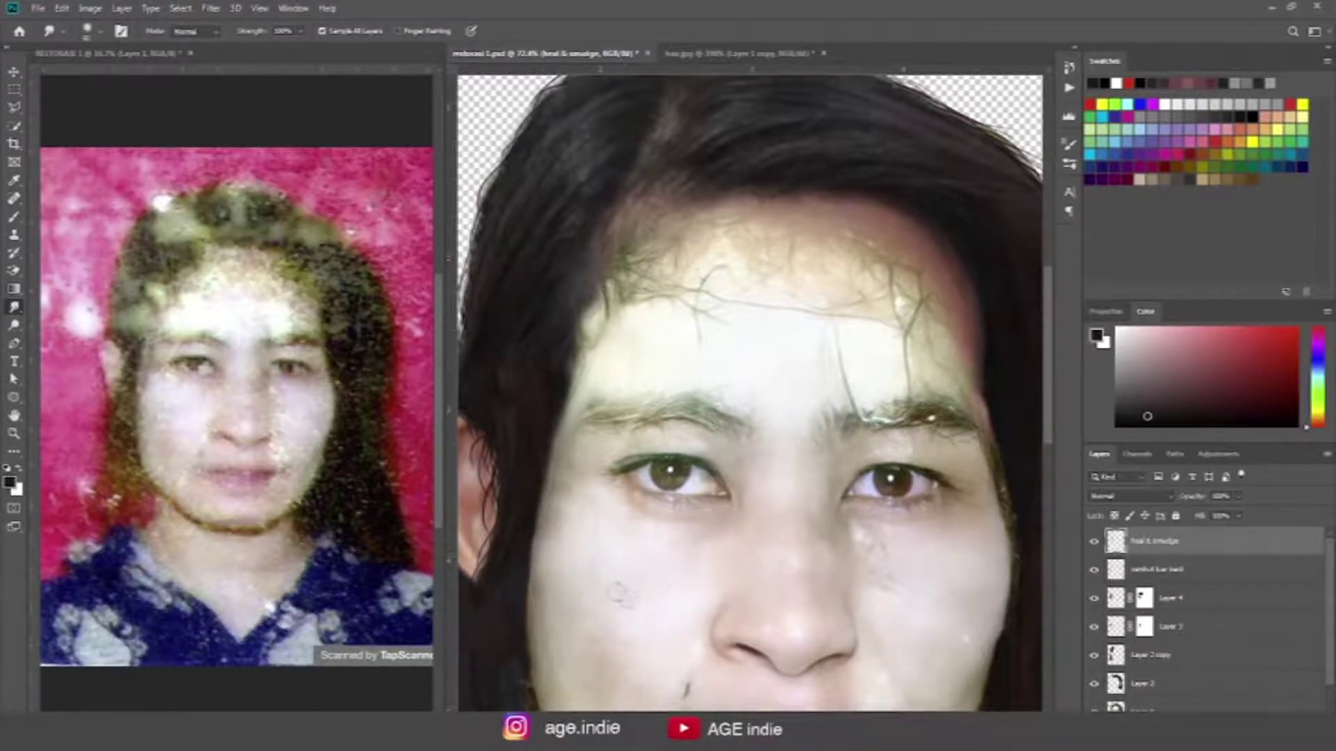
scroll(716, 692, "down", 2)
scroll(660, 624, "down", 2)
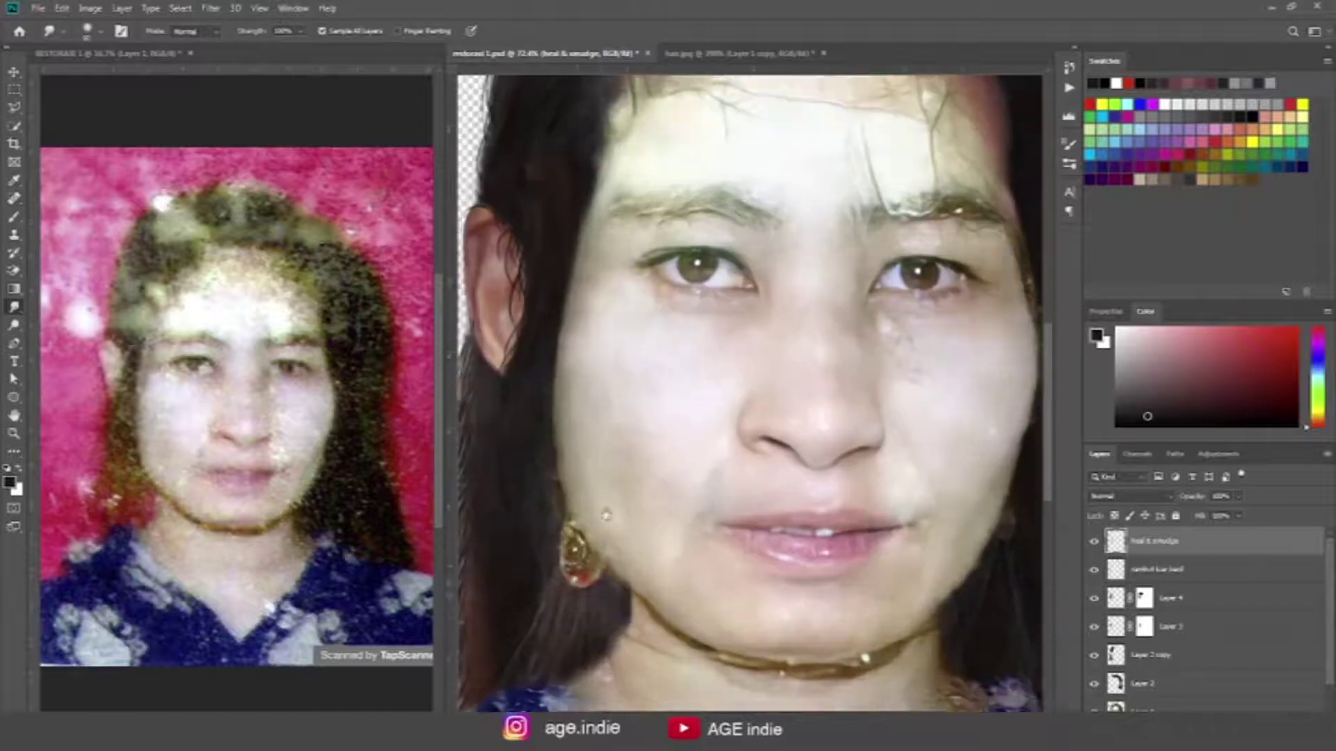
Step: Clone out the gold earring with hair texture and smudge the choker necklace into the jaw
key("s")
left_click_drag(571, 568, 583, 554)
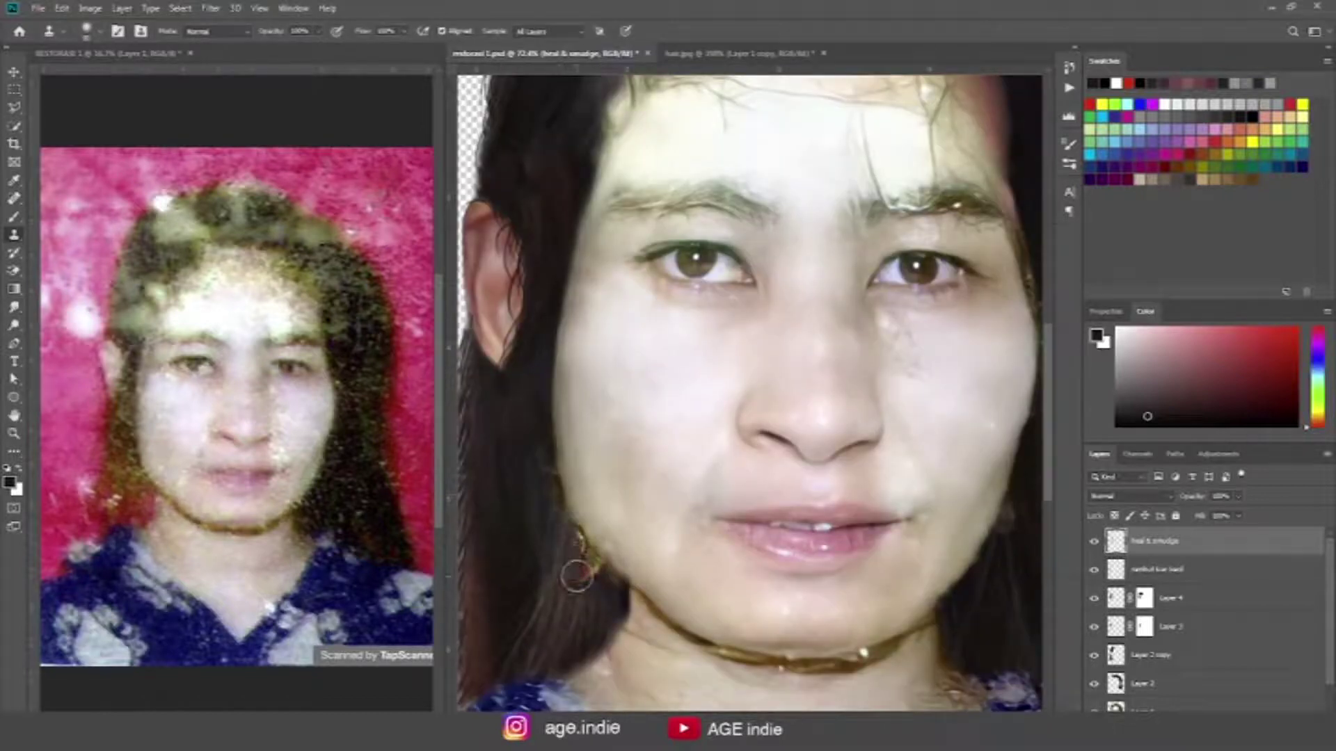
key("r")
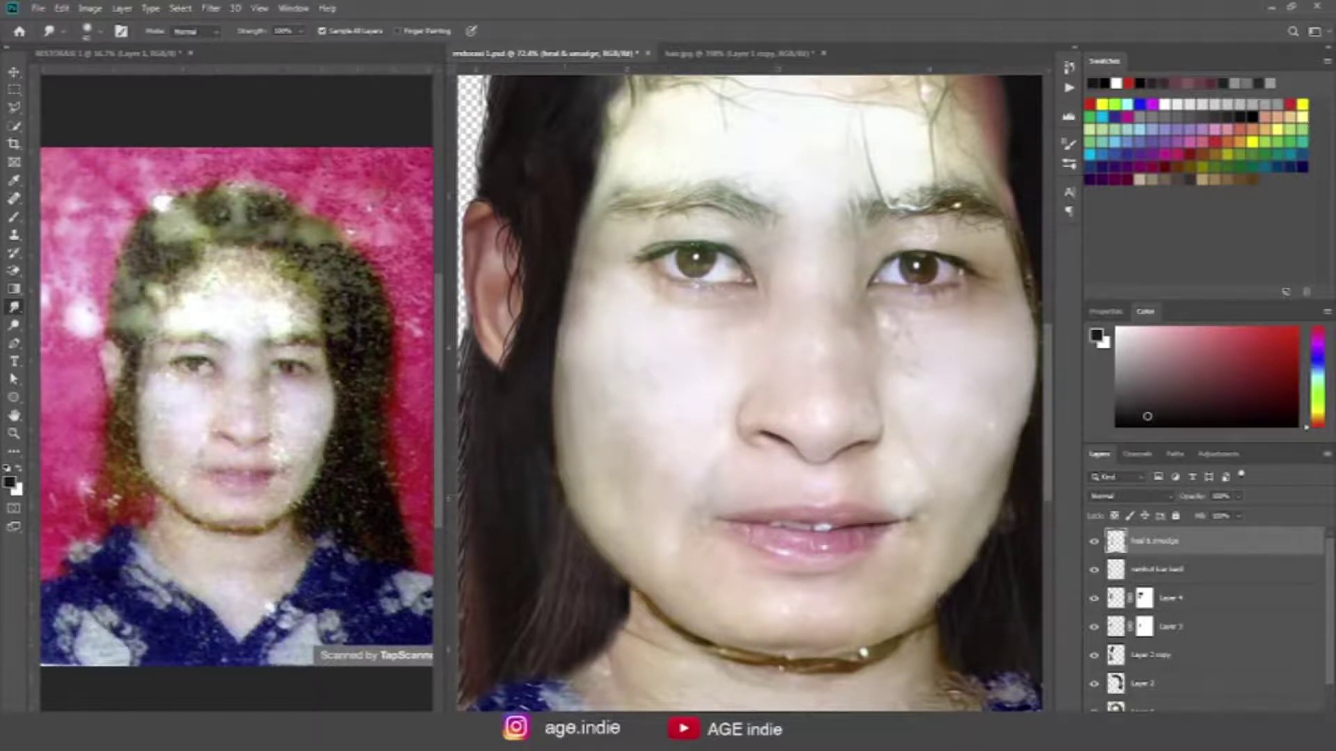
left_click_drag(565, 483, 482, 448)
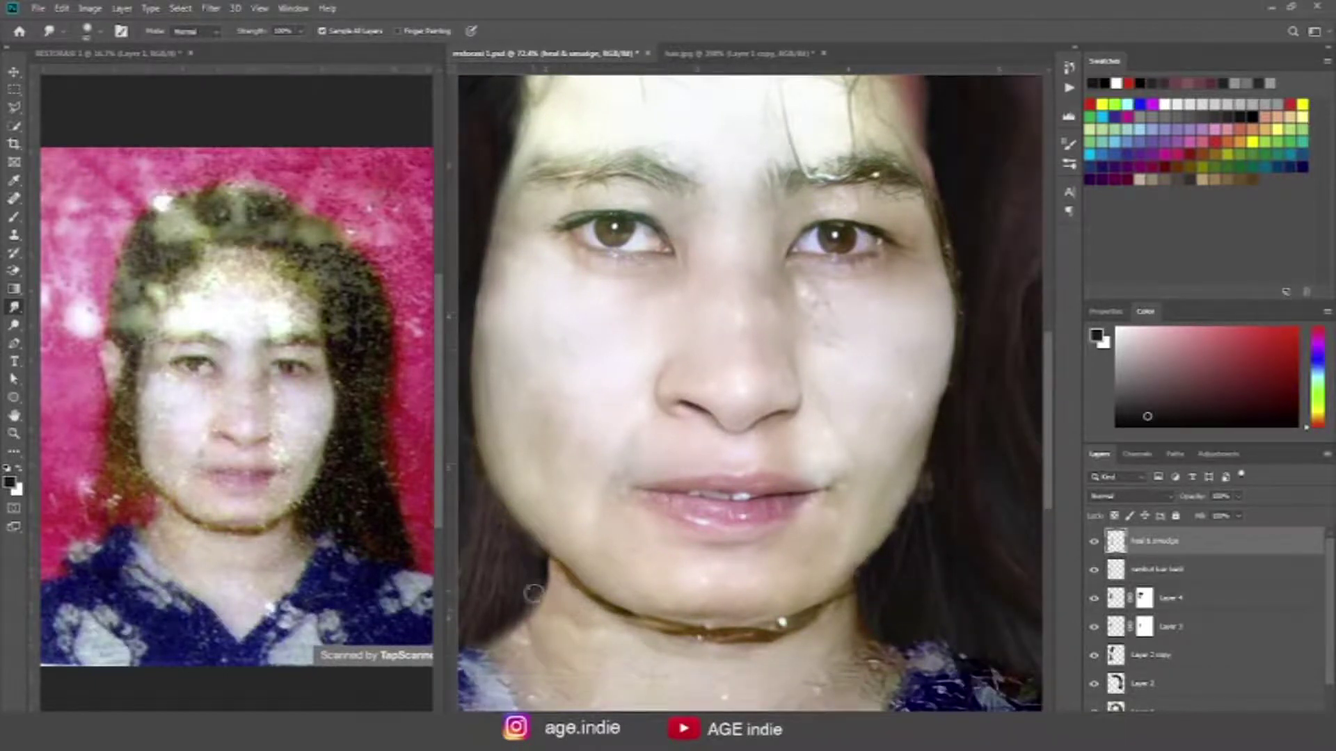
mouse_move(533, 593)
left_mouse_down()
mouse_move(661, 630)
mouse_move(790, 621)
mouse_move(703, 631)
left_mouse_up()
left_click_drag(831, 598, 782, 556)
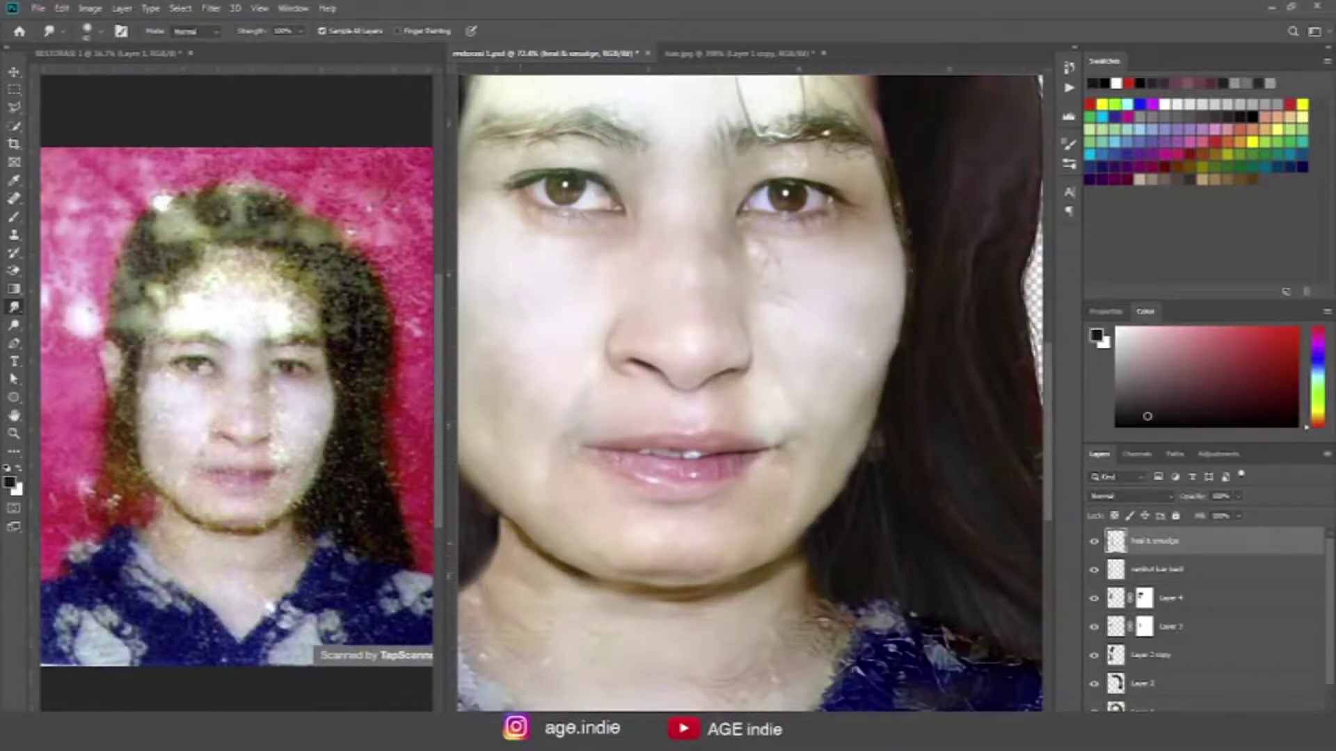
Step: Smudge the light neck speck and the white collar blotches into dark blue
left_click_drag(581, 584, 672, 487)
left_click_drag(539, 532, 574, 553)
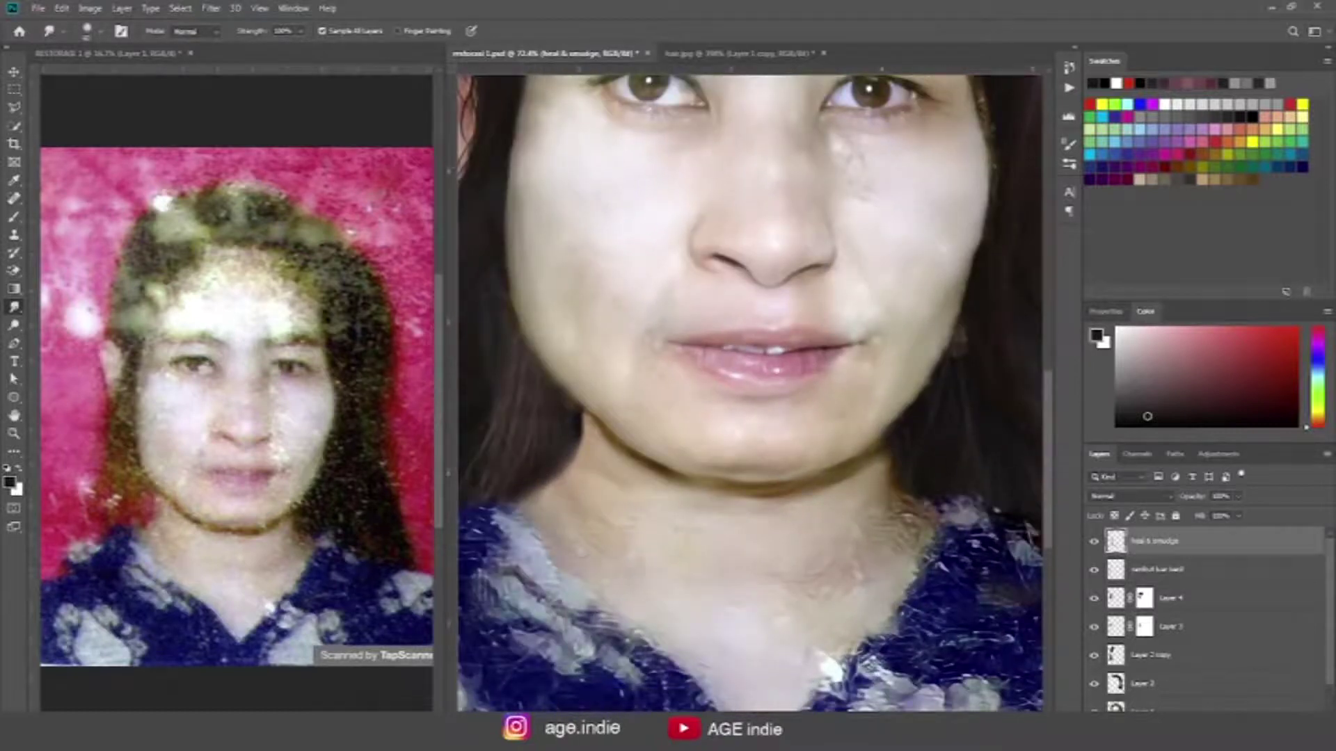
left_click_drag(651, 635, 620, 583)
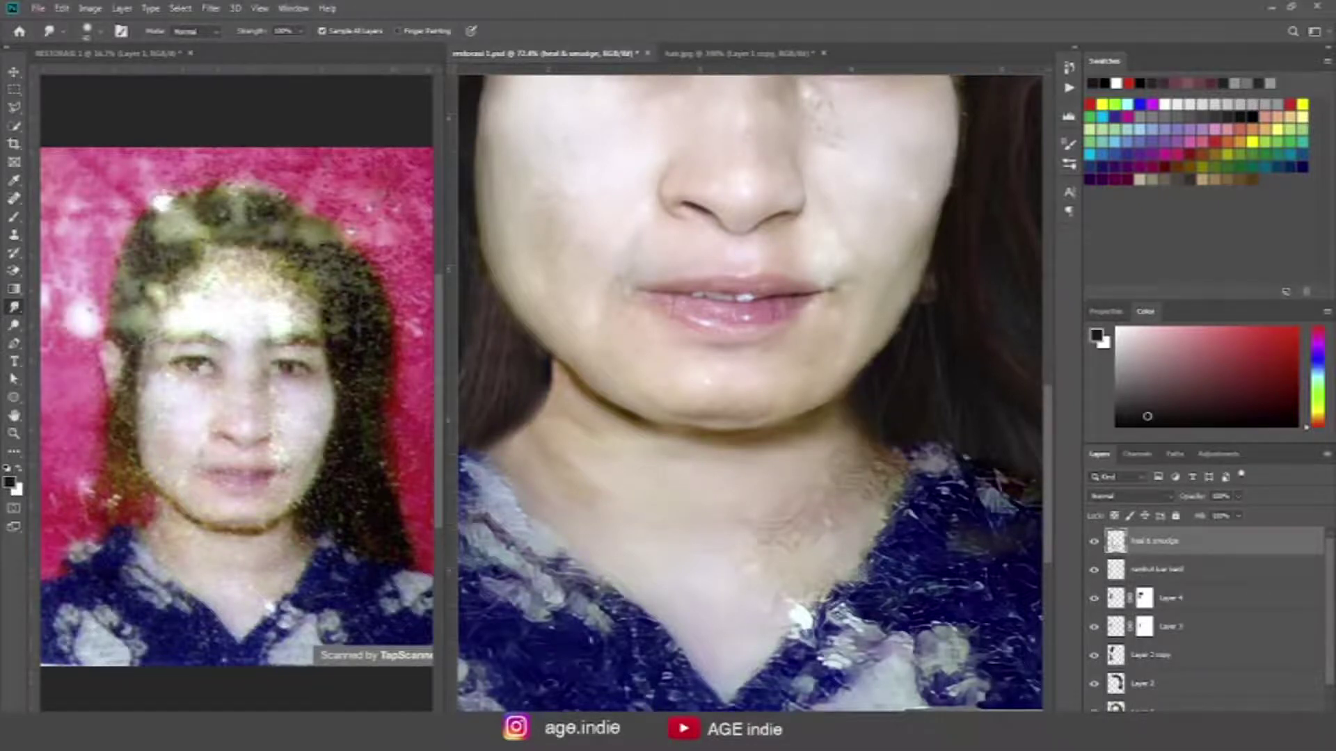
mouse_move(787, 605)
left_mouse_down()
mouse_move(800, 629)
mouse_move(768, 607)
left_mouse_up()
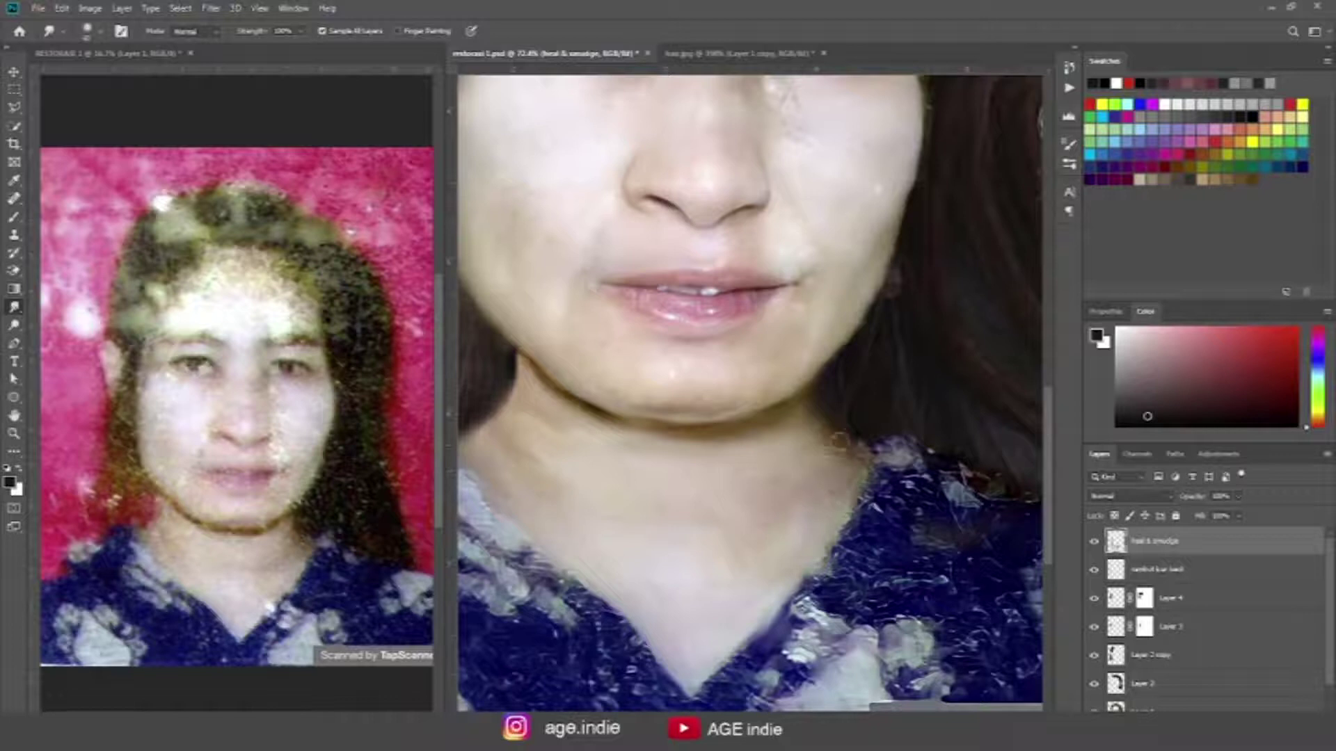
left_click_drag(887, 449, 872, 583)
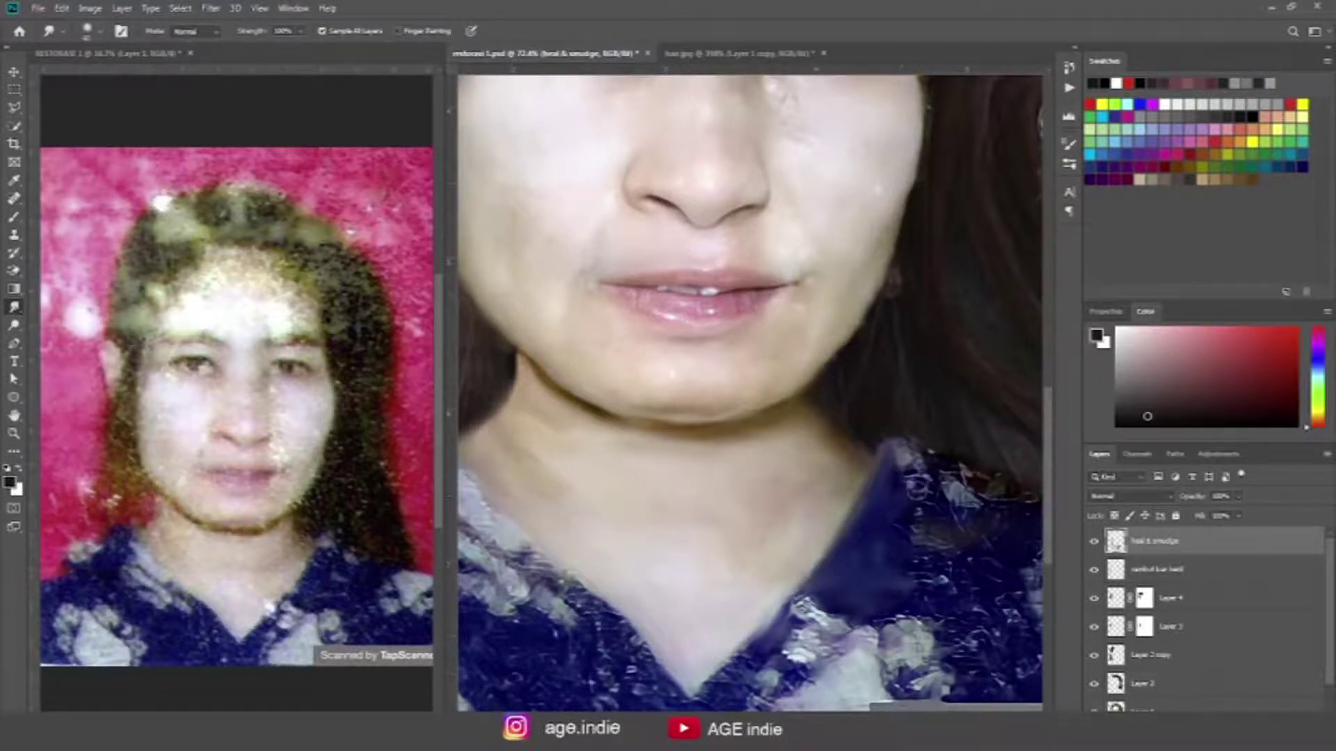
left_click_drag(926, 508, 860, 498)
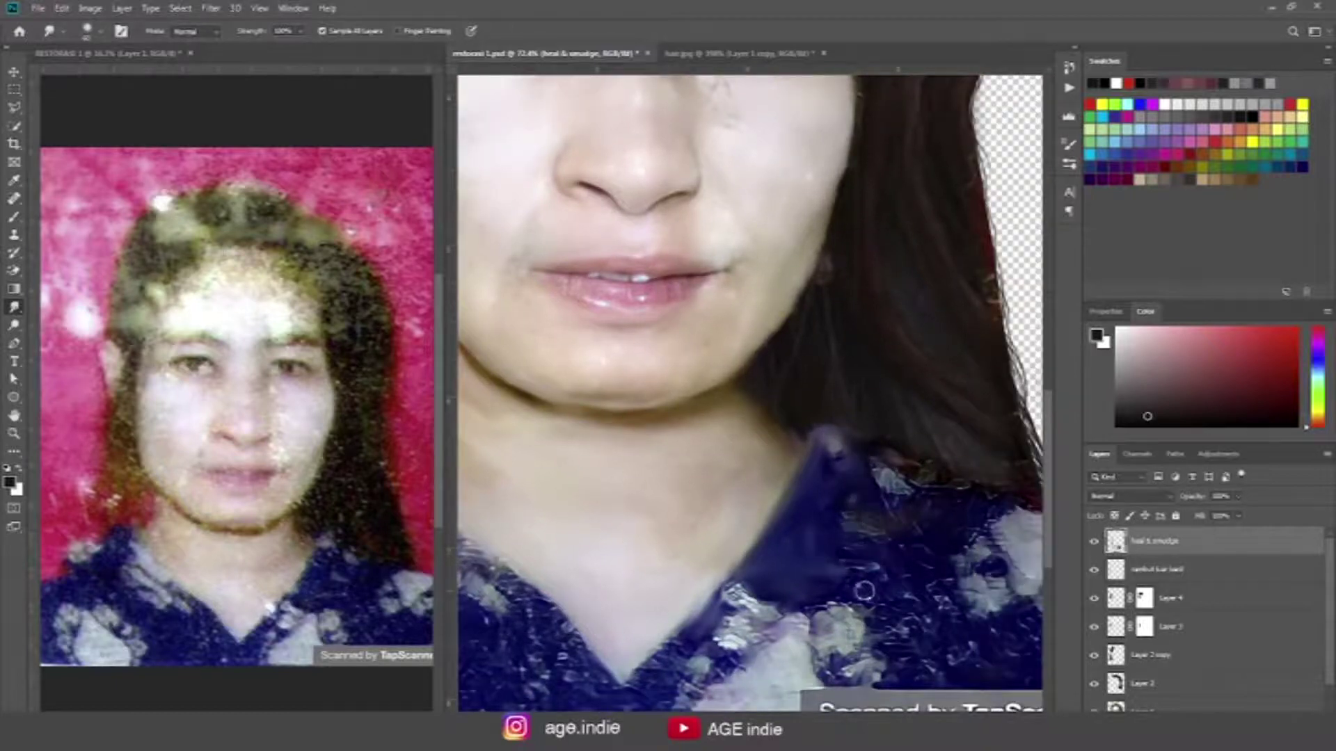
left_click_drag(874, 559, 929, 477)
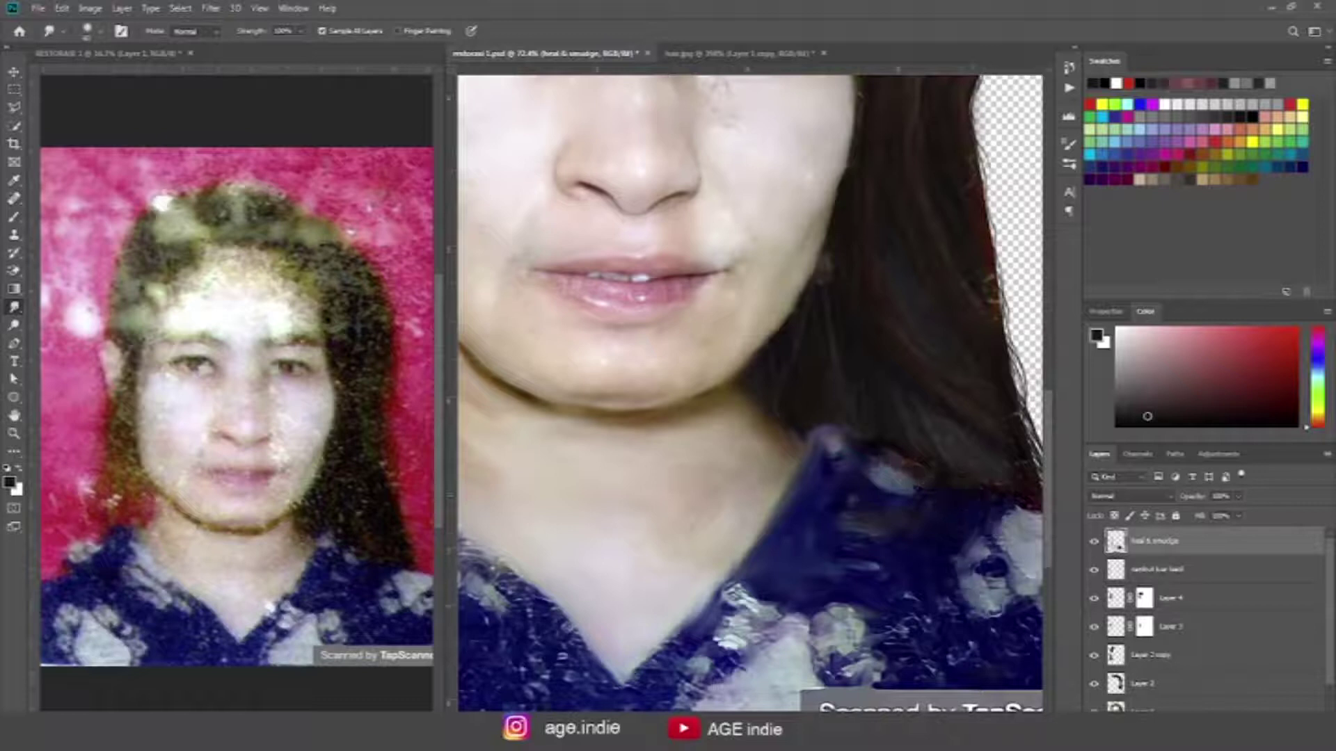
Step: Paint over the scanner watermark and smooth the collar and lower shirt edges
left_click_drag(988, 570, 890, 519)
mouse_move(768, 588)
left_mouse_down()
mouse_move(637, 530)
mouse_move(563, 606)
mouse_move(623, 581)
mouse_move(629, 605)
mouse_move(664, 556)
mouse_move(772, 619)
mouse_move(800, 661)
mouse_move(814, 592)
mouse_move(905, 592)
mouse_move(790, 513)
mouse_move(894, 540)
mouse_move(883, 507)
mouse_move(978, 512)
mouse_move(844, 620)
mouse_move(960, 585)
mouse_move(994, 543)
left_mouse_up()
mouse_move(860, 630)
left_mouse_down()
mouse_move(856, 665)
mouse_move(756, 667)
left_mouse_up()
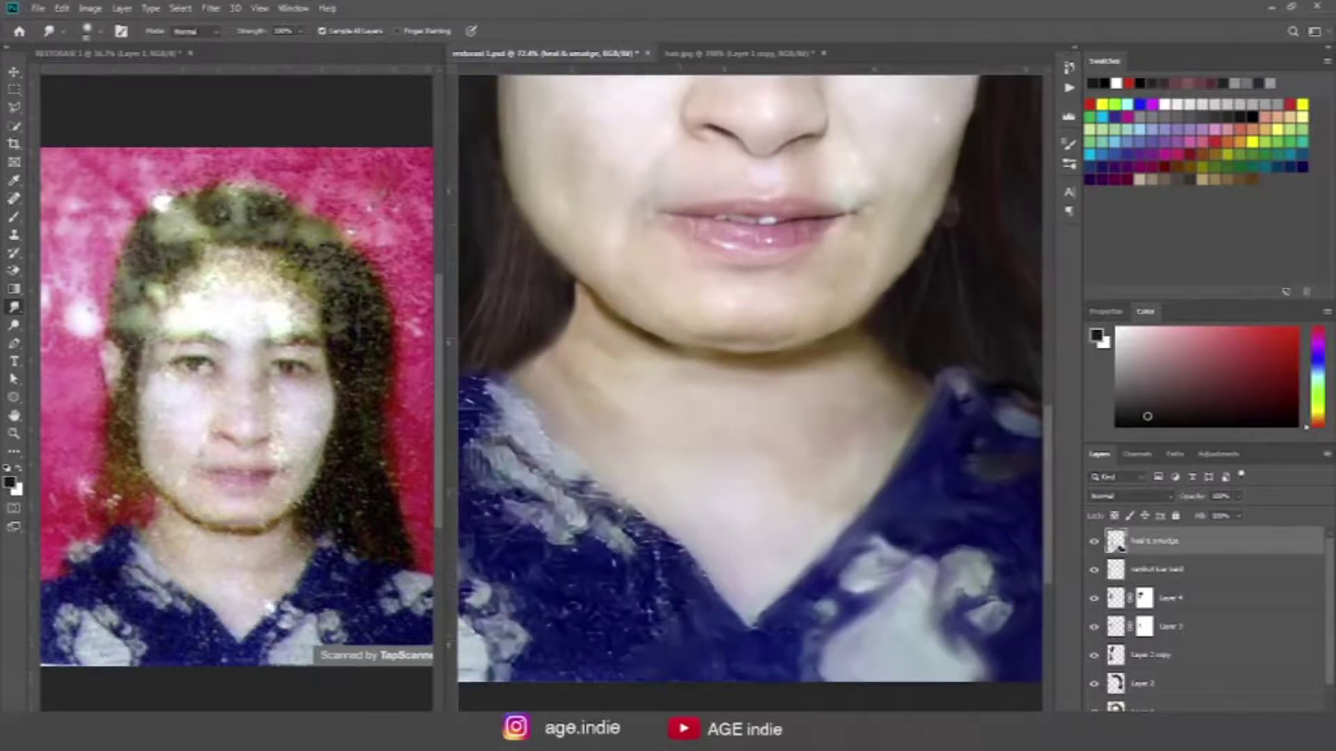
left_click_drag(647, 608, 644, 536)
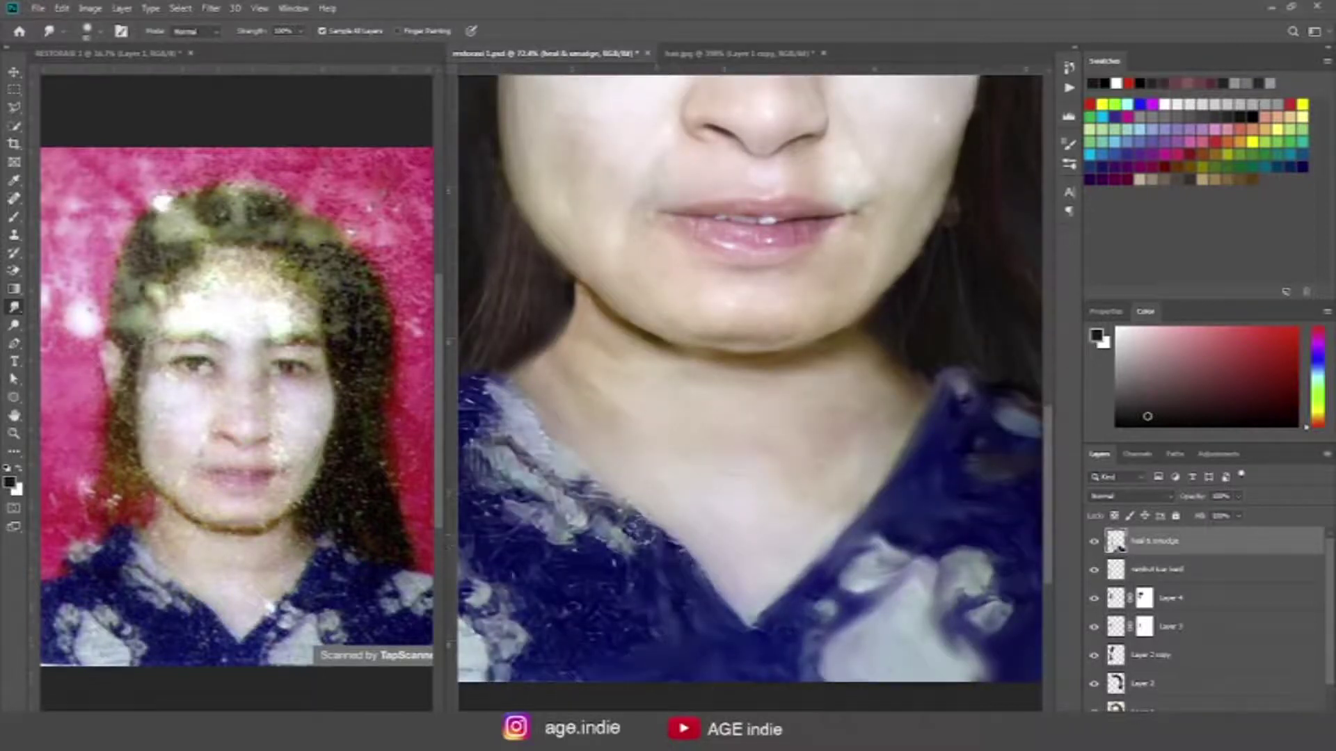
left_click_drag(696, 571, 508, 417)
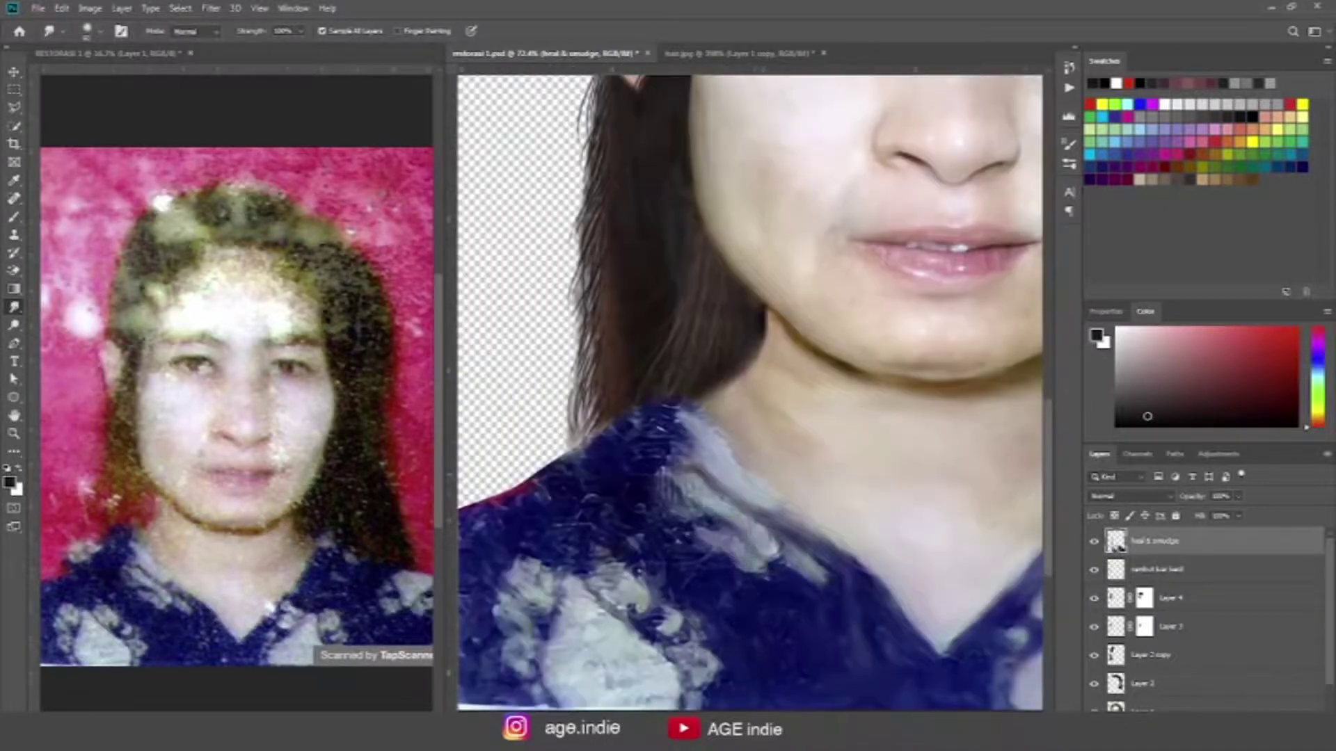
left_click_drag(661, 425, 564, 480)
left_click_drag(598, 535, 668, 468)
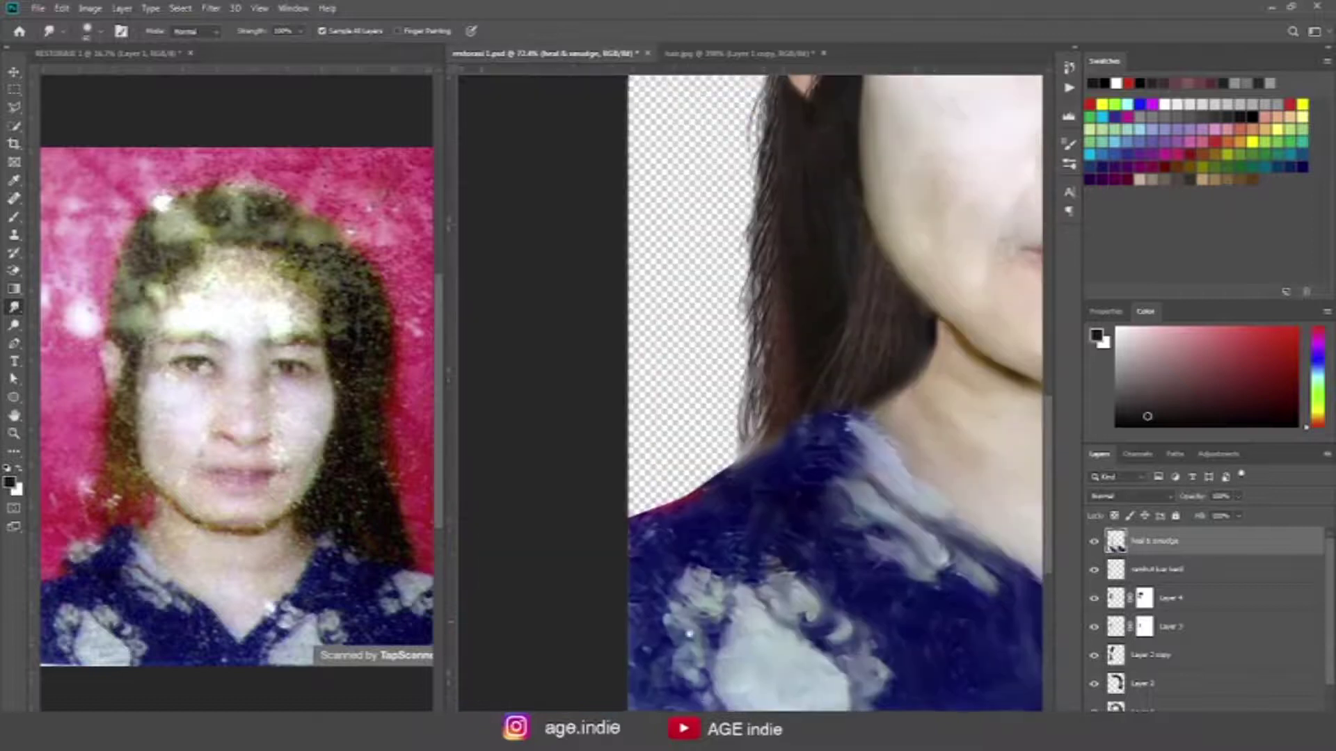
left_click_drag(714, 656, 633, 695)
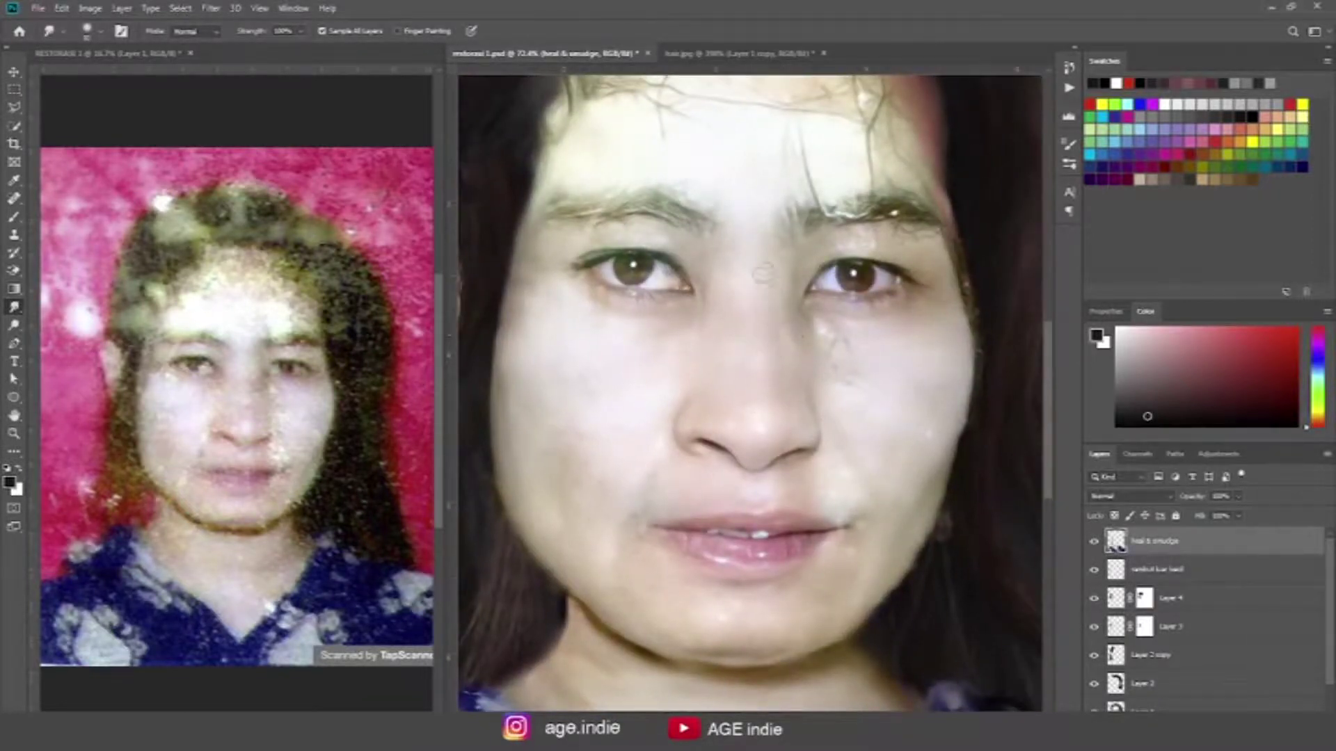
Step: Smooth the skin between and around the eyebrows and along the face edge
left_click_drag(777, 188, 786, 212)
left_click_drag(543, 209, 571, 198)
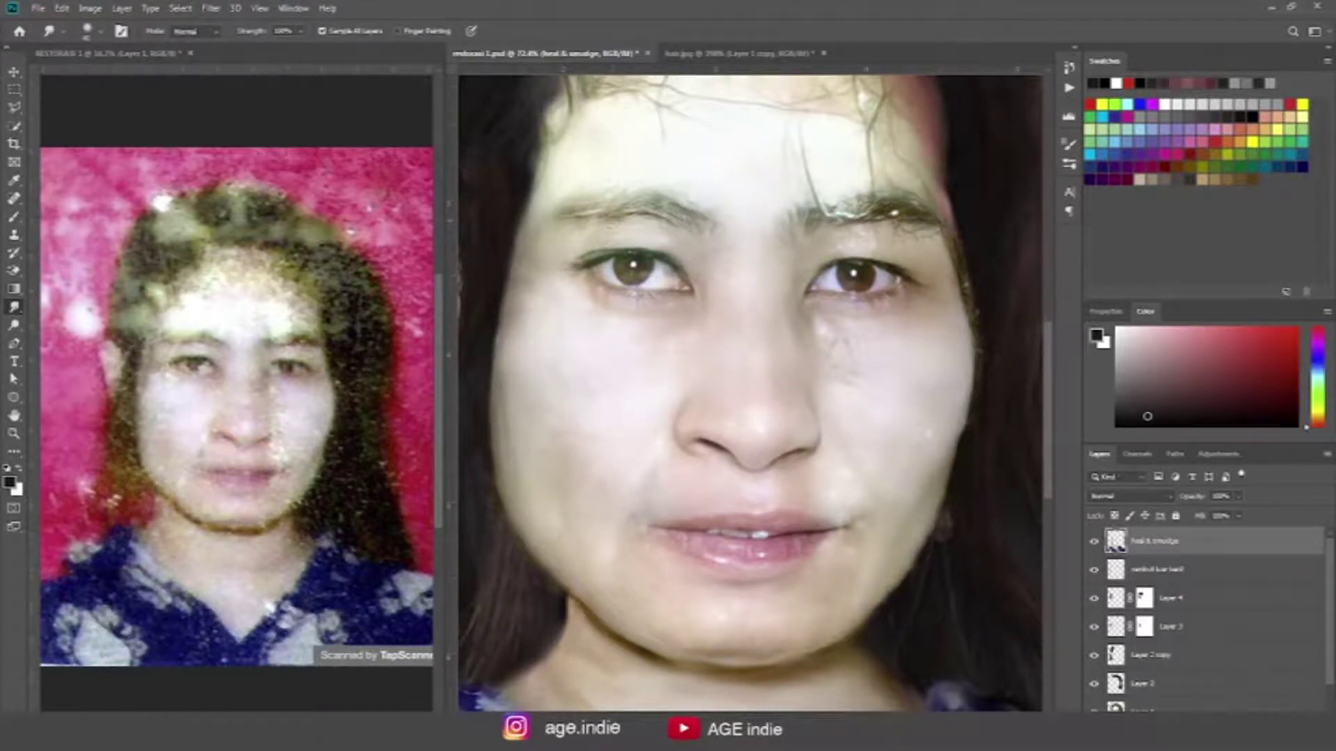
mouse_move(825, 212)
left_mouse_down()
mouse_move(904, 215)
mouse_move(870, 162)
left_mouse_up()
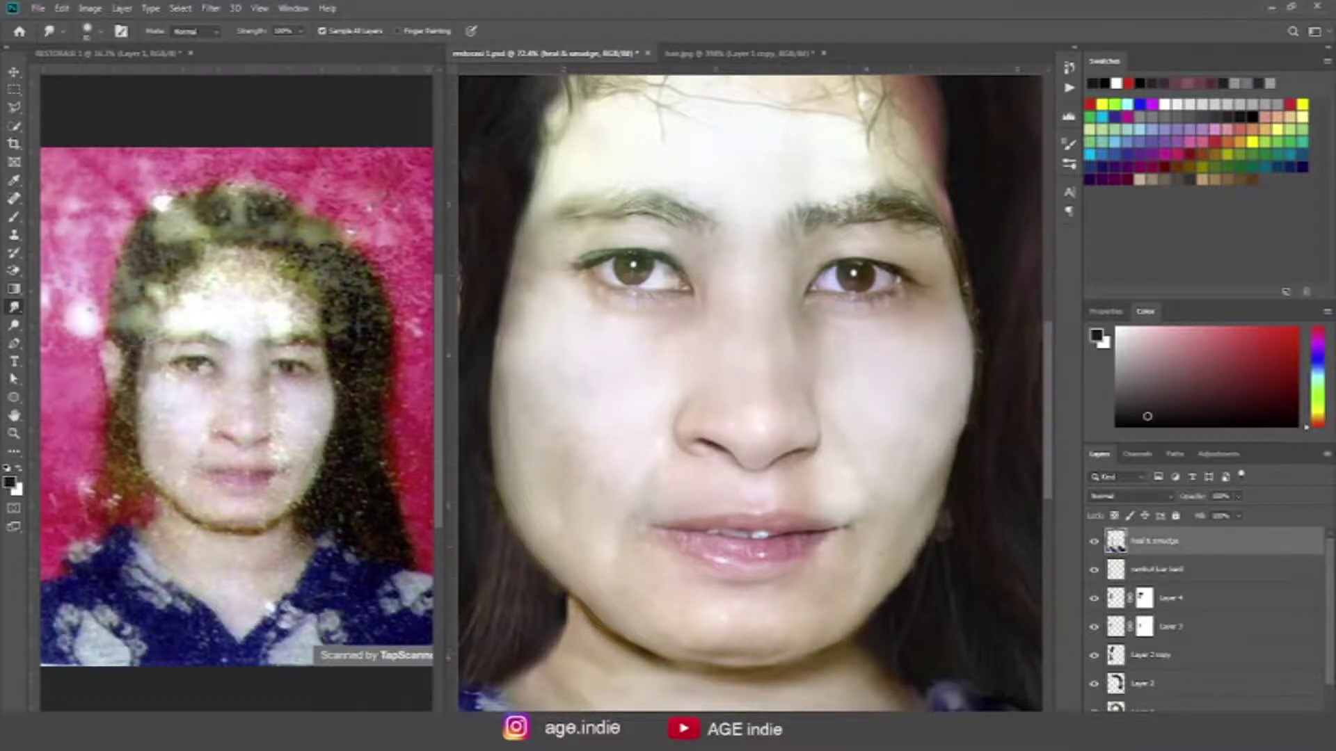
scroll(877, 407, "down", 3)
scroll(877, 407, "up", 6)
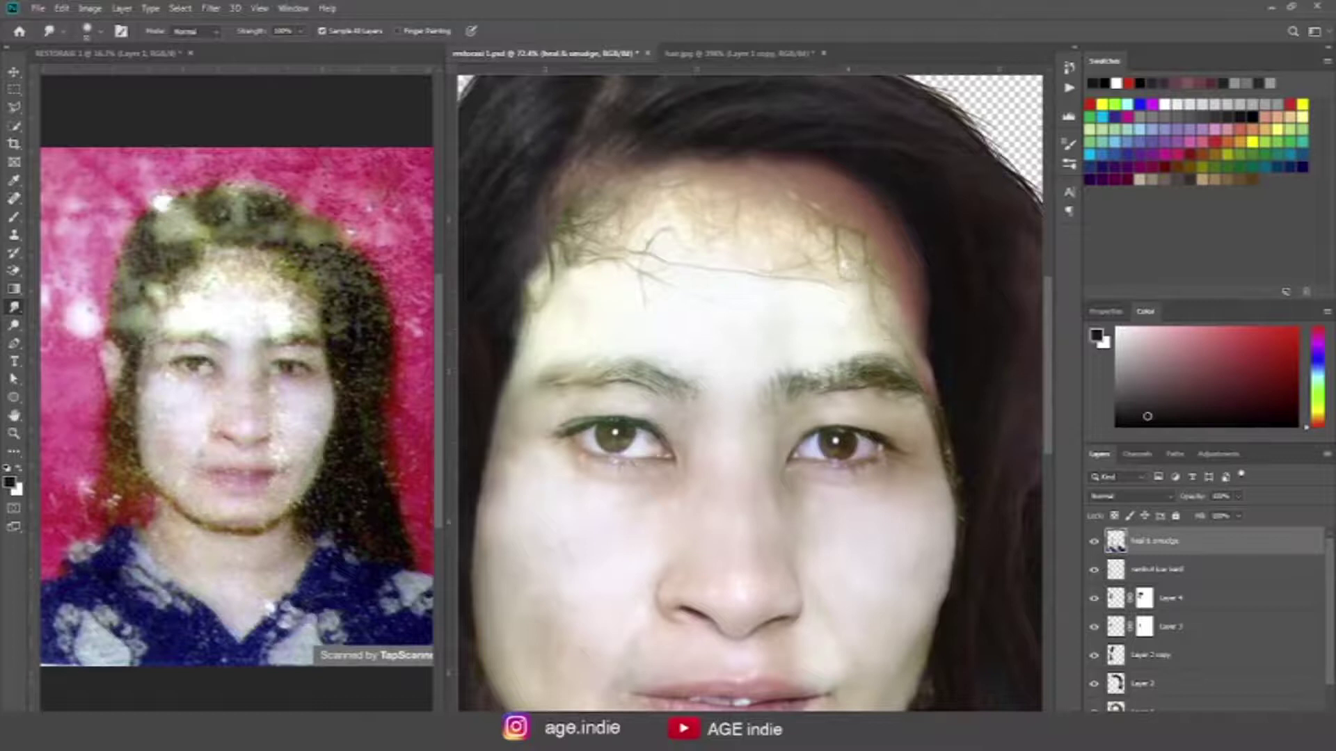
left_click_drag(939, 389, 933, 424)
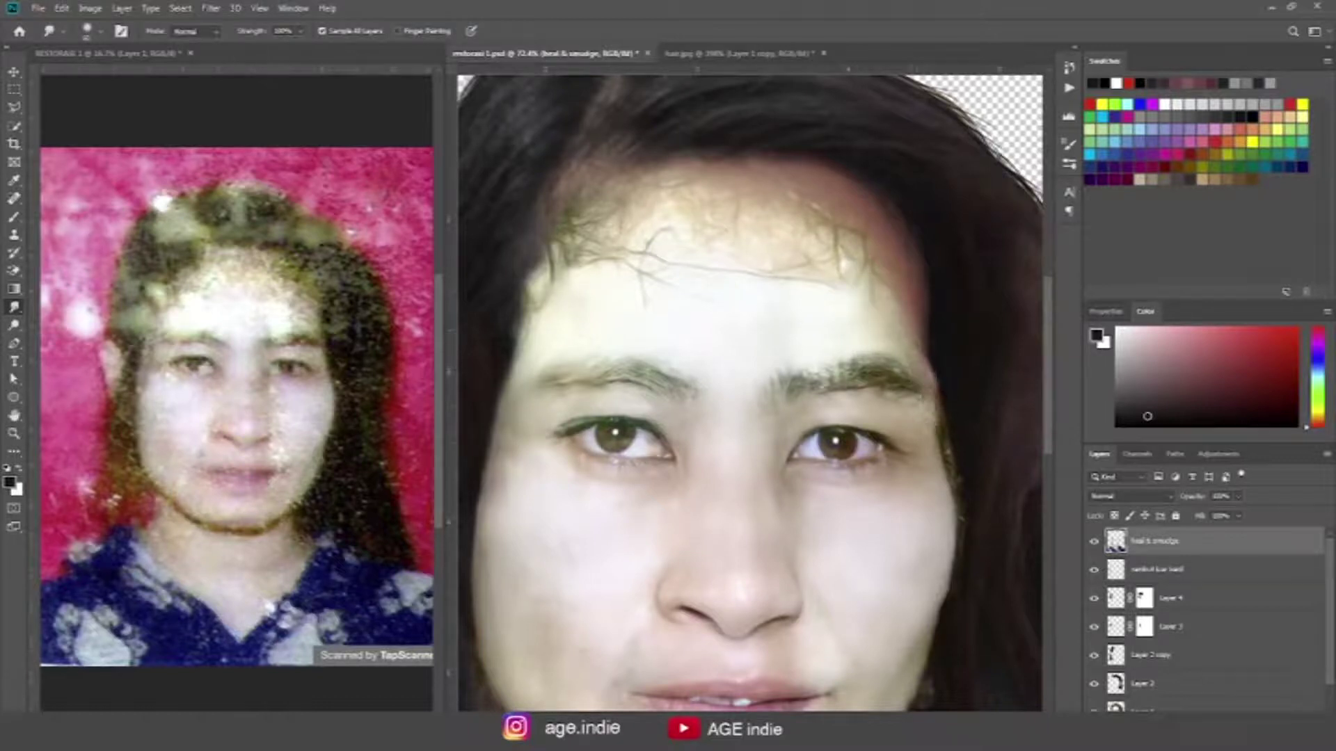
Step: Cover the dark hairline and smooth wisps, creases and blemishes across the forehead
scroll(940, 668, "down", 3)
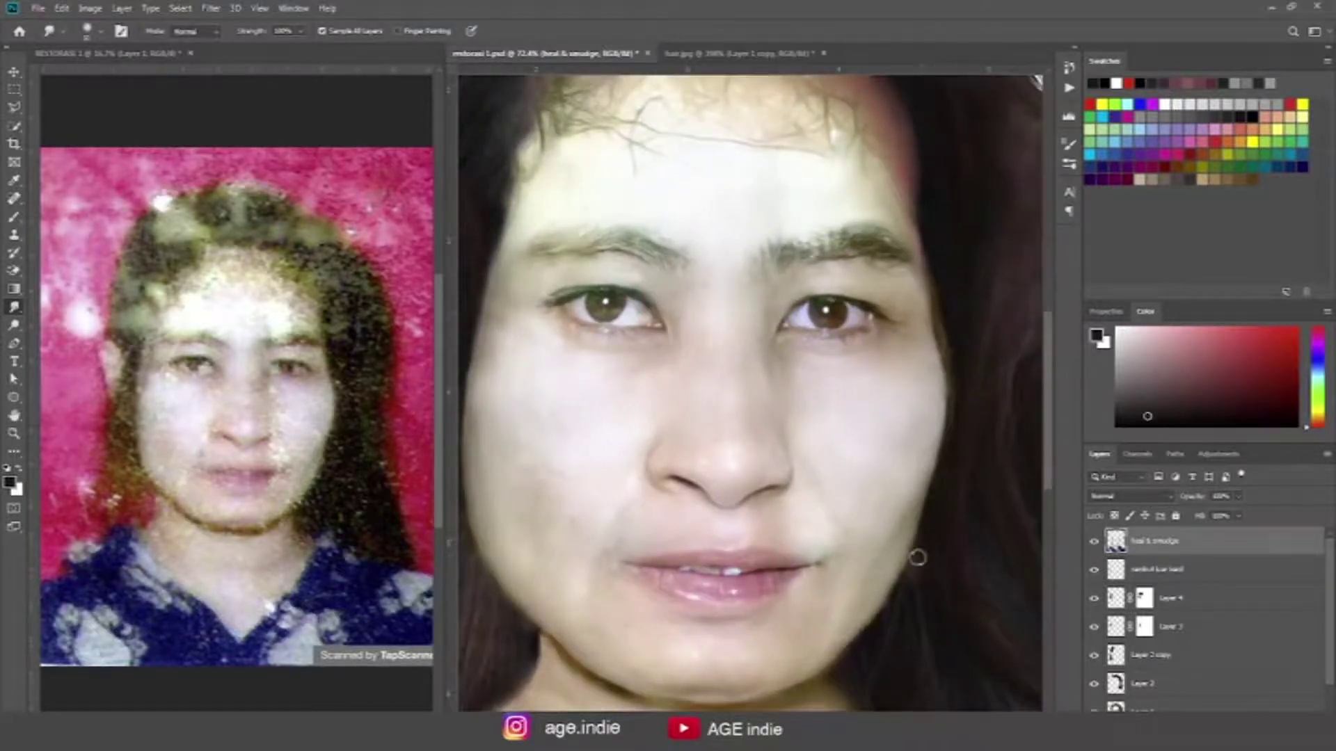
scroll(898, 578, "down", 4)
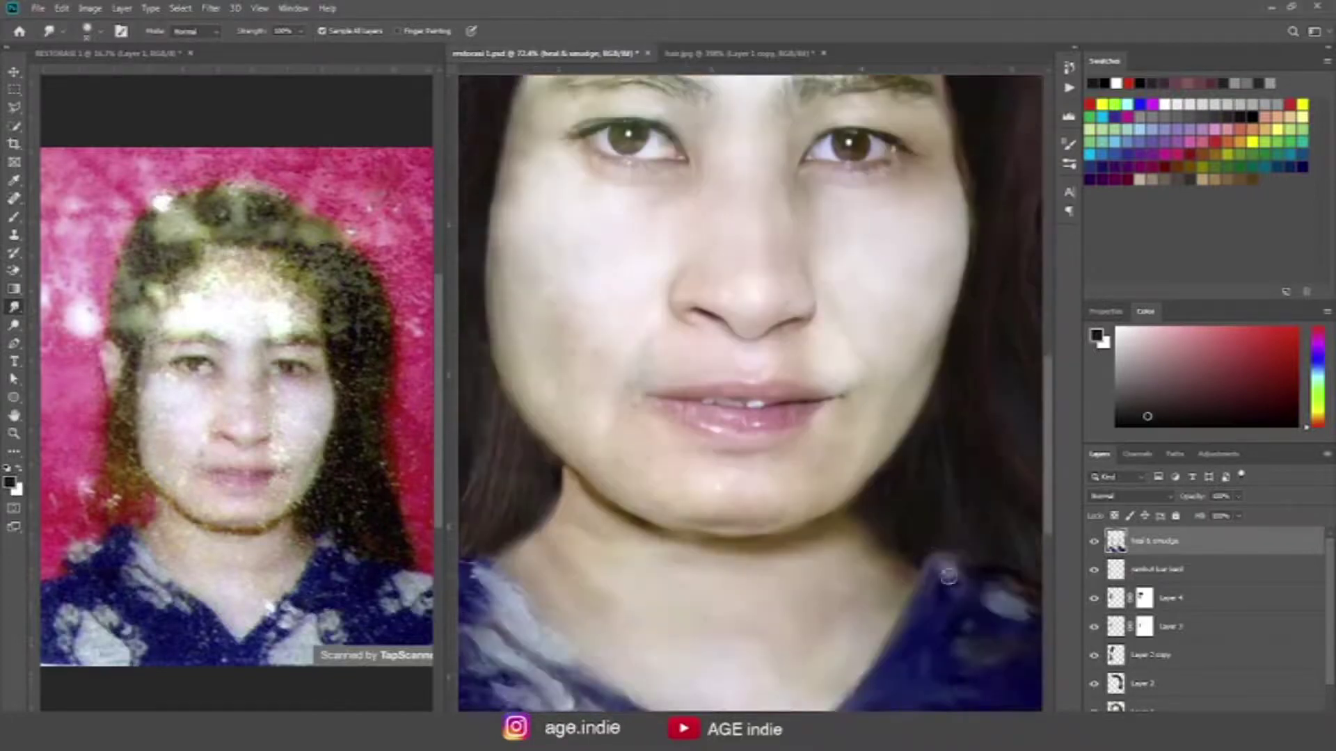
scroll(946, 564, "up", 5)
scroll(925, 463, "down", 1)
scroll(733, 316, "up", 4)
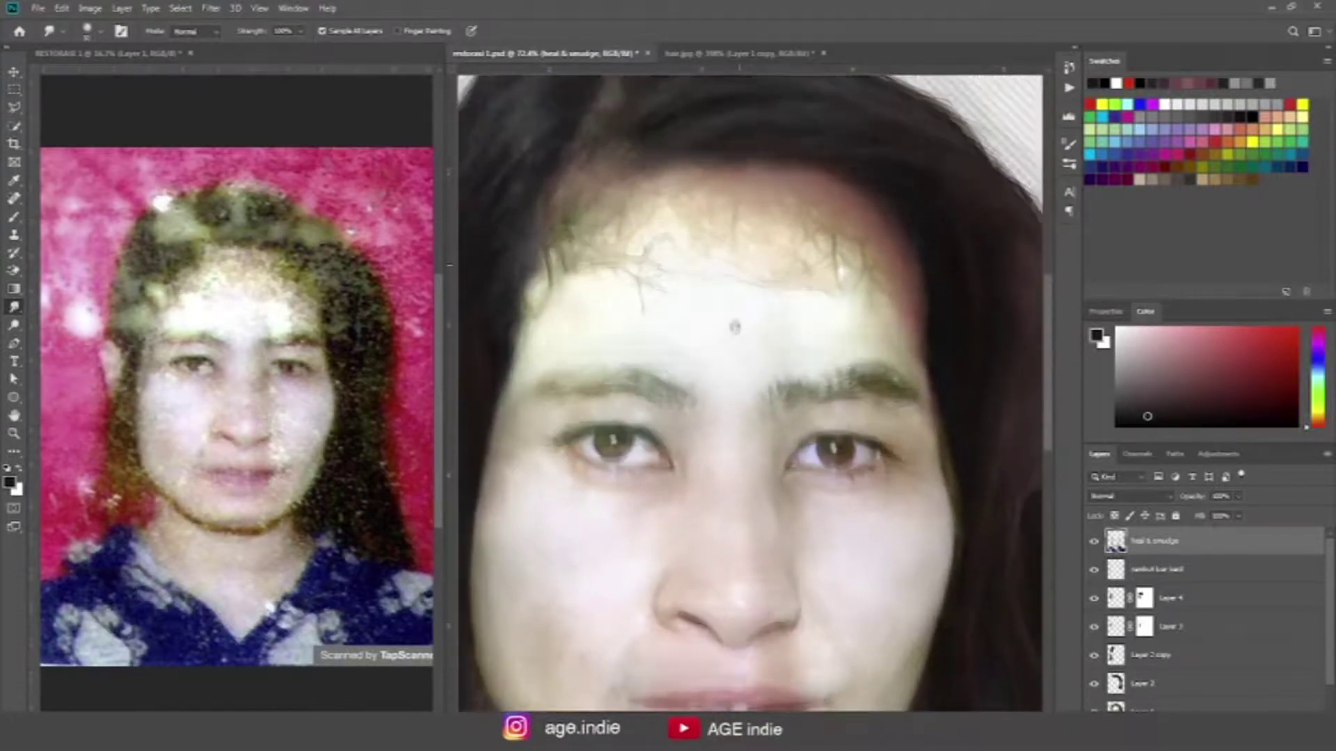
scroll(733, 316, "up", 1)
mouse_move(551, 332)
left_mouse_down()
mouse_move(556, 282)
mouse_move(515, 348)
mouse_move(567, 240)
mouse_move(605, 277)
mouse_move(578, 257)
mouse_move(542, 288)
left_mouse_up()
left_click_drag(613, 233, 743, 299)
mouse_move(650, 270)
left_mouse_down()
mouse_move(692, 256)
mouse_move(764, 269)
mouse_move(810, 310)
mouse_move(762, 257)
left_mouse_up()
mouse_move(800, 320)
left_mouse_down()
mouse_move(849, 264)
mouse_move(784, 277)
mouse_move(761, 241)
mouse_move(856, 275)
mouse_move(876, 320)
mouse_move(805, 379)
mouse_move(846, 365)
left_mouse_up()
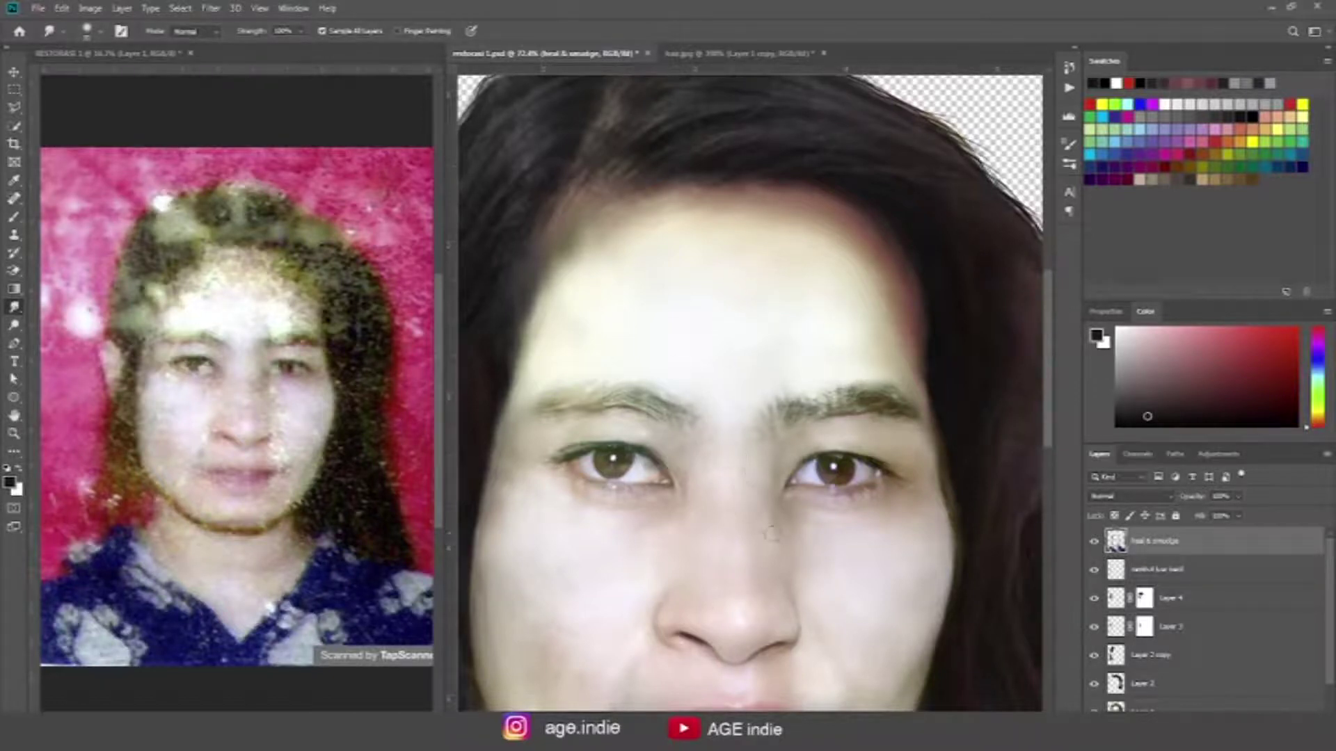
Step: Smooth the neck skin and fit the whole portrait on screen
left_click_drag(519, 497, 540, 369)
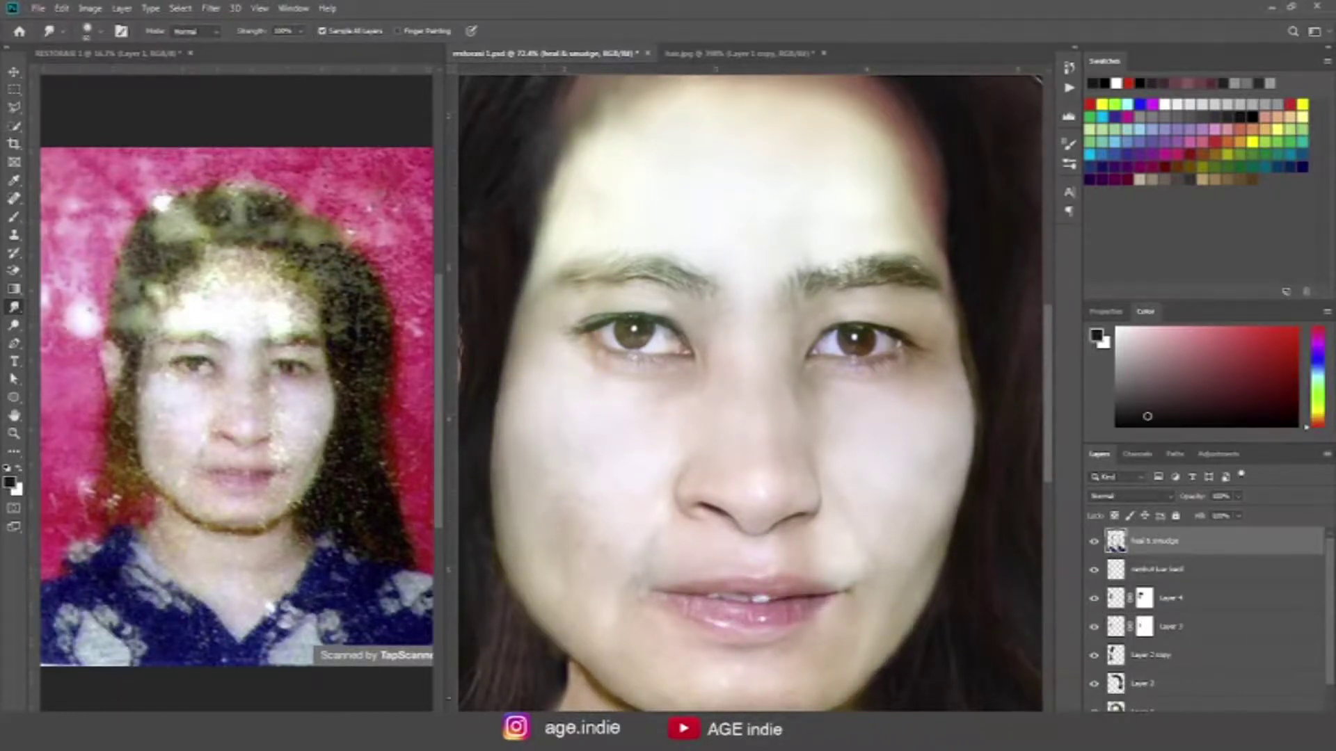
mouse_move(844, 494)
left_mouse_down()
mouse_move(827, 399)
mouse_move(813, 395)
left_mouse_up()
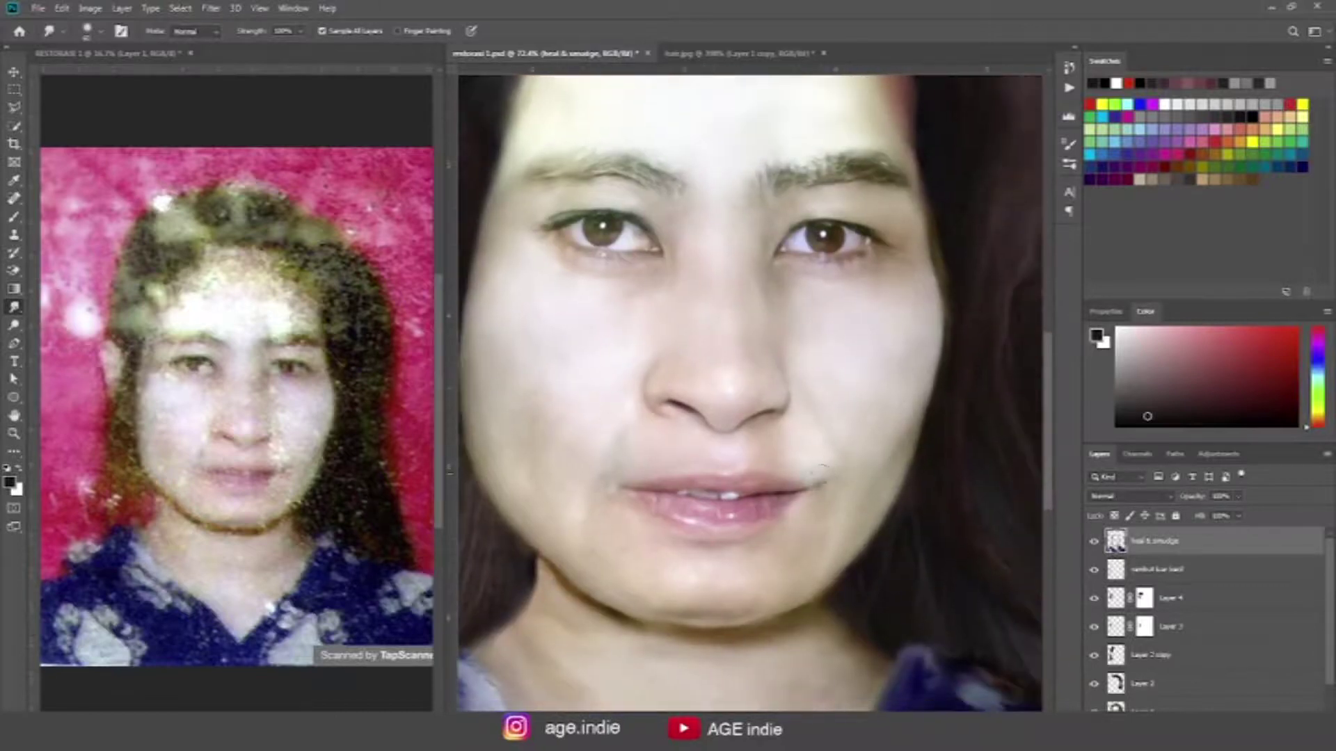
left_click_drag(821, 480, 865, 441)
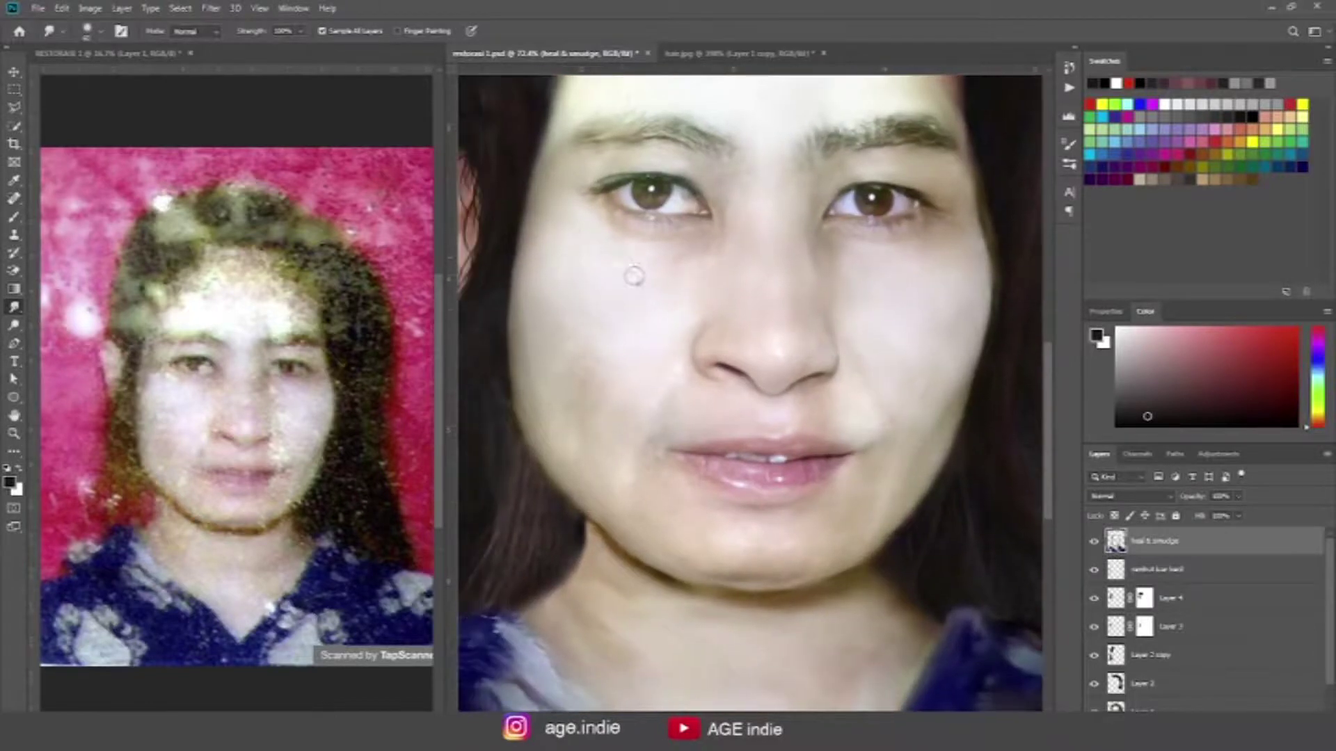
left_click_drag(689, 540, 710, 398)
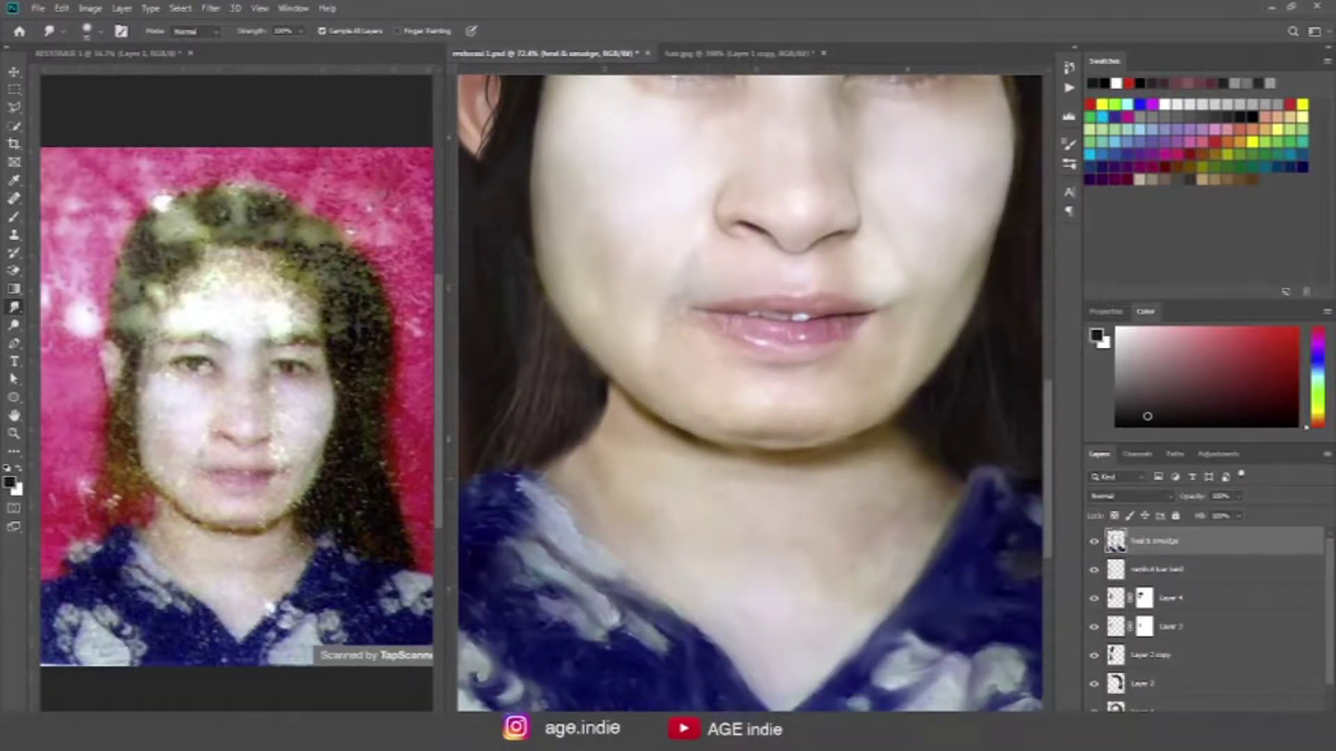
left_click_drag(904, 497, 869, 539)
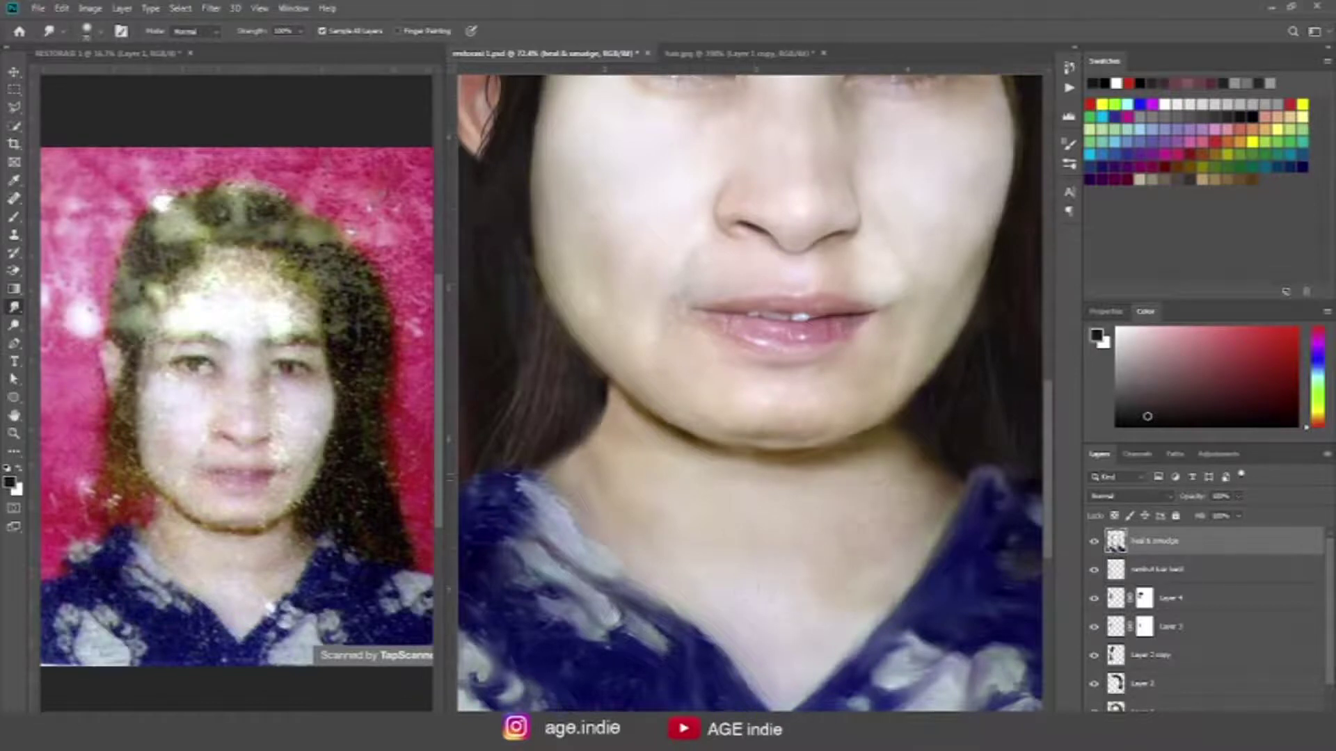
key("ctrl+0")
Step: Stamp the visible layers and copy a lassoed patch of clean cheek skin to its own layer
key("l")
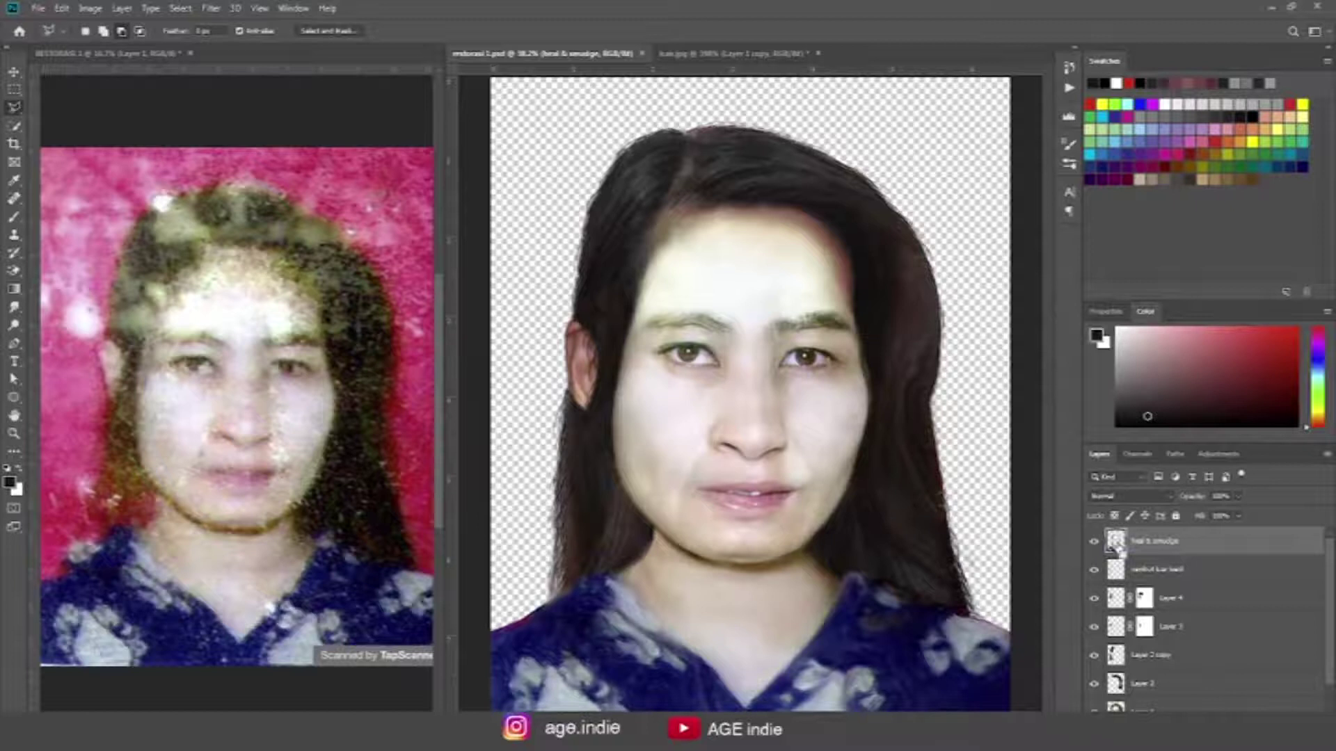
key("ctrl+shift+alt+e")
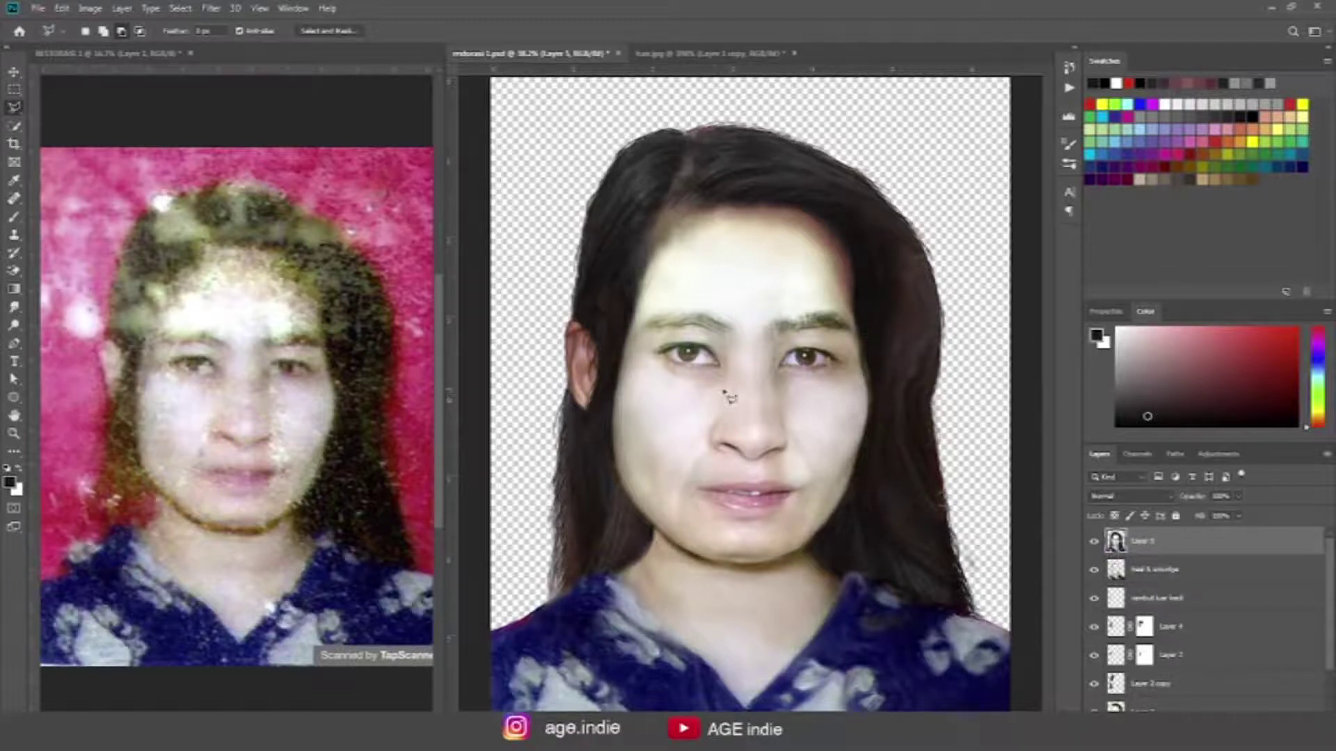
left_click_drag(693, 387, 631, 384)
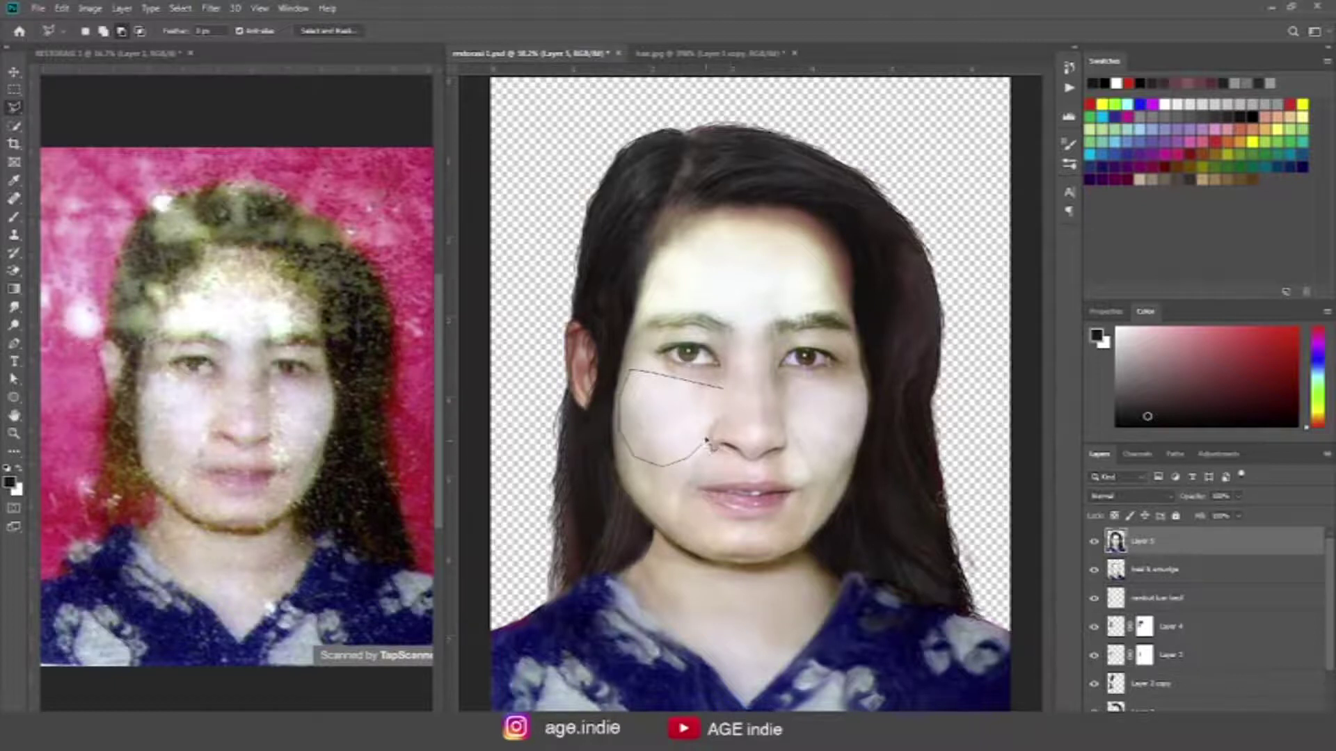
left_click_drag(731, 416, 701, 240)
key("ctrl+j")
Step: Enlarge, reposition and warp the skin patch to cover the forehead
key("v")
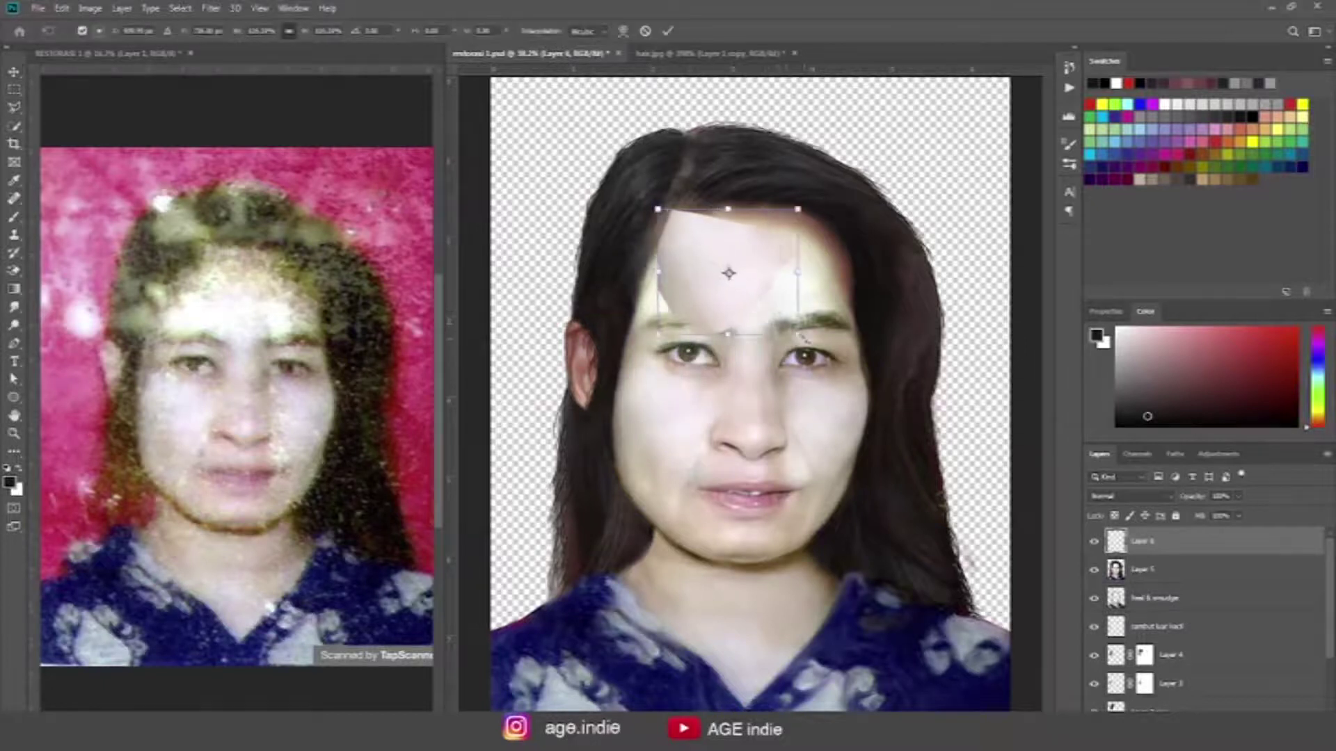
left_click_drag(765, 308, 850, 350)
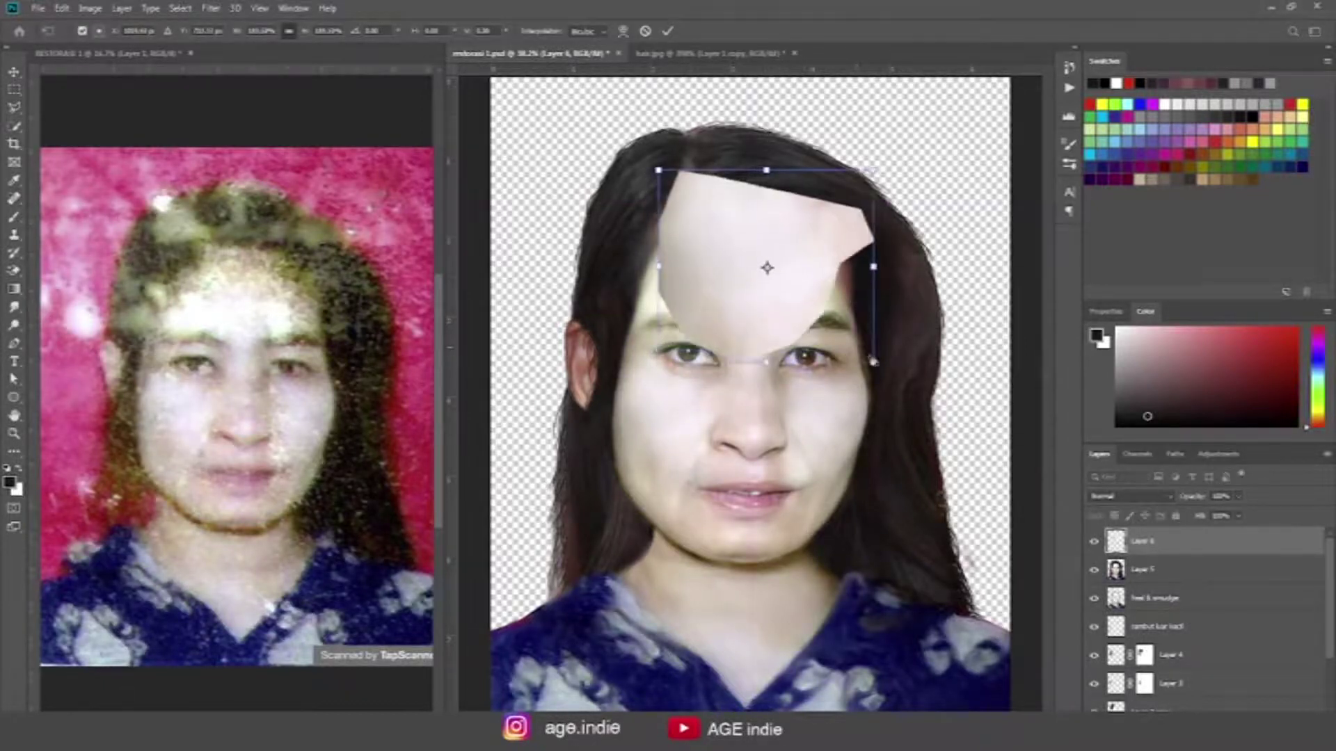
left_click_drag(830, 233, 808, 253)
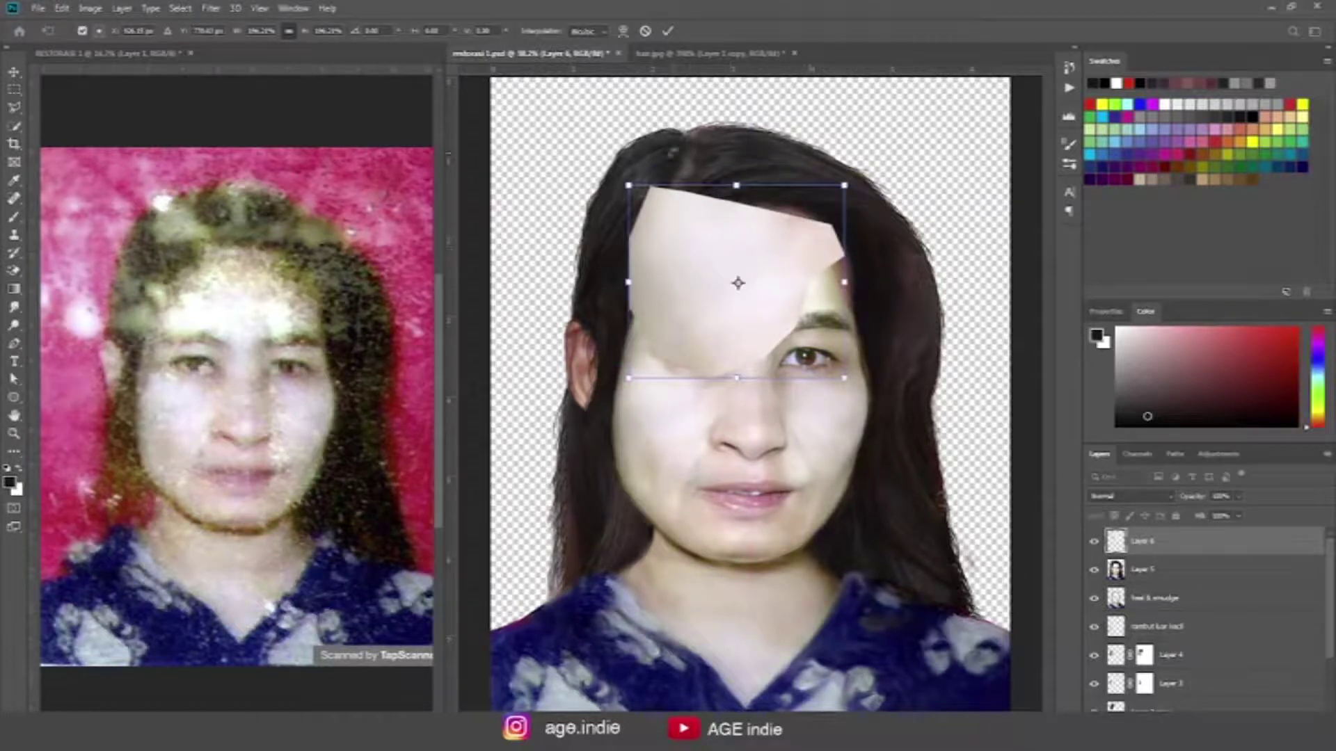
left_click(624, 30)
left_click_drag(647, 298, 640, 304)
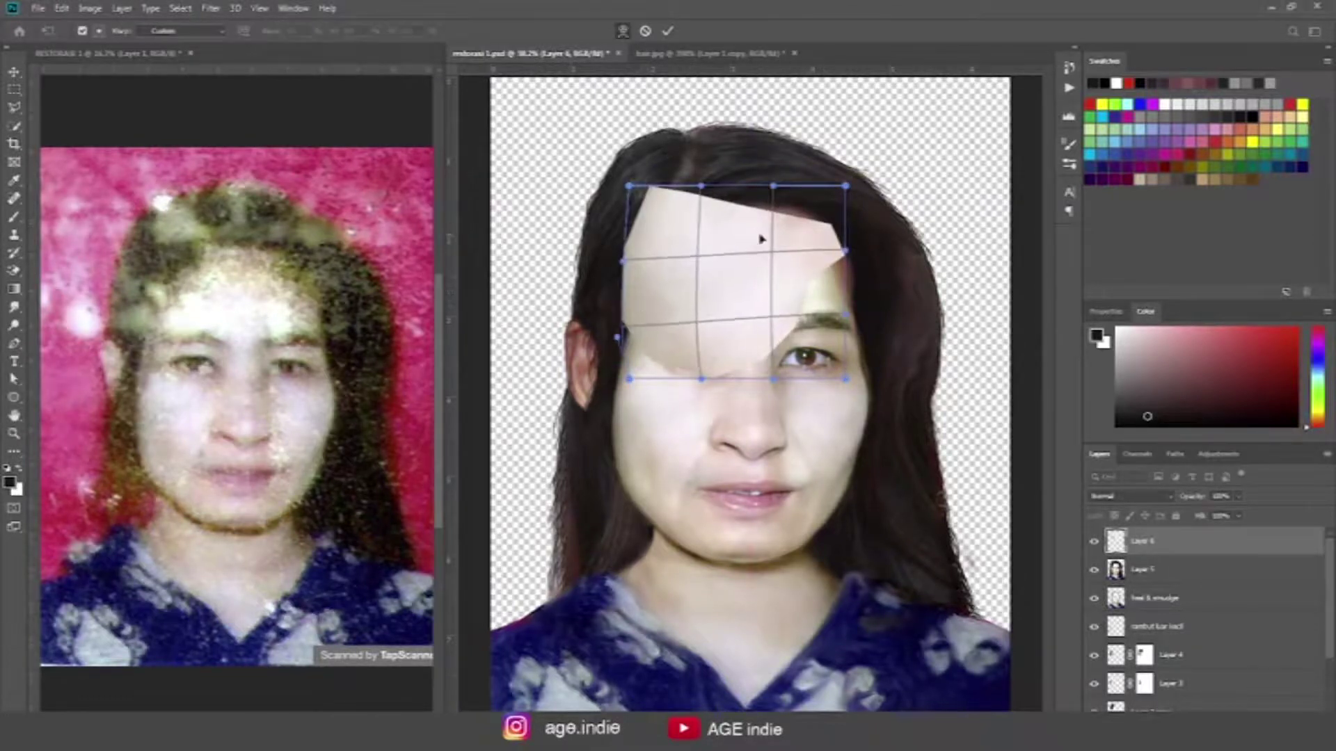
left_click_drag(764, 233, 794, 226)
left_click_drag(793, 293, 842, 292)
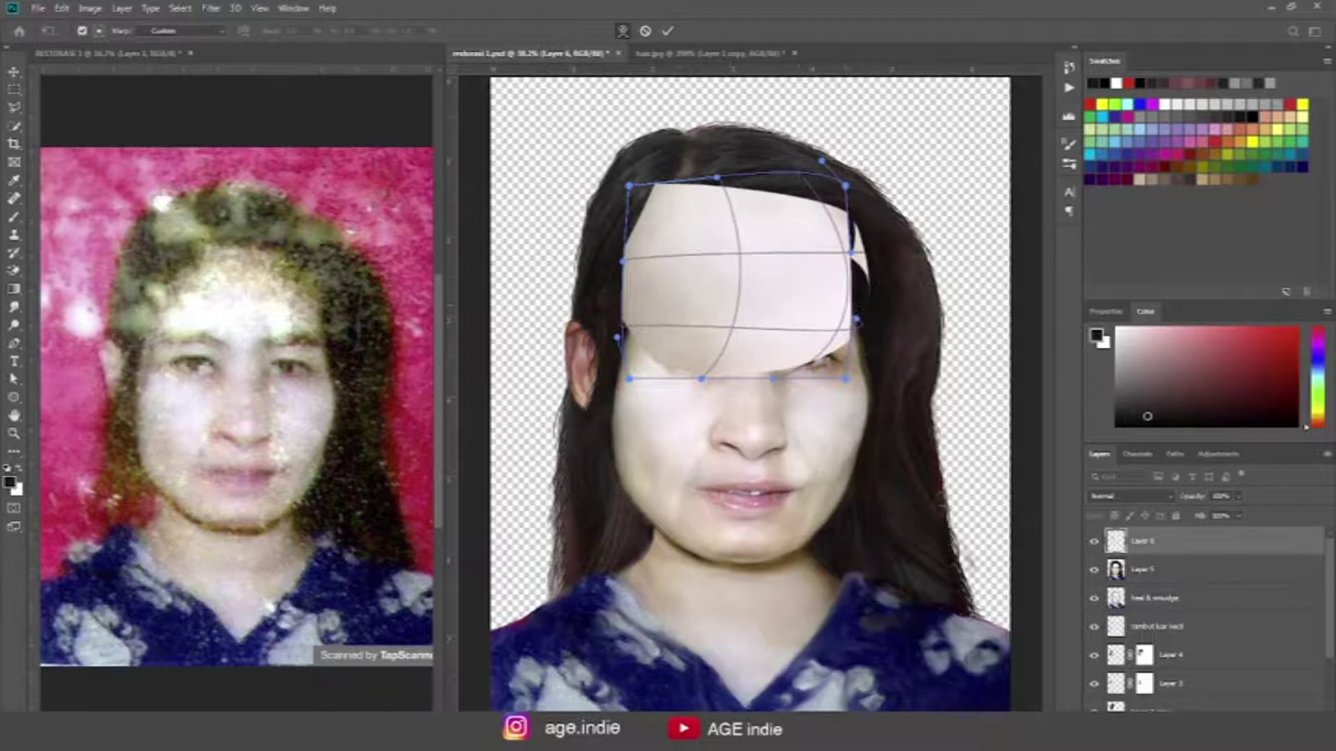
key("Return")
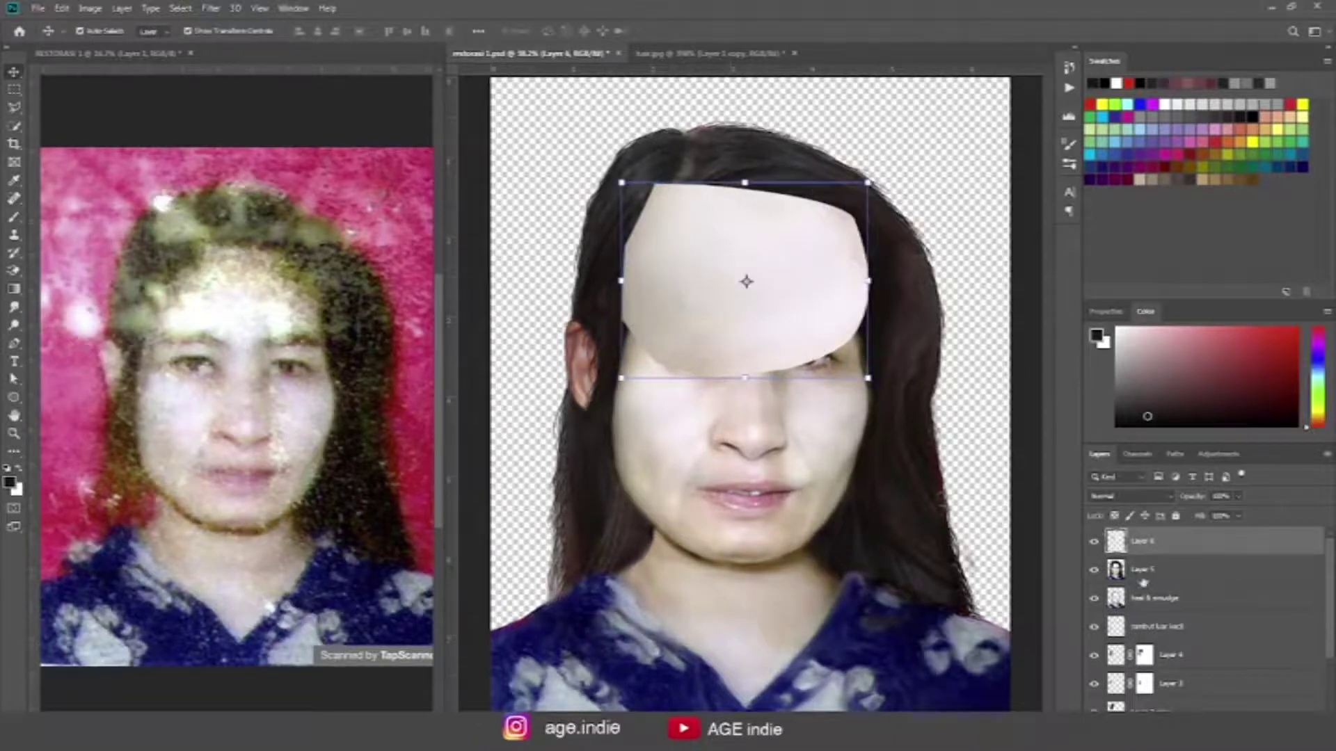
Step: Nudge the forehead patch slightly down and give it a layer mask
key("ctrl+t")
right_click(795, 315)
key("Escape")
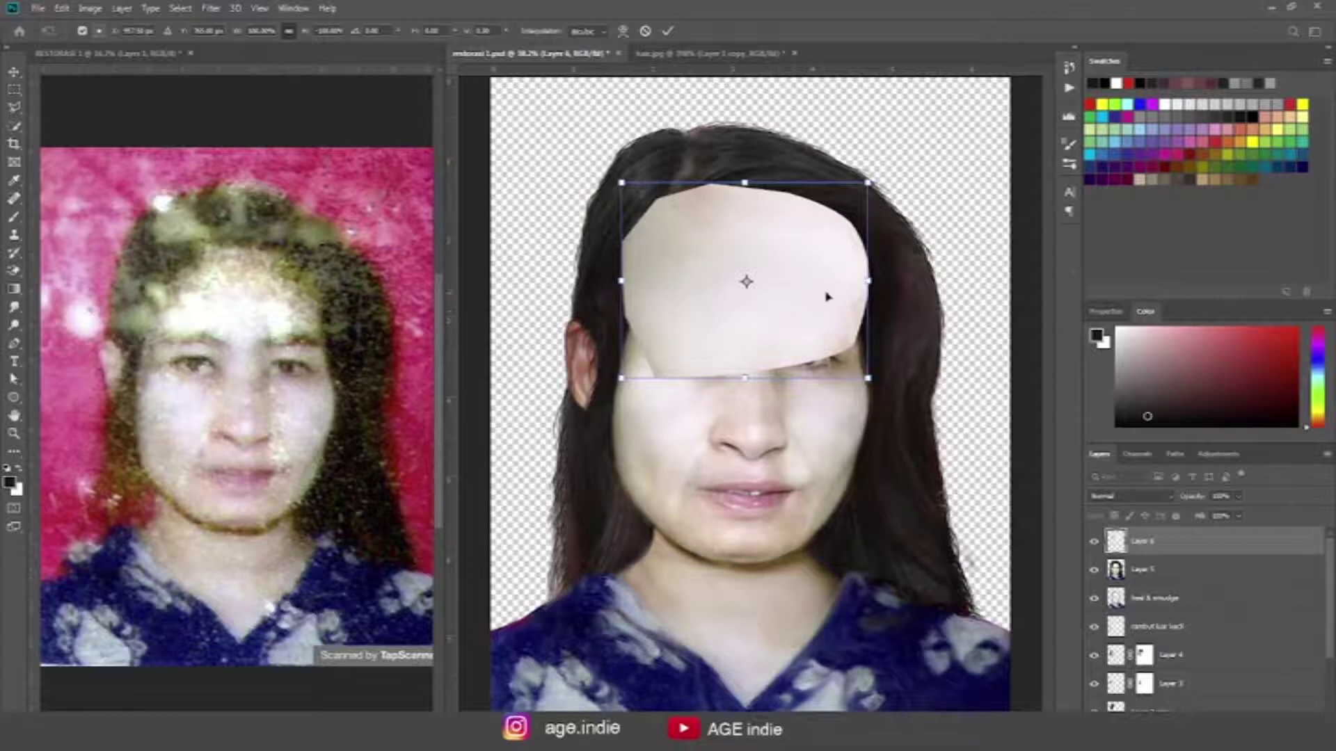
key("shift+Down")
key("shift+Down")
key("shift+Down")
key("shift+Down")
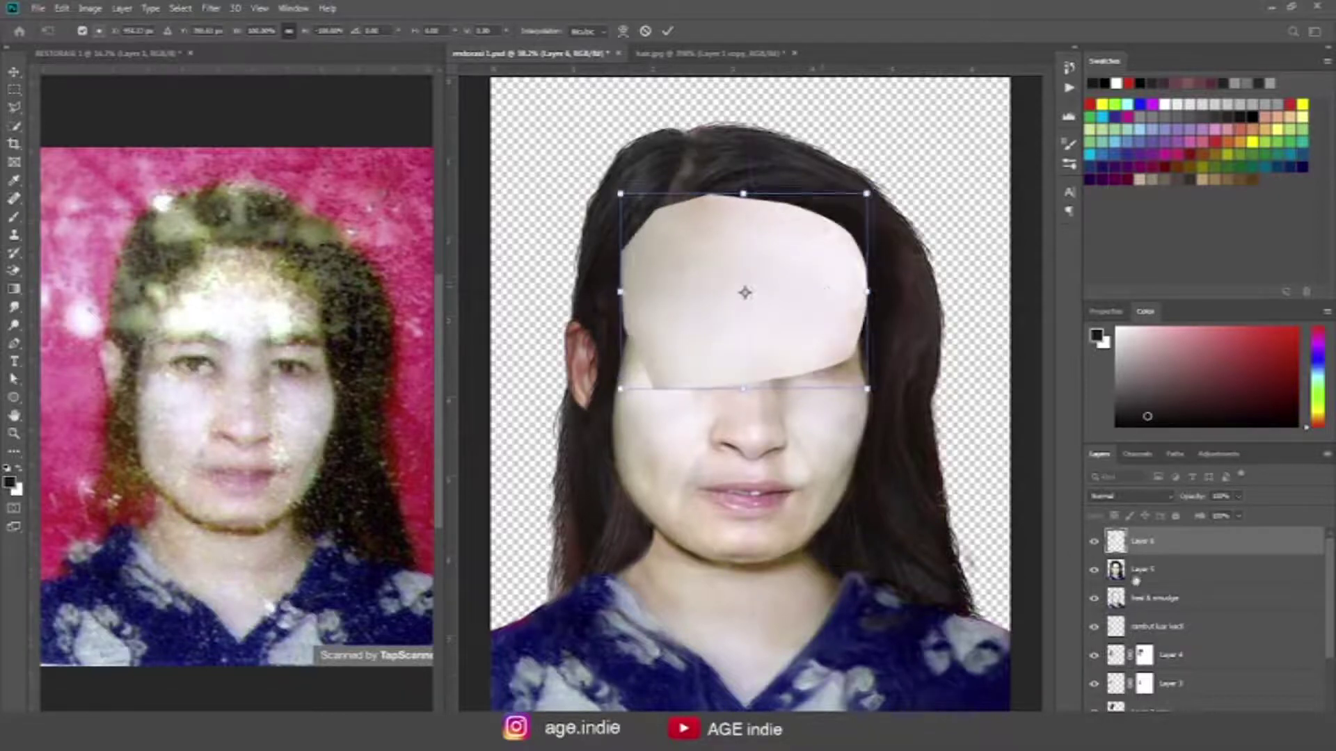
key("Return")
left_click(1235, 723)
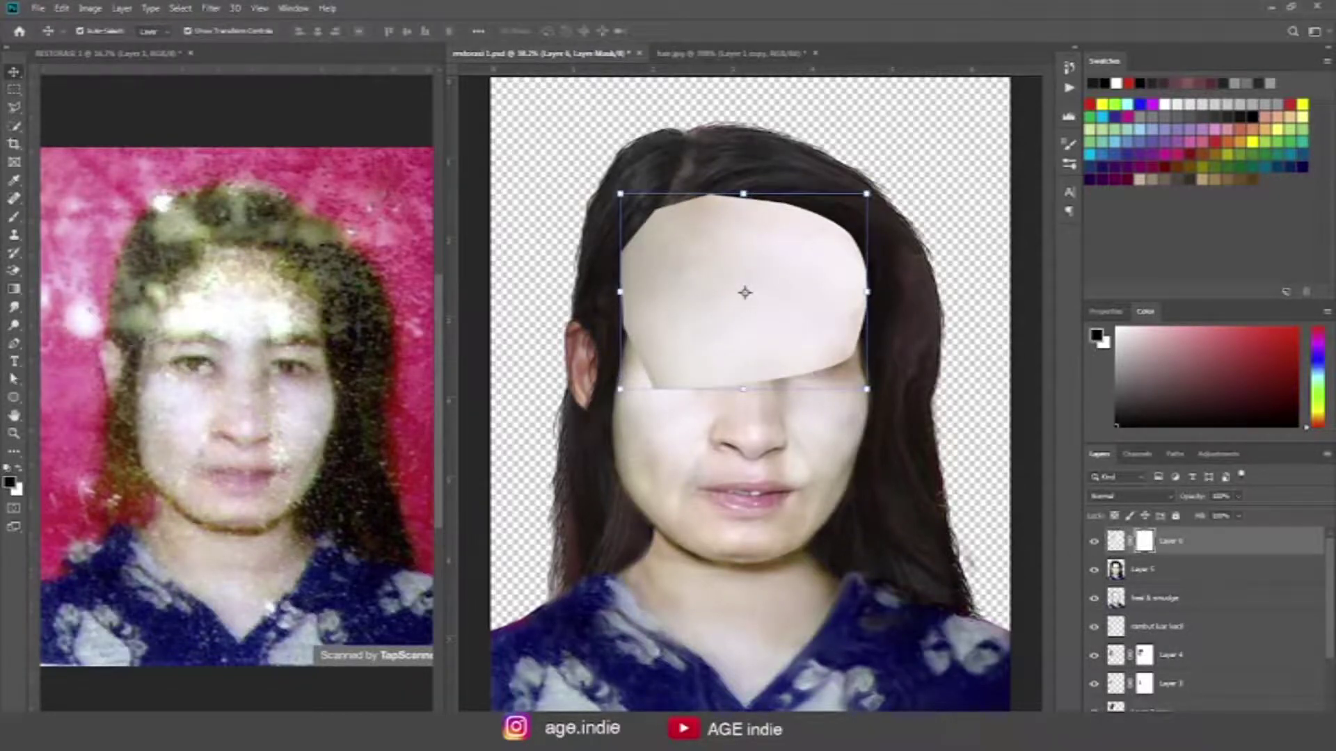
key("b")
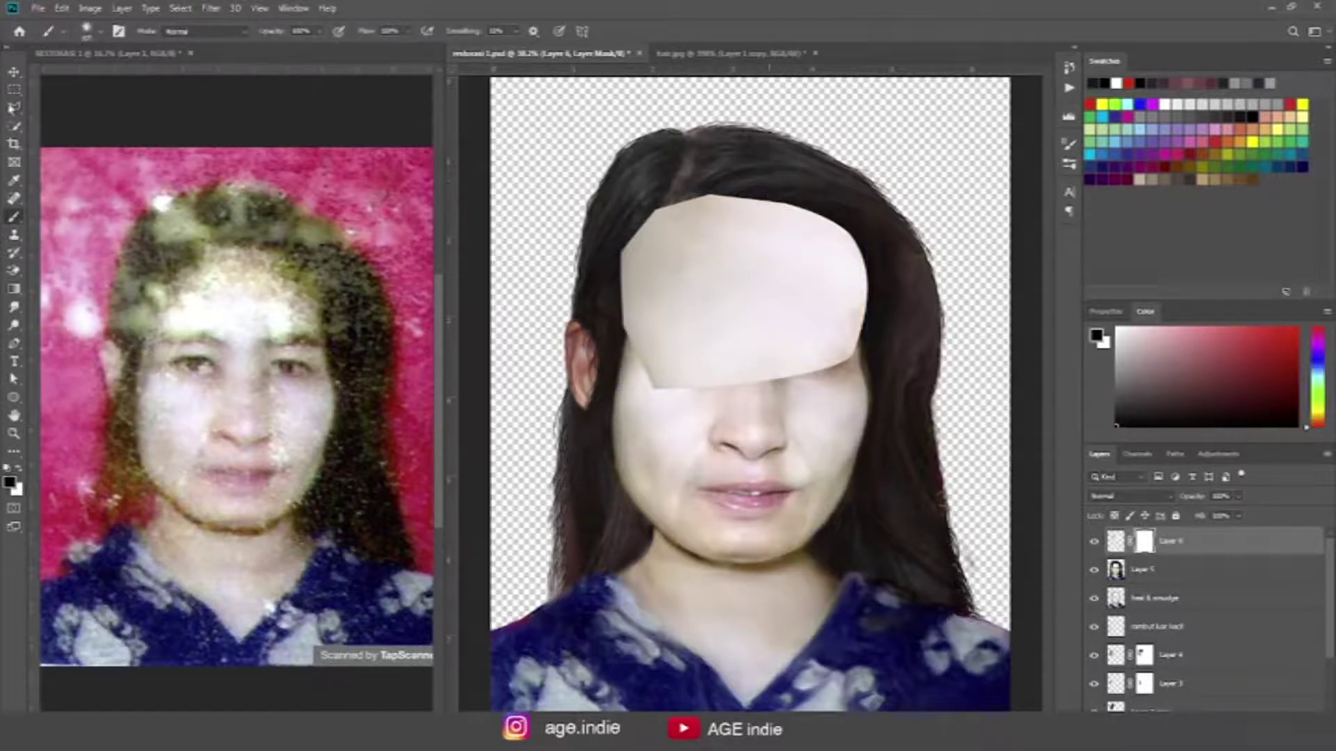
Step: With a soft round brush, mask away the patch's top, sides, eyebrow line and left temple
left_click(99, 37)
scroll(104, 278, "down", 2)
left_click(765, 63)
mouse_move(640, 209)
left_mouse_down()
mouse_move(818, 178)
mouse_move(909, 301)
mouse_move(878, 389)
left_mouse_up()
mouse_move(609, 202)
left_mouse_down()
mouse_move(605, 379)
mouse_move(598, 292)
mouse_move(679, 372)
mouse_move(821, 361)
mouse_move(888, 283)
mouse_move(895, 328)
mouse_move(871, 394)
mouse_move(810, 362)
mouse_move(668, 351)
mouse_move(737, 344)
mouse_move(682, 333)
mouse_move(712, 375)
left_mouse_up()
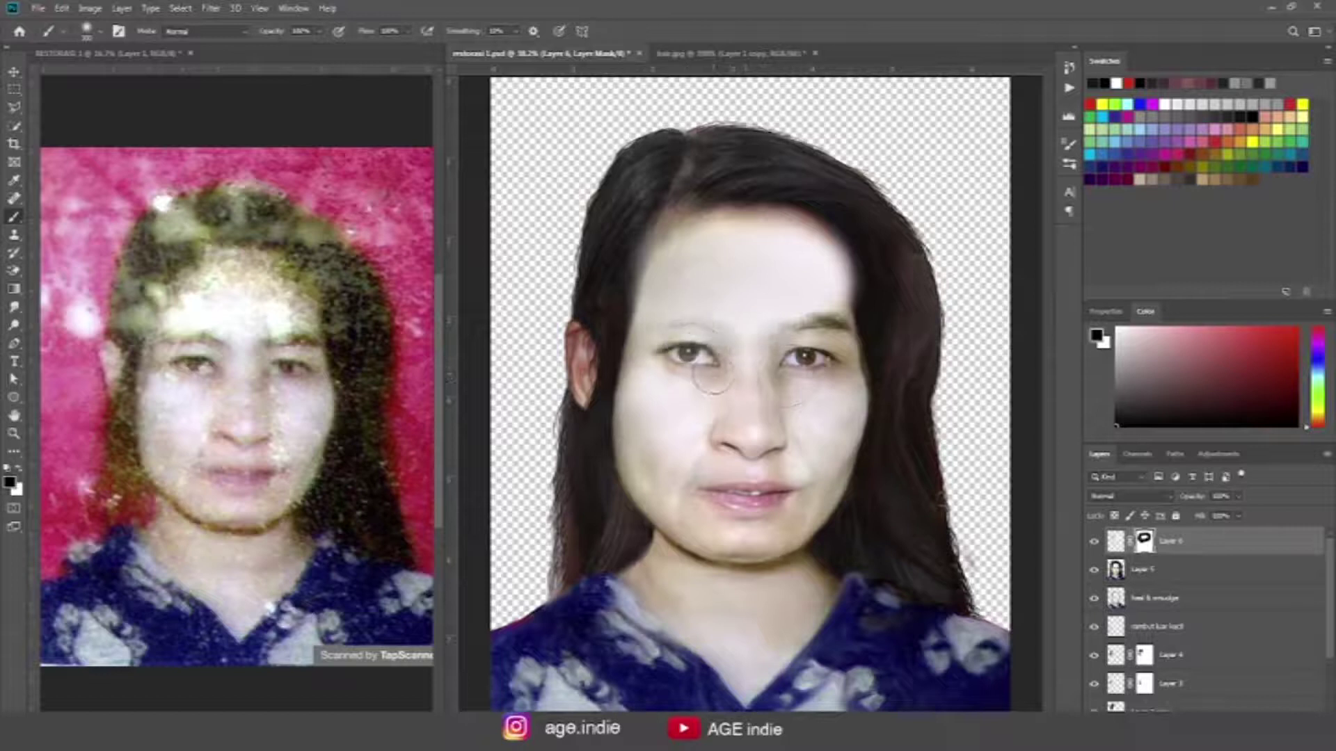
left_click_drag(668, 322, 739, 341)
mouse_move(631, 237)
left_mouse_down()
mouse_move(612, 278)
mouse_move(640, 258)
mouse_move(670, 381)
left_mouse_up()
Step: Restore patch skin near the left eyebrow and reveal dark hair at the right temple
key("x")
left_click_drag(654, 301, 614, 322)
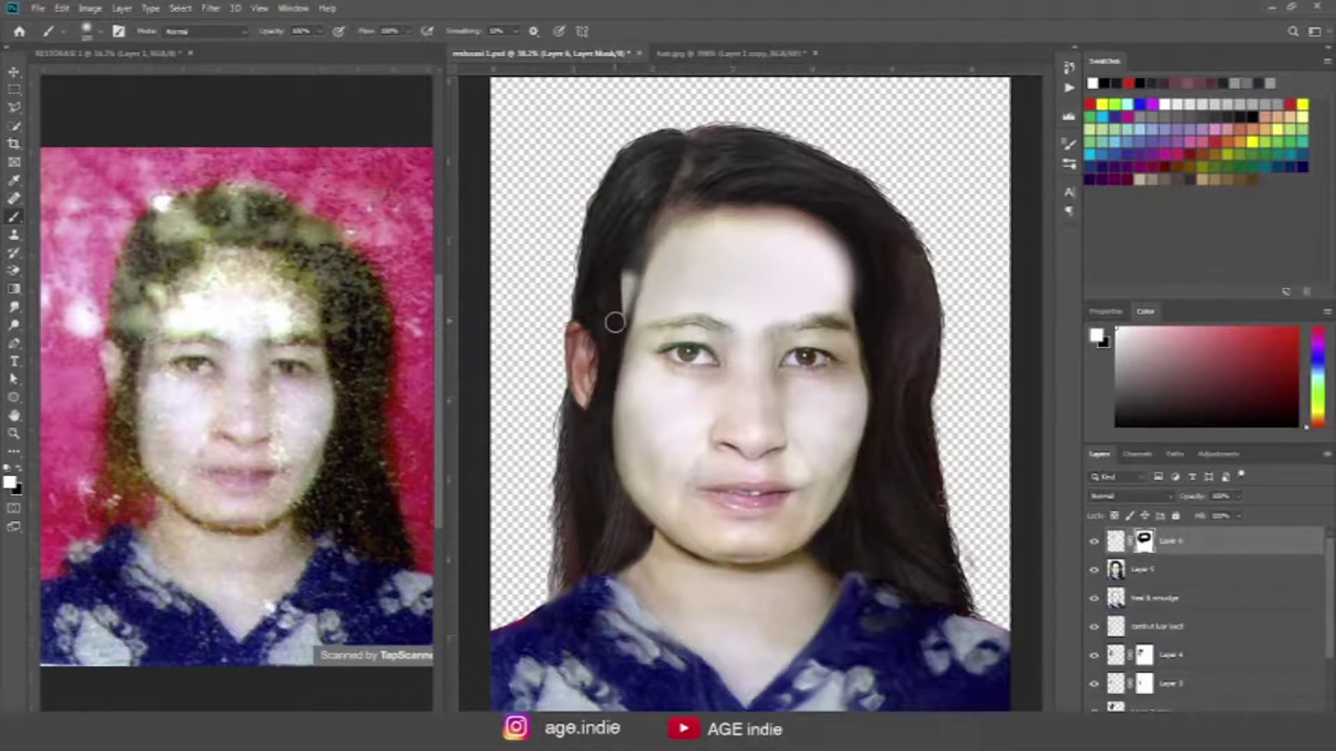
key("ctrl+z")
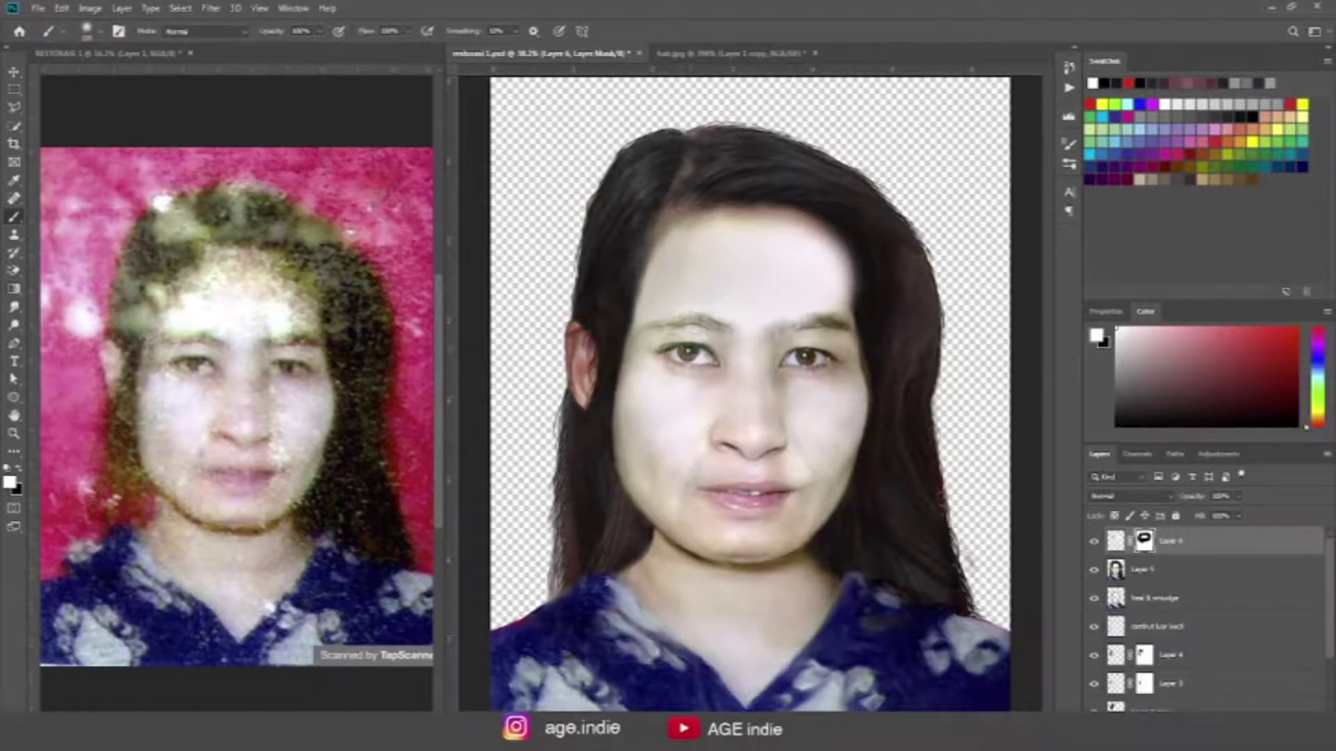
key("x")
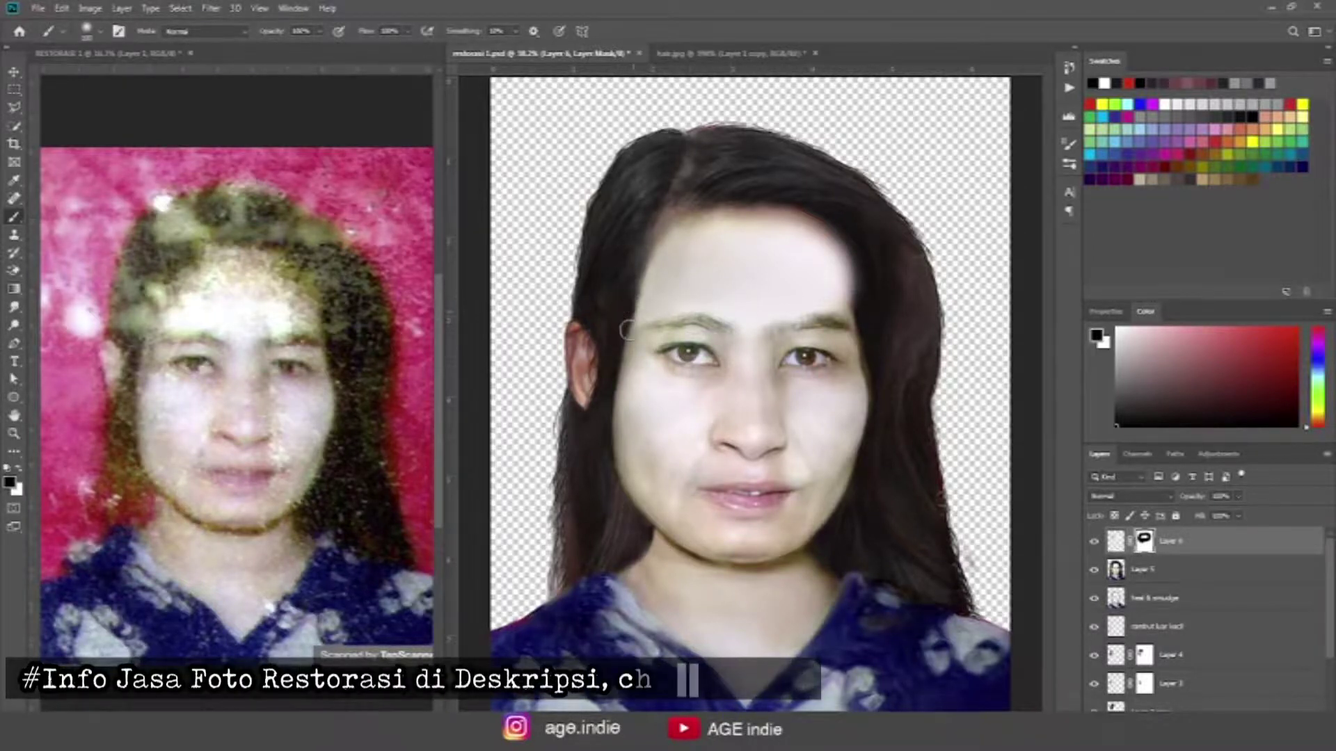
key("x")
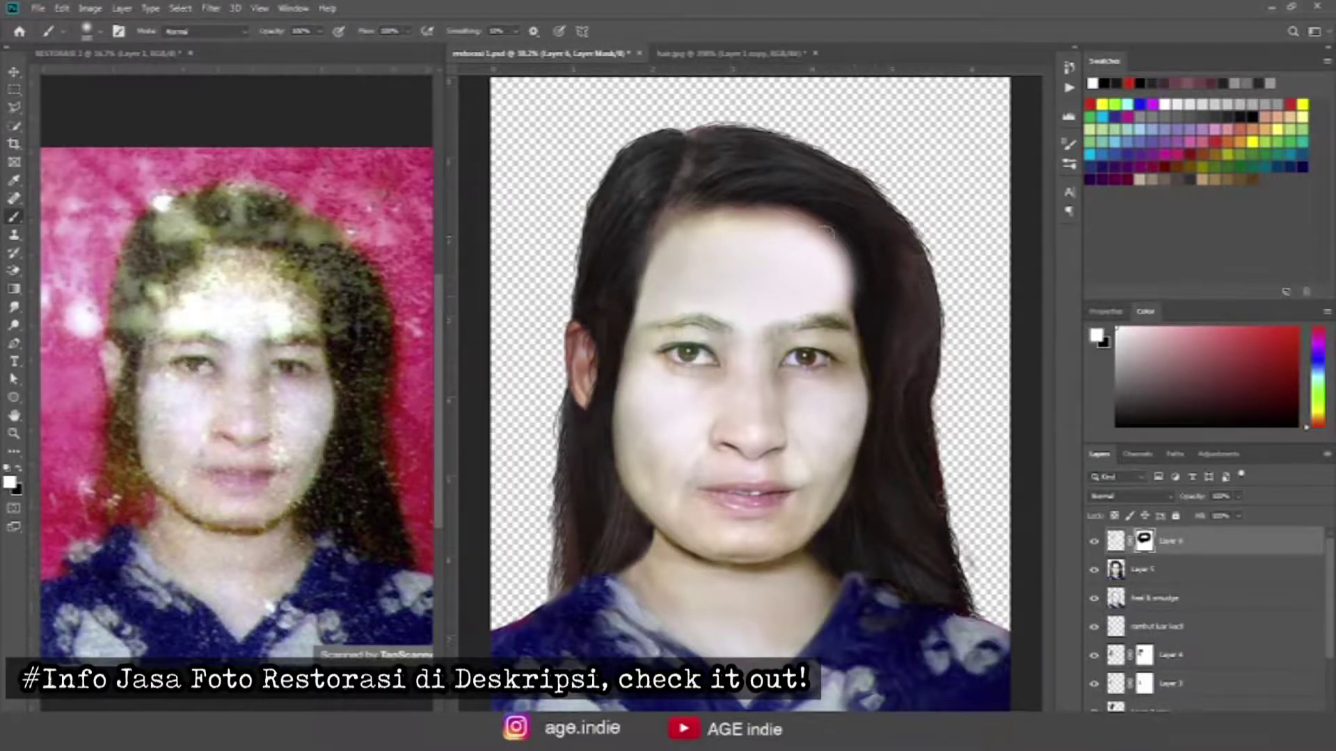
key("x")
mouse_move(857, 245)
left_mouse_down()
mouse_move(857, 280)
mouse_move(830, 228)
left_mouse_up()
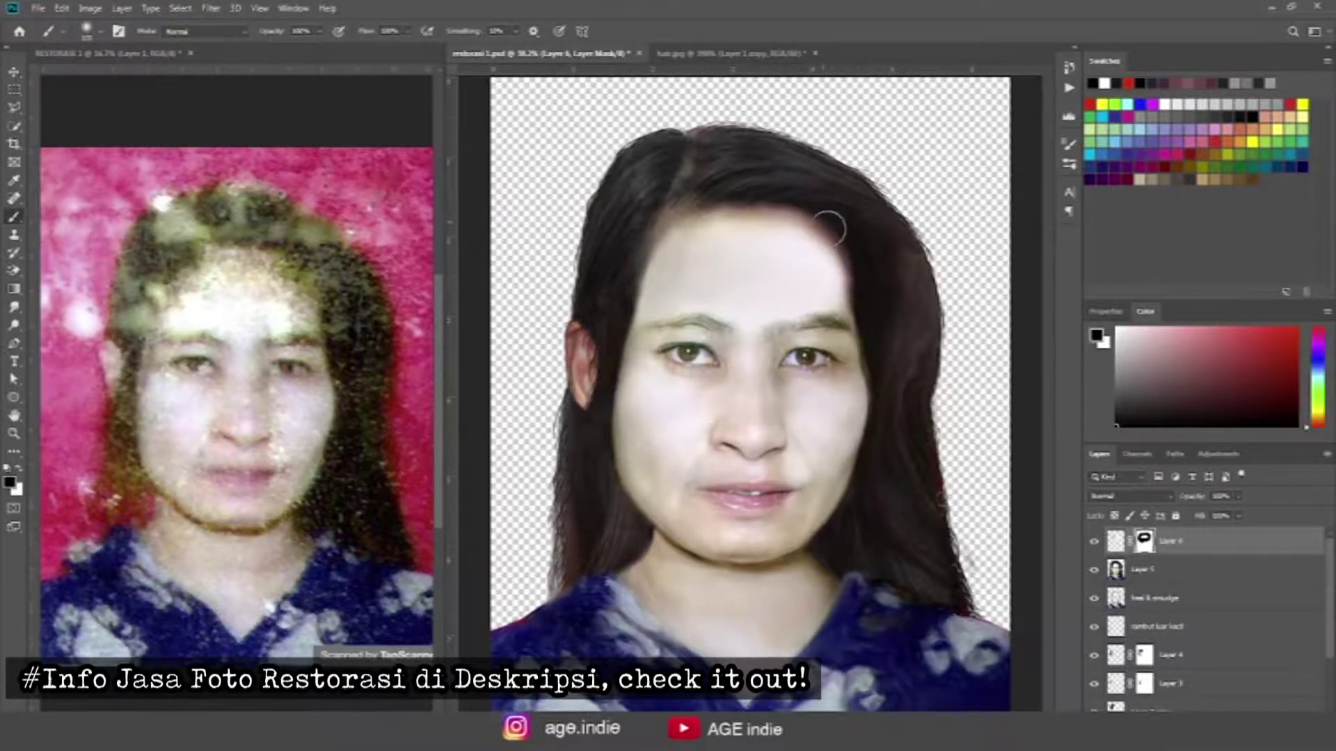
key("bracketright")
key("bracketright")
key("bracketright")
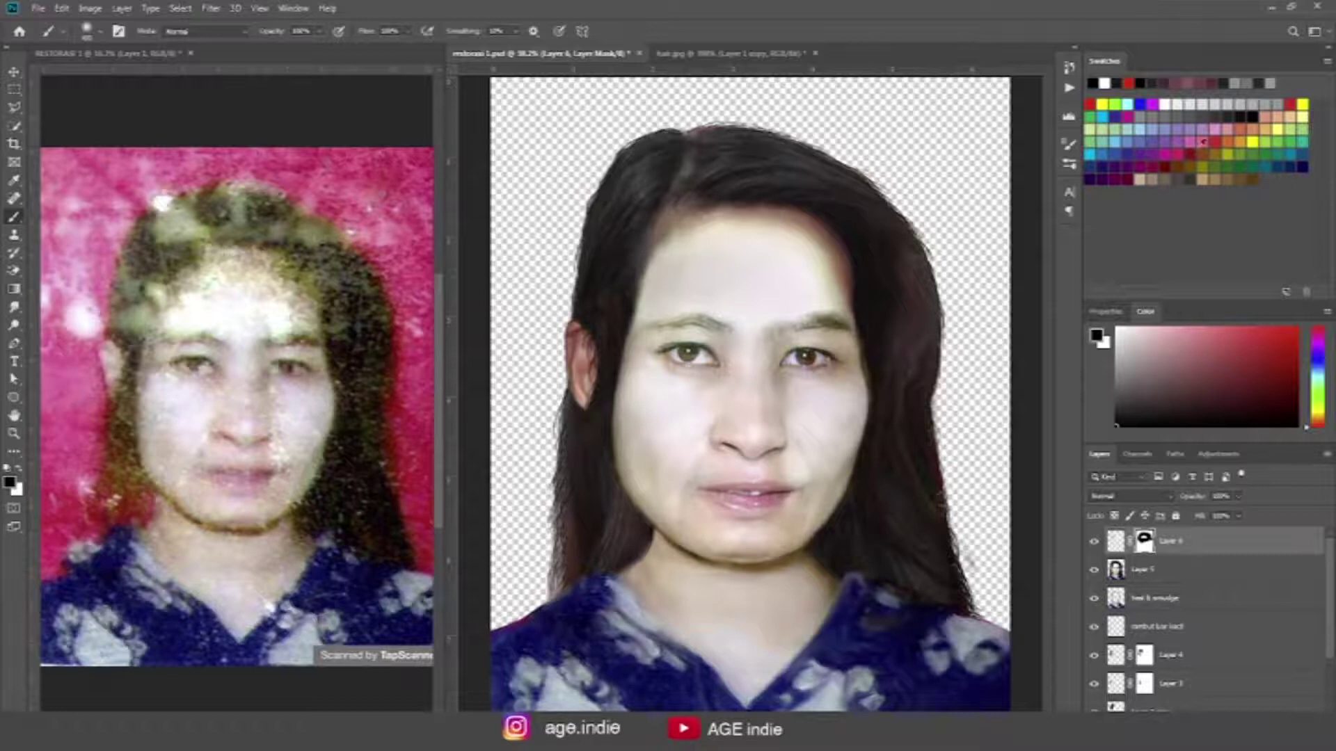
Step: Save restorasi 1.psd and view the original damaged scan
left_click(14, 71)
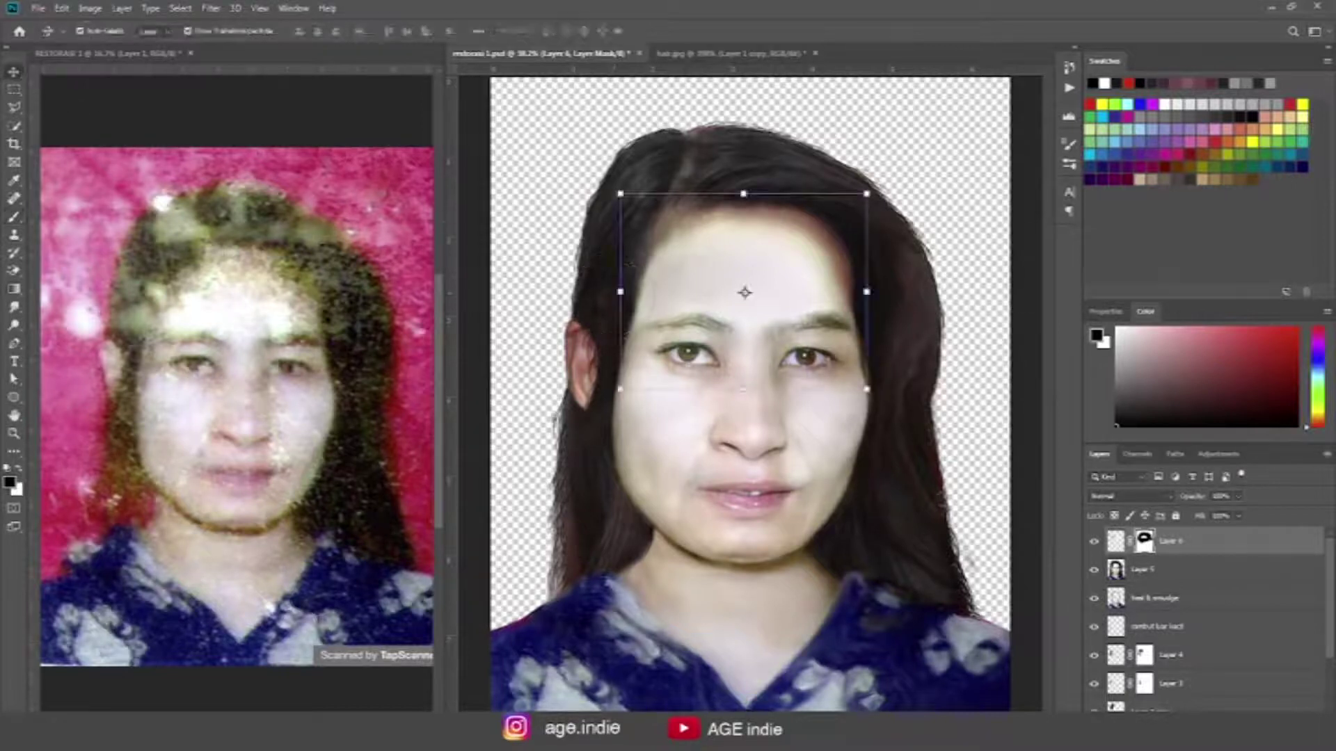
left_click(908, 174)
key("ctrl+s")
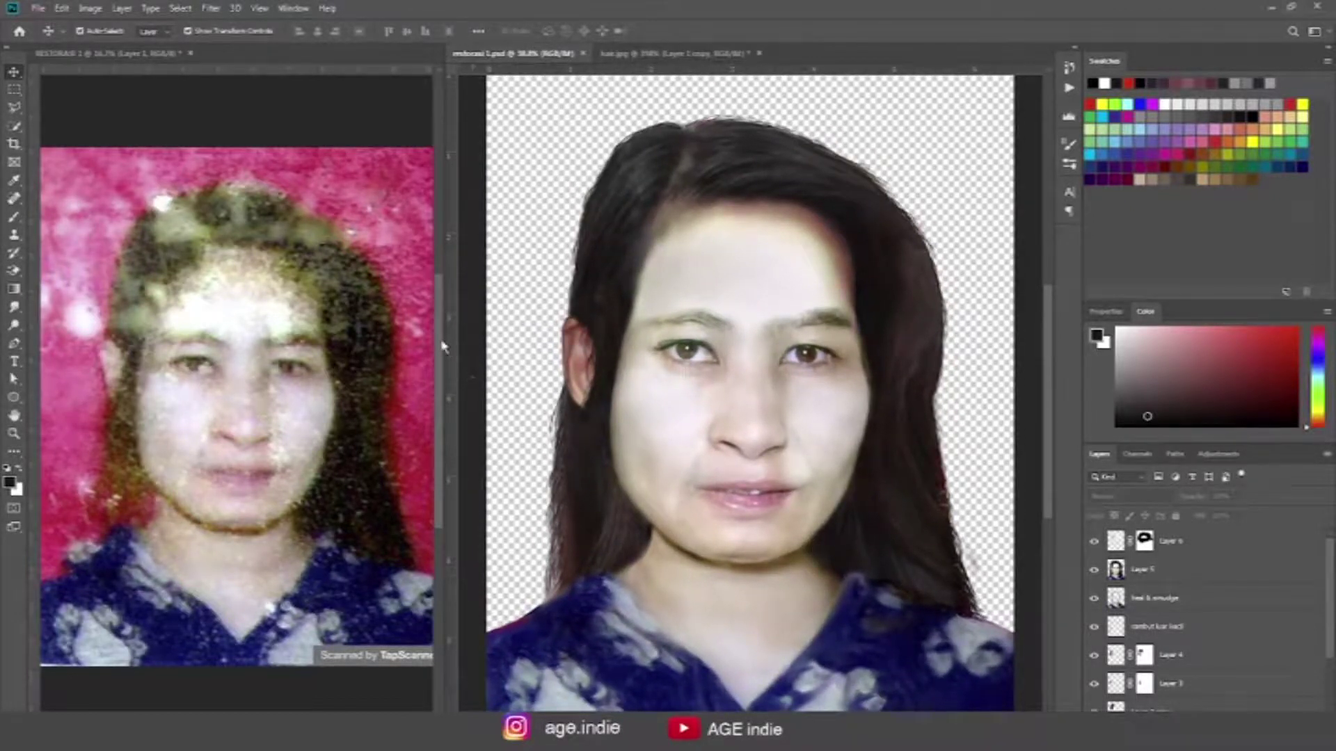
left_click(288, 453)
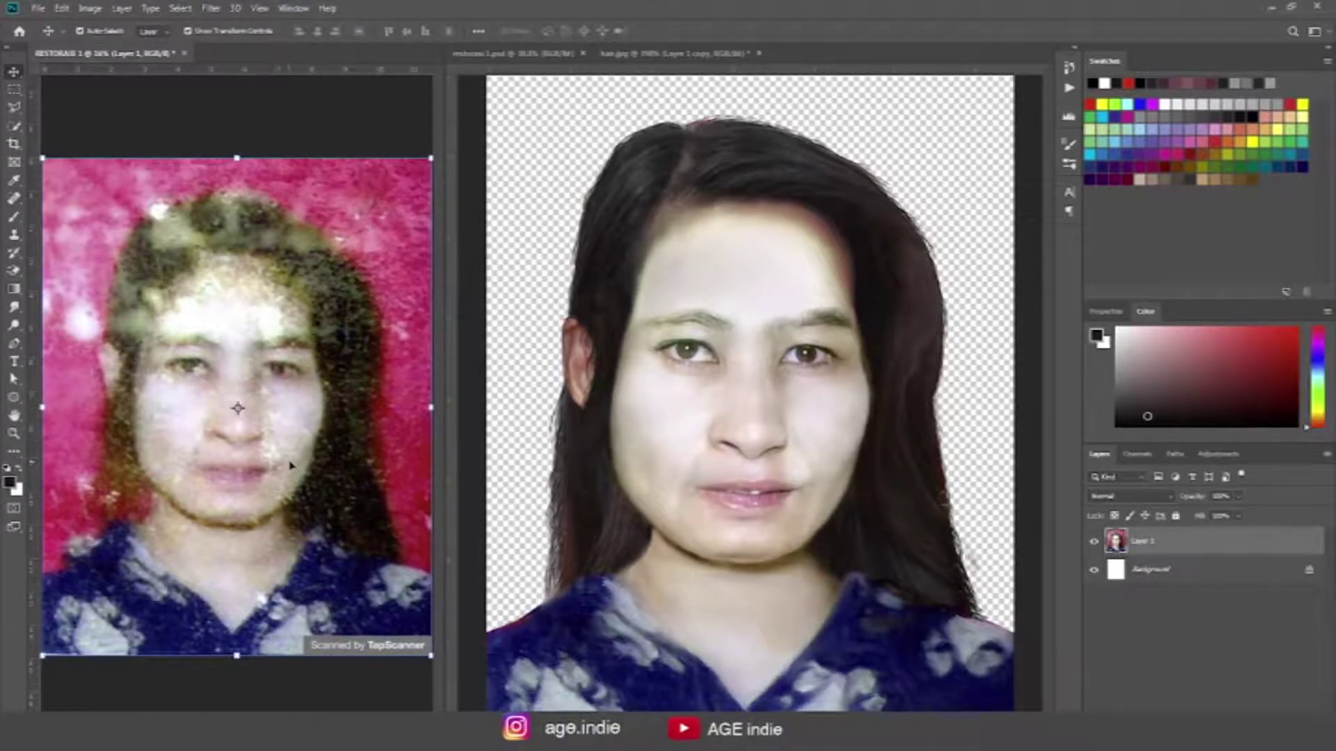
Step: Check hair.jpg, return to restorasi 1.psd and add a new Layer 7 above Layer 6
key("b")
left_click(704, 56)
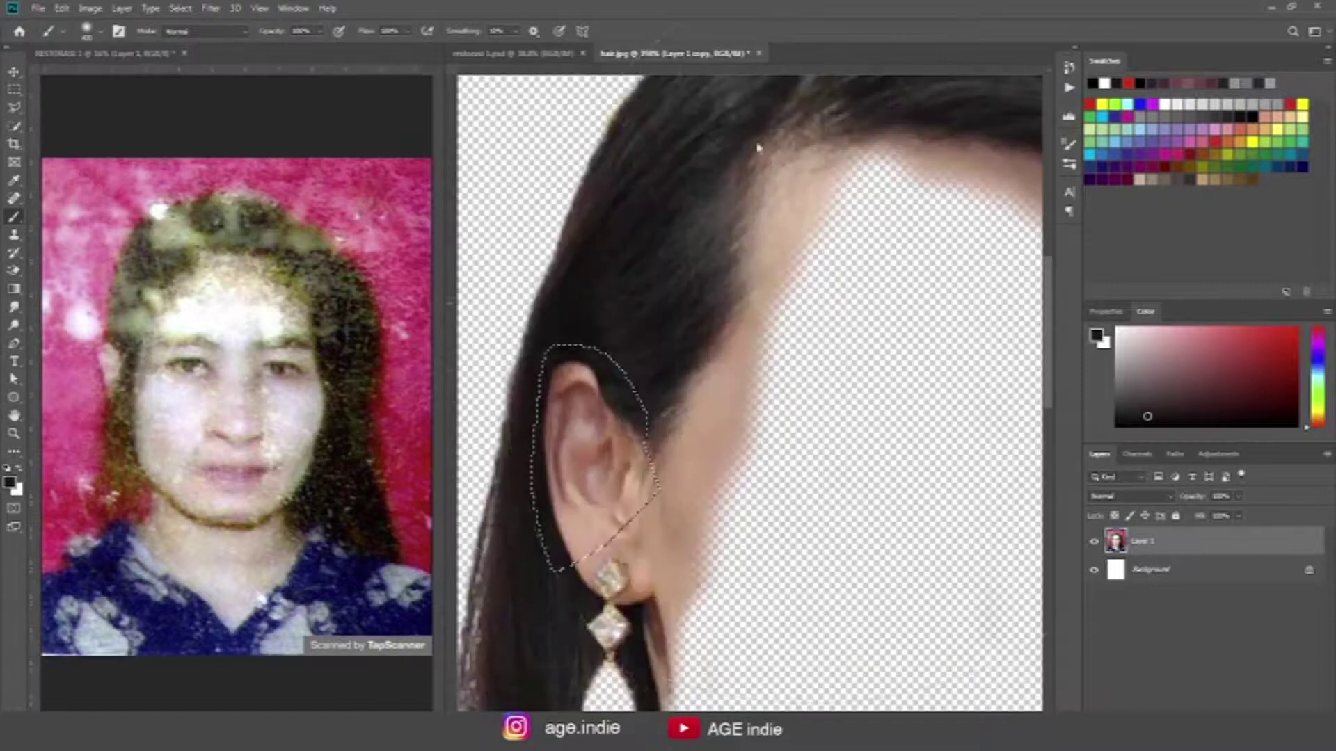
left_click(543, 55)
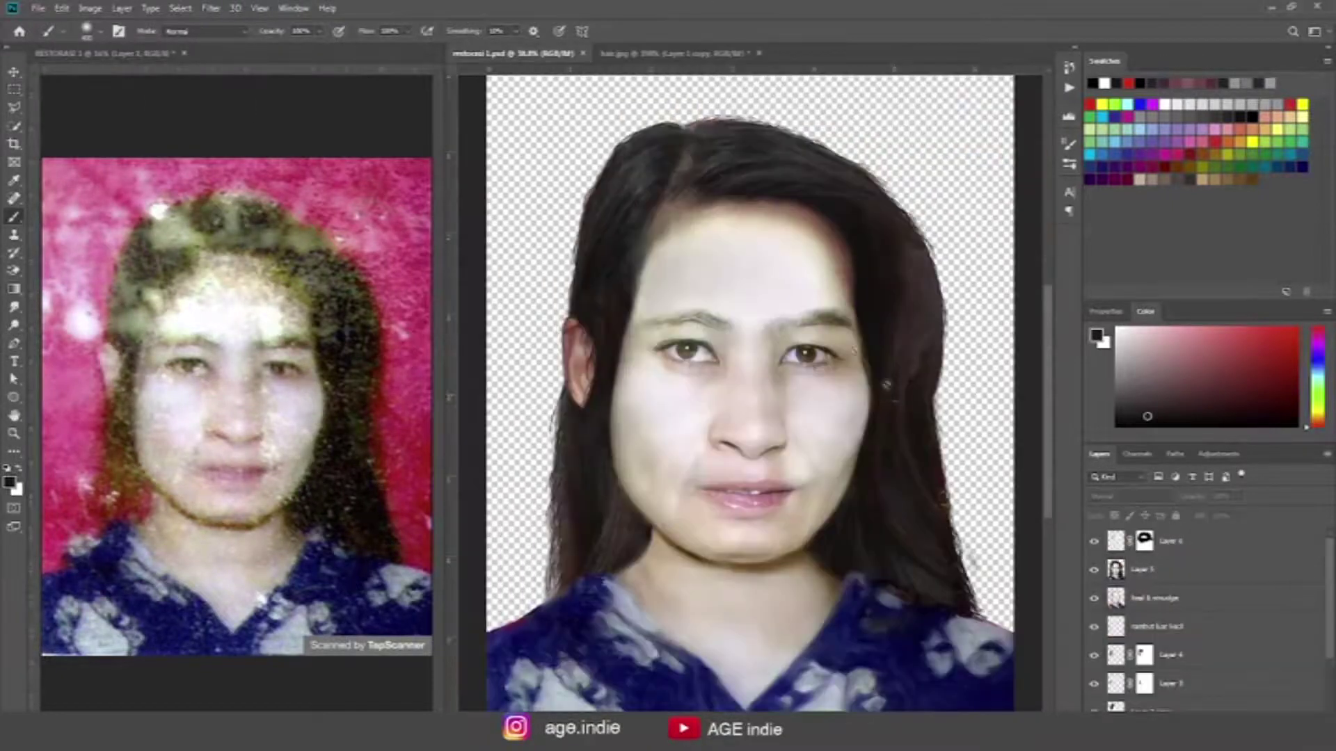
left_click(1122, 547)
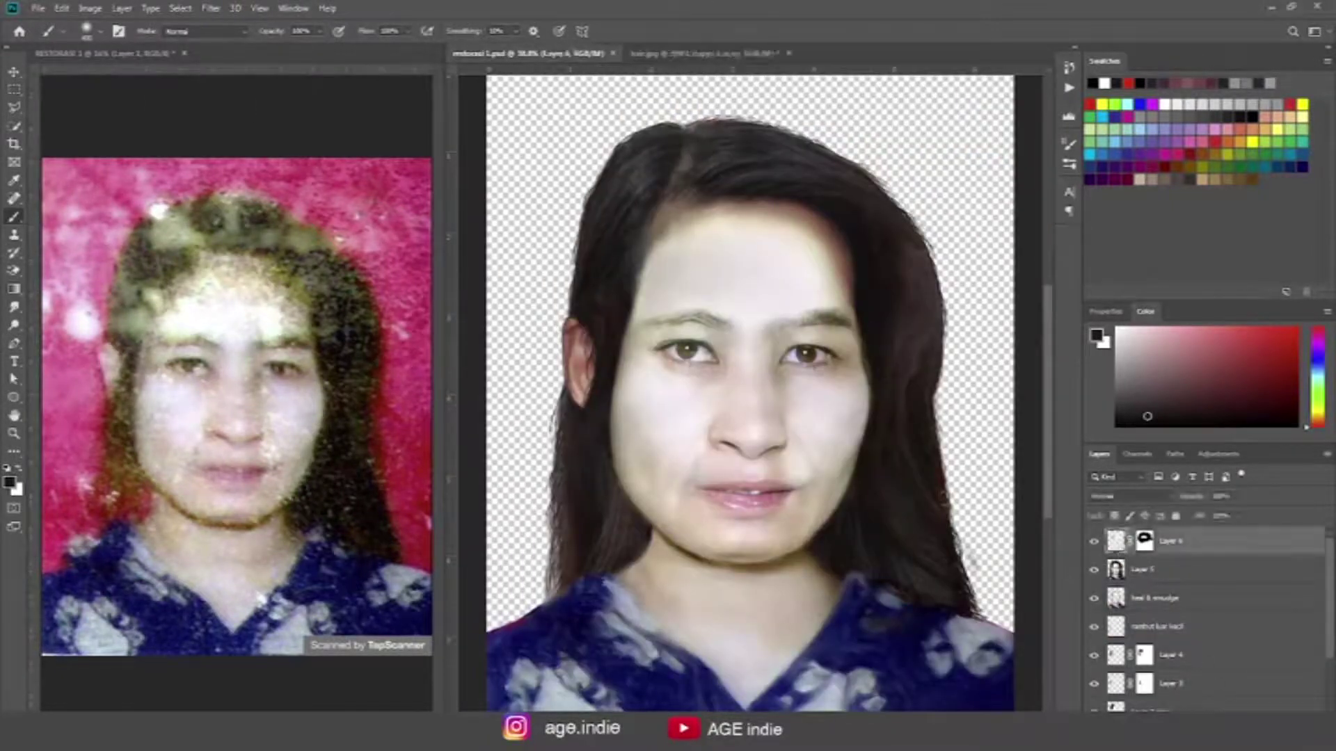
key("ctrl+shift+alt+n")
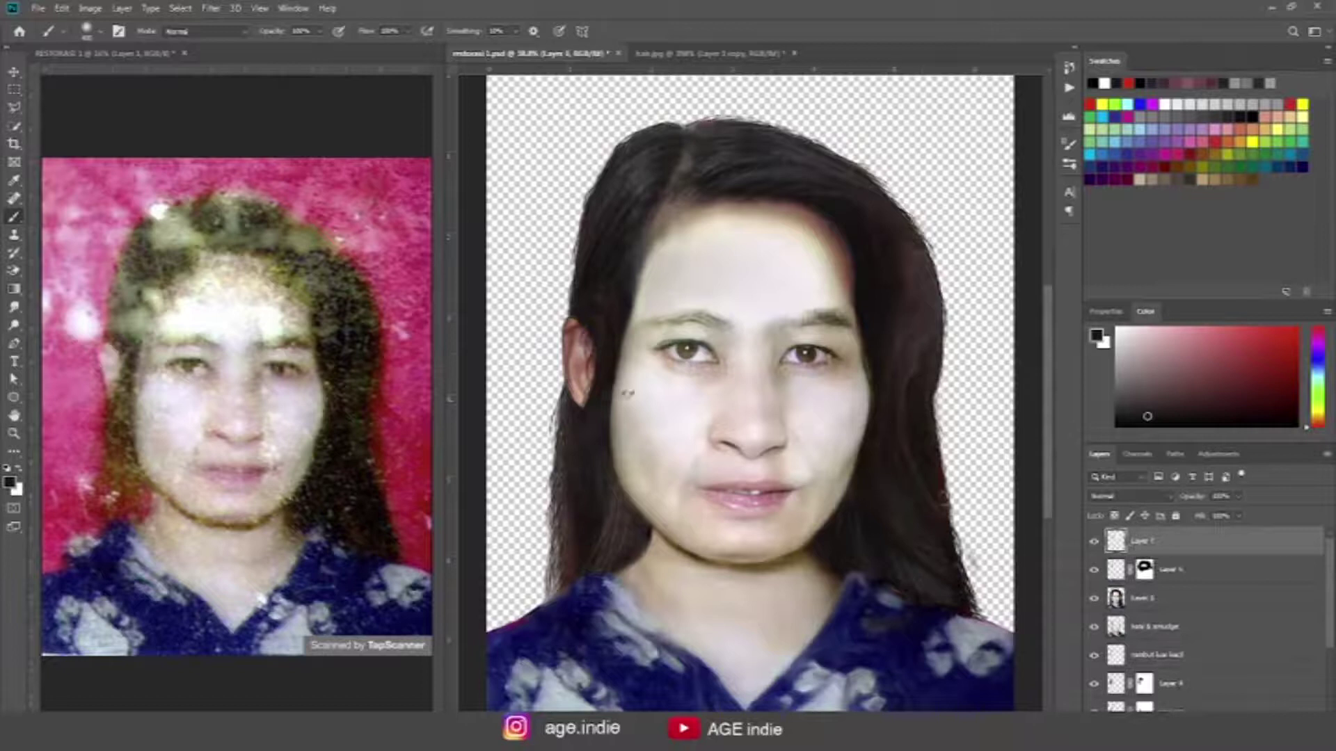
Step: Paint sampled skin tone along the hairline, then undo it
left_click(636, 357, "alt")
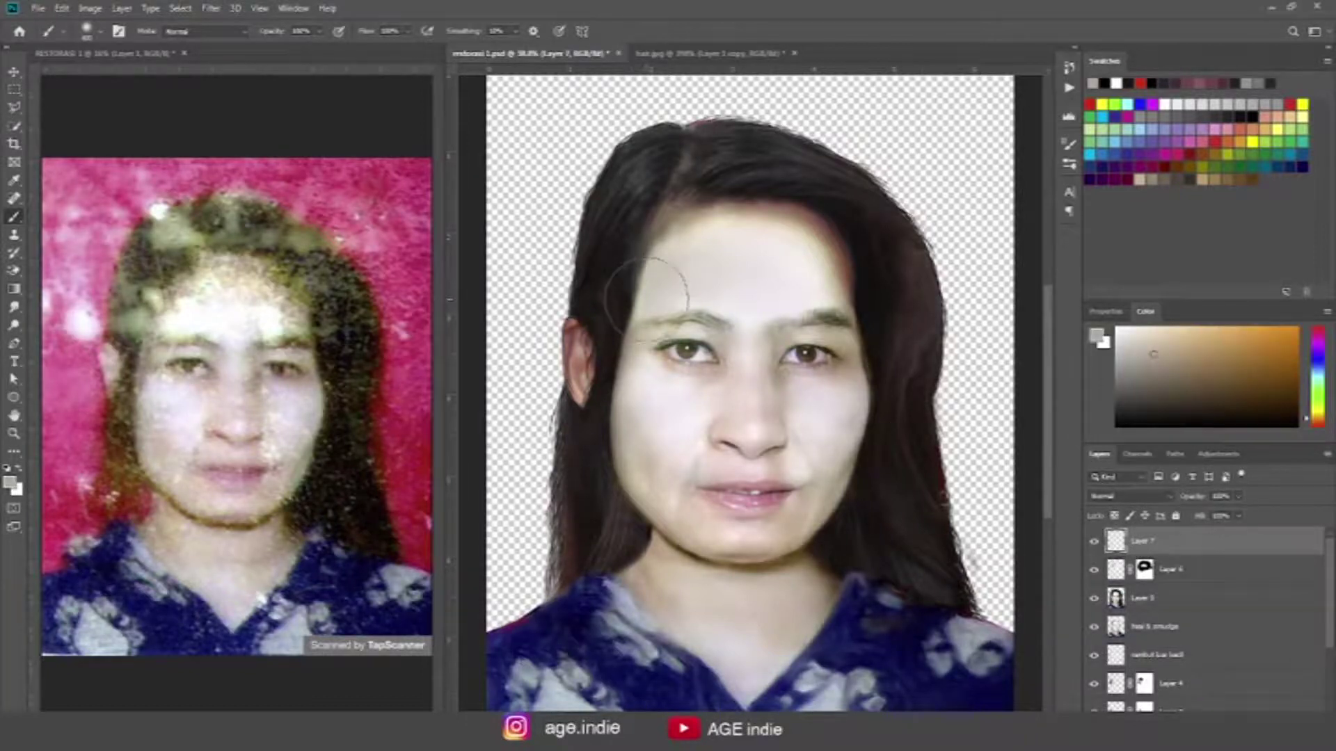
left_click_drag(642, 239, 656, 210)
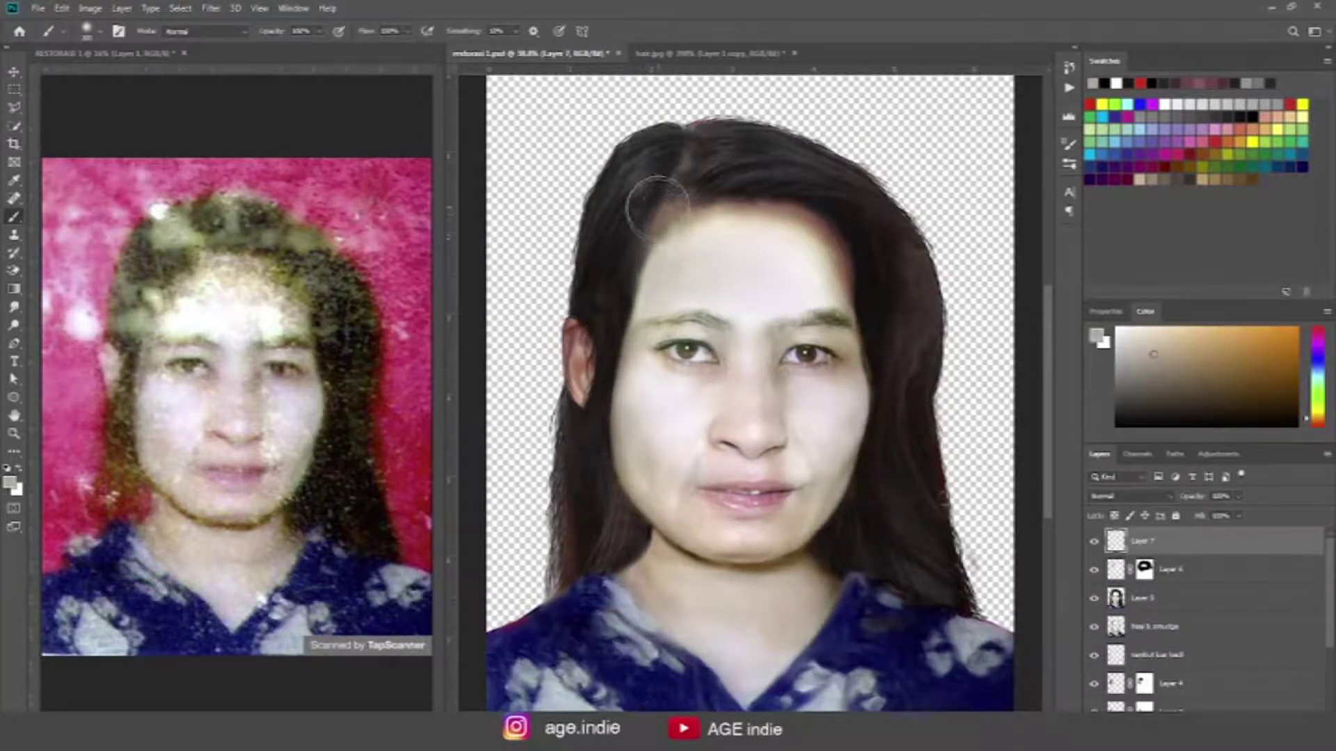
left_click_drag(635, 214, 623, 268)
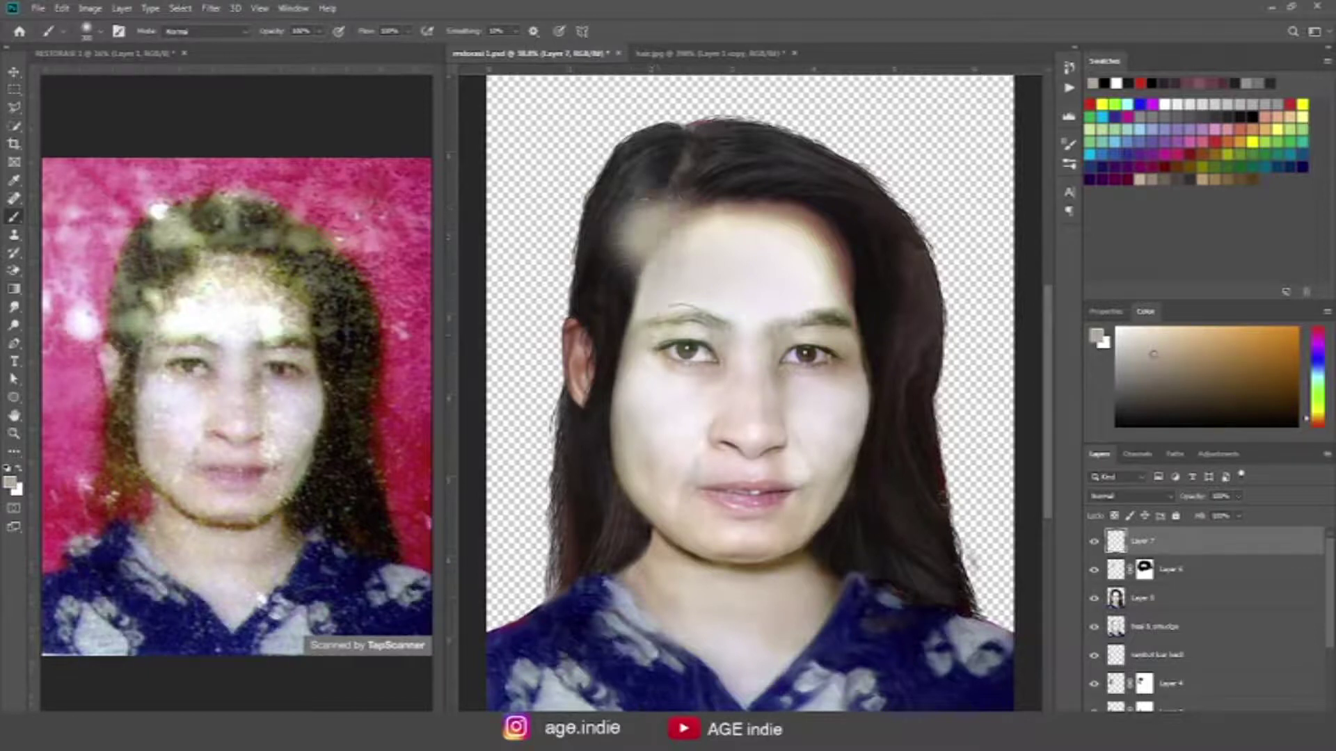
key("ctrl+z")
scroll(667, 313, "up", 2)
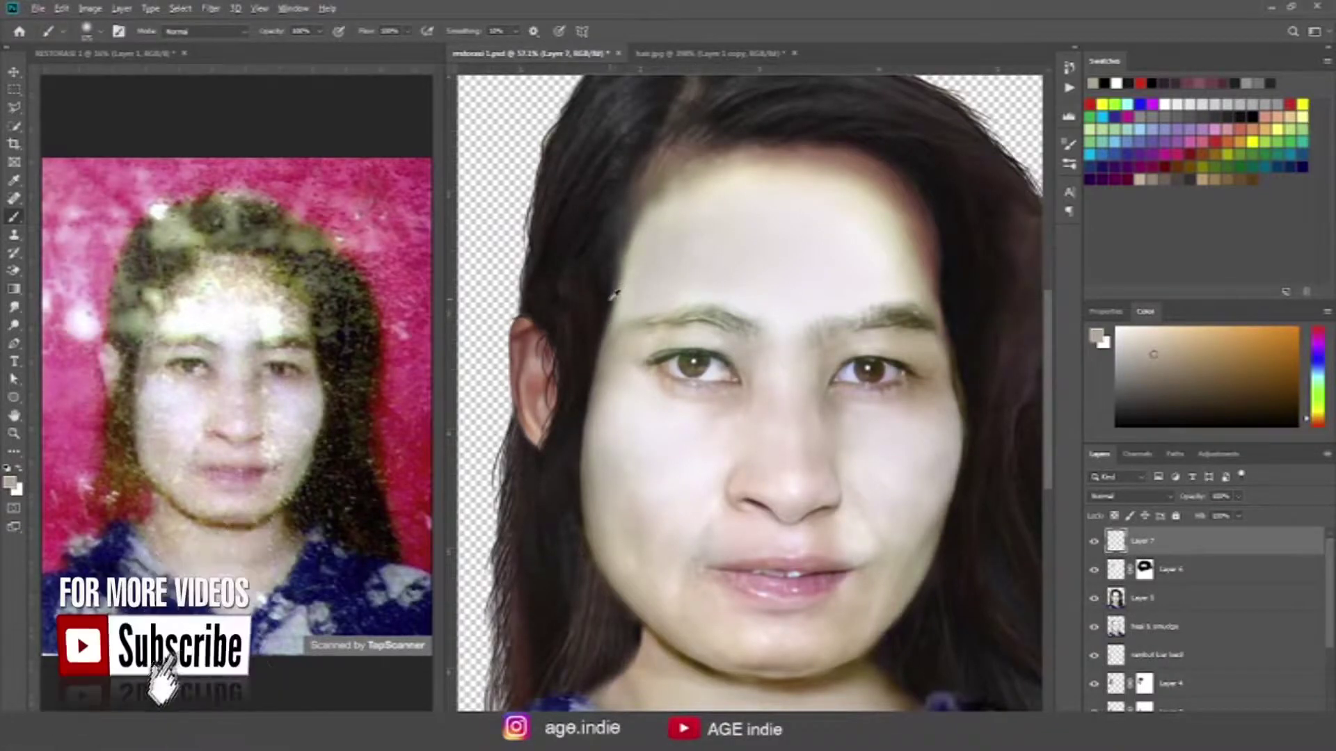
Step: Set Layer 7 to Overlay, darken the left-forehead hairline in black and add a mask
left_click(1128, 496)
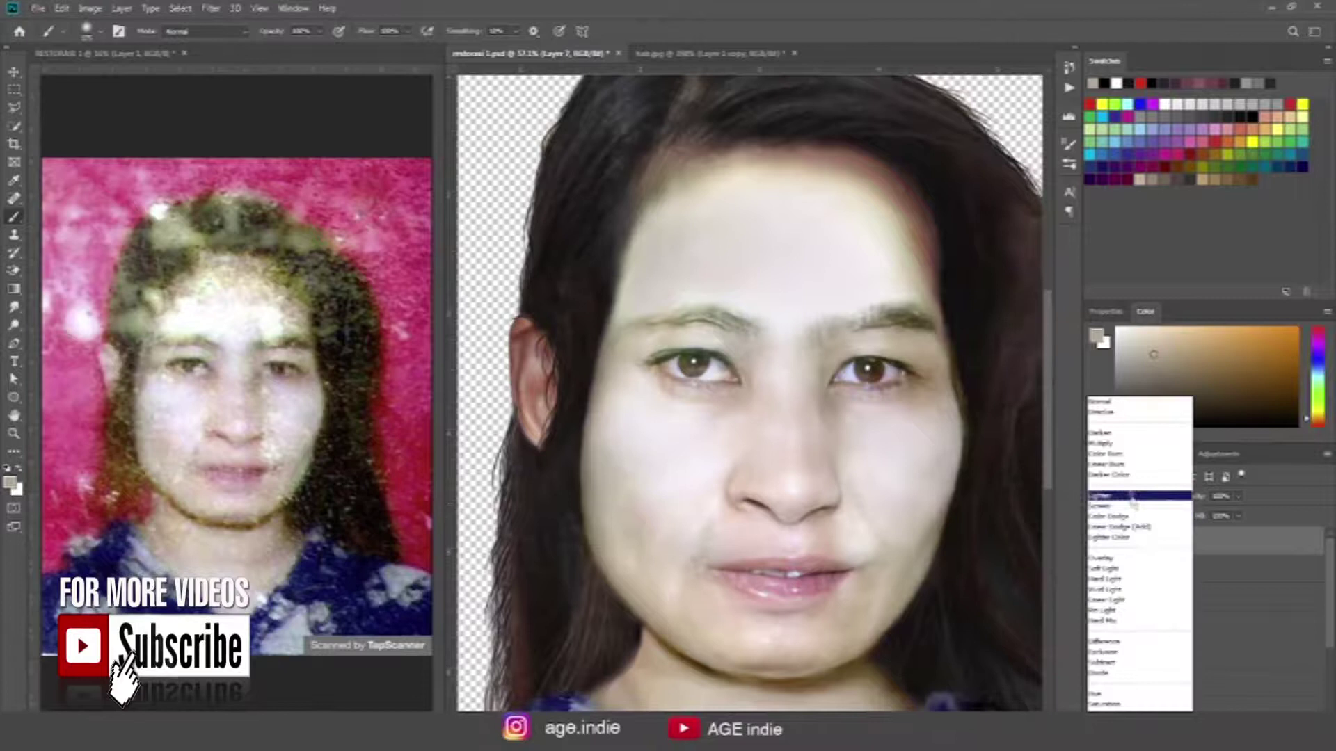
left_click(1106, 558)
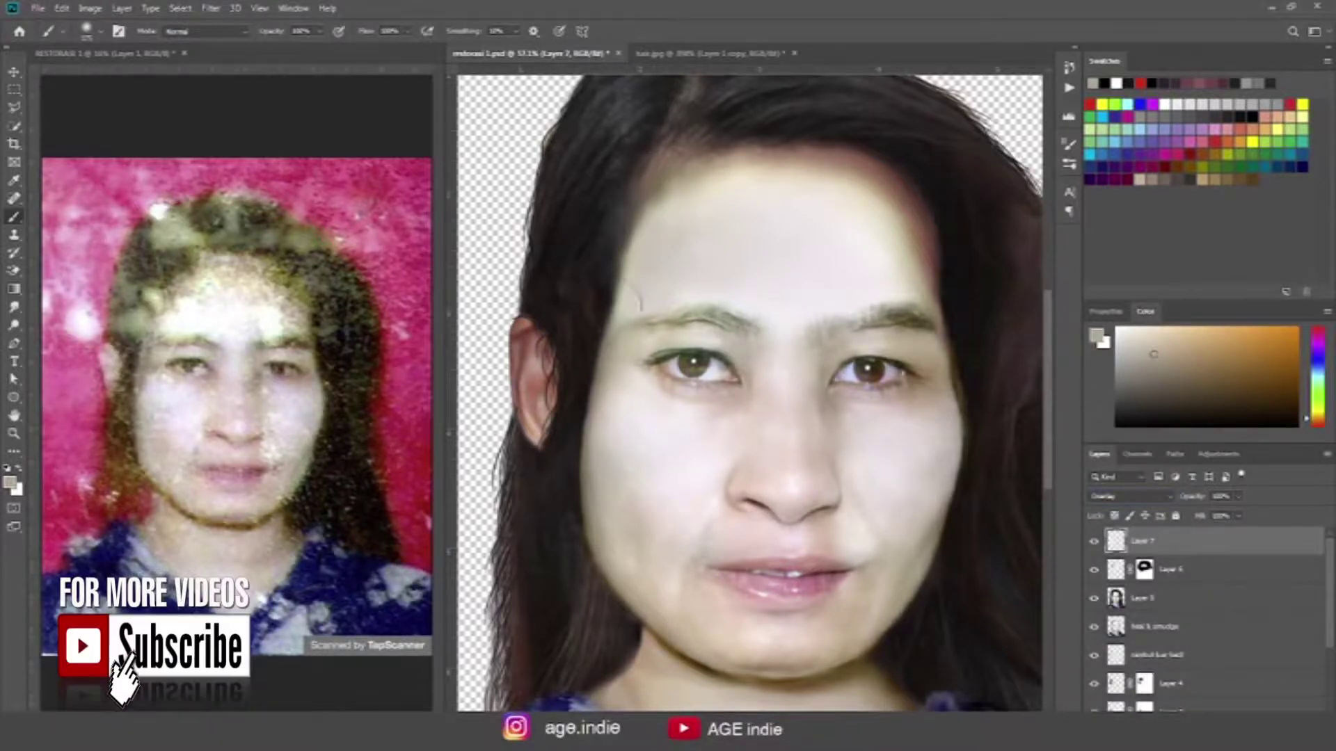
key("d")
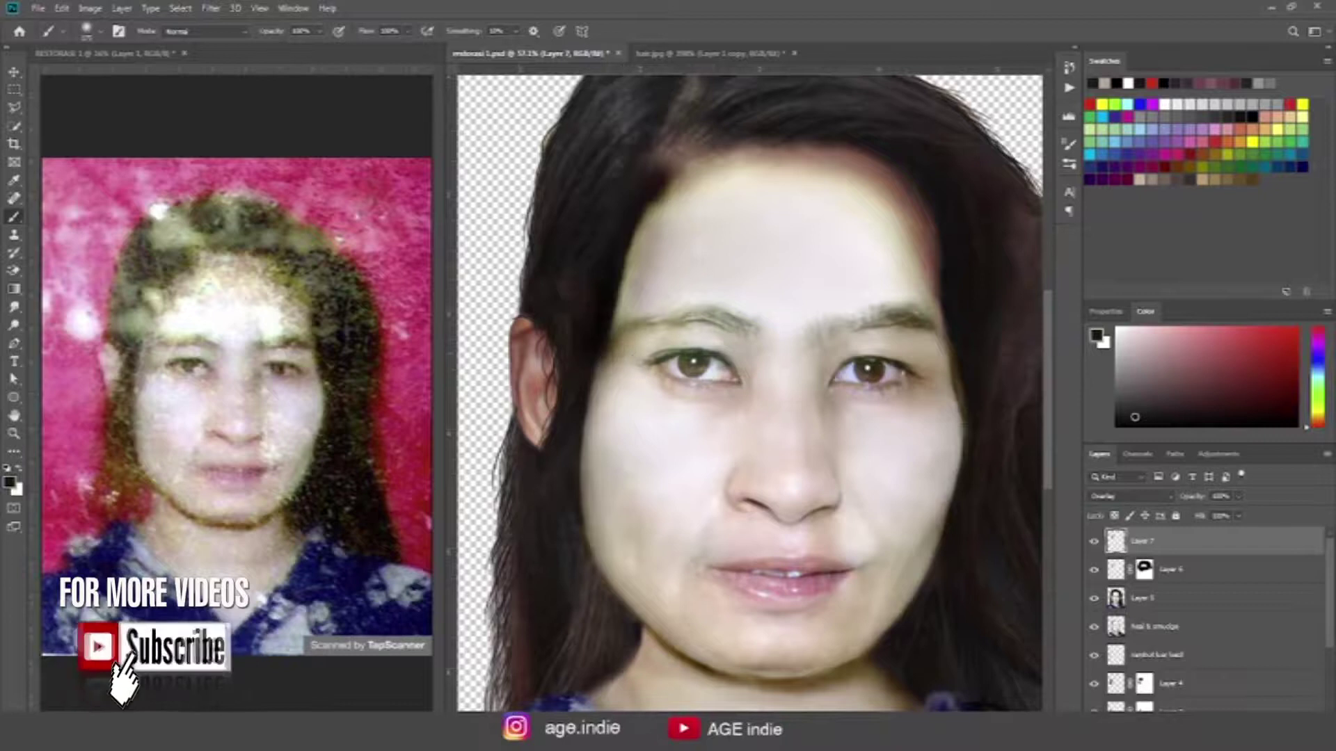
left_click_drag(688, 139, 619, 209)
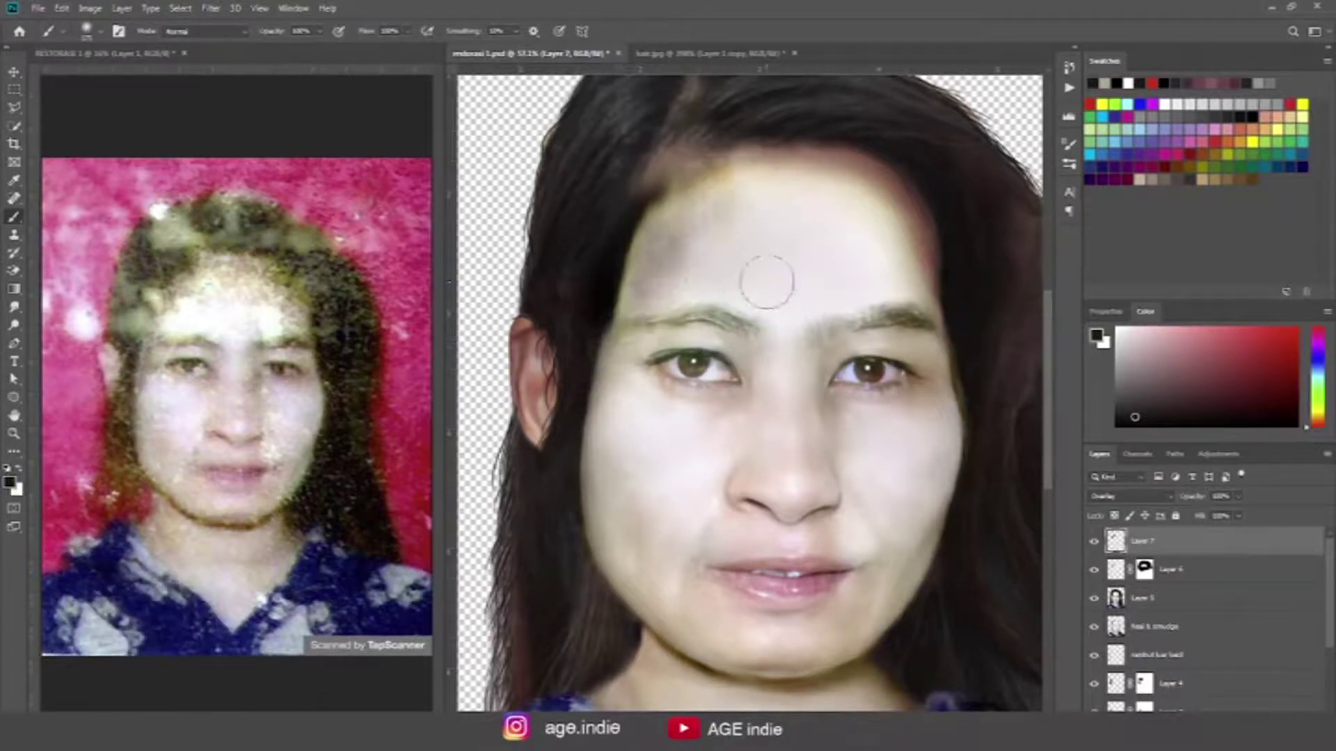
left_click(1214, 737)
mouse_move(647, 209)
left_mouse_down()
mouse_move(761, 203)
mouse_move(640, 292)
left_mouse_up()
key("x")
key("x")
key("x")
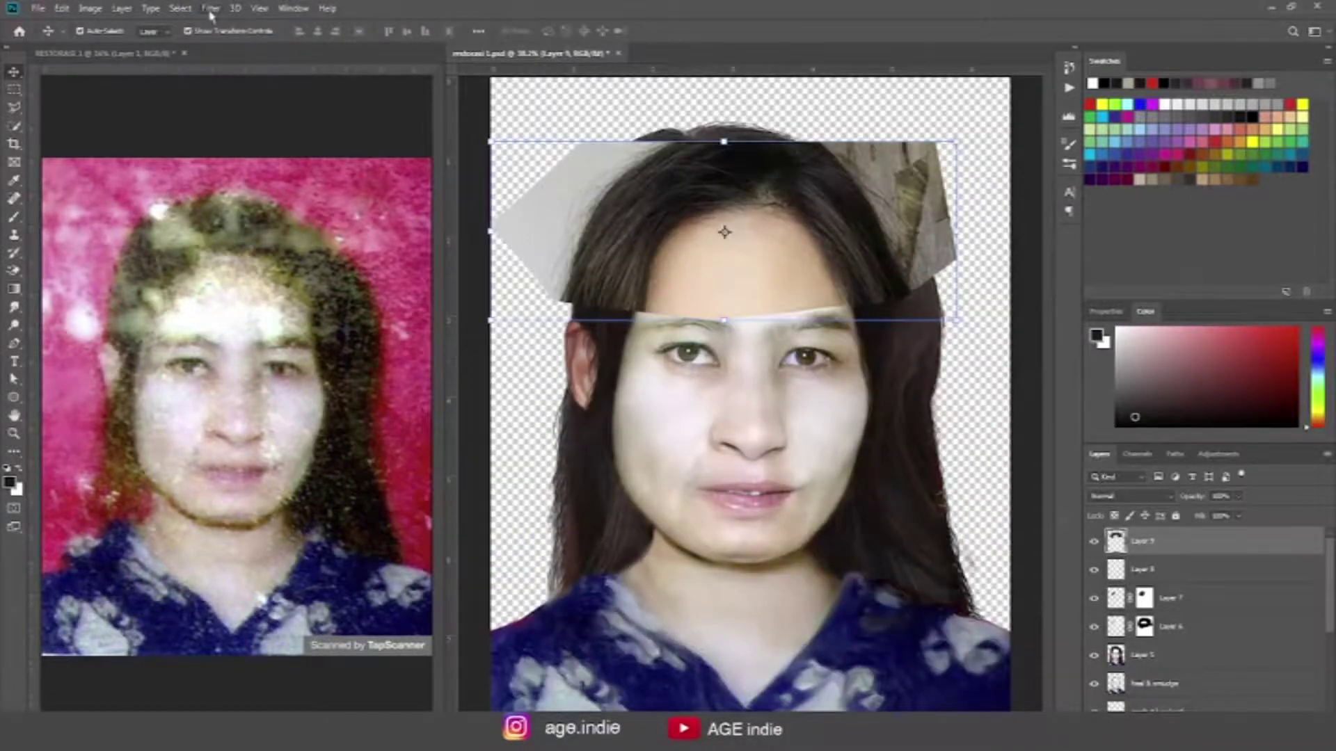
Step: Liquify the hair, pushing its top and left hairline edges over the light patch
left_click(210, 9)
left_click(230, 111)
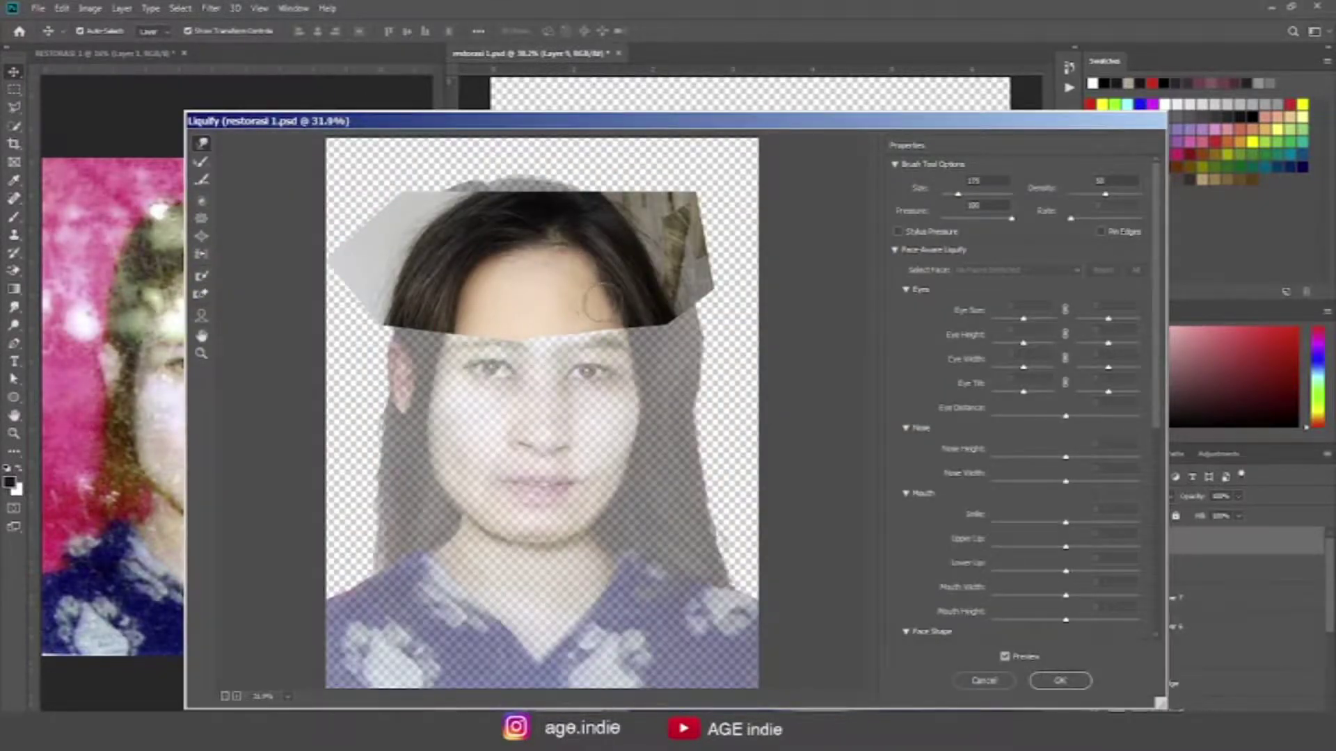
mouse_move(612, 264)
left_mouse_down()
mouse_move(595, 275)
mouse_move(618, 289)
mouse_move(581, 292)
mouse_move(606, 278)
mouse_move(592, 306)
mouse_move(647, 306)
mouse_move(578, 293)
mouse_move(602, 301)
left_mouse_up()
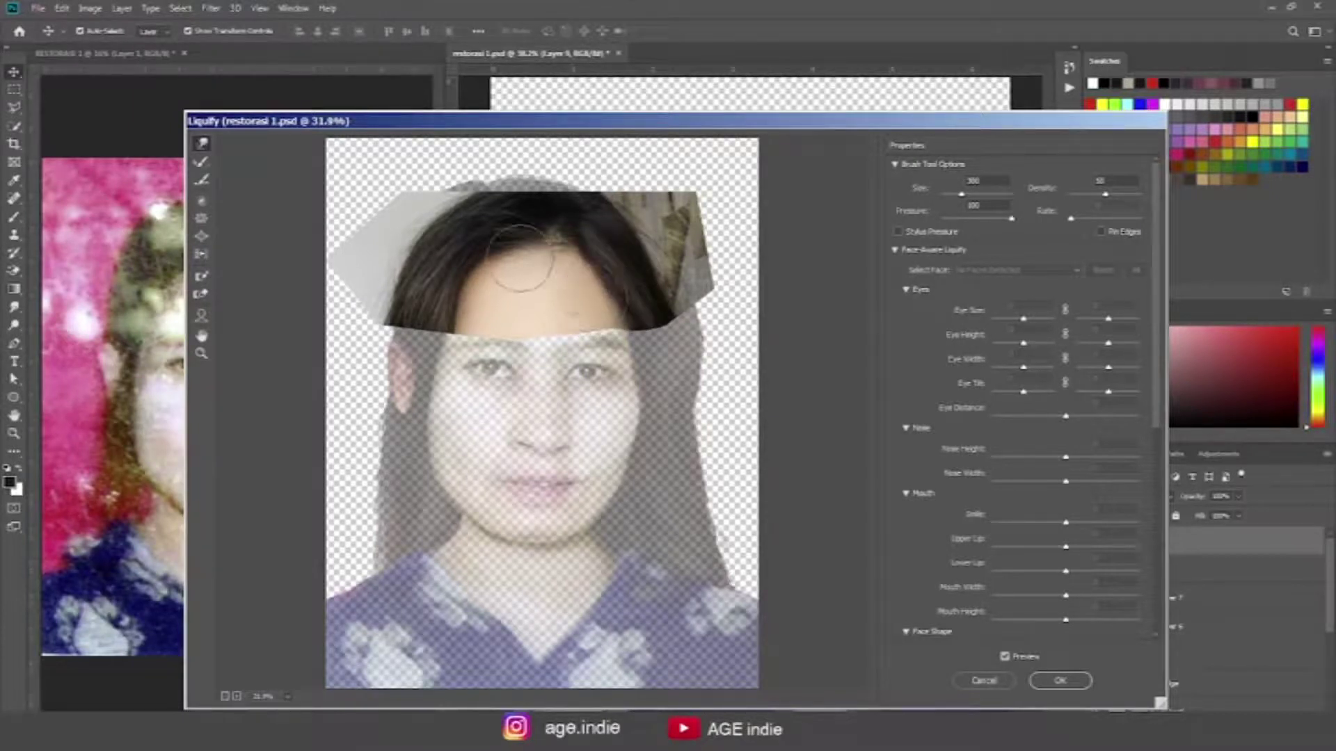
mouse_move(513, 248)
left_mouse_down()
mouse_move(523, 254)
mouse_move(466, 278)
mouse_move(501, 251)
mouse_move(508, 285)
mouse_move(528, 208)
mouse_move(529, 264)
left_mouse_up()
mouse_move(459, 327)
left_mouse_down()
mouse_move(487, 292)
mouse_move(450, 317)
left_mouse_up()
mouse_move(502, 208)
left_mouse_down()
mouse_move(522, 194)
mouse_move(556, 201)
mouse_move(619, 264)
mouse_move(631, 252)
left_mouse_up()
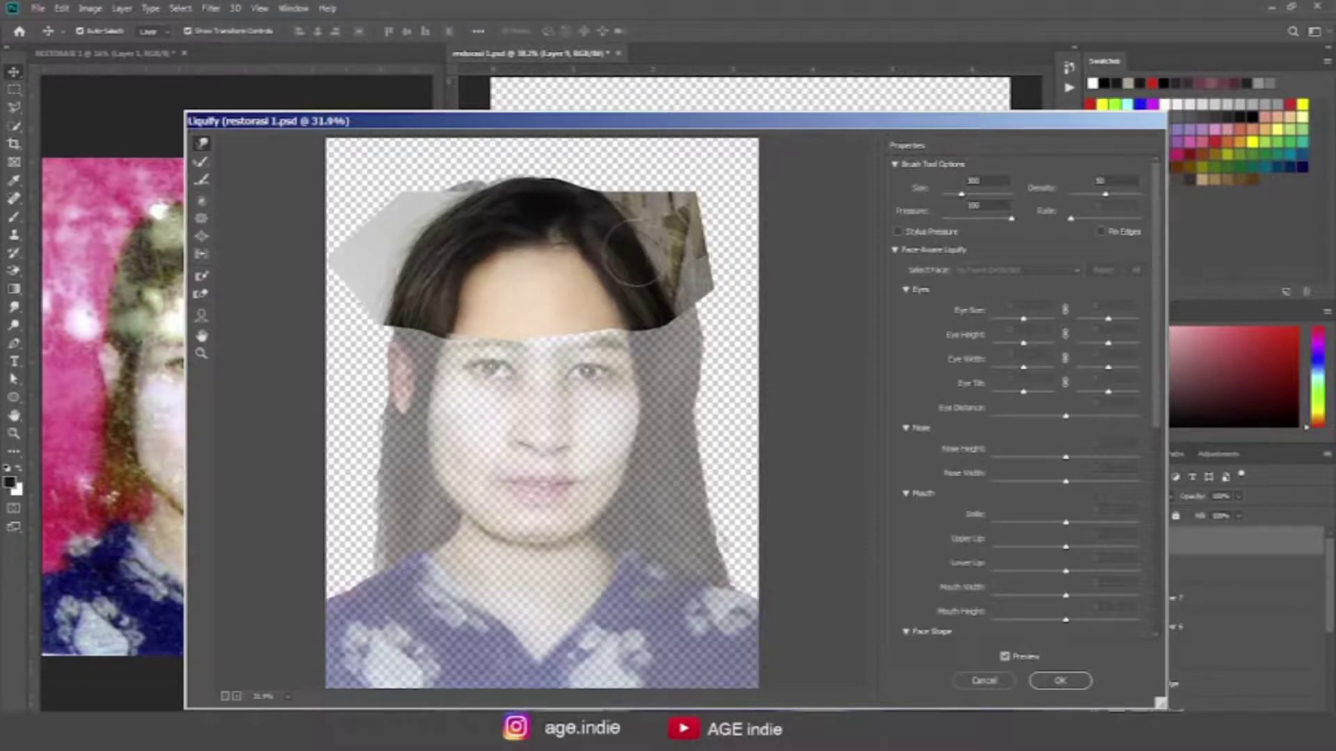
left_click_drag(404, 317, 379, 334)
left_click(1060, 680)
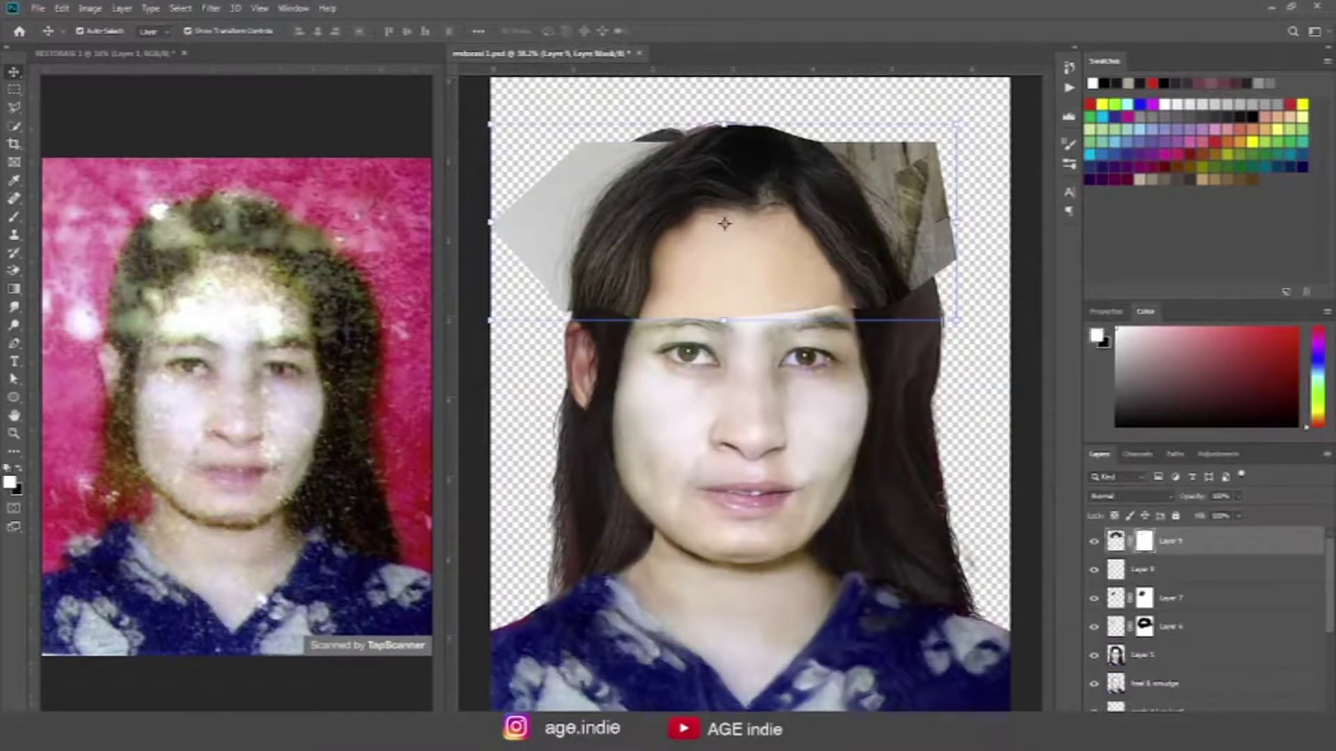
Step: Mask hair Layer 9, hiding the upper-left grey patch and revealing the blue collar
key("b")
key("x")
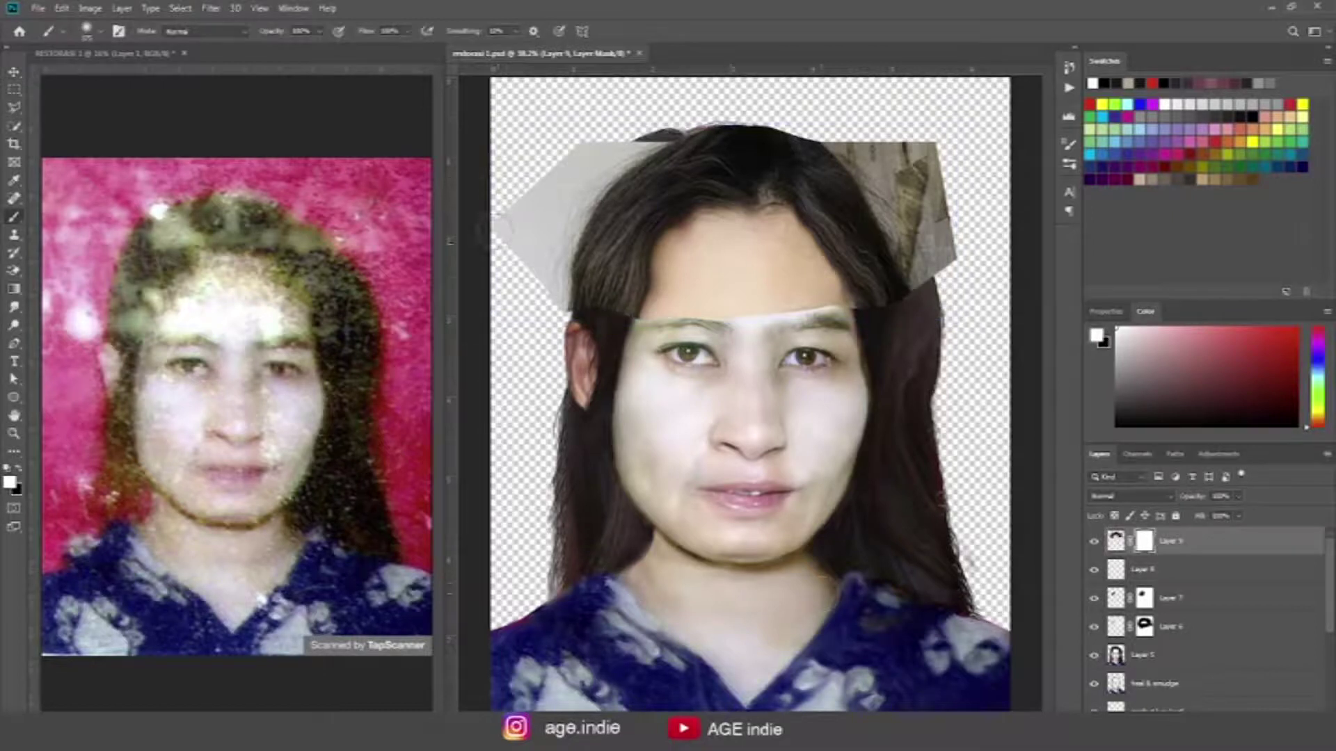
key("x")
left_click_drag(518, 173, 514, 243)
mouse_move(560, 160)
left_mouse_down()
mouse_move(536, 237)
mouse_move(546, 292)
mouse_move(563, 268)
left_mouse_up()
left_click_drag(557, 614, 613, 630)
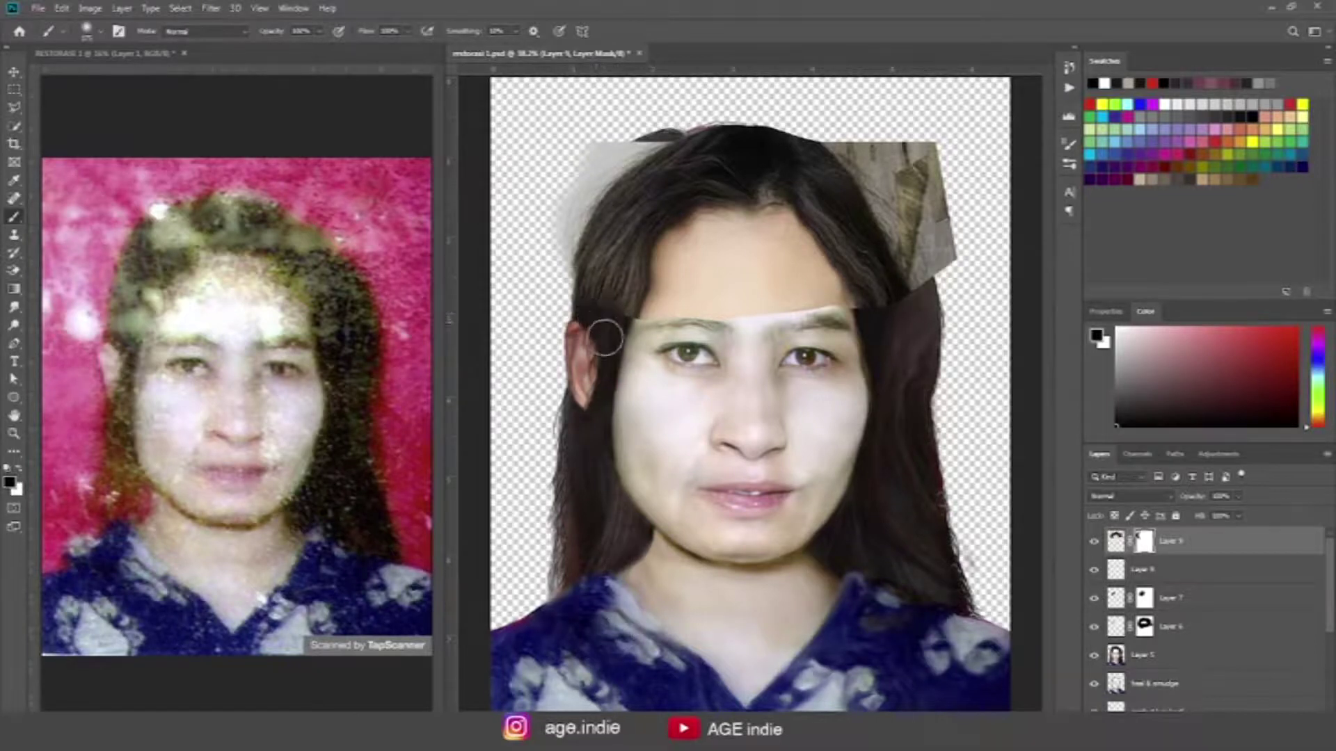
left_click_drag(689, 281, 654, 303)
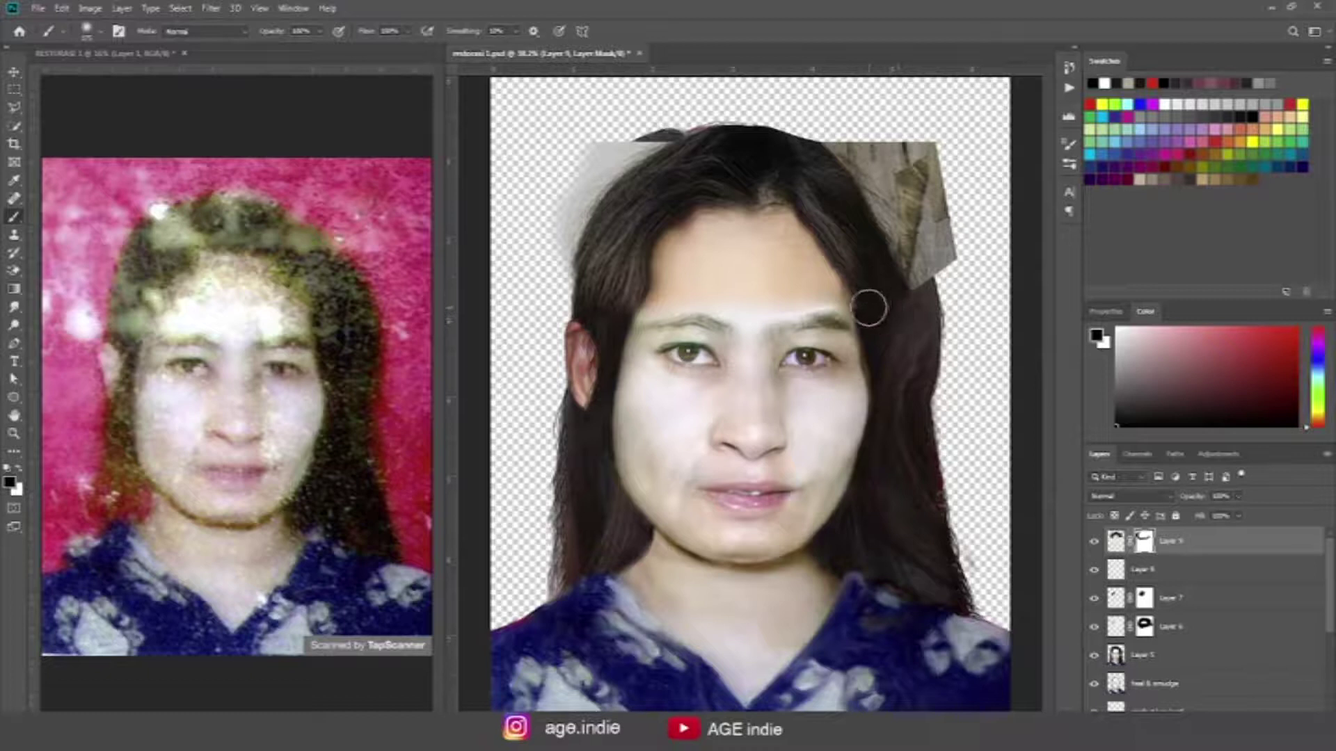
Step: Hide the grey patches right and left of the hair and soften the crown edge
left_click_drag(897, 288, 948, 258)
left_click_drag(943, 178, 786, 135)
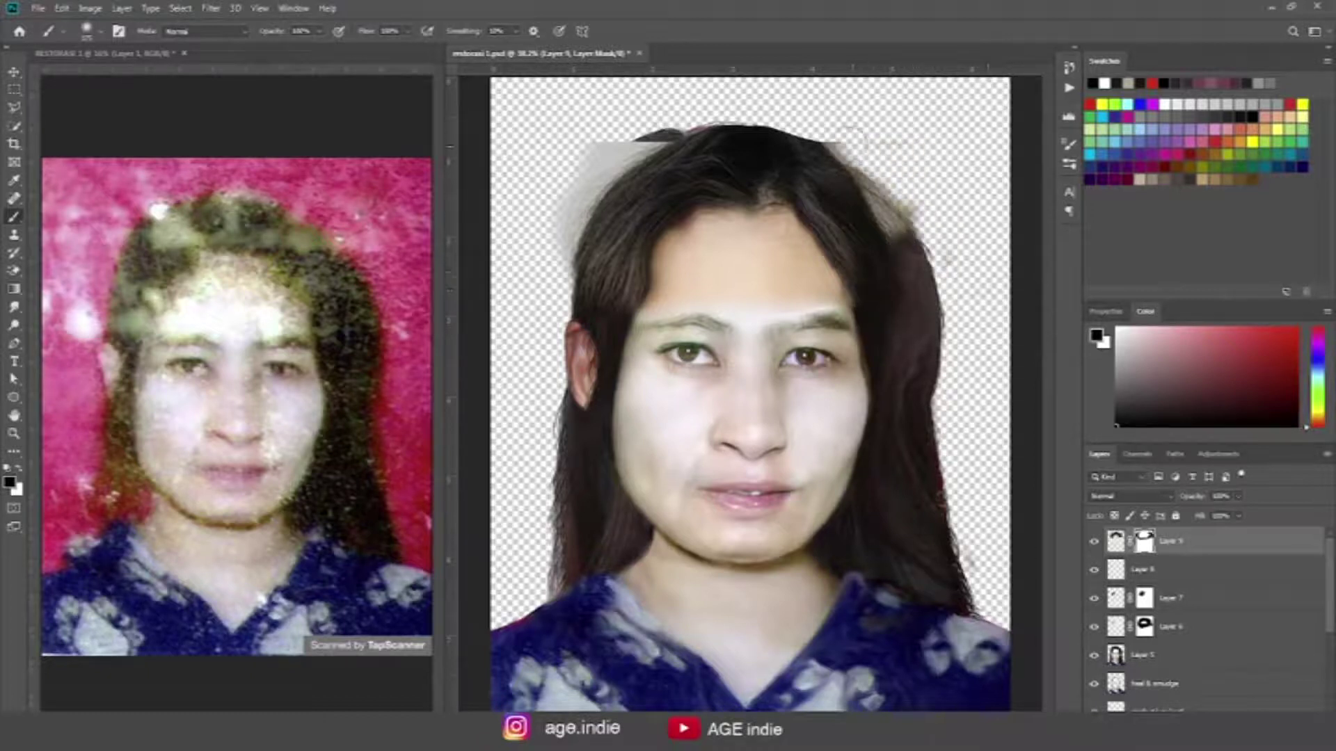
left_click_drag(953, 195, 869, 209)
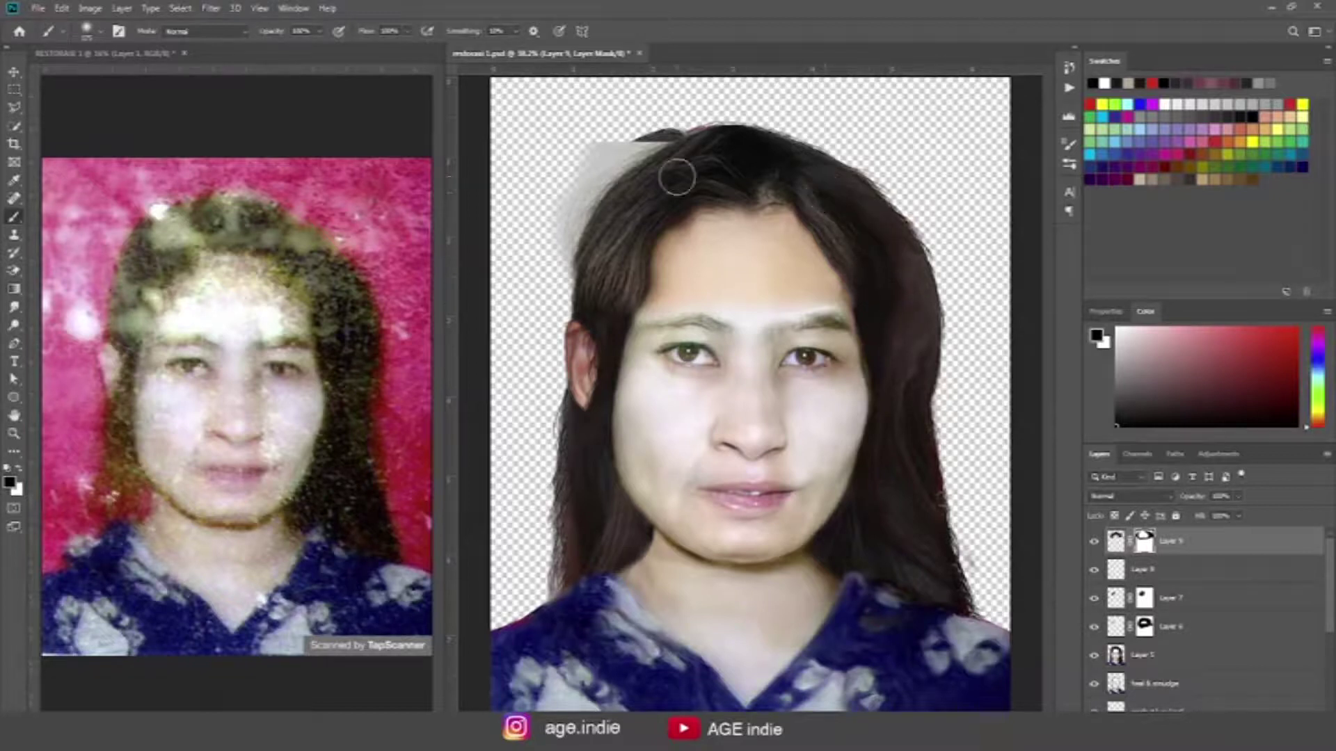
left_click_drag(668, 160, 584, 202)
left_click_drag(689, 109, 590, 310)
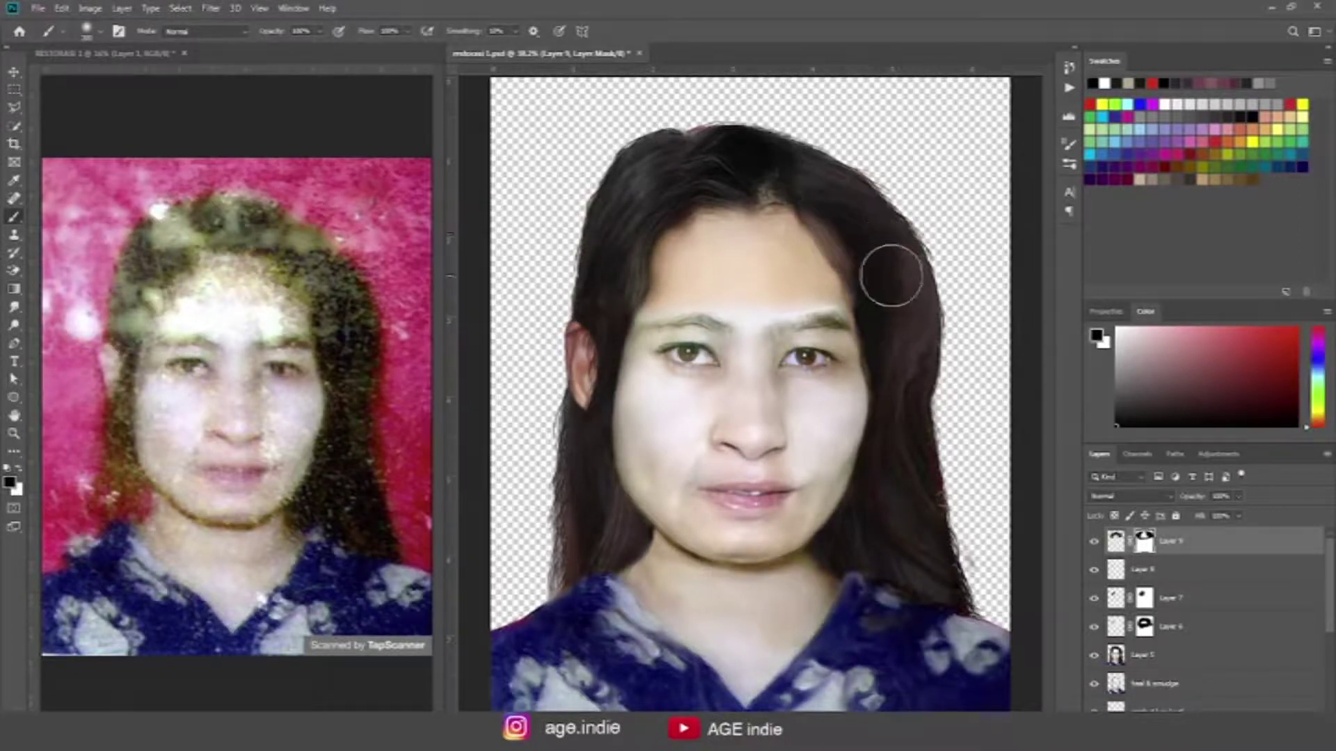
left_click_drag(763, 152, 786, 160)
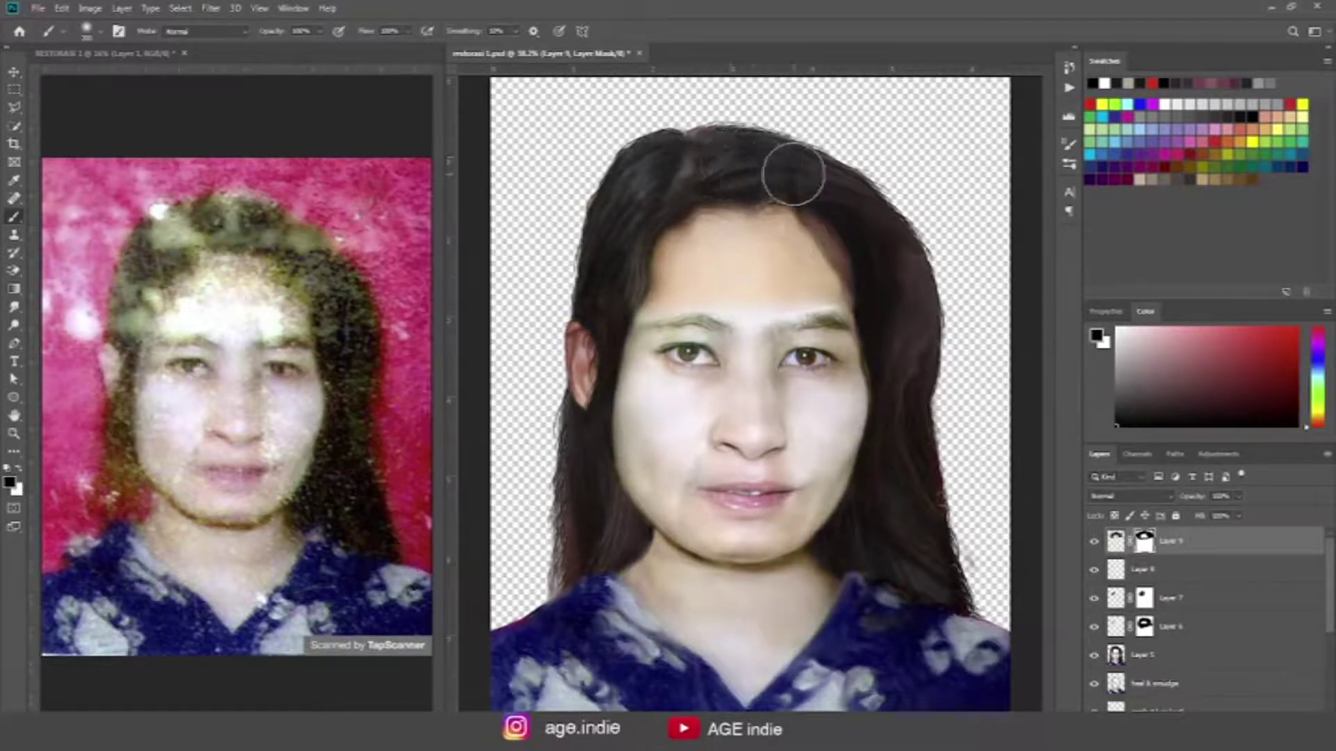
mouse_move(786, 160)
left_mouse_down()
mouse_move(825, 185)
mouse_move(905, 288)
left_mouse_up()
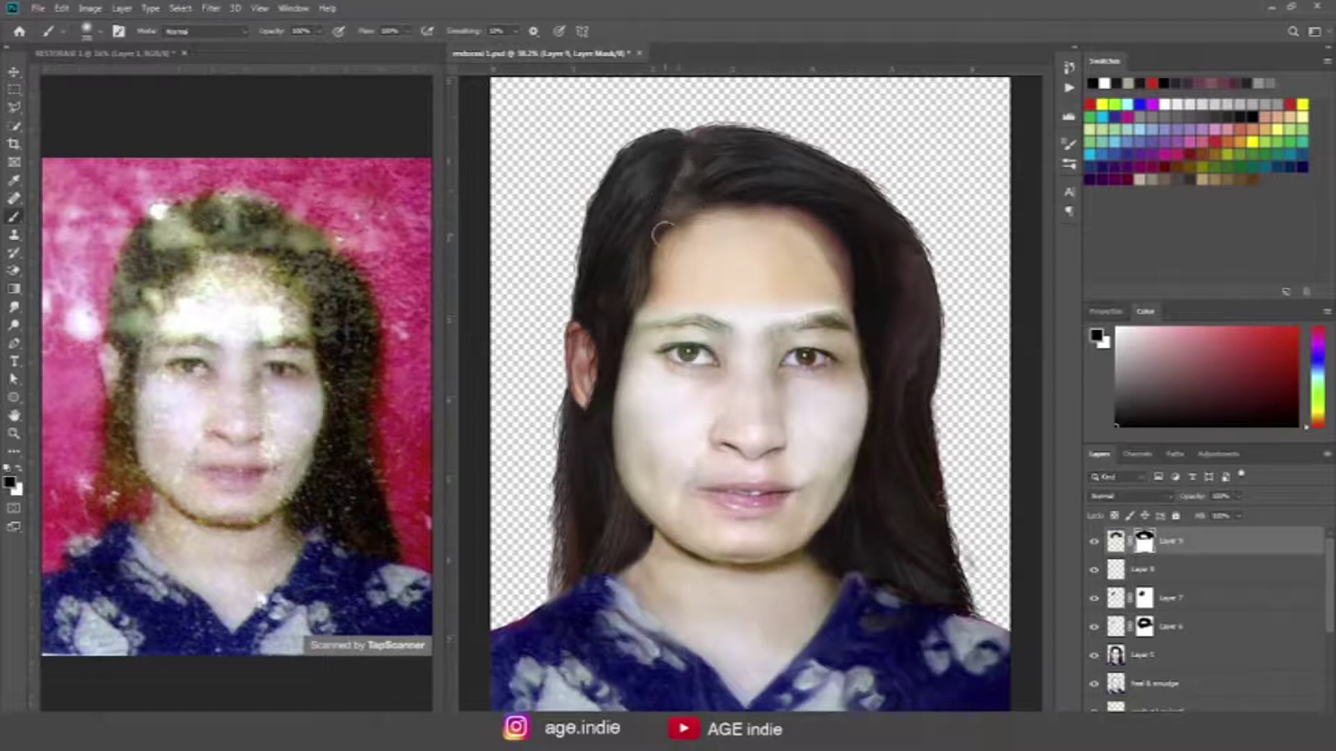
Step: Blend the hairline at the parting, alternating black and white at lower brush opacity
left_click_drag(676, 182, 652, 248)
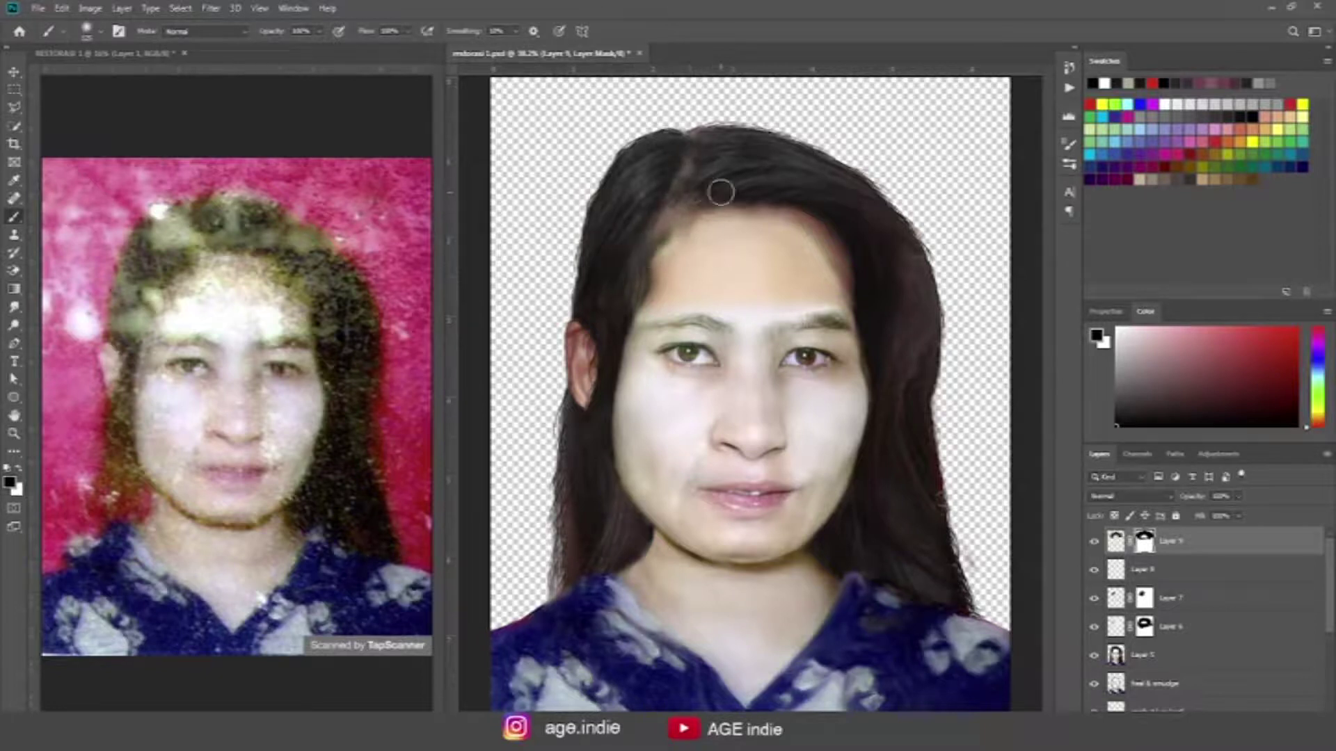
key("x")
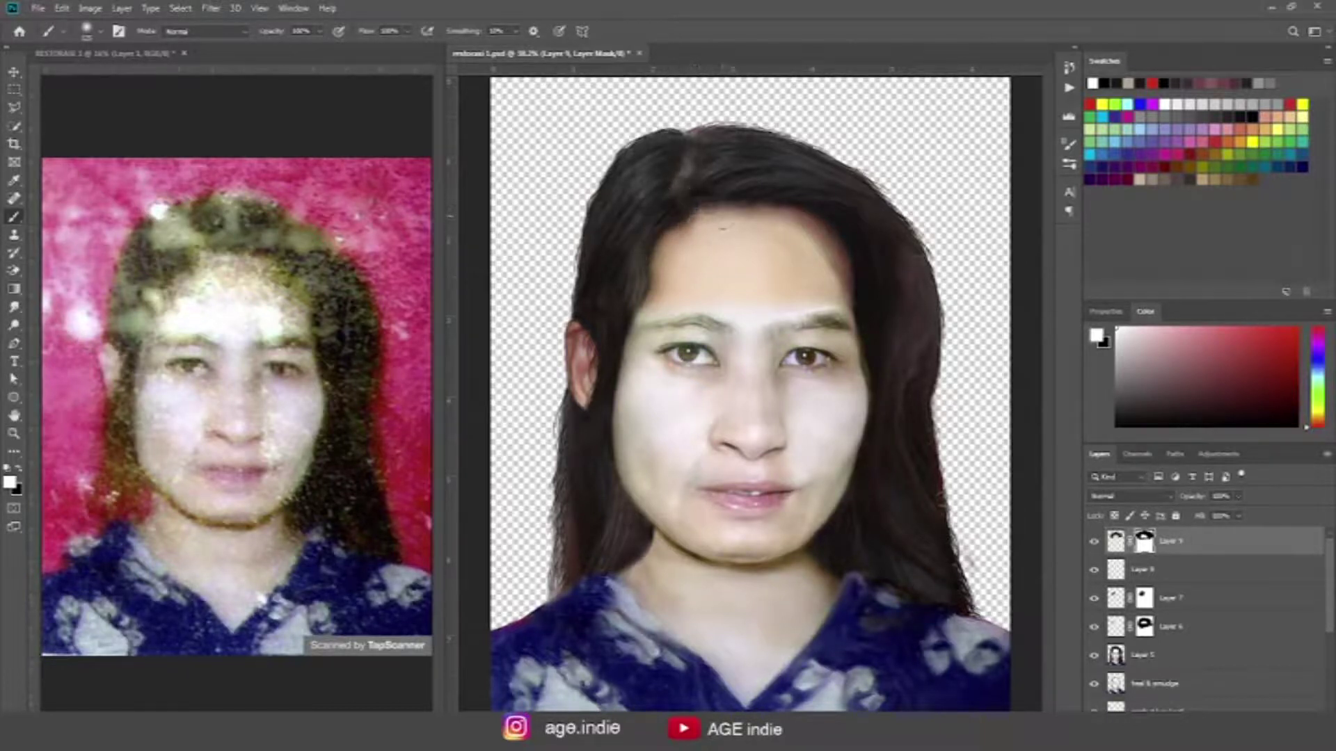
key("x")
mouse_move(678, 185)
left_mouse_down()
mouse_move(680, 212)
mouse_move(704, 186)
mouse_move(668, 179)
mouse_move(704, 202)
left_mouse_up()
key("x")
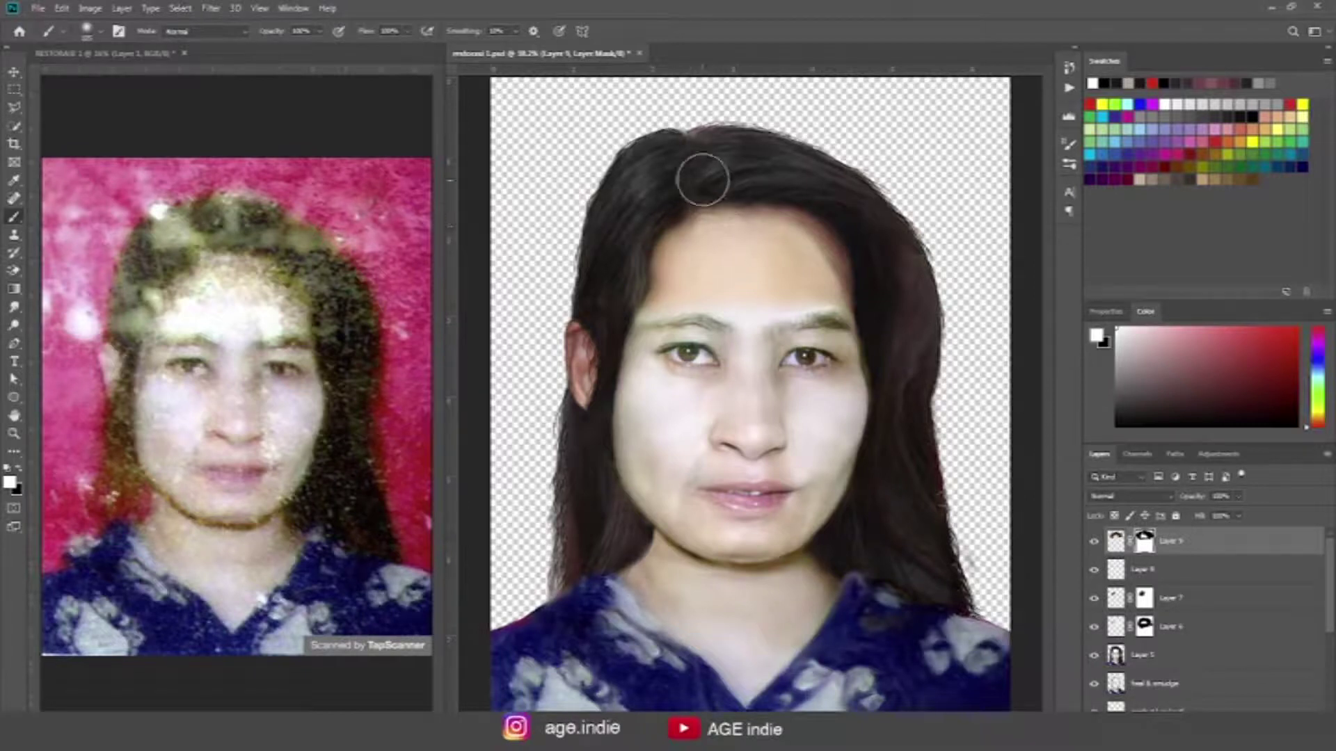
key("x")
left_click(318, 33)
left_click(690, 162)
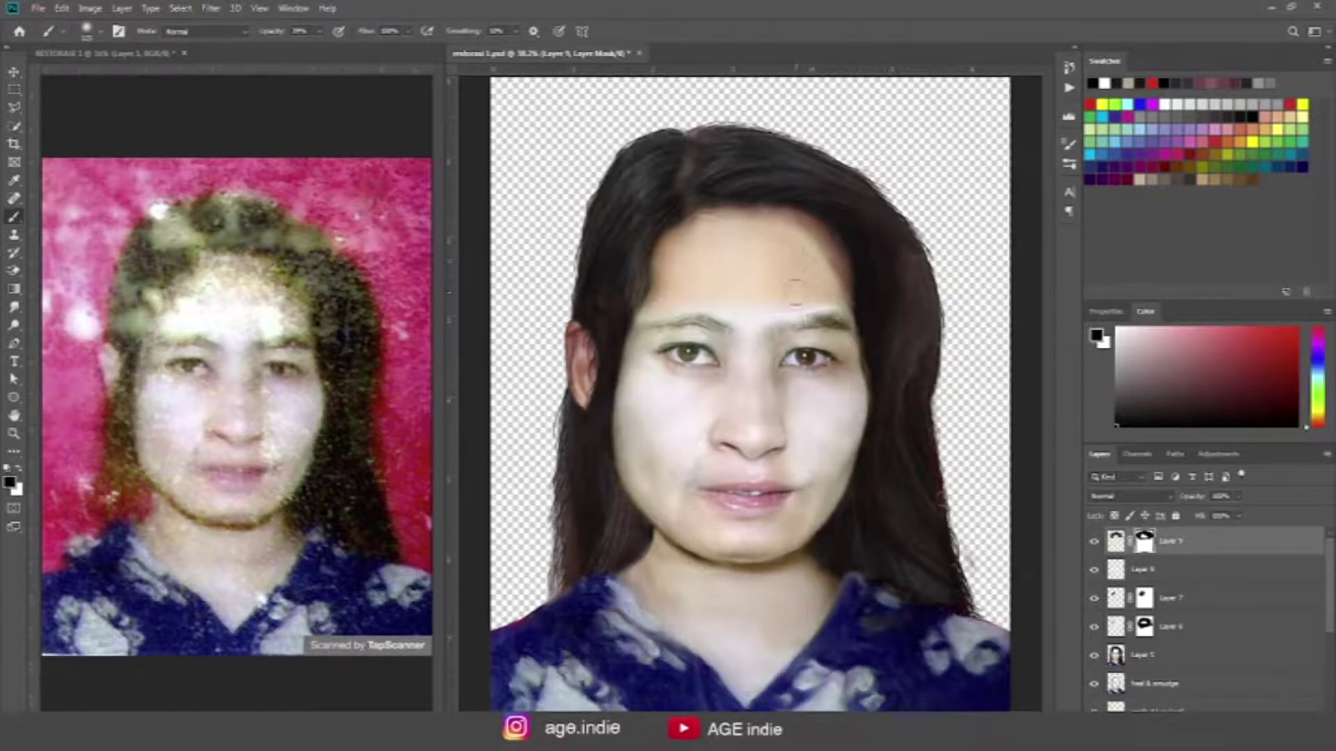
key("x")
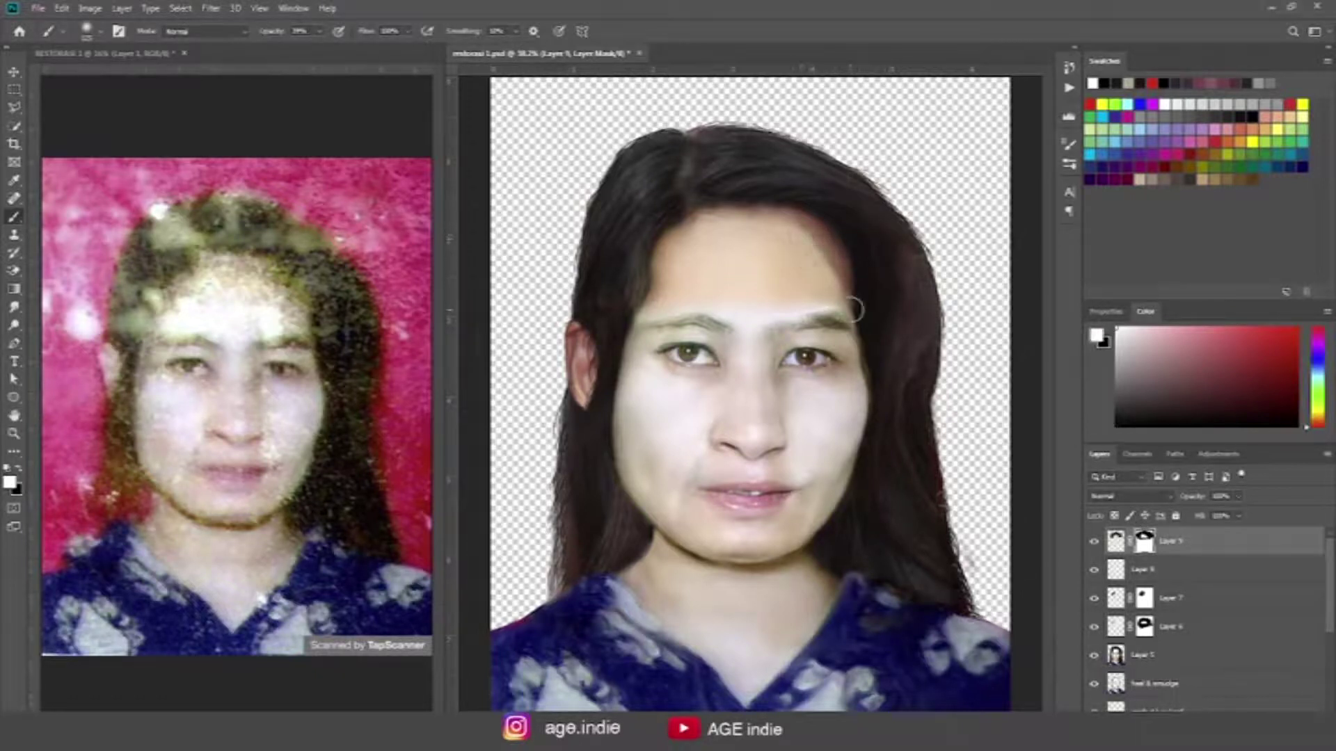
key("x")
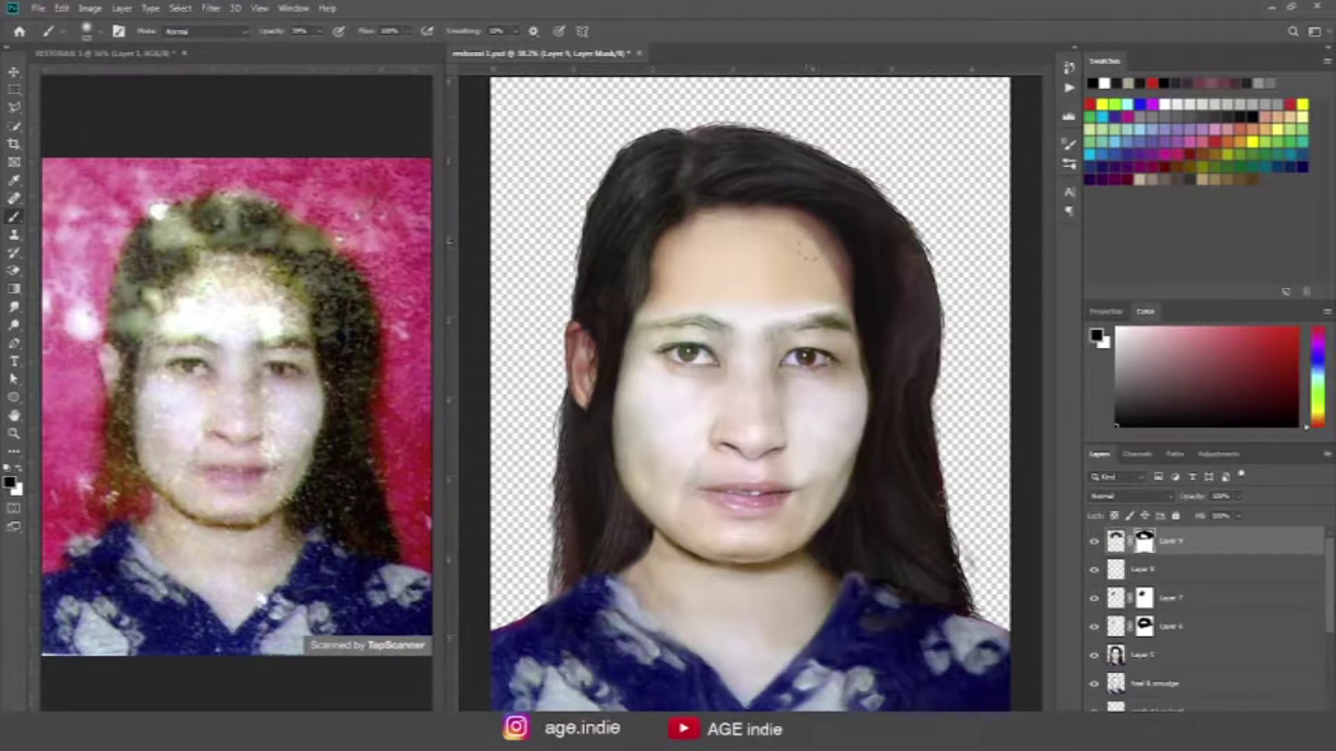
key("x")
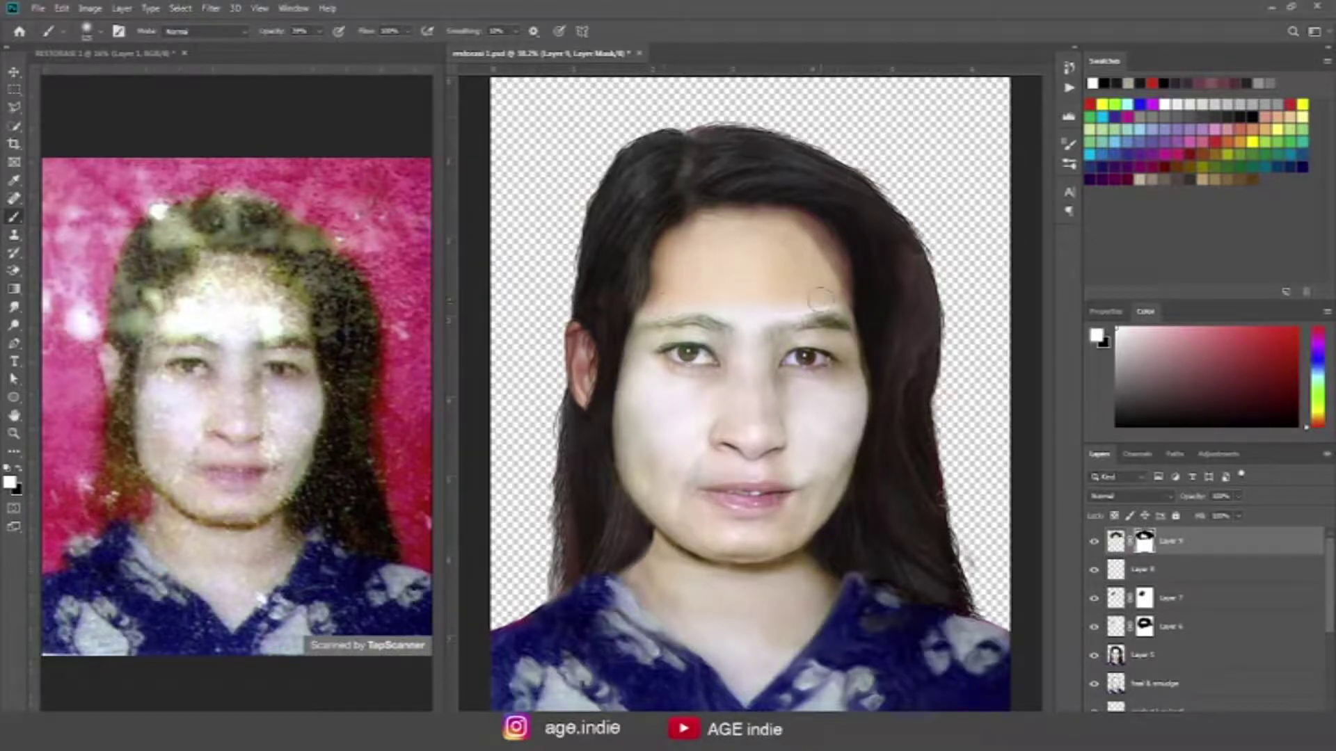
Step: Warp the hair layer's bottom edge down around the face
key("ctrl+t")
left_click(623, 30)
left_click_drag(649, 324, 614, 361)
Step: Warp the hair piece down at the sides around the forehead and commit it
mouse_move(803, 322)
left_mouse_down()
mouse_move(806, 374)
mouse_move(829, 399)
left_mouse_up()
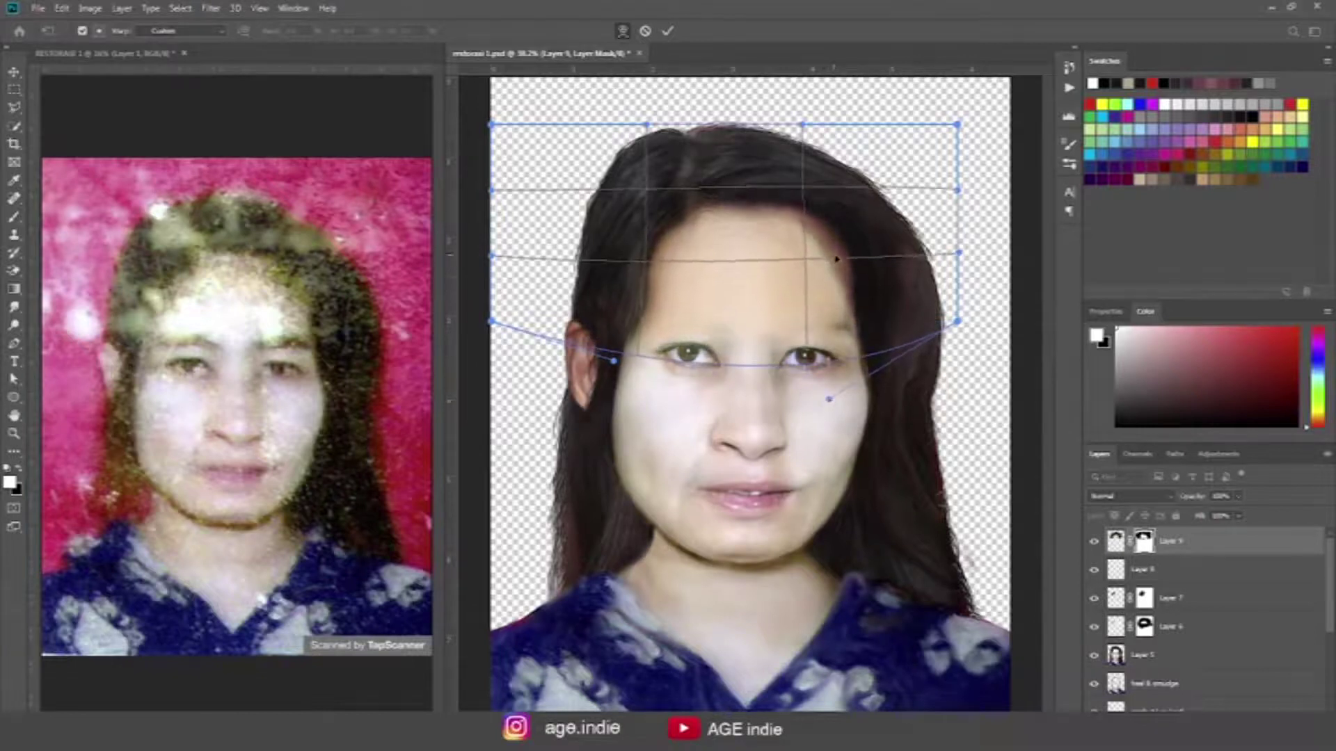
left_click_drag(837, 259, 634, 288)
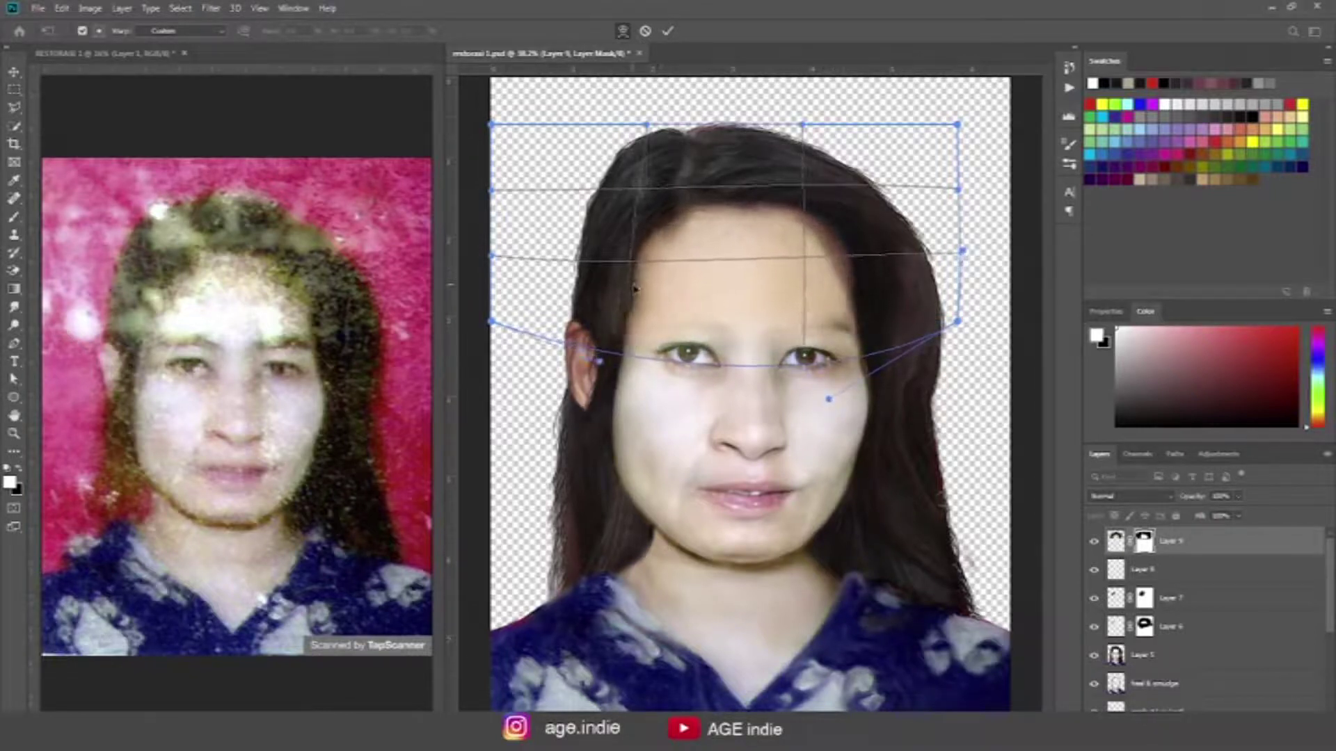
left_click_drag(857, 325, 843, 244)
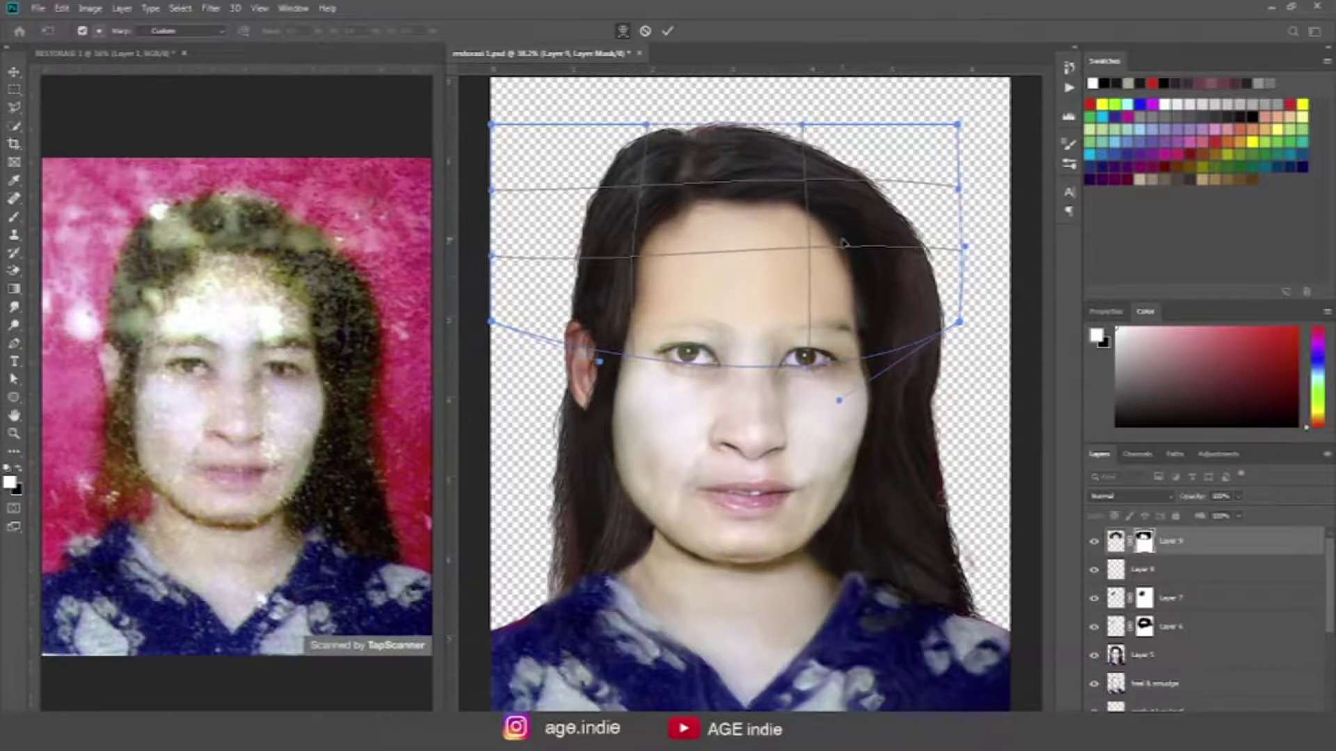
key("Return")
key("b")
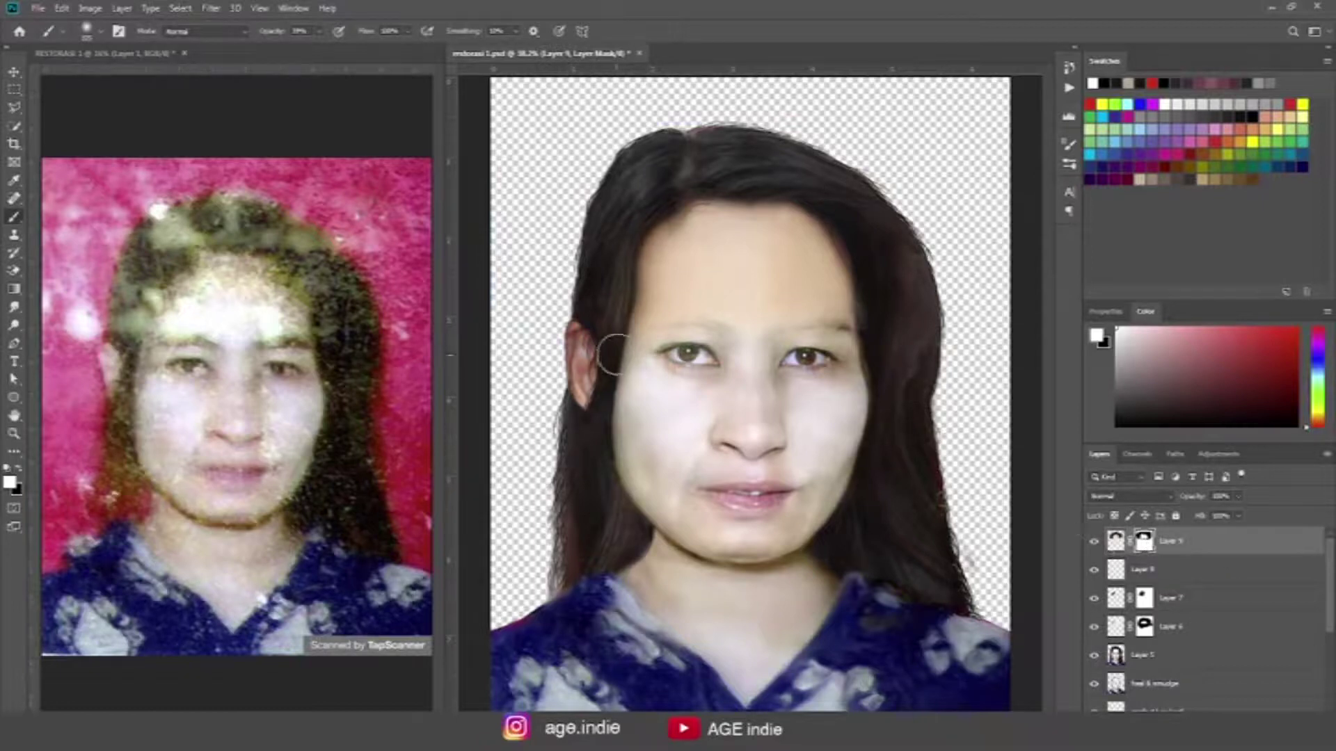
Step: Paint black on Layer 9's mask along the hairline, right temple and right cheek edge
key("x")
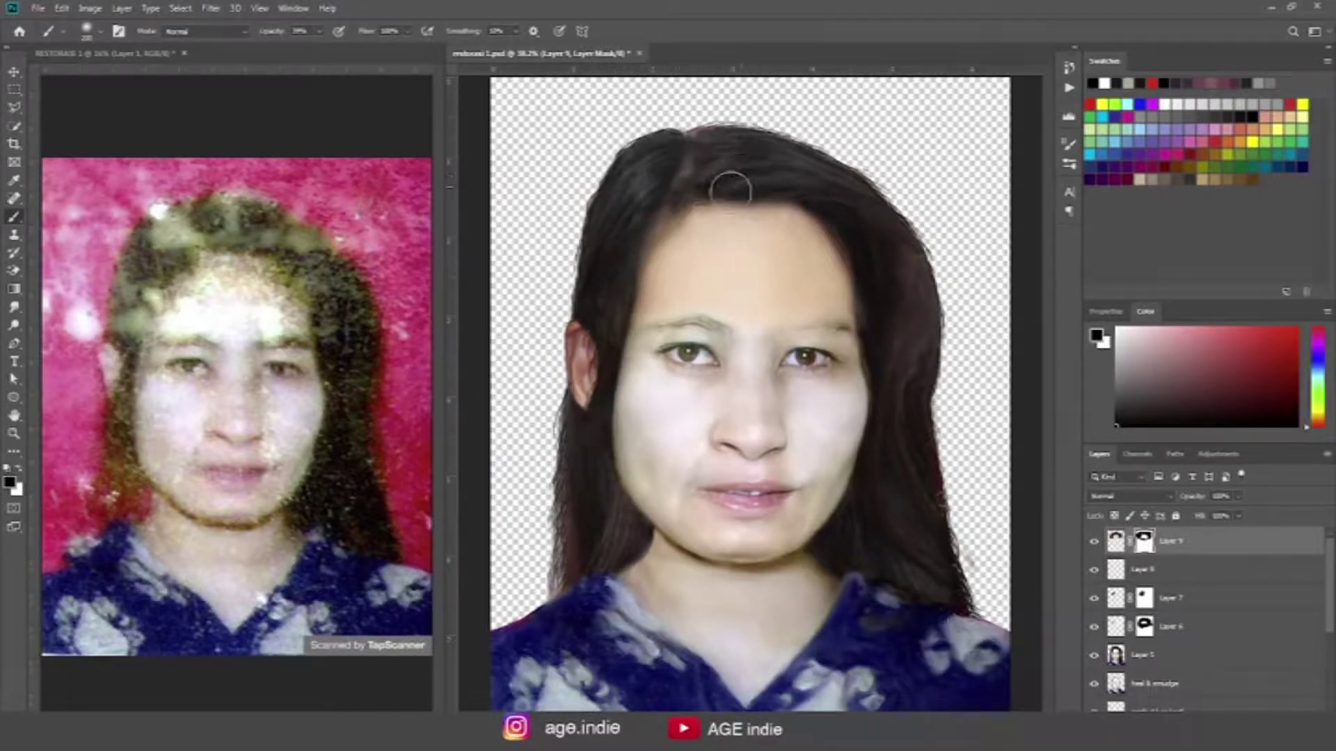
mouse_move(741, 176)
left_mouse_down()
mouse_move(797, 182)
mouse_move(844, 230)
mouse_move(874, 324)
mouse_move(908, 366)
mouse_move(798, 194)
mouse_move(861, 330)
left_mouse_up()
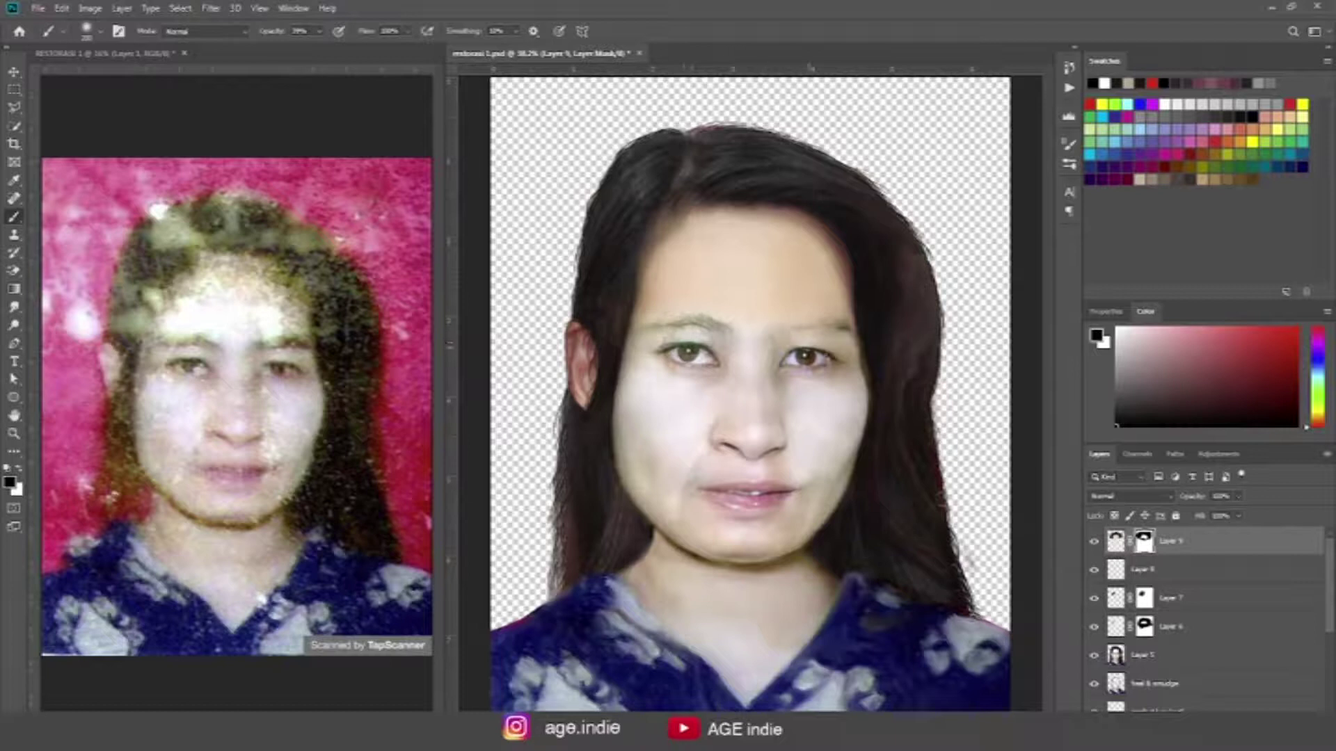
left_click_drag(874, 334, 865, 285)
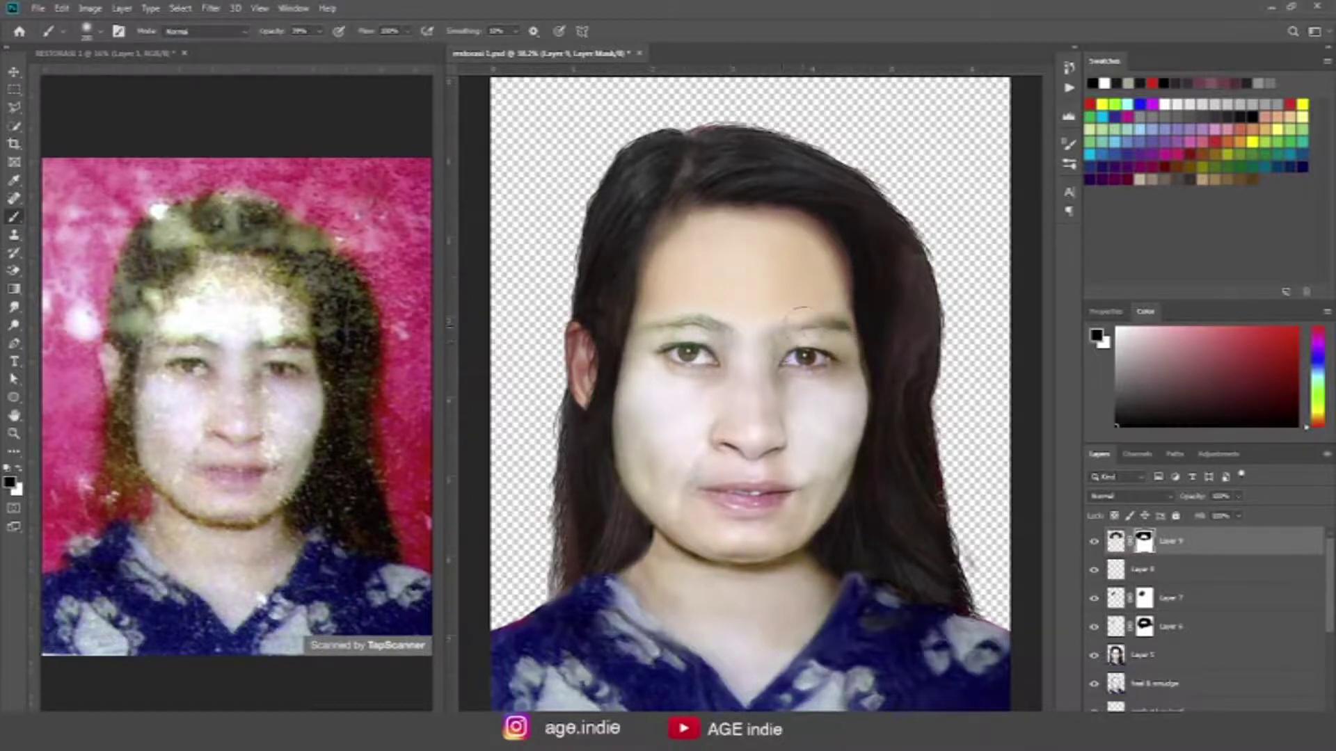
left_click_drag(878, 348, 873, 391)
left_click(16, 73)
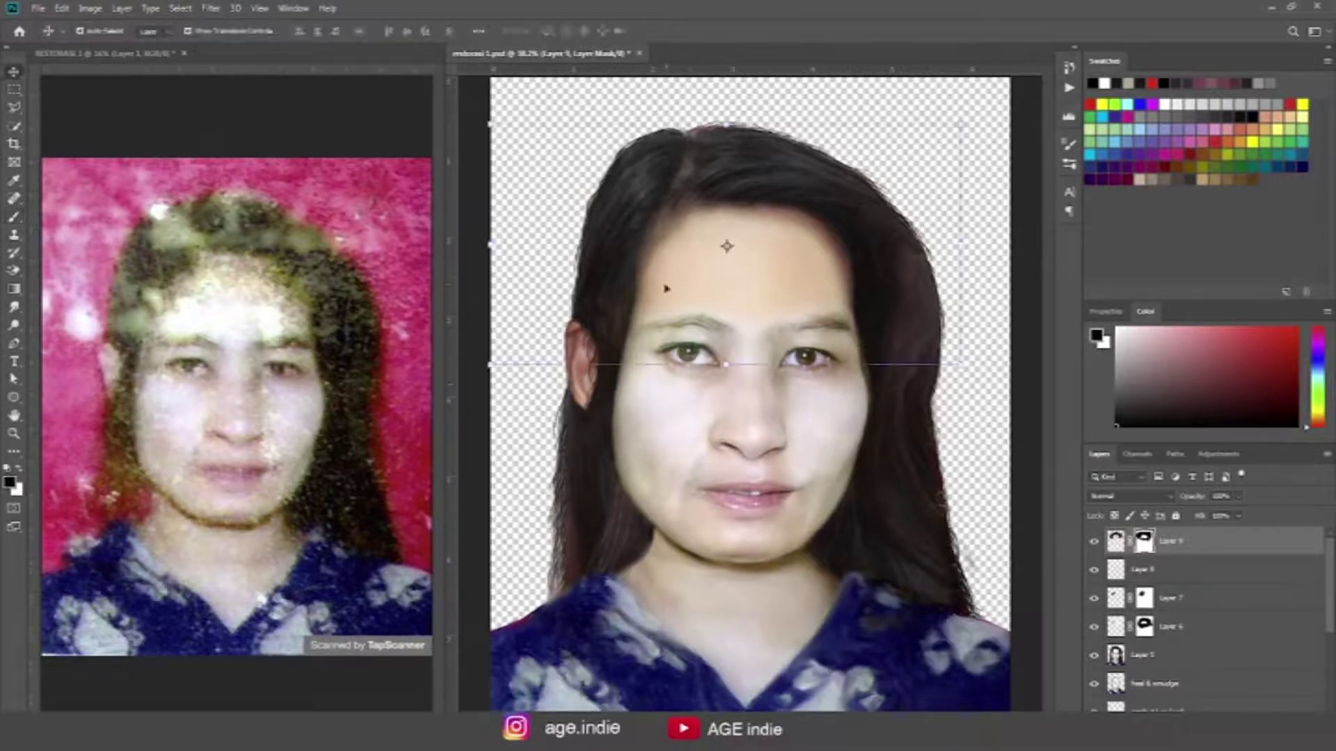
Step: Lower the top layer's saturation, nudge its hue slightly, and save the portrait
key("ctrl+u")
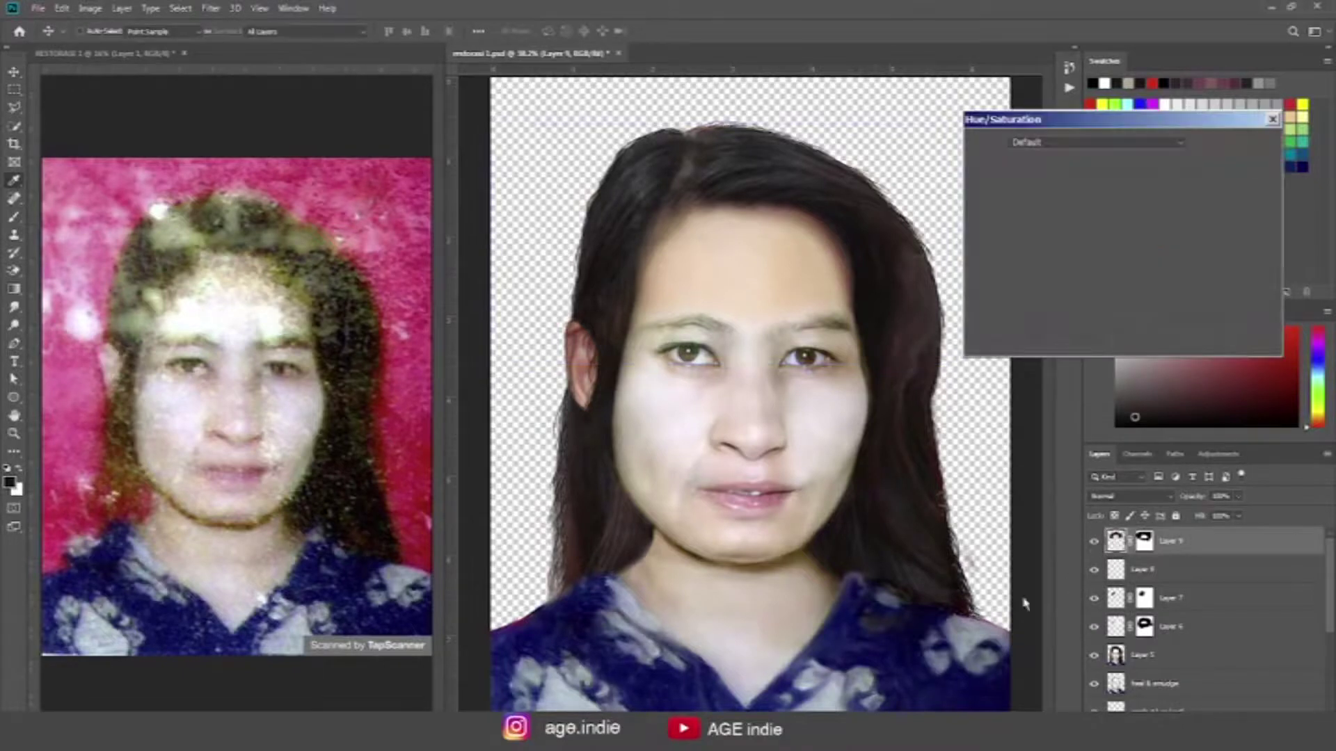
mouse_move(1076, 250)
left_mouse_down()
mouse_move(1051, 252)
mouse_move(1092, 287)
left_mouse_up()
left_click_drag(1090, 214, 1094, 214)
key("Return")
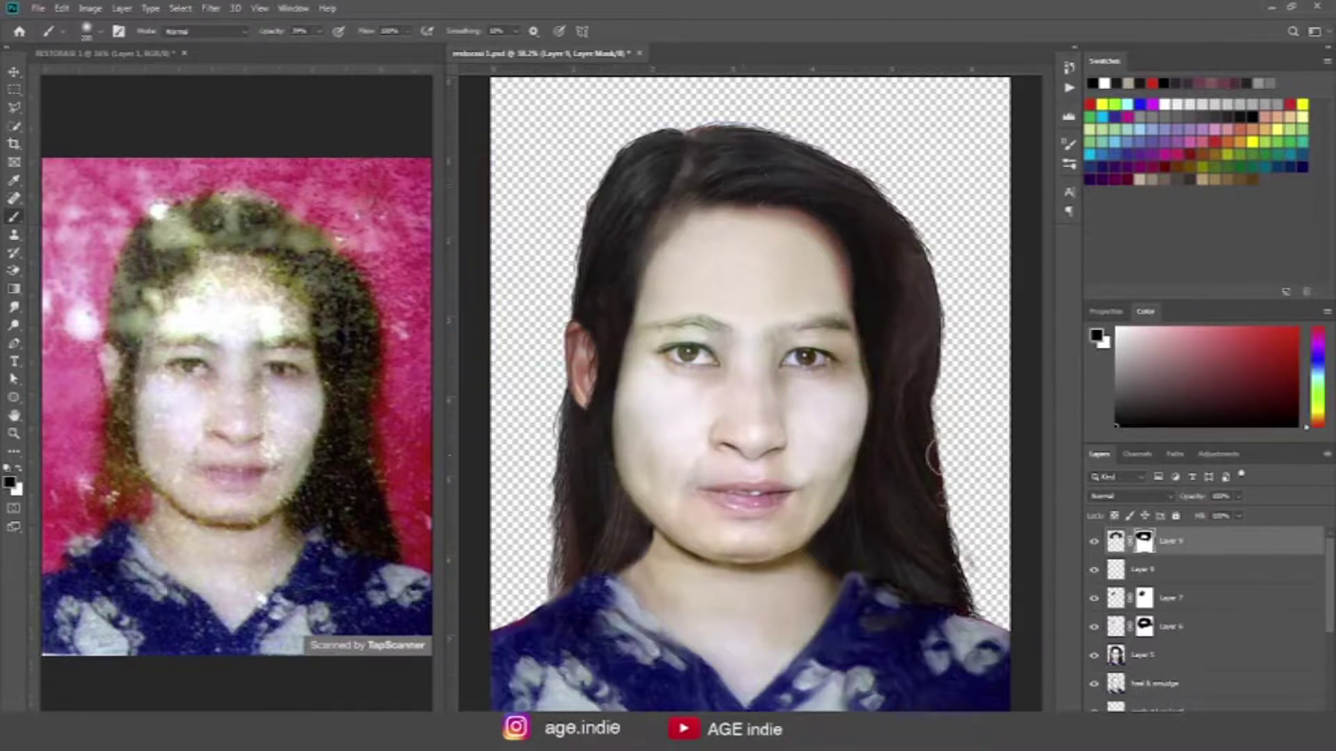
key("ctrl+s")
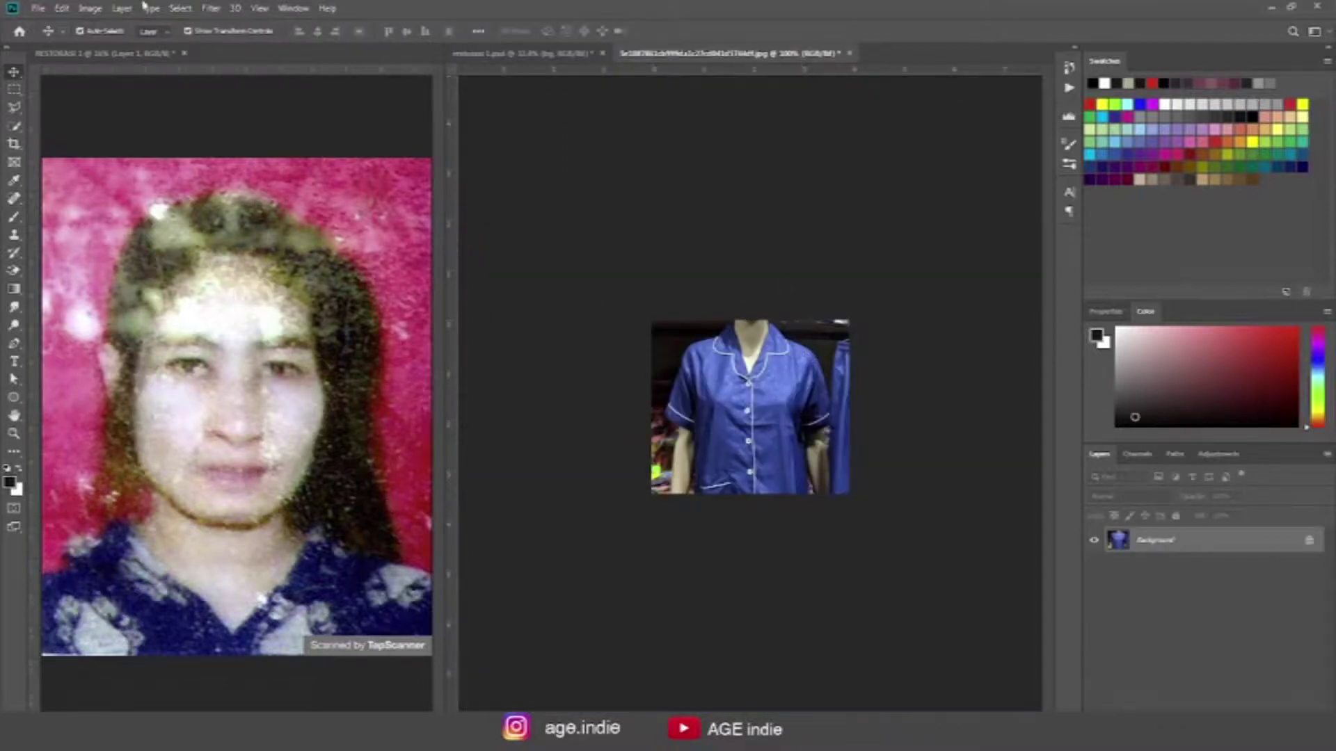
Step: Resize the shirt photo to a resolution of 300 and fit it in view
left_click(91, 9)
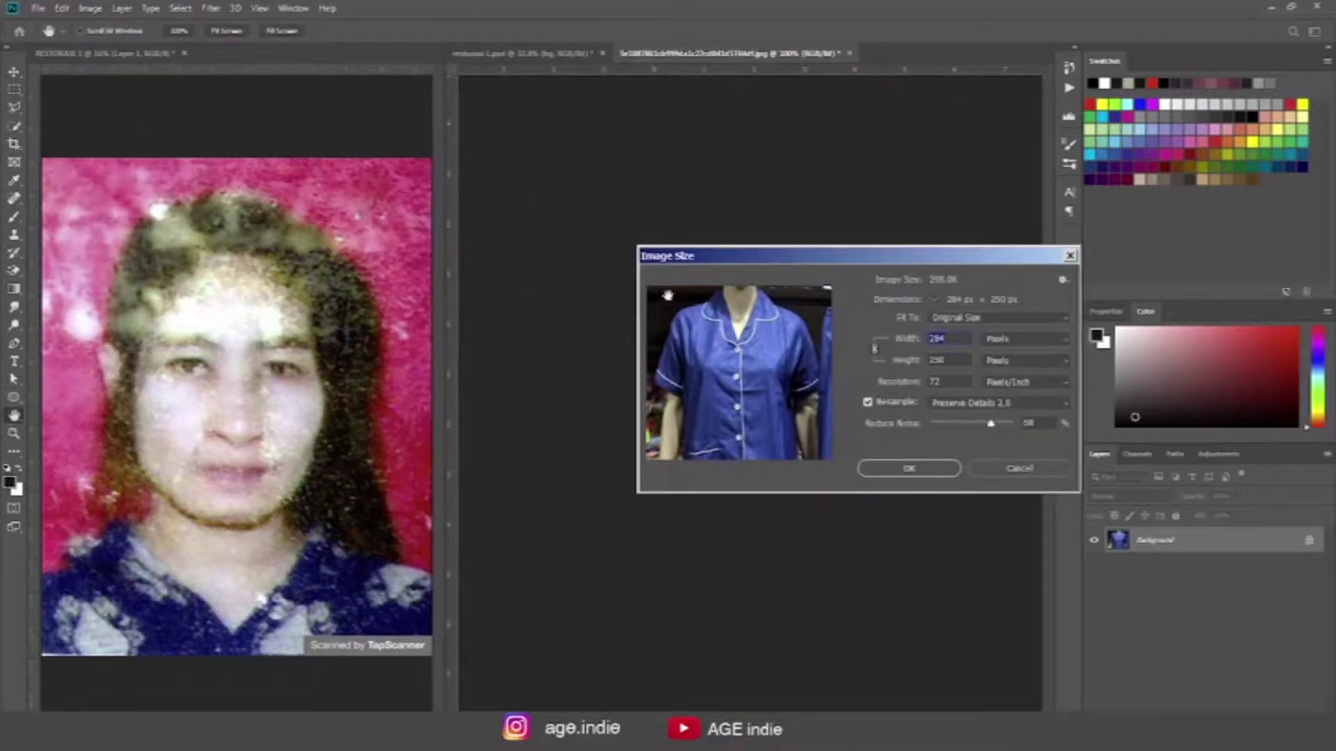
type("300")
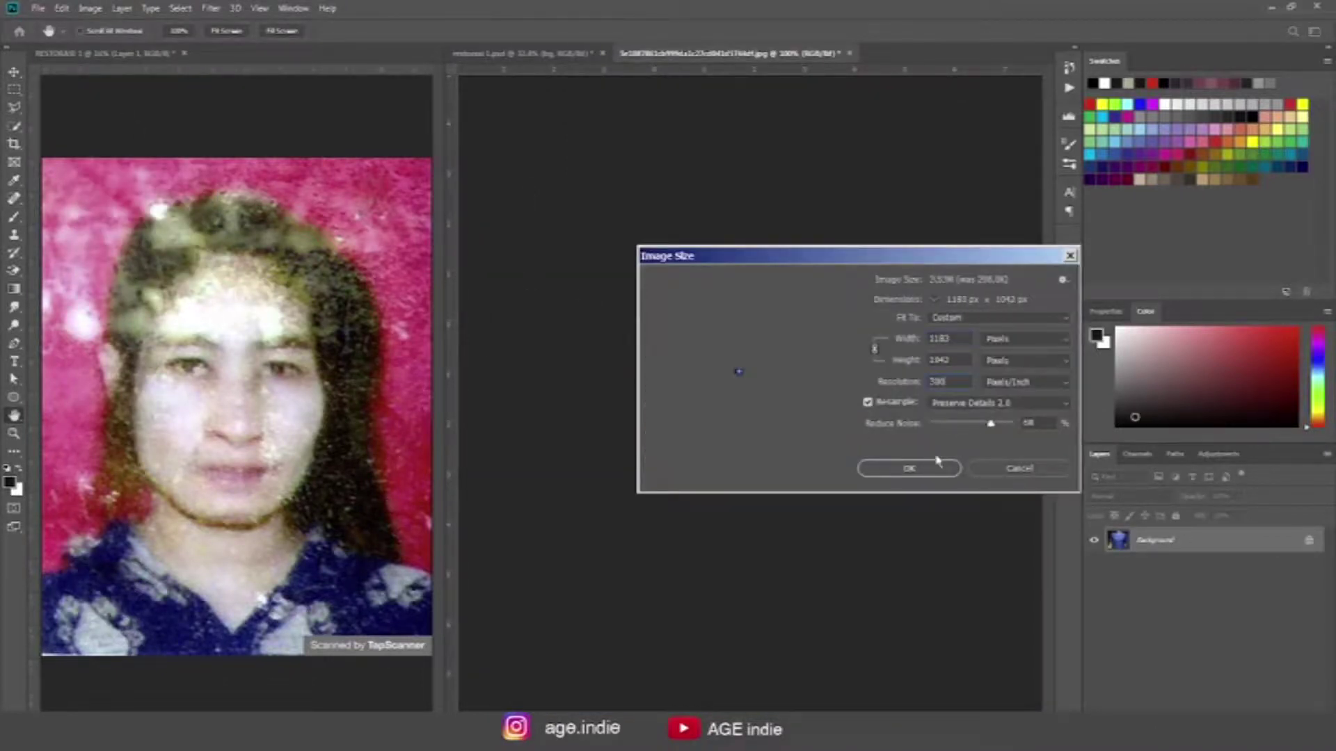
left_click(908, 468)
key("ctrl+minus")
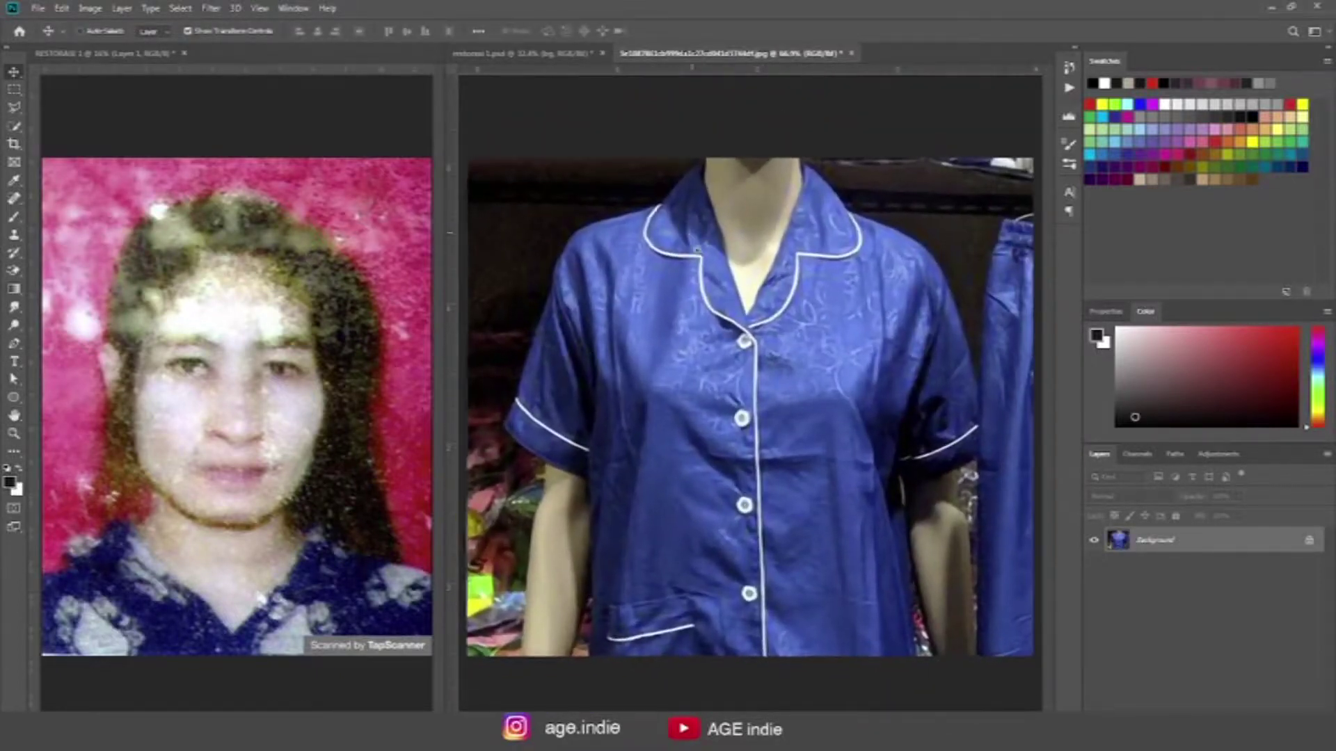
scroll(707, 370, "up", 5)
Step: Spot-heal the white piping from both sides of the shirt collar
key("j")
mouse_move(621, 263)
left_mouse_down()
mouse_move(581, 316)
mouse_move(678, 386)
mouse_move(723, 480)
mouse_move(795, 545)
mouse_move(832, 605)
left_mouse_up()
mouse_move(949, 381)
left_mouse_down()
mouse_move(941, 480)
mouse_move(820, 565)
left_mouse_up()
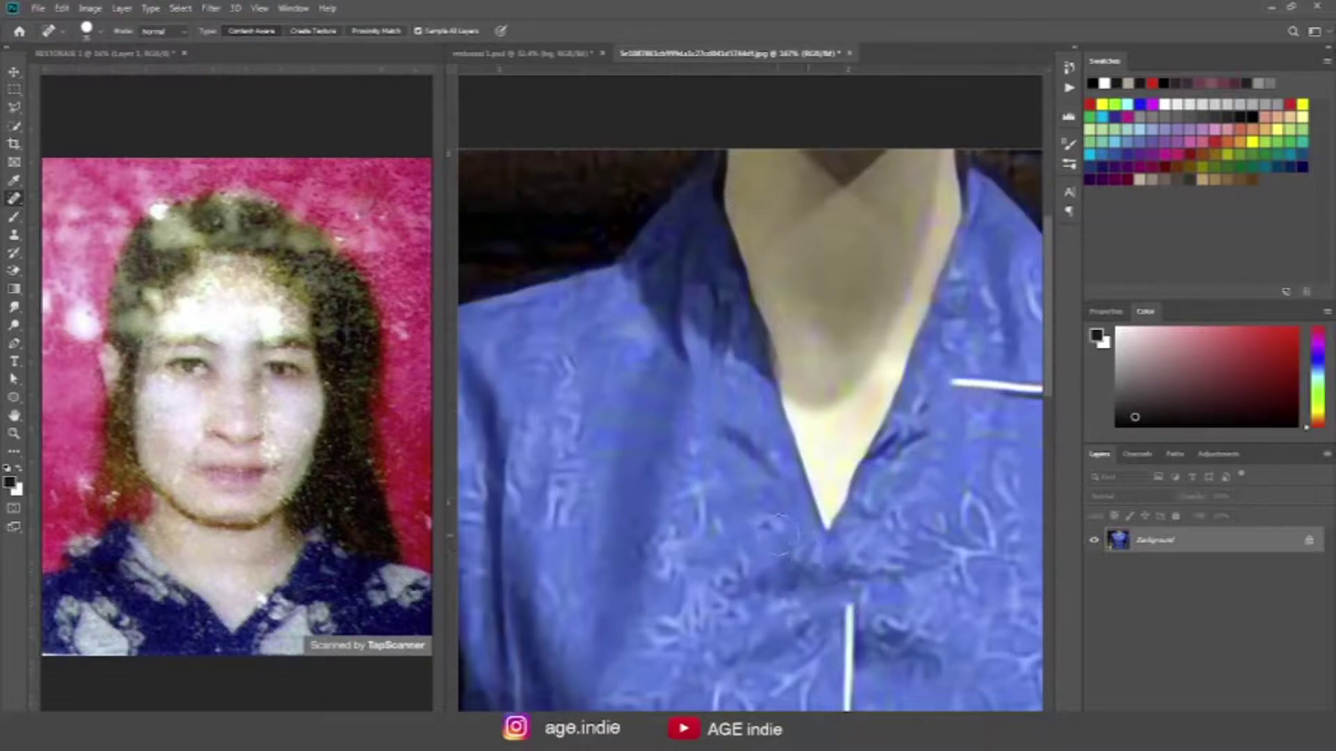
left_click_drag(713, 421, 772, 491)
mouse_move(939, 386)
left_mouse_down()
mouse_move(807, 435)
mouse_move(960, 376)
mouse_move(942, 341)
left_mouse_up()
Step: Heal the white piping down the placket to the top button
mouse_move(834, 557)
left_mouse_down()
mouse_move(853, 390)
mouse_move(904, 292)
left_mouse_up()
mouse_move(792, 389)
left_mouse_down()
mouse_move(779, 553)
mouse_move(790, 665)
left_mouse_up()
scroll(872, 537, "down", 3)
scroll(881, 539, "down", 2)
mouse_move(881, 539)
left_mouse_down()
mouse_move(862, 528)
mouse_move(853, 487)
left_mouse_up()
left_click(15, 72)
key("p")
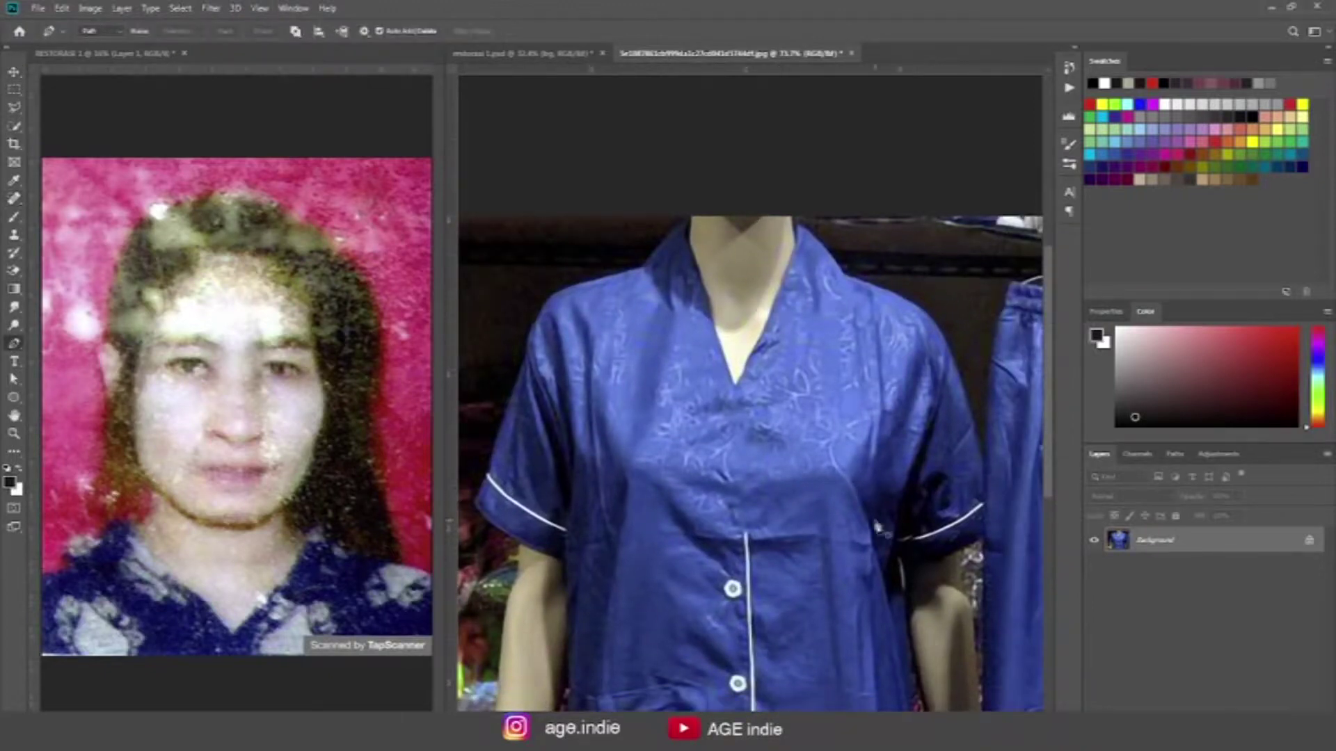
Step: Trace the outline of the shirt's V-neck and left shoulder with the Pen tool
scroll(988, 494, "up", 4)
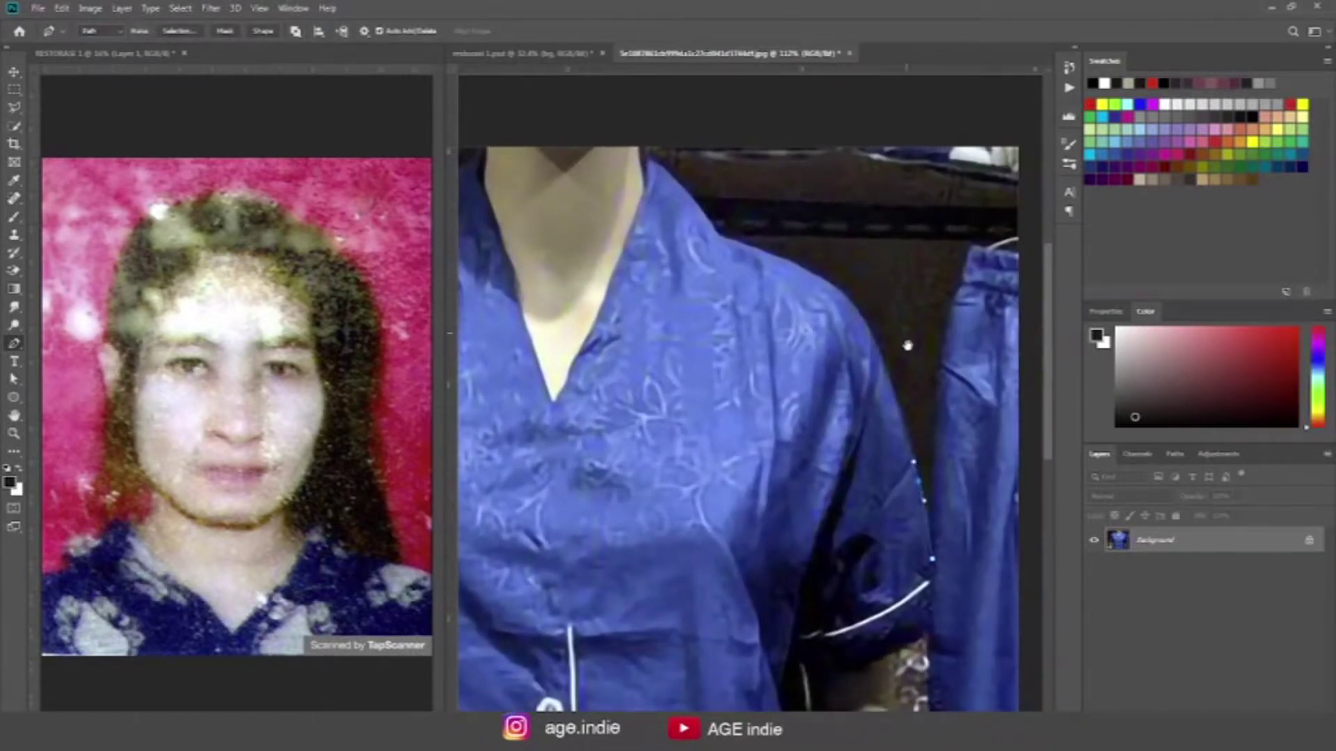
left_click_drag(907, 346, 925, 426)
scroll(884, 400, "up", 2)
scroll(892, 407, "up", 1)
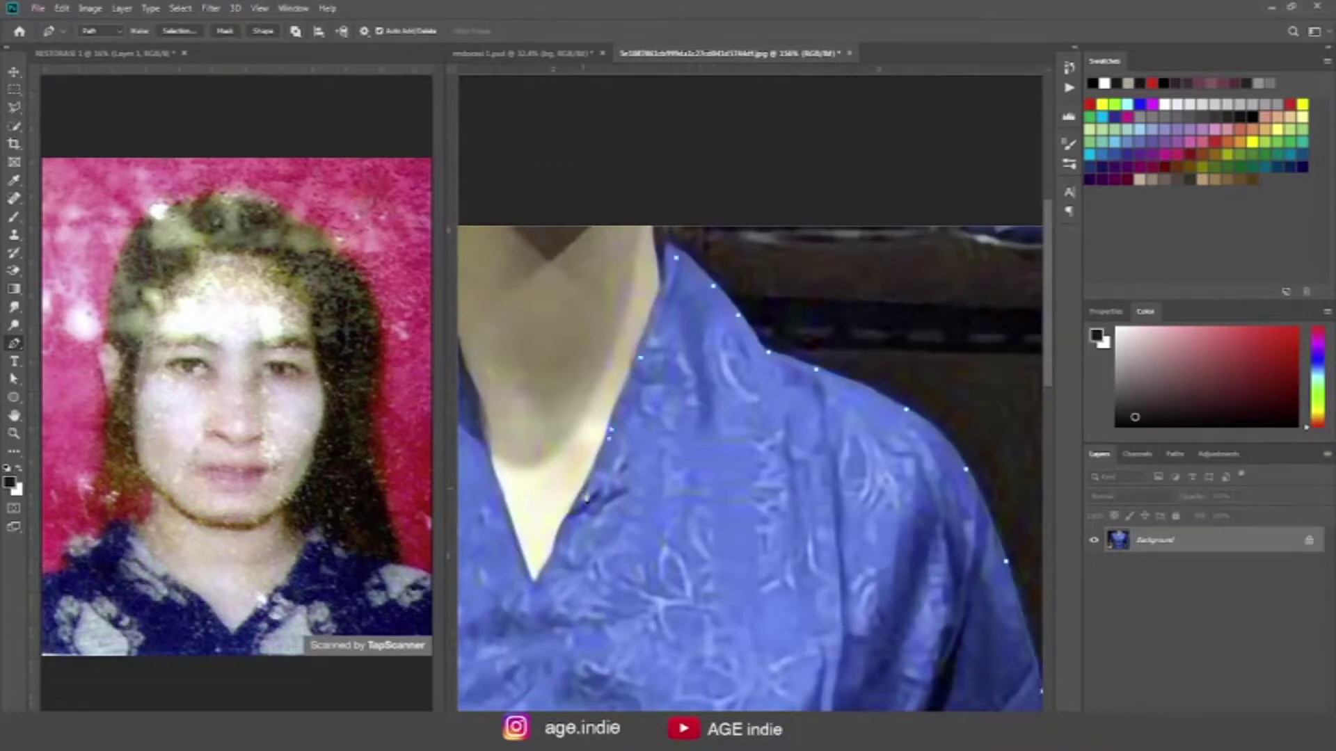
left_click_drag(542, 600, 671, 595)
left_click_drag(613, 438, 660, 488)
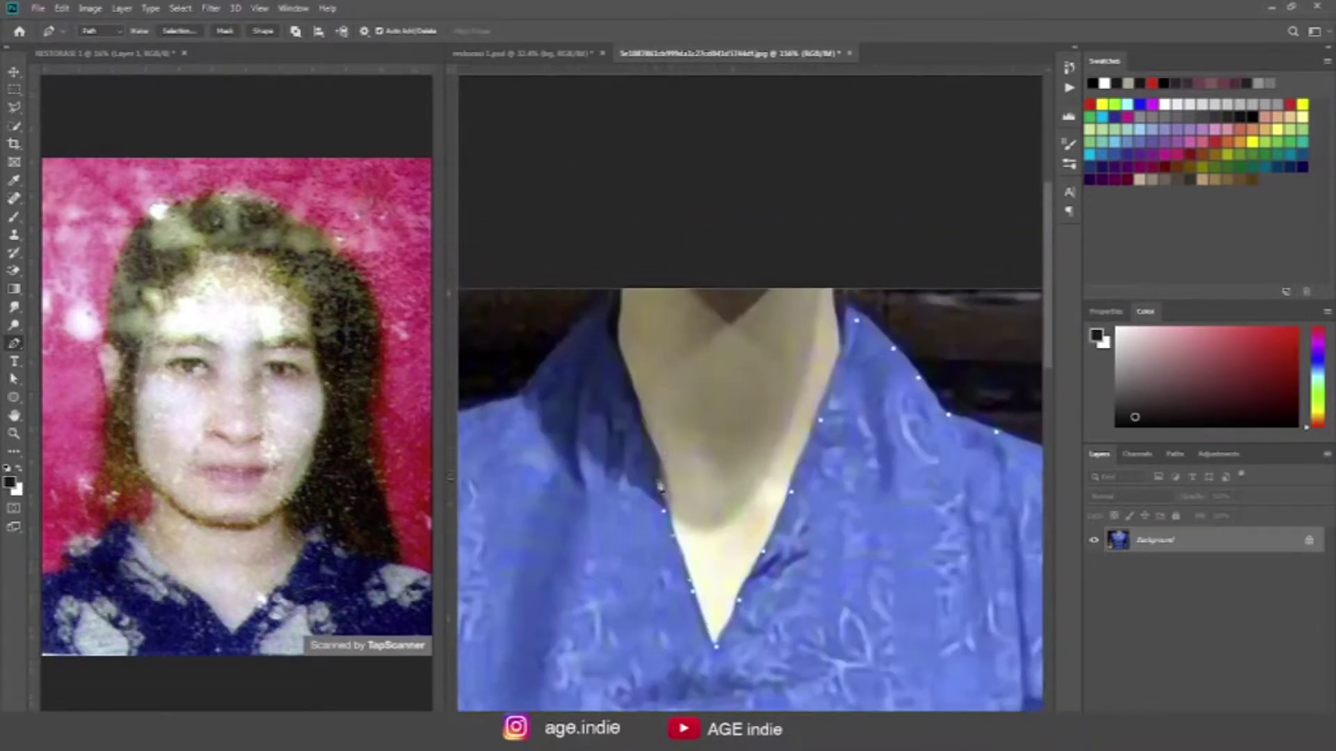
left_click_drag(629, 334, 647, 424)
left_click_drag(473, 515, 676, 453)
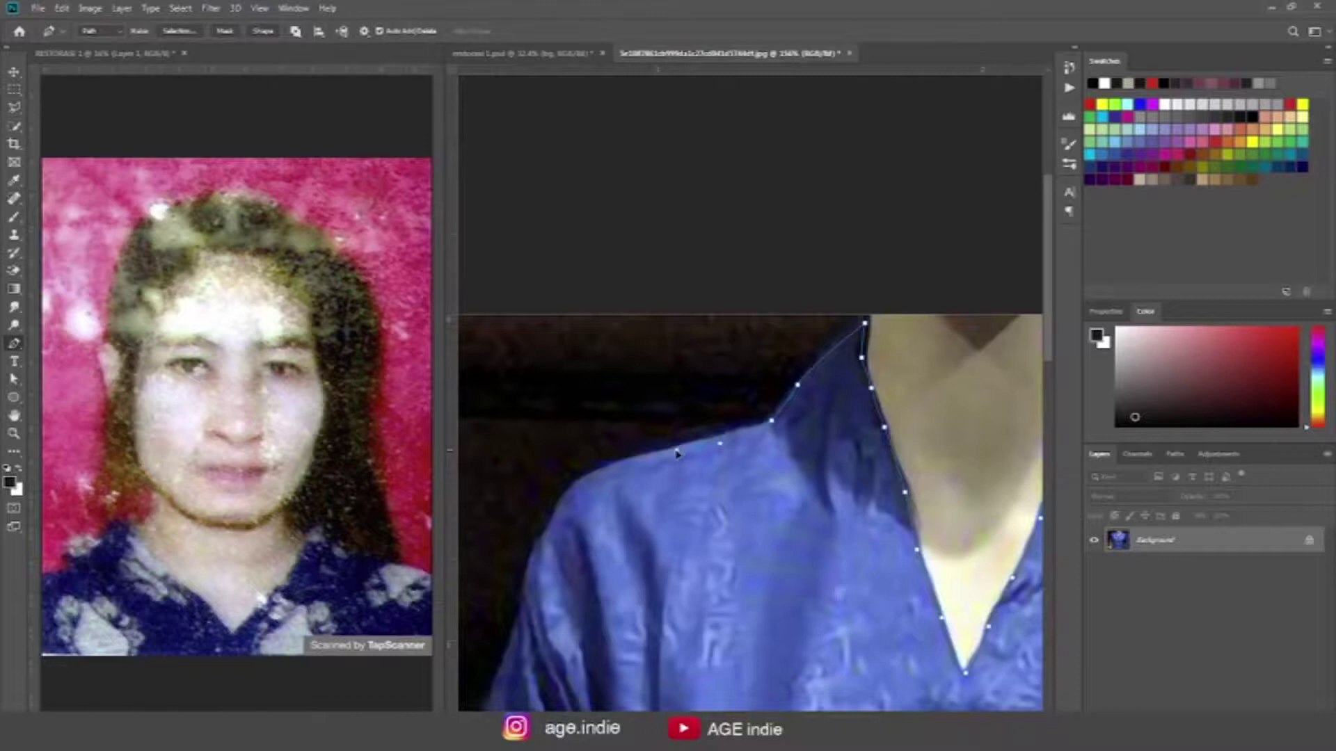
left_click_drag(535, 575, 653, 419)
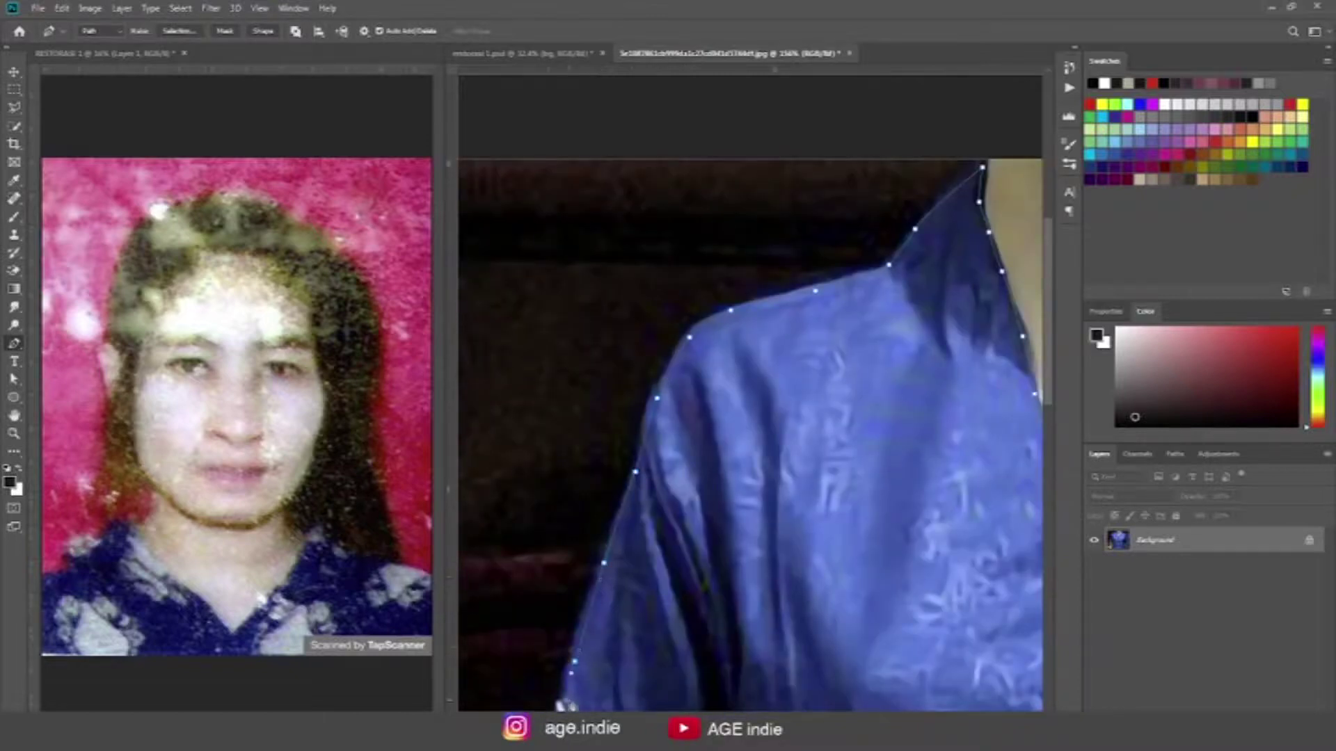
scroll(565, 704, "down", 3)
Step: Turn the path into a selection, copy it to a new layer, and drag it into the portrait
key("ctrl+Return")
key("ctrl+j")
key("v")
mouse_move(886, 430)
left_mouse_down()
mouse_move(873, 411)
mouse_move(882, 443)
left_mouse_up()
key("ctrl+t")
left_click_drag(633, 367, 775, 585)
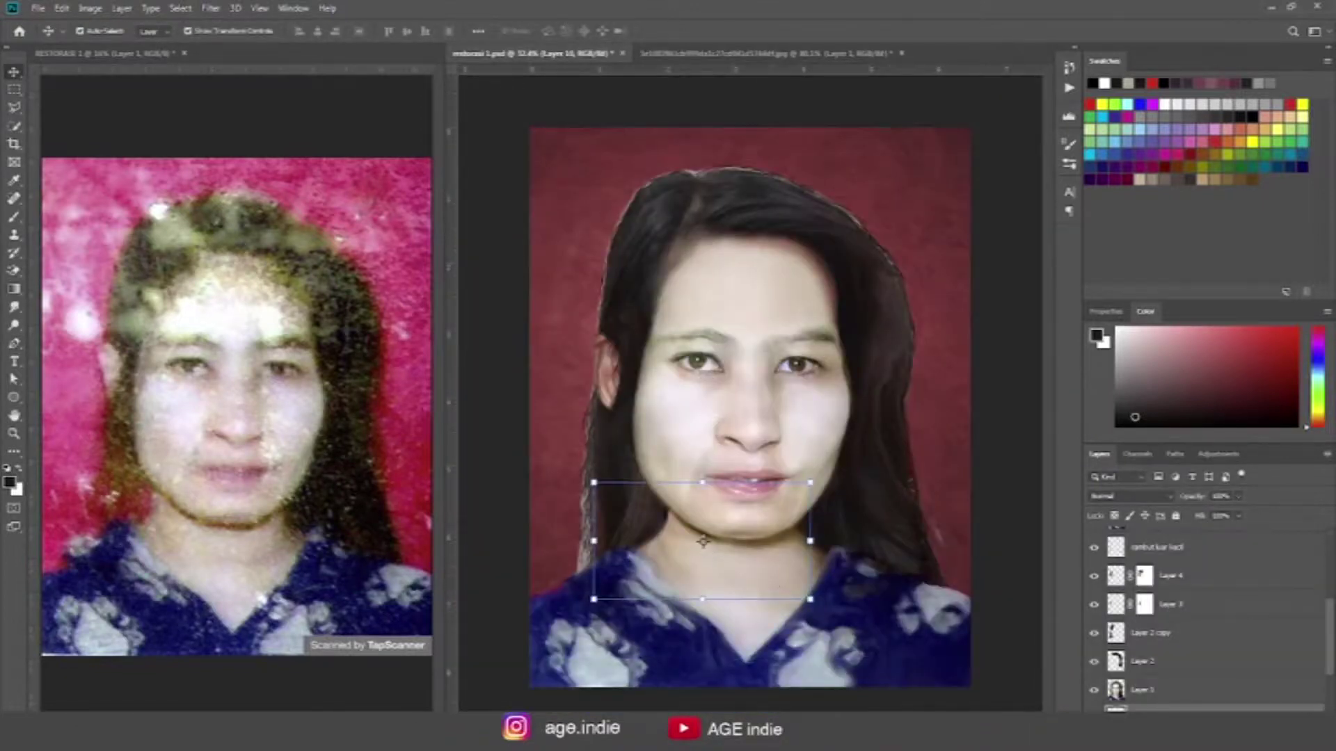
Step: Scale and widen the shirt piece to cover the portrait's chest
scroll(1204, 619, "up", 5)
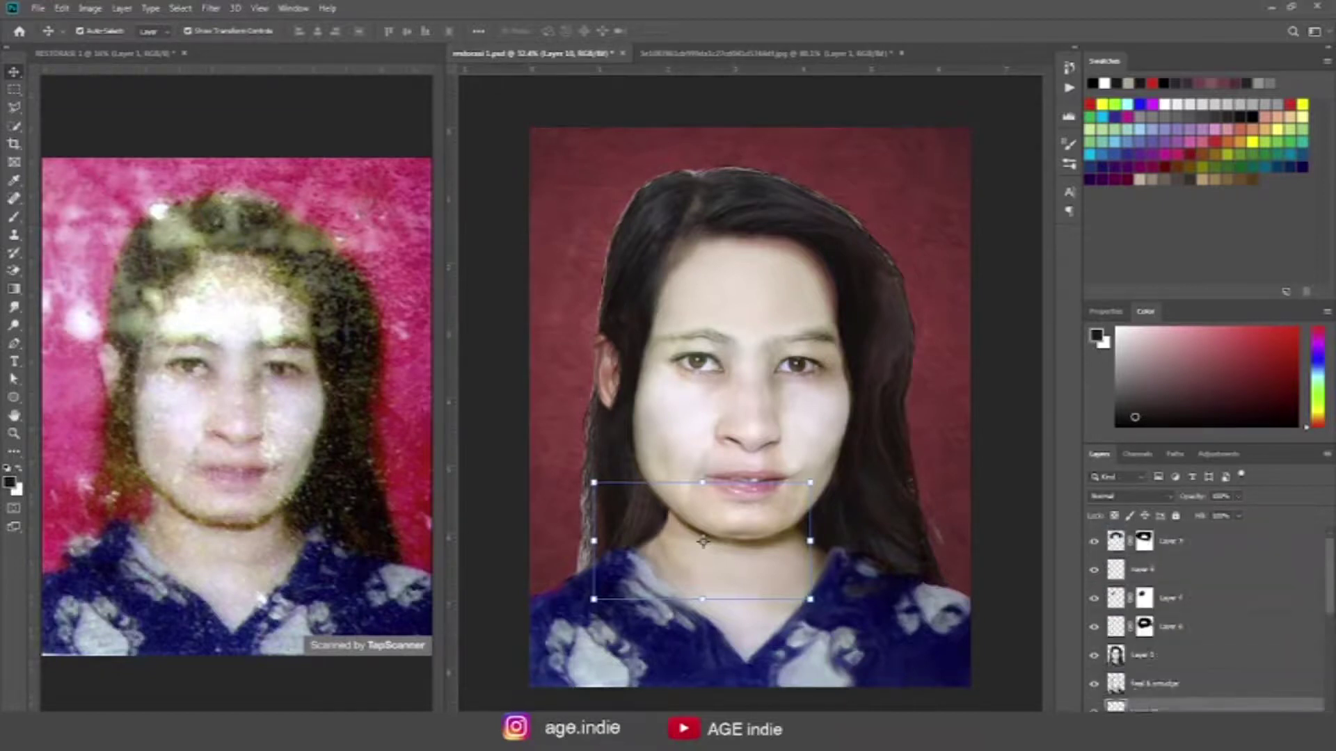
scroll(1209, 618, "up", 2)
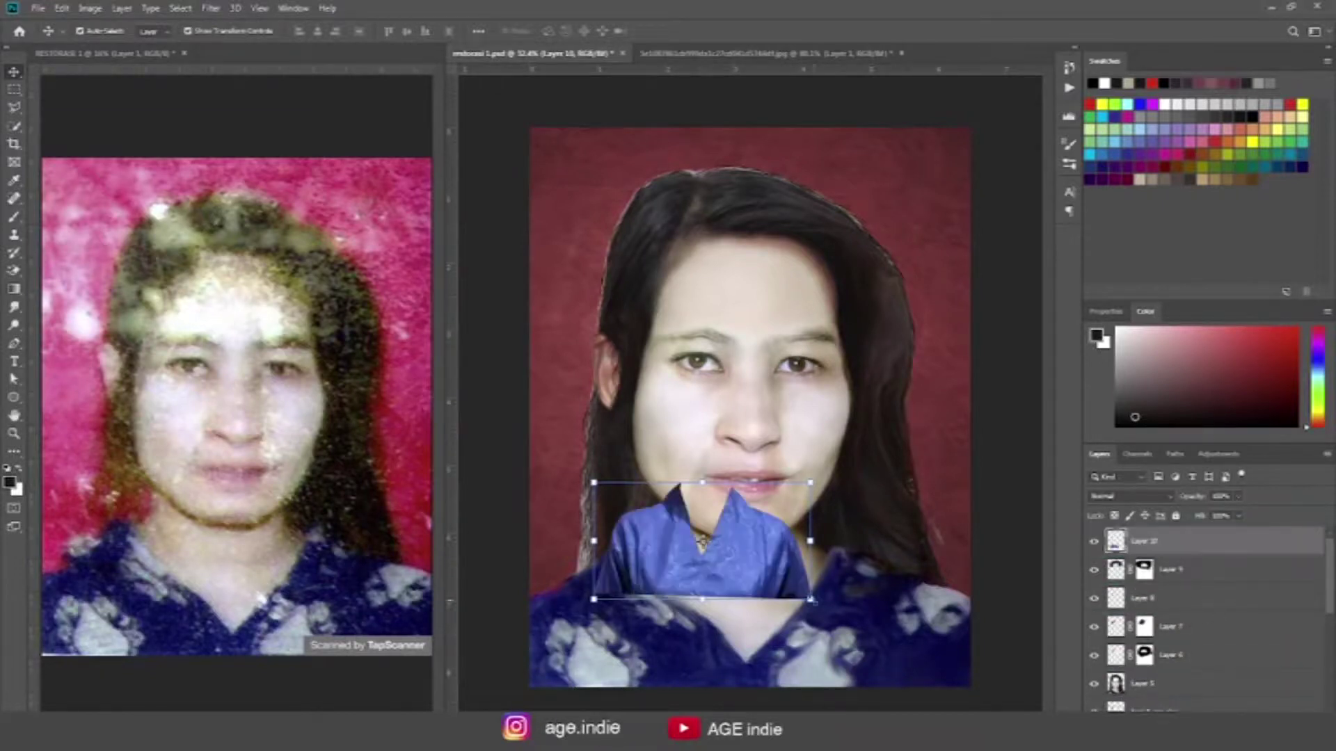
left_click_drag(811, 598, 909, 650)
mouse_move(832, 572)
left_mouse_down()
mouse_move(748, 634)
mouse_move(810, 665)
left_mouse_up()
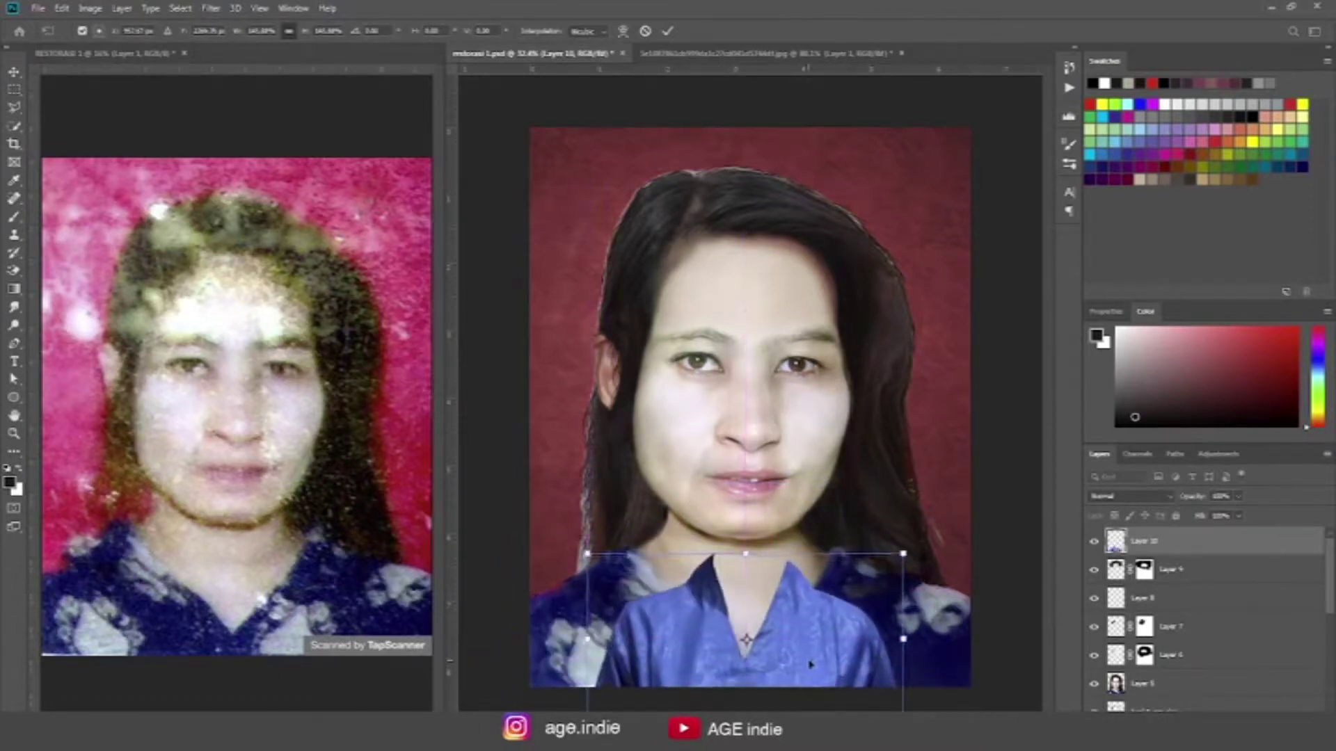
left_click_drag(903, 638, 1017, 642)
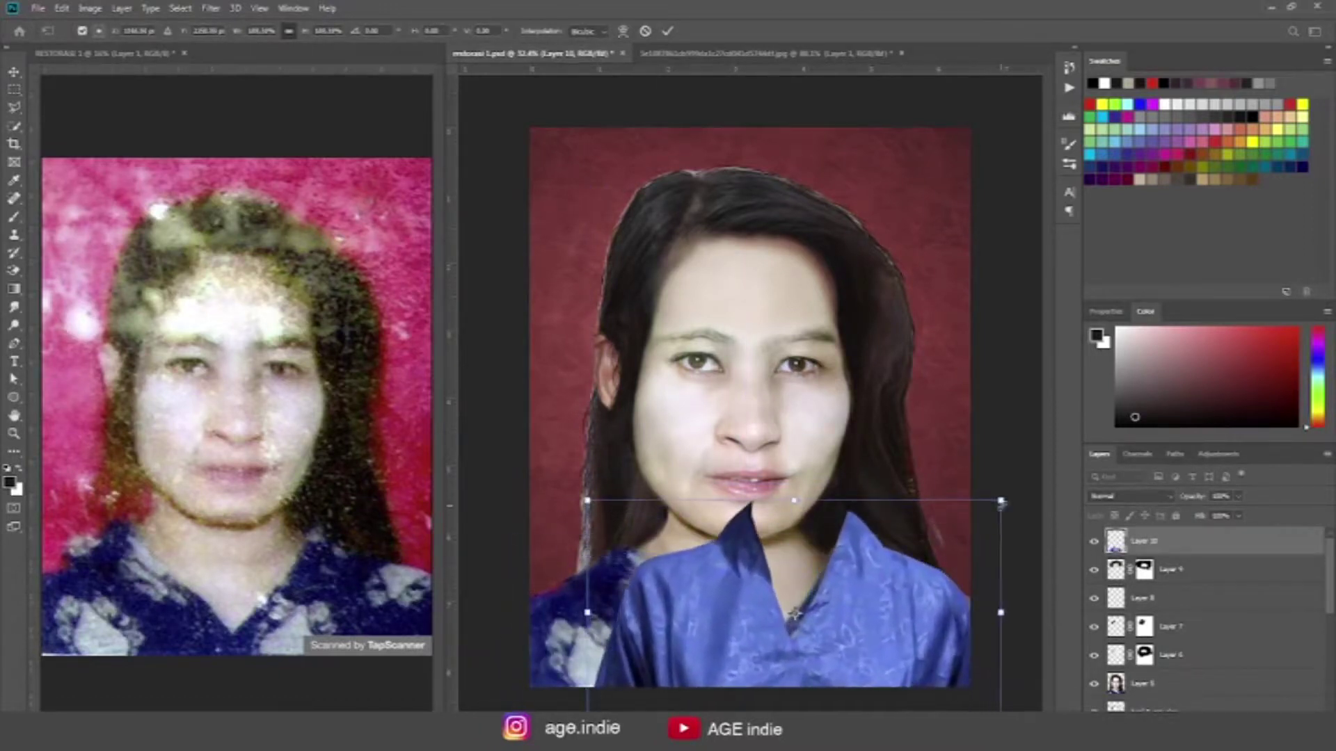
left_click_drag(924, 656, 928, 650)
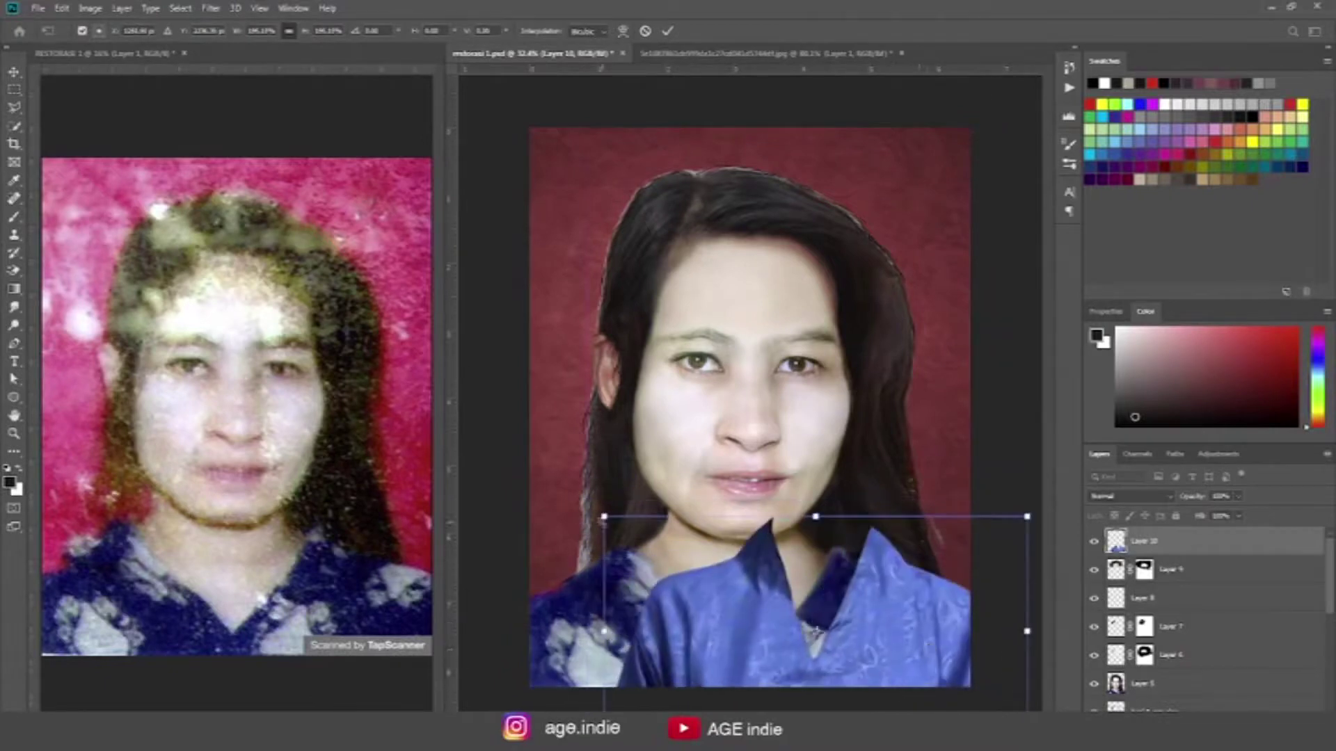
left_click_drag(603, 631, 492, 631)
left_click_drag(708, 673, 687, 670)
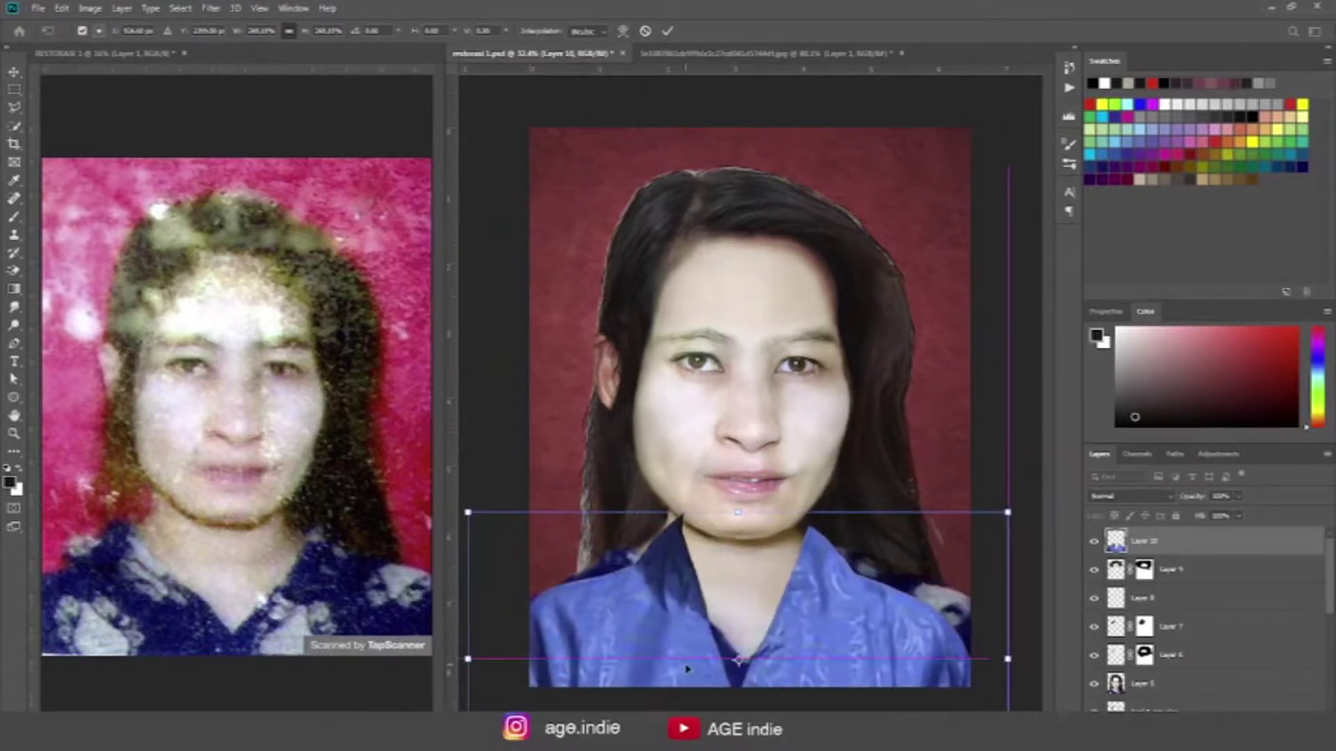
Step: Flip the shirt horizontally, fine-tune its fit, and commit the transform
right_click(871, 614)
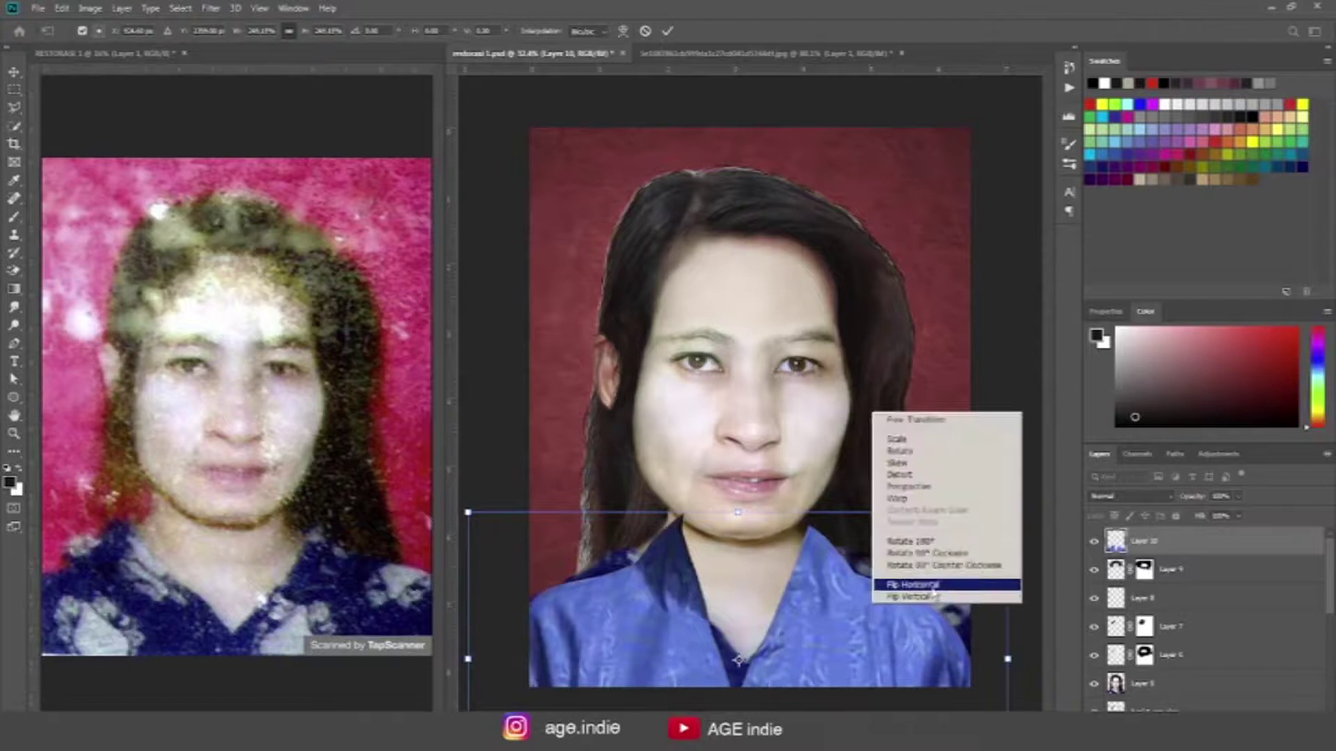
left_click(890, 585)
mouse_move(868, 633)
left_mouse_down()
mouse_move(868, 668)
mouse_move(867, 620)
left_mouse_up()
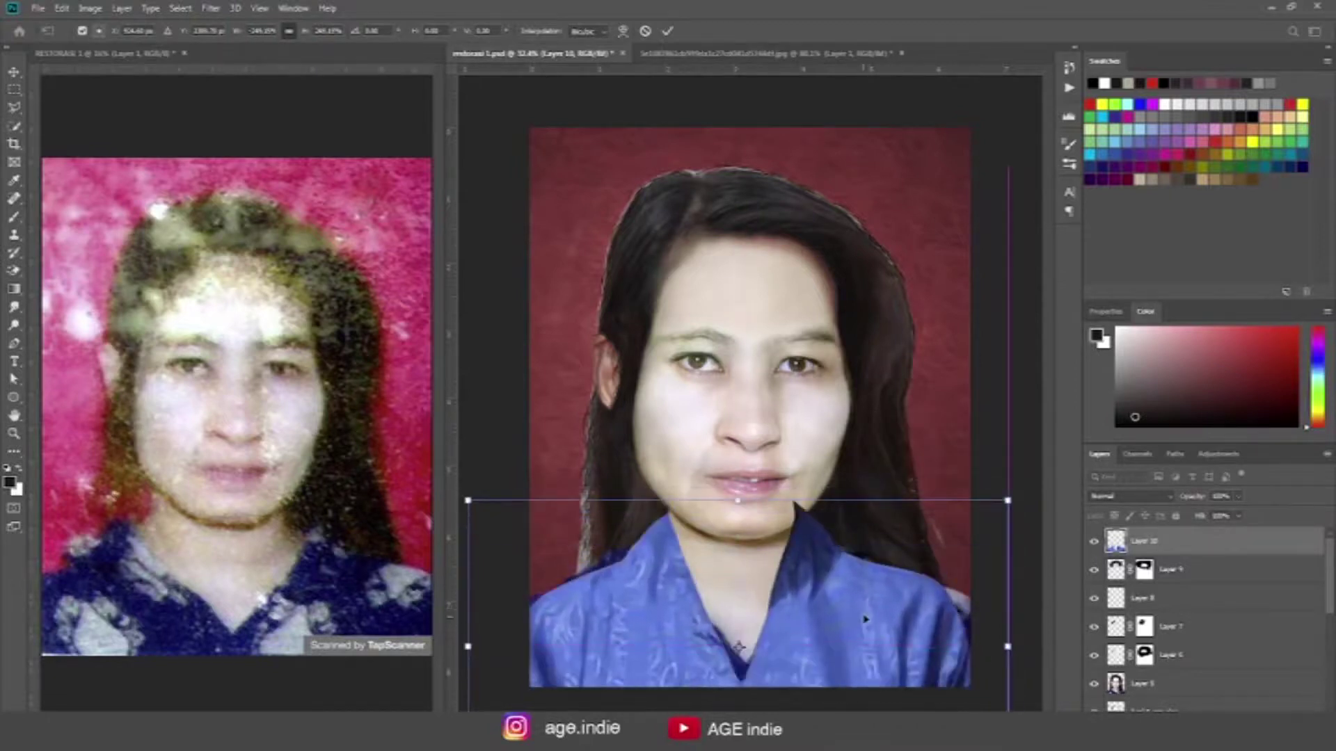
left_click_drag(1007, 648, 1026, 644)
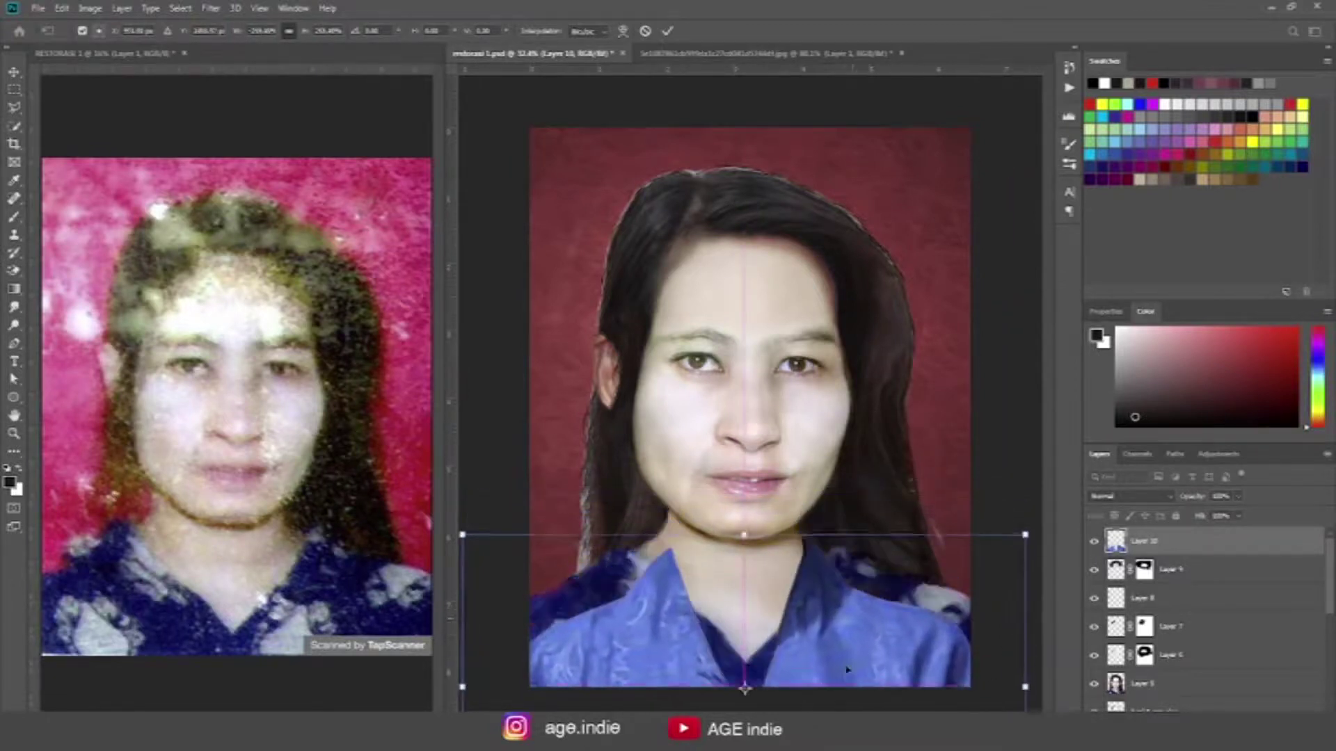
key("Return")
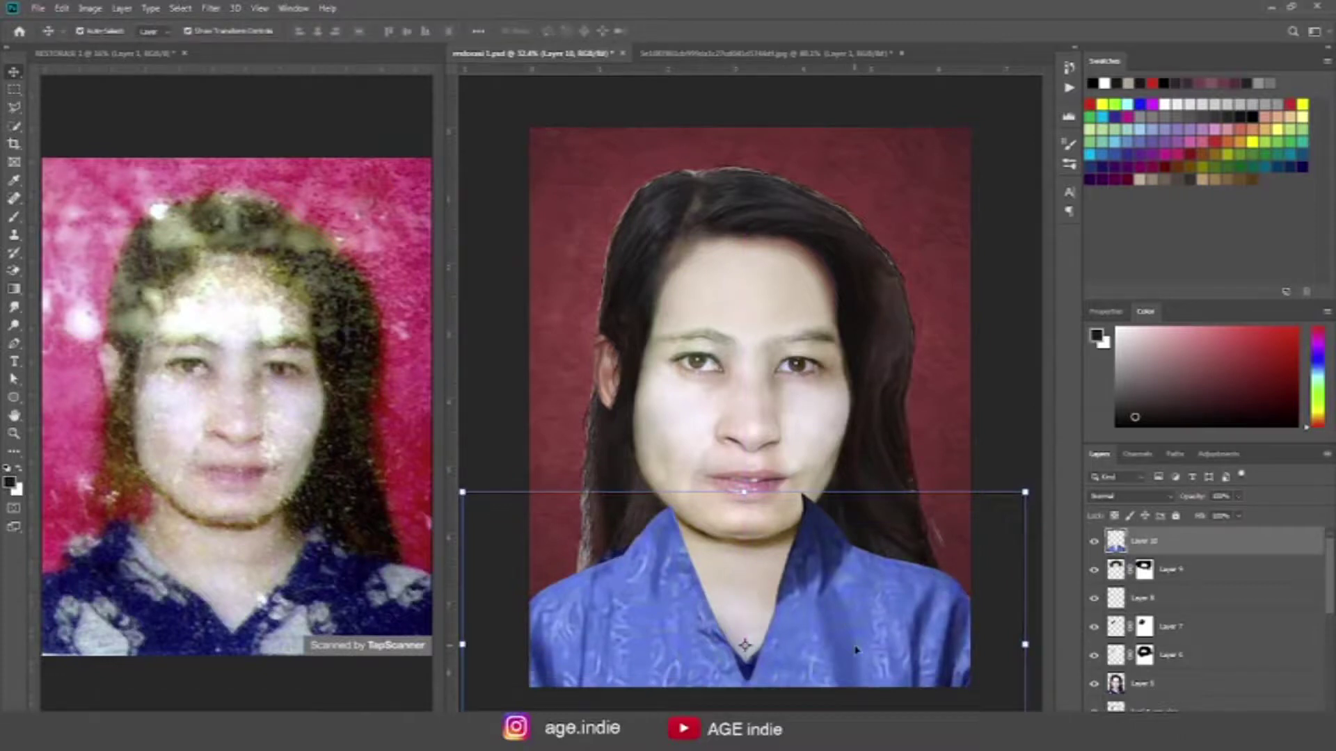
Step: Darken the shirt to a richer blue with Hue/Saturation, then launch Filter > Liquify
key("ctrl+u")
left_click_drag(1089, 285, 1075, 286)
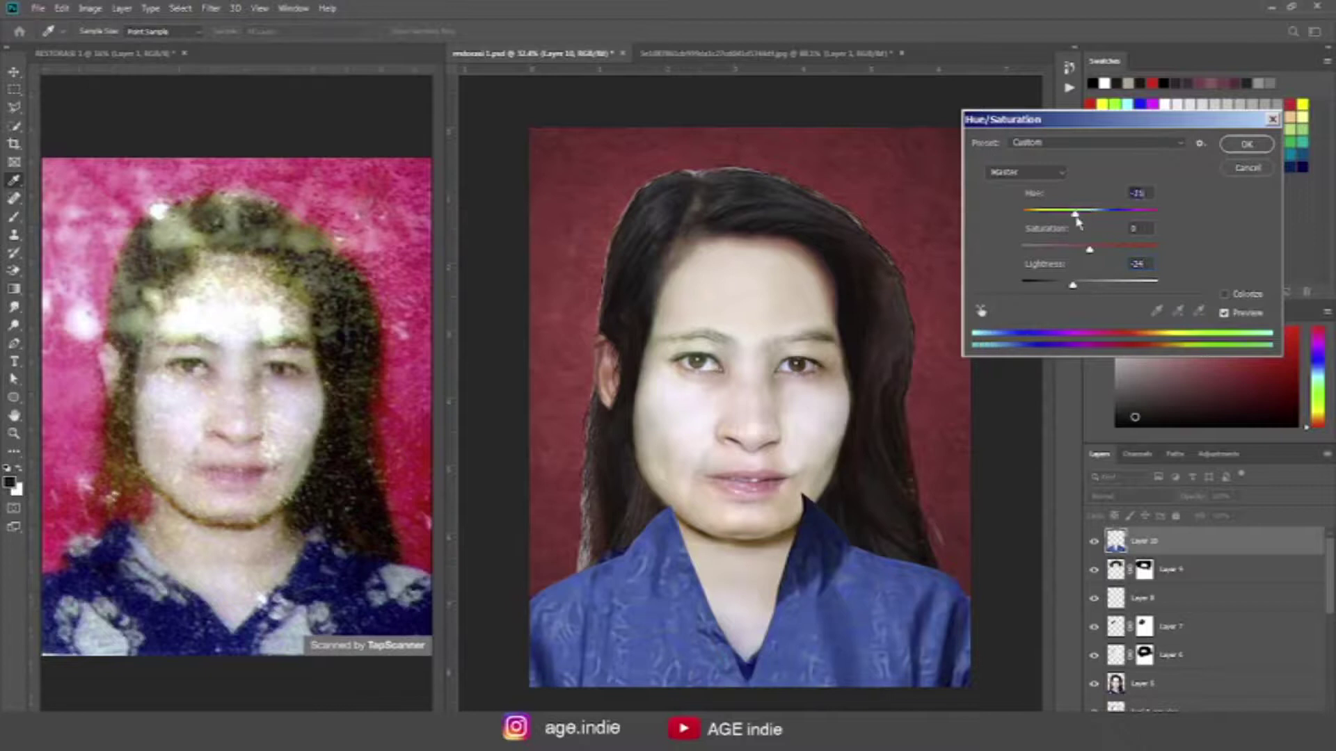
left_click_drag(1090, 213, 1101, 213)
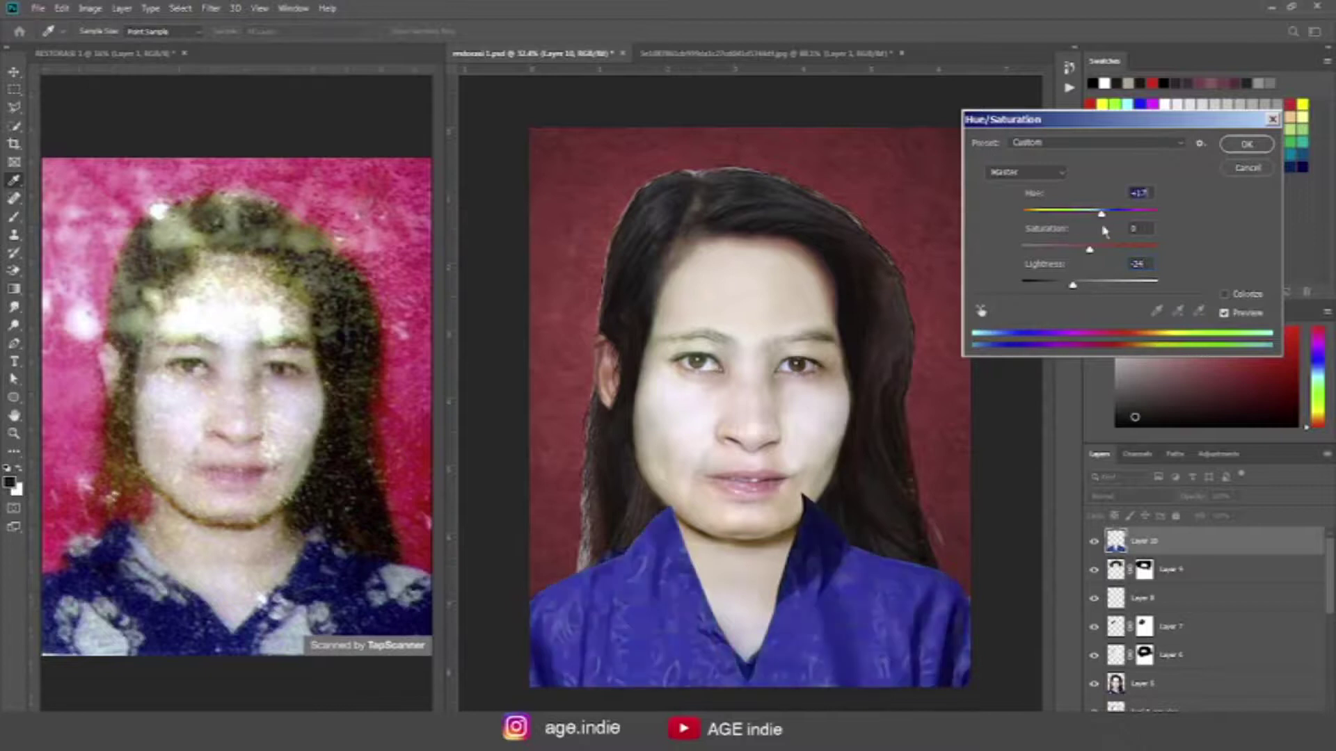
left_click(1246, 144)
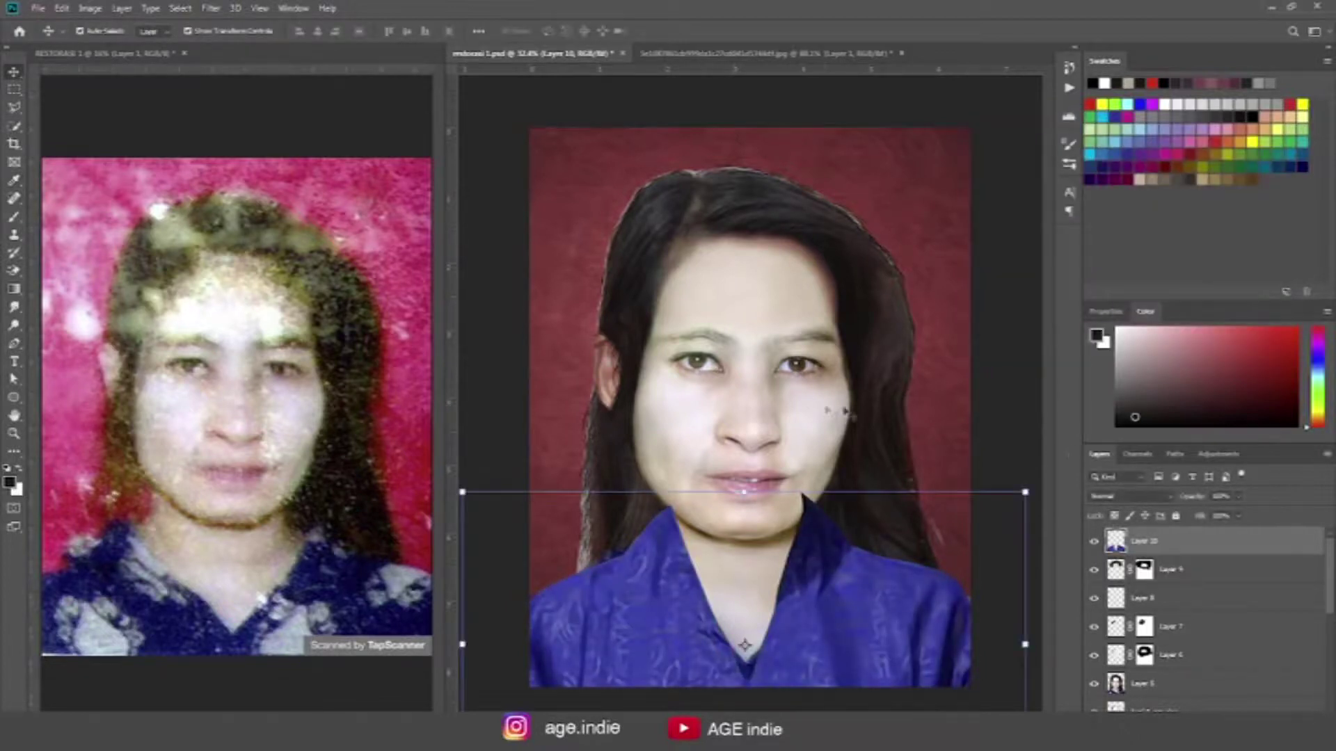
left_click(211, 8)
left_click(251, 109)
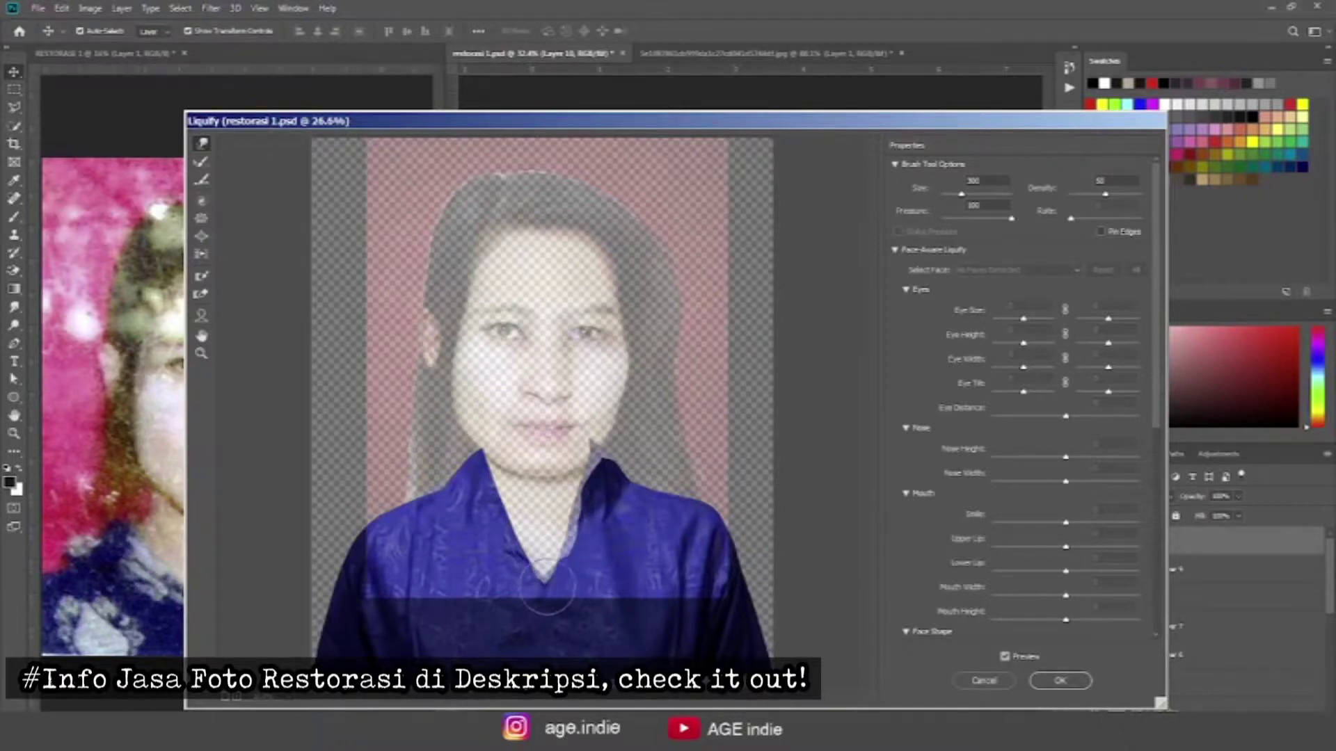
Step: Push the left collar toward the V-neck in Liquify and set Layer 10 opacity to about 57%
left_click_drag(481, 467, 509, 531)
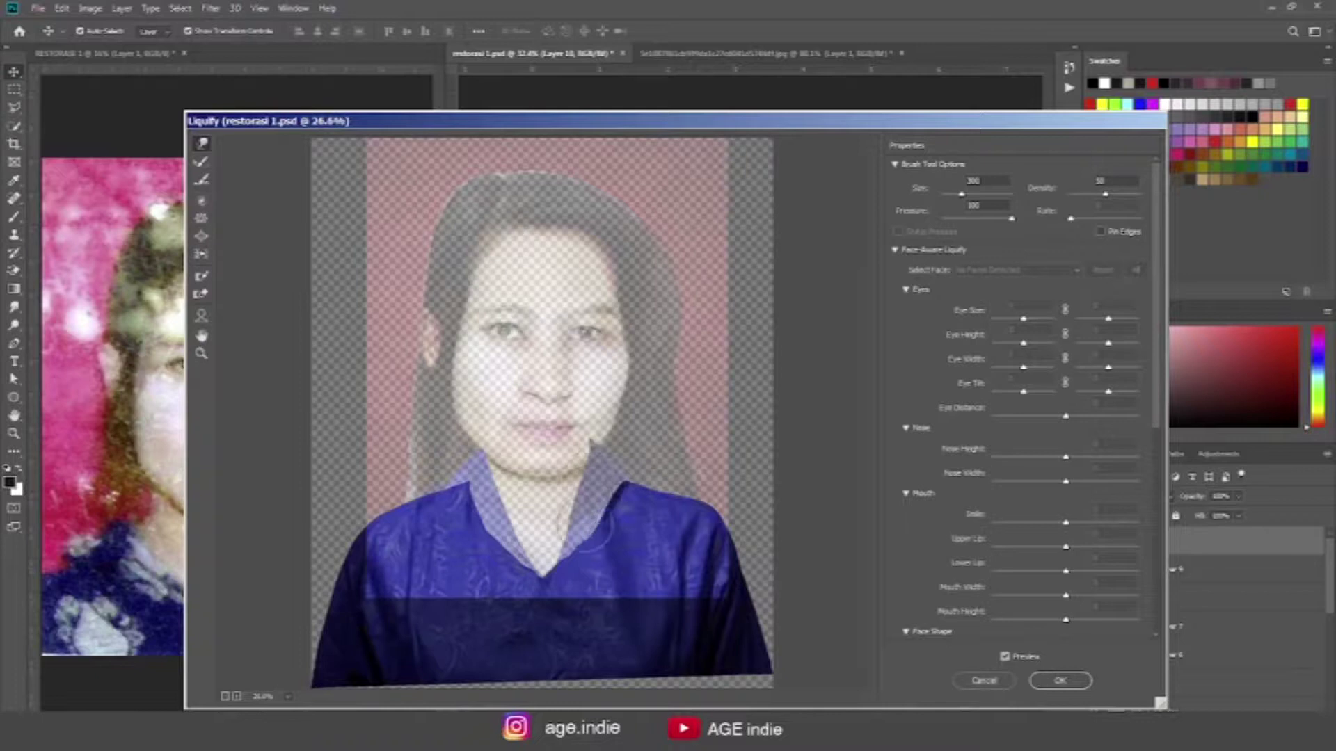
left_click(1060, 680)
left_click(1237, 498)
left_click_drag(1205, 527, 1223, 531)
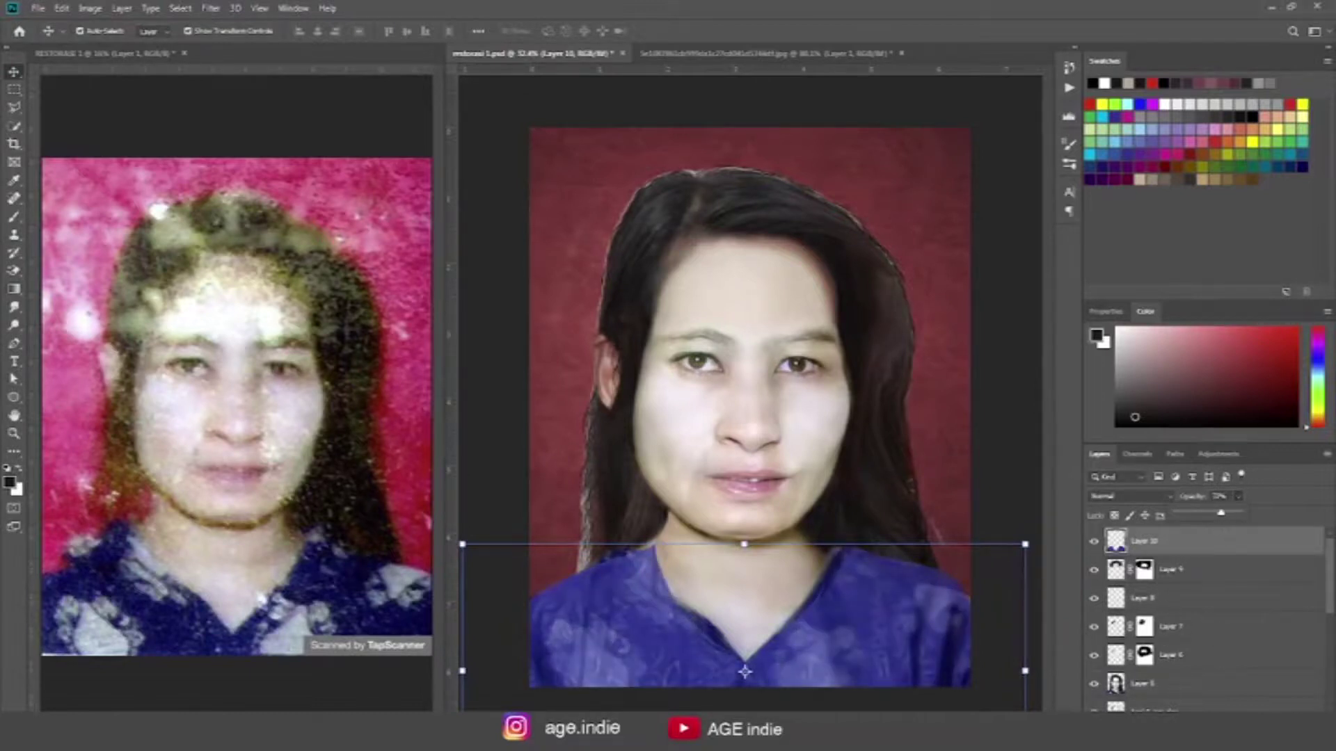
Step: Lower the shirt layer's opacity, set it to Overlay, and add a layer mask
mouse_move(1221, 517)
left_mouse_down()
mouse_move(1211, 521)
mouse_move(1286, 525)
left_mouse_up()
left_click(1128, 496)
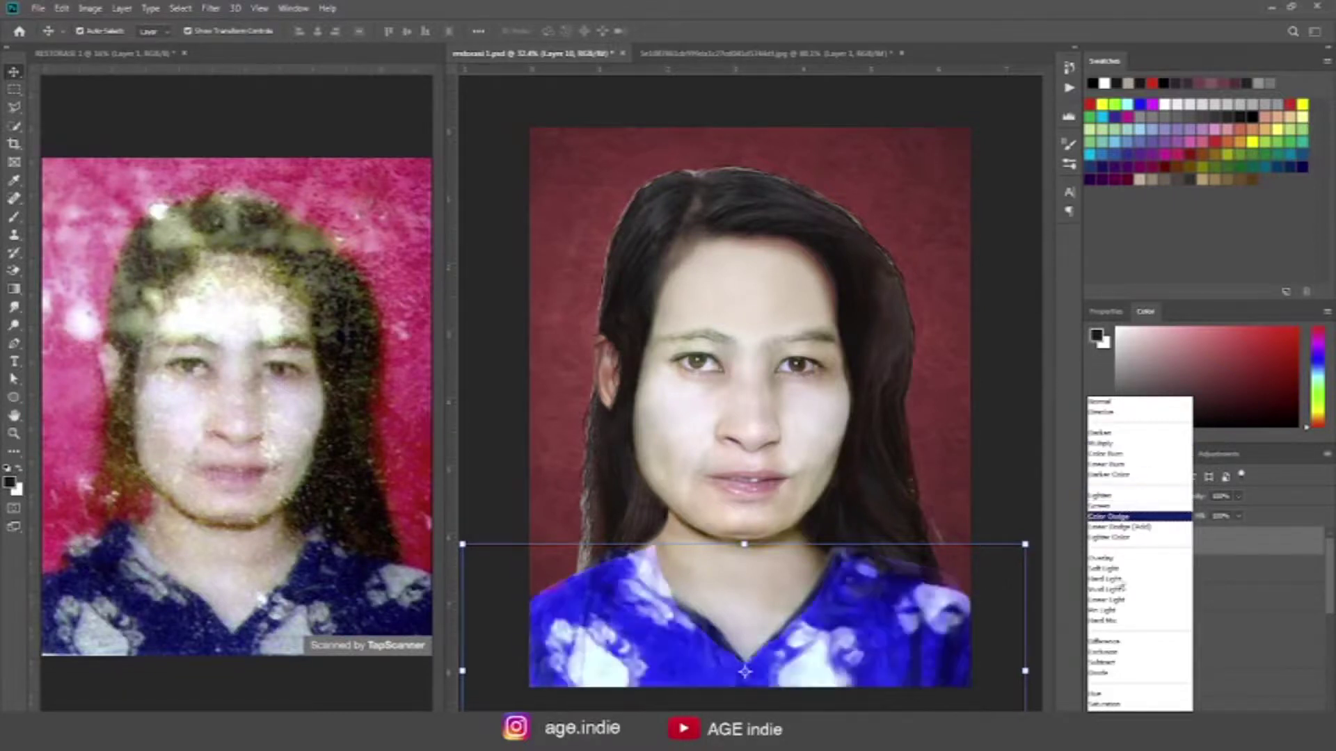
left_click(1118, 560)
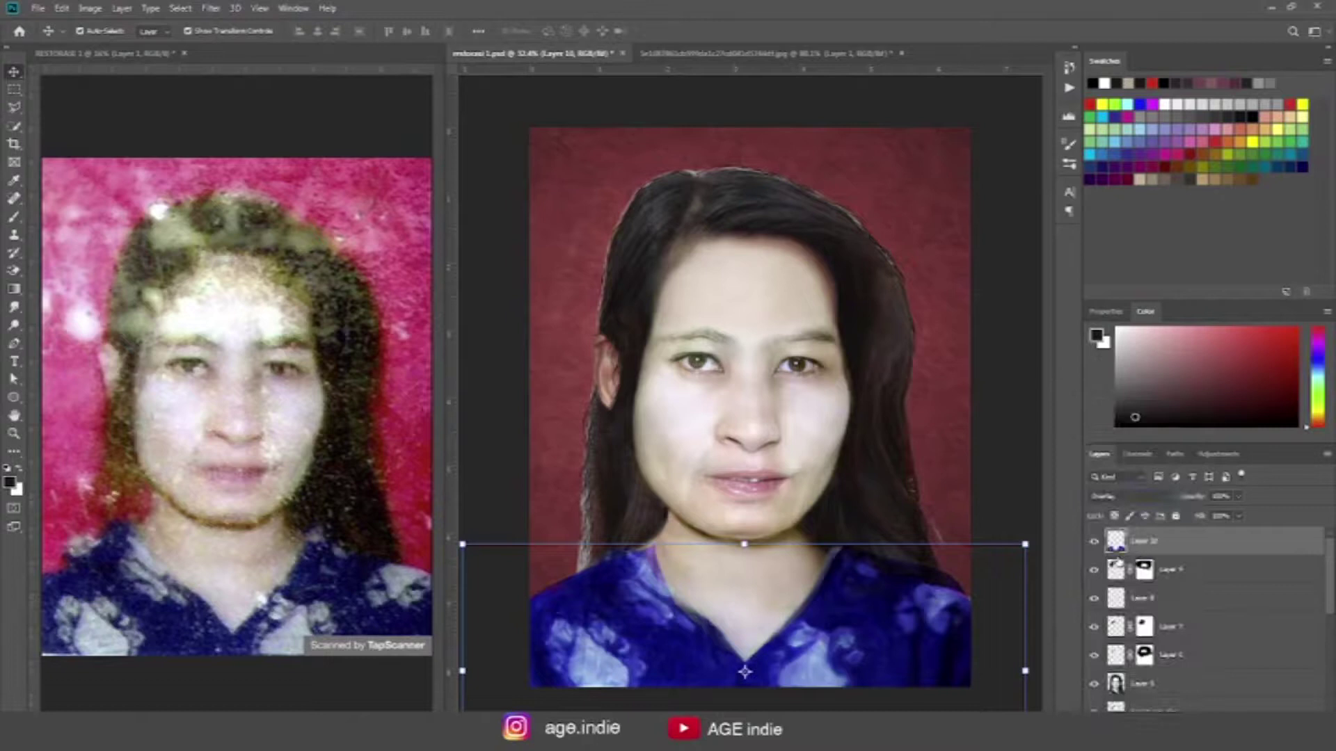
left_click(1232, 720)
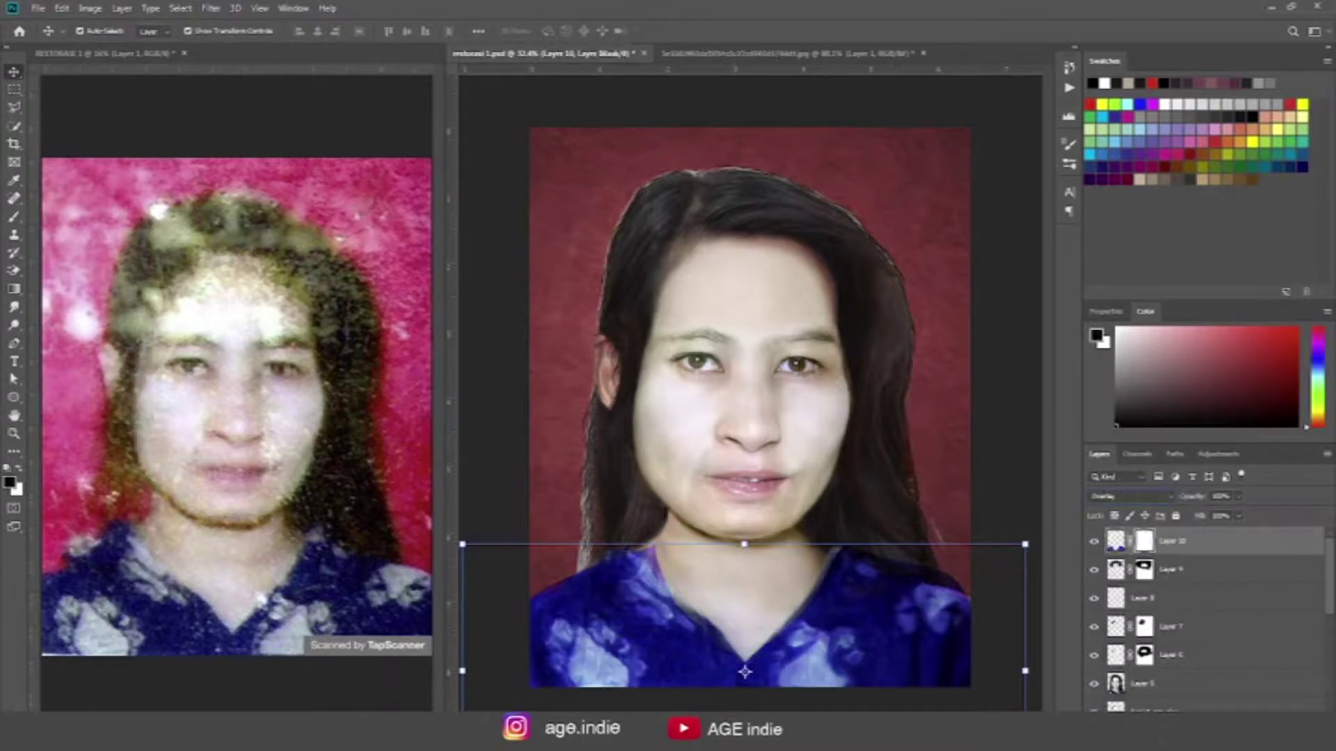
Step: Brush the shirt's mask away from the neck, then reselect the layer image to set Hard Light
key("b")
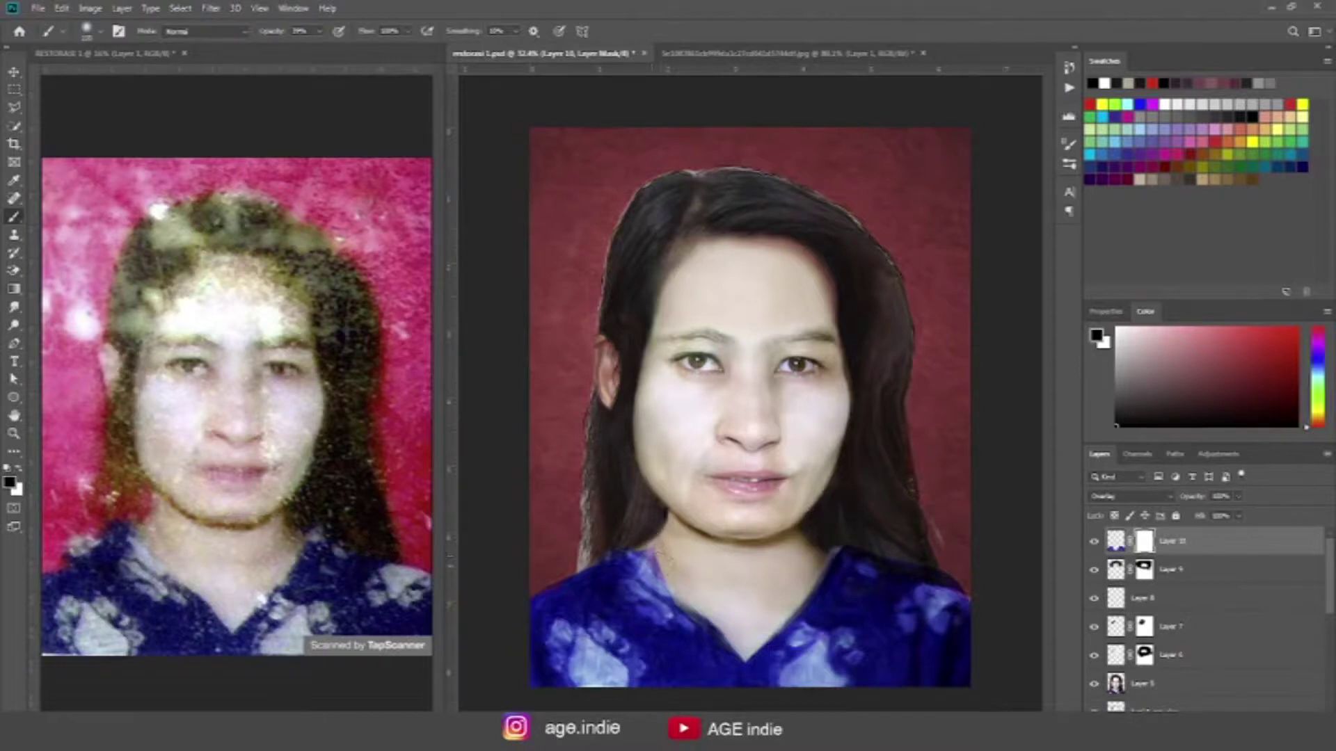
left_click(317, 34)
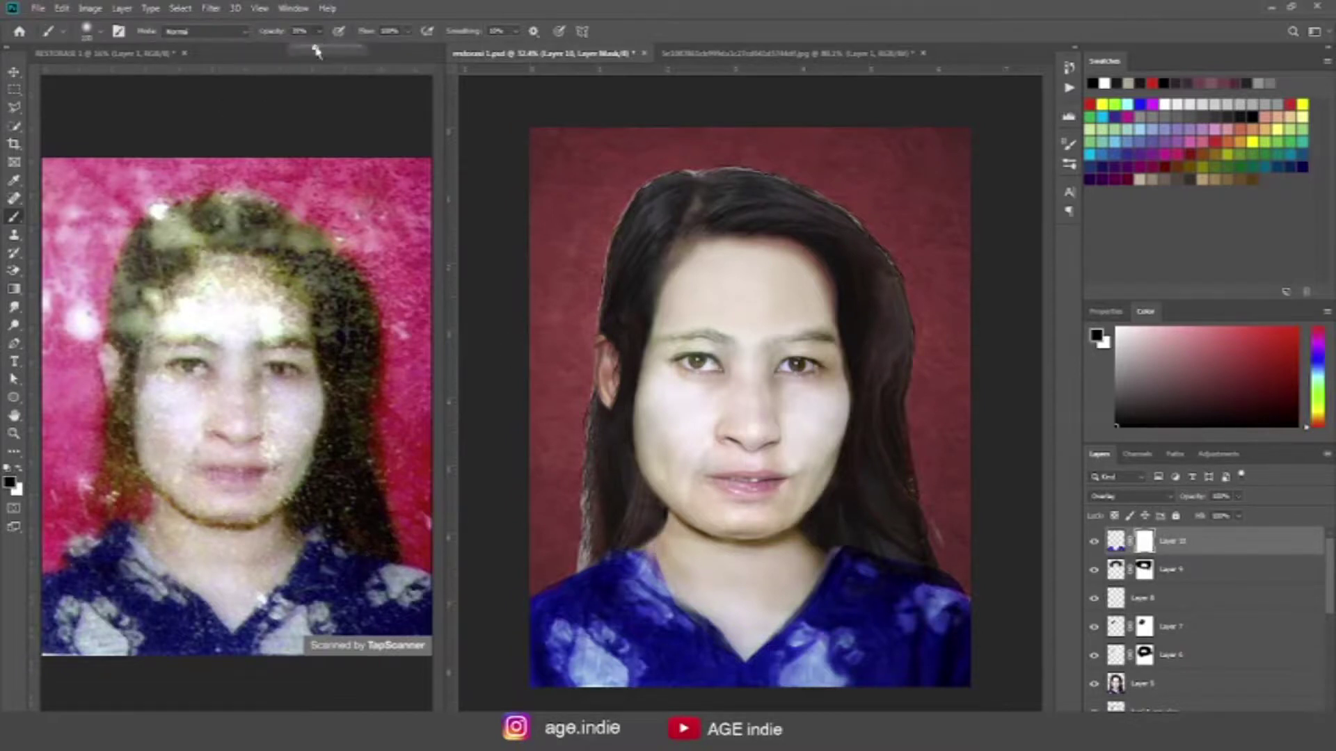
key("Return")
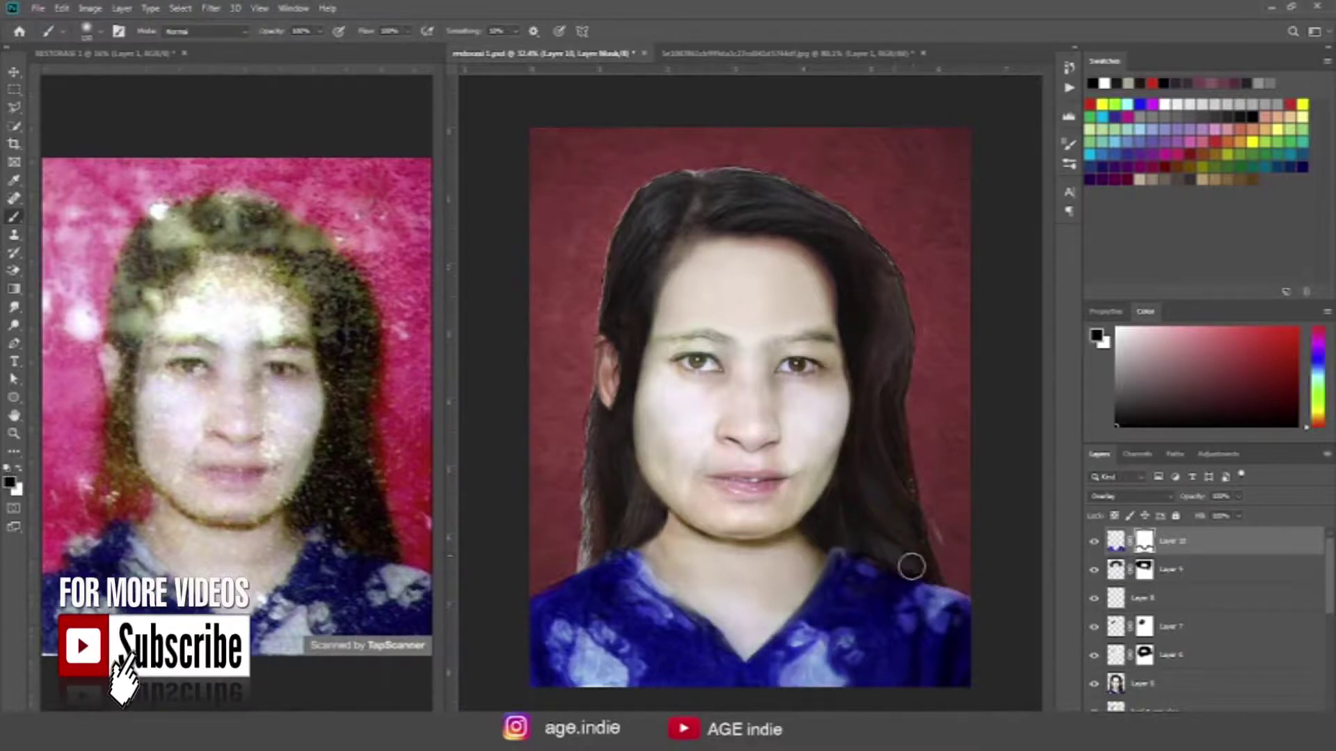
key("x")
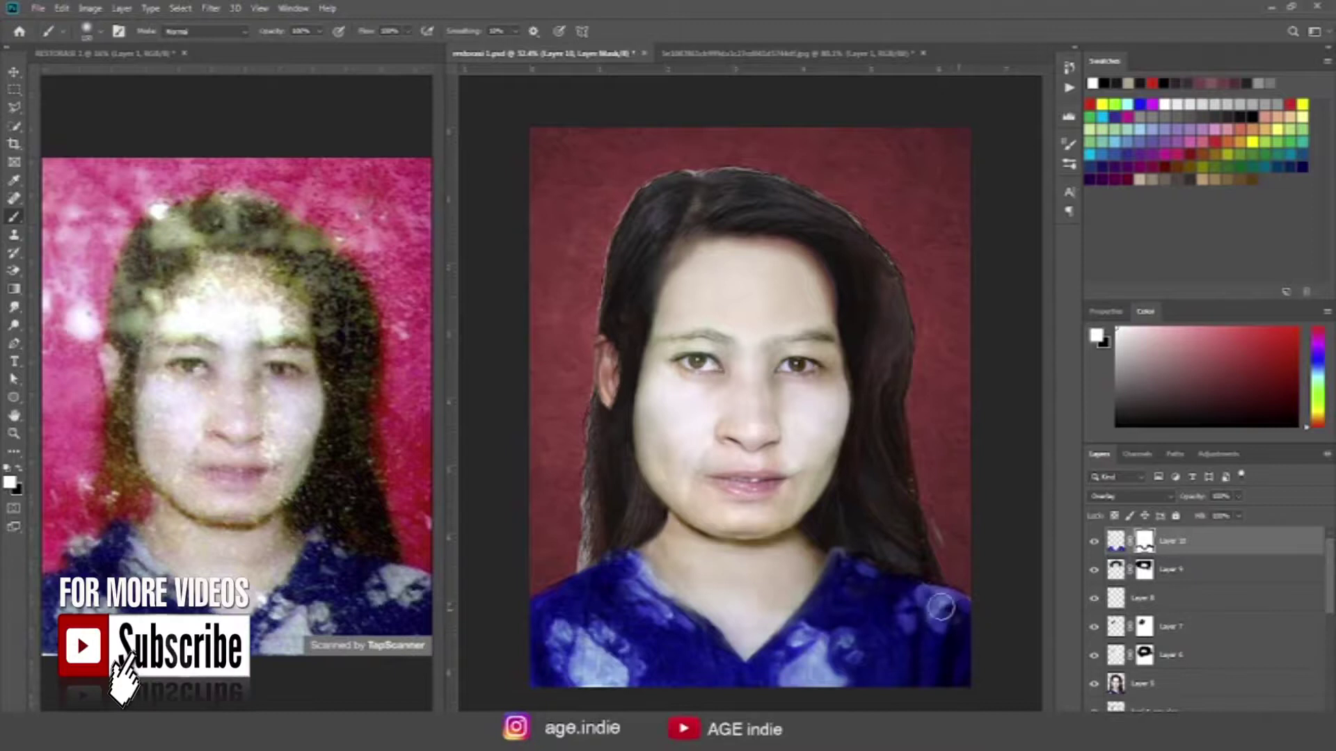
scroll(765, 570, "up", 2)
scroll(778, 416, "down", 3)
scroll(707, 512, "down", 3)
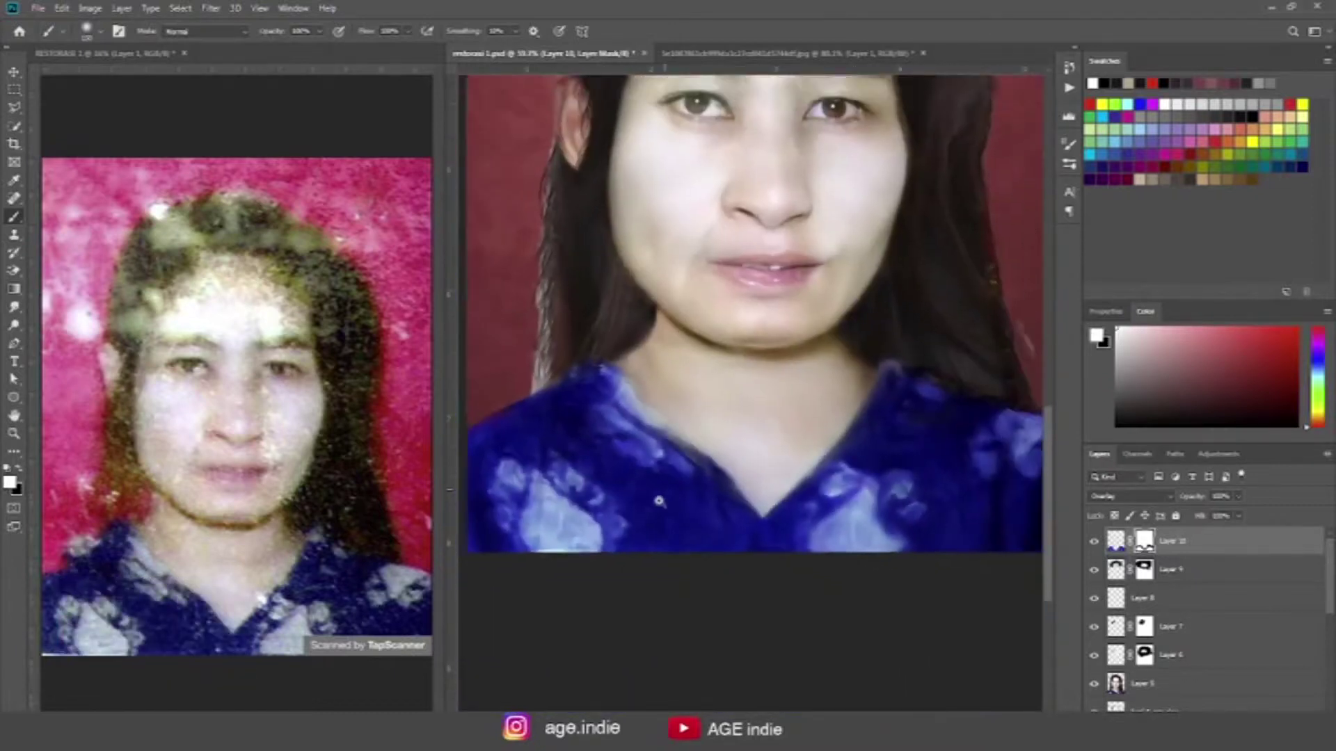
scroll(706, 513, "down", 2)
scroll(884, 623, "down", 1)
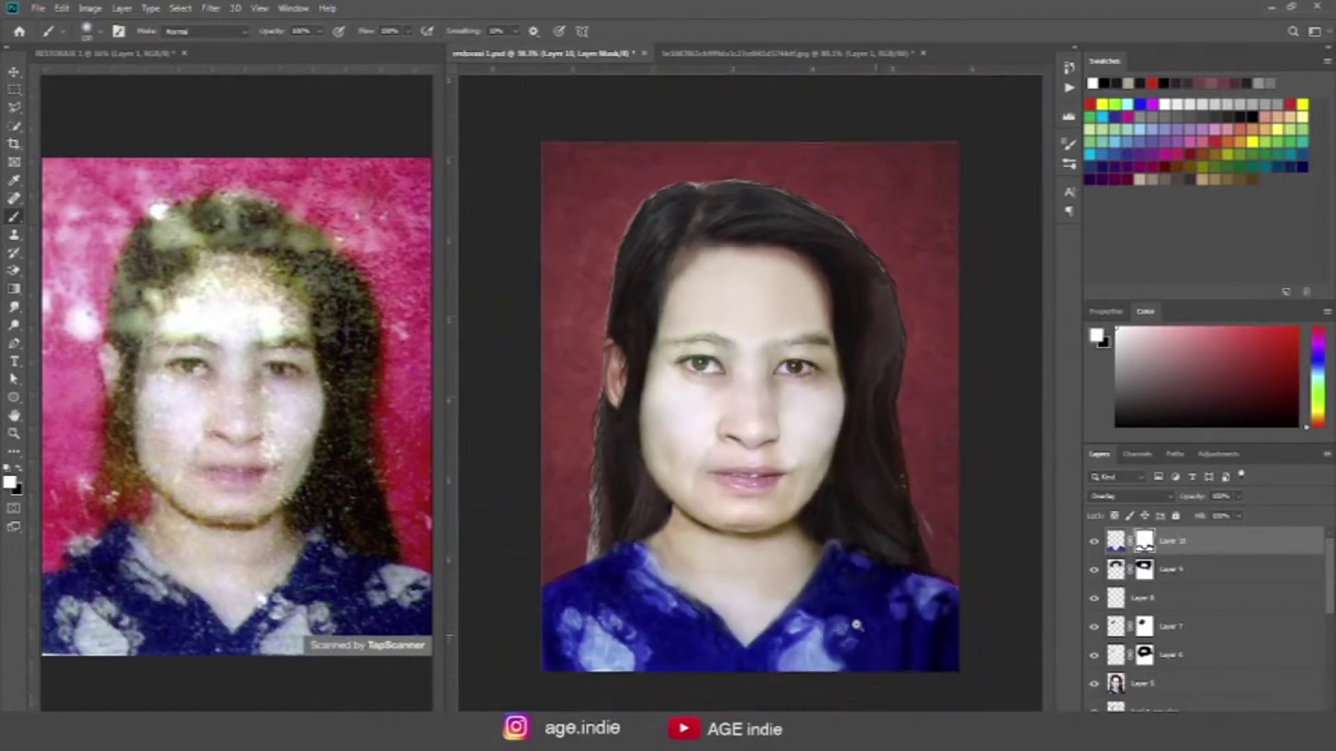
left_click(1116, 540)
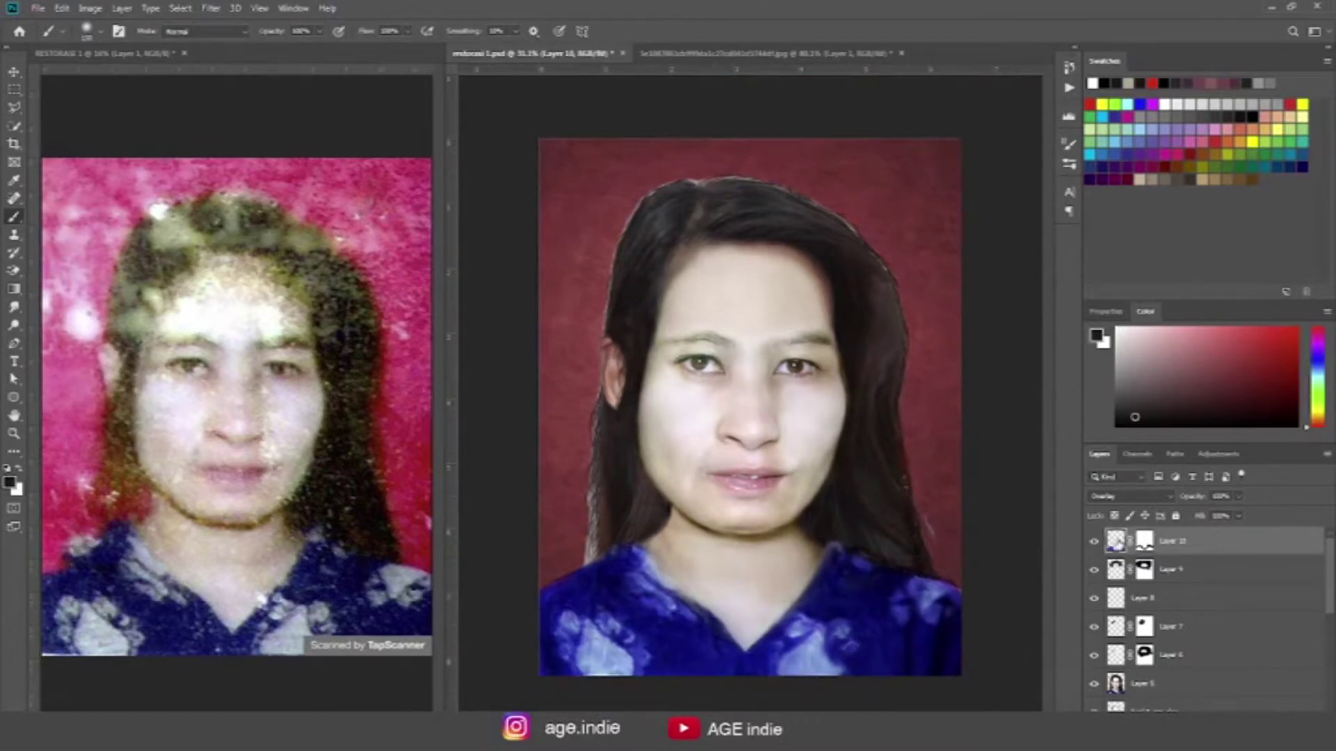
left_click(1155, 497)
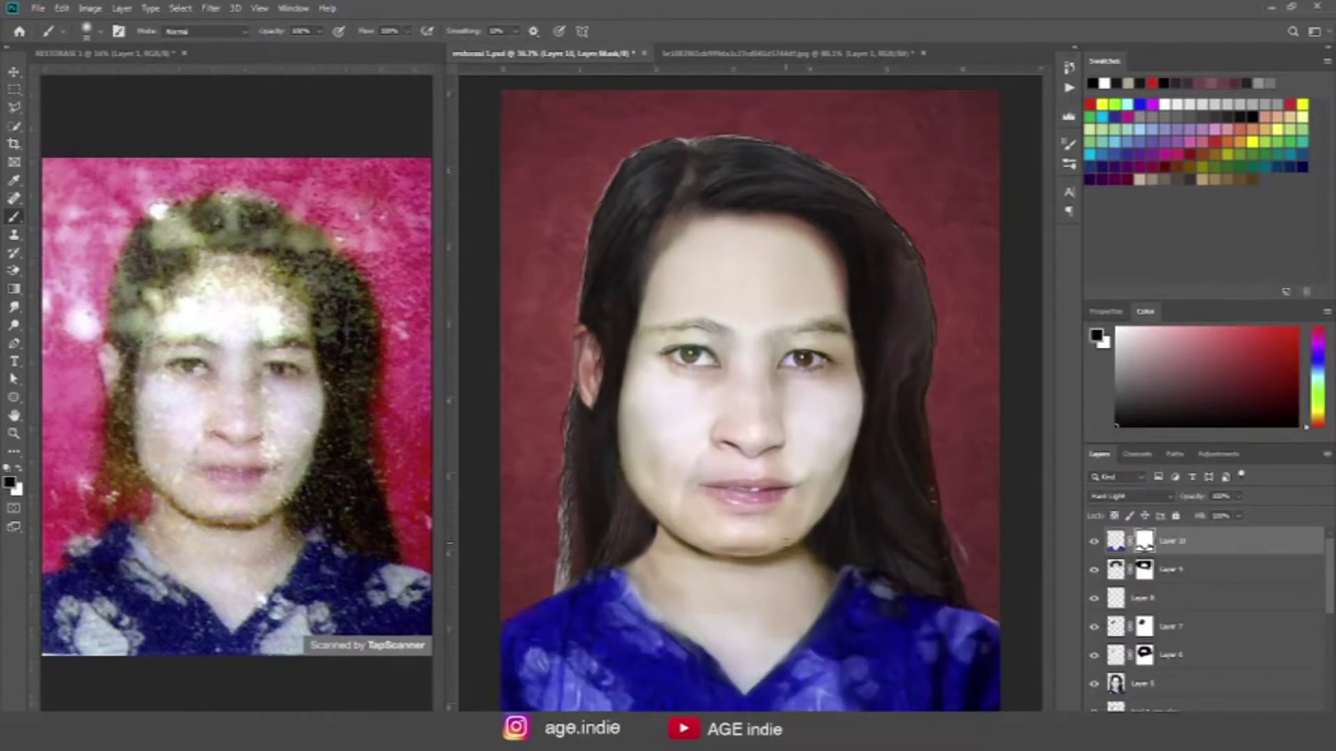
Step: Close the unused third document and duplicate the image as restorasi 2
left_click(923, 53)
left_click(89, 7)
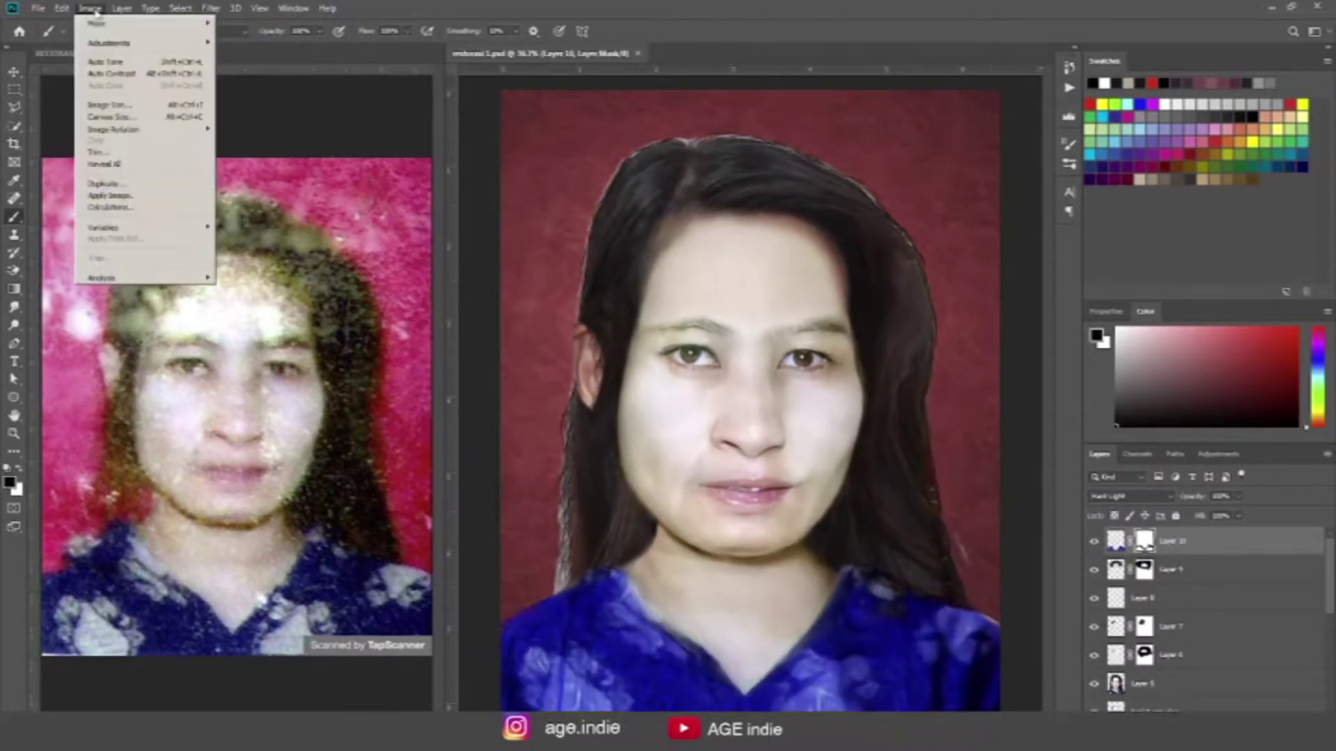
left_click(105, 178)
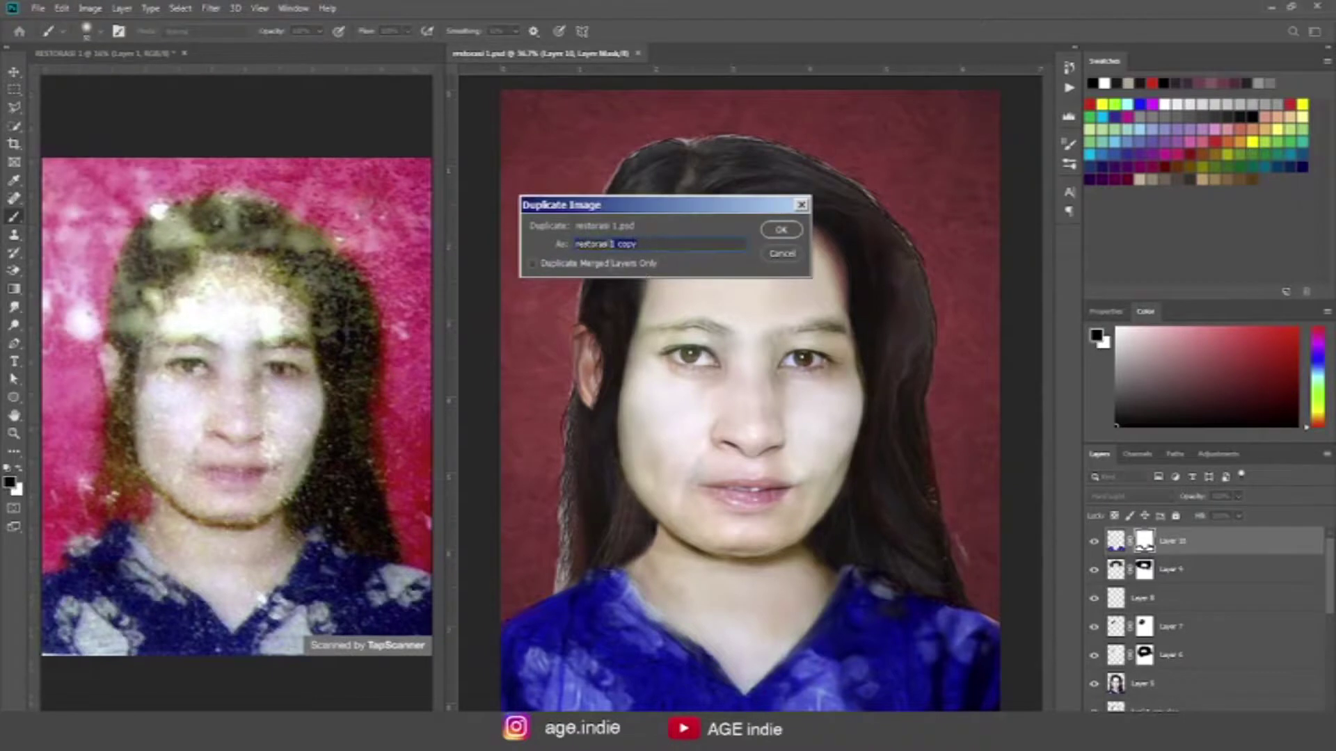
left_click(784, 235)
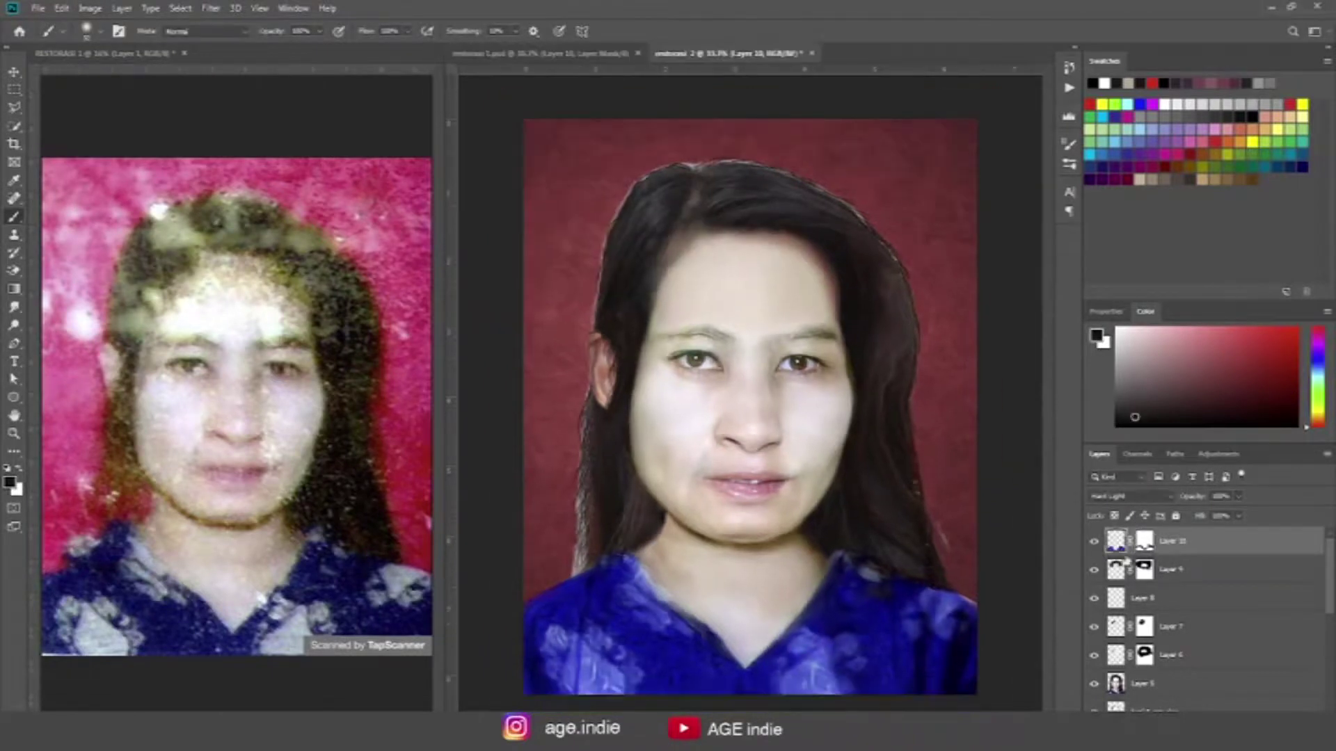
Step: Merge the retouching layers into one Layer 10 and check it against the red background
scroll(1218, 612, "down", 3)
scroll(1258, 631, "down", 1)
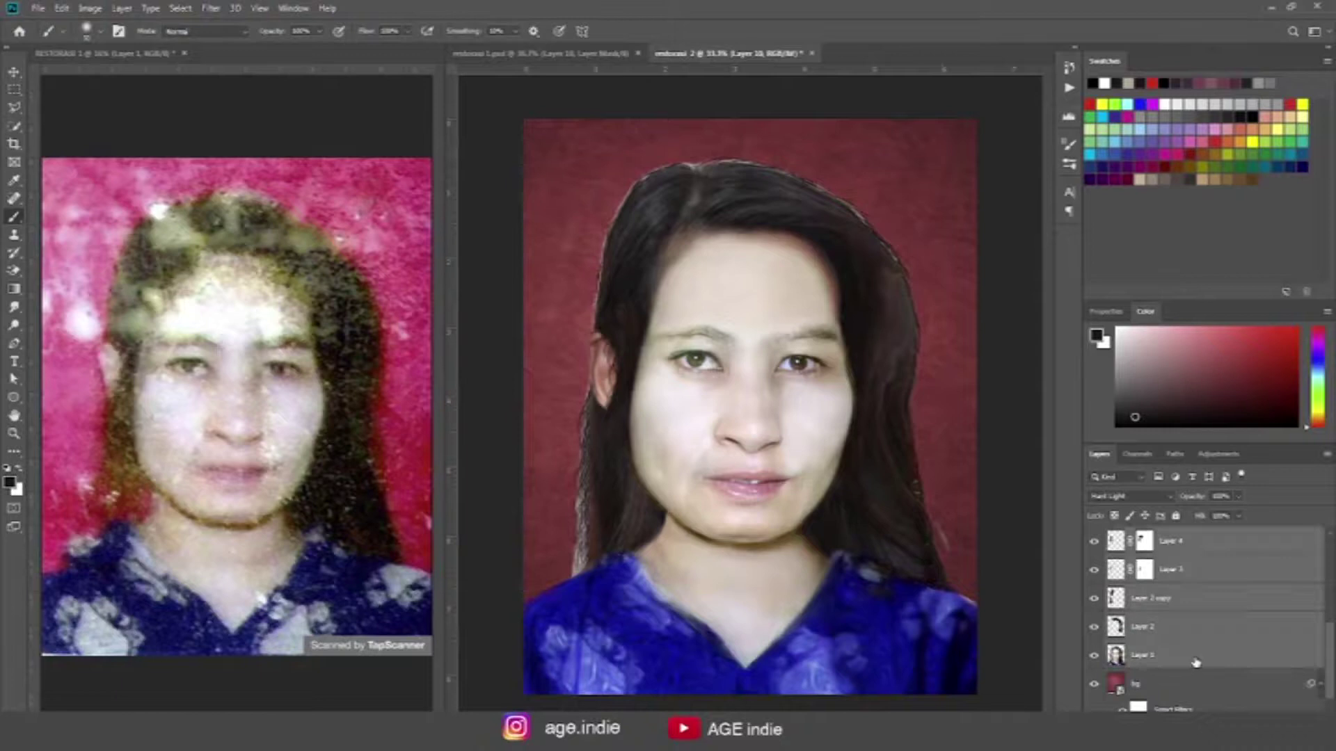
left_click(1207, 661, "shift")
scroll(1195, 662, "down", 2)
right_click(1212, 628)
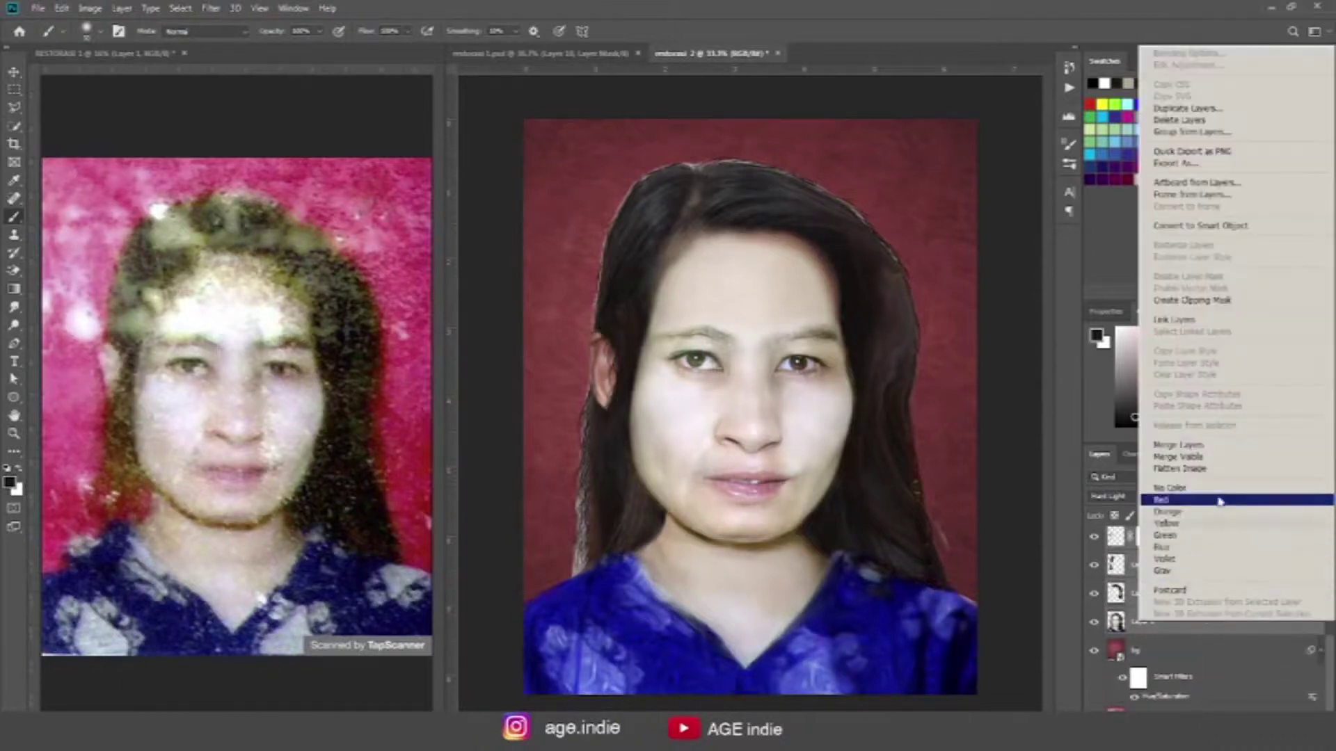
left_click(1159, 447)
left_click(1095, 571)
left_click(1095, 570)
left_click(1095, 571)
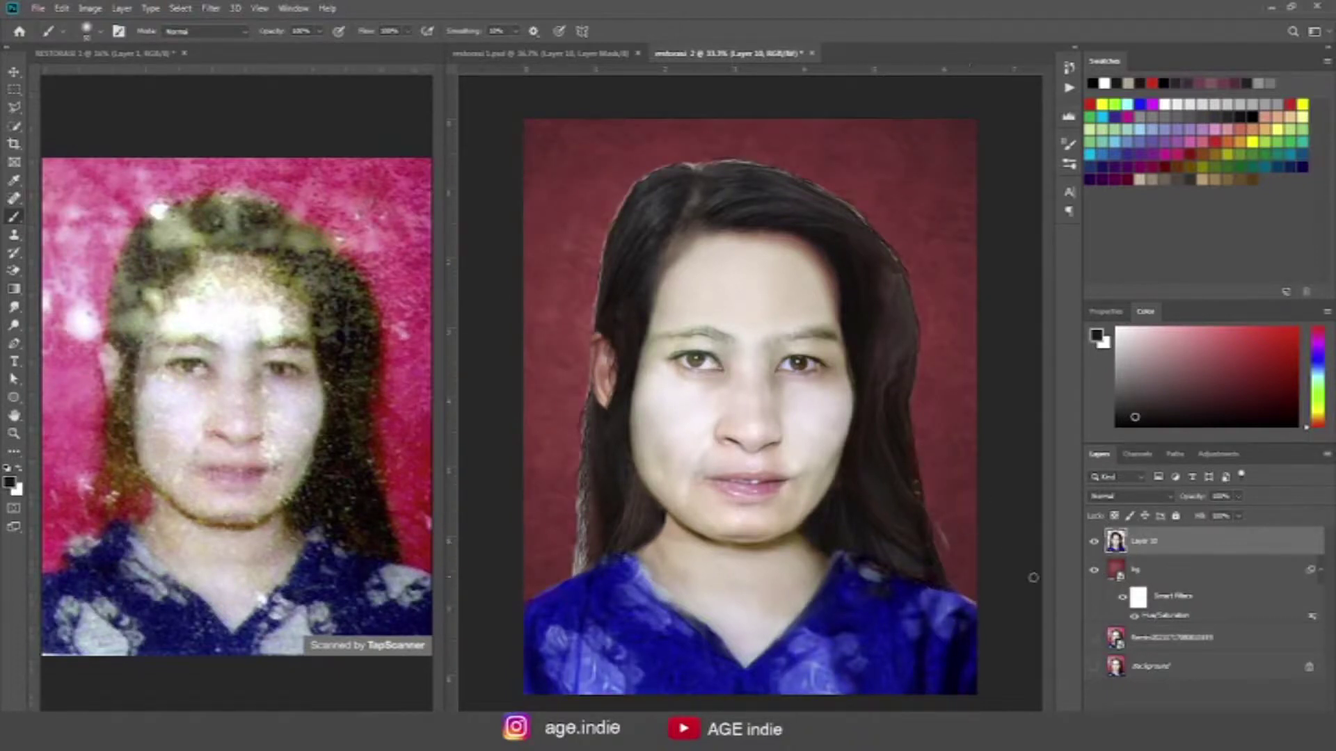
Step: Add an empty Layer 11 on top and zoom in on the portrait
key("ctrl+shift+alt+n")
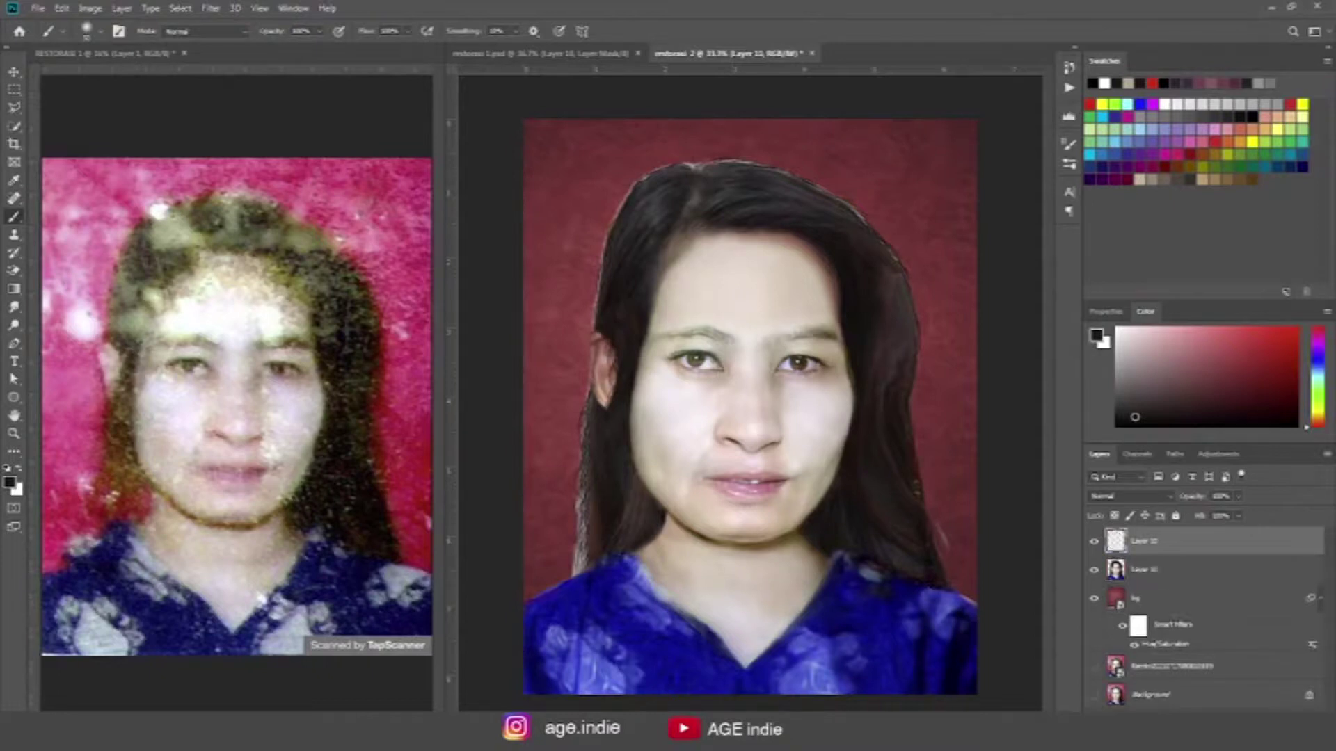
key("ctrl+plus")
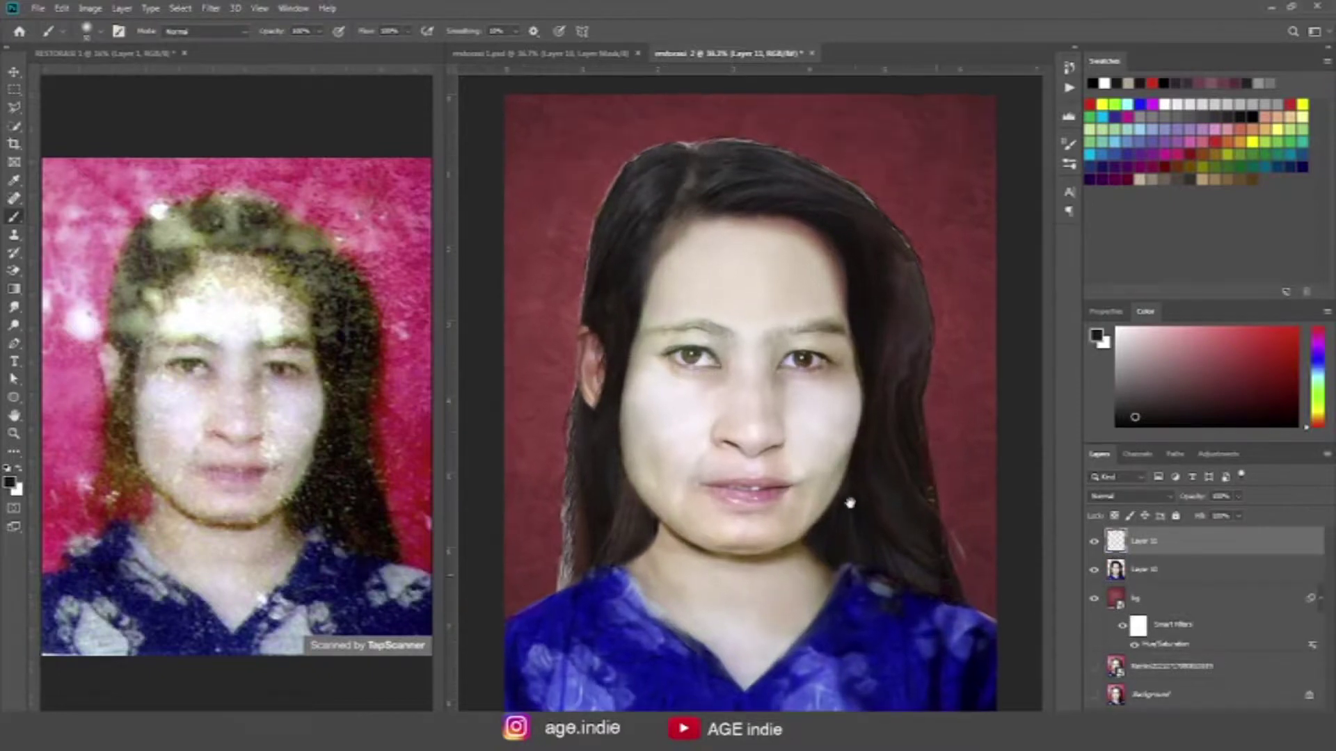
scroll(923, 540, "up", 1)
scroll(905, 543, "up", 1)
scroll(883, 548, "up", 1)
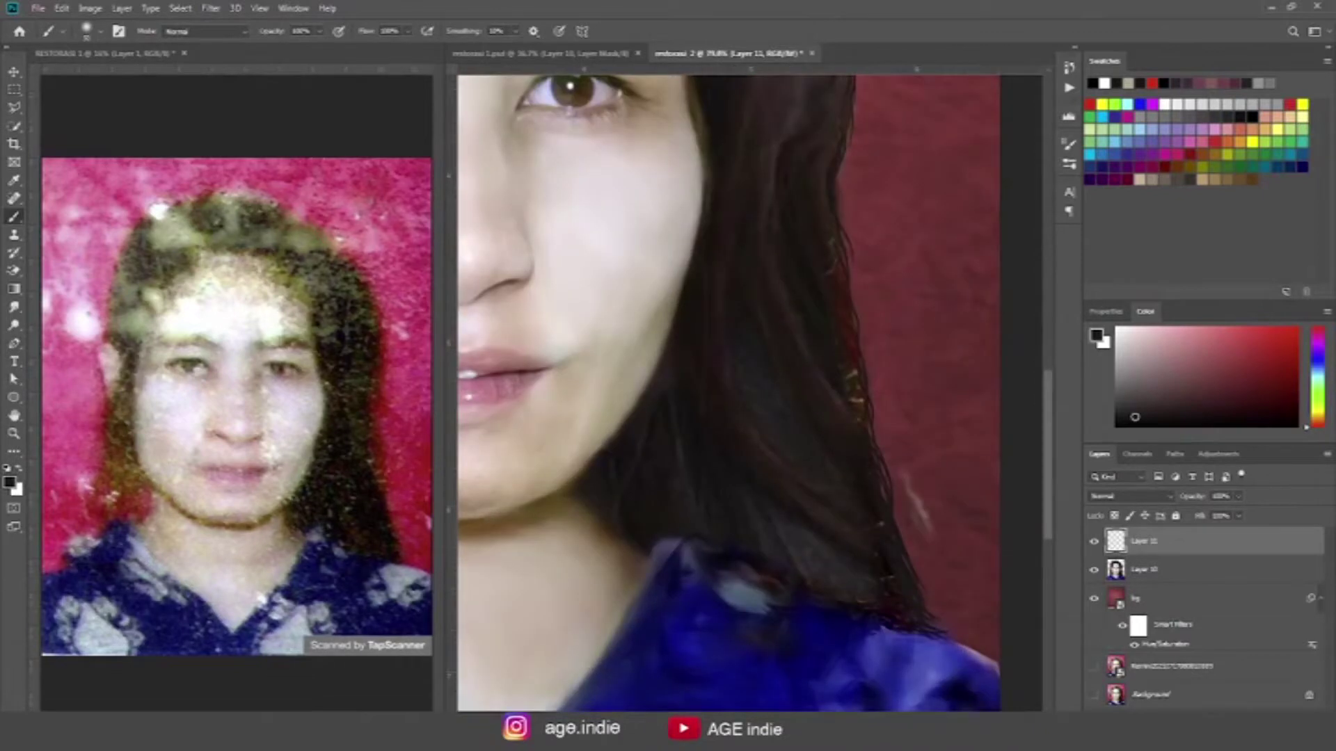
key("ctrl+alt+m")
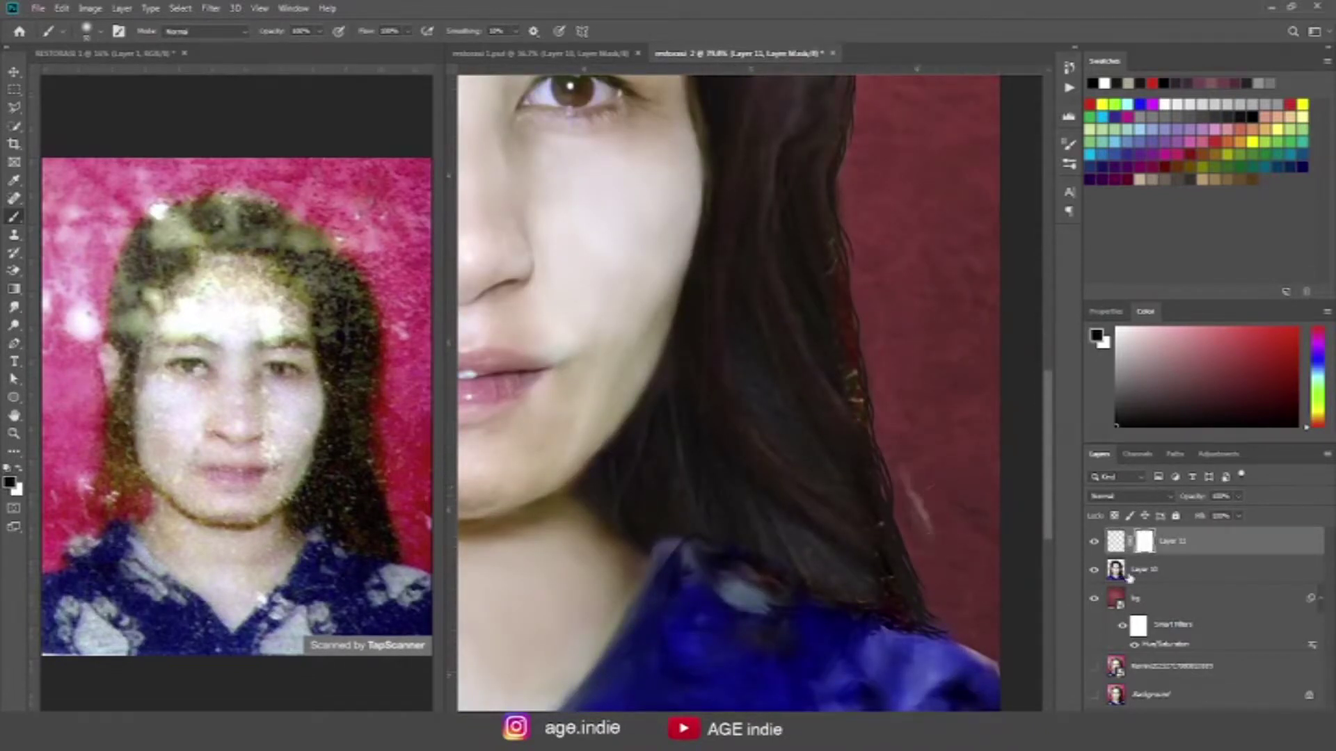
key("ctrl+z")
scroll(882, 446, "up", 5)
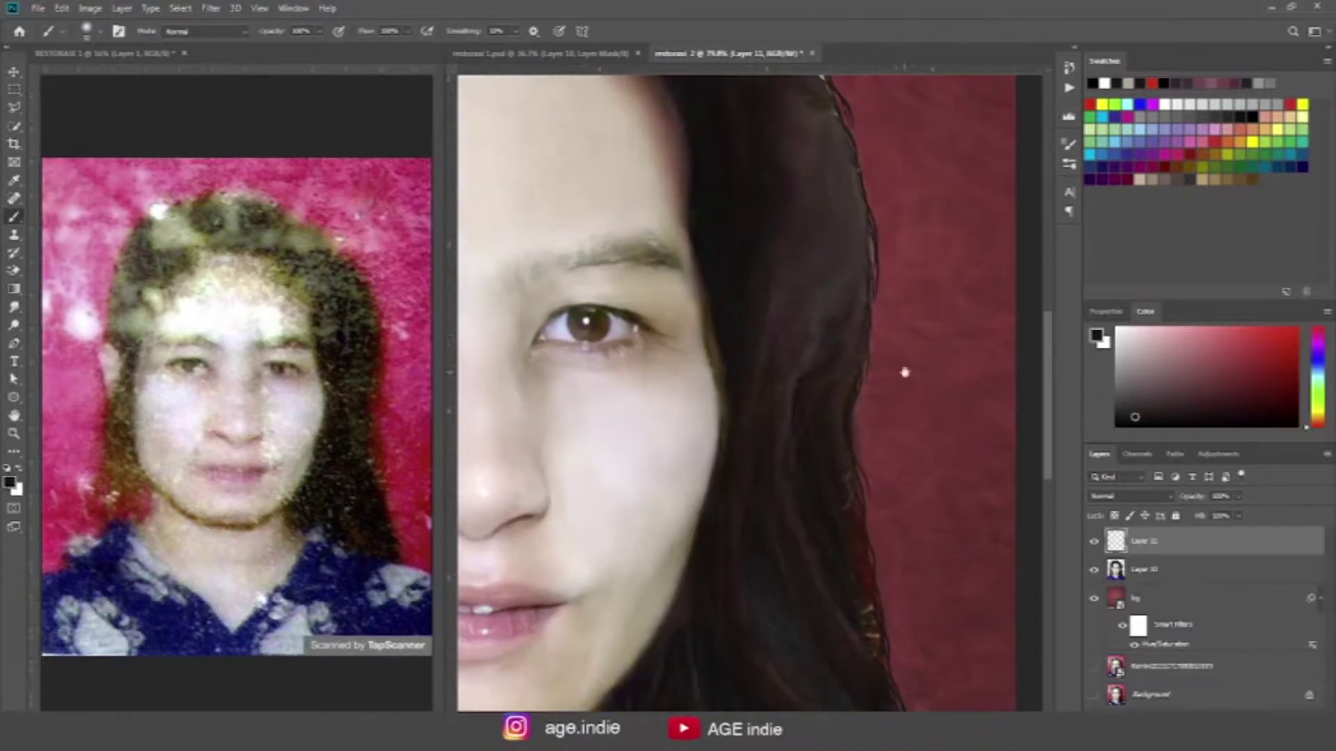
scroll(902, 369, "up", 4)
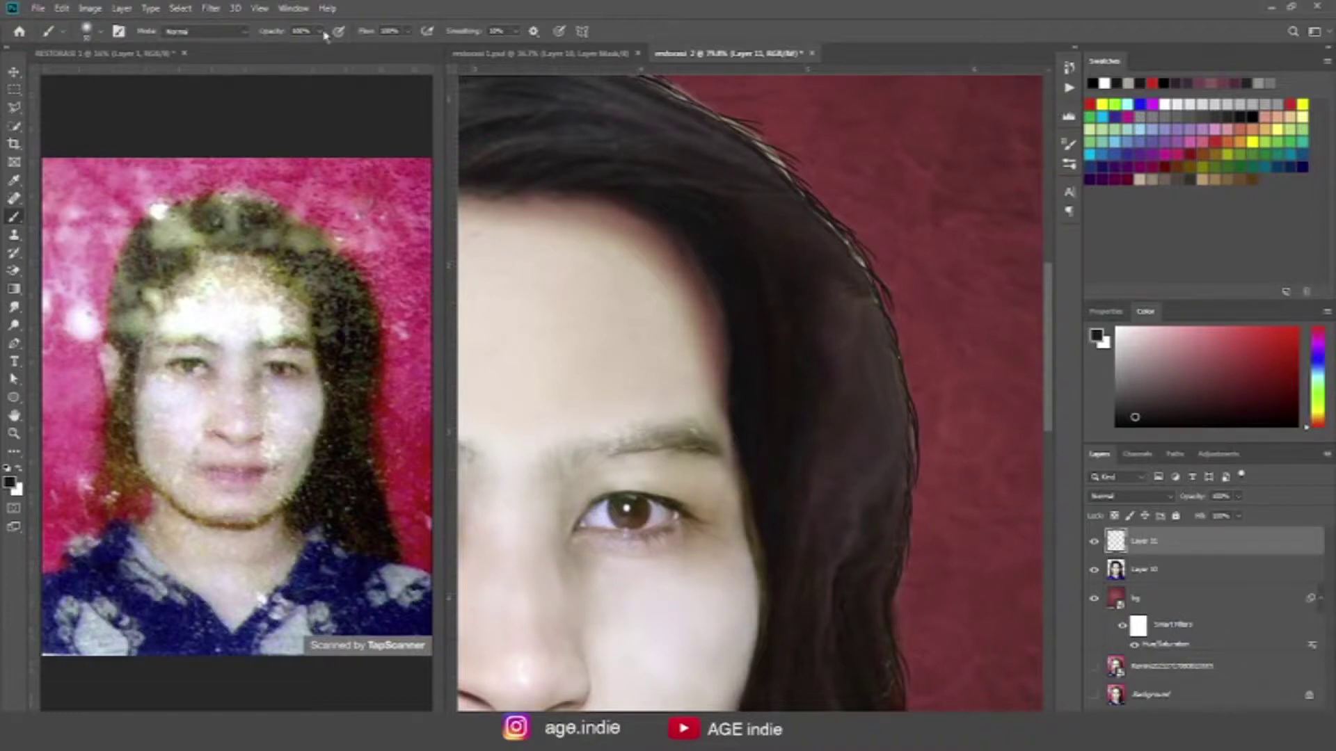
Step: Blend the hair ends into the blue shirt at the right shoulder with a bristle Mixer Brush
key("shift+b")
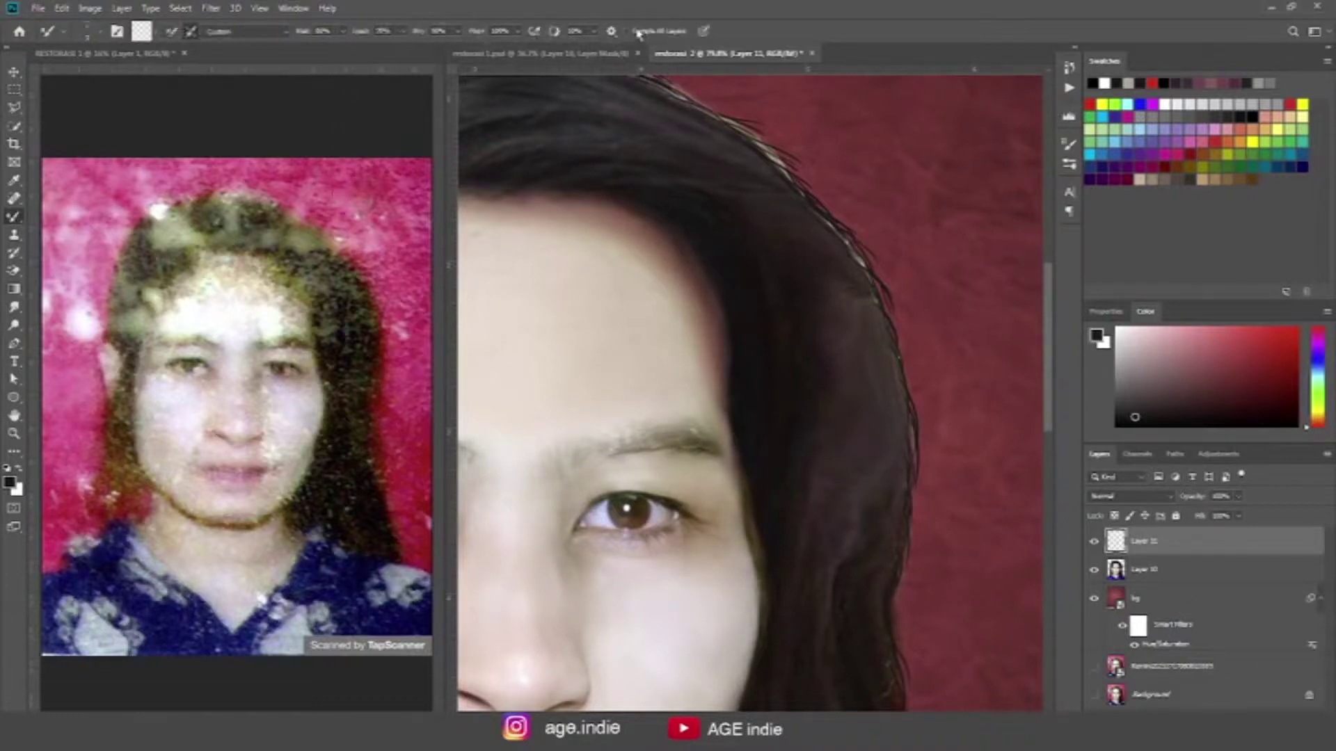
left_click_drag(865, 593, 804, 442)
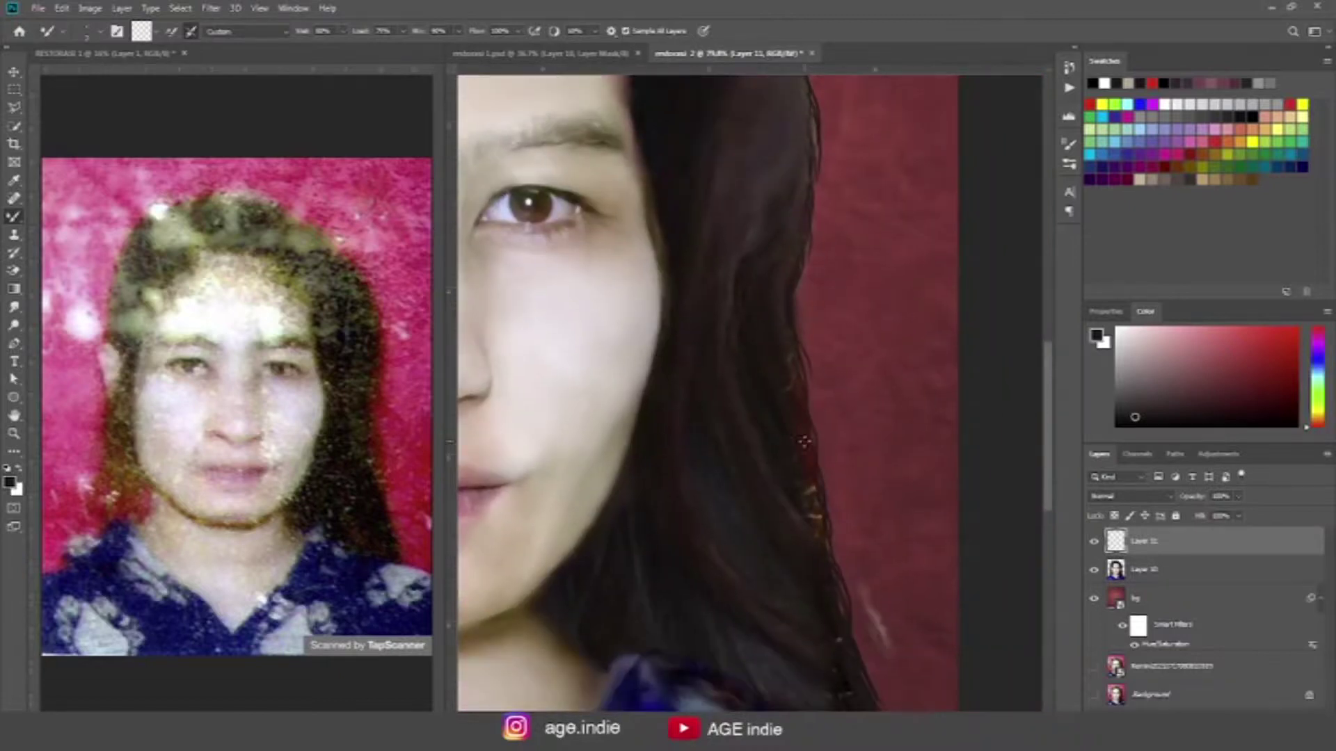
key("bracketright")
left_click_drag(842, 681, 828, 586)
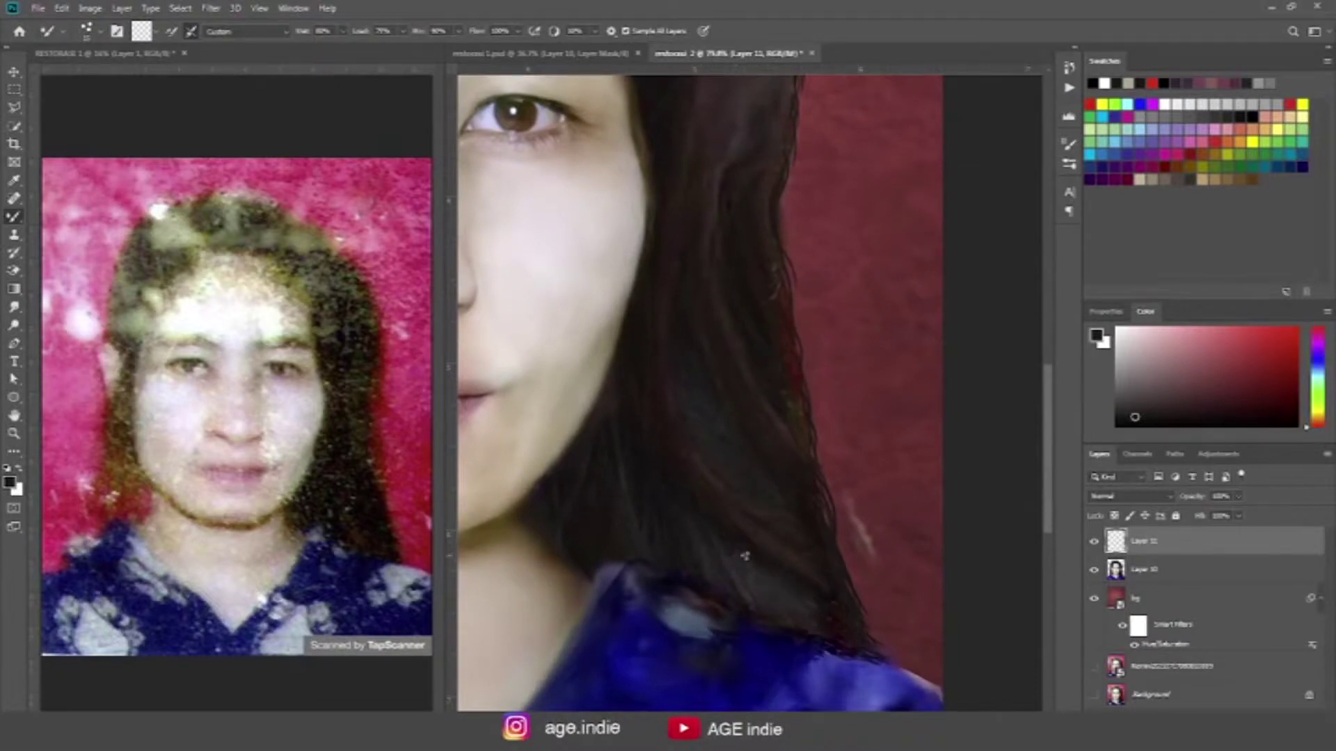
left_click_drag(855, 629, 810, 388)
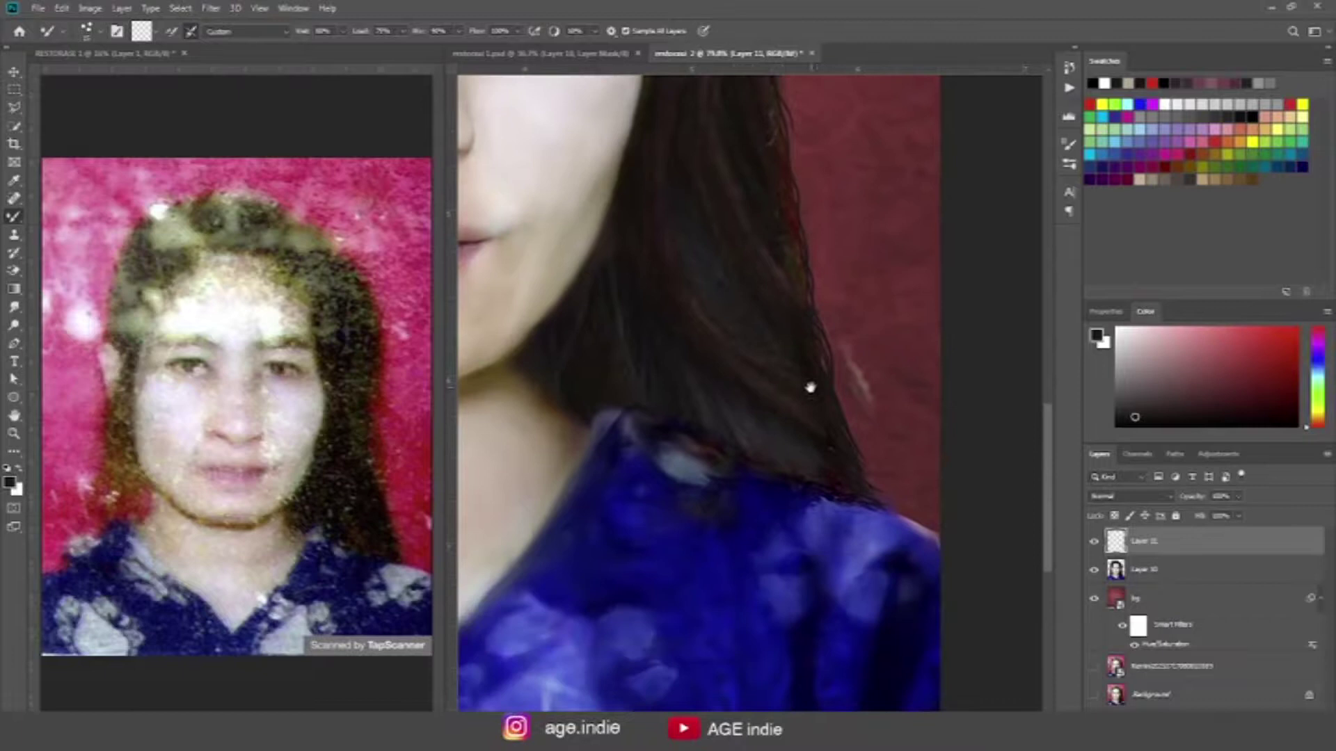
Step: Smudge the hair ends into the shirt at the shoulder and along the left of the neck
key("r")
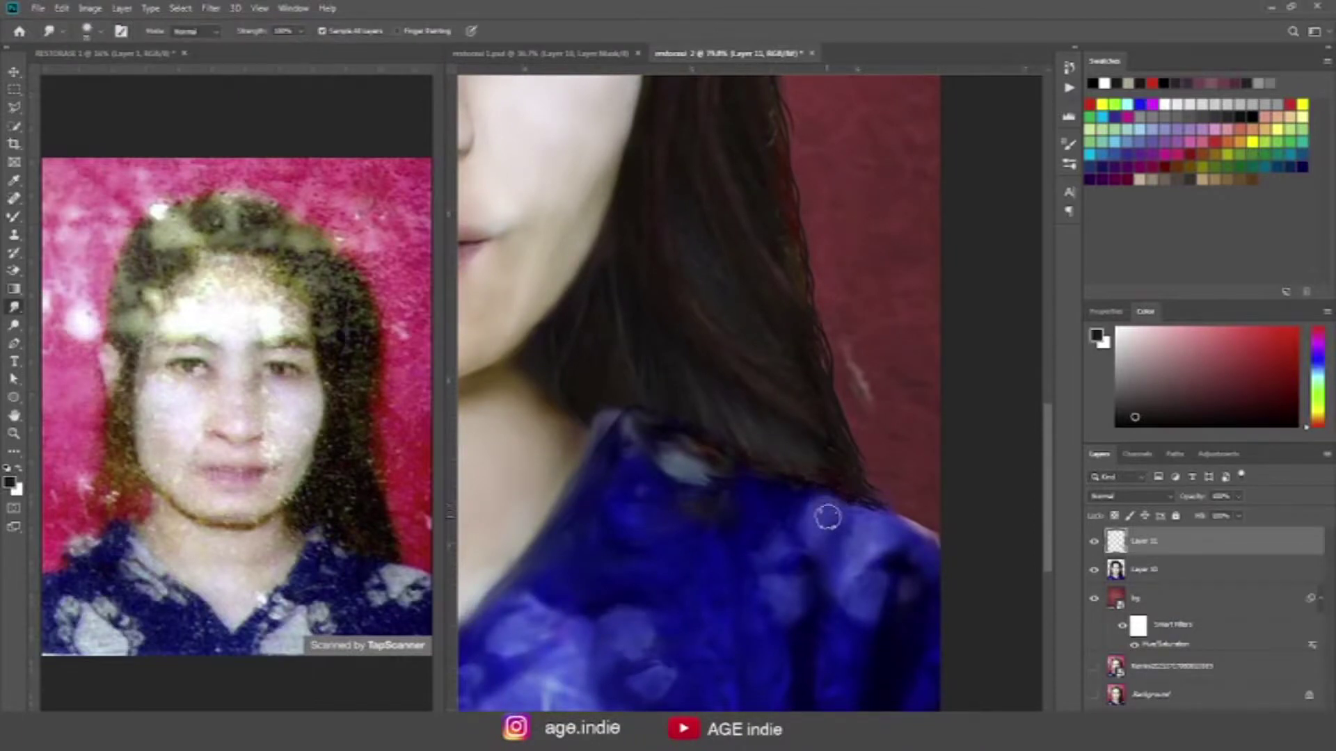
mouse_move(834, 513)
left_mouse_down()
mouse_move(859, 507)
mouse_move(820, 513)
mouse_move(763, 480)
mouse_move(763, 456)
mouse_move(730, 456)
mouse_move(687, 413)
mouse_move(739, 447)
mouse_move(620, 420)
mouse_move(608, 432)
mouse_move(601, 419)
mouse_move(611, 441)
mouse_move(597, 421)
mouse_move(573, 447)
left_mouse_up()
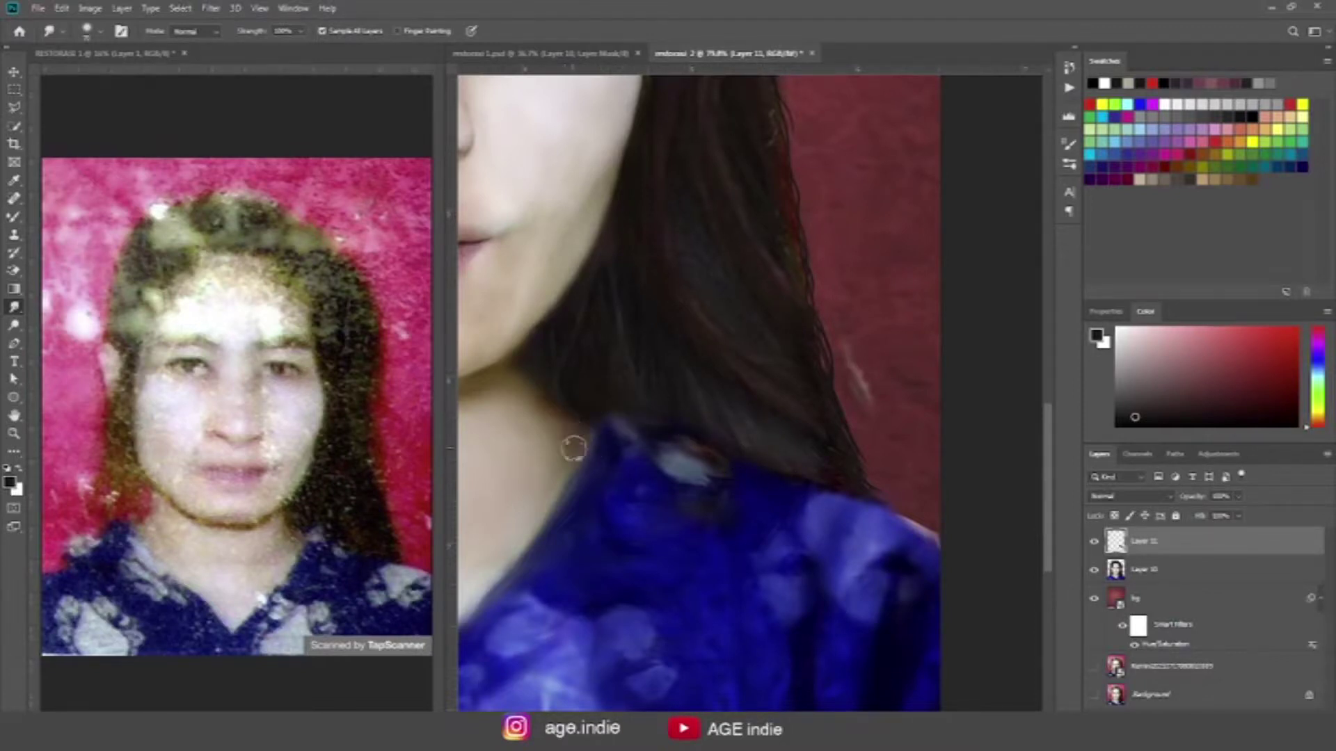
scroll(571, 497, "up", 2)
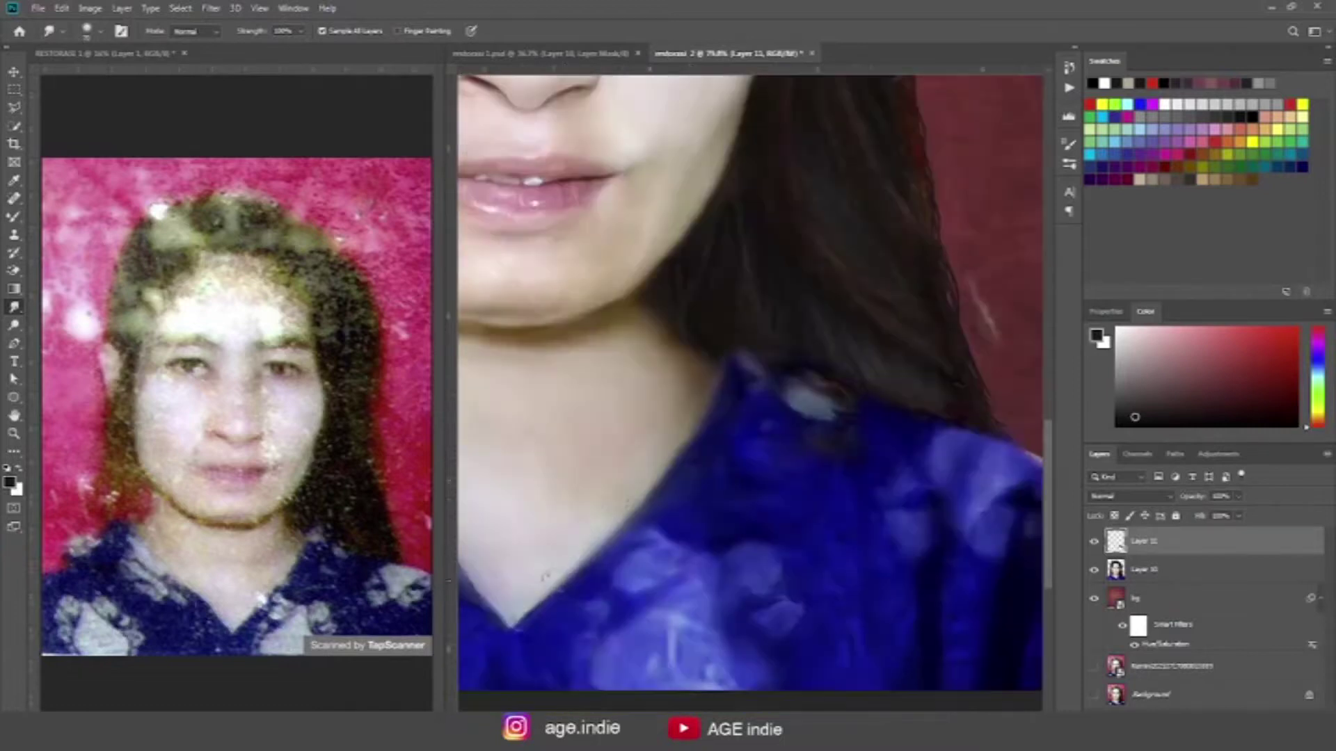
scroll(571, 497, "up", 1)
left_click_drag(487, 556, 821, 425)
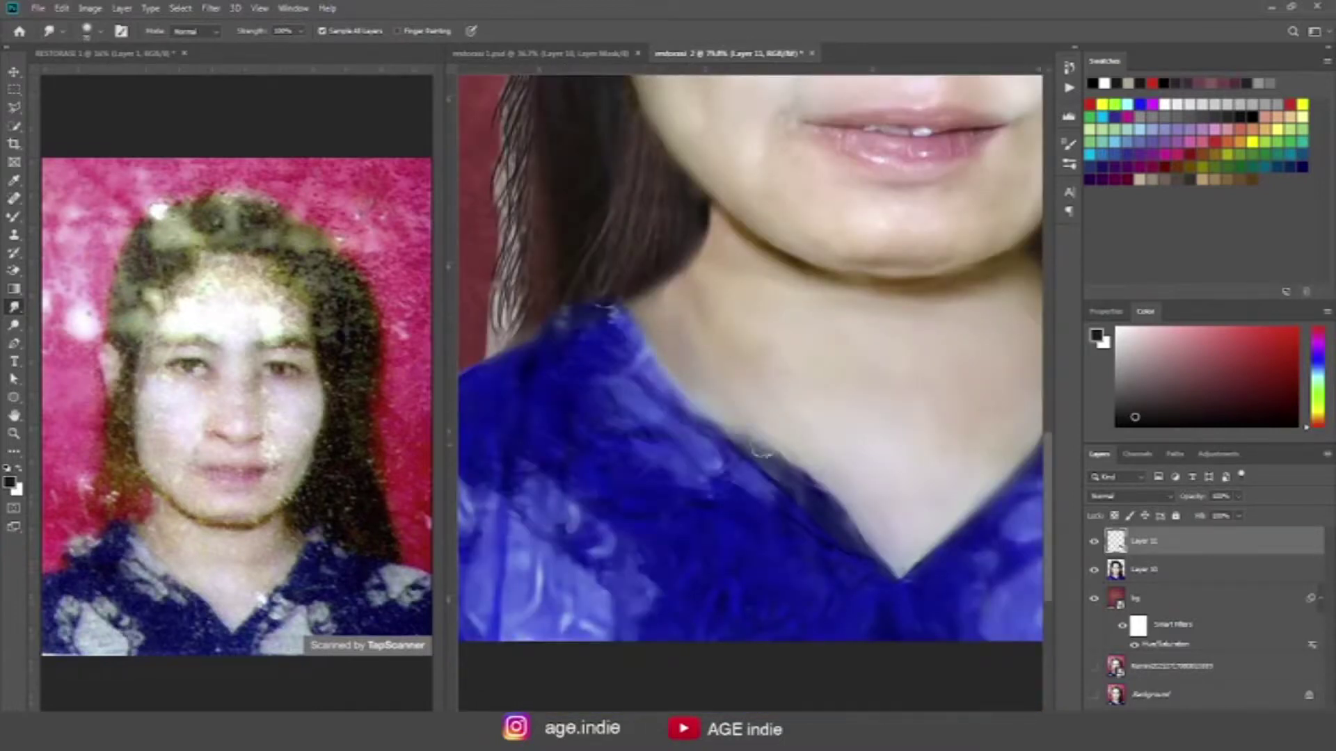
mouse_move(601, 320)
left_mouse_down()
mouse_move(680, 396)
mouse_move(755, 351)
mouse_move(762, 313)
mouse_move(781, 300)
left_mouse_up()
scroll(636, 473, "left", 2)
key("b")
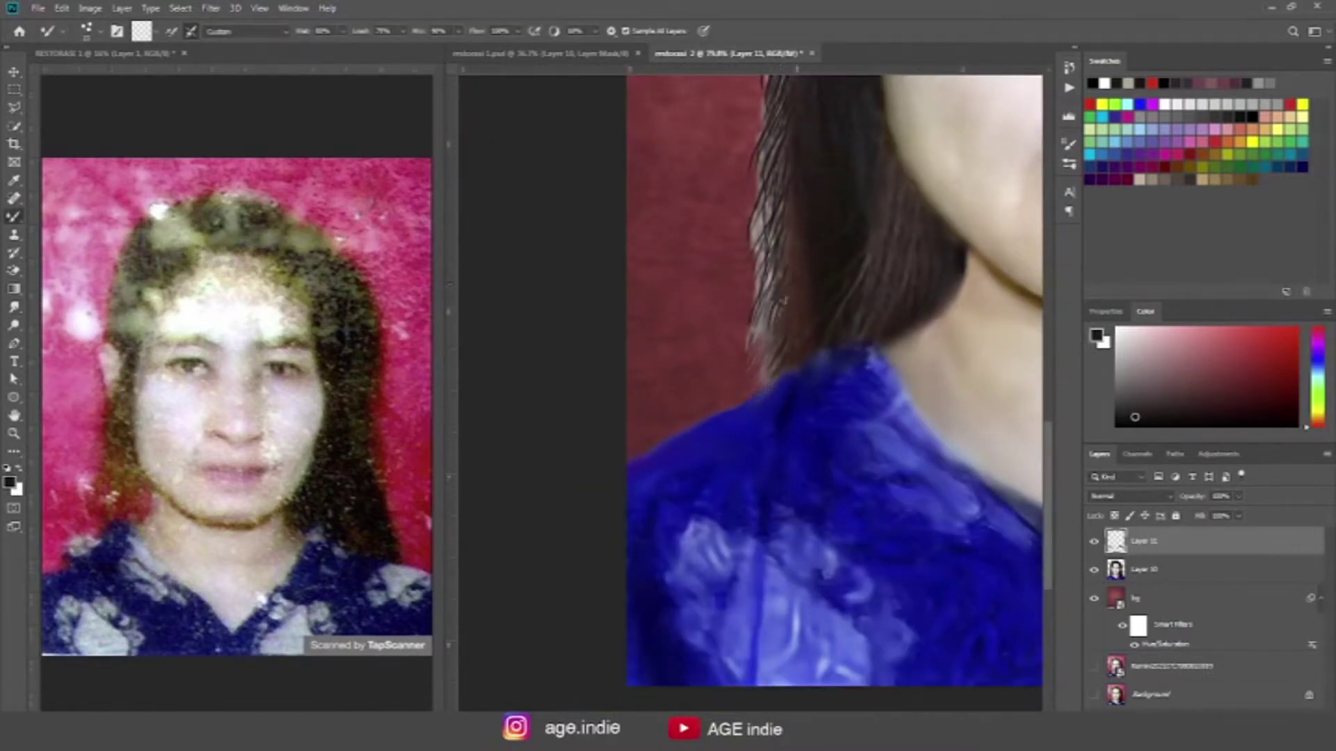
mouse_move(758, 376)
left_mouse_down()
mouse_move(765, 202)
mouse_move(772, 250)
left_mouse_up()
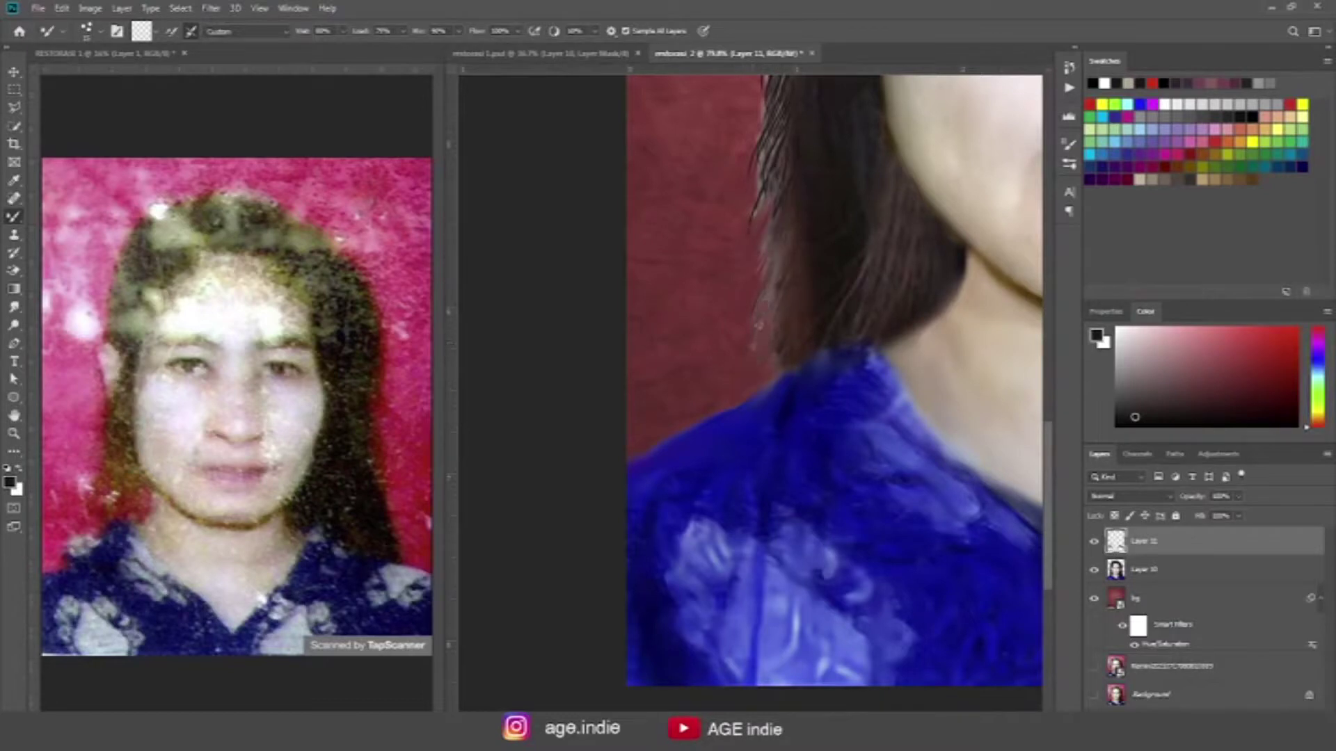
Step: Merge the hair painting on Layer 11 down into portrait Layer 10
scroll(782, 292, "up", 3)
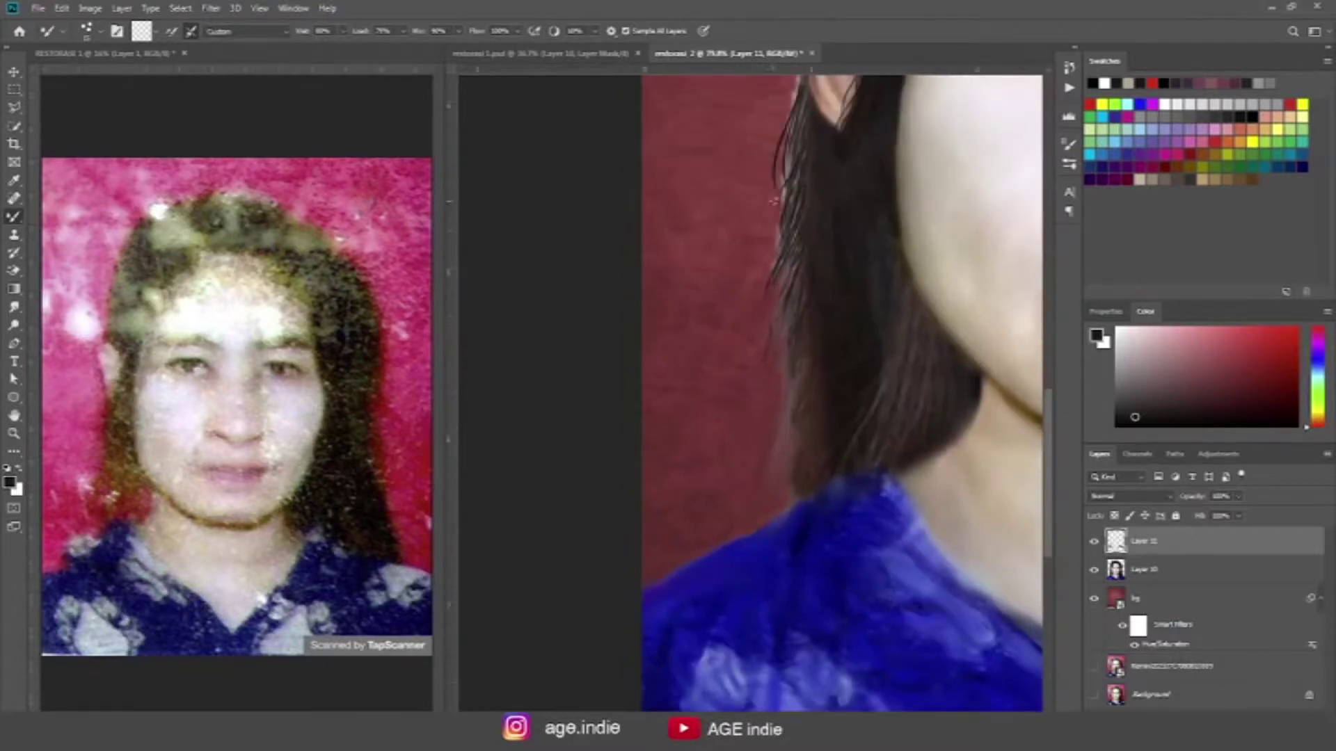
scroll(778, 202, "up", 3)
scroll(801, 221, "up", 3)
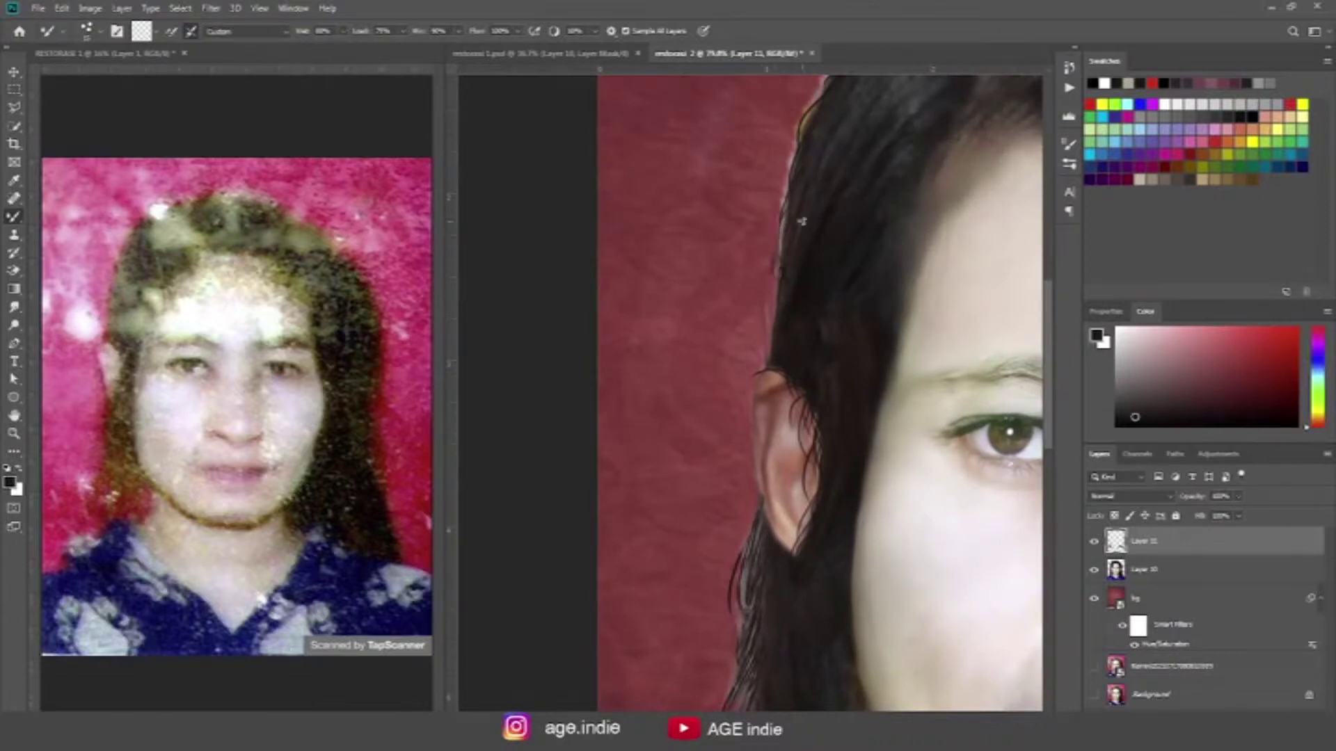
scroll(696, 417, "up", 3)
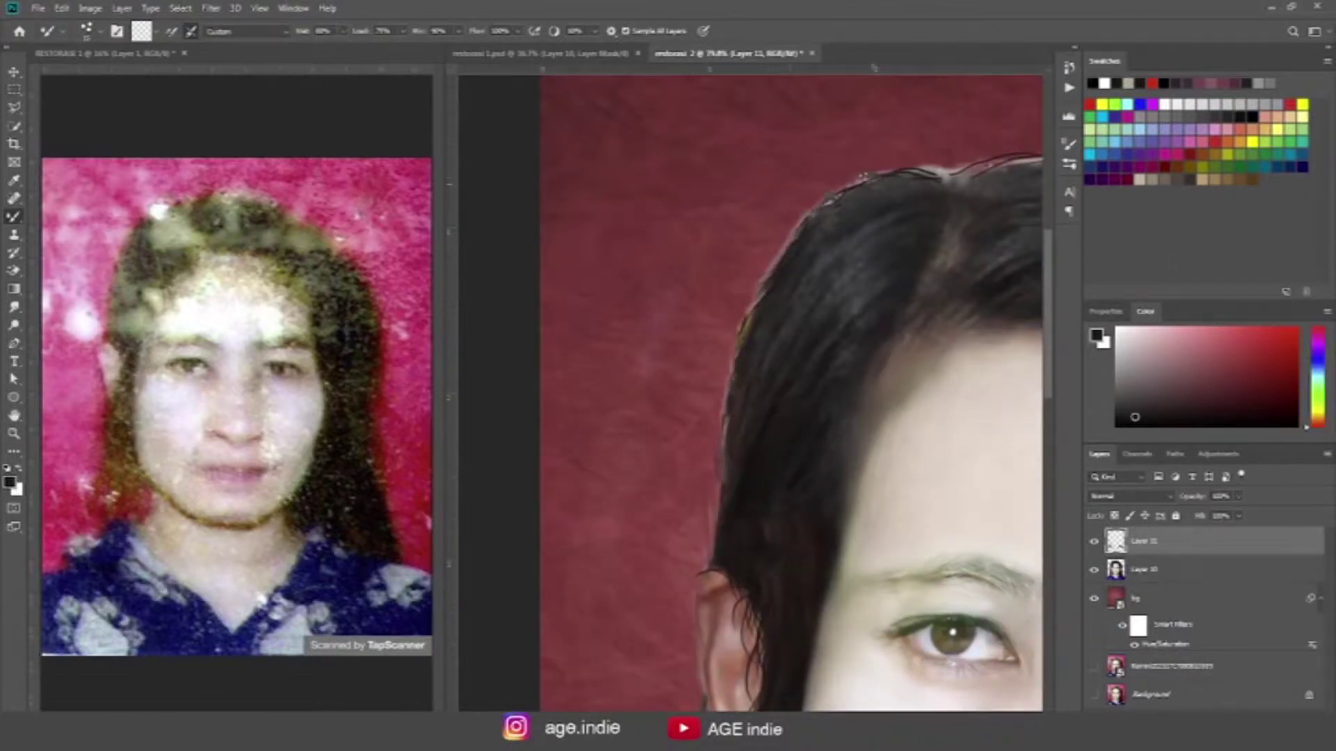
scroll(762, 258, "up", 2)
key("ctrl+e")
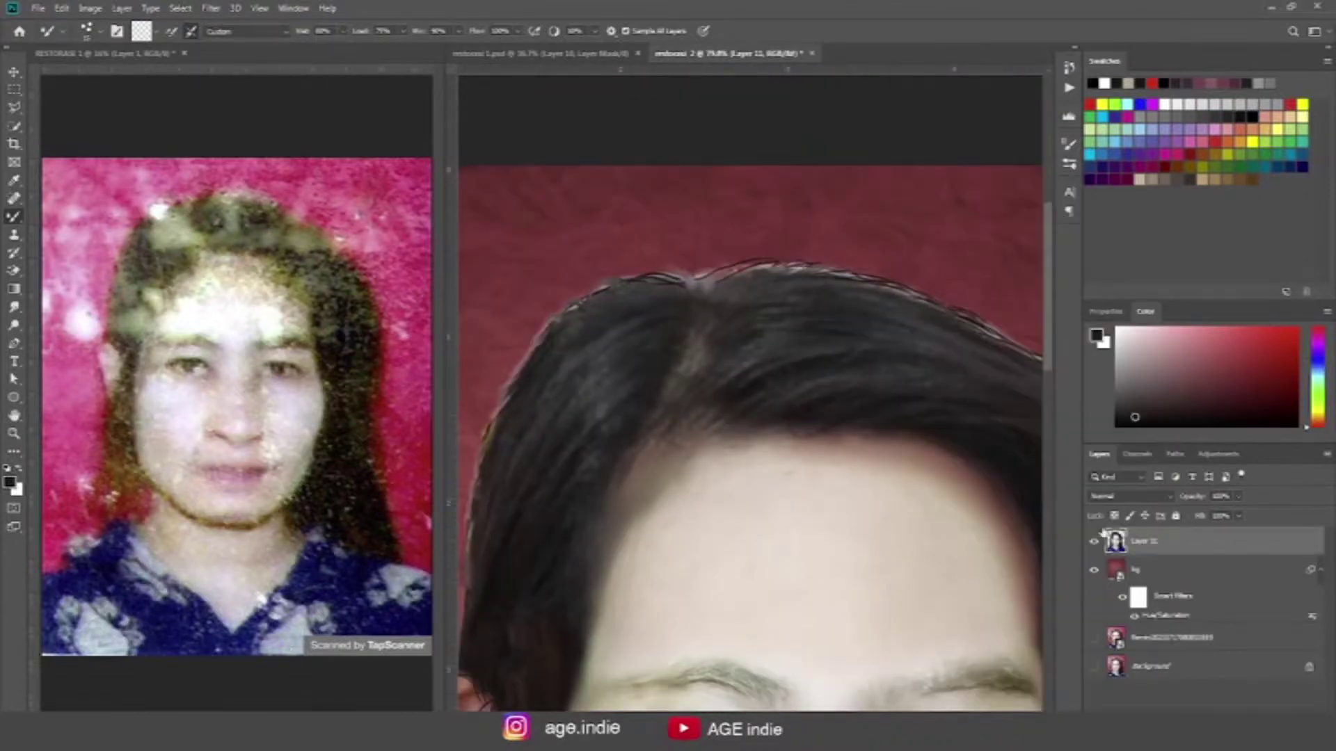
Step: Brush away stray dark outlines along the top hairline, the left side and near the ear
mouse_move(737, 268)
left_mouse_down()
mouse_move(800, 264)
mouse_move(647, 278)
mouse_move(529, 331)
mouse_move(476, 491)
mouse_move(664, 414)
left_mouse_up()
left_click_drag(650, 407, 633, 591)
scroll(641, 557, "down", 3)
left_click_drag(657, 511, 647, 550)
mouse_move(633, 612)
left_mouse_down()
mouse_move(661, 571)
mouse_move(643, 664)
left_mouse_up()
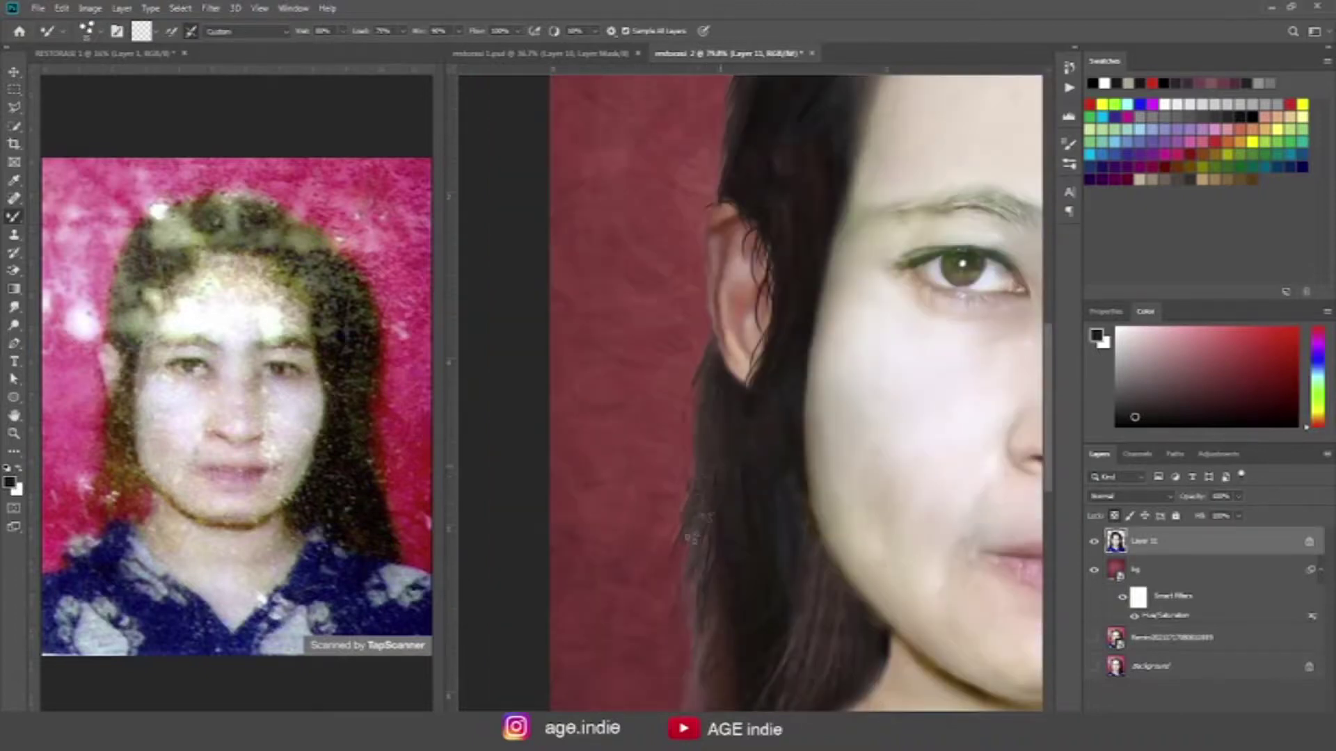
left_click_drag(695, 459, 688, 550)
mouse_move(699, 500)
left_mouse_down()
mouse_move(724, 668)
mouse_move(738, 661)
left_mouse_up()
scroll(723, 627, "down", 3)
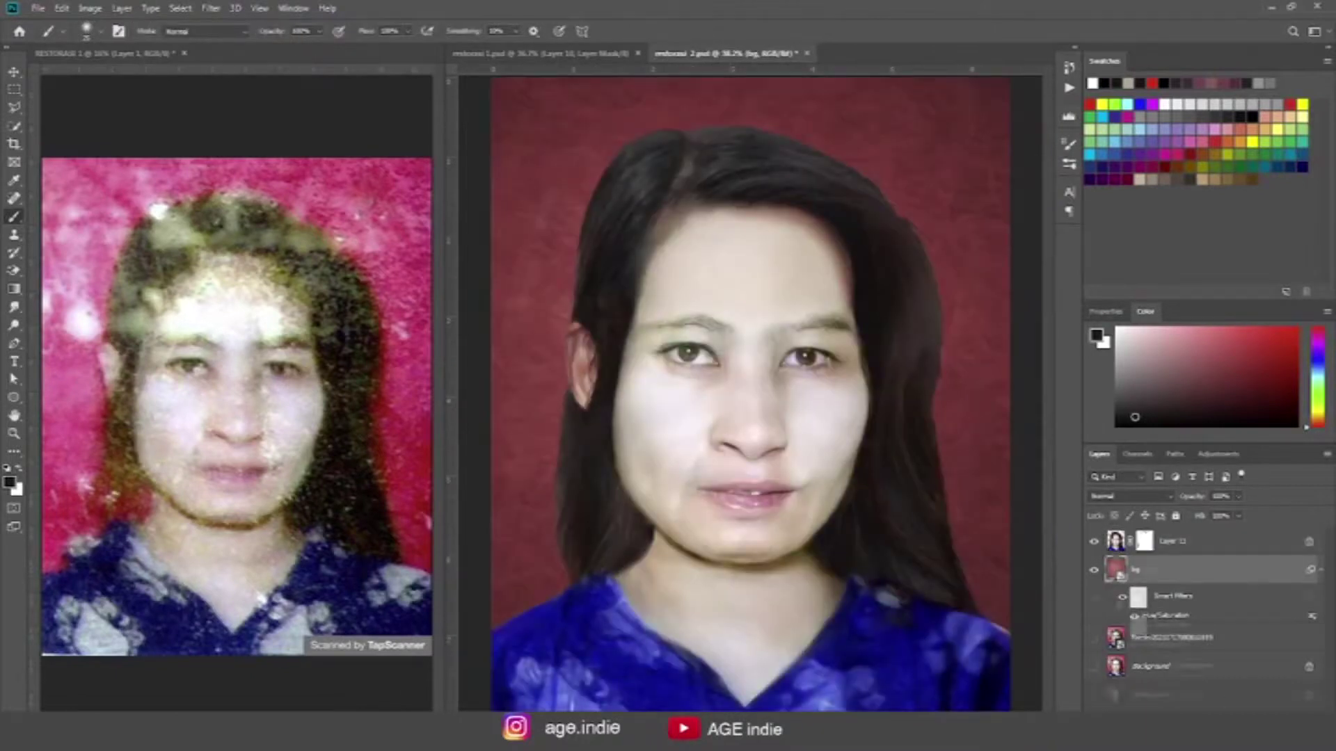
Step: Set the new layer to Overlay and prepare a large white brush at about 45% opacity
left_click(1141, 496)
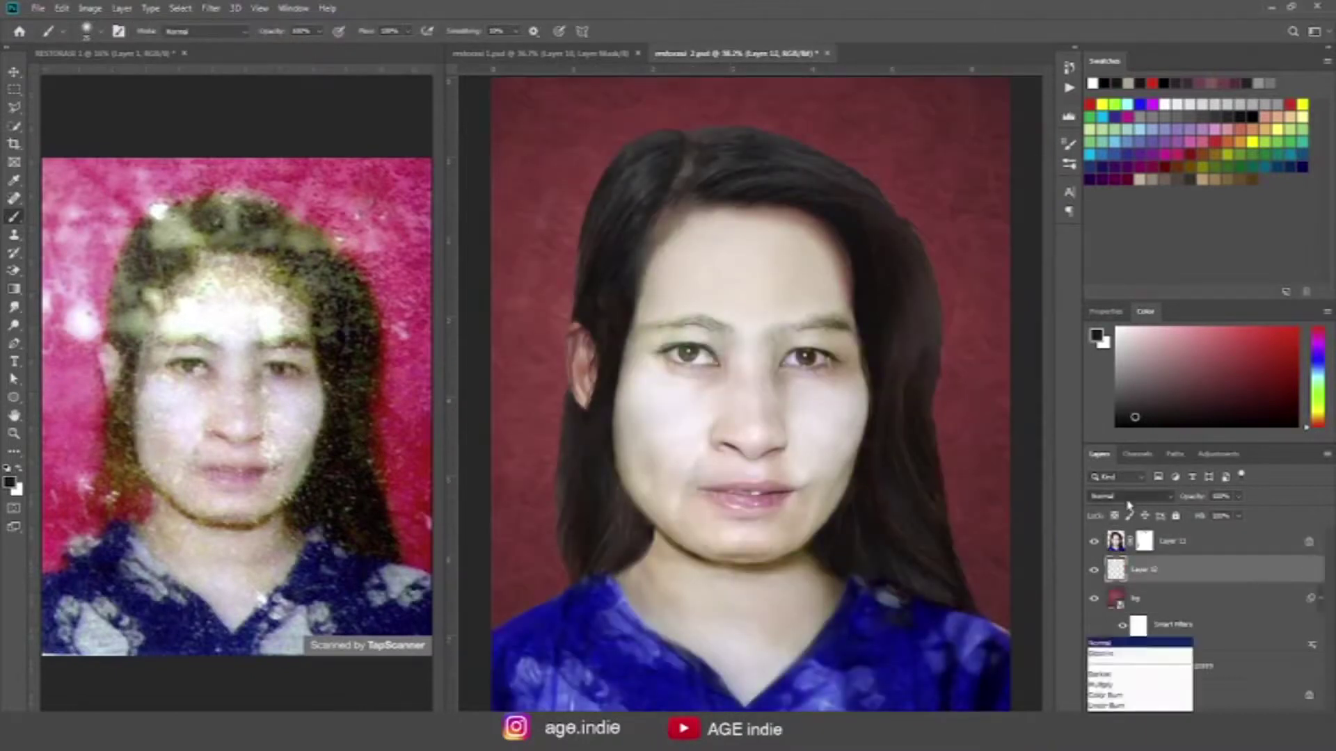
left_click(1155, 558)
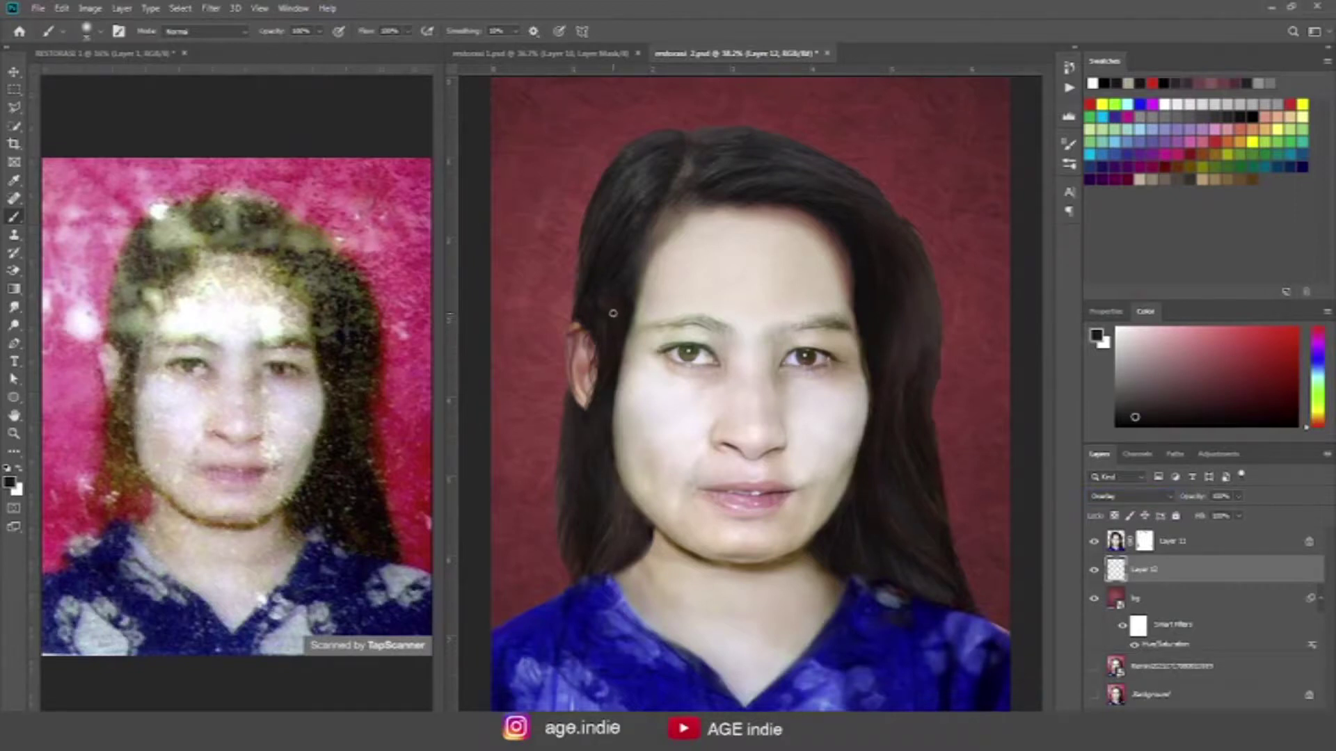
key("bracketright")
key("bracketright")
key("bracketright")
key("x")
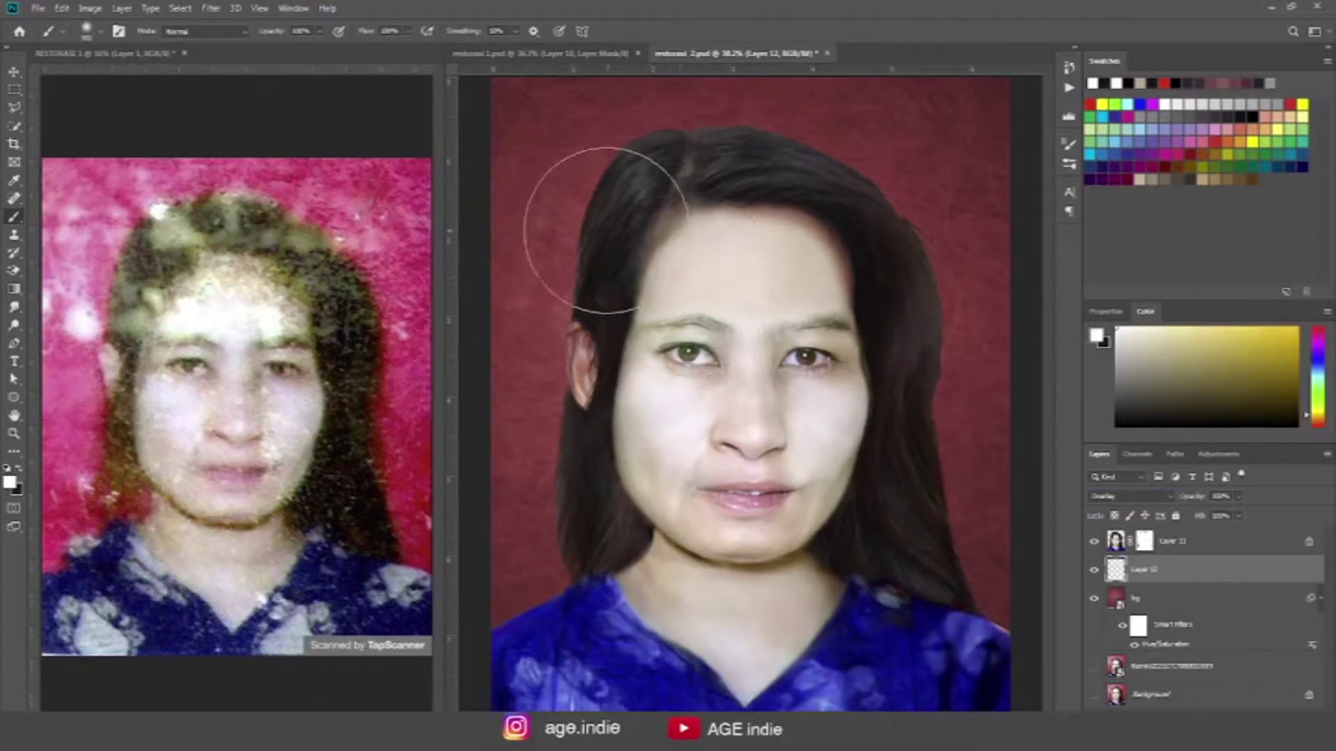
left_click(319, 31)
left_click_drag(322, 49, 289, 49)
Step: Paint white highlights over the left cheek, hair edge and forehead, then lower opacity to 30%
mouse_move(640, 338)
left_mouse_down()
mouse_move(598, 612)
mouse_move(626, 661)
left_mouse_up()
mouse_move(695, 139)
left_mouse_down()
mouse_move(800, 160)
mouse_move(790, 233)
mouse_move(880, 268)
mouse_move(904, 327)
mouse_move(866, 539)
left_mouse_up()
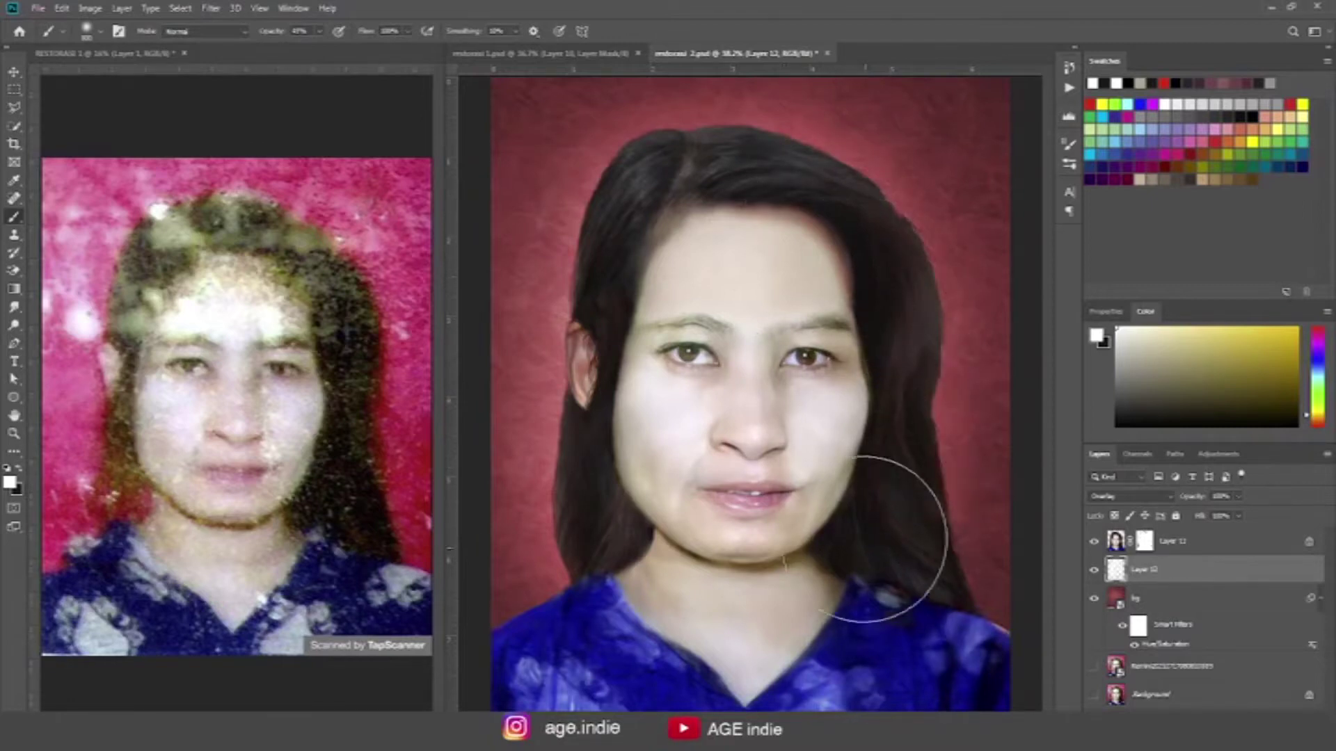
key("ctrl+minus")
key("ctrl+minus")
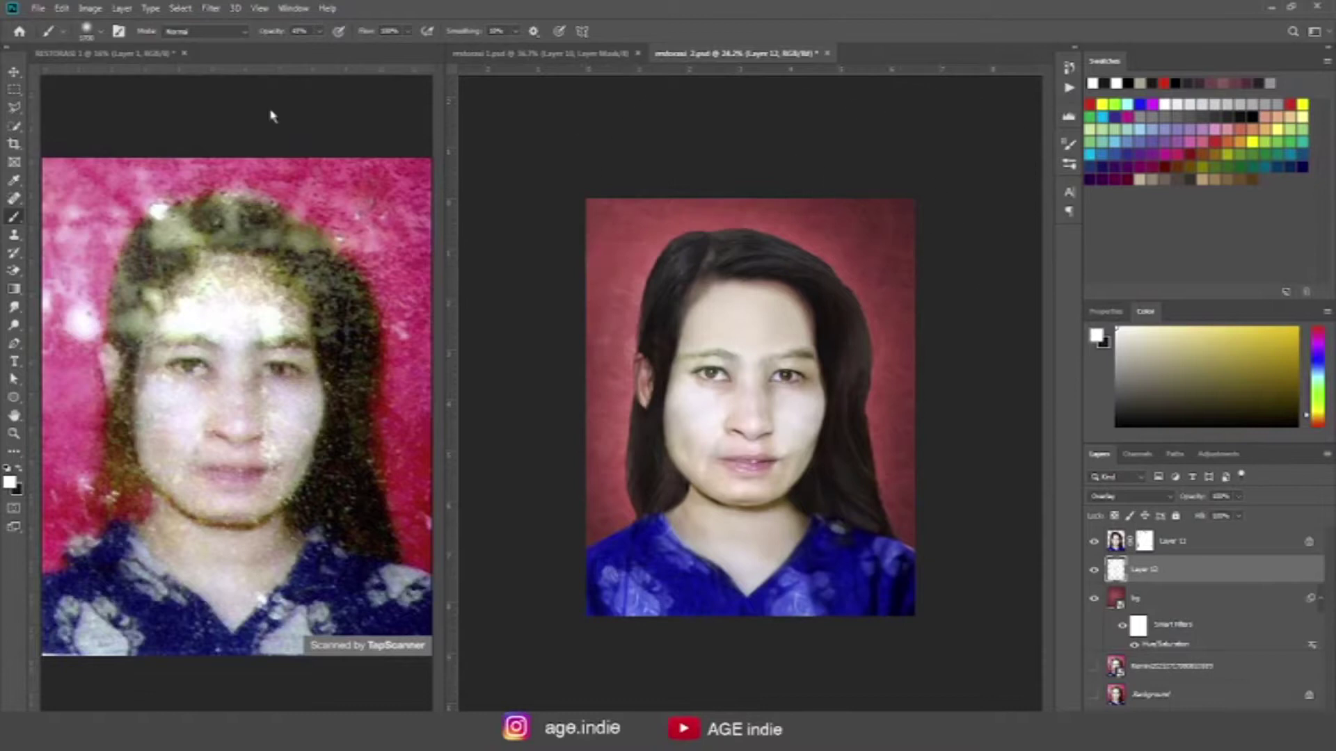
left_click(319, 32)
left_click_drag(313, 56, 301, 56)
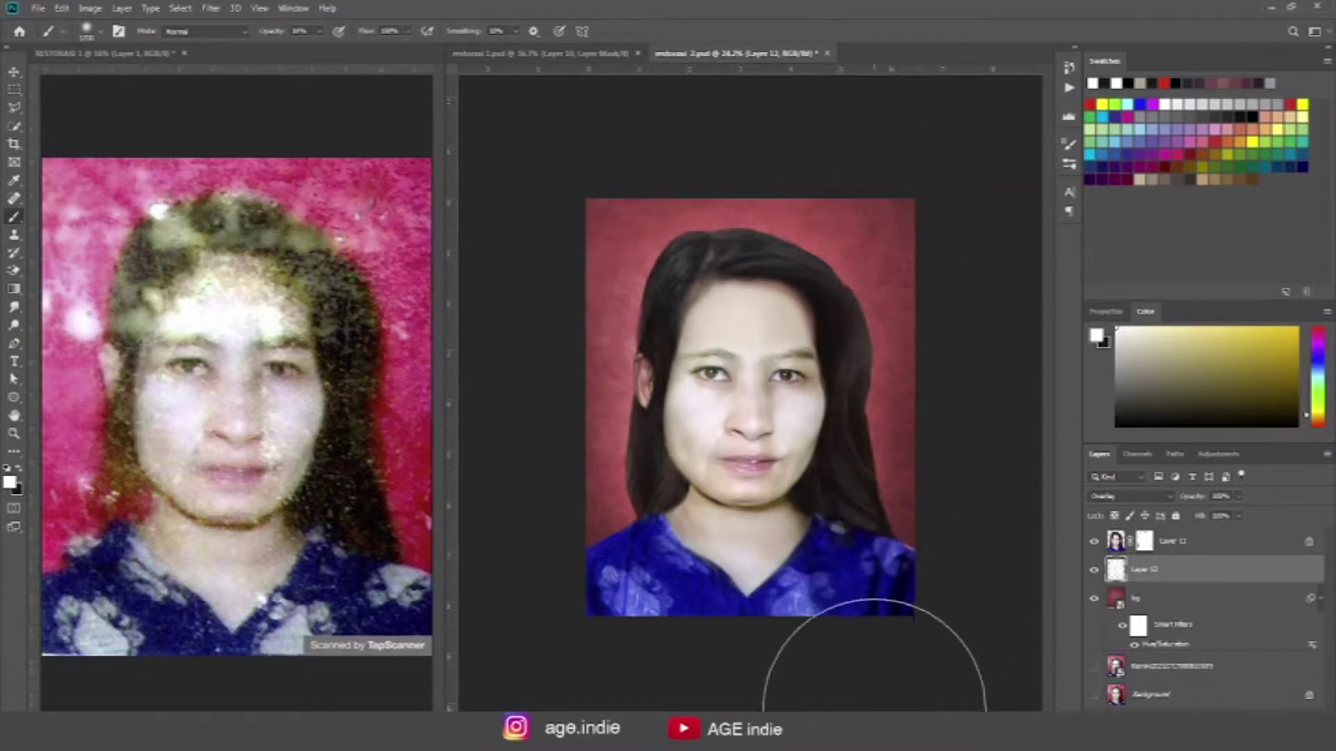
Step: Save the restoration document with the Move tool active
left_click(14, 71)
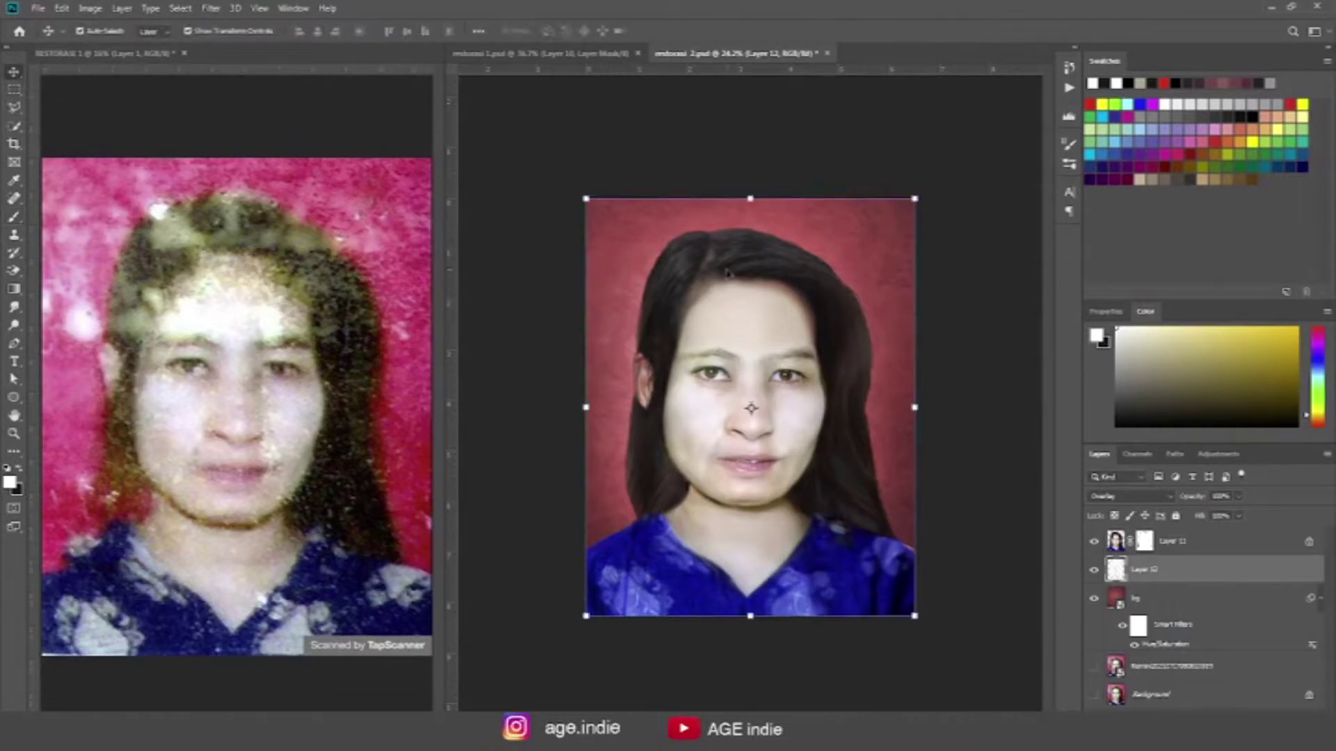
left_click(495, 169)
key("ctrl+s")
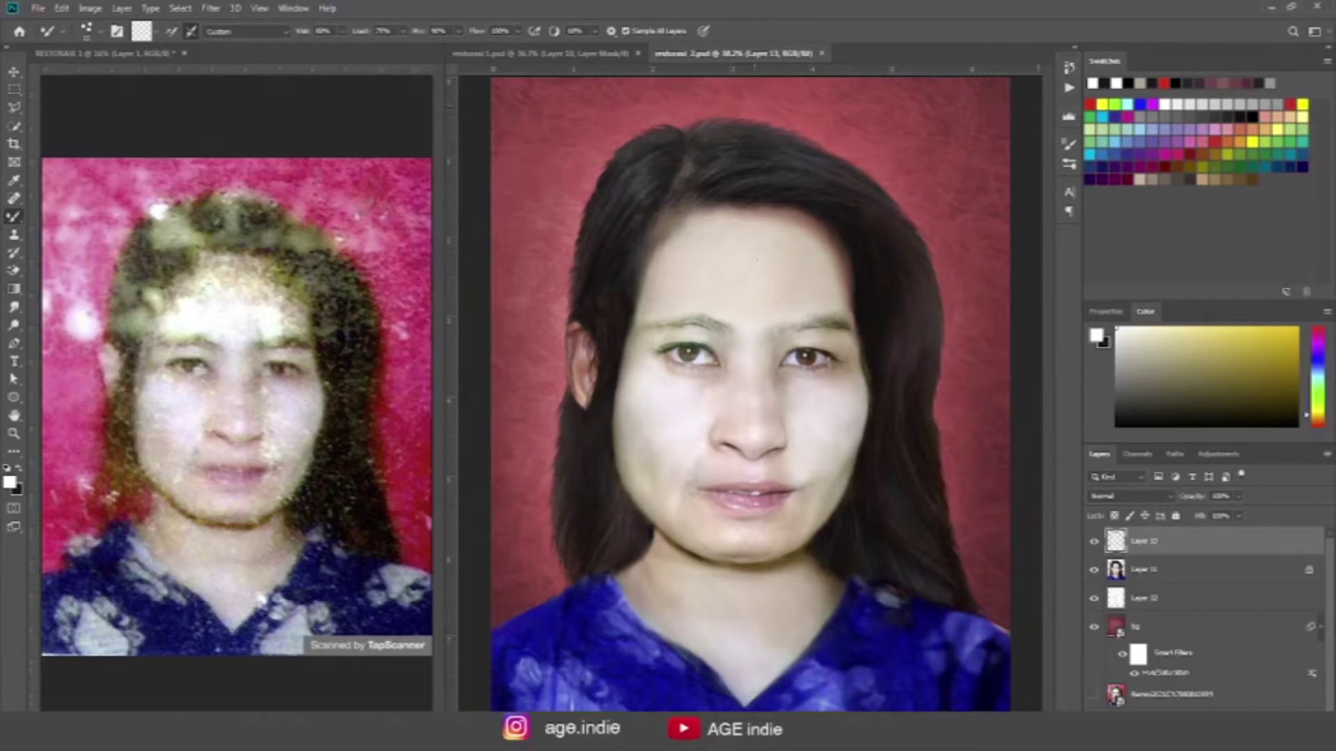
Step: Merge Layer 11 and Layer 13, then add a new empty layer on top
left_click(1117, 574)
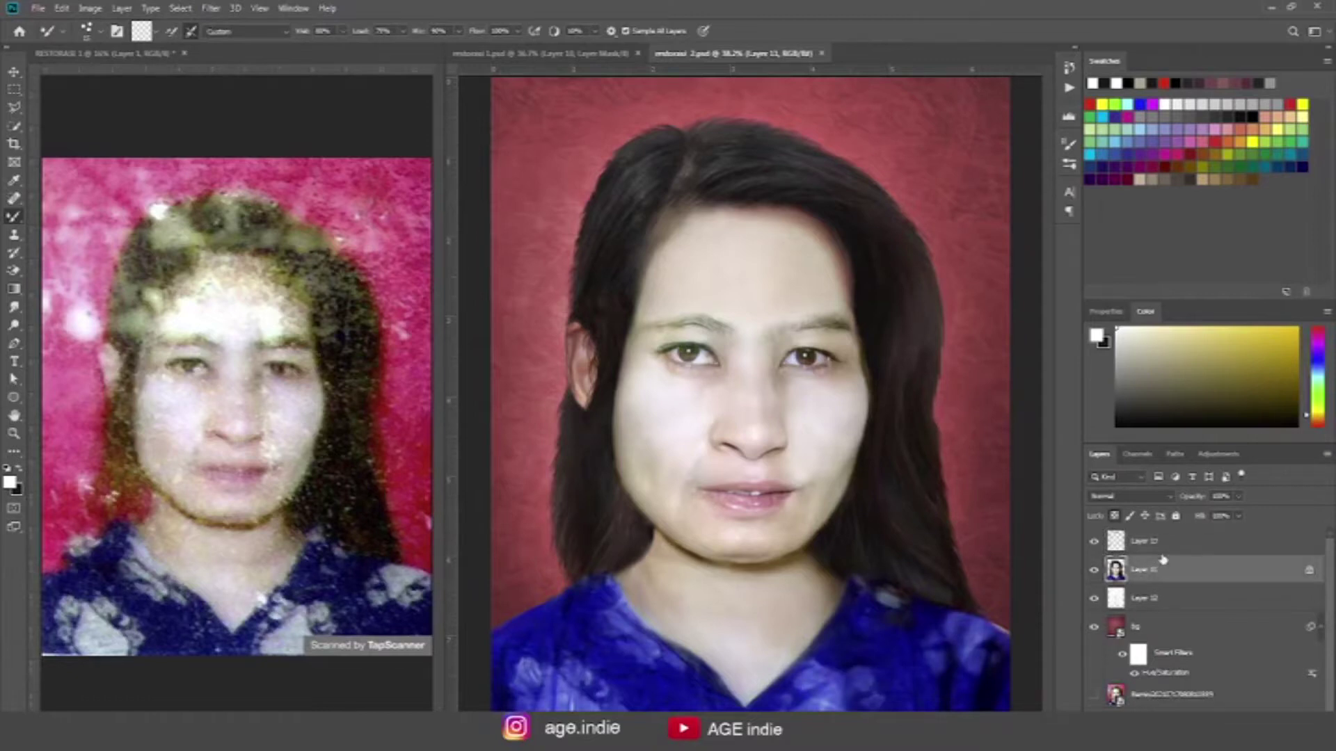
left_click(1183, 546, "ctrl")
right_click(1183, 550)
left_click(1130, 577)
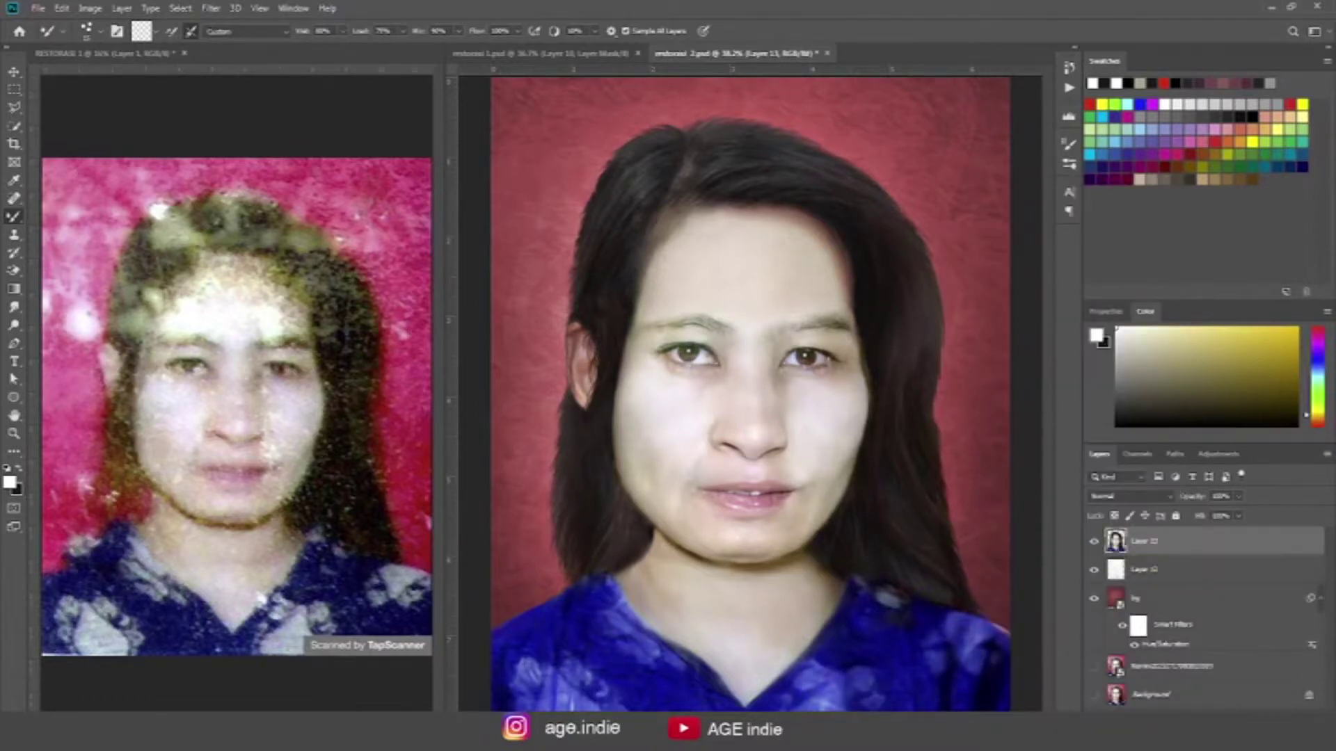
key("ctrl+shift+alt+n")
Step: Smudge the jaw into the hair and shirt edges on Layer 14, then save and fit the photo
key("r")
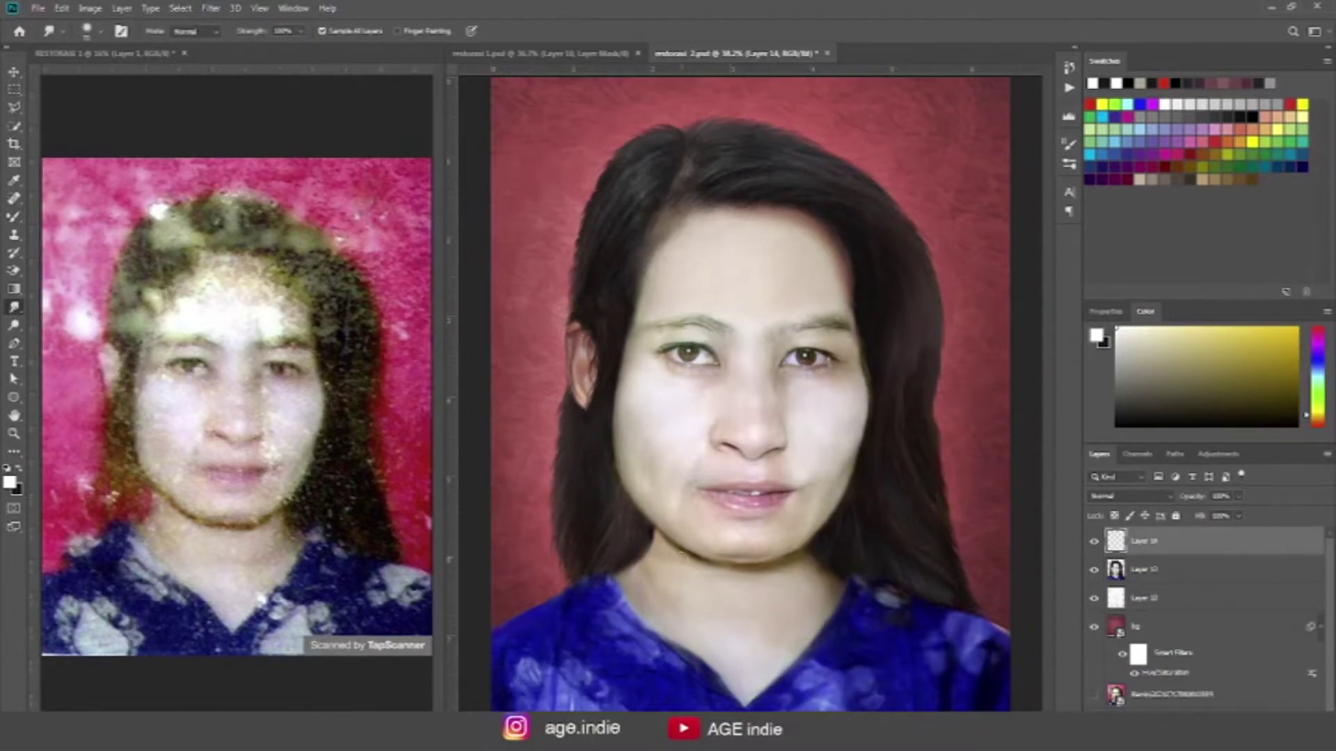
scroll(834, 549, "up", 3)
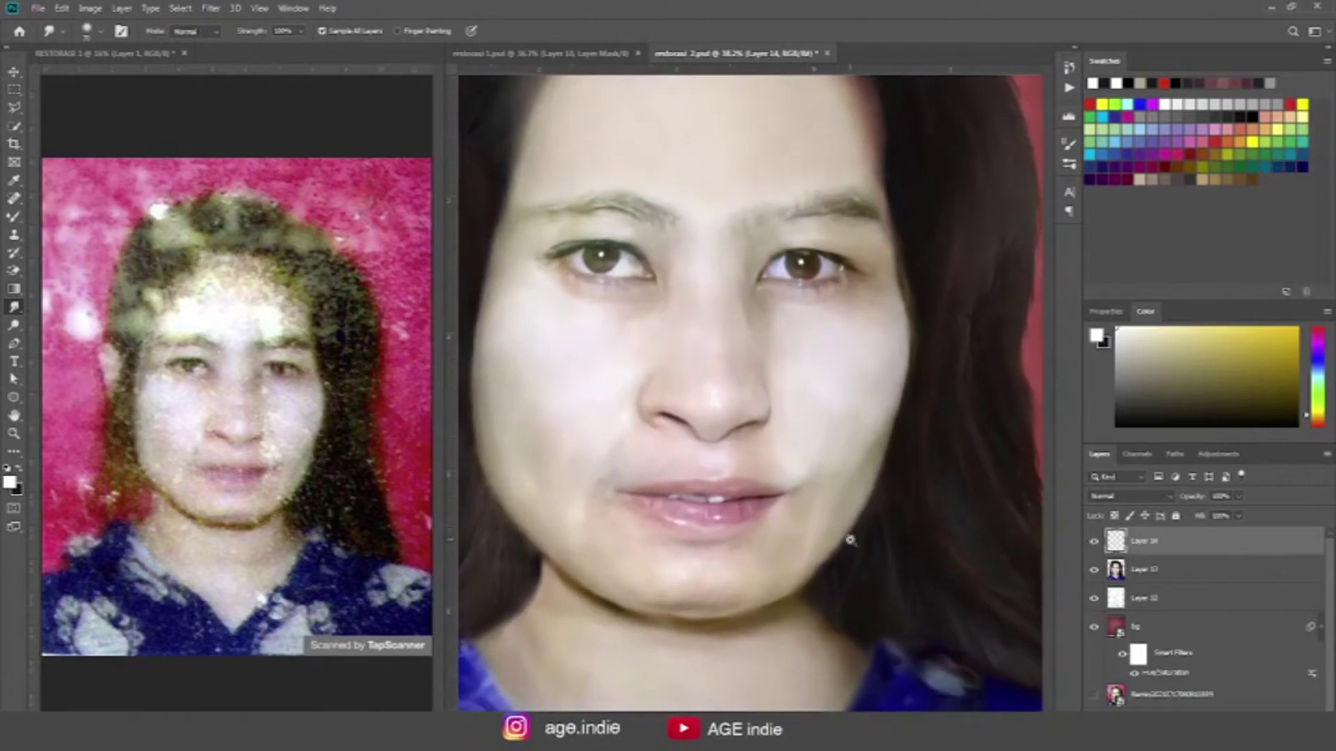
mouse_move(842, 569)
left_mouse_down()
mouse_move(819, 611)
mouse_move(799, 597)
mouse_move(821, 582)
mouse_move(799, 599)
mouse_move(837, 583)
mouse_move(807, 612)
mouse_move(838, 573)
mouse_move(830, 614)
mouse_move(844, 605)
mouse_move(835, 596)
mouse_move(849, 629)
mouse_move(833, 618)
mouse_move(880, 640)
mouse_move(850, 643)
left_mouse_up()
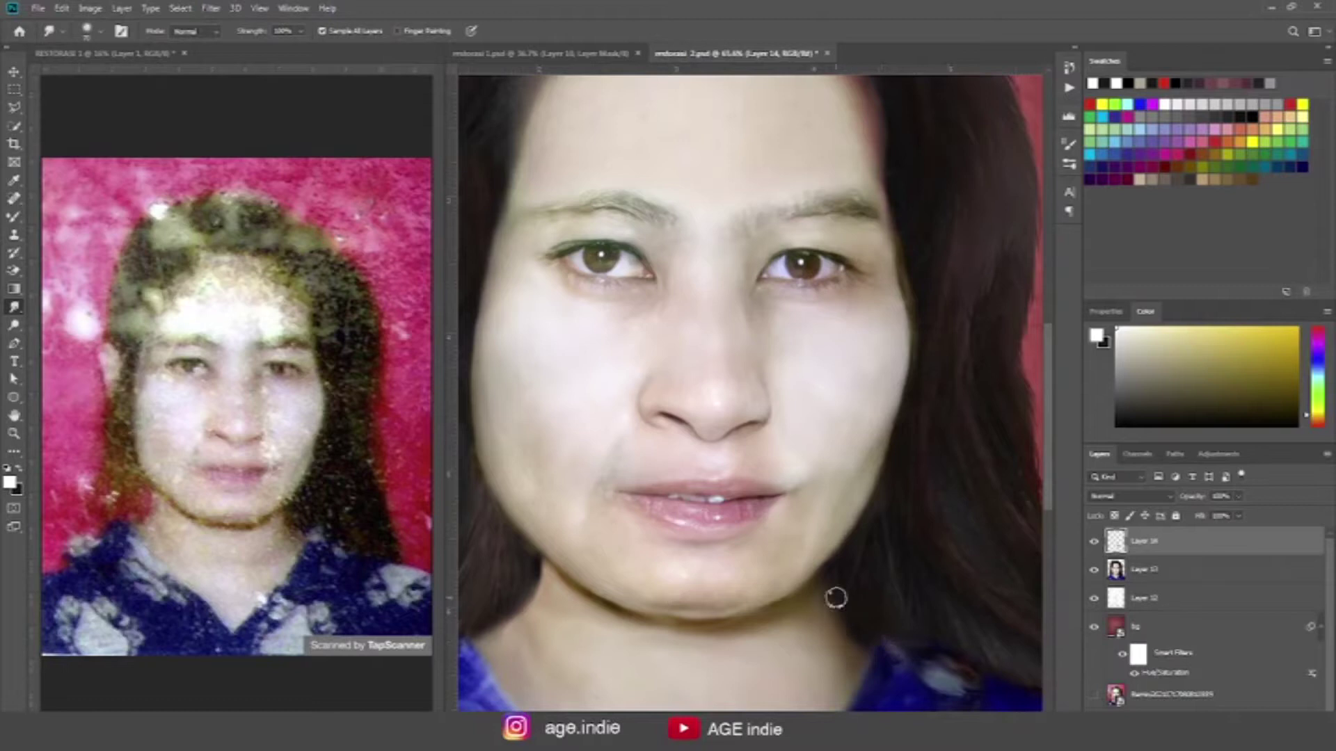
left_click_drag(836, 567, 852, 551)
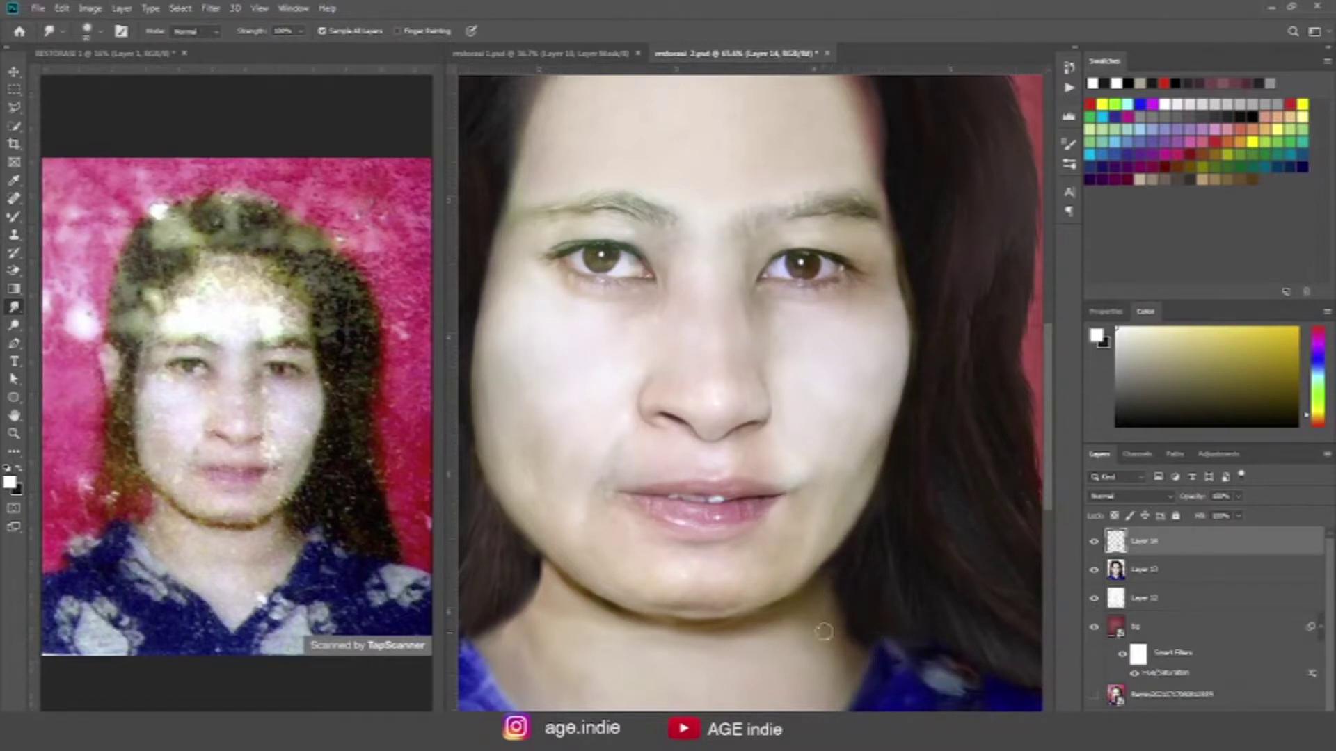
left_click_drag(858, 643, 873, 657)
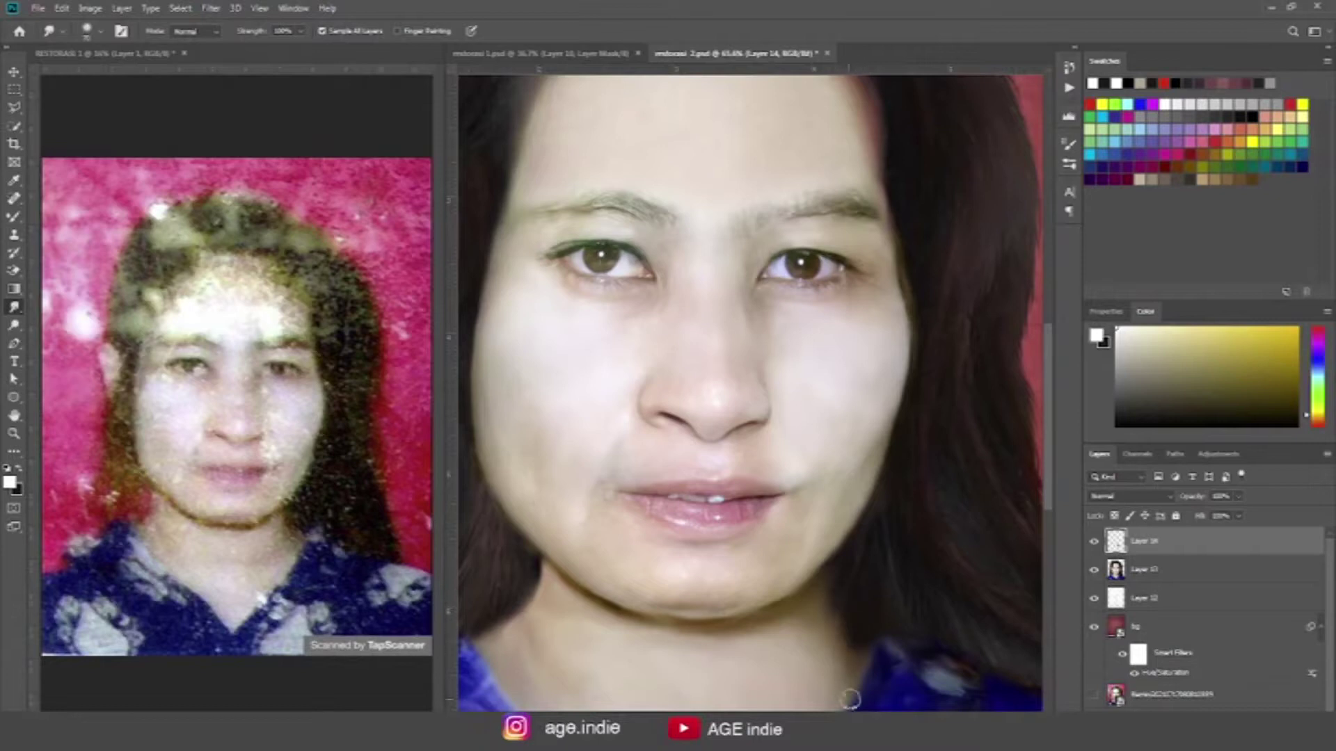
key("ctrl+s")
key("ctrl+0")
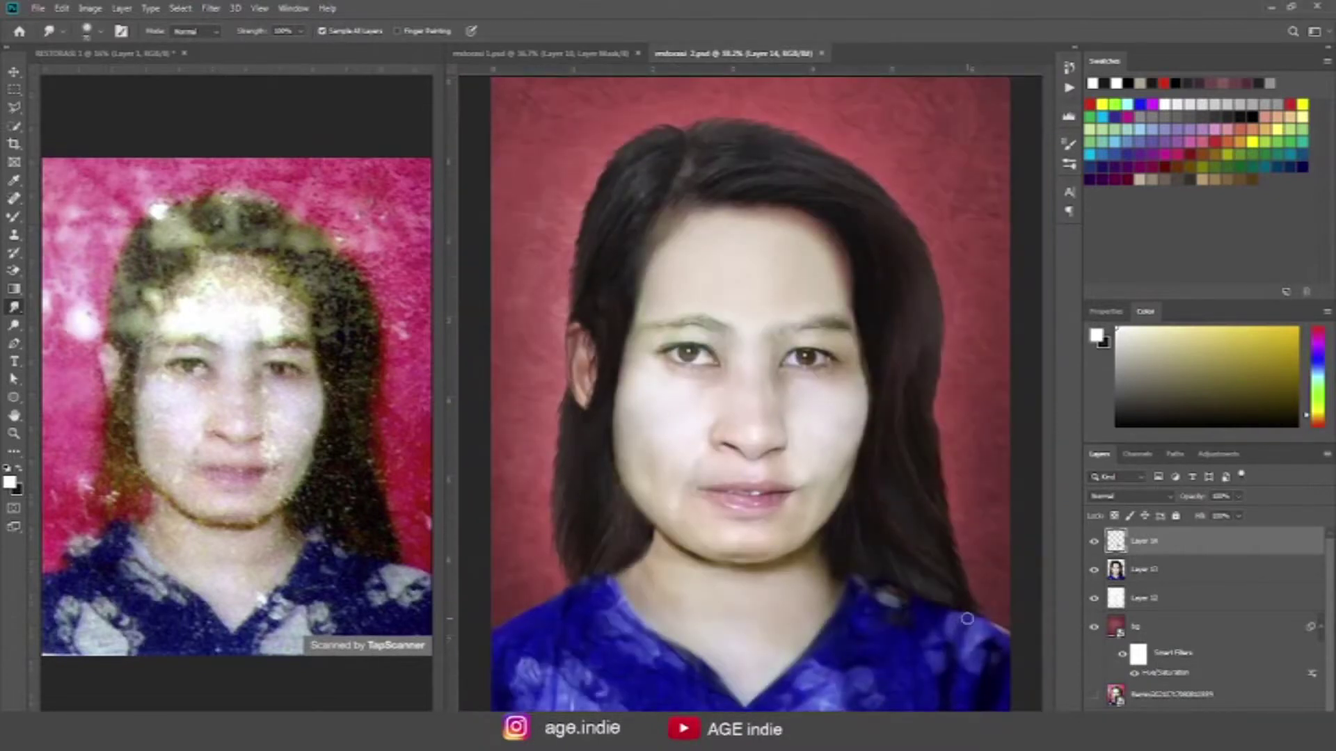
Step: Review the face up close, zoom out, and stamp all visible layers into new Layer 15
scroll(696, 577, "up", 5)
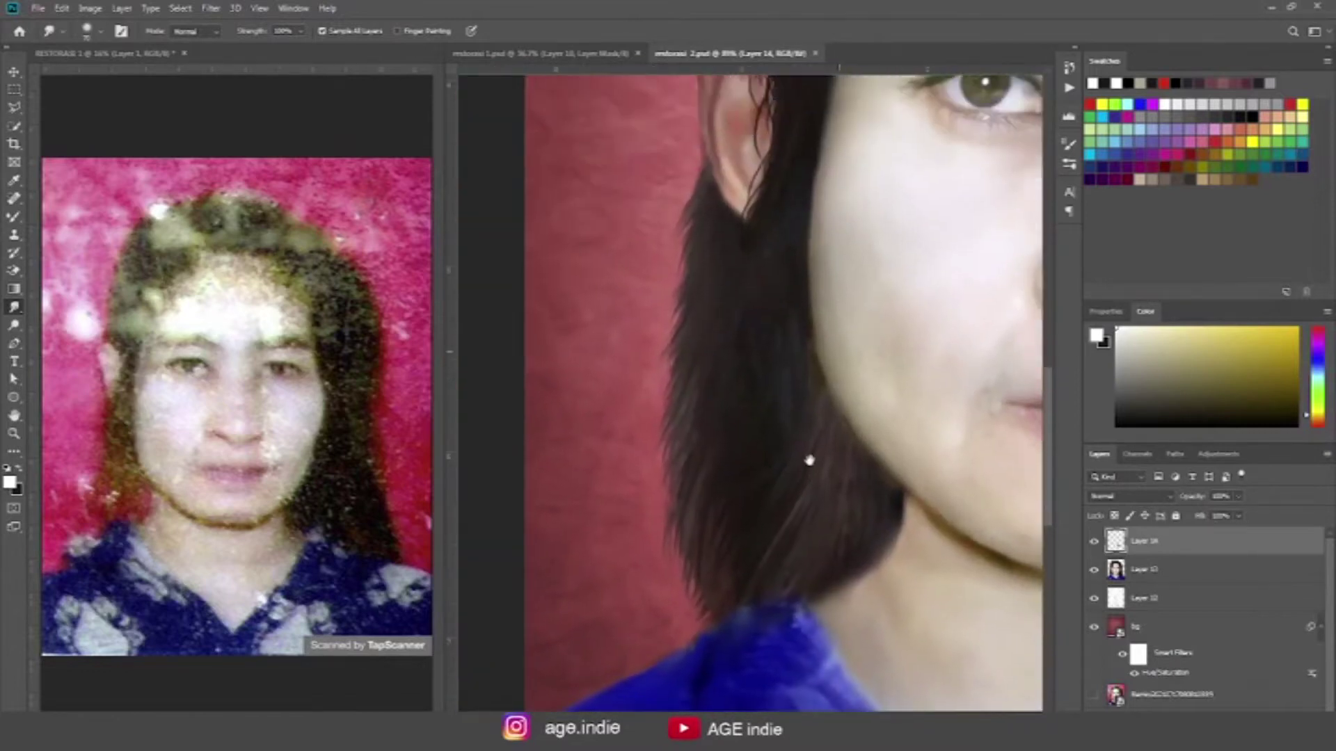
scroll(772, 430, "up", 2)
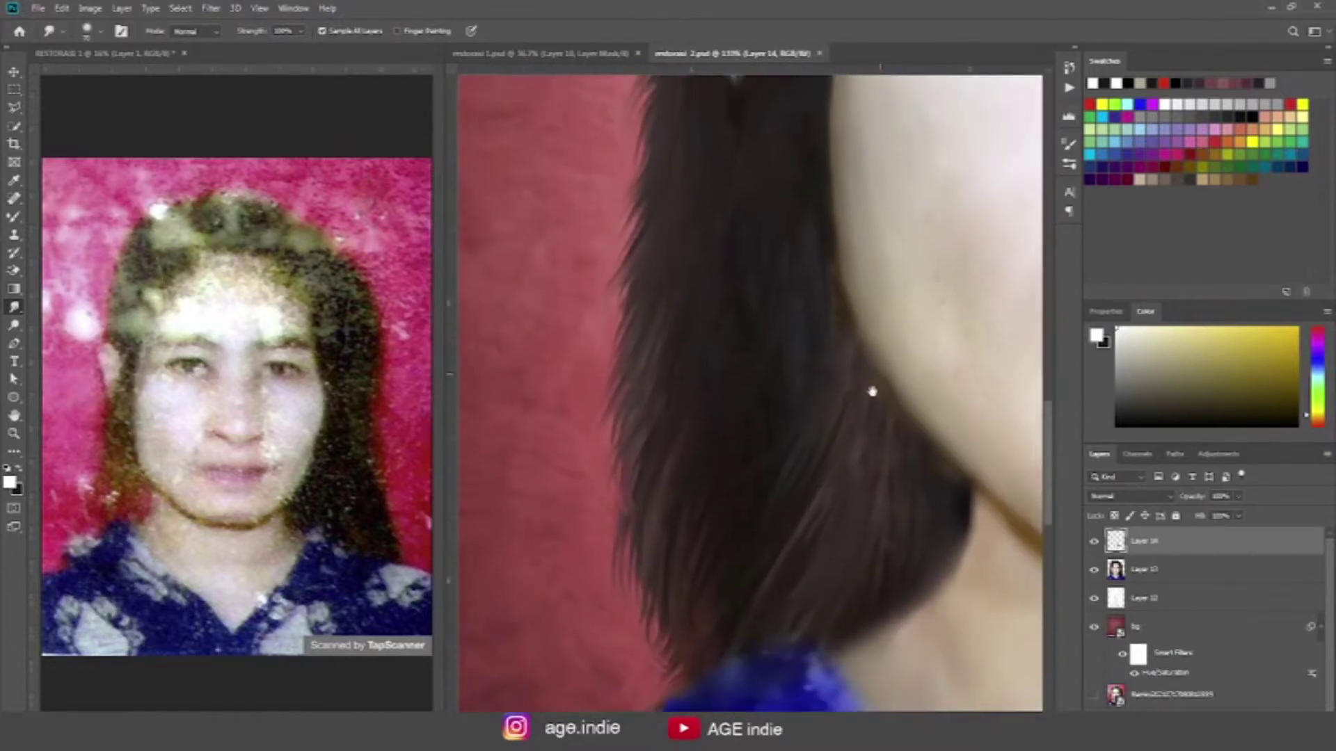
scroll(870, 388, "up", 3)
scroll(835, 529, "up", 3)
scroll(861, 397, "up", 3)
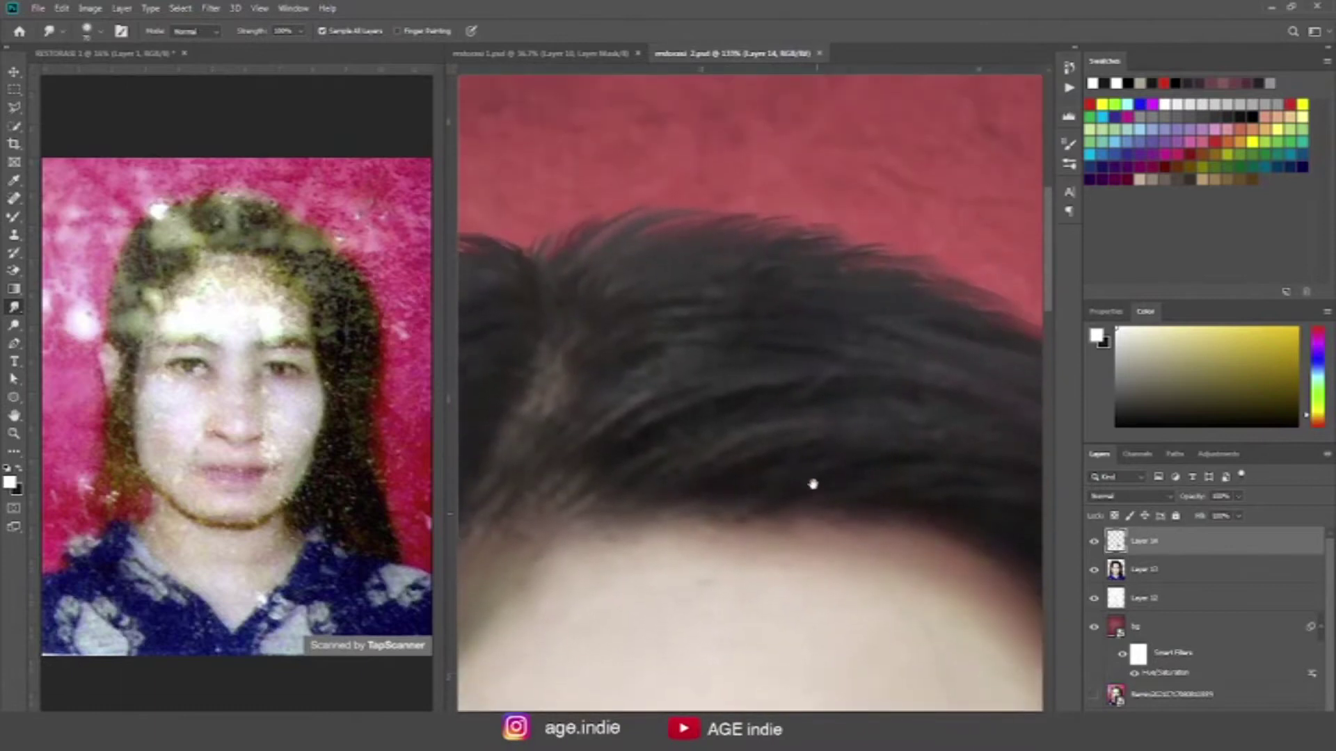
scroll(765, 431, "down", 4)
scroll(730, 379, "down", 2)
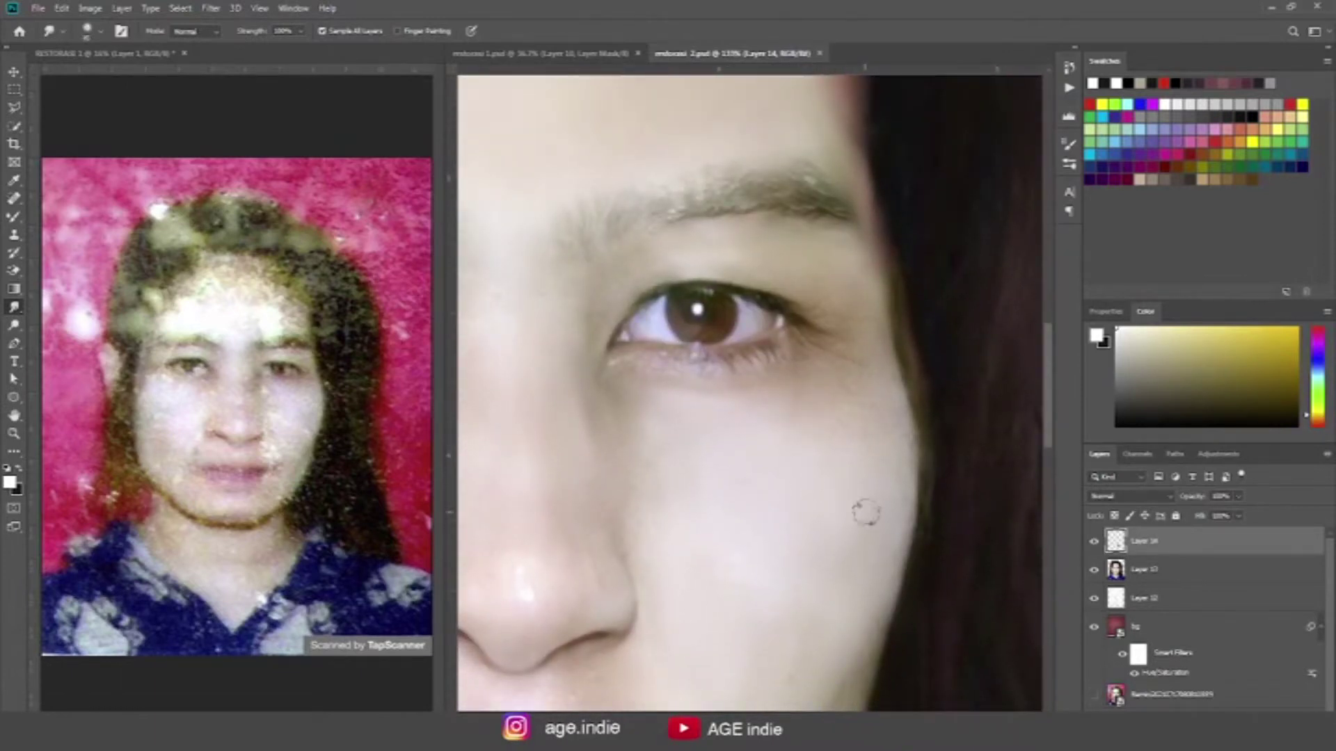
scroll(861, 515, "down", 3)
scroll(870, 542, "down", 2)
scroll(874, 572, "down", 2)
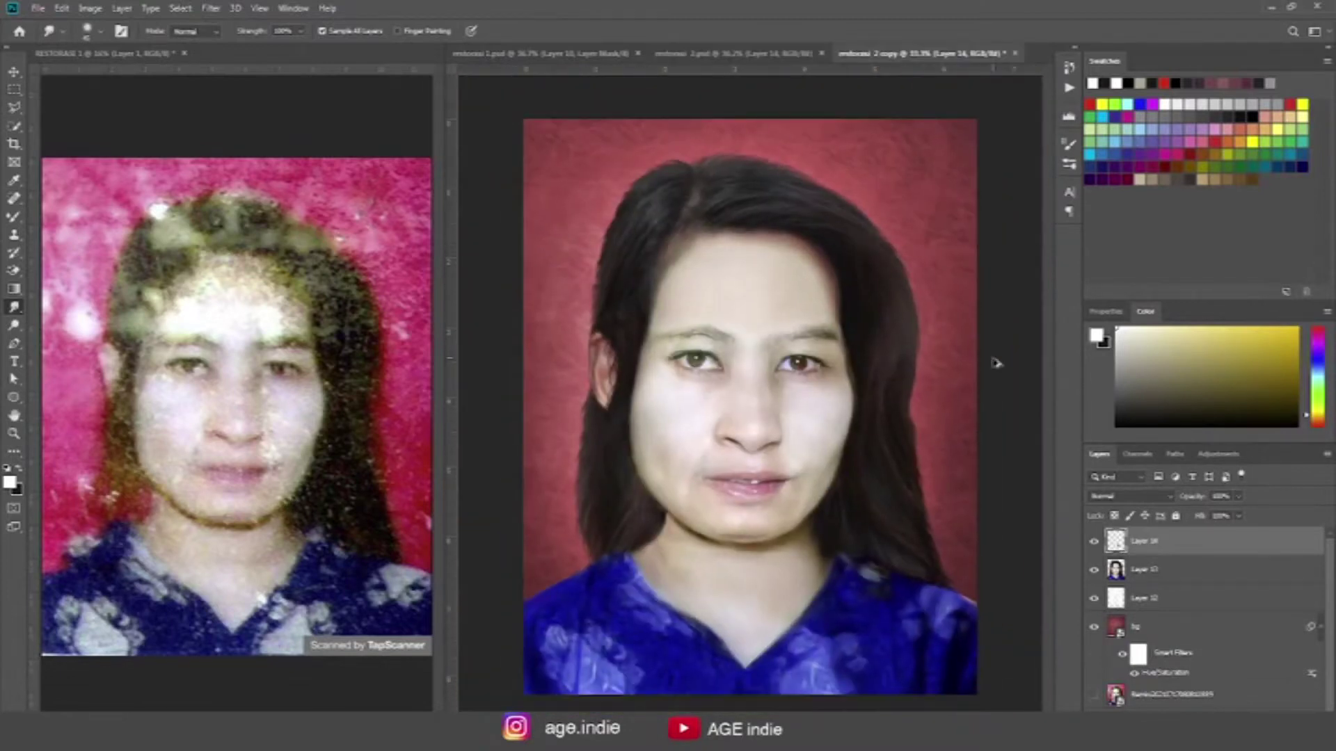
key("ctrl+shift+alt+e")
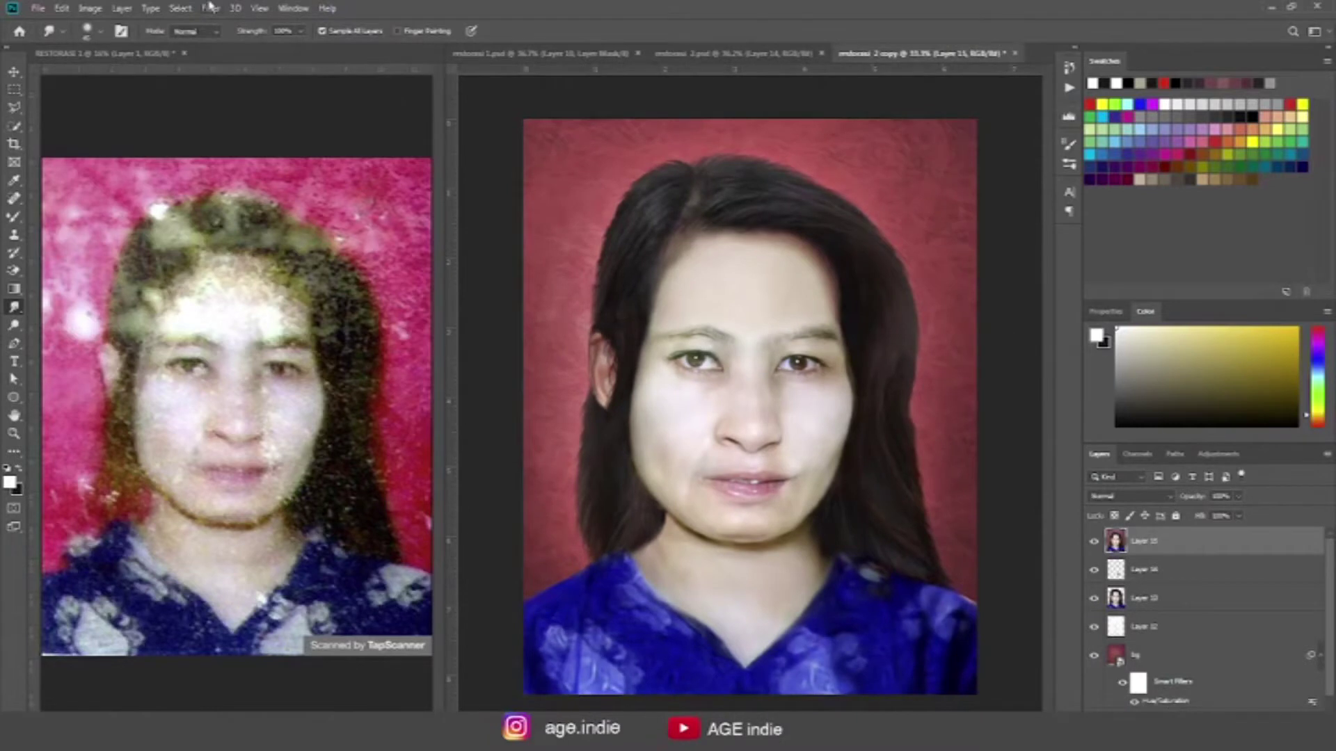
Step: Open the Camera Raw Filter and warm the temperature while boosting contrast, texture and clarity
left_click(210, 8)
left_click(219, 7)
left_click(229, 85)
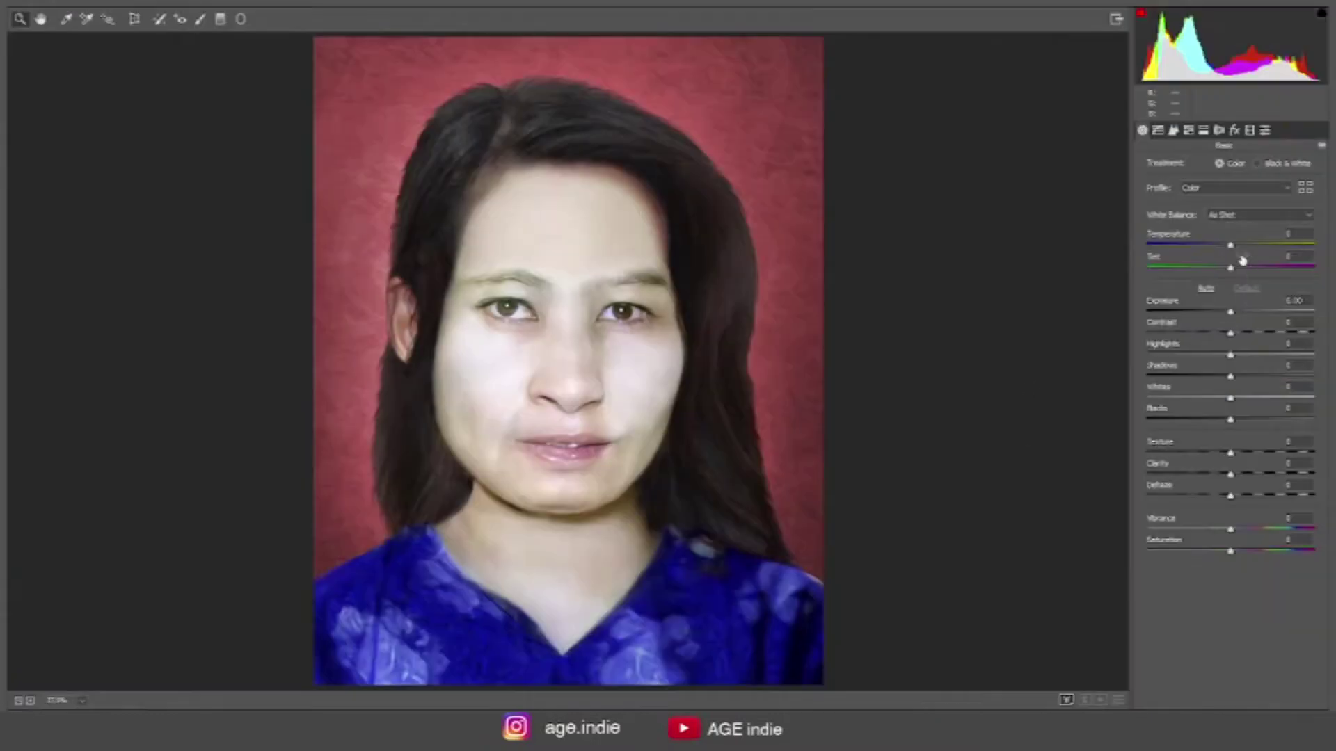
mouse_move(1231, 247)
left_mouse_down()
mouse_move(1228, 272)
mouse_move(1250, 272)
mouse_move(1236, 273)
left_mouse_up()
mouse_move(1234, 337)
left_mouse_down()
mouse_move(1219, 363)
mouse_move(1229, 377)
left_mouse_up()
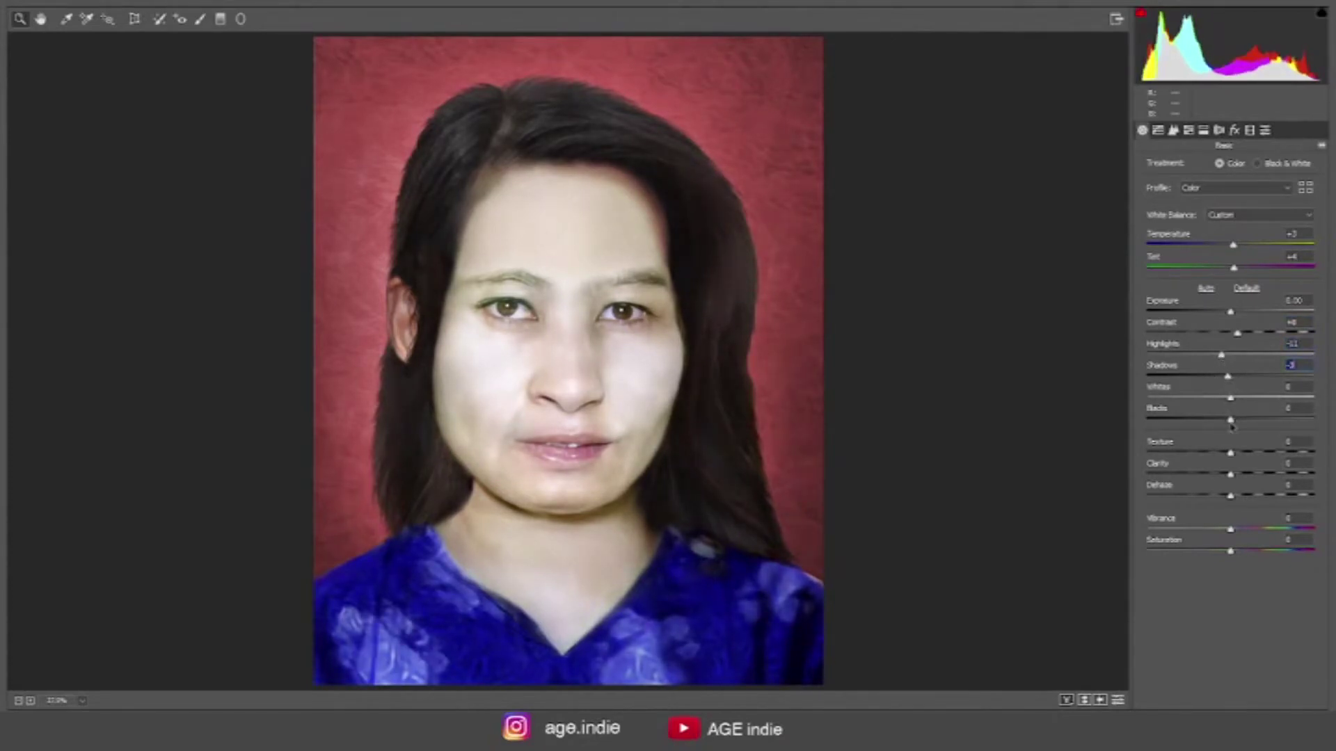
left_click_drag(1231, 453, 1239, 478)
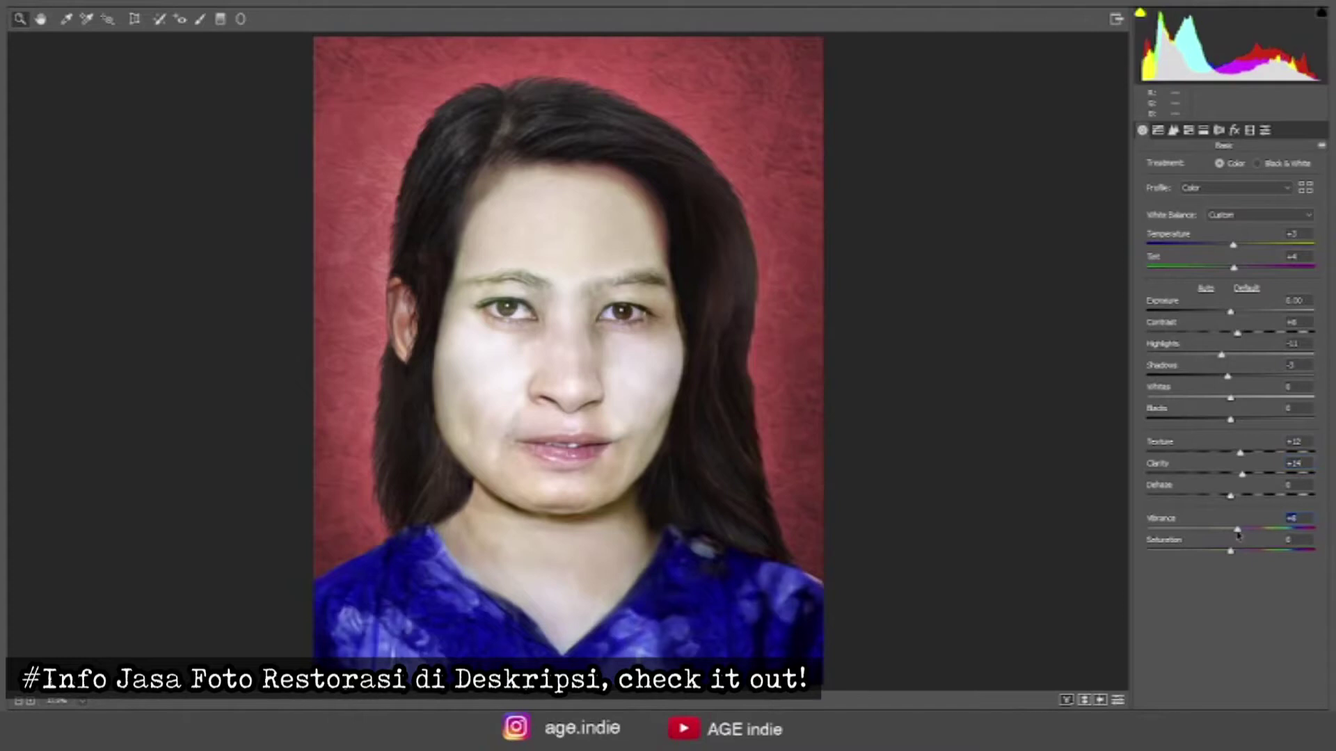
Step: Add tone curve points to slightly darken midtones and lift highlights
left_click(1158, 131)
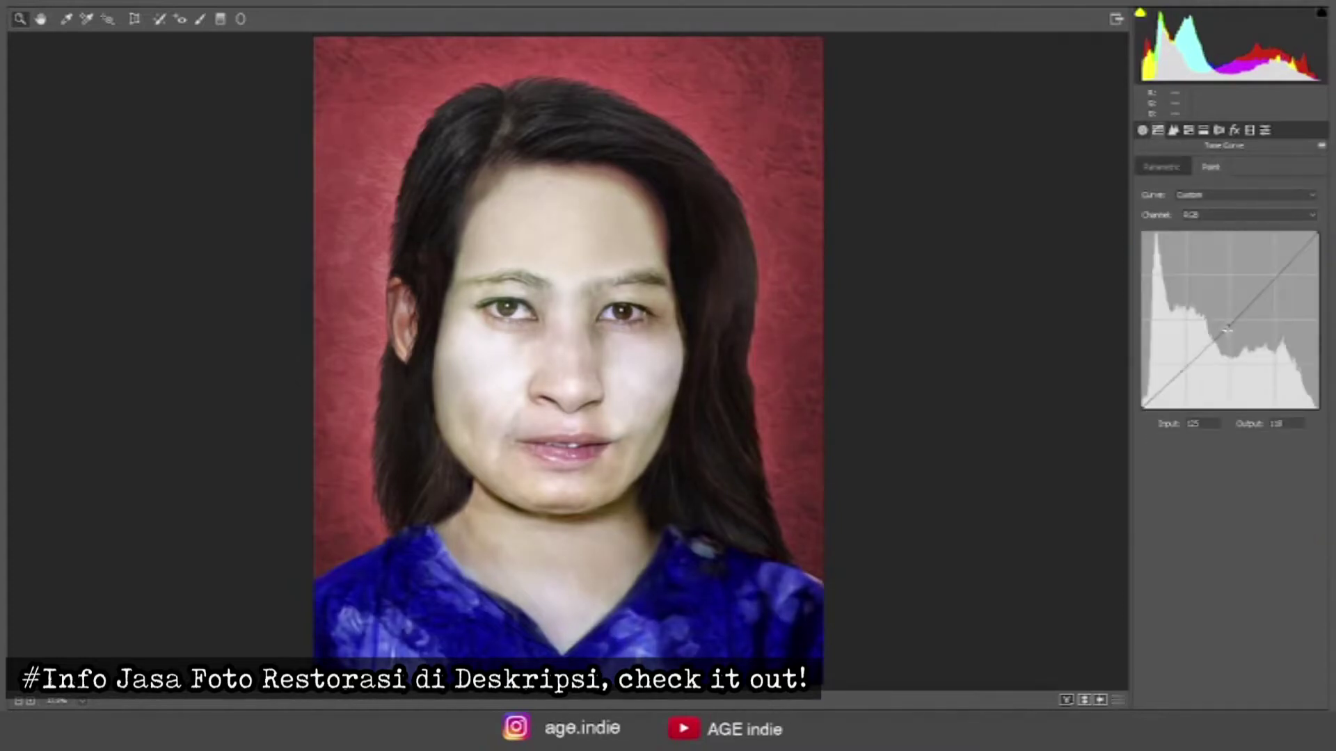
left_click_drag(1227, 329, 1226, 334)
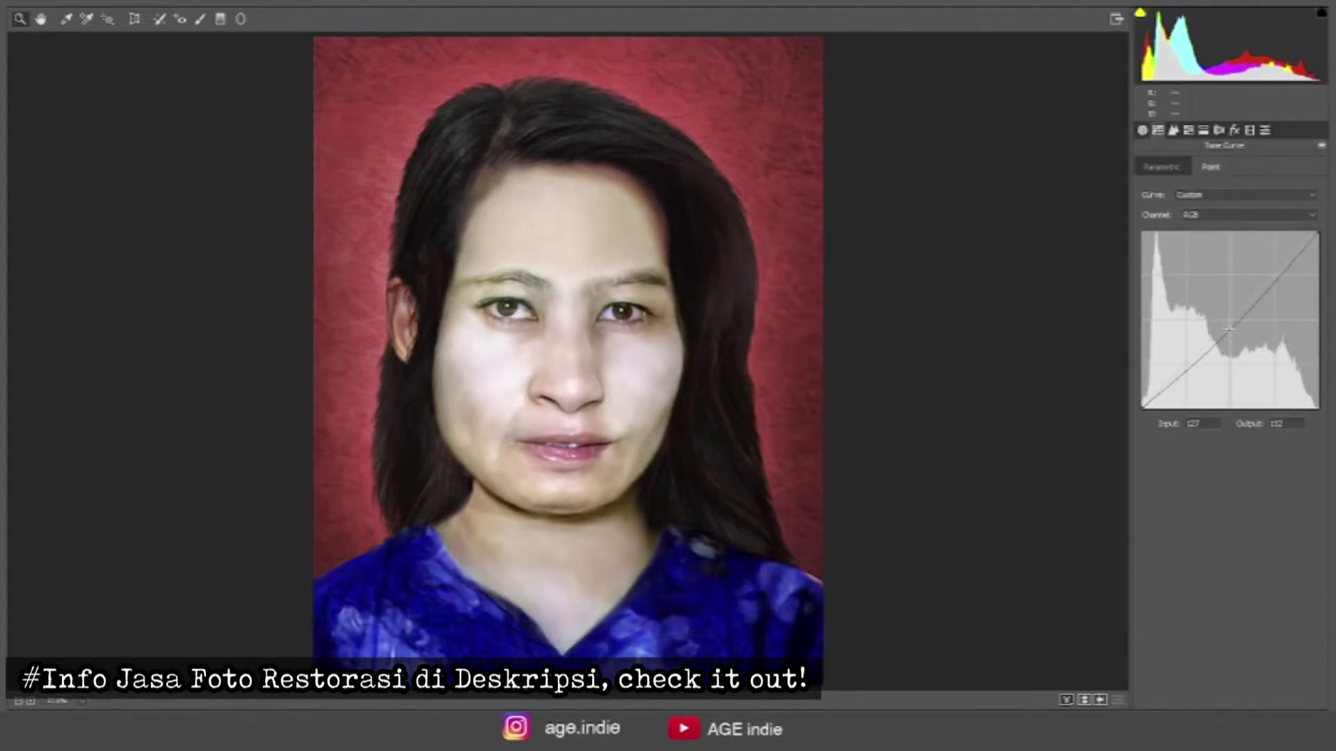
left_click(1264, 290)
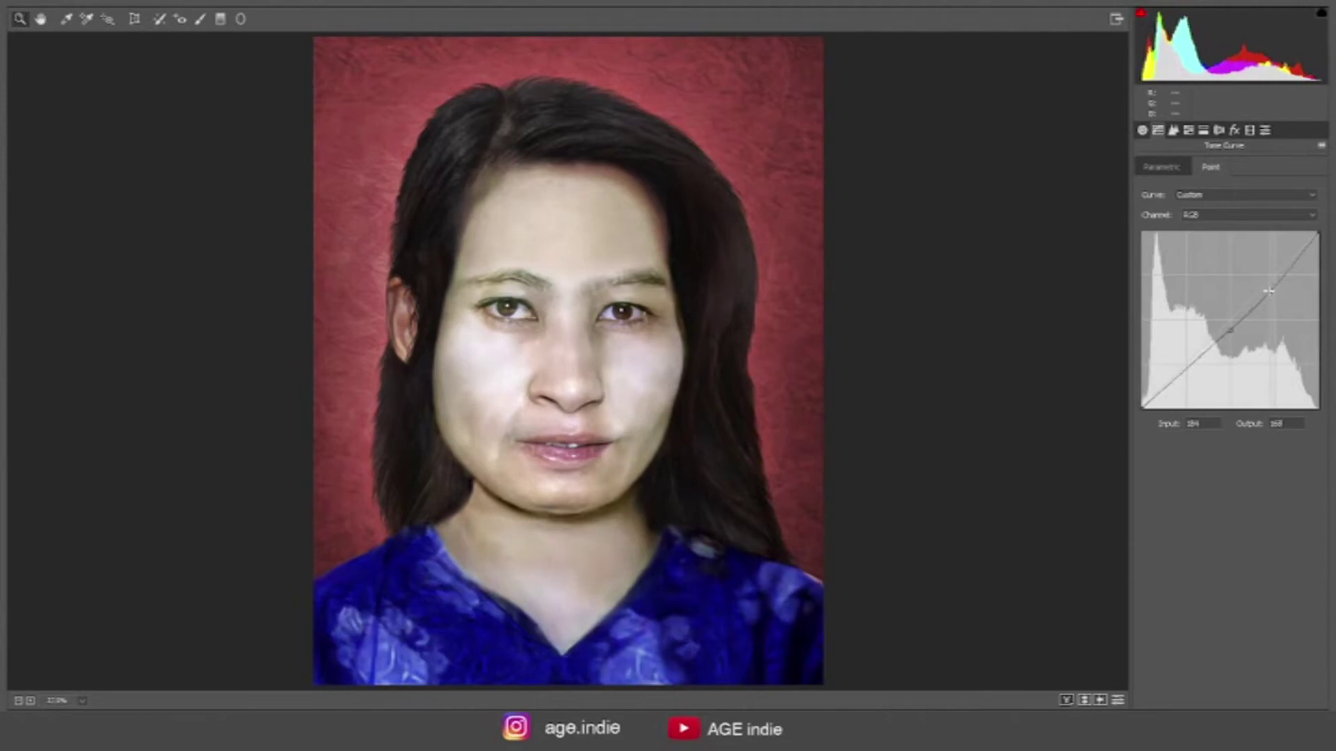
left_click(1232, 329)
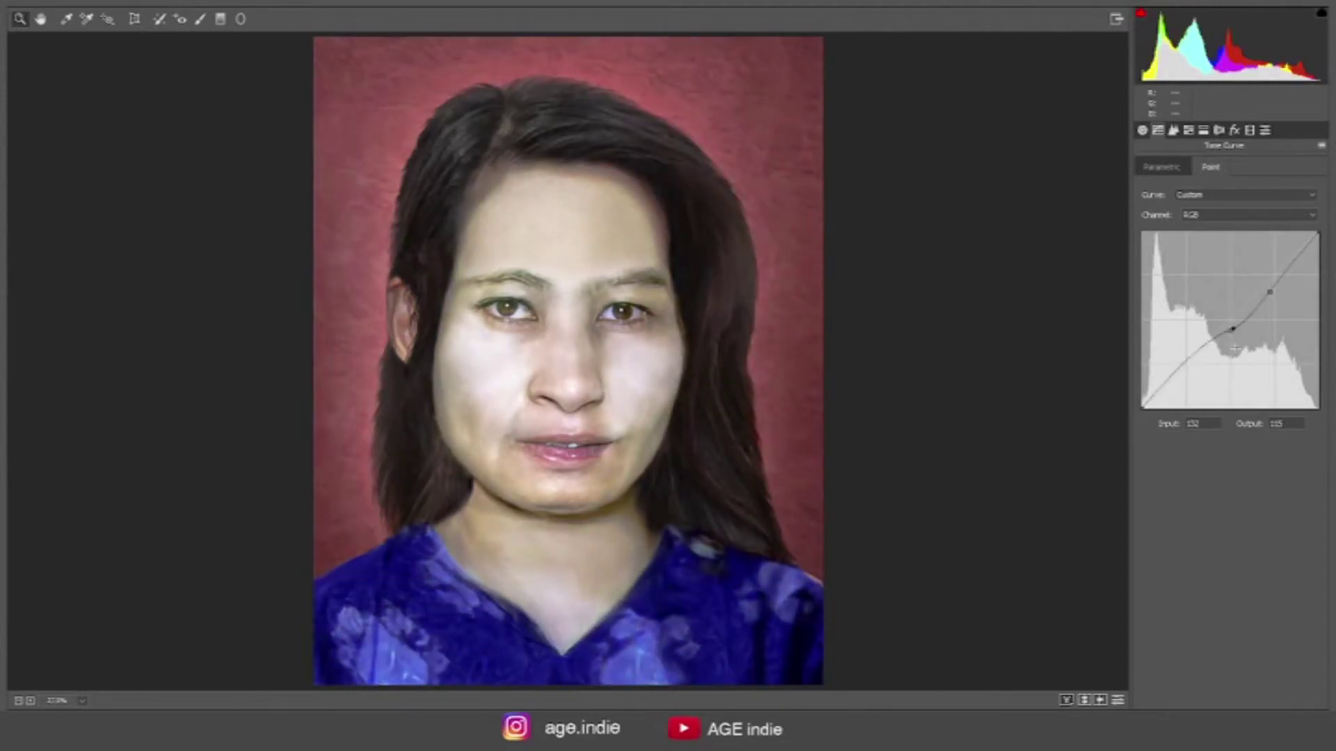
key("ctrl+z")
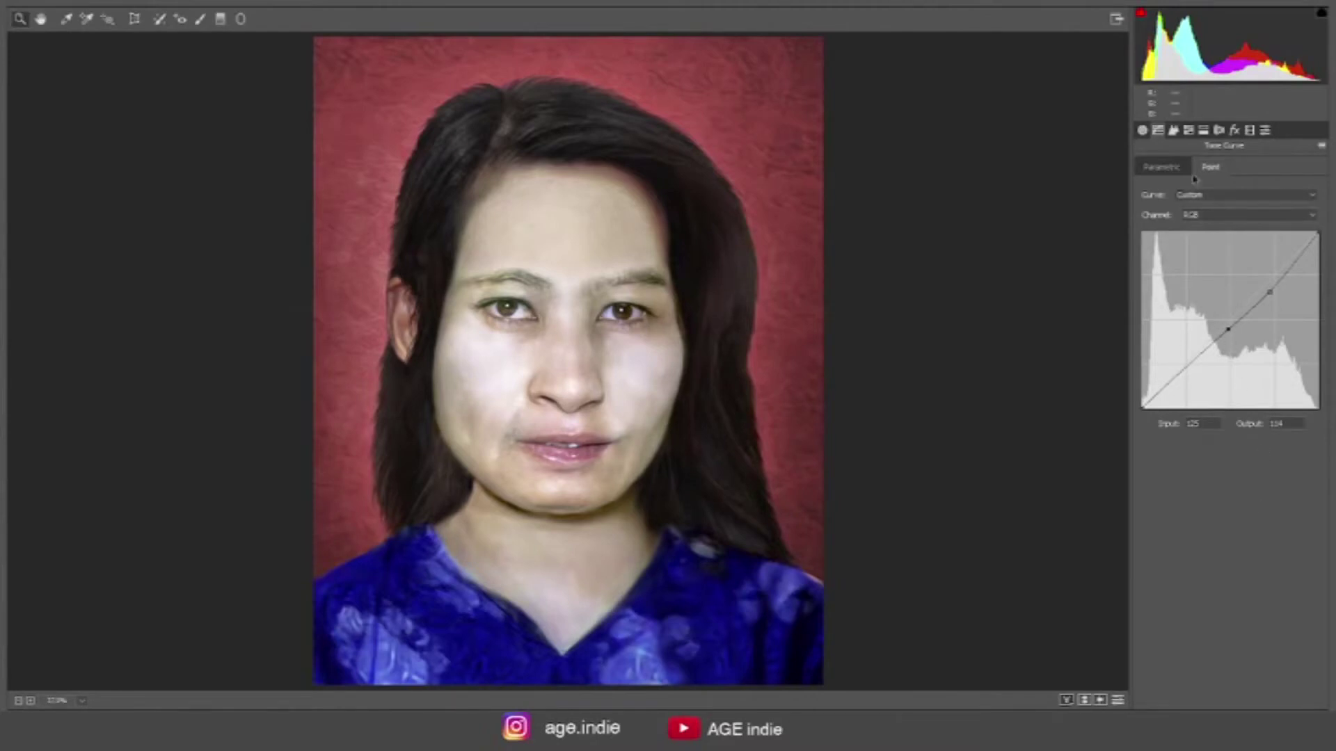
Step: Review HSL luminance, add a -100 lens vignette, check Calibration, and apply the grade
left_click(1173, 131)
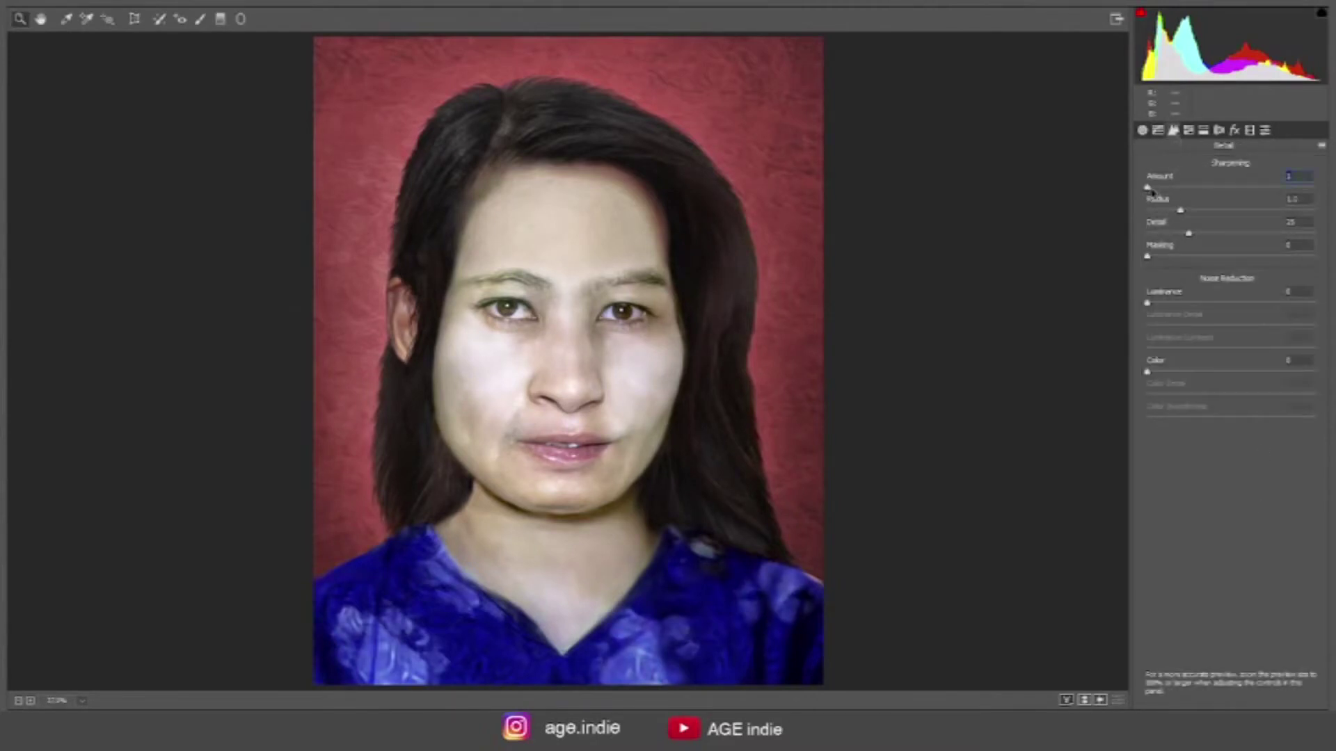
left_click(1188, 130)
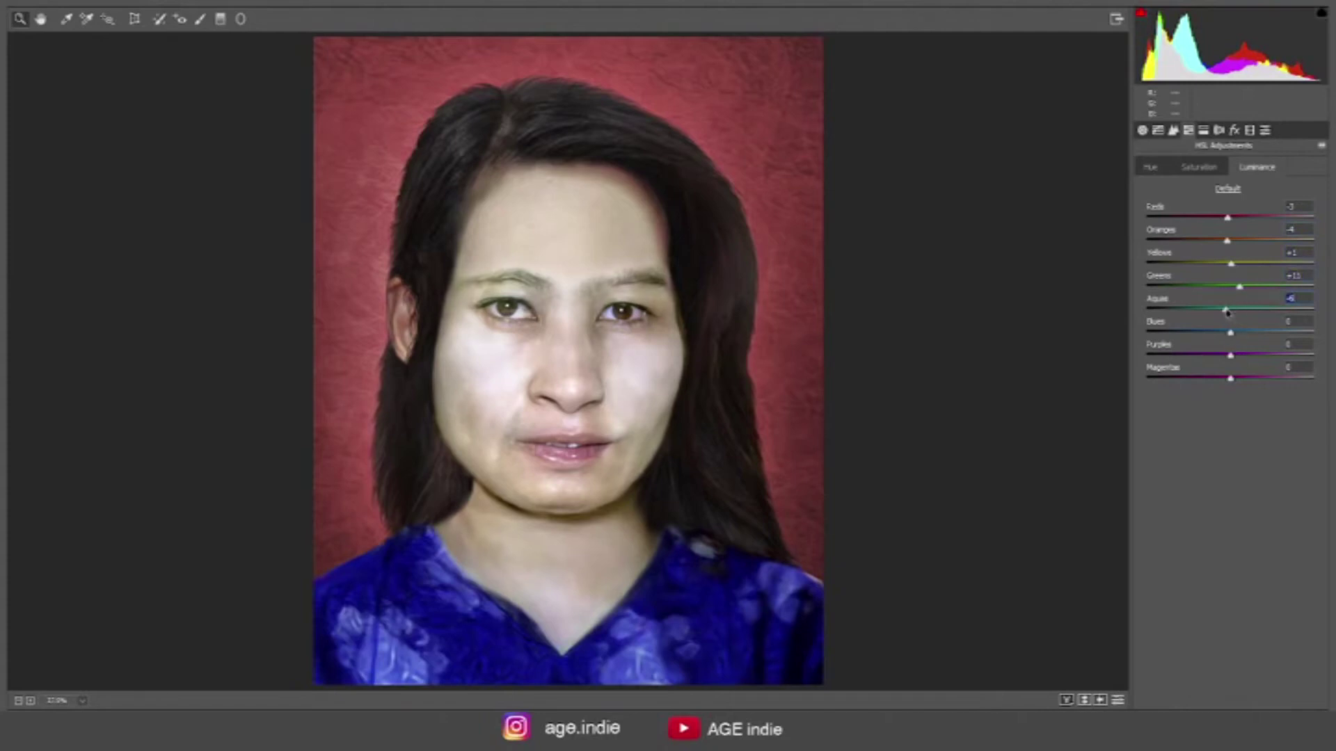
left_click(1204, 131)
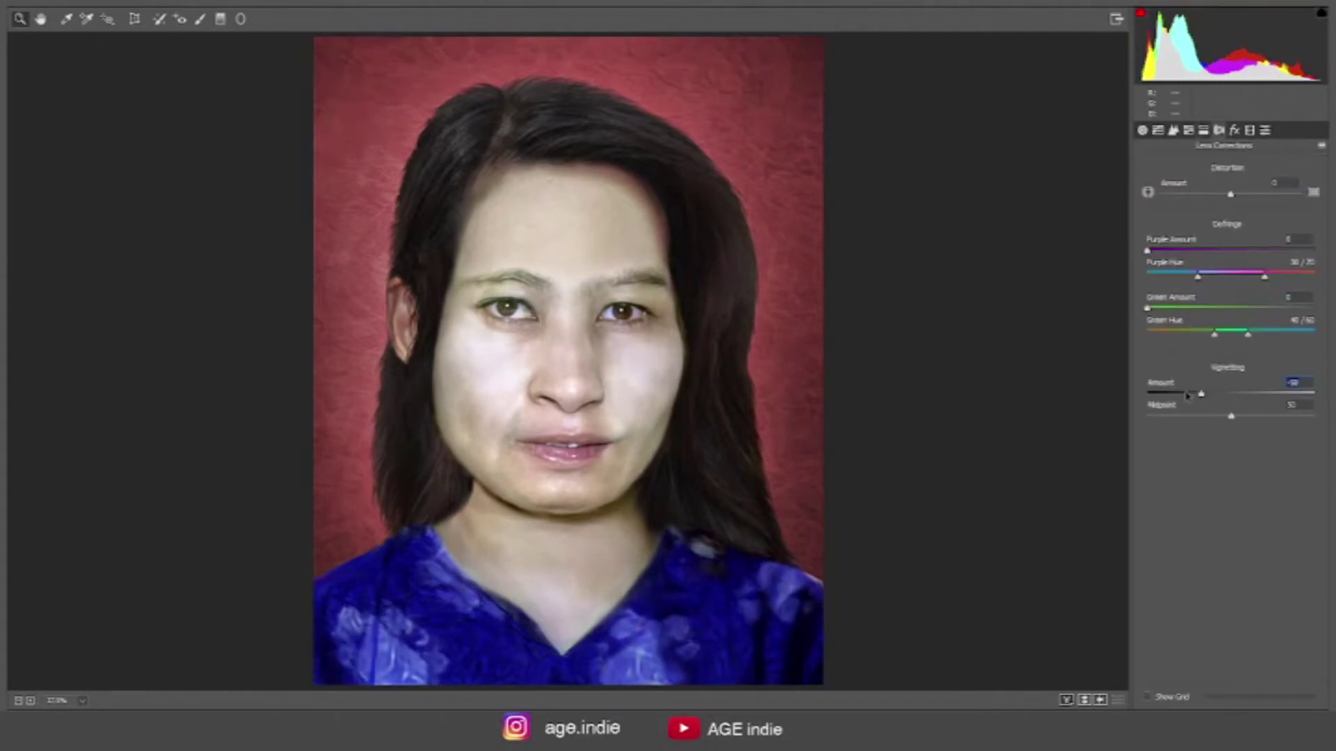
left_click_drag(1231, 394, 1147, 394)
left_click(1265, 130)
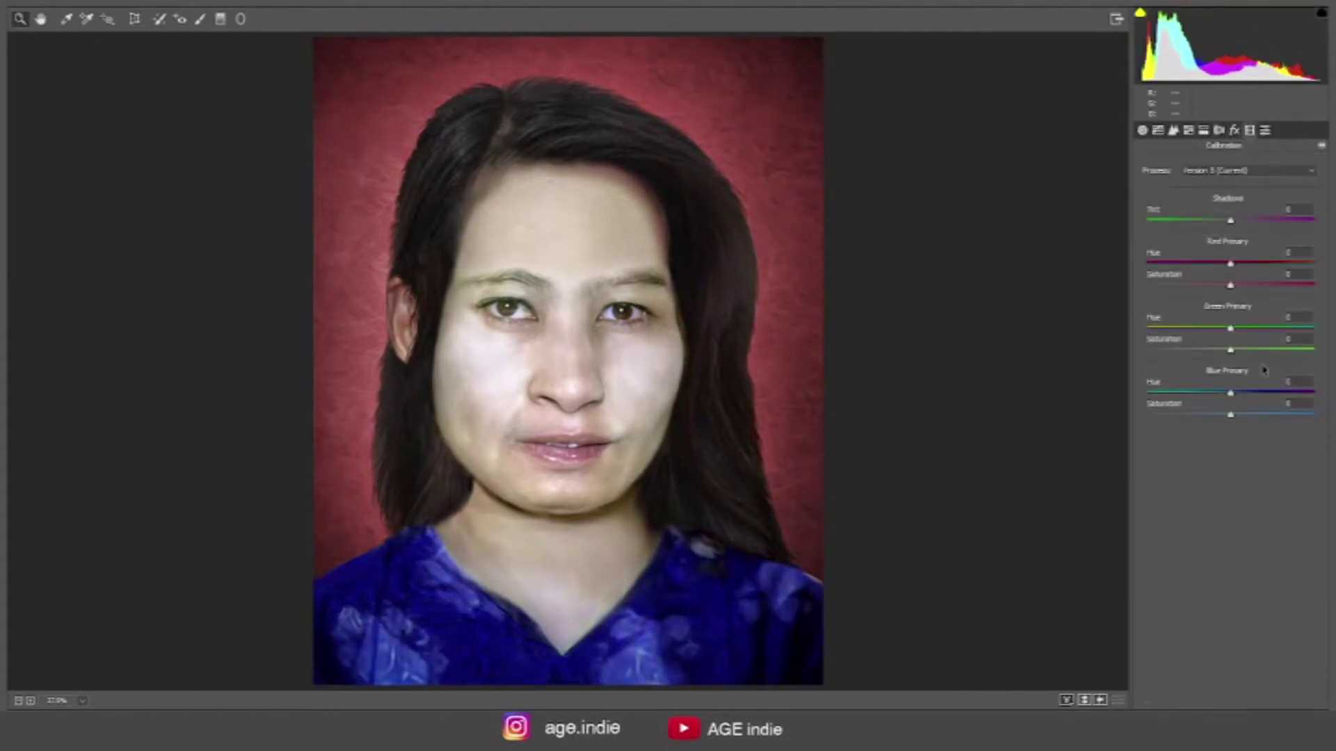
key("Return")
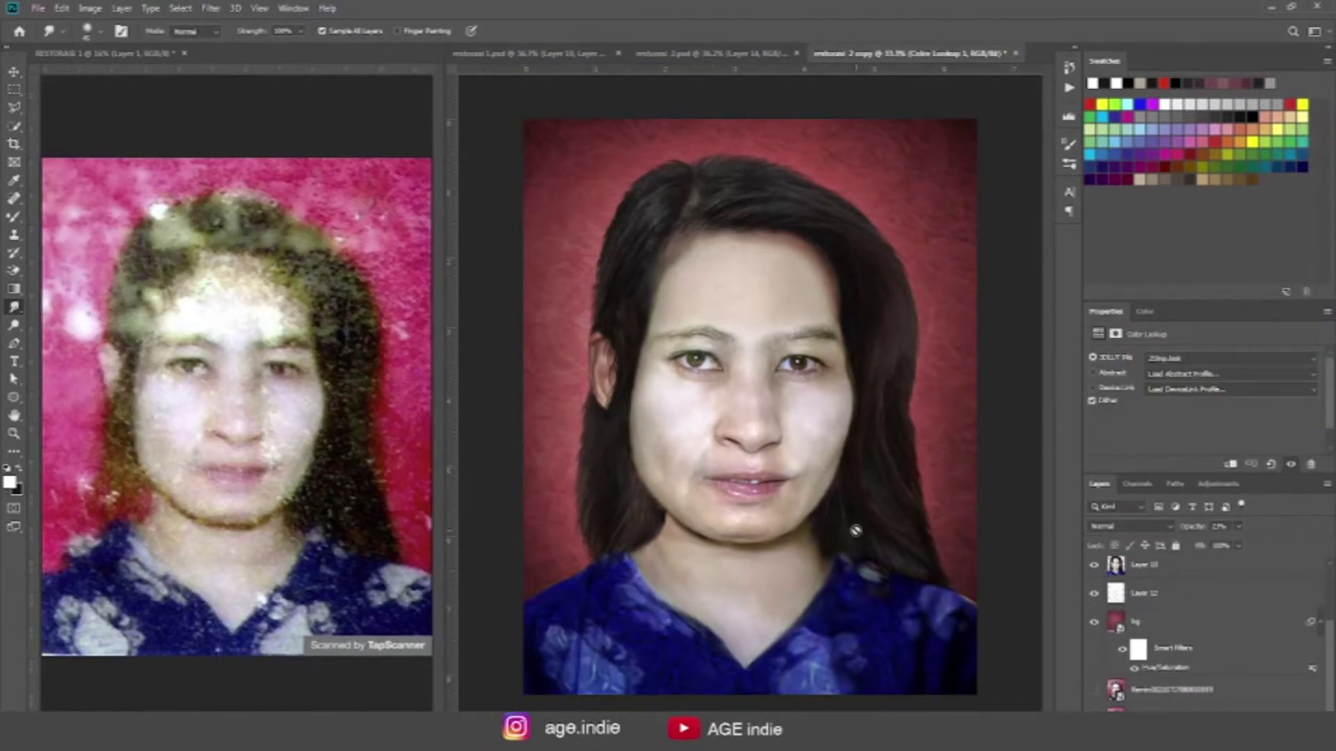
Step: Save the graded portrait as a separate PSD file, accepting the Photoshop format options
left_click(13, 72)
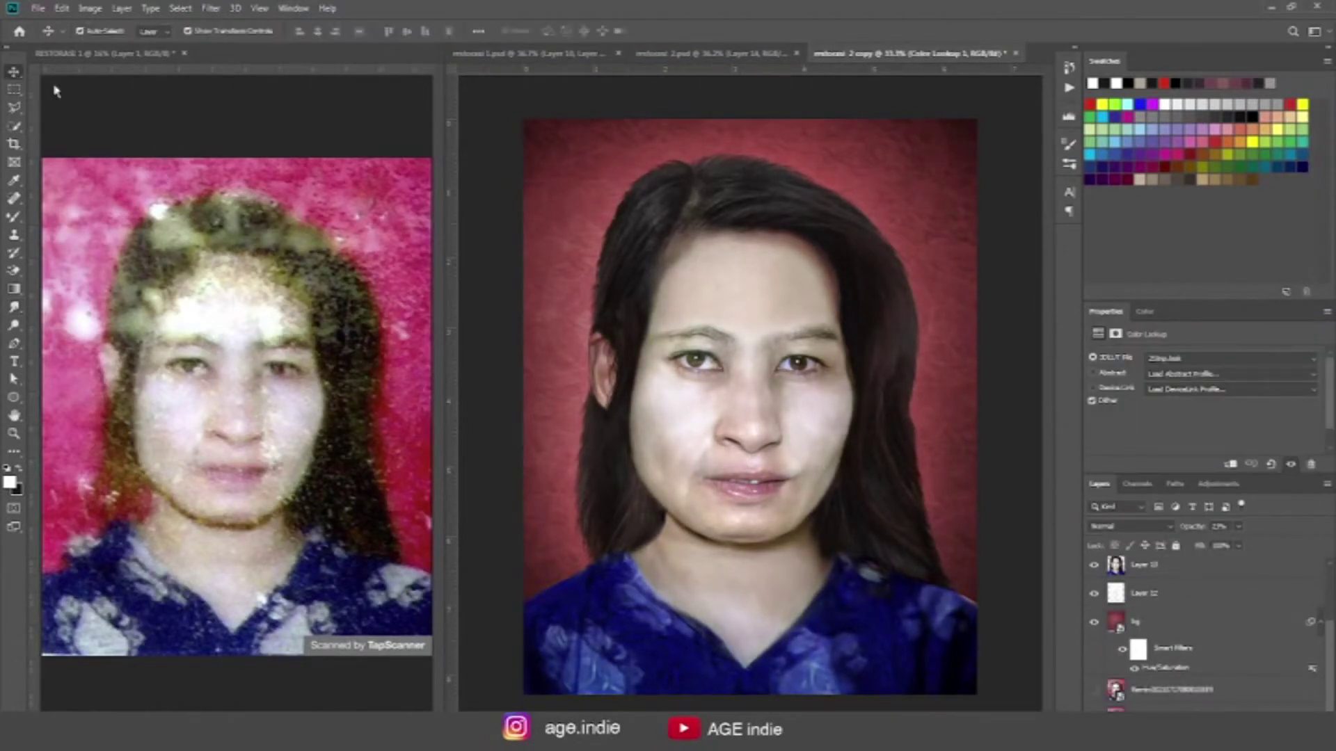
left_click(38, 10)
left_click(75, 139)
left_click(538, 519)
left_click(823, 221)
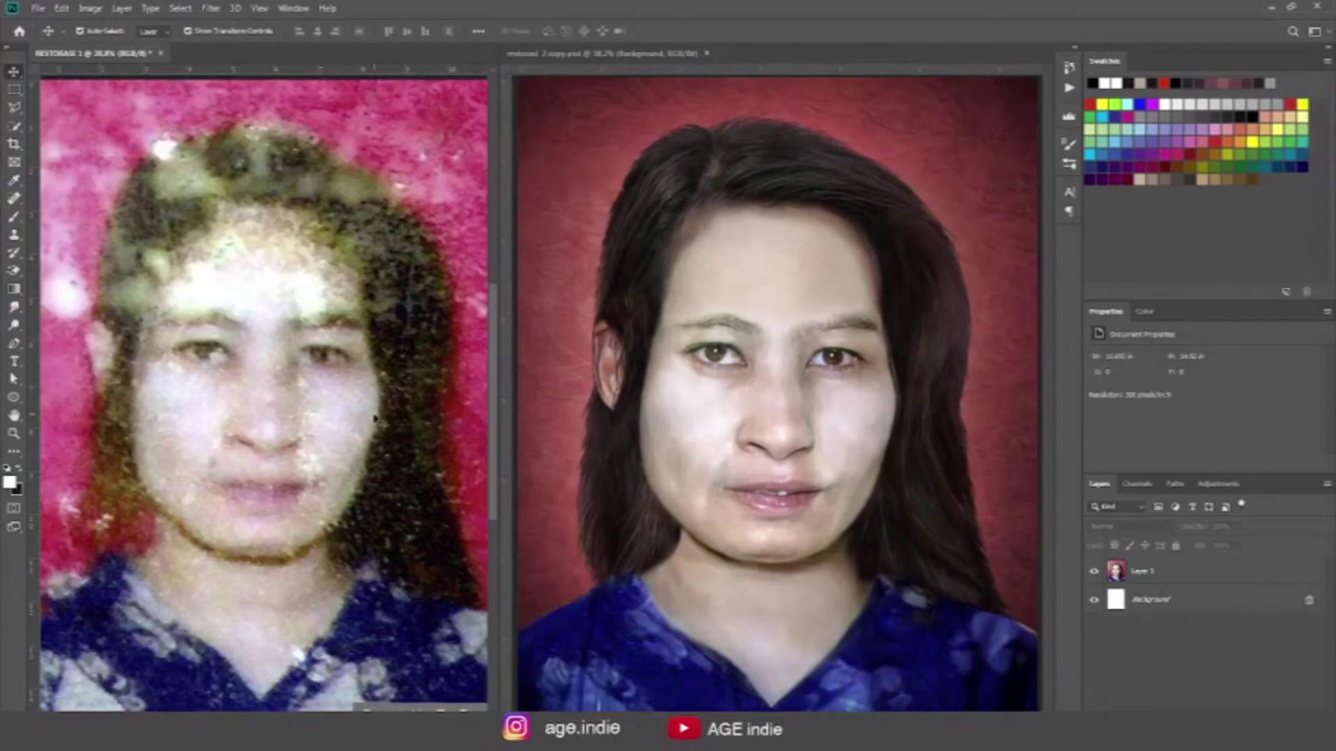
Step: Inspect the restored face up close, then drag the tile divider right to widen the original scan
scroll(253, 338, "up", 2)
scroll(253, 418, "up", 1)
scroll(292, 438, "up", 2)
scroll(281, 426, "up", 1)
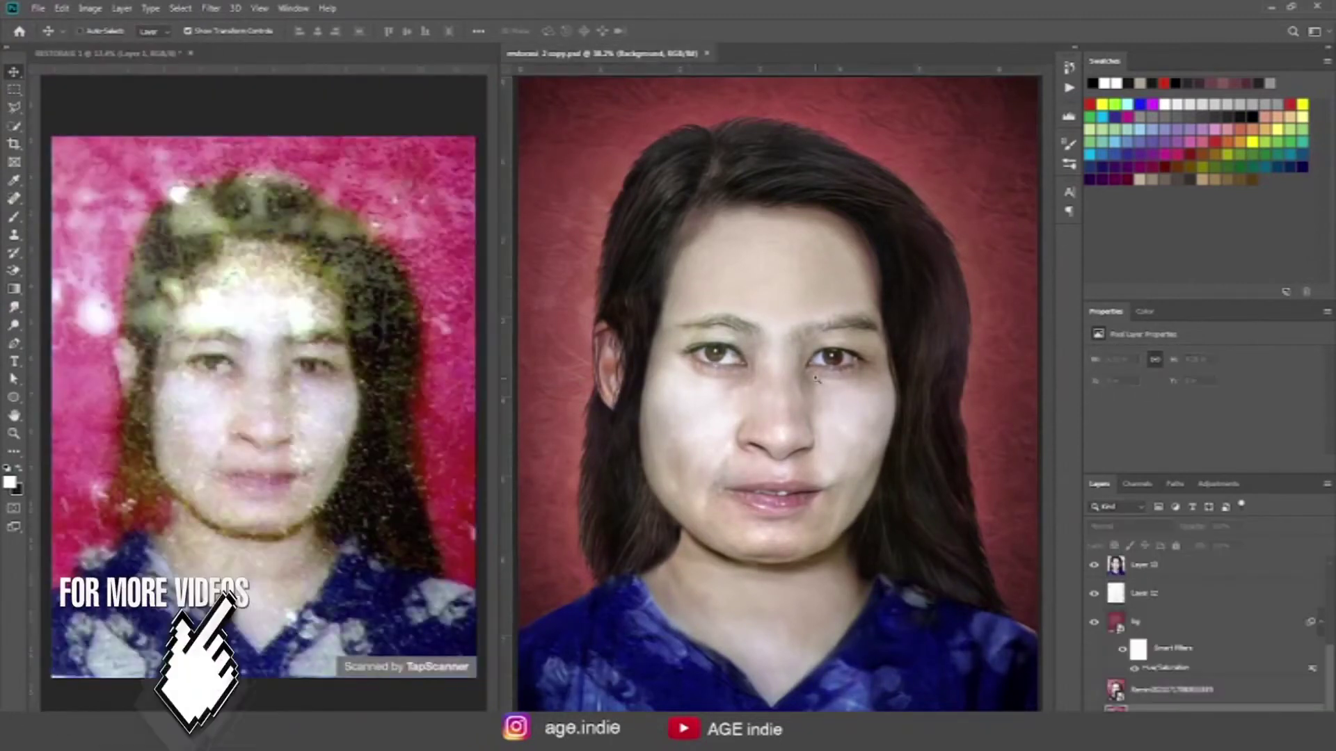
scroll(817, 380, "up", 3)
scroll(819, 513, "up", 2)
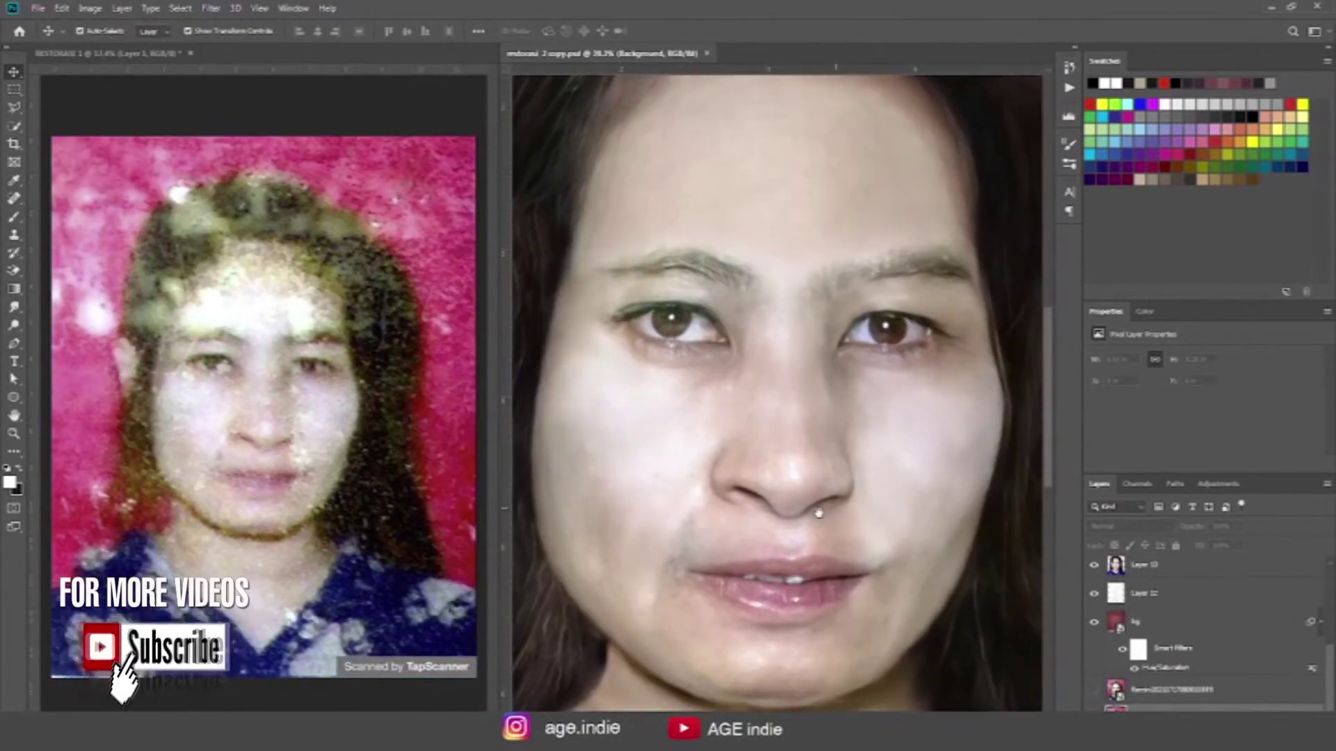
scroll(807, 522, "down", 1)
scroll(786, 543, "down", 2)
scroll(758, 570, "up", 3)
scroll(744, 582, "up", 2)
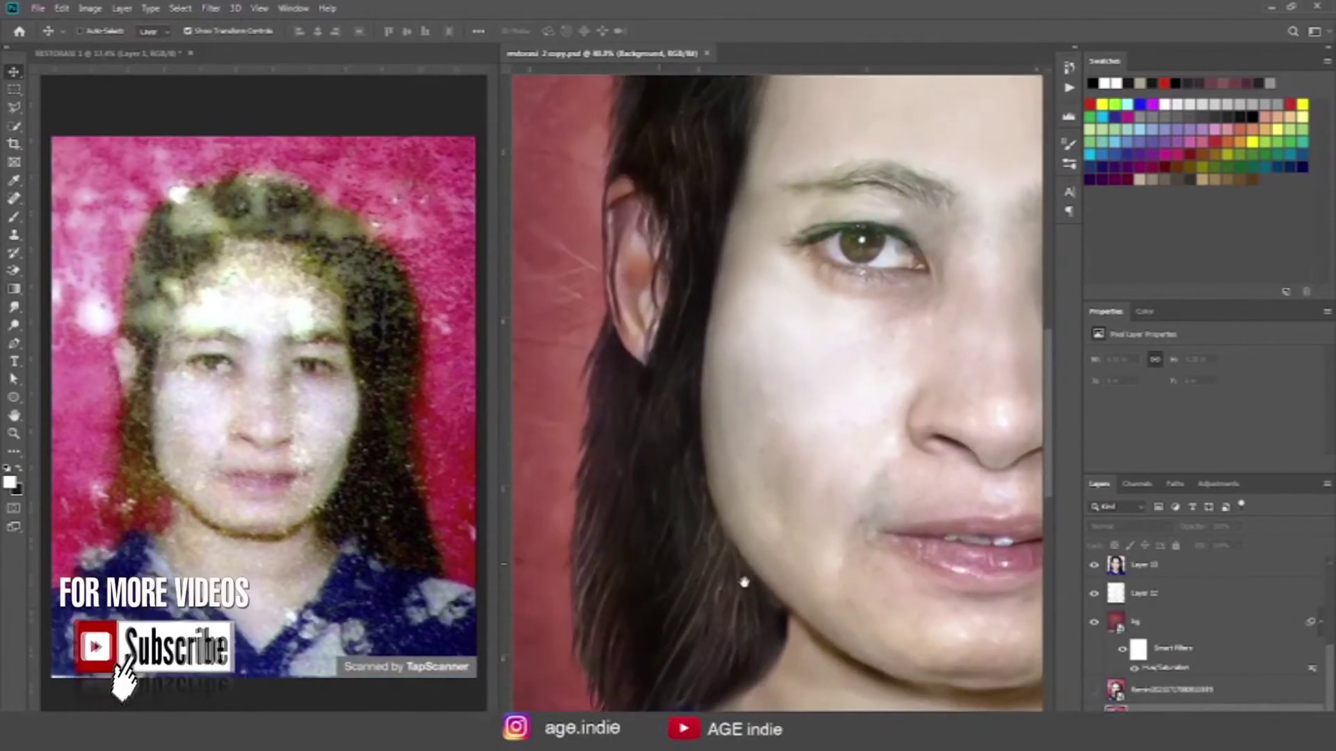
scroll(744, 581, "down", 1)
scroll(796, 487, "down", 1)
scroll(891, 513, "down", 1)
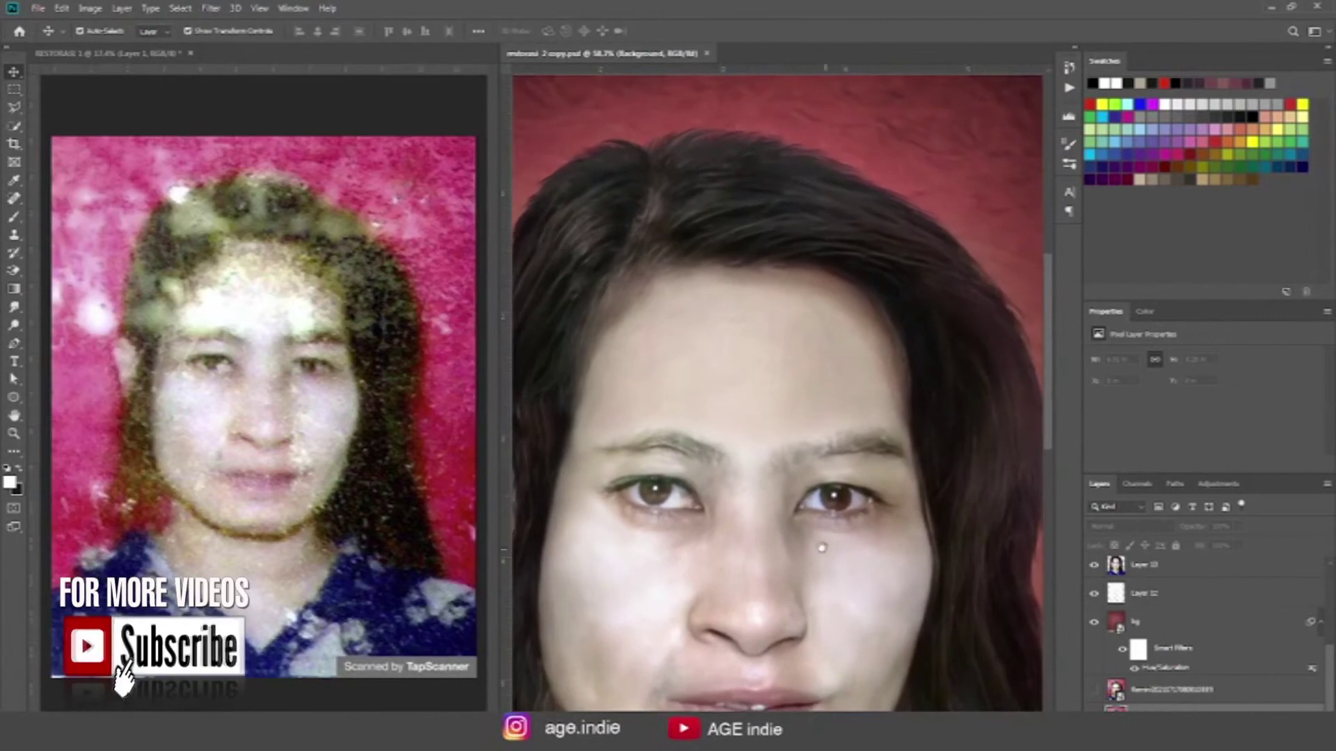
scroll(822, 549, "down", 1)
scroll(822, 564, "down", 1)
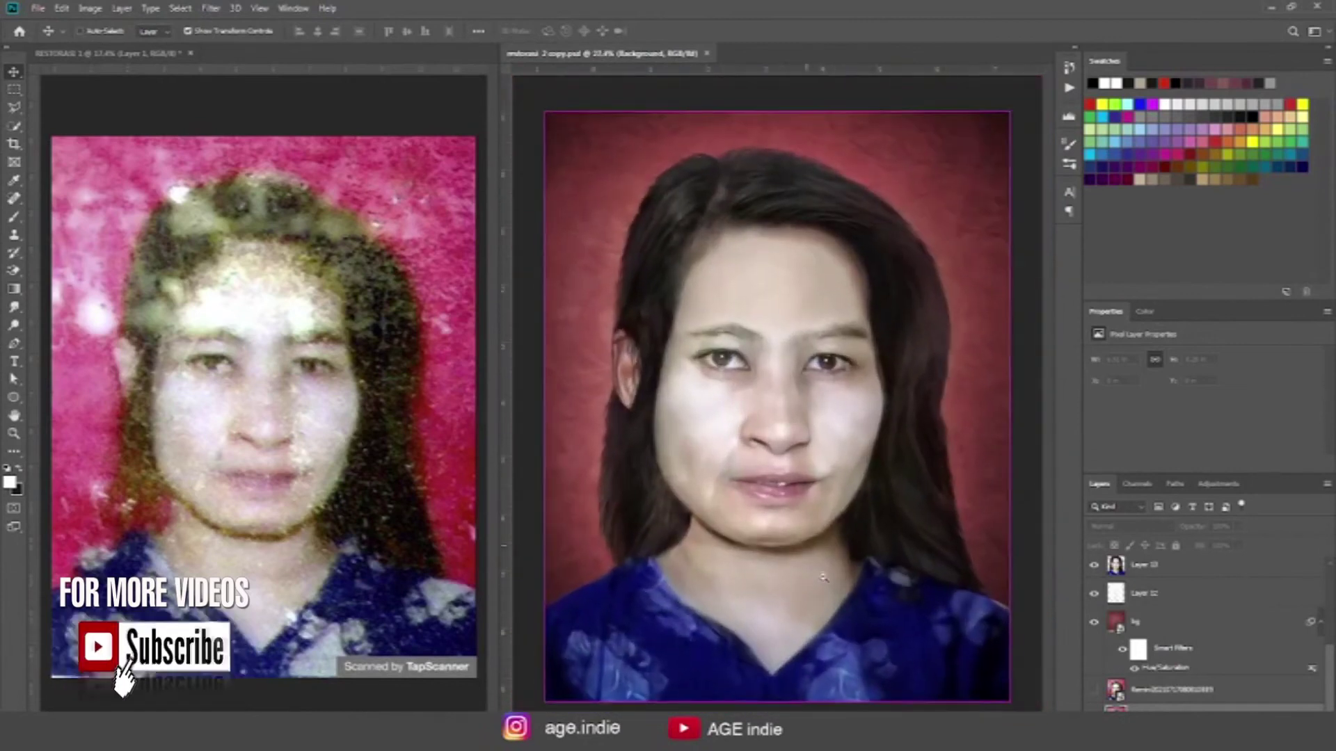
scroll(823, 577, "down", 1)
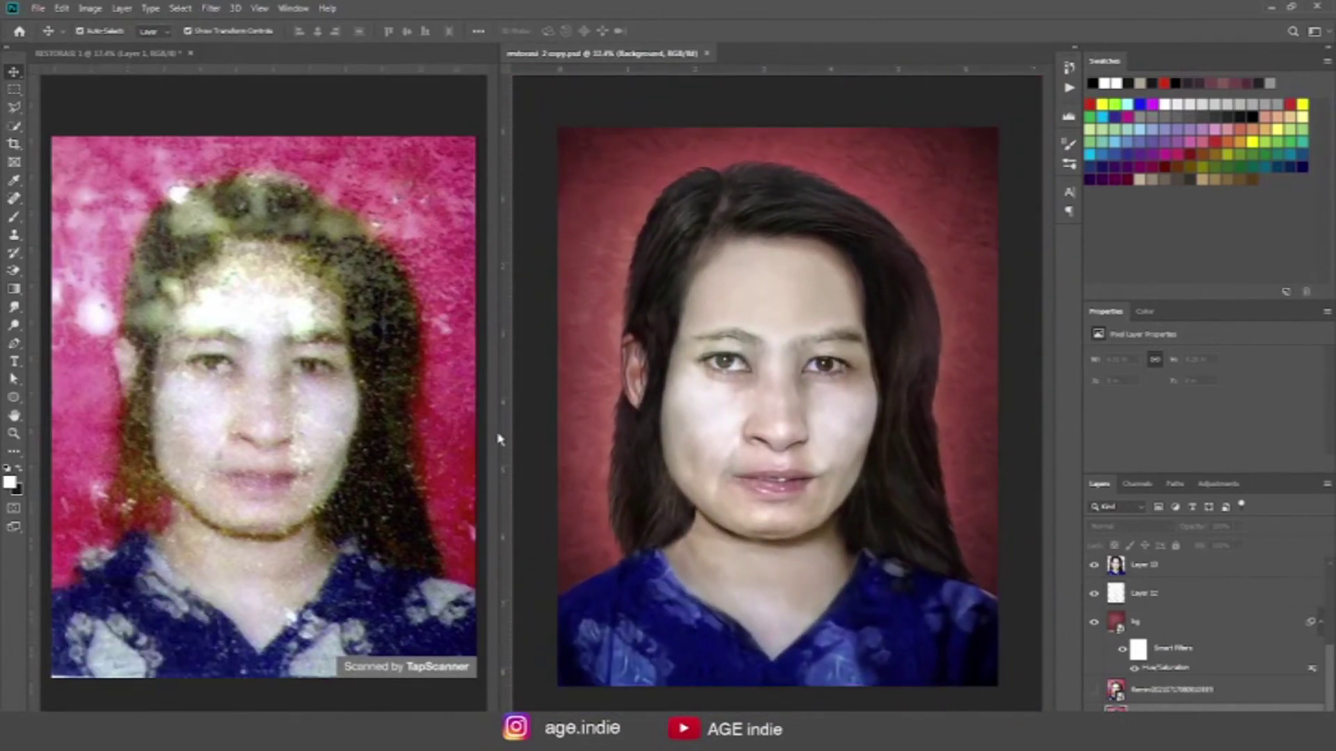
left_click_drag(500, 433, 532, 448)
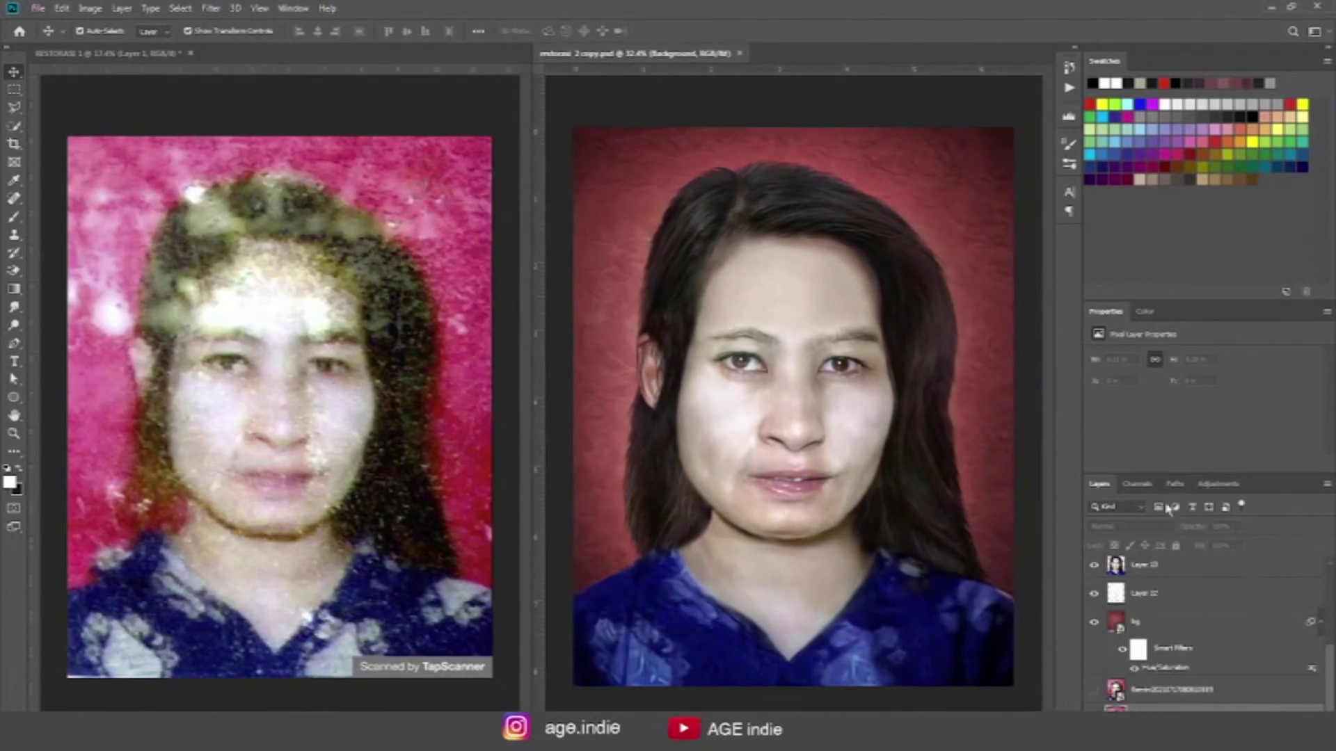